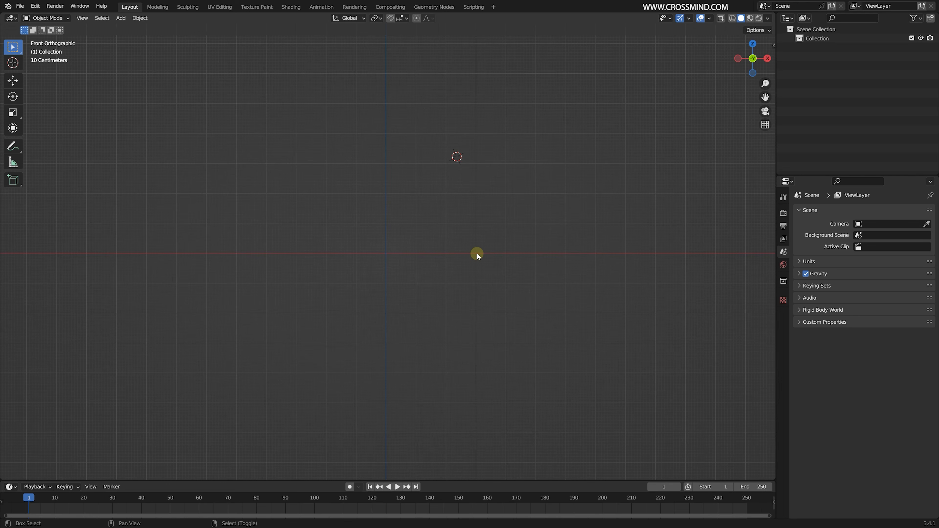
- Add a Bezier curve and delete all of its default control points in Edit Mode
key(shift+a)
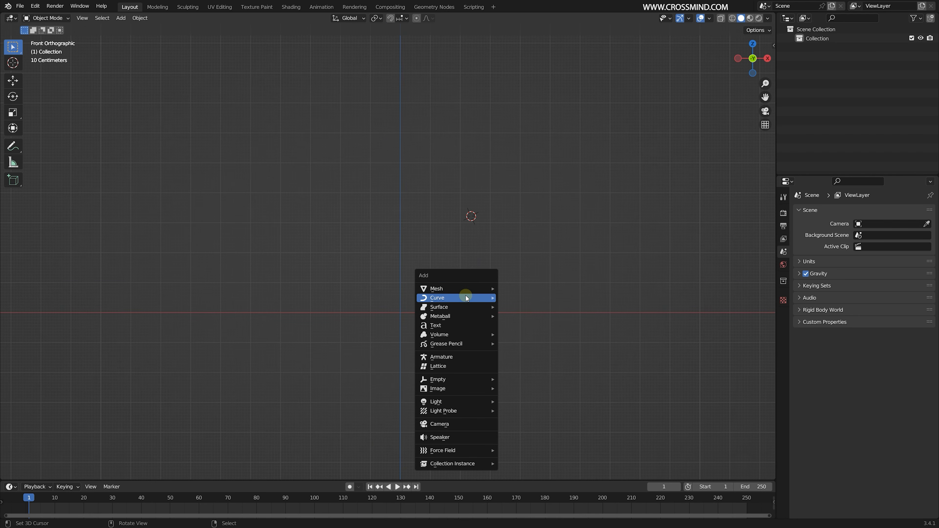
mouse_move(481, 298)
click(537, 296)
key(Tab)
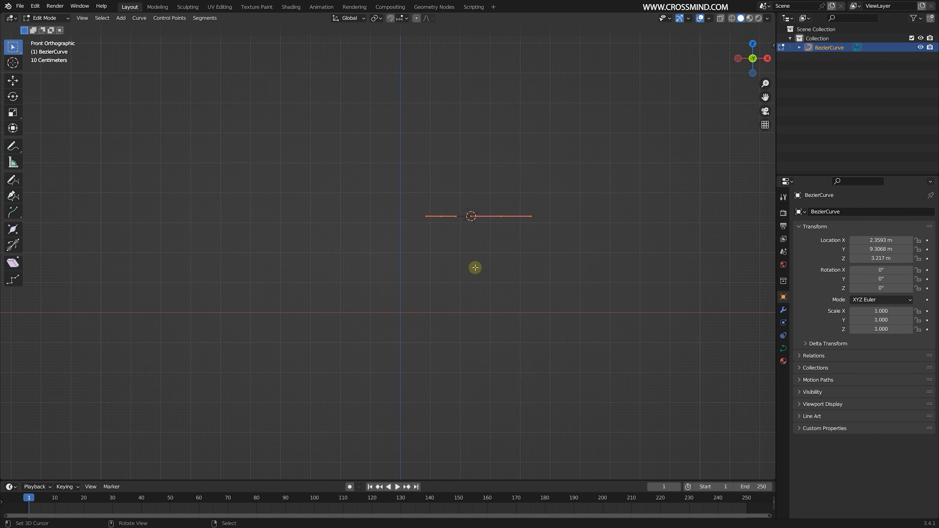
key(x)
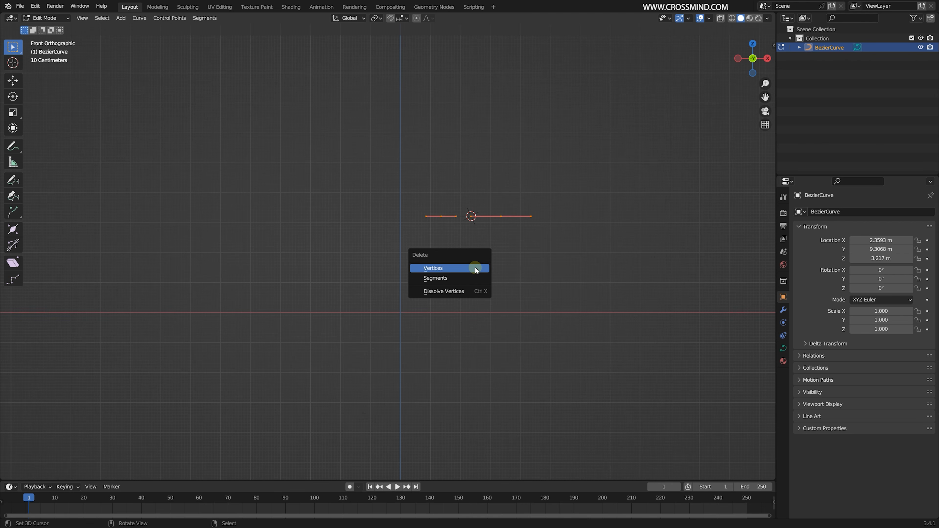
click(476, 269)
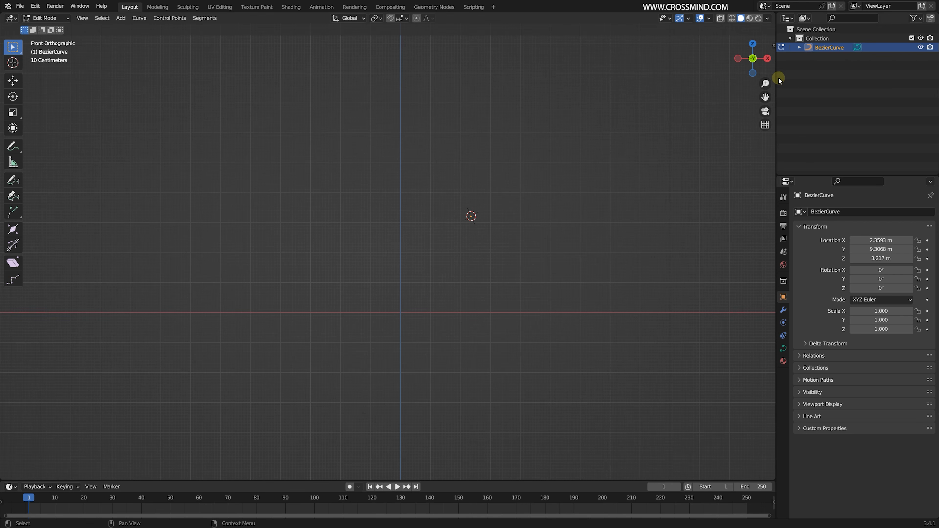
- Draw a winding curve of five control points zigzagging upward from the world origin to a top point above it
shift+middle_drag(469, 202, 467, 286)
key(shift+a)
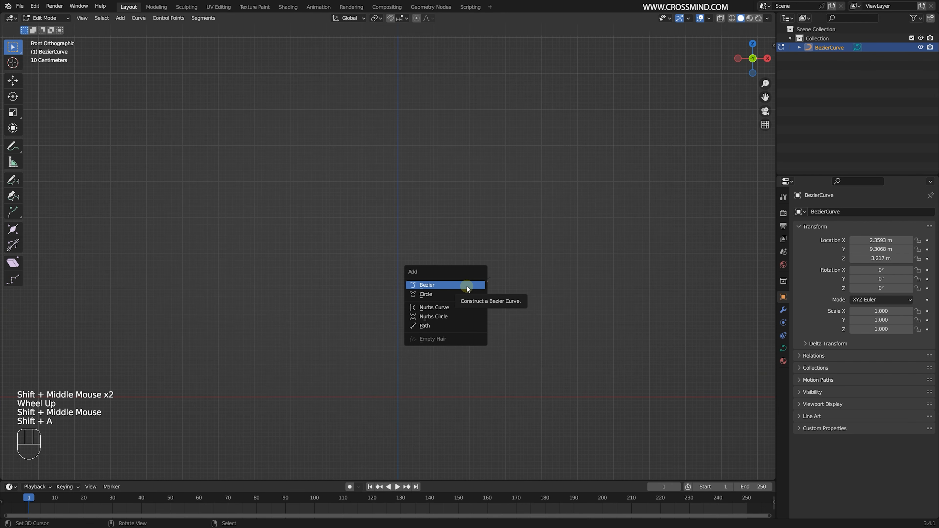
click(403, 395)
ctrl+click(399, 397)
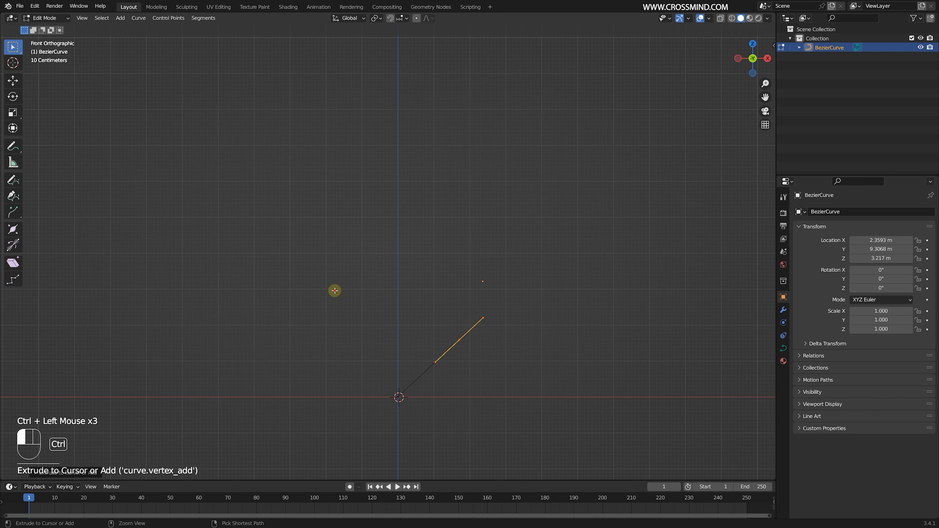
ctrl+click(493, 229)
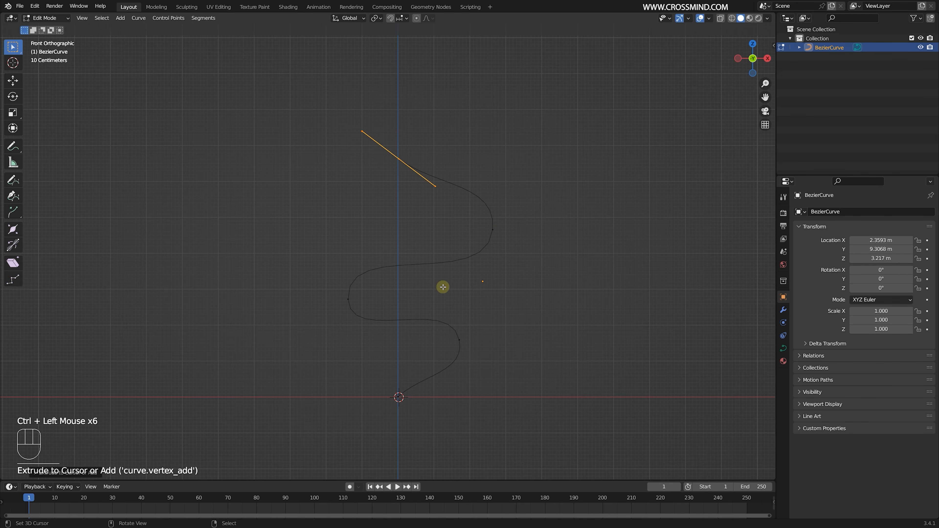
- Move the middle bend point outward, then move the upper bend point inward and rotate its handles
right_click(344, 298)
key(g)
click(327, 298)
right_click(490, 234)
key(g)
click(471, 241)
key(r)
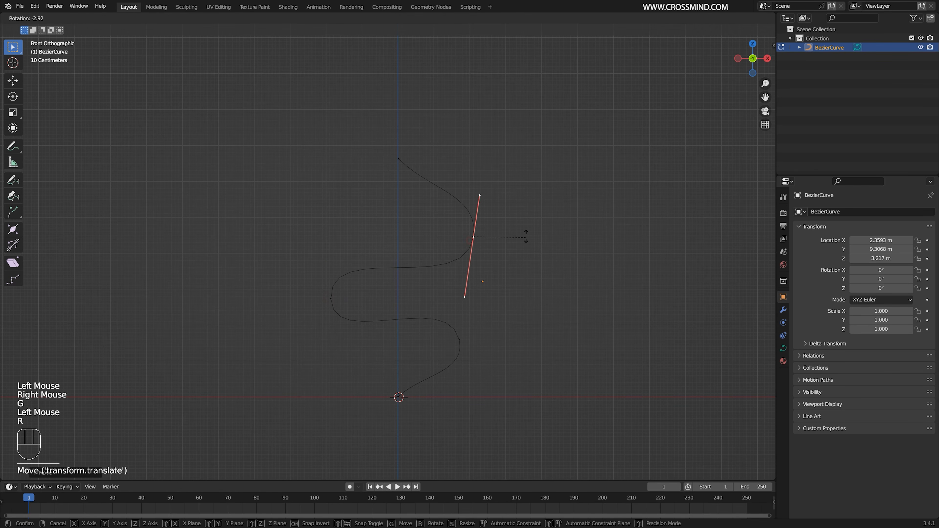
click(500, 246)
- Move the curve's lower bend point slightly outward and rotate its handles
right_click(457, 338)
key(g)
click(484, 298)
key(r)
click(482, 295)
- Rotate the handles of the curve's top and bottom end points to point roughly vertically
right_click(429, 150)
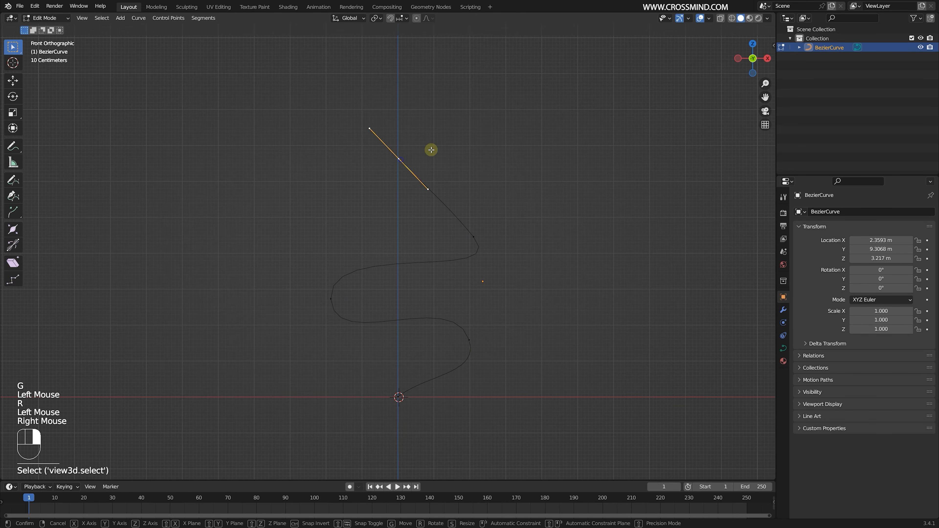
key(r)
click(443, 187)
right_click(399, 406)
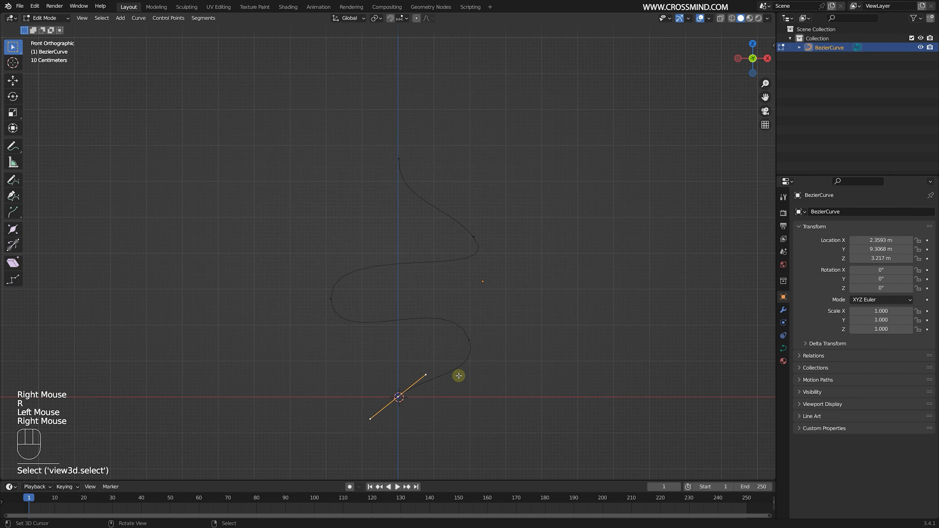
key(r)
click(460, 372)
shift+scroll(462, 370, up, 2)
shift+middle_drag(461, 369, 381, 449)
scroll(381, 451, up, 2)
key(d)
drag(370, 450, 449, 412)
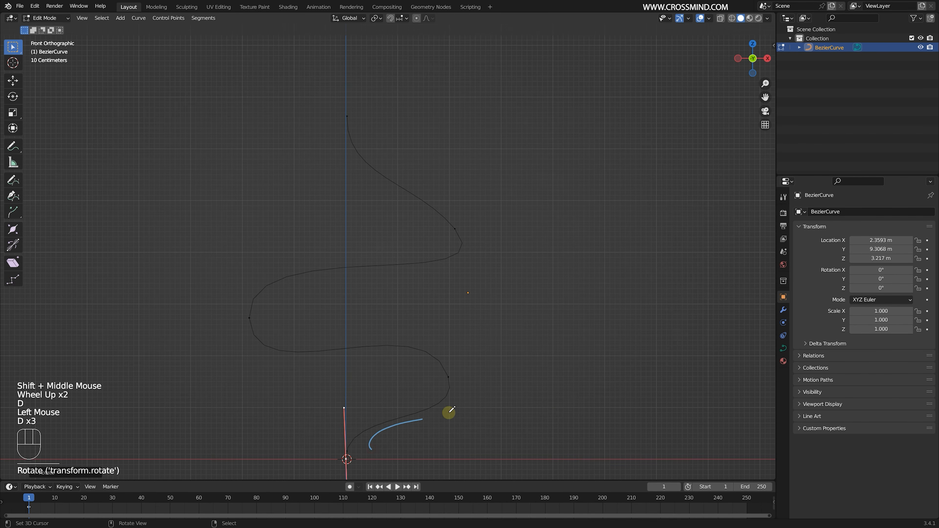
mouse_move(254, 312)
mouse_down()
mouse_move(377, 176)
mouse_move(334, 139)
mouse_up()
scroll(355, 279, down, 1)
key(ctrl+z)
- Move the curve's middle and upper bend points in opposite directions along the Y axis to give the curve depth
middle_drag(355, 280, 409, 282)
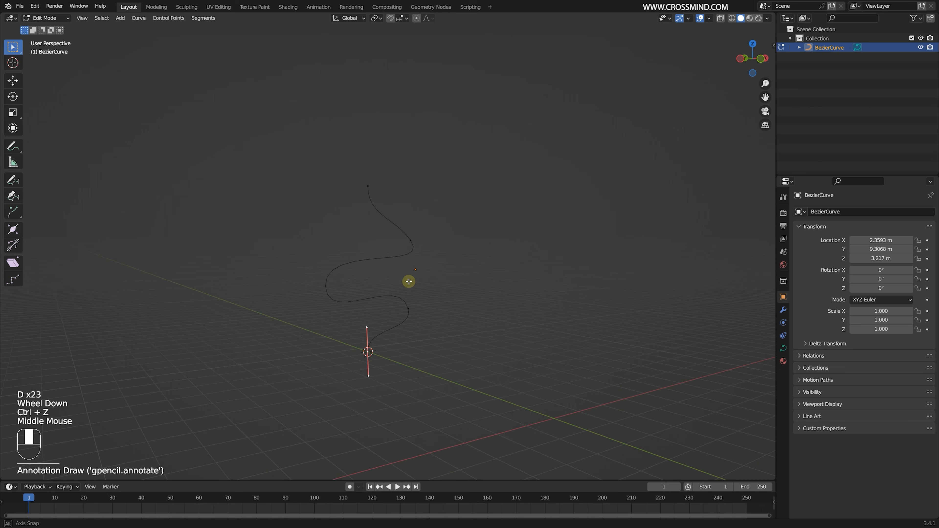
right_click(343, 245)
key(g)
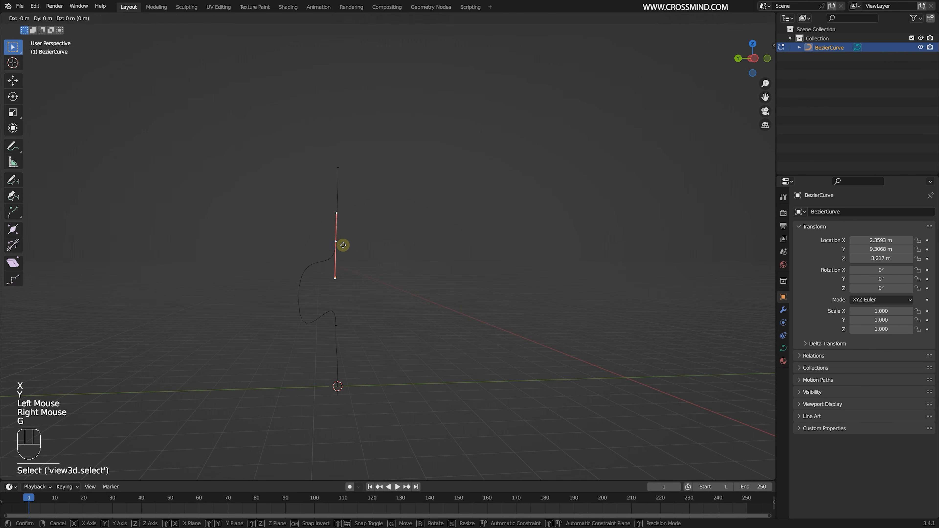
key(y)
click(389, 242)
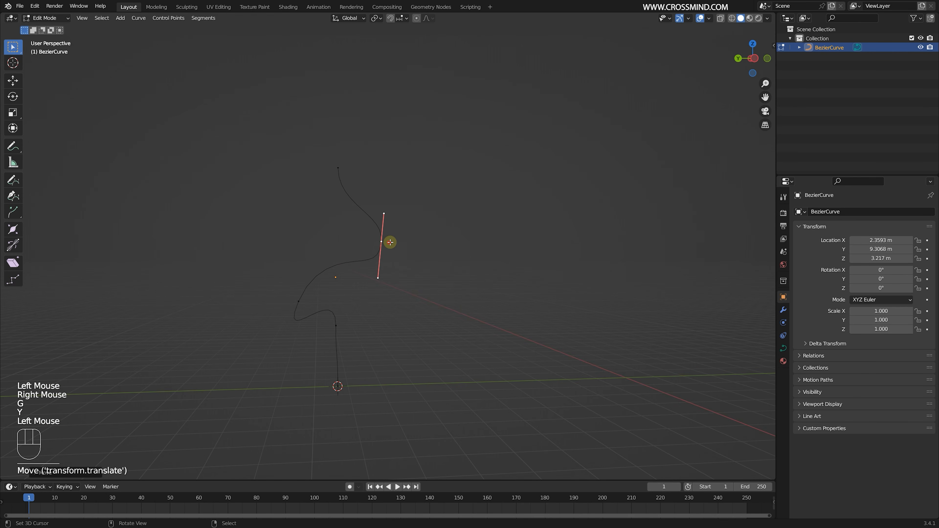
- Rotate the handles of the middle bend point as seen from the side to smooth the spiral
middle_drag(390, 243, 458, 288)
right_click(348, 304)
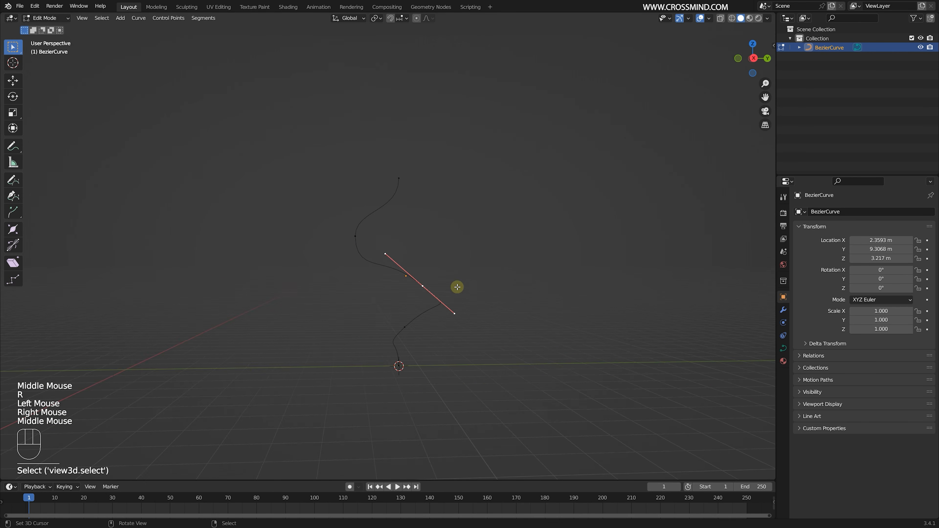
key(r)
click(464, 282)
- Rotate the upper bend point's handles to follow the spiral and scale them
right_click(355, 241)
middle_drag(358, 243, 364, 192)
key(r)
click(434, 251)
scroll(425, 274, up, 2)
key(s)
click(411, 283)
- Rotate a bend point's handles as seen from above so the curve winds around its center
key(KP_7)
scroll(328, 308, down, 3)
scroll(426, 259, up, 2)
key(a)
right_click(502, 312)
key(r)
click(559, 280)
- Rotate the handles of the bend point below the curve's top end to align with the spiral direction
right_click(413, 239)
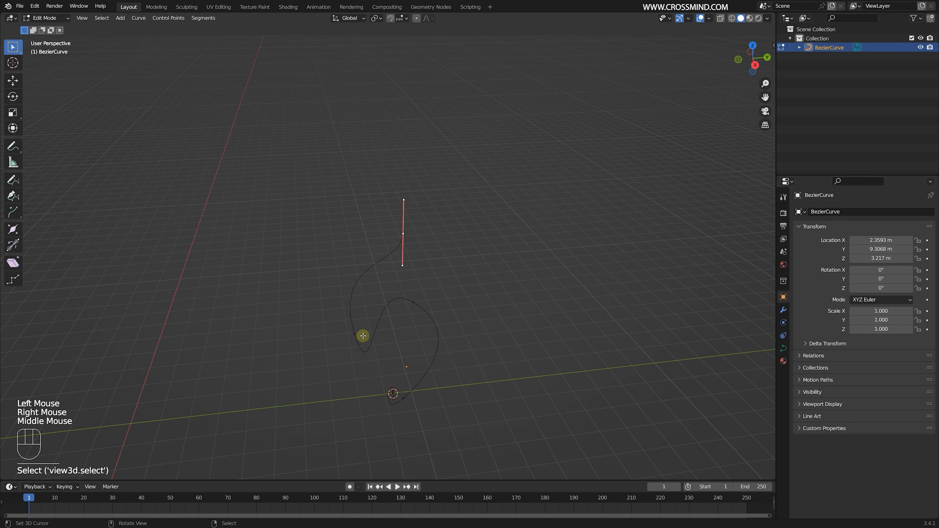
right_click(362, 335)
middle_drag(387, 335, 399, 300)
key(r)
click(419, 354)
- Select the middle bend point from the opposite side and rotate its handles to smooth the spiral
middle_drag(422, 353, 363, 378)
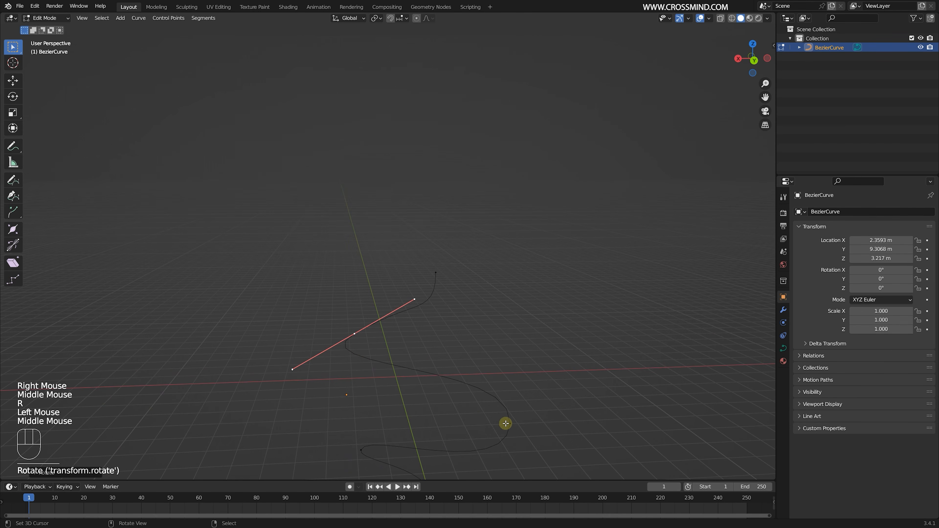
right_click(501, 418)
shift+middle_drag(476, 340, 418, 263)
key(r)
click(569, 301)
middle_drag(507, 336, 414, 350)
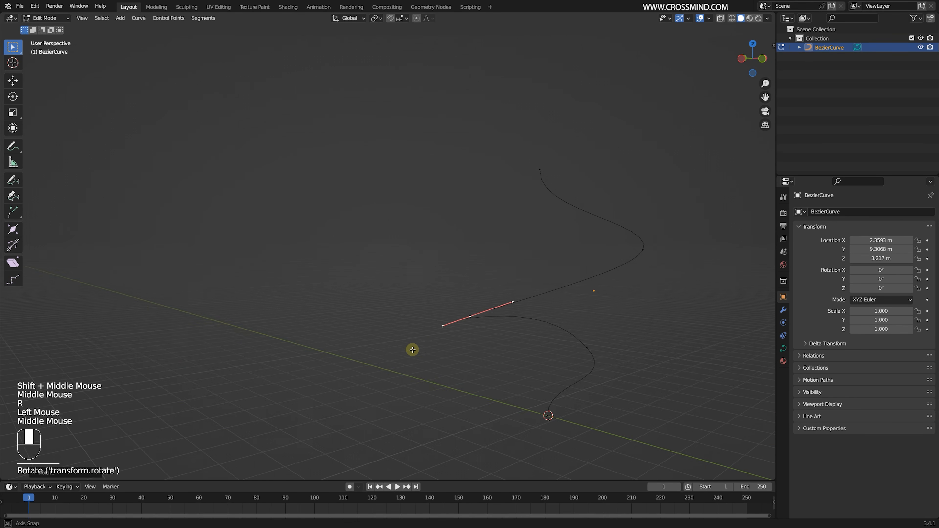
- Reposition the curve's end points to finish the spiral shape
right_click(606, 276)
middle_drag(591, 292, 509, 320)
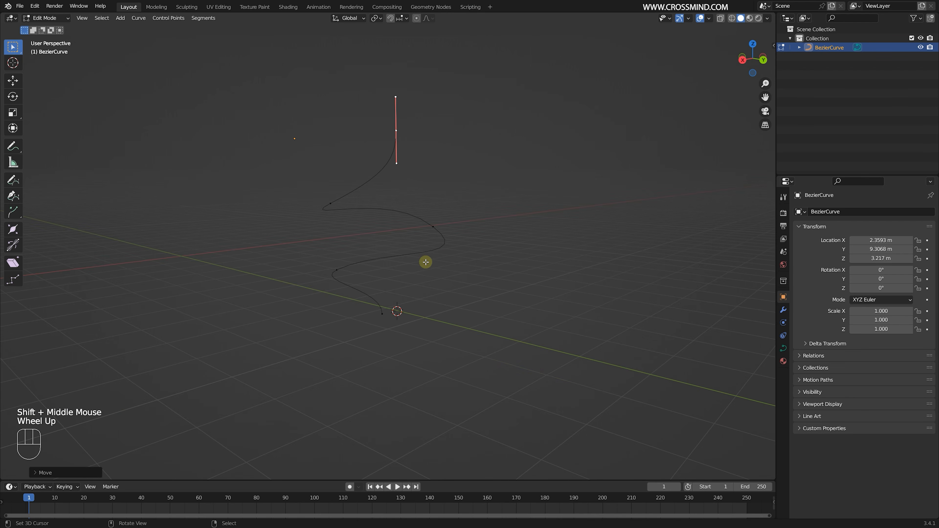
mouse_move(426, 265)
shift+middle_down()
mouse_move(447, 276)
mouse_move(434, 251)
shift+middle_up()
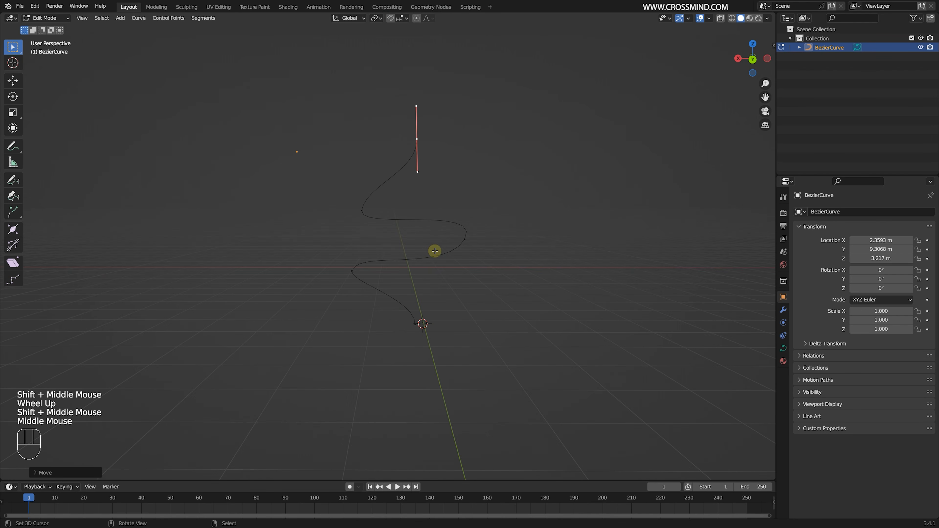
- Select the curve's bottom end point in front view and snap the 3D cursor to it with Cursor to Active
key(Tab)
key(KP_1)
scroll(422, 260, up, 2)
key(Tab)
right_click(423, 424)
shift+middle_drag(423, 424, 430, 319)
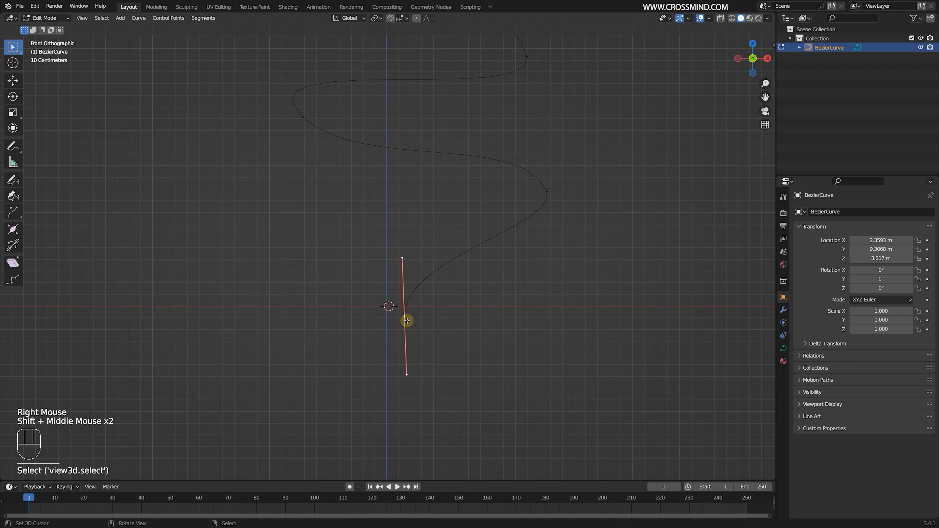
key(shift+s)
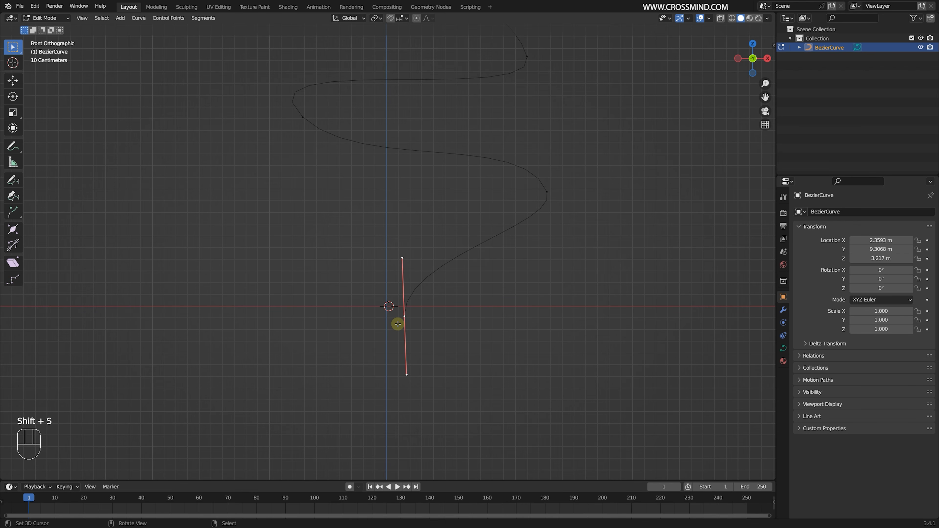
key(shift+s)
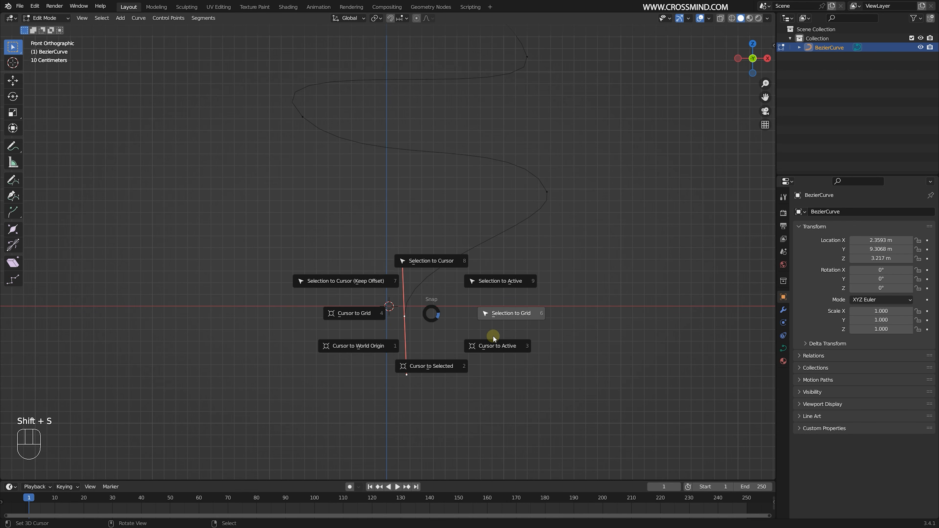
click(499, 346)
- Return to Object Mode and set the curve's origin to the 3D cursor
scroll(290, 119, down, 2)
key(Tab)
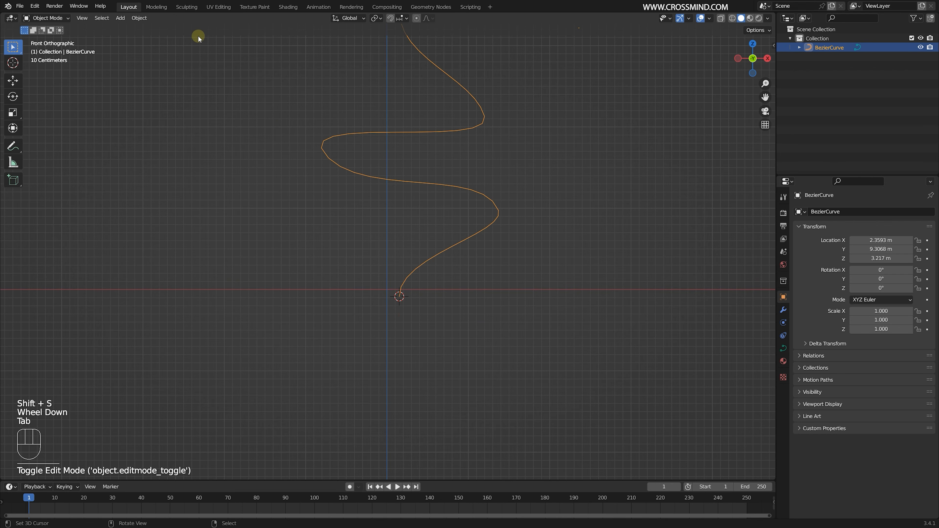
shift+middle_drag(180, 120, 189, 138)
click(139, 18)
mouse_move(170, 38)
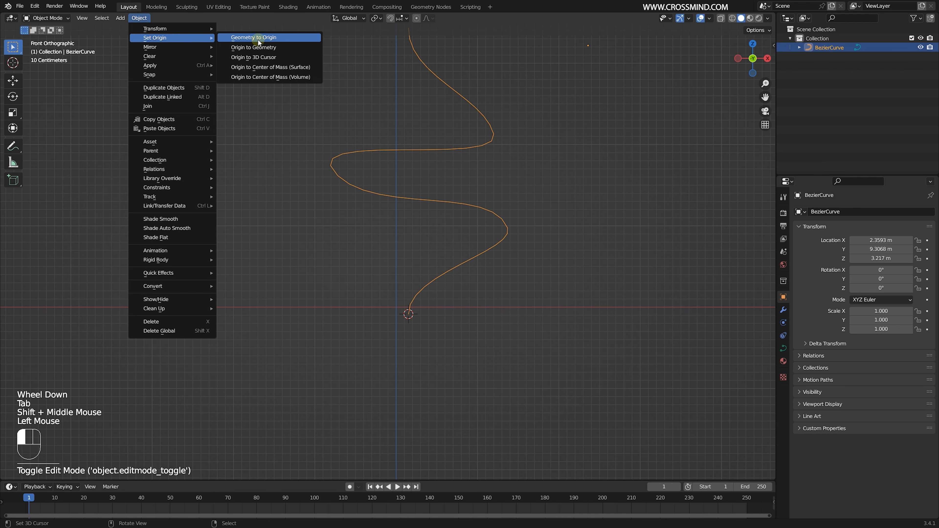
click(269, 49)
- Scale the spiral curve down to 0.320 and move its base close to the vertical axis at ground level
scroll(558, 273, down, 2)
key(s)
click(465, 256)
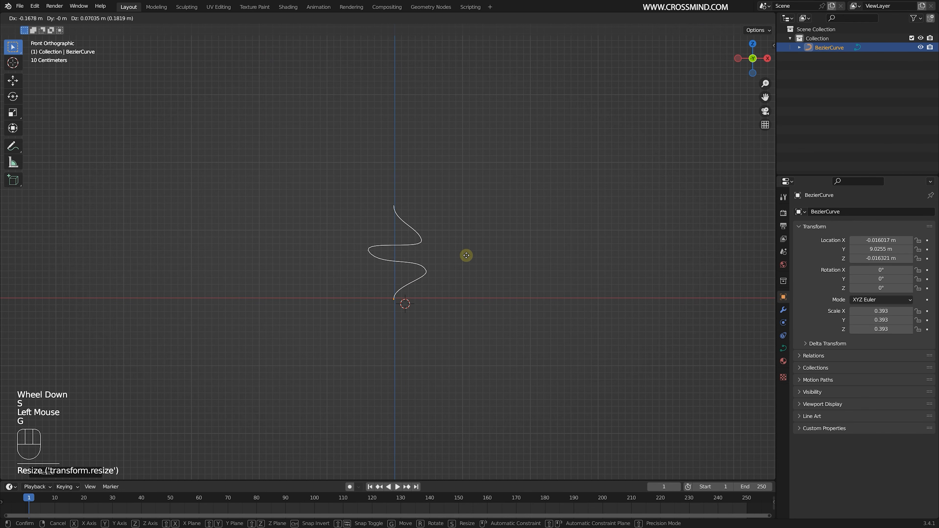
key(g)
click(465, 258)
scroll(432, 310, up, 4)
key(s)
click(547, 269)
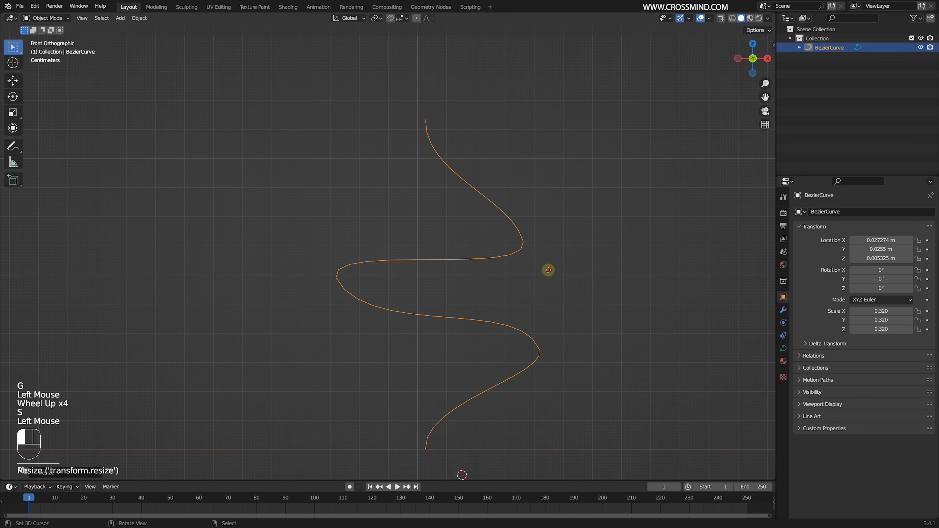
key(g)
click(571, 256)
- Show the object's transform values beside the viewport and scale the spiral curve to 0.389
key(n)
click(667, 58)
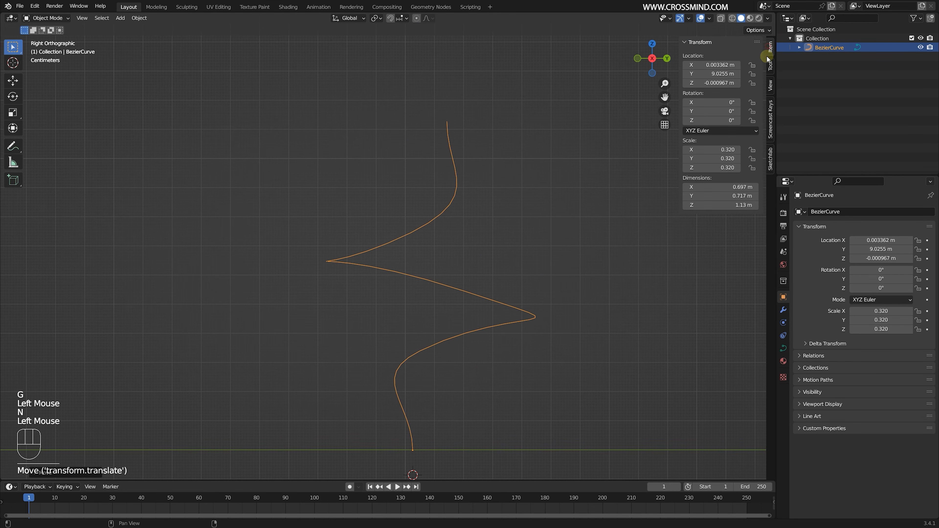
shift+middle_drag(552, 277, 510, 255)
key(s)
click(495, 289)
scroll(494, 289, down, 1)
scroll(495, 288, up, 1)
- Add a second Bezier curve and set the handle type of all its points to Automatic
key(s)
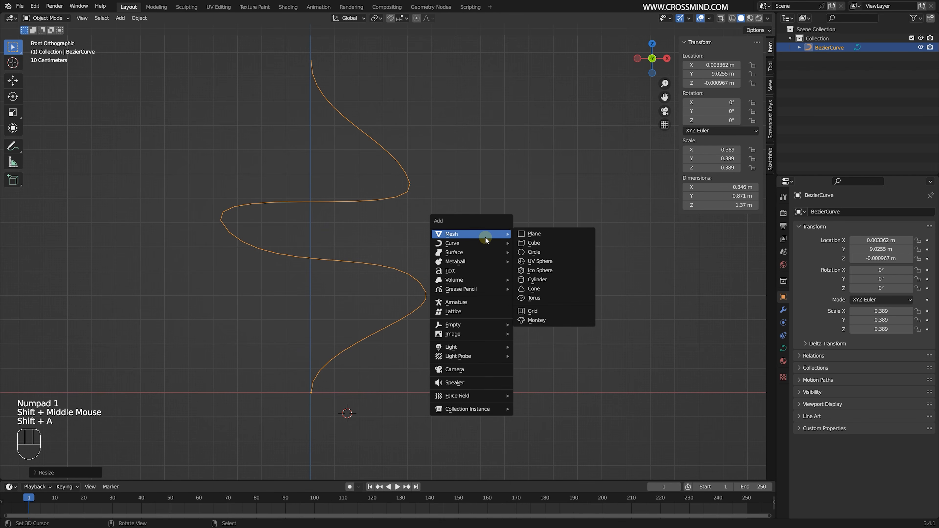
click(536, 243)
scroll(540, 252, down, 1)
key(Tab)
key(a)
key(v)
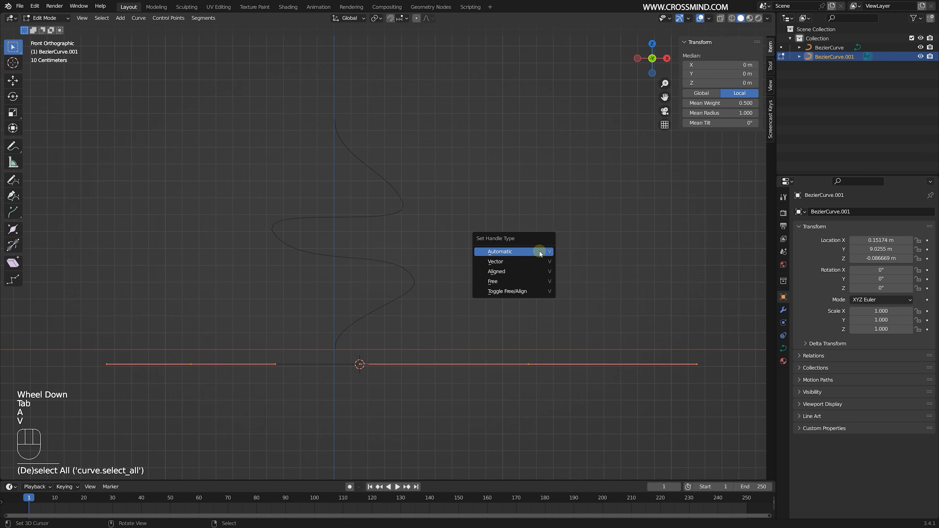
middle_drag(399, 226, 469, 267)
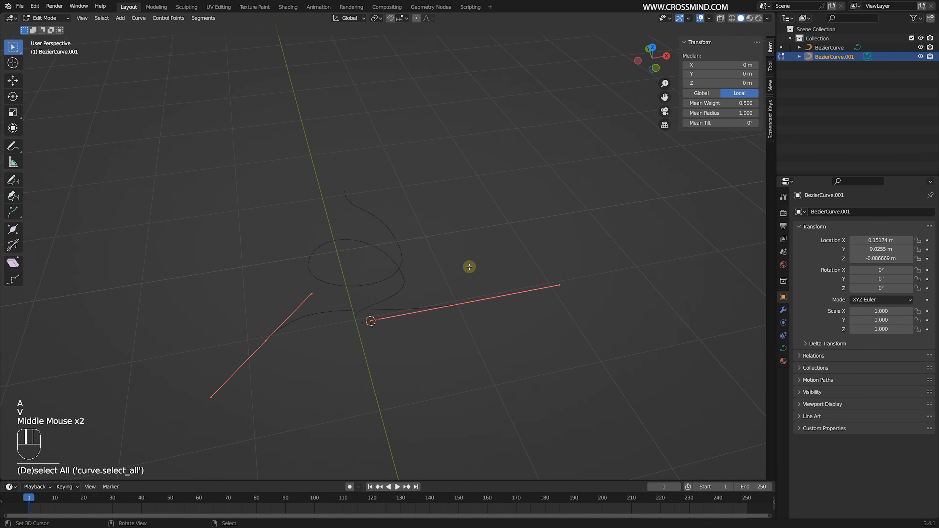
key(v)
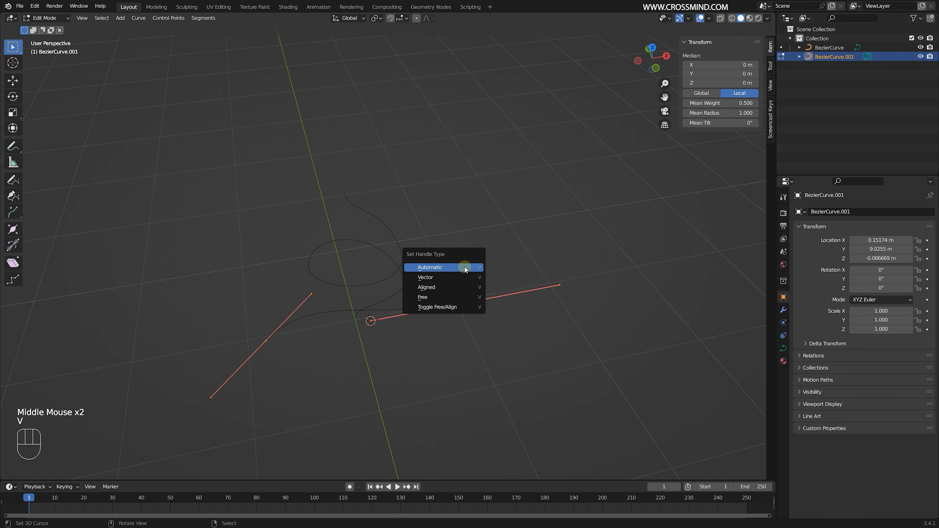
click(464, 268)
- Rotate the second curve's points 90° in front view and move them up beside the spiral's axis
key(KP_1)
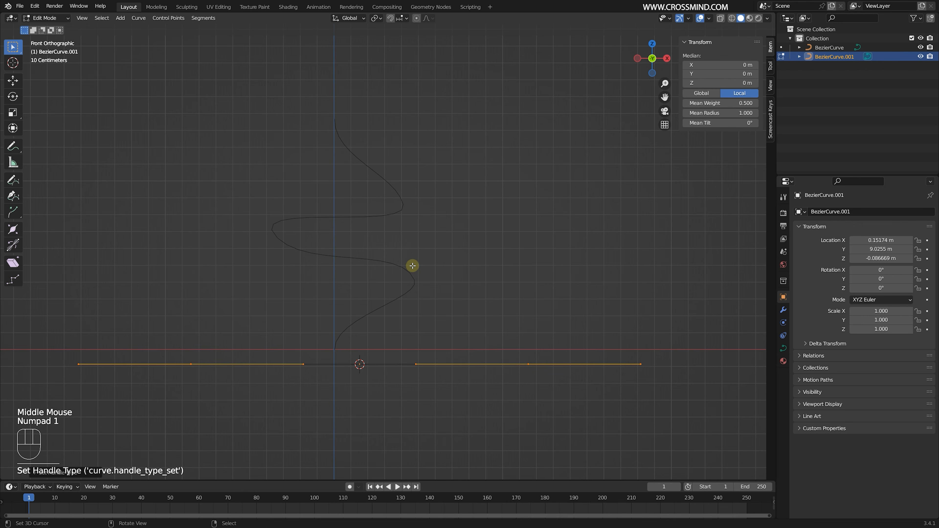
key(r)
key(KP_9)
key(KP_0)
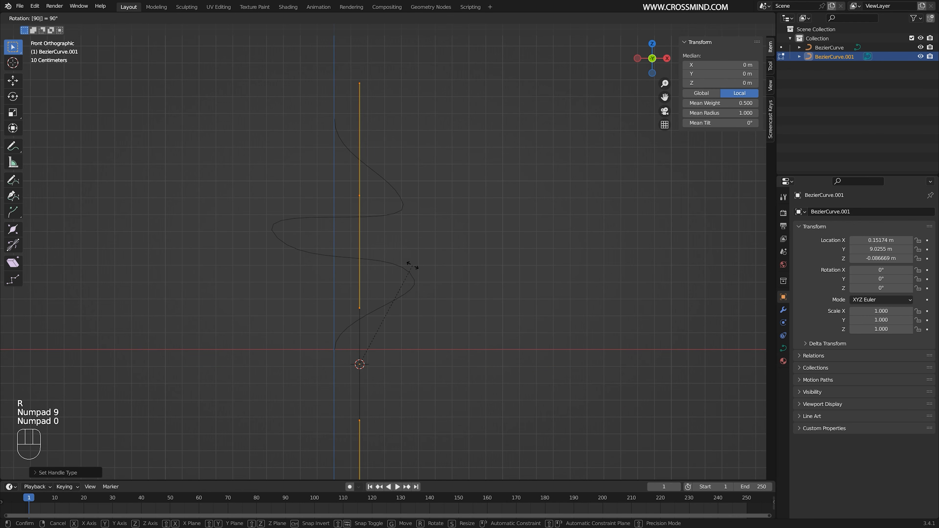
key(KP_Enter)
key(g)
click(415, 265)
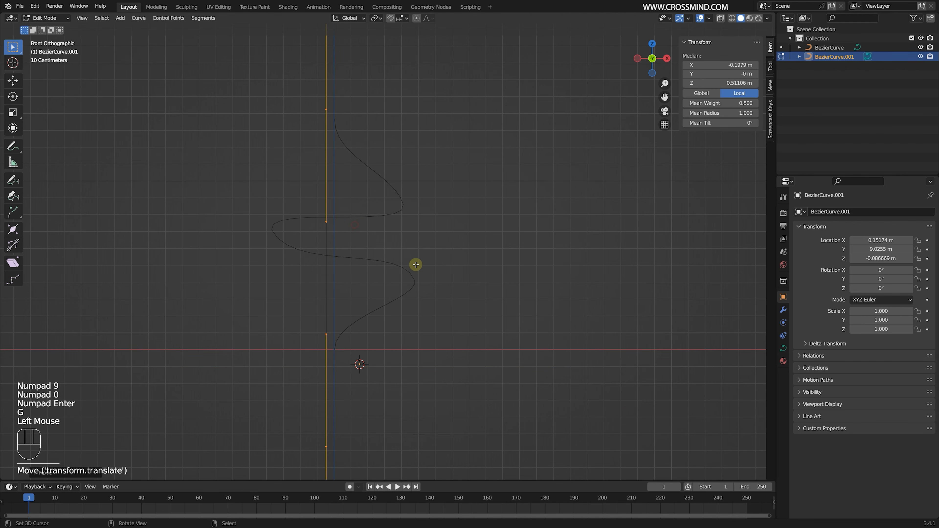
- Scale the straight vertical curve's points down and move them nearer the spiral's axis
scroll(414, 264, down, 1)
key(s)
click(409, 263)
key(g)
click(393, 277)
scroll(392, 276, up, 2)
key(s)
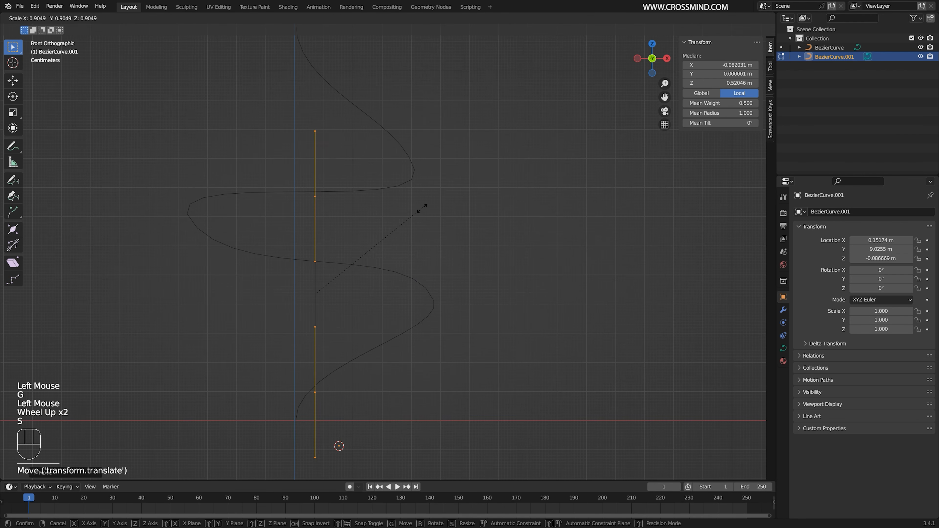
click(375, 271)
- Move the straight curve's points down to the base of the spiral curve
shift+middle_drag(352, 296, 409, 242)
scroll(409, 241, up, 1)
key(g)
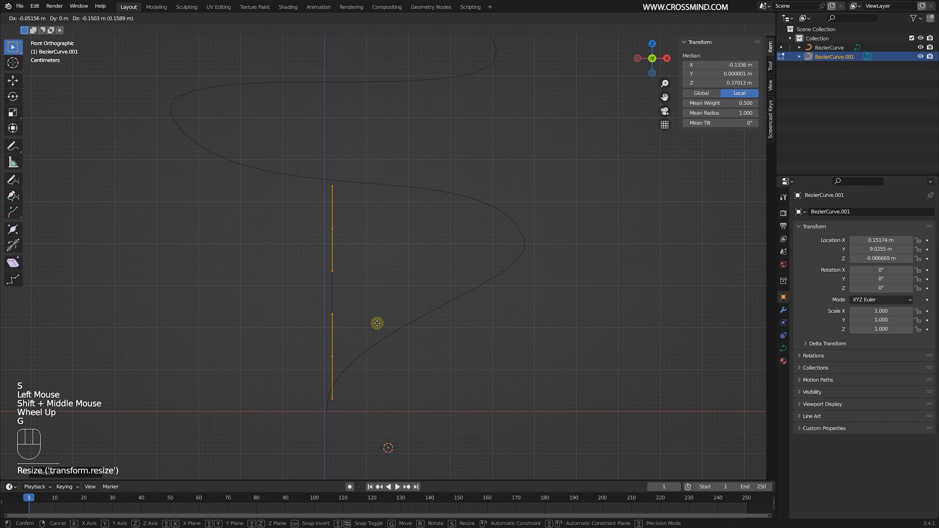
click(368, 359)
shift+middle_drag(368, 359, 351, 333)
middle_drag(352, 333, 482, 308)
scroll(490, 309, up, 1)
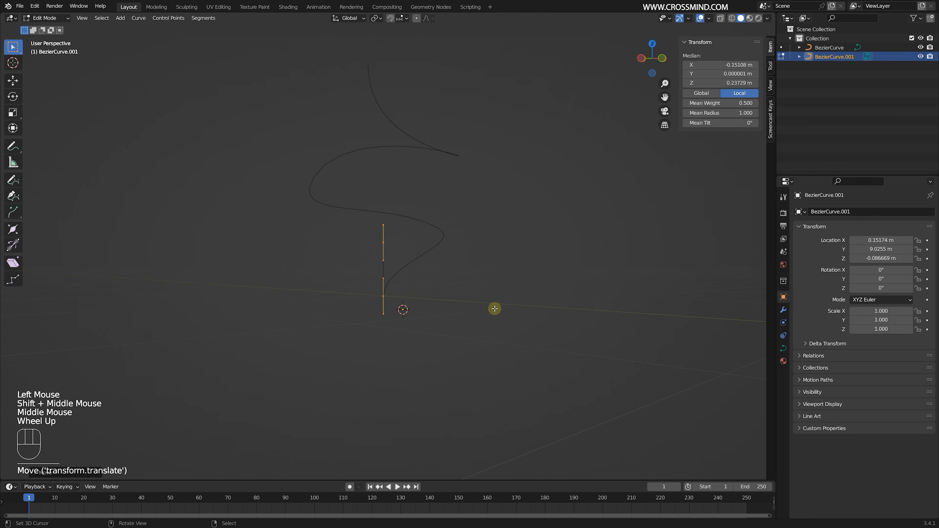
- Nudge the straight curve in front view so its lower control point meets the spiral's starting point
key(KP_1)
shift+middle_drag(411, 349, 424, 319)
scroll(424, 319, up, 1)
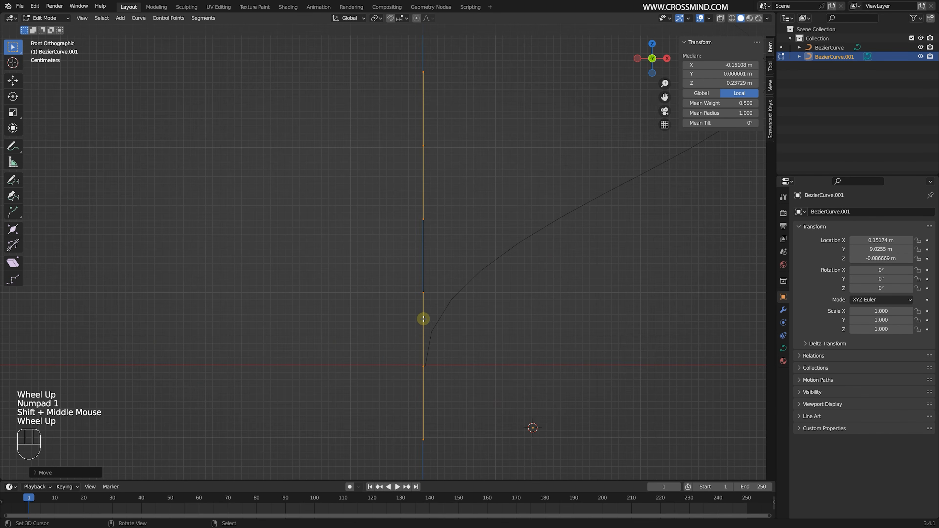
key(g)
click(433, 334)
scroll(468, 291, down, 1)
shift+middle_drag(468, 292, 411, 282)
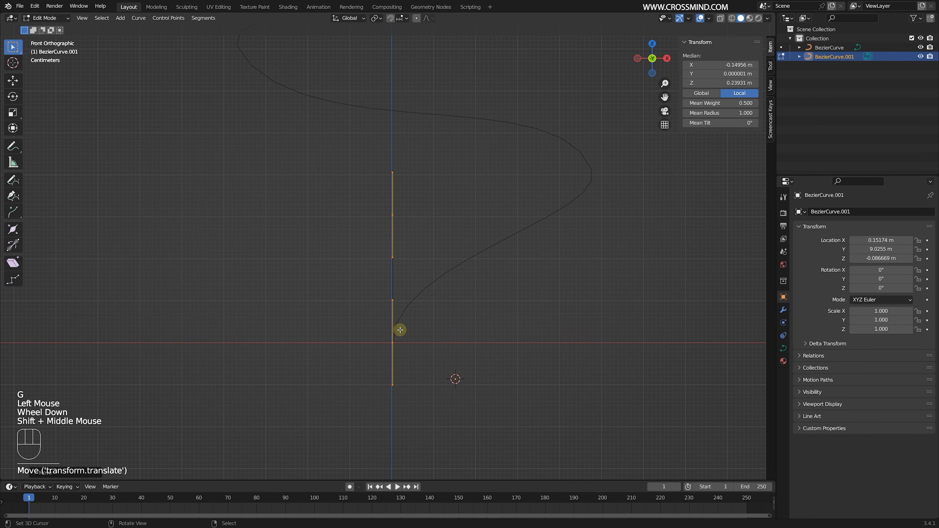
- Snap the 3D cursor to the straight curve's bottom control point
scroll(401, 330, up, 1)
right_click(439, 320)
shift+middle_drag(404, 357, 553, 233)
scroll(414, 320, down, 1)
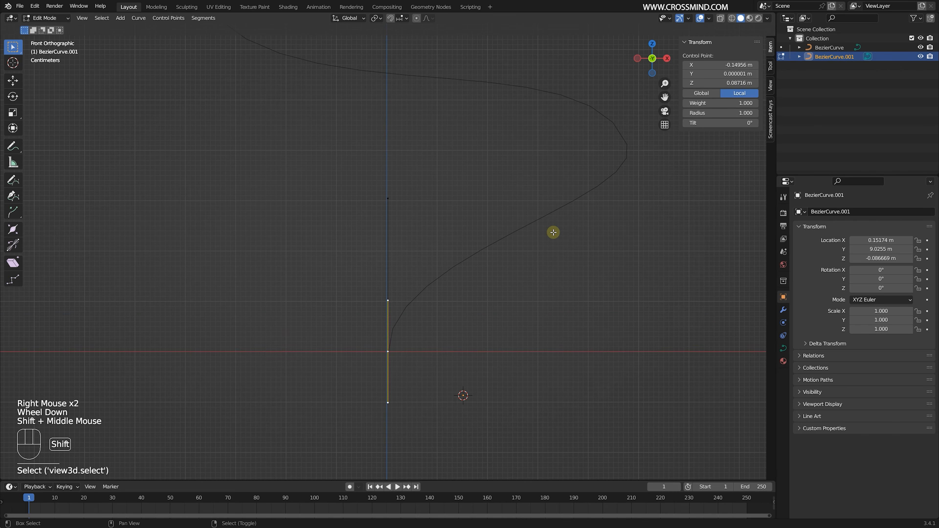
key(shift+s)
click(604, 266)
- Set the straight curve's origin to the 3D cursor at its base
key(Tab)
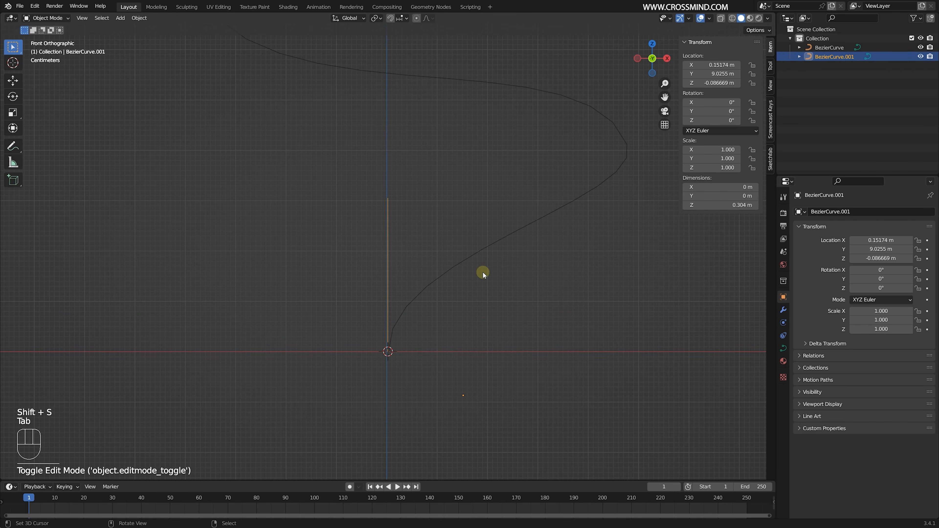
shift+middle_drag(483, 274, 450, 276)
scroll(261, 139, up, 1)
click(140, 18)
mouse_move(163, 37)
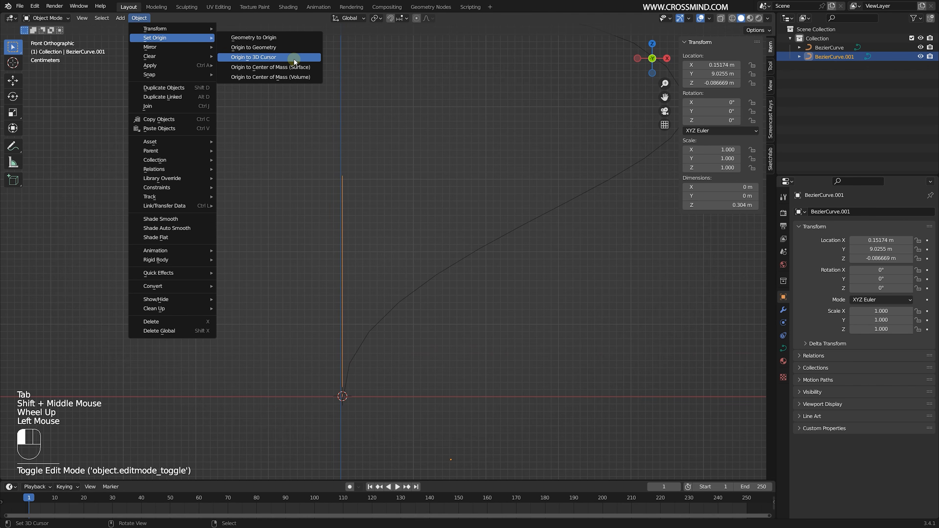
click(292, 49)
scroll(427, 240, down, 2)
- Apply all transforms to both the spiral and the straight curve
key(Tab)
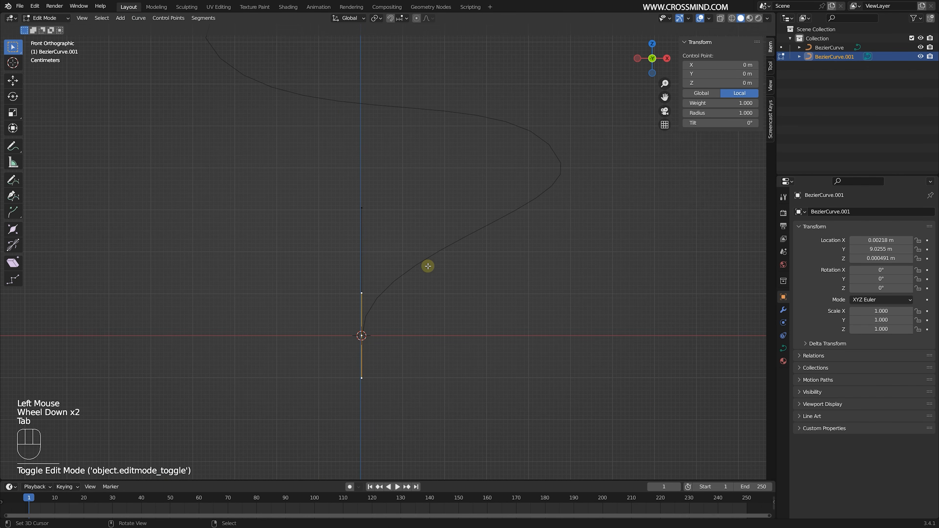
mouse_move(427, 266)
middle_down()
mouse_move(367, 266)
mouse_move(443, 241)
mouse_move(378, 235)
mouse_move(421, 251)
middle_up()
scroll(443, 242, up, 2)
key(Tab)
right_click(421, 251)
key(ctrl+a)
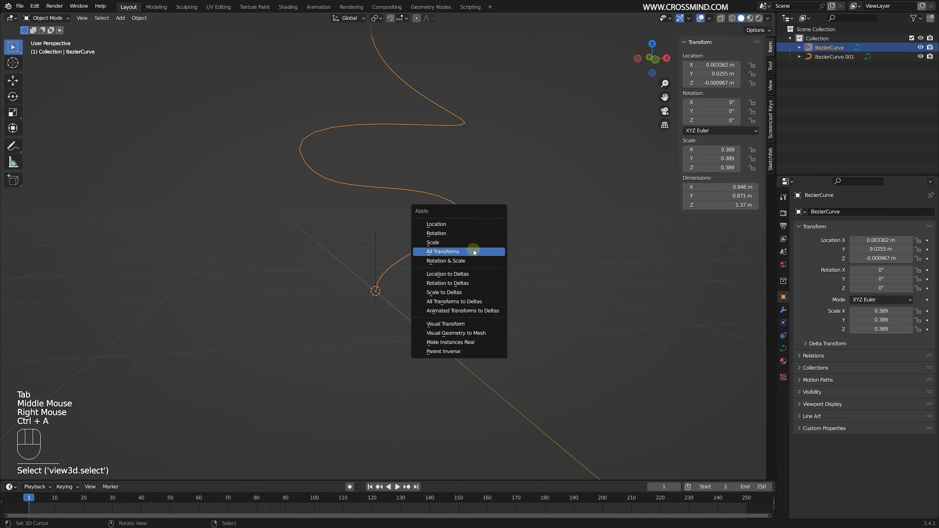
right_click(318, 218)
key(b)
drag(304, 204, 481, 248)
key(ctrl+a)
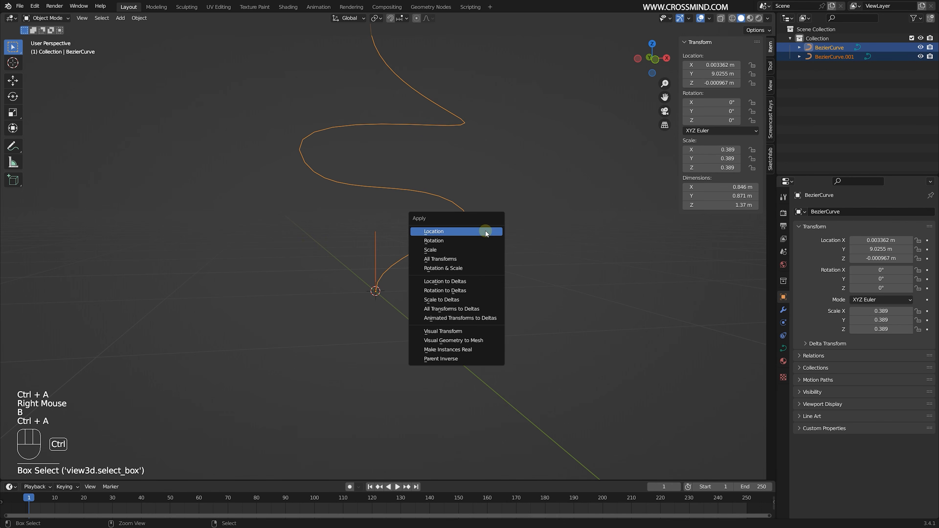
click(465, 259)
- Rename the short straight curve as Branch
shift+middle_drag(399, 288, 418, 283)
scroll(436, 305, up, 1)
right_click(404, 285)
right_click(378, 279)
shift+scroll(410, 282, up, 1)
scroll(407, 282, up, 2)
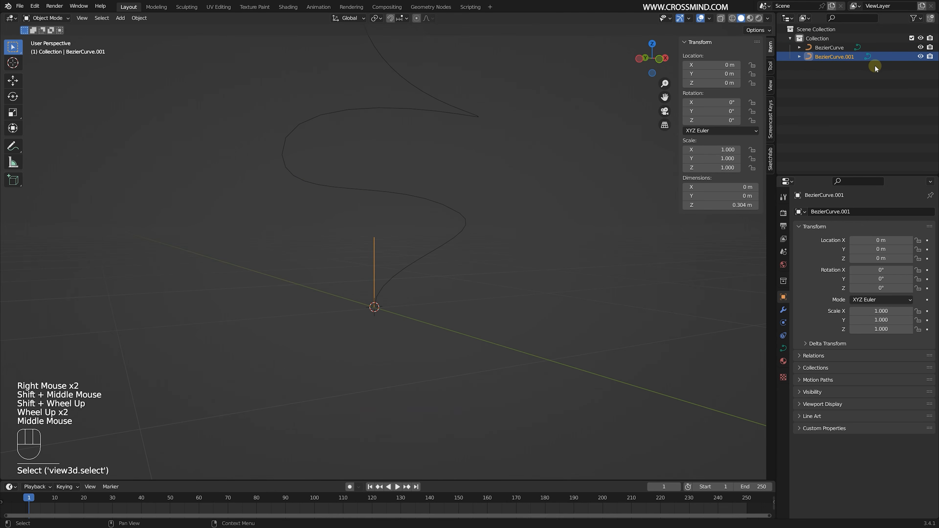
double_click(836, 57)
text(Branch)
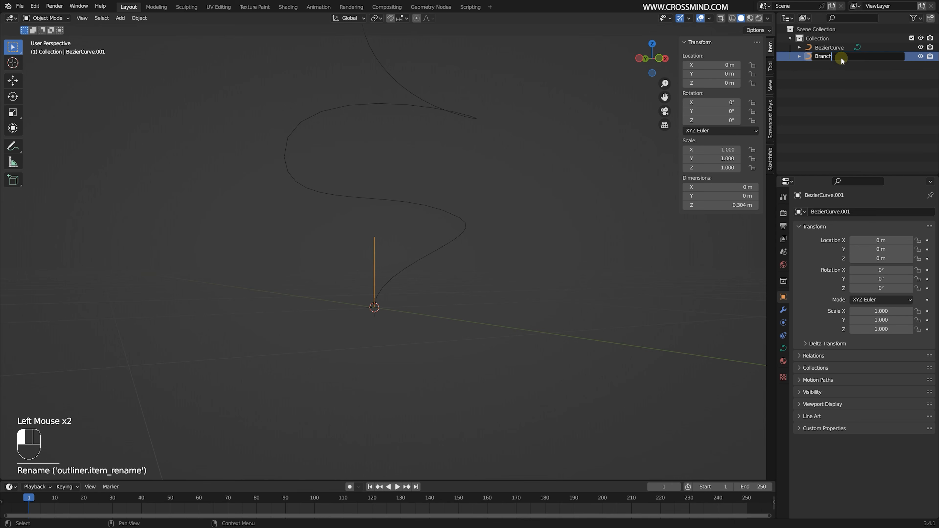
key(Return)
- Rename the spiral curve as Path
key(Tab)
shift+middle_drag(475, 114, 475, 130)
right_click(473, 120)
key(Tab)
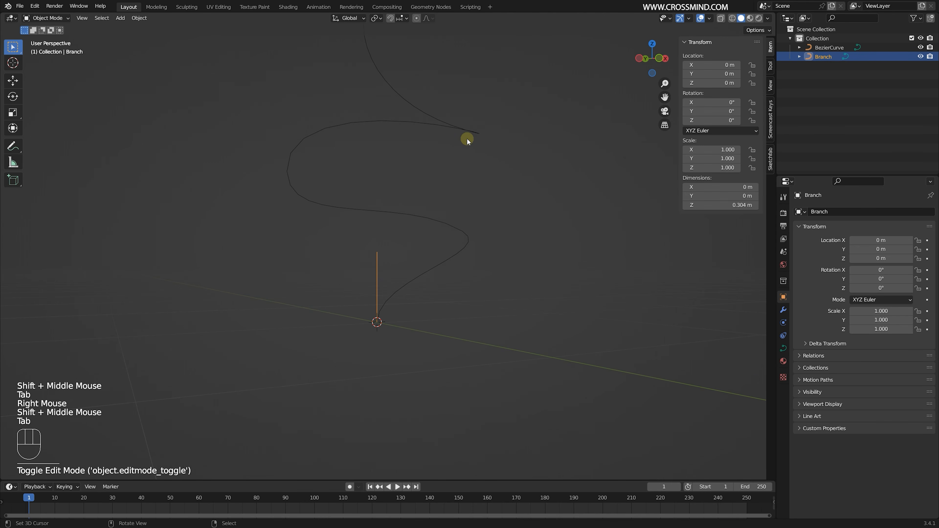
right_click(468, 139)
double_click(839, 48)
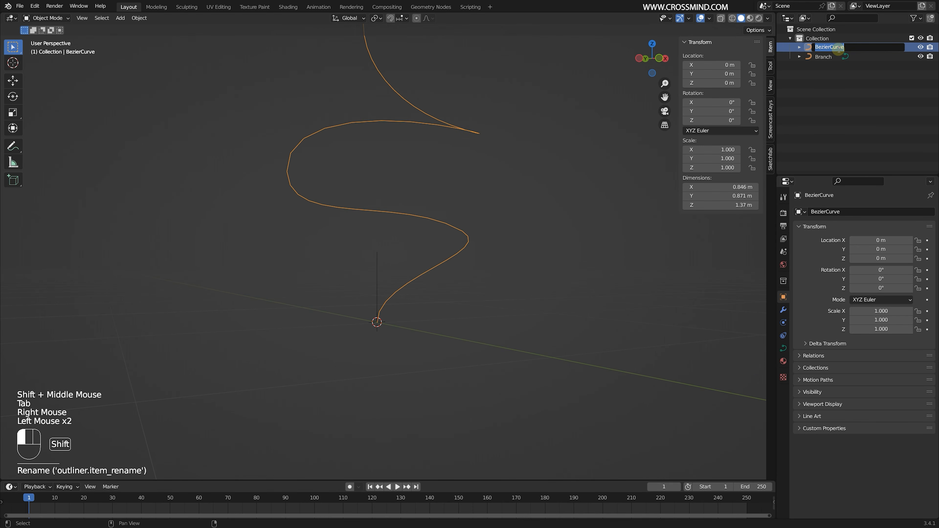
key(Return)
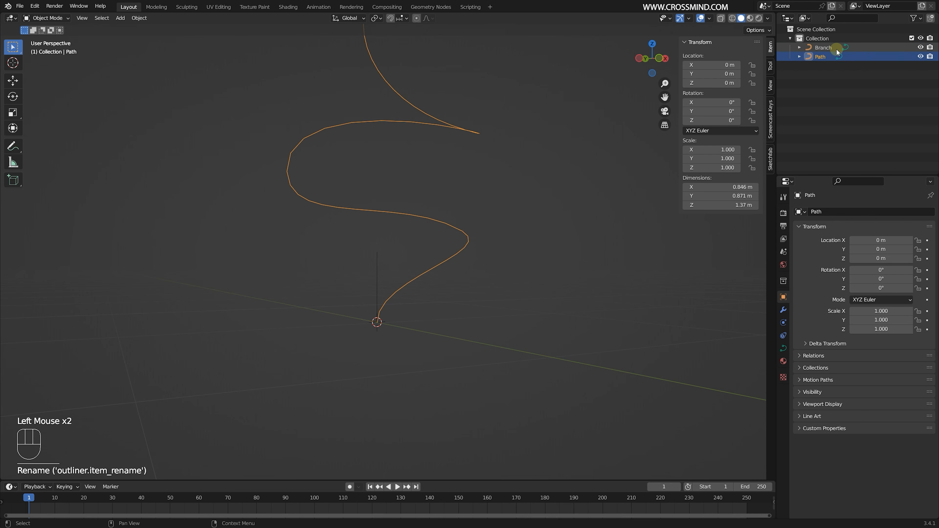
- Give the Branch curve a round bevel with a depth of 0.044 m
click(838, 49)
middle_drag(392, 274, 427, 276)
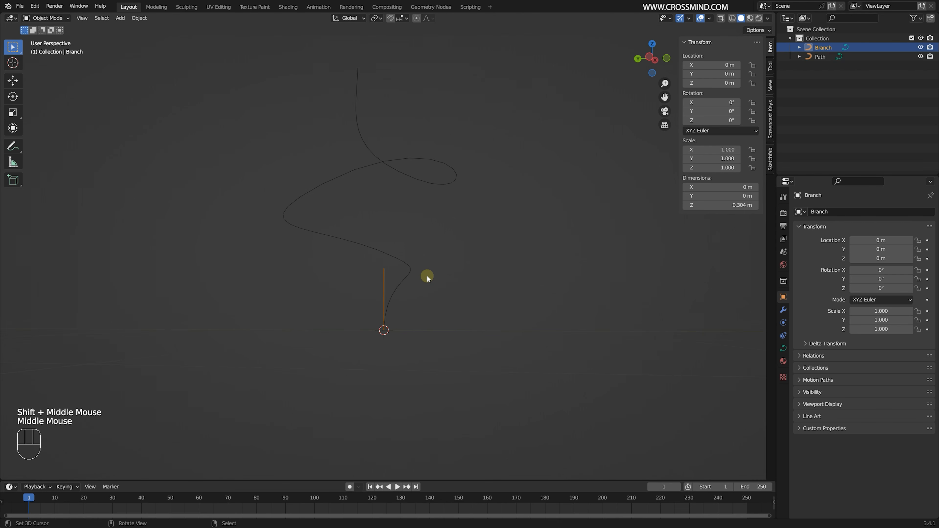
scroll(427, 275, up, 2)
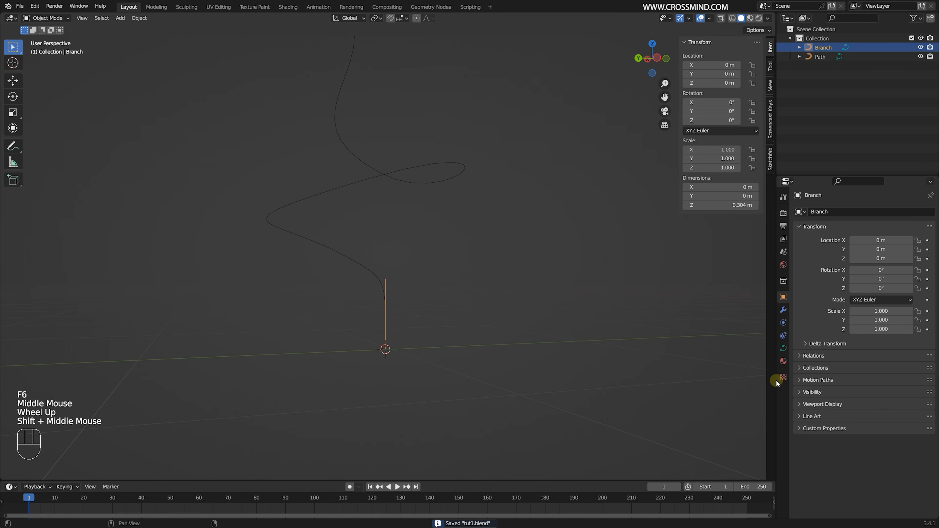
click(847, 226)
click(784, 348)
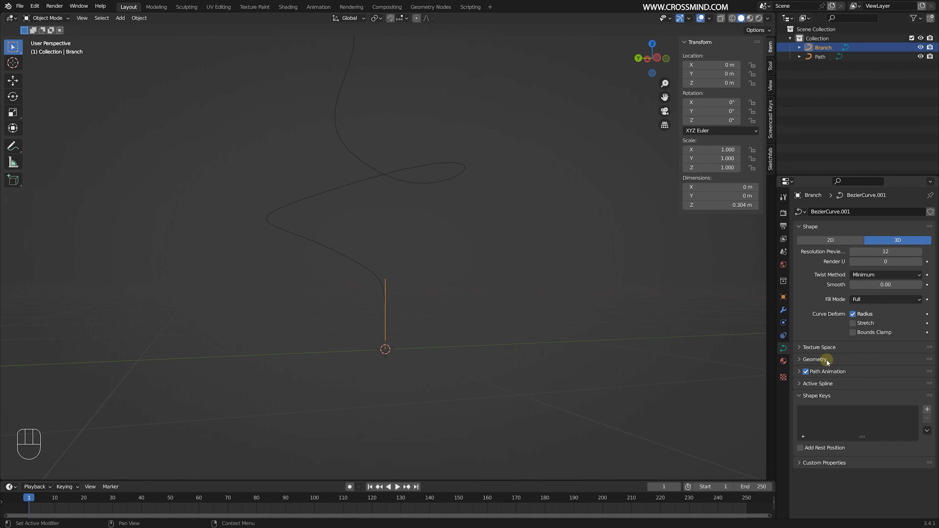
click(815, 359)
scroll(850, 380, down, 2)
shift+drag(872, 406, 883, 407)
middle_drag(455, 273, 475, 320)
scroll(474, 320, up, 3)
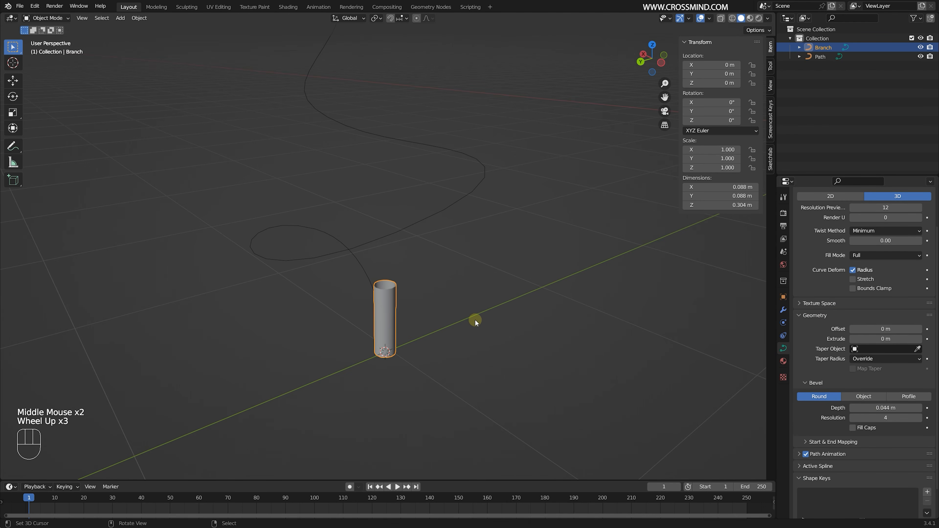
- Subdivide all segments of the Branch curve twice
key(KP_Decimal)
scroll(537, 310, down, 2)
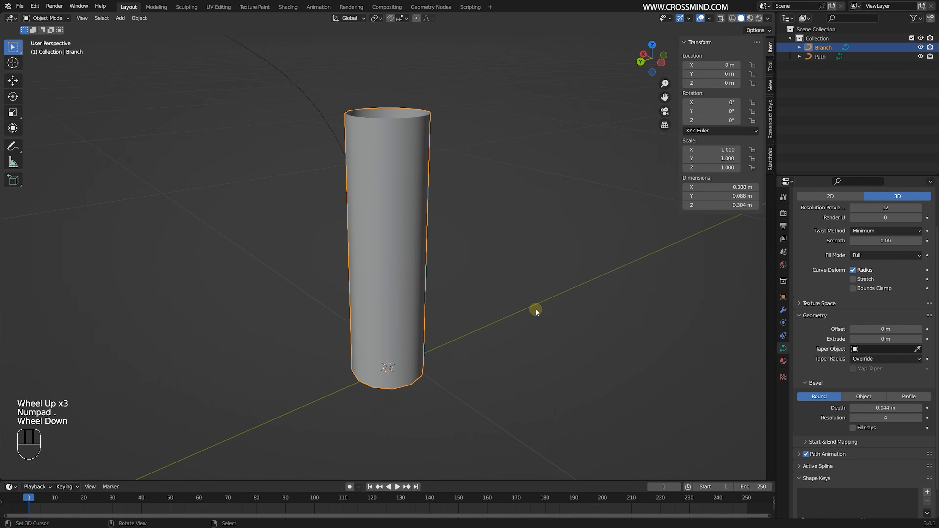
middle_drag(537, 310, 442, 256)
scroll(444, 282, up, 1)
key(Tab)
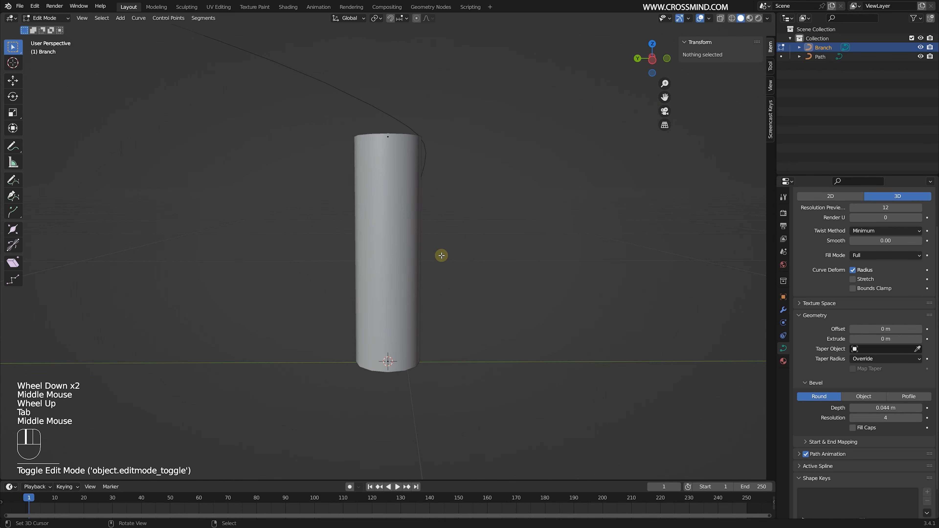
key(a)
key(w)
click(449, 250)
key(w)
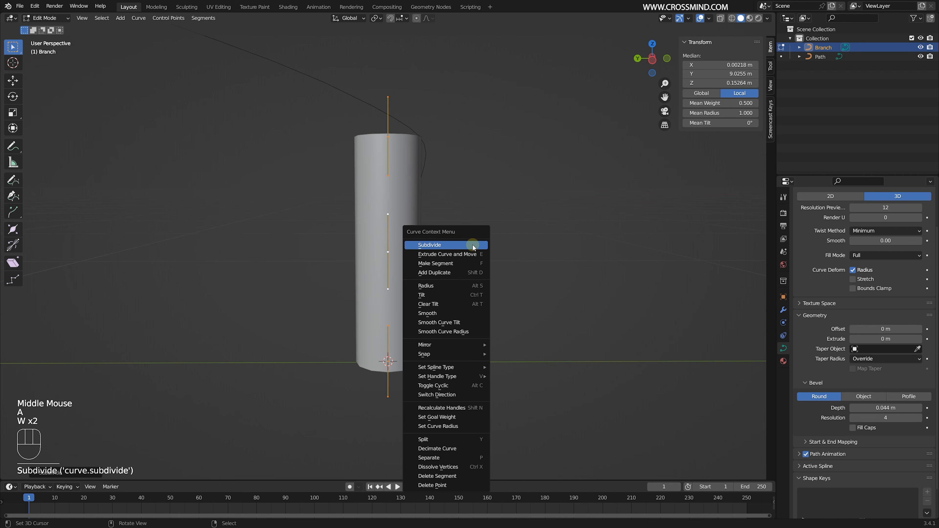
middle_drag(435, 242, 454, 248)
- Try to taper the Branch by shrinking the radius of its top and bottom control points, and undo it
right_click(391, 139)
middle_drag(408, 149, 459, 169)
key(alt+s)
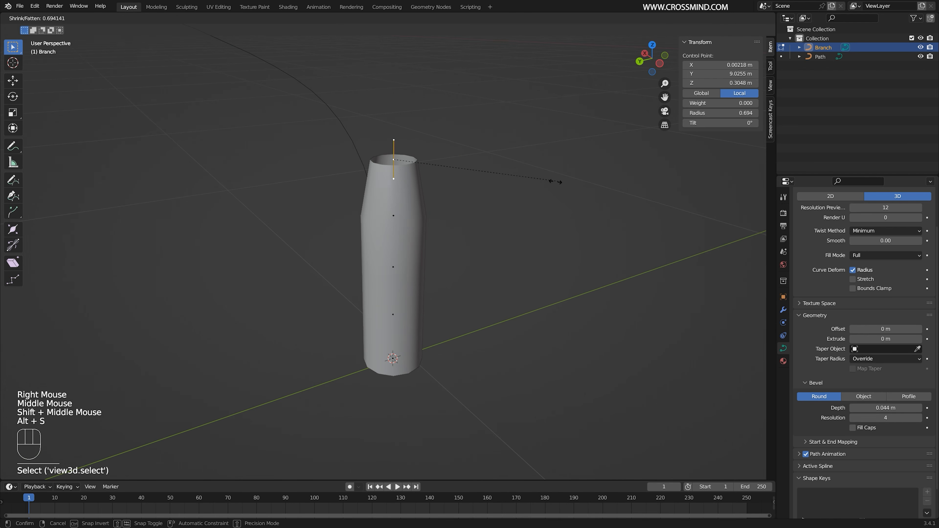
click(415, 216)
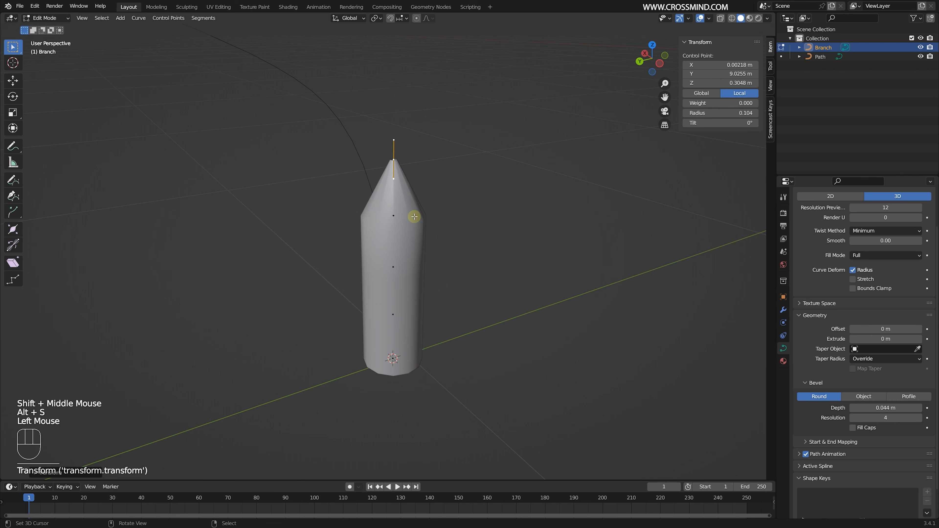
right_click(398, 365)
middle_drag(397, 364, 585, 332)
key(alt+s)
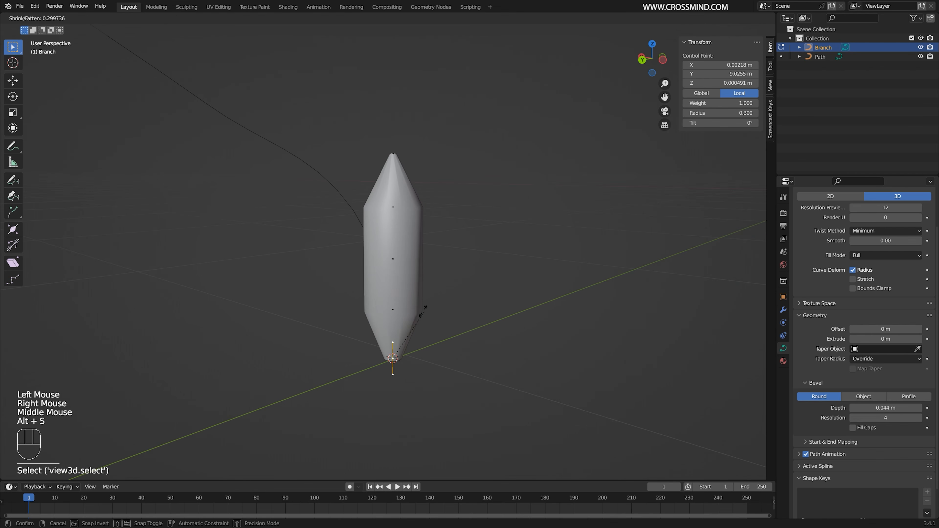
right_click(398, 310)
key(ctrl+z)
key(ctrl+z)
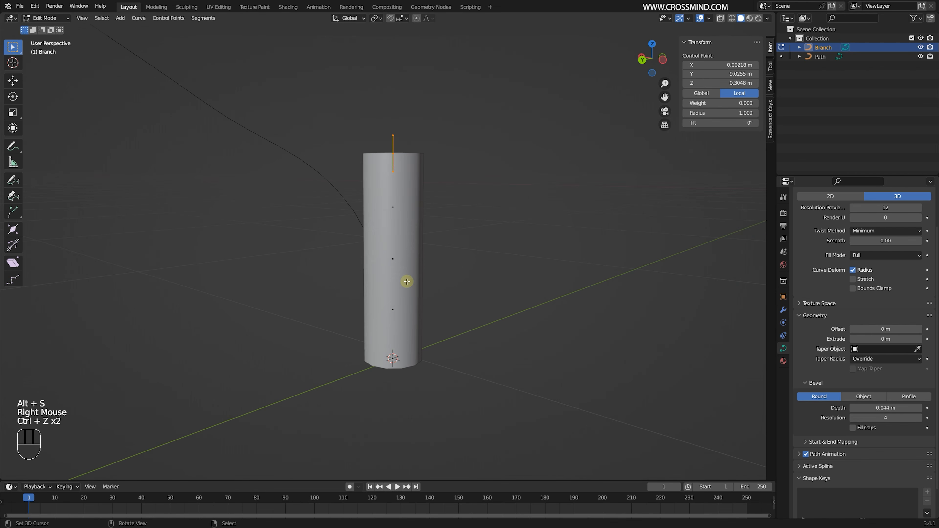
- Subdivide all segments of the Branch curve once more
middle_drag(407, 282, 433, 261)
key(a)
key(w)
click(449, 252)
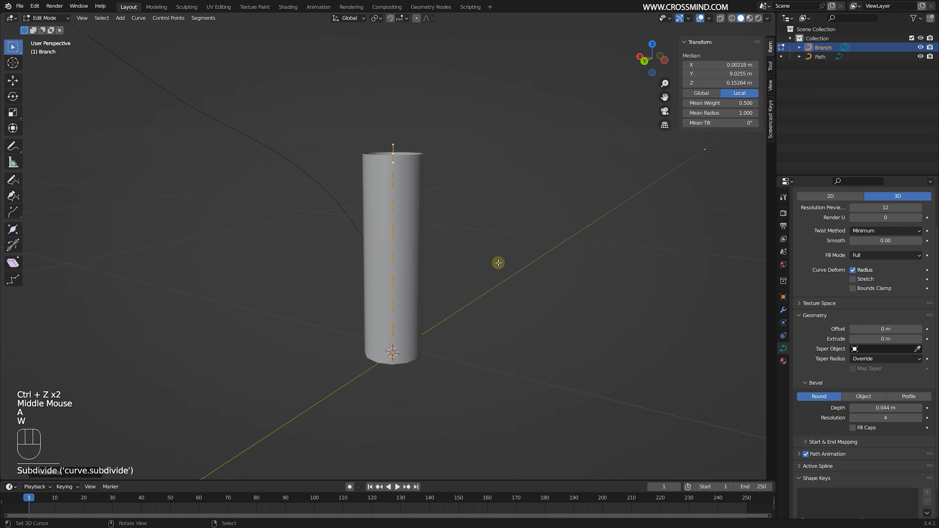
middle_drag(499, 266, 390, 275)
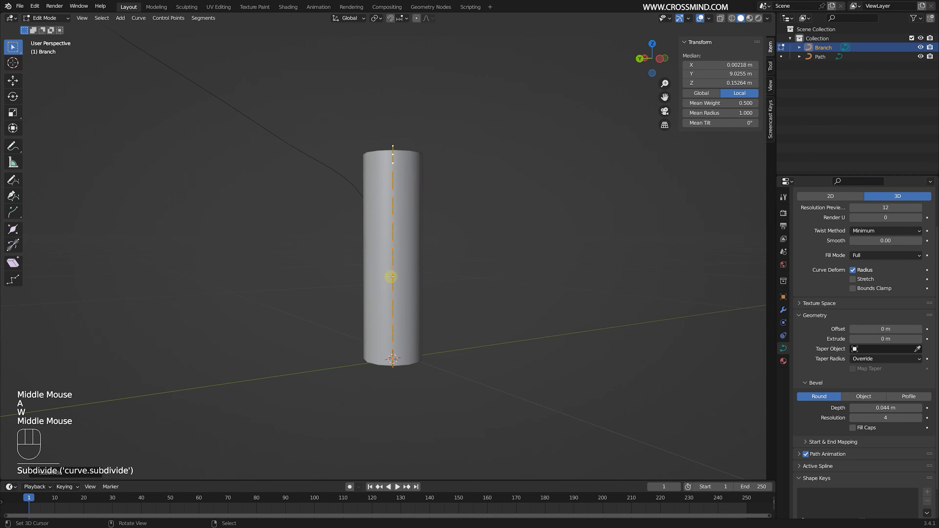
- Enable proportional editing and shrink the radius of the Branch's top control point so the upper part tapers smoothly
click(417, 18)
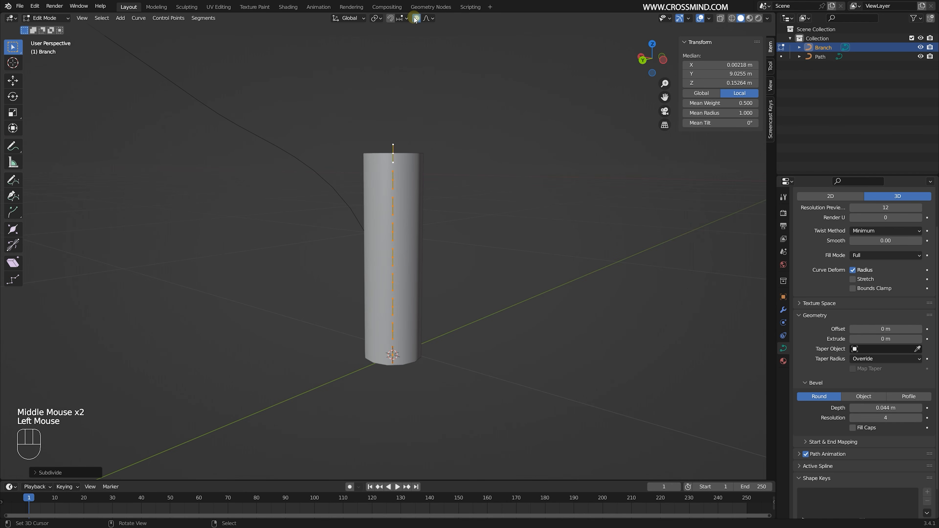
middle_drag(462, 159, 407, 151)
right_click(393, 145)
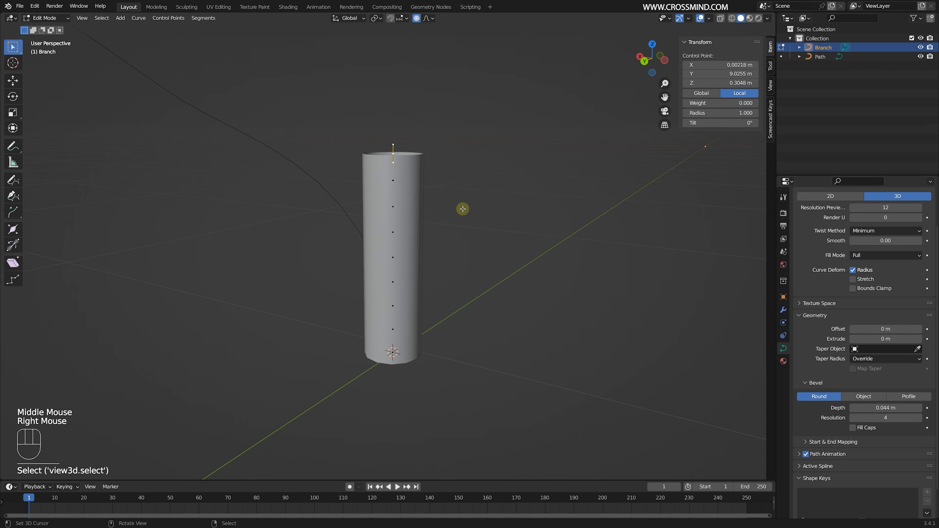
scroll(462, 209, down, 6)
key(alt+s)
scroll(409, 203, up, 6)
scroll(408, 203, down, 3)
scroll(416, 212, up, 3)
- Shrink the radius of the Branch's bottom control point to about 0.13 with proportional falloff over the lower half
scroll(405, 205, down, 1)
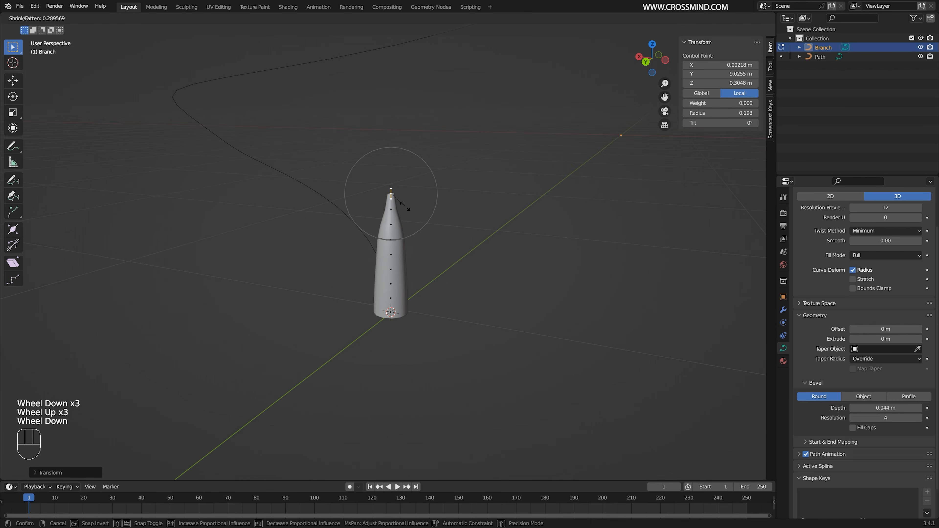
click(405, 205)
scroll(405, 277, up, 1)
middle_drag(405, 342, 400, 374)
right_click(395, 391)
key(alt+s)
scroll(455, 348, down, 2)
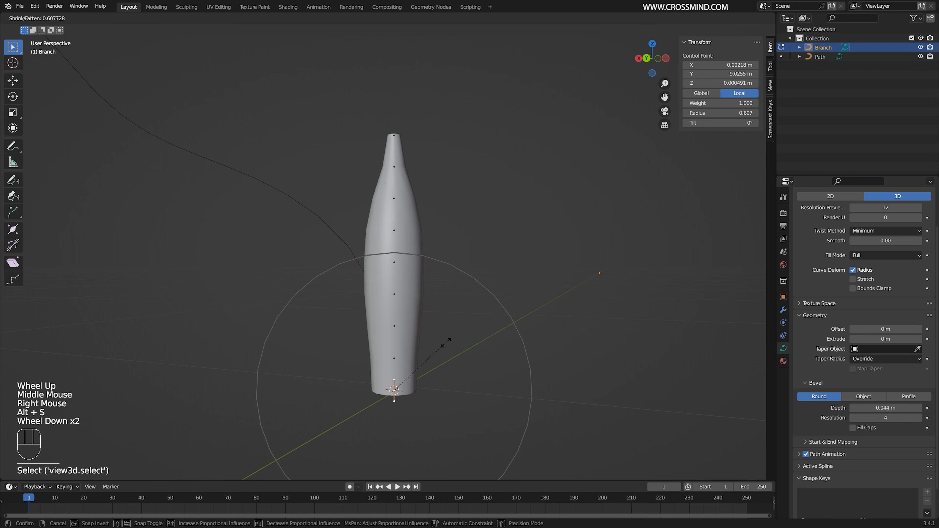
click(417, 368)
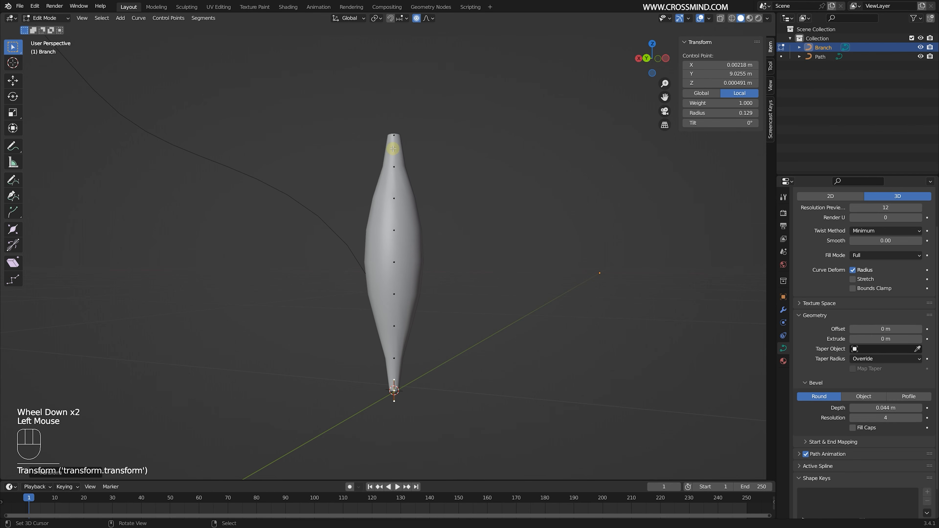
- Shrink the Branch's top control point further to a radius of about 0.065, using a smaller proportional influence
right_click(394, 126)
key(alt+s)
scroll(462, 143, up, 4)
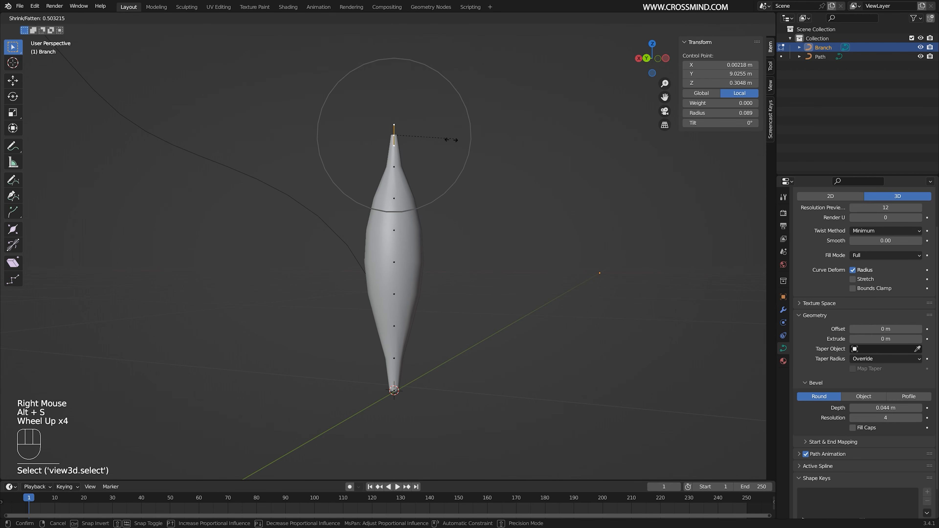
click(438, 142)
- Tilt the Branch's top control point by about 53° with a proportional influence reaching almost to the base
middle_drag(453, 198, 473, 208)
right_click(398, 137)
middle_drag(544, 180, 562, 193)
click(715, 123)
key(ctrl+t)
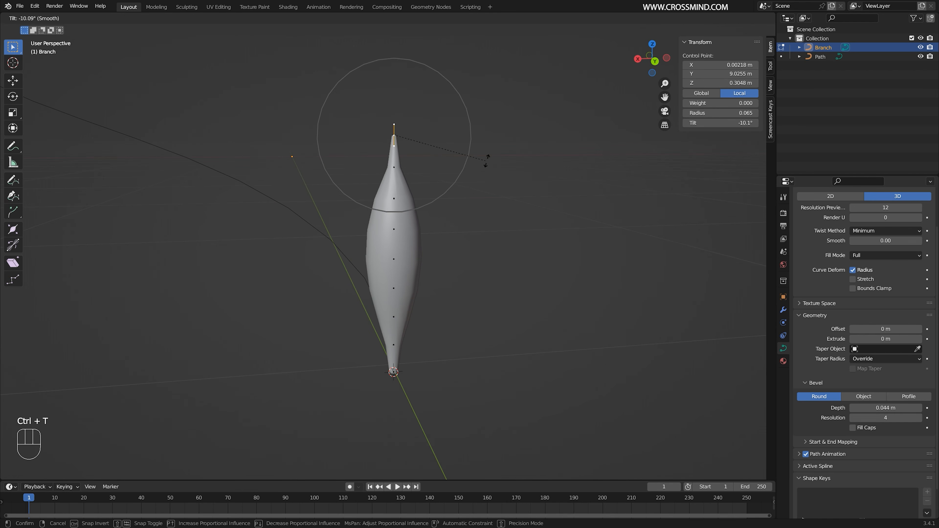
scroll(518, 182, down, 2)
scroll(526, 186, down, 1)
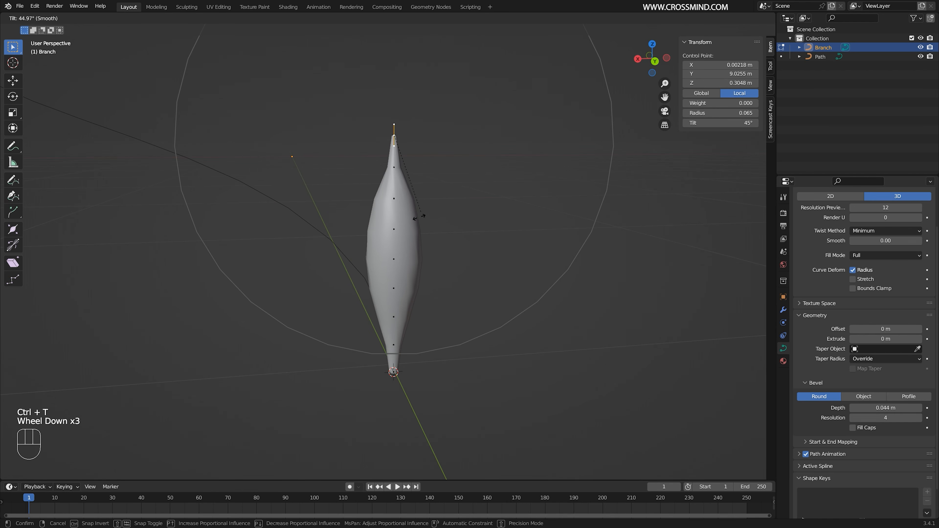
click(414, 233)
- Place the 3D cursor beside the Branch in top view and add a Bezier circle there
middle_drag(414, 233, 369, 255)
key(Tab)
key(KP_7)
click(464, 225)
key(shift+a)
mouse_move(465, 225)
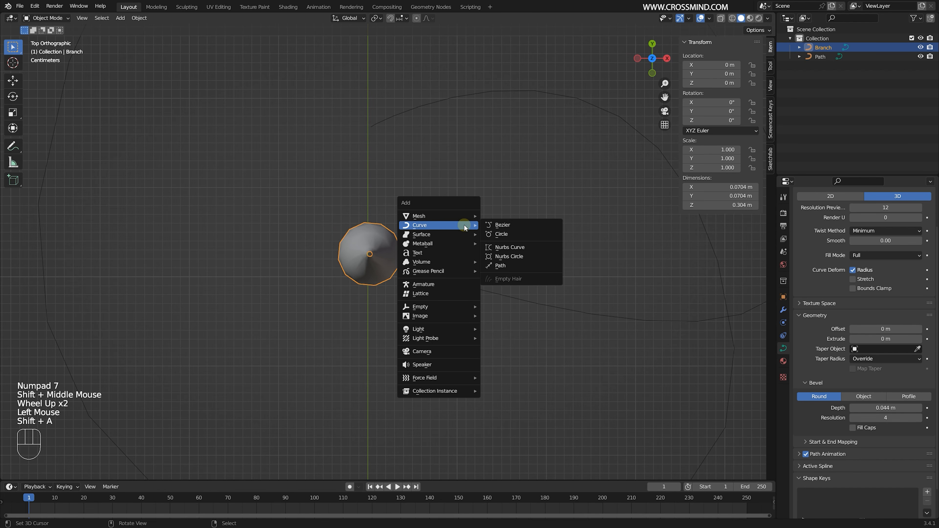
click(504, 233)
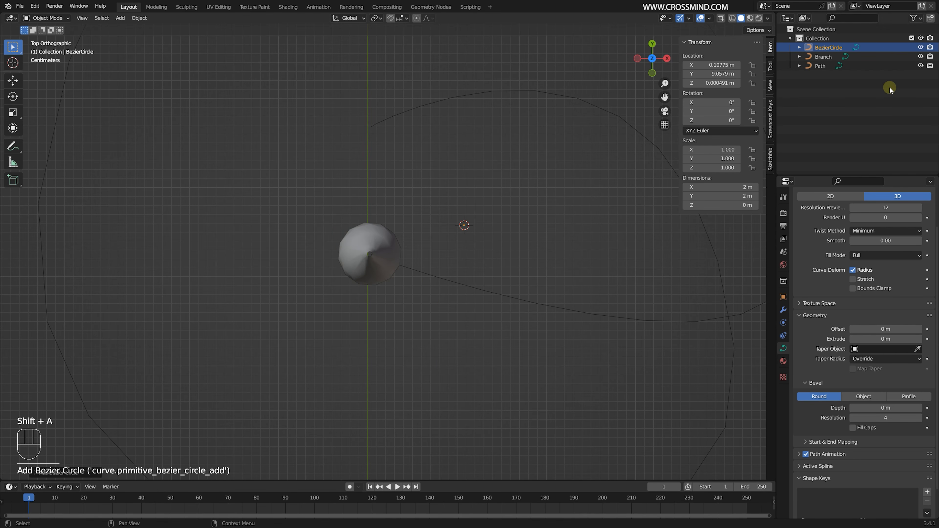
- Rename the Bezier circle object to "Profile"
double_click(834, 49)
text(Profile)
key(Return)
- Flatten the Profile circle into an irregular oval by moving its upper and lower control points inward and its right one slightly outward and down
key(Tab)
scroll(483, 219, down, 3)
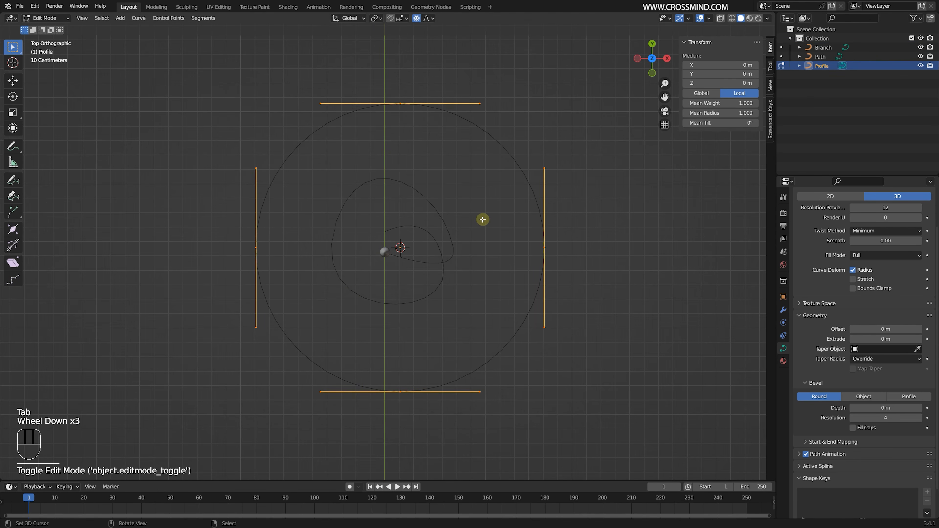
right_click(401, 103)
key(g)
click(400, 152)
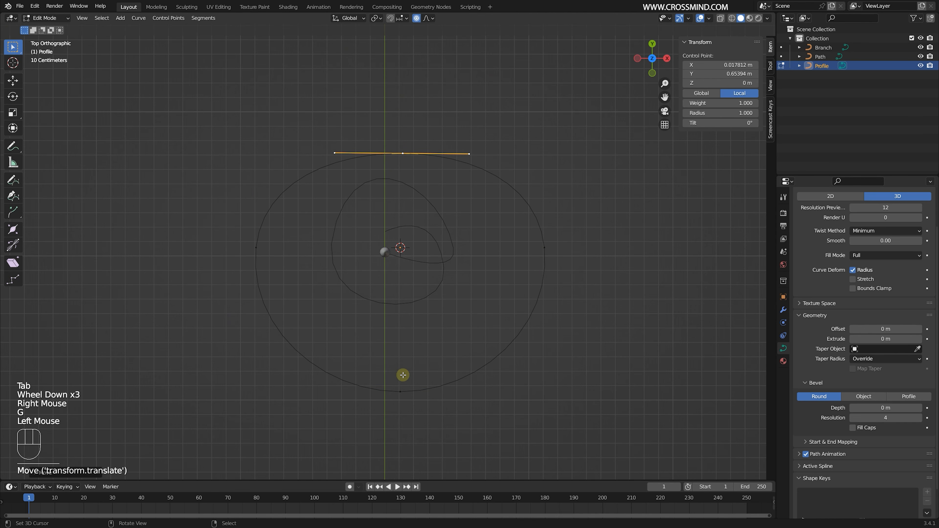
right_drag(402, 391, 401, 307)
right_click(545, 248)
key(g)
click(550, 261)
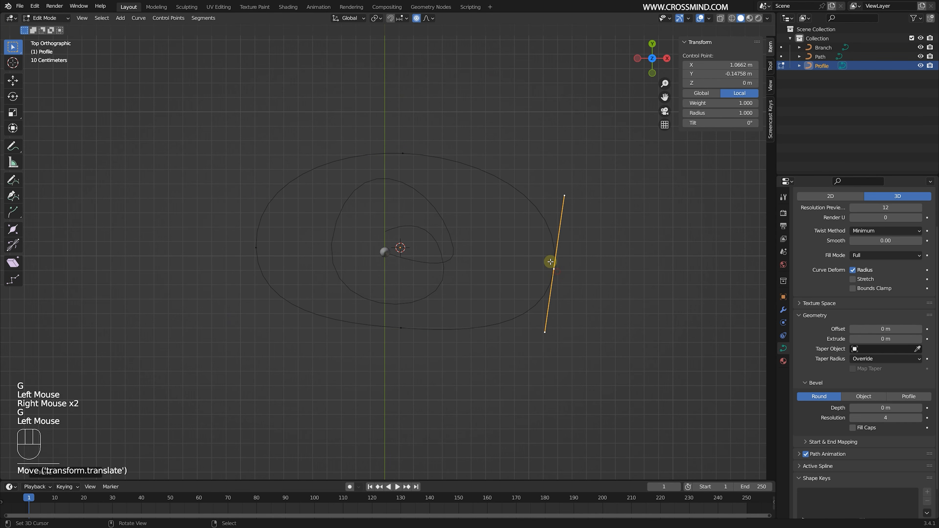
- Select all of the Profile's control points and subdivide the curve twice
right_click(406, 158)
key(a)
key(w)
click(468, 188)
key(w)
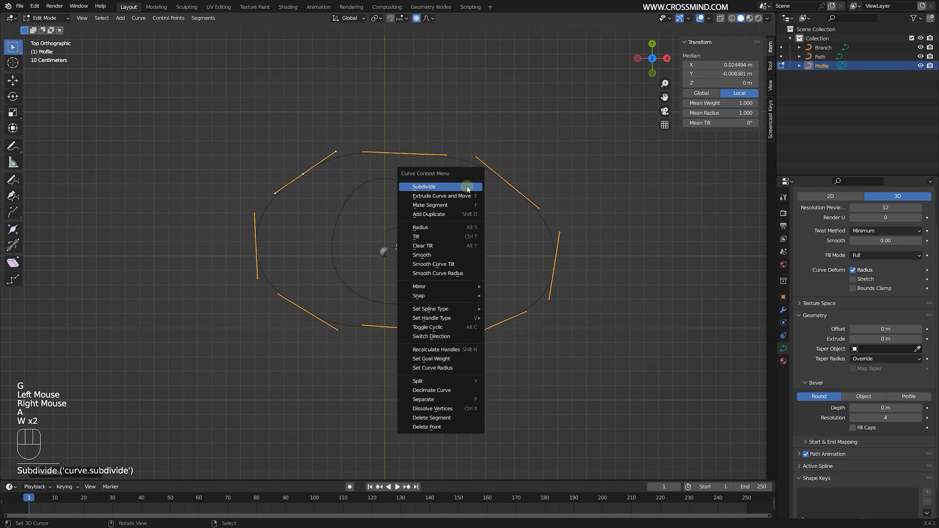
- Reshape the Profile into a wavy outline by pushing alternate upper points inward and shifting the left-end point outward
right_click(494, 183)
right_drag(502, 184, 493, 205)
right_drag(404, 157, 410, 173)
right_drag(306, 174, 315, 191)
right_drag(253, 256, 237, 254)
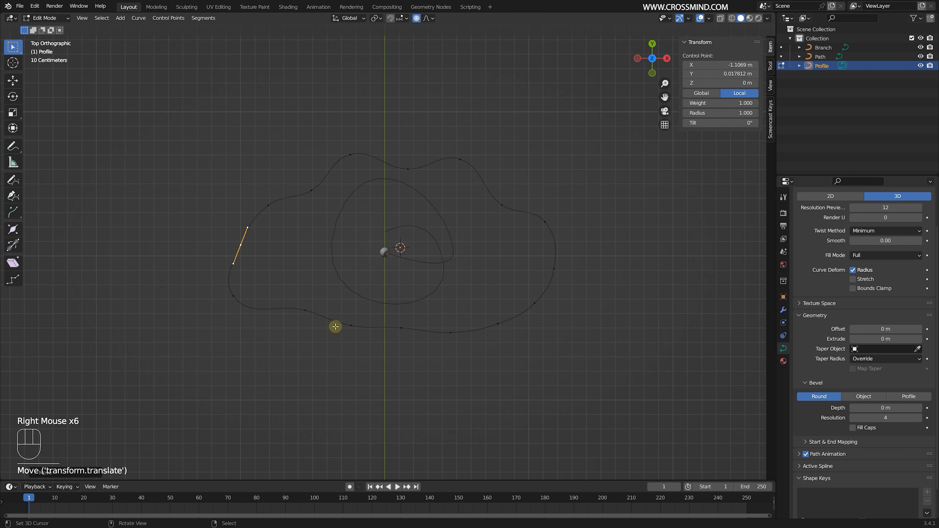
- Set the handle type of all the Profile's control points to Free
right_click(374, 331)
key(v)
key(a)
key(v)
click(509, 306)
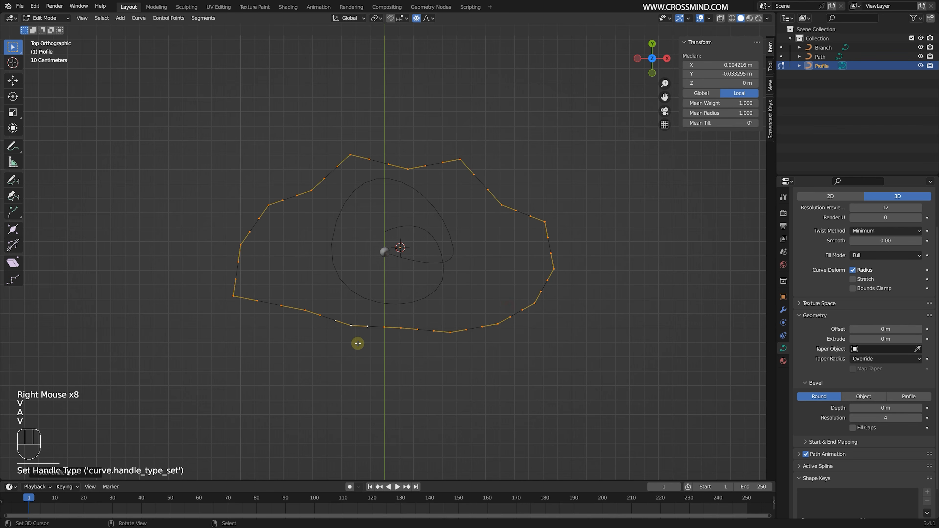
key(ctrl+z)
key(v)
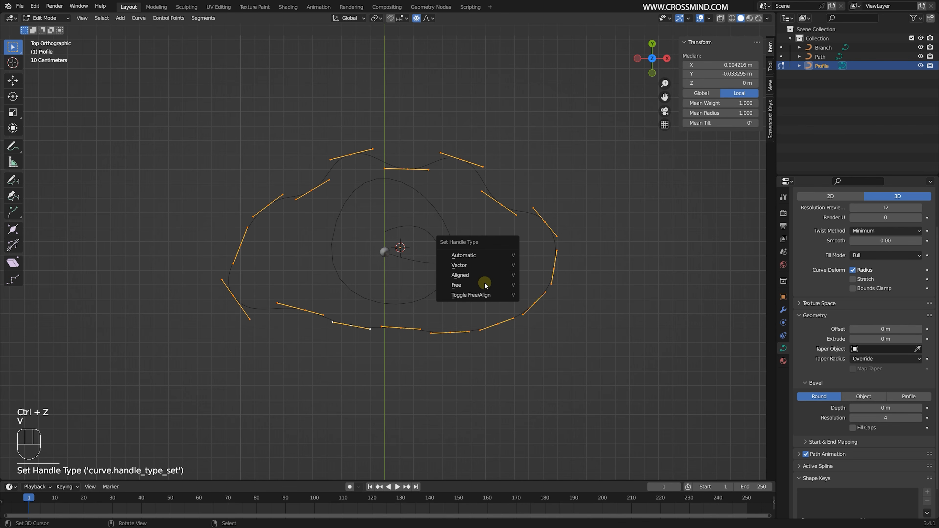
click(487, 276)
- Move the Profile's lower-left control point slightly inward and pull its left handle up to form a sharp crease
right_click(364, 333)
key(g)
click(354, 325)
right_click(333, 321)
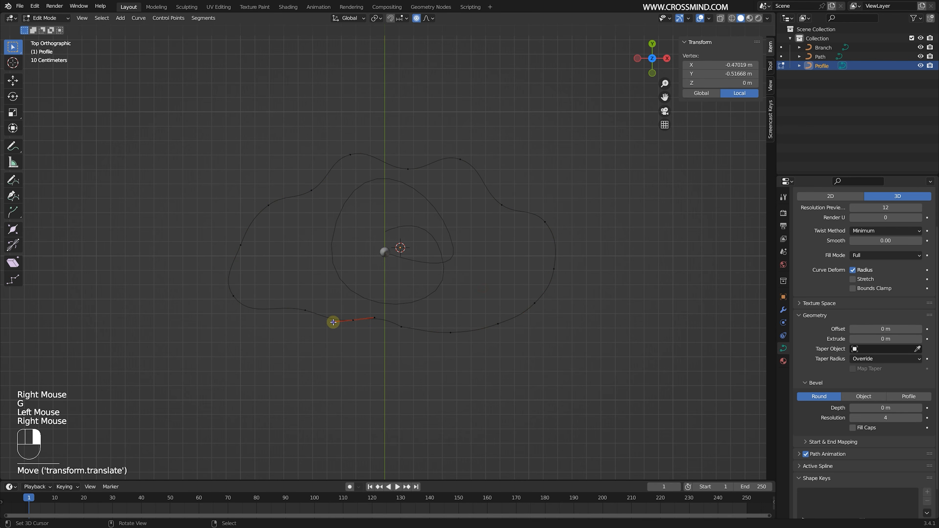
key(g)
scroll(342, 309, up, 4)
click(346, 305)
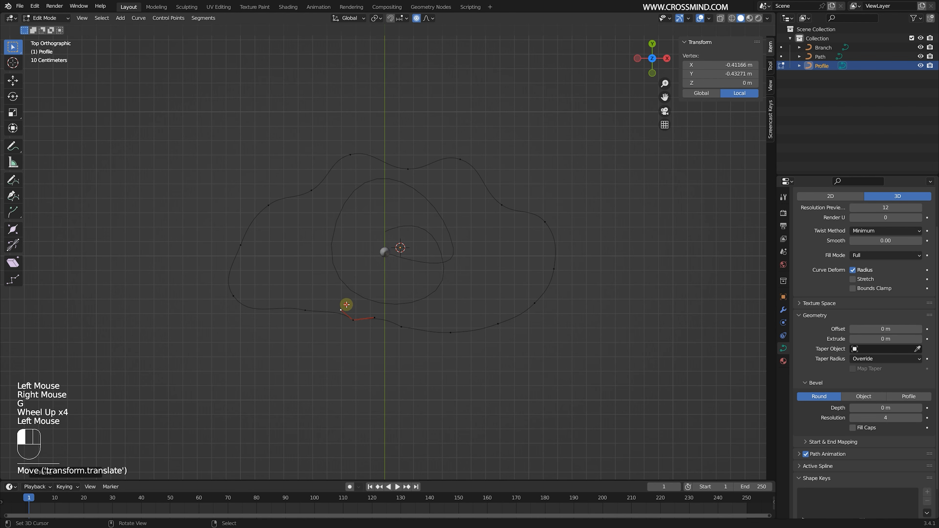
- Bend the handles of the Profile's lower-right bulge point and upper-right notch point to sharpen the outline there
right_click(452, 333)
right_drag(468, 332, 467, 322)
right_drag(431, 334, 434, 323)
right_click(504, 209)
right_drag(519, 214, 488, 188)
- Bend the handles of the control points along the Profile's upper and upper-left edge to make sharper, rounder lobes
right_click(460, 160)
scroll(414, 158, up, 2)
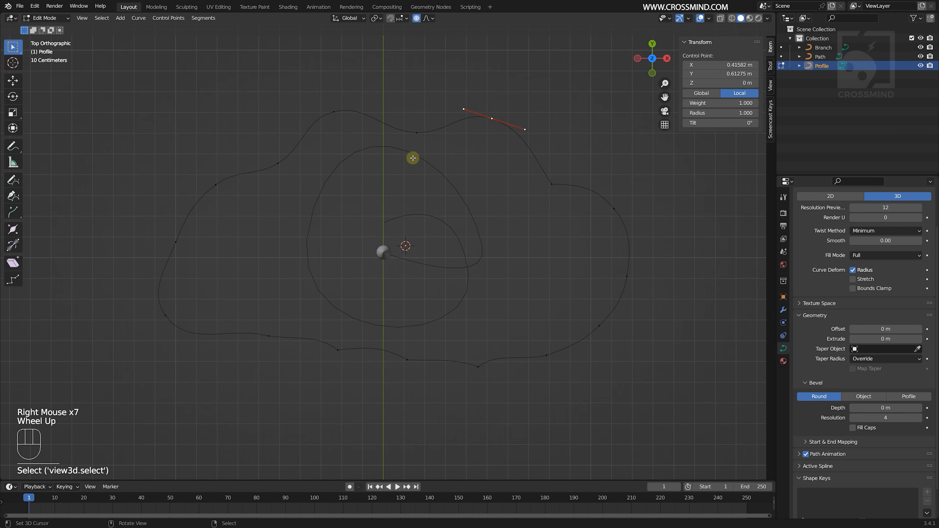
right_click(416, 133)
right_click(445, 132)
right_drag(385, 132, 346, 99)
right_click(334, 110)
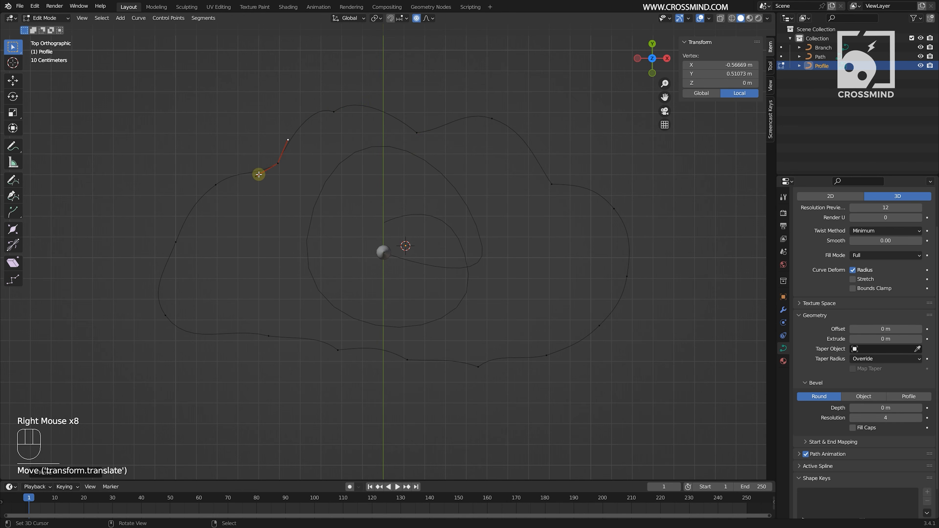
right_drag(258, 175, 258, 157)
right_click(218, 187)
right_drag(197, 203, 204, 180)
right_drag(238, 169, 212, 160)
- Bend both handles of the Profile's right shoulder point outward to round that lobe, and finish editing the curve
right_click(552, 179)
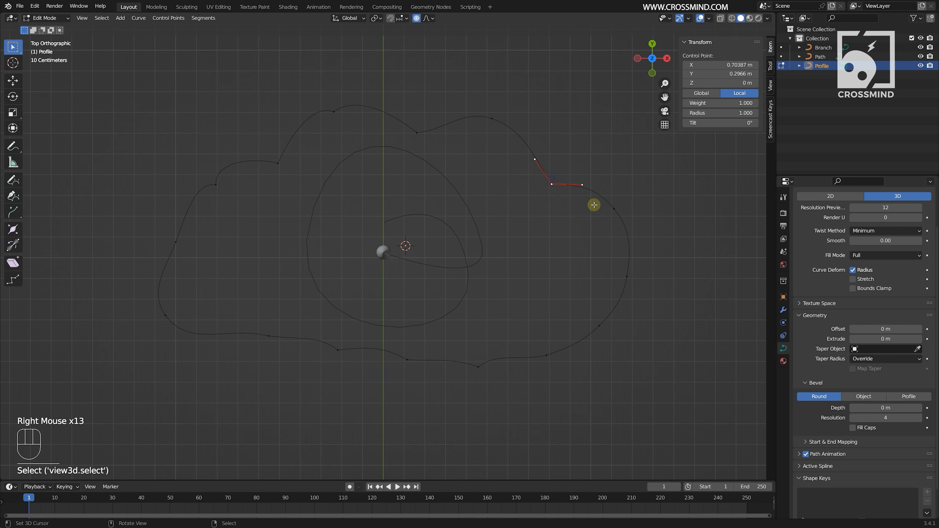
right_click(614, 208)
right_drag(599, 190, 611, 189)
right_drag(630, 234, 633, 214)
scroll(607, 226, down, 2)
key(Tab)
- Scale the Profile down to about 0.28 by 0.155 m and apply its transforms
middle_drag(398, 243, 423, 225)
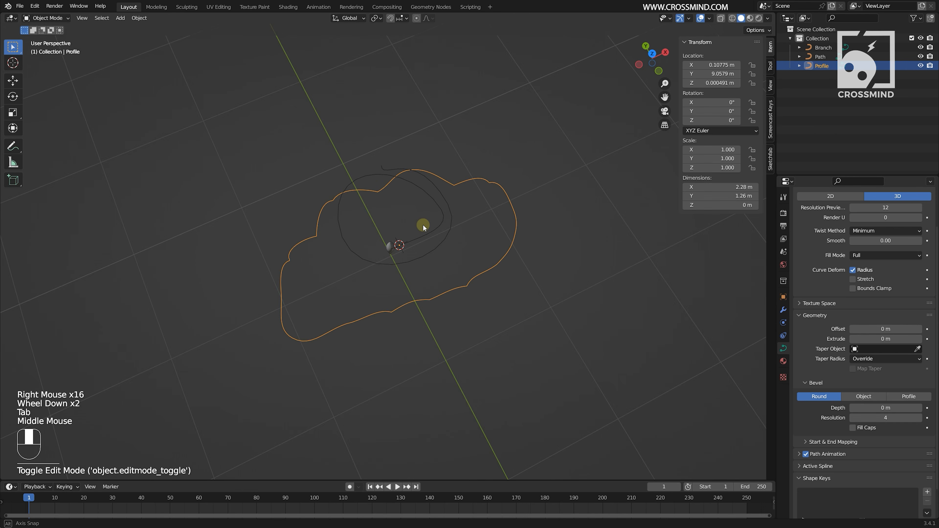
key(s)
click(429, 222)
scroll(460, 223, up, 2)
key(s)
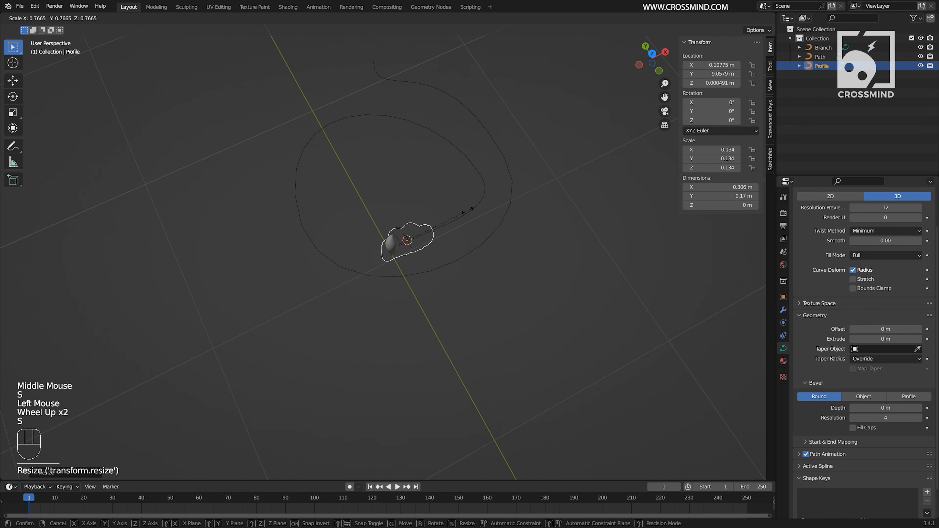
click(459, 209)
scroll(459, 209, up, 2)
key(ctrl+a)
click(459, 210)
- Try to move the Profile to the world origin by clearing its location
scroll(535, 228, down, 2)
key(alt+g)
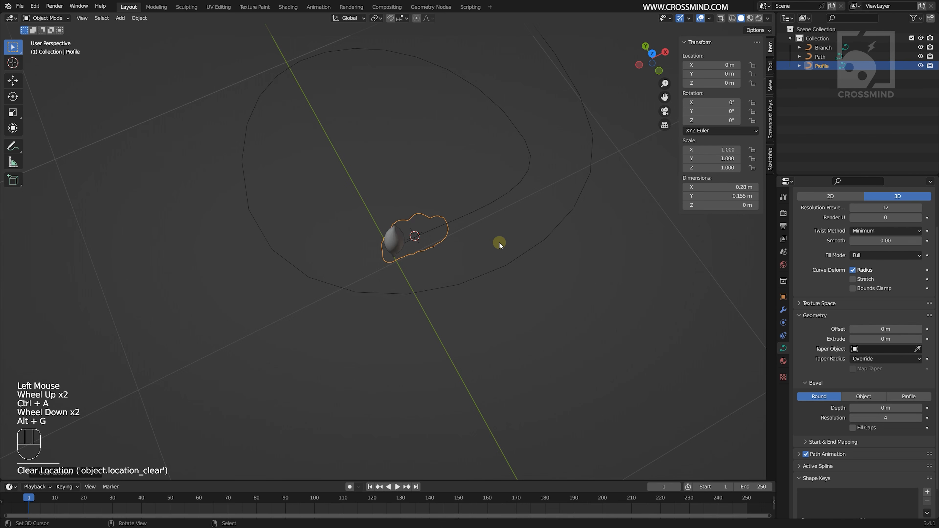
scroll(499, 244, up, 2)
middle_drag(501, 237, 509, 219)
key(alt+g)
- Move all of the Profile's points under the Branch in top view and scale them down to about 0.103 by 0.057 m
right_click(509, 216)
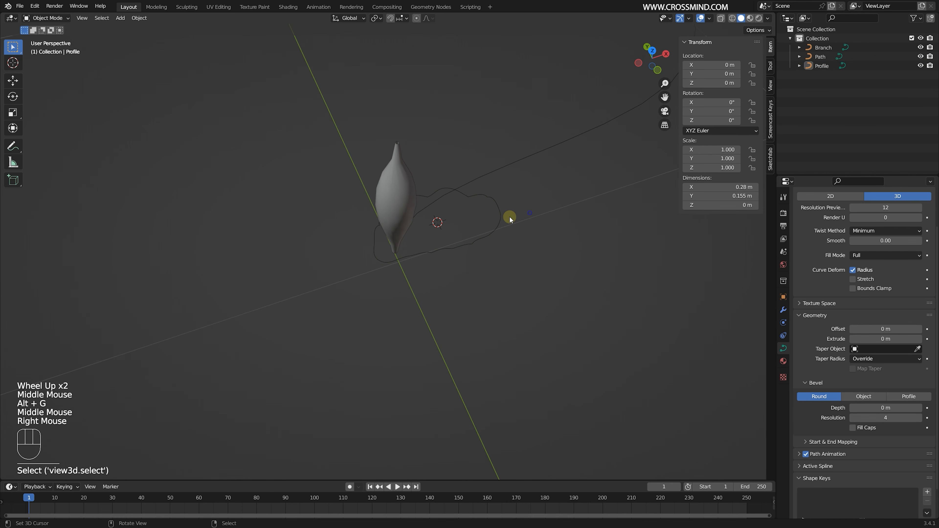
right_click(505, 219)
key(Tab)
key(KP_7)
scroll(529, 213, up, 1)
key(a)
key(g)
click(474, 253)
key(s)
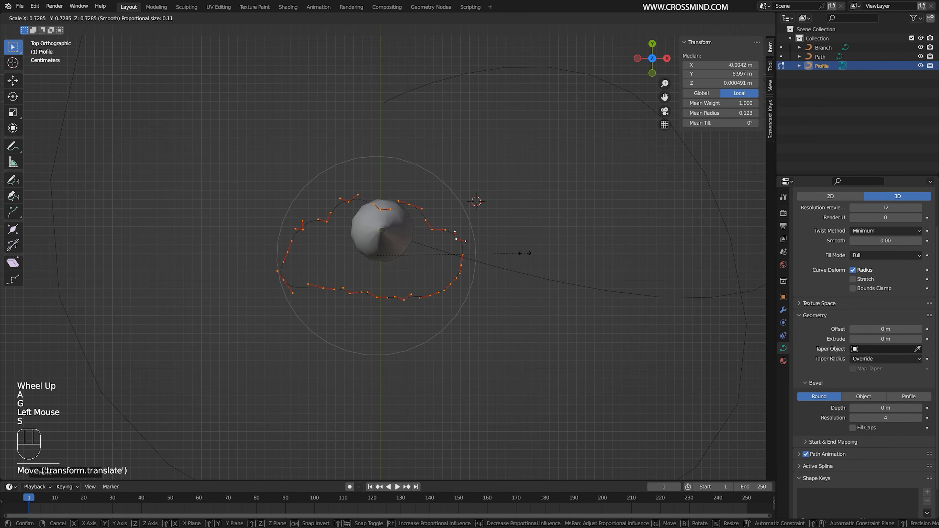
click(477, 250)
key(Tab)
- Set the Profile's origin to its geometry
middle_drag(478, 250, 457, 205)
scroll(457, 203, up, 2)
click(139, 18)
mouse_move(170, 38)
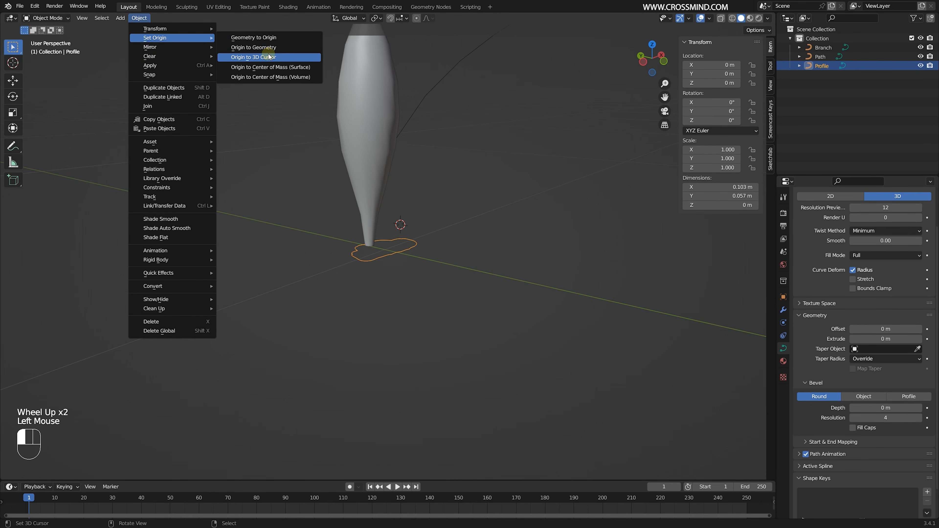
click(269, 56)
- Switch the Branch's bevel to Object and pick the Profile curve as its bevel object
middle_drag(426, 160, 416, 204)
scroll(473, 213, down, 2)
scroll(472, 156, up, 1)
right_click(481, 185)
scroll(483, 193, down, 2)
scroll(416, 204, up, 2)
right_click(389, 236)
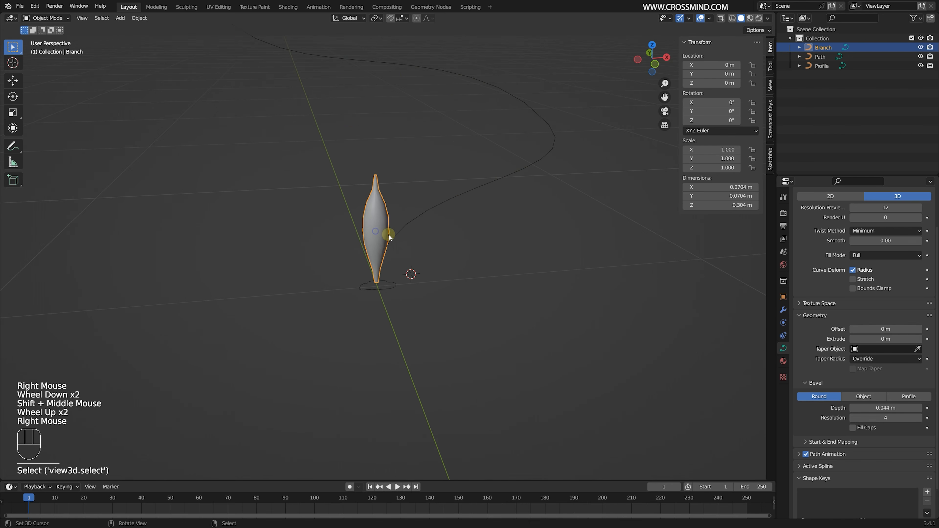
middle_drag(389, 235, 437, 251)
scroll(437, 251, up, 3)
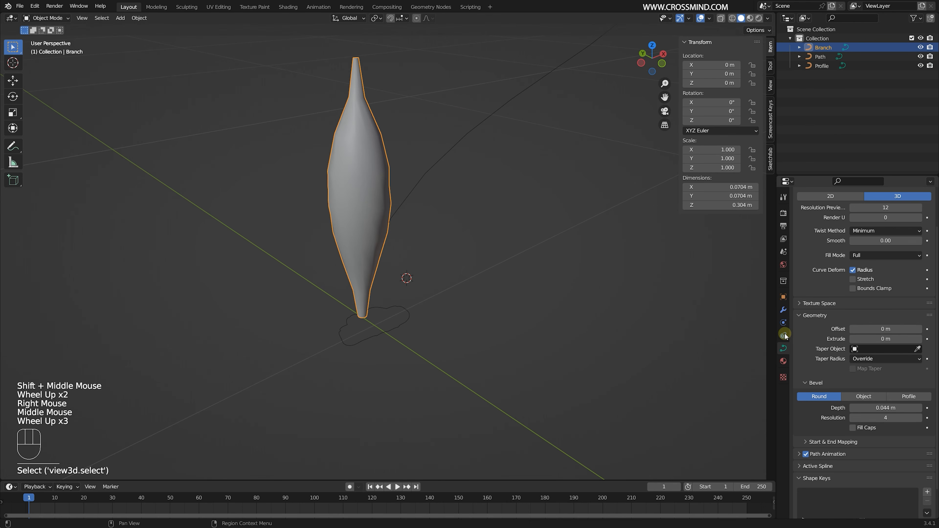
click(784, 348)
scroll(821, 367, down, 2)
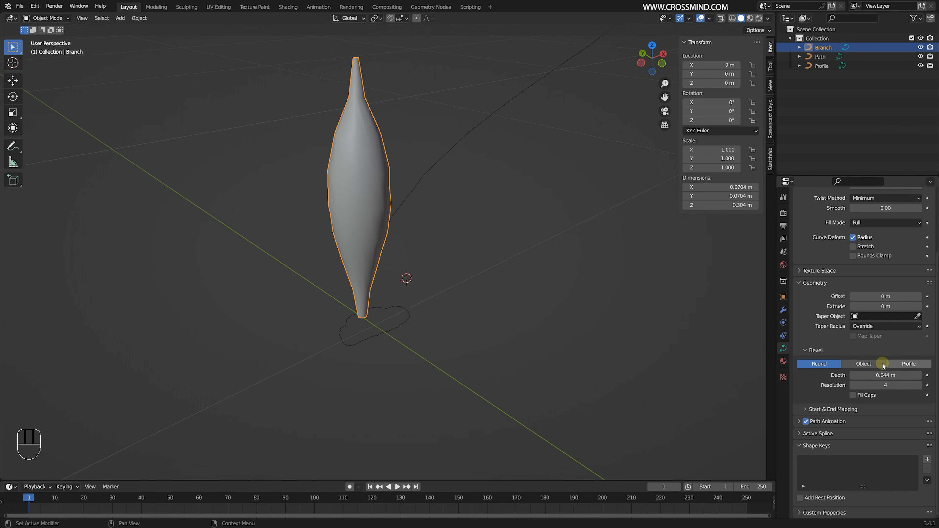
click(868, 363)
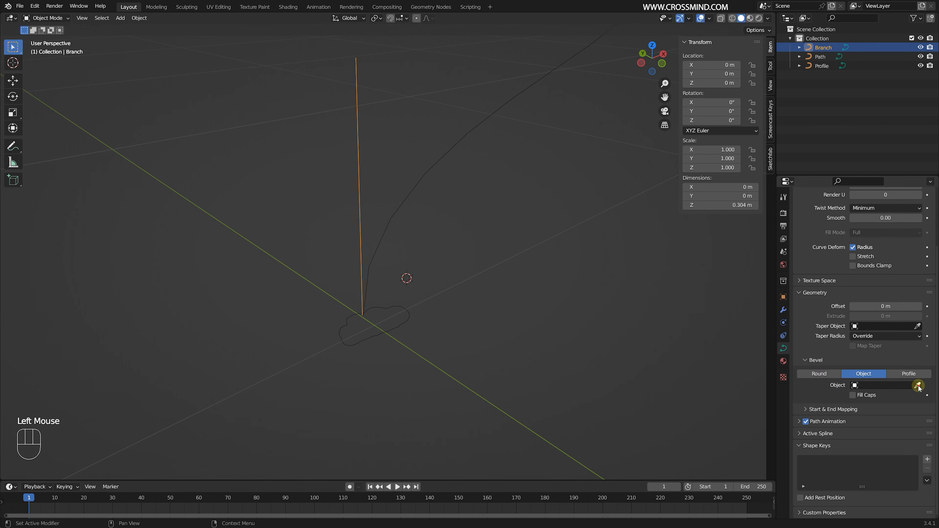
click(406, 320)
- Duplicate the Profile's upper-right group of control points in top view and place the copy slightly outside the outline
scroll(430, 323, down, 2)
middle_drag(431, 323, 445, 307)
right_click(411, 301)
right_click(398, 301)
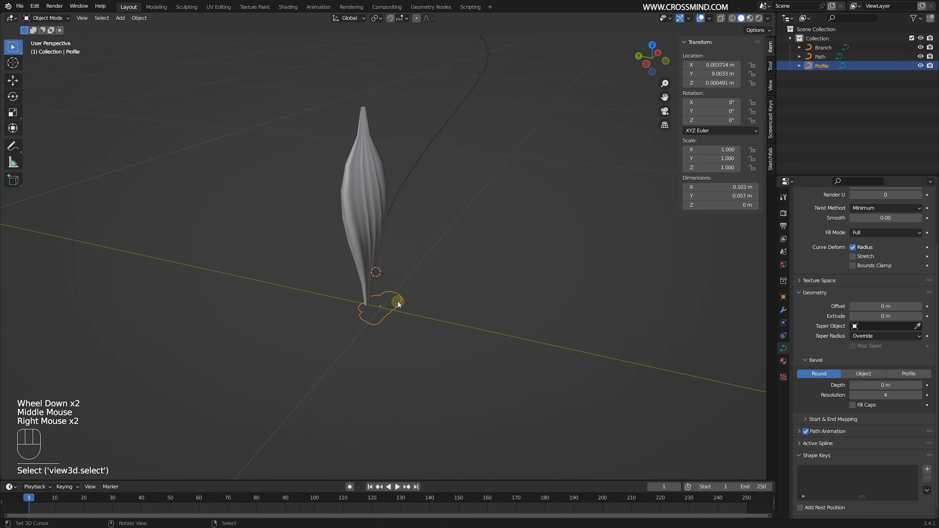
key(Tab)
key(KP_7)
scroll(388, 310, up, 2)
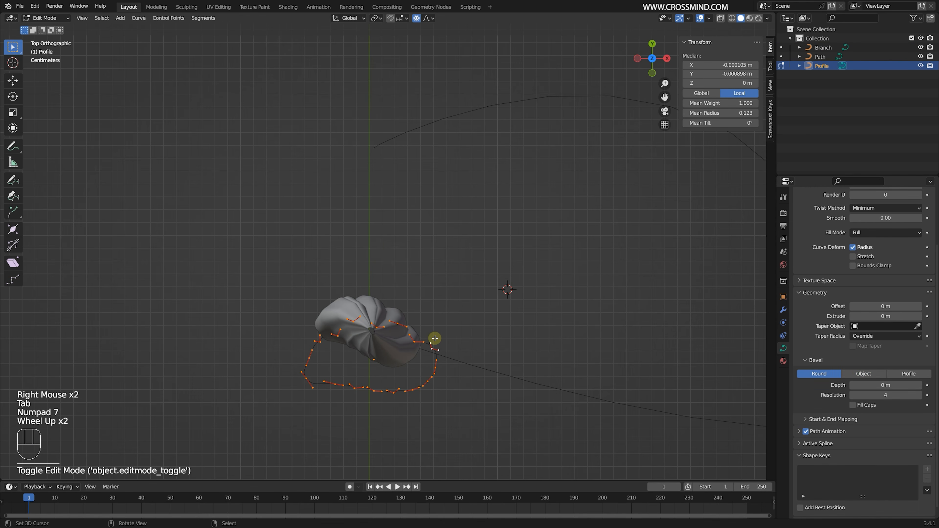
shift+middle_drag(434, 340, 425, 314)
scroll(425, 315, up, 1)
right_click(425, 314)
key(b)
drag(380, 286, 458, 338)
key(shift+d)
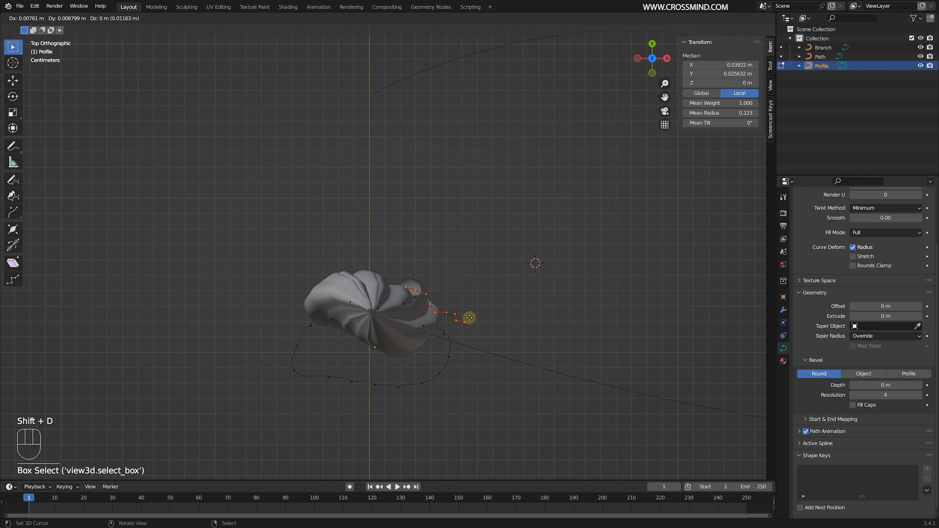
click(469, 318)
- Duplicate the control points on the Profile's lower-left edge and place the copy below the outline
middle_drag(470, 317, 446, 265)
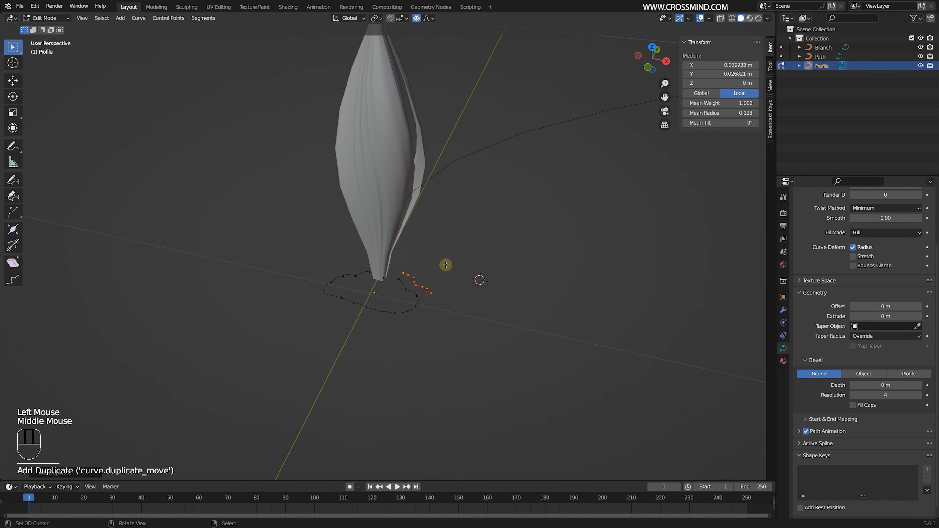
key(KP_7)
right_click(331, 385)
key(b)
key(shift+d)
click(339, 415)
- Duplicate the control points at the Profile's left end, place the copy outside the outline, and leave curve editing
right_click(295, 371)
key(b)
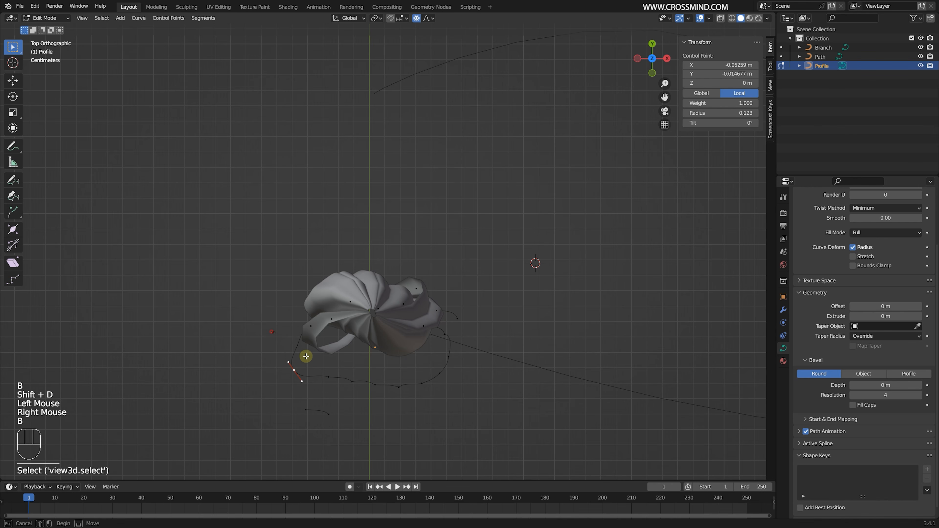
drag(290, 338, 322, 366)
key(shift+d)
click(292, 353)
middle_drag(296, 352, 436, 266)
scroll(435, 282, down, 1)
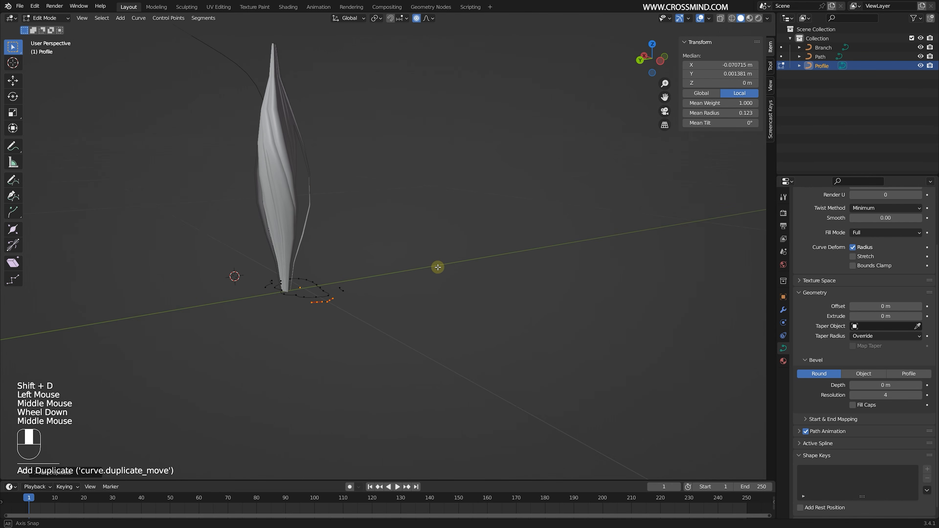
key(Tab)
- Open the Branch curve for editing and select its top control point
middle_drag(374, 272, 356, 275)
right_click(335, 207)
key(Tab)
right_click(314, 97)
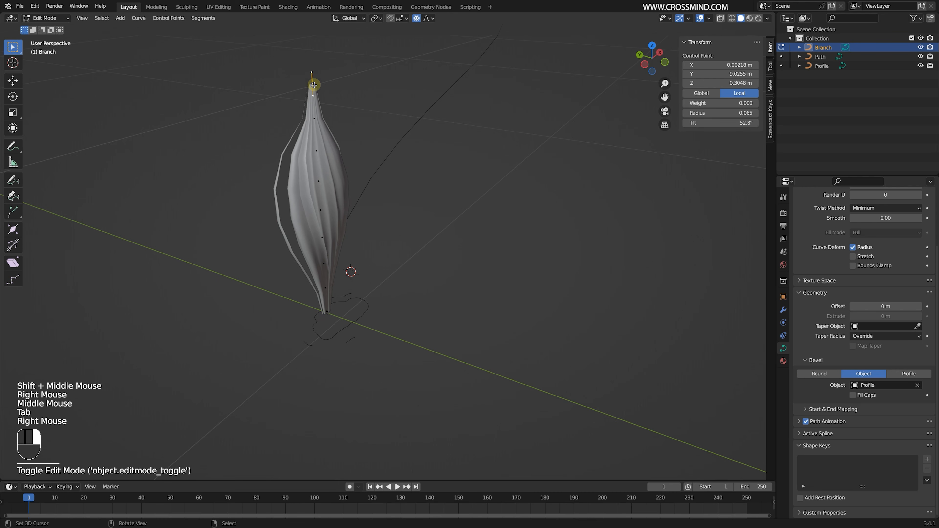
key(g)
right_click(364, 81)
key(s)
scroll(406, 96, up, 2)
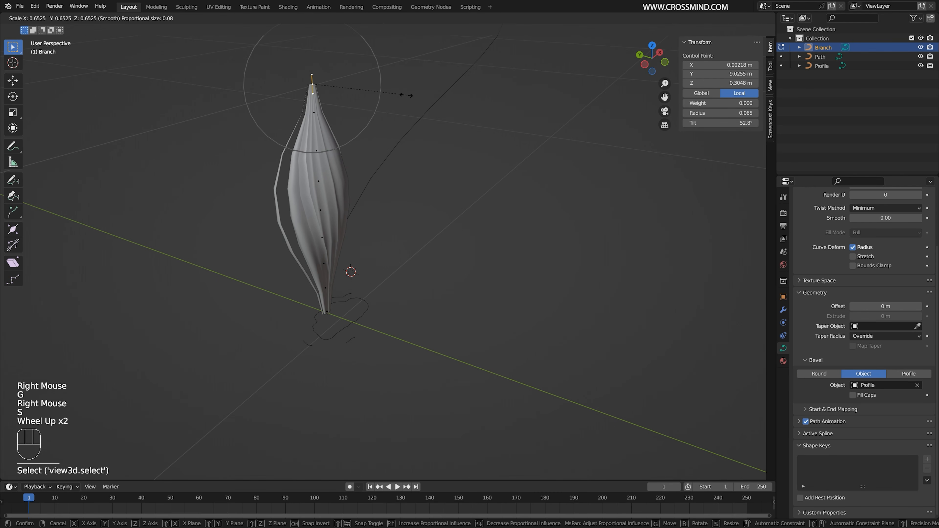
scroll(385, 93, up, 2)
right_click(423, 92)
key(s)
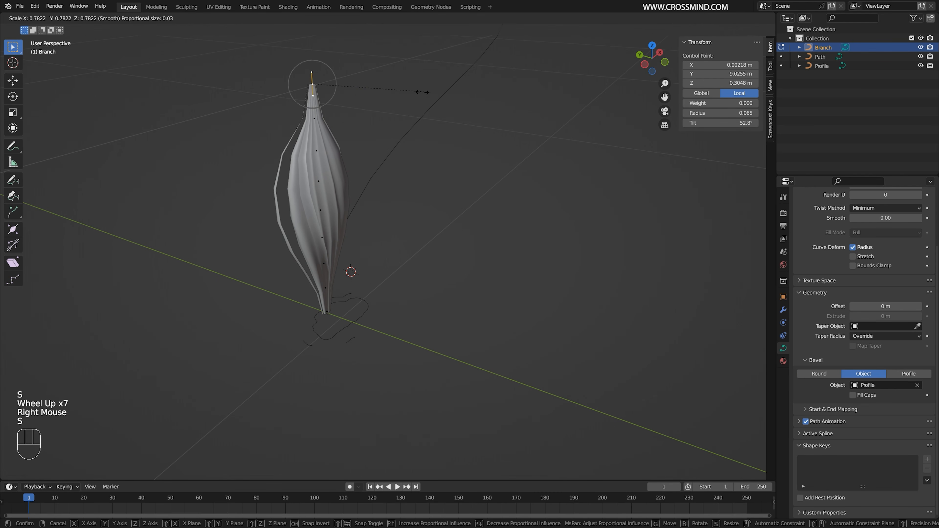
right_click(405, 89)
- Stretch all of the Branch's points vertically to a height of about 0.626 m and raise them so the base sits at ground level
shift+middle_drag(433, 143, 451, 162)
scroll(451, 161, down, 1)
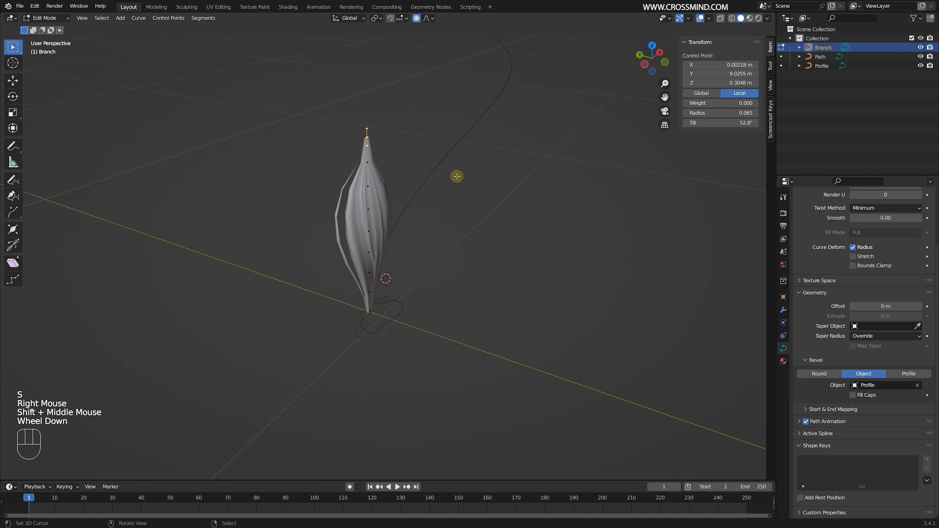
middle_drag(410, 206, 439, 183)
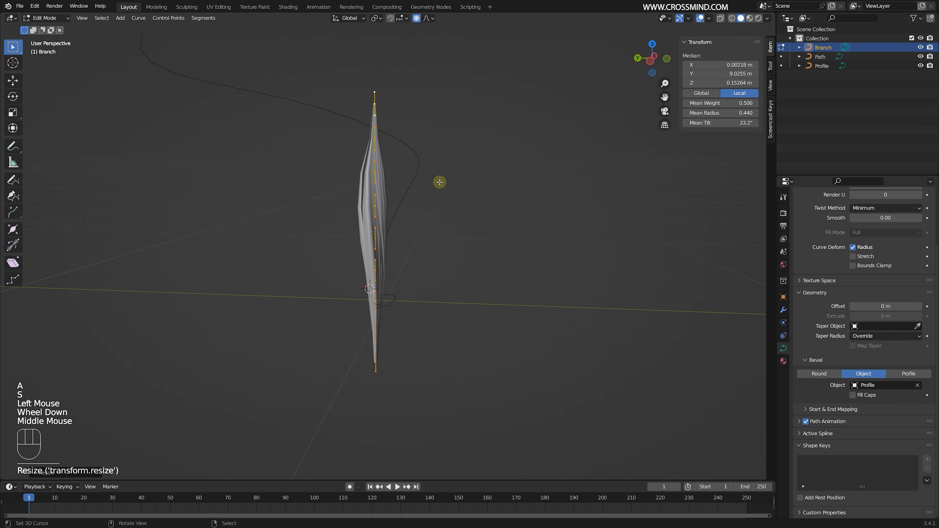
key(KP_1)
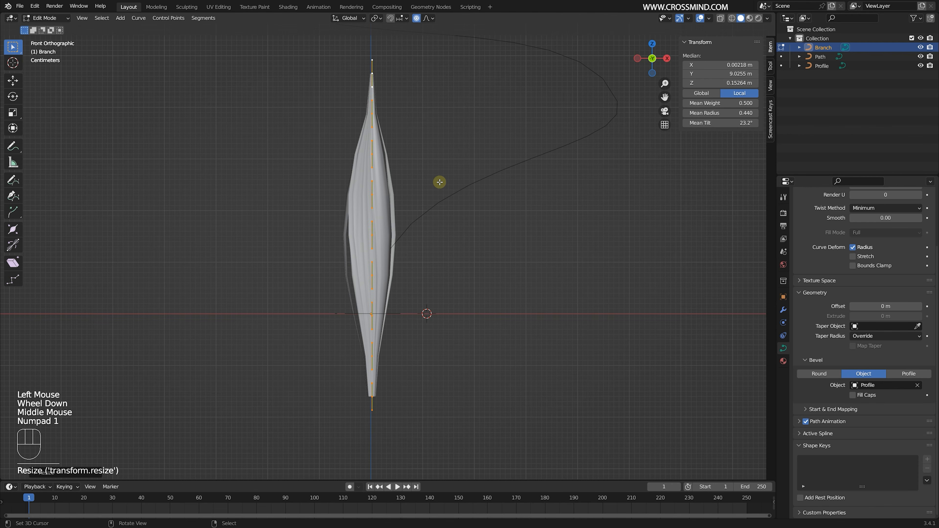
key(g)
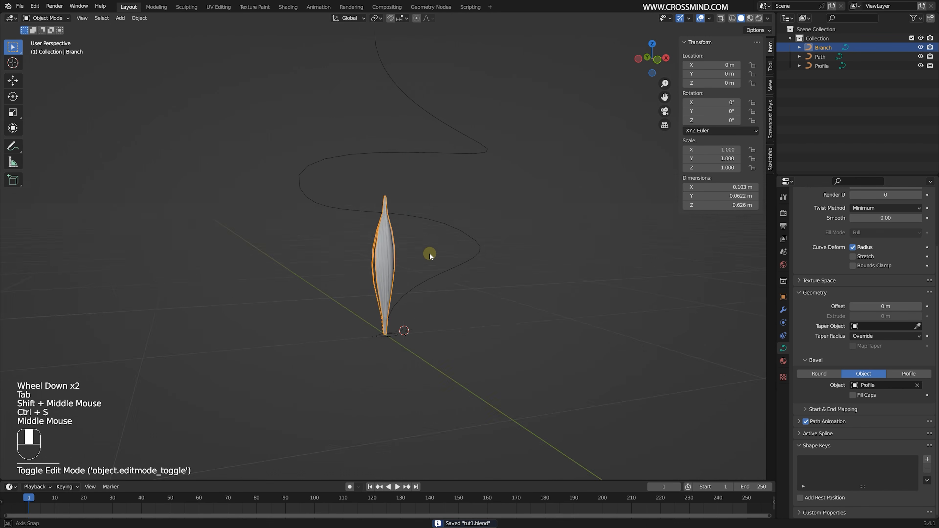
shift+middle_drag(430, 255, 438, 272)
right_click(440, 270)
right_click(380, 274)
shift+middle_drag(379, 275, 384, 286)
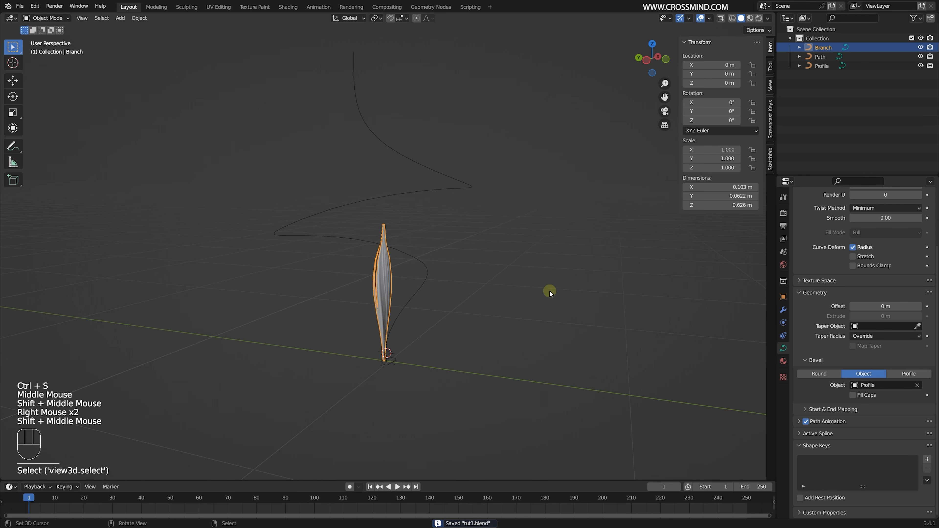
- Try adding a Curve modifier to the Branch with the Path as its curve object
click(784, 310)
click(857, 211)
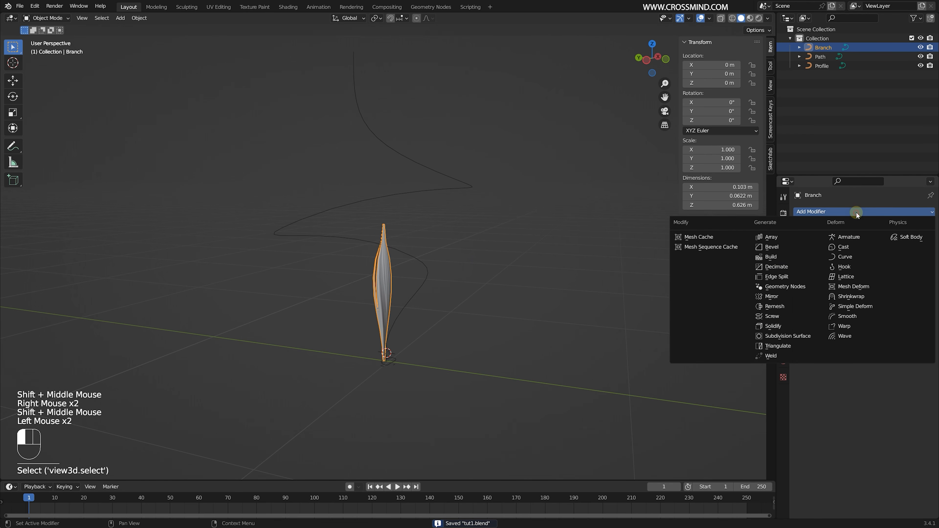
click(854, 258)
middle_drag(481, 282, 334, 286)
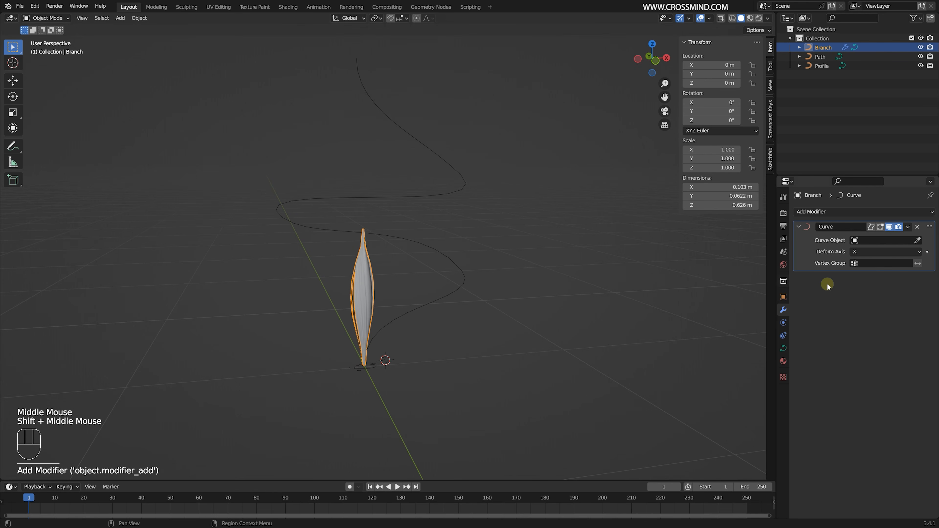
click(918, 240)
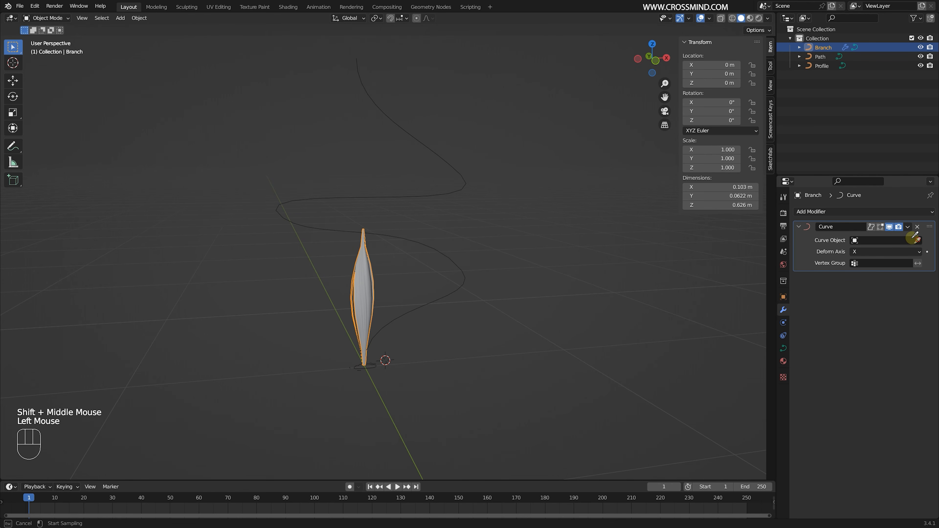
click(433, 245)
middle_drag(386, 262, 428, 262)
scroll(429, 266, down, 4)
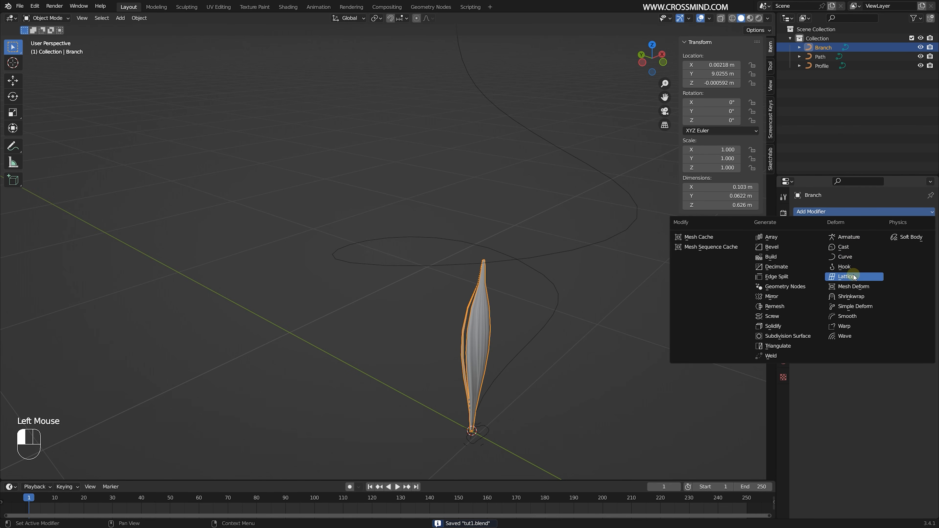
- Add a Curve modifier to the Branch and pick the Path as its curve object
click(847, 256)
scroll(523, 260, down, 2)
shift+middle_drag(523, 260, 502, 274)
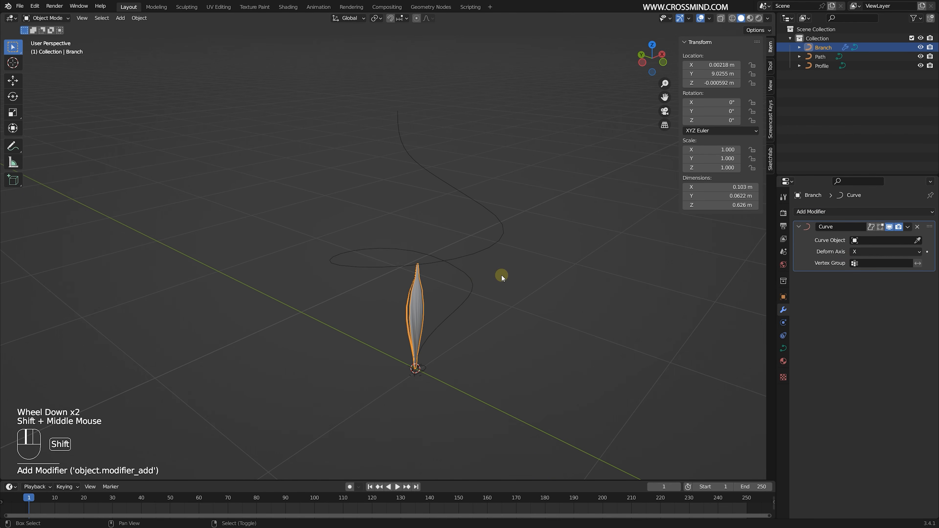
click(916, 240)
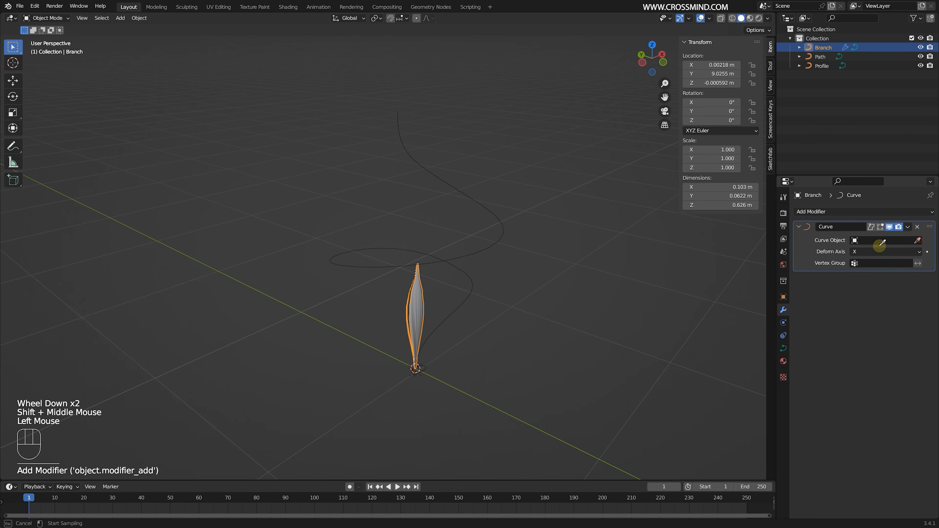
click(480, 250)
middle_drag(486, 260, 504, 300)
scroll(530, 273, up, 1)
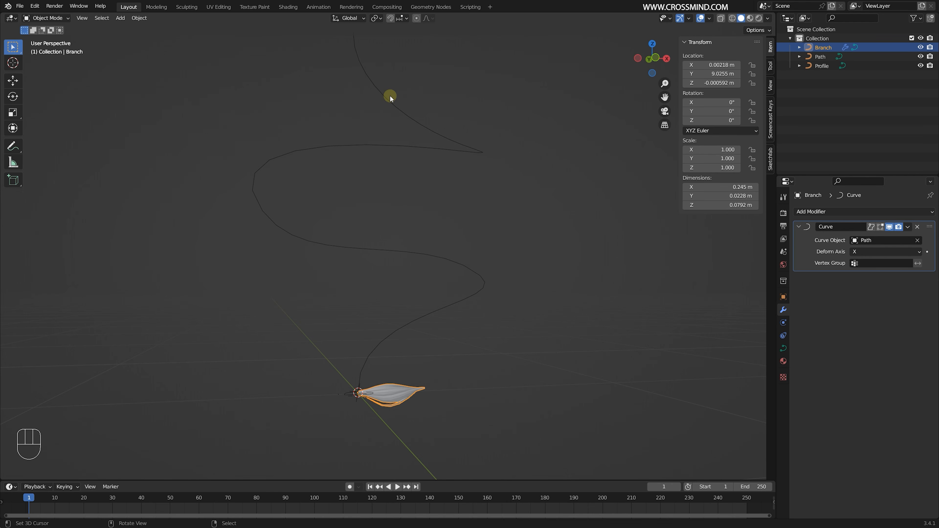
- Set the deform axis of the Branch's Curve modifier to Z
click(876, 253)
scroll(477, 281, down, 1)
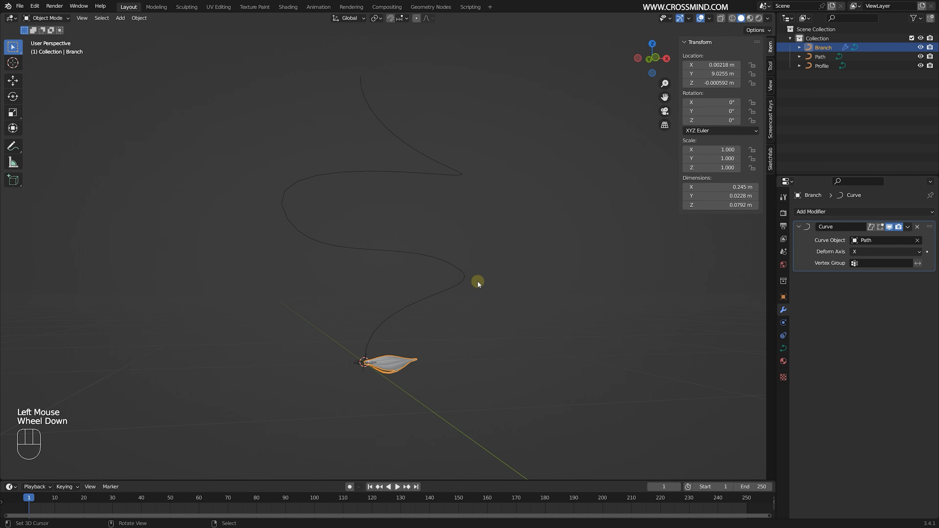
scroll(653, 52, up, 1)
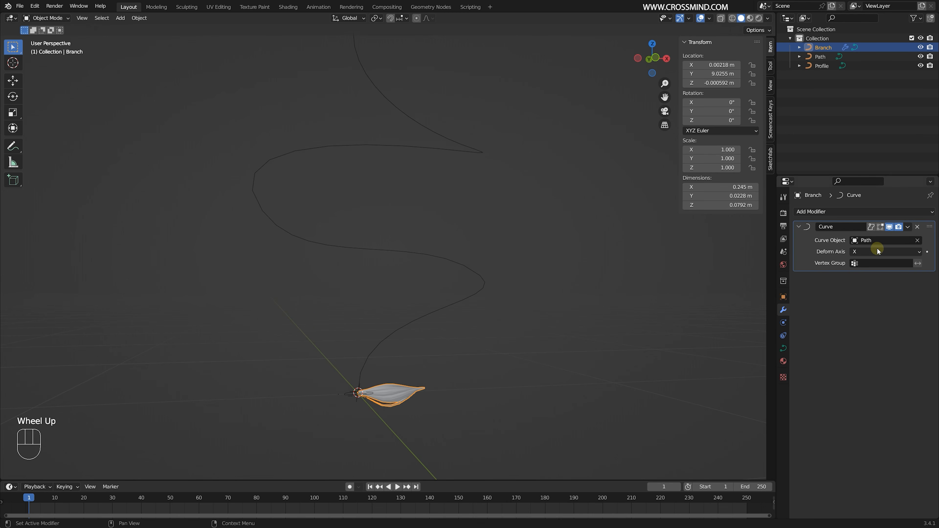
click(900, 251)
click(875, 284)
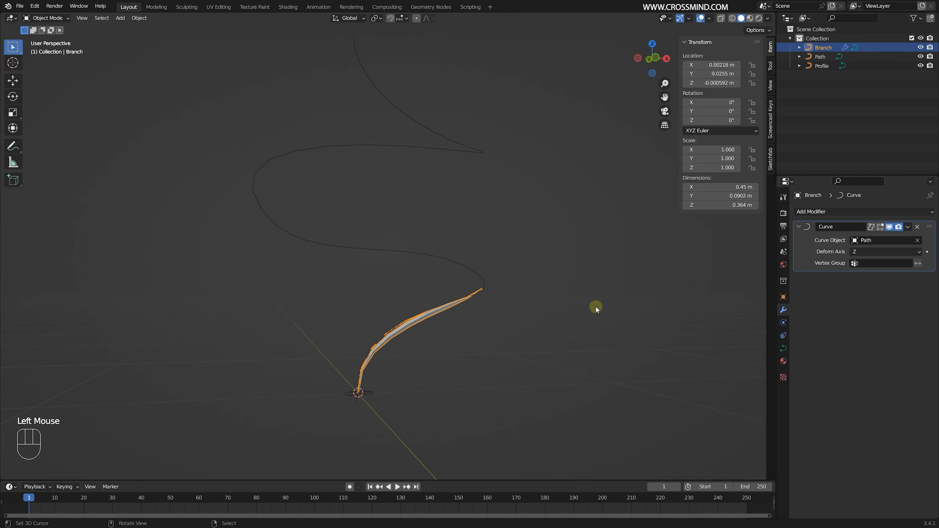
middle_drag(596, 306, 575, 329)
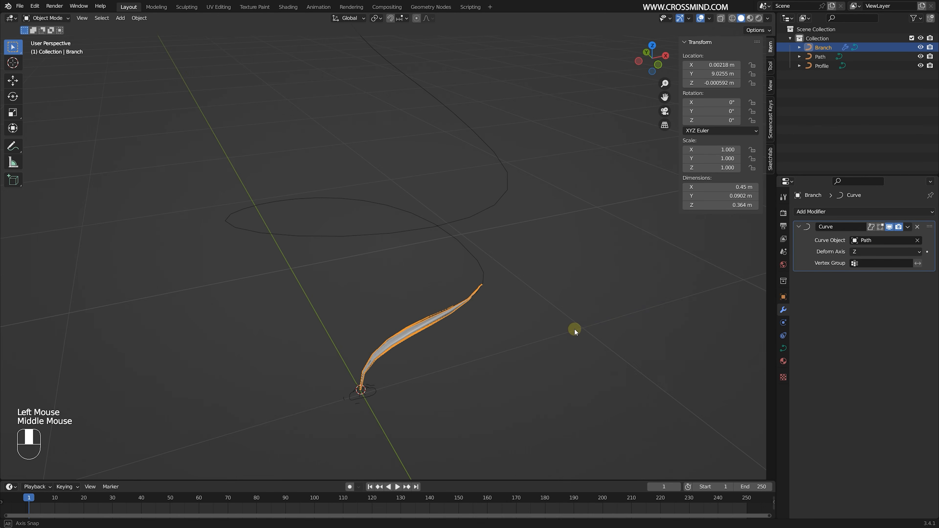
- Try sliding the Branch along the Path by moving it about 1.07 m on global Z
right_click(440, 318)
right_click(440, 320)
key(Tab)
key(Tab)
middle_drag(440, 320, 478, 289)
key(g)
key(z)
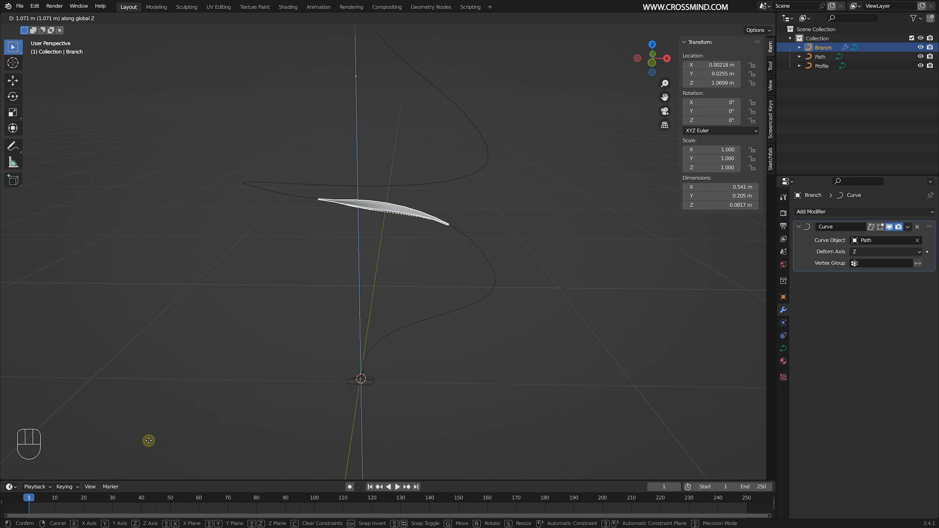
shift+middle_drag(436, 311, 458, 328)
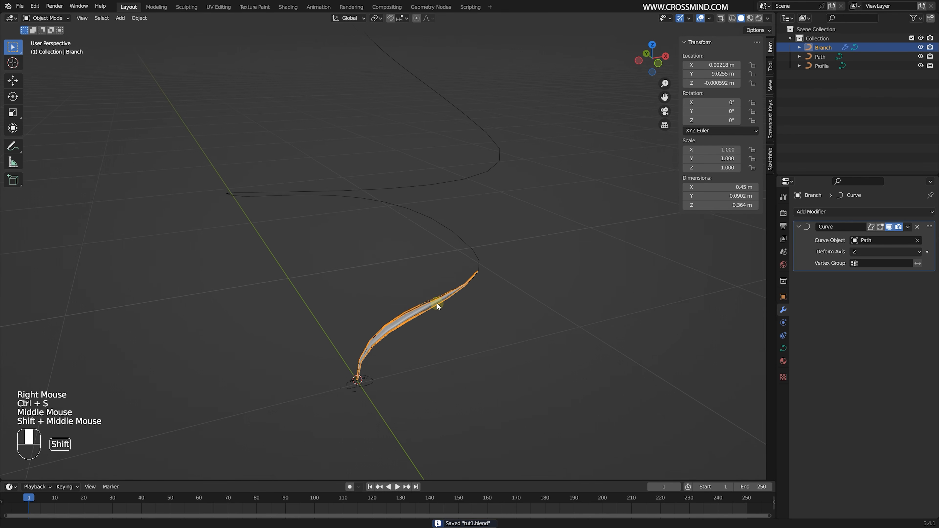
- Save the file and turn on the Edit Mode display of the Branch's Curve modifier
key(ctrl+s)
scroll(434, 302, up, 1)
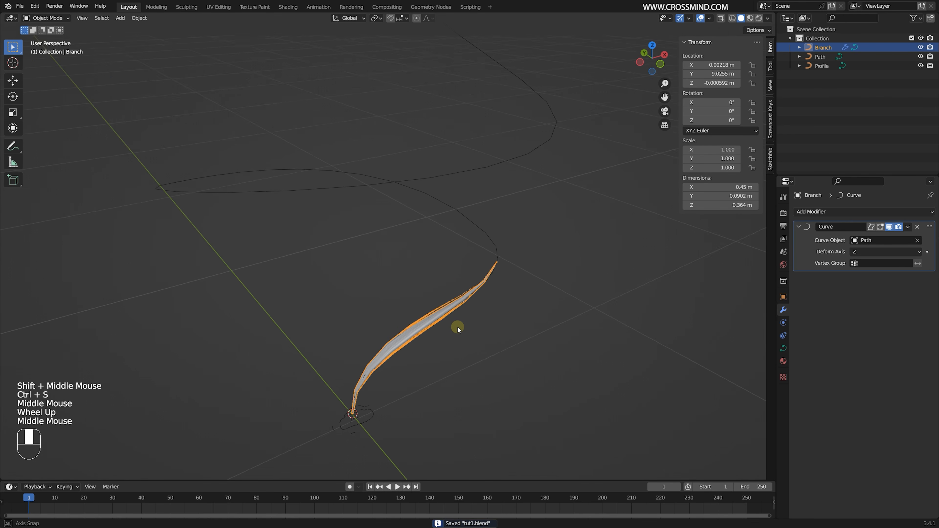
key(Tab)
key(a)
key(Tab)
middle_drag(545, 310, 549, 318)
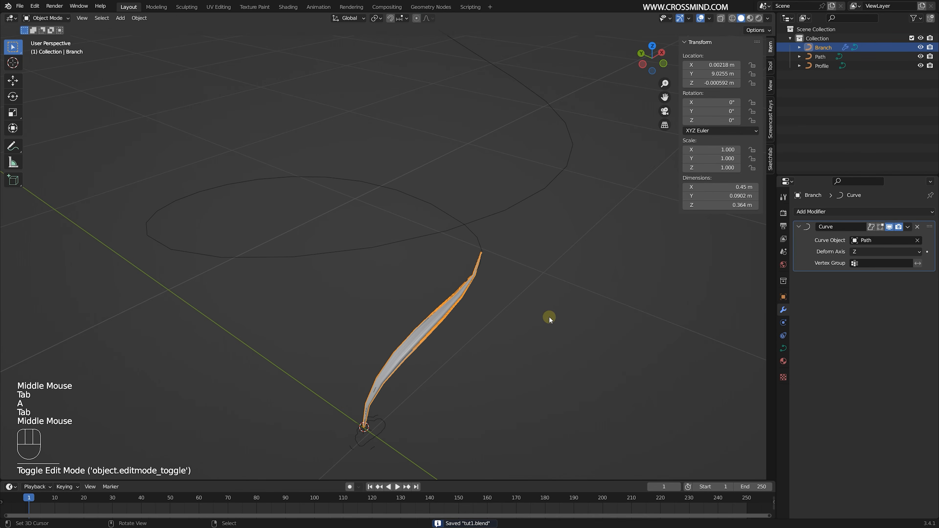
click(880, 227)
- Try moving the Branch's control points vertically in edit mode, and try scaling and moving the whole Branch
key(Tab)
scroll(455, 336, up, 1)
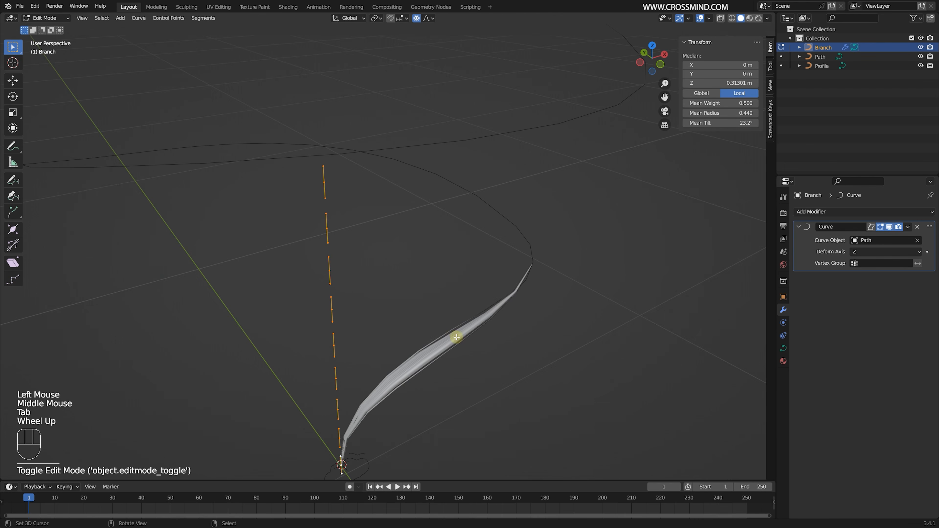
middle_drag(455, 336, 448, 333)
scroll(448, 333, down, 1)
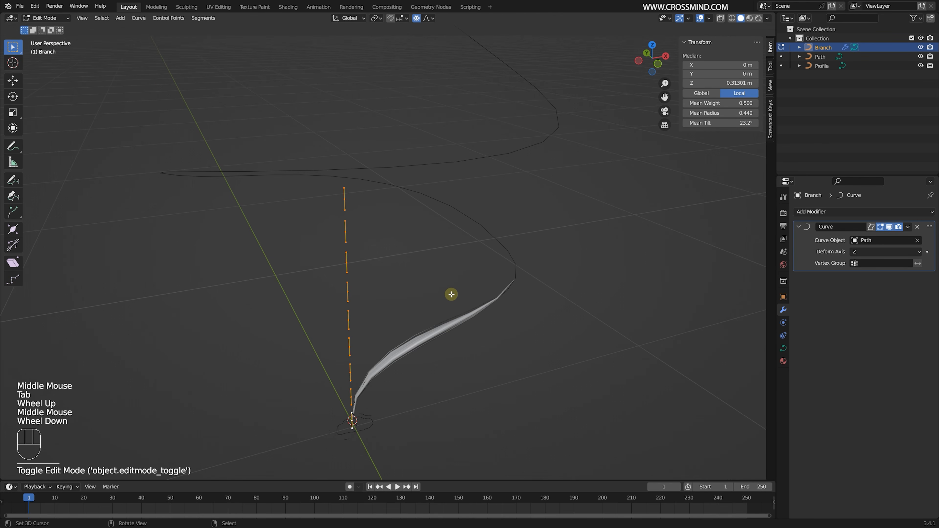
key(g)
key(z)
right_click(430, 279)
key(Tab)
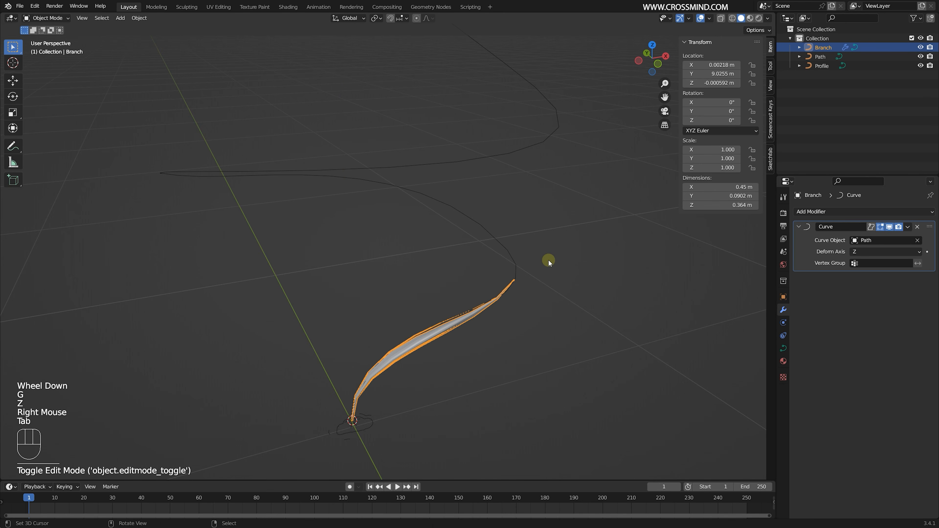
scroll(515, 267, down, 1)
key(s)
right_click(513, 265)
key(g)
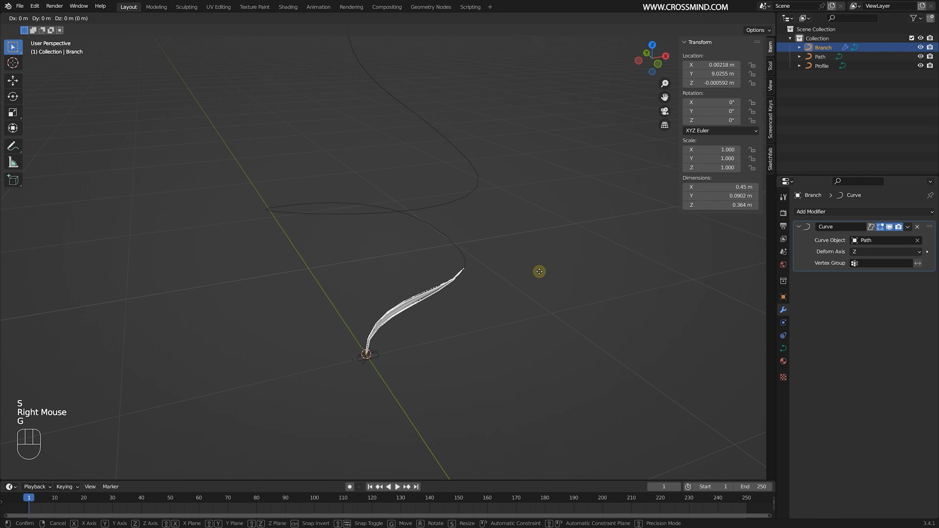
right_click(540, 270)
- Save the file and examine from several angles how the Branch bends along the Path
key(ctrl+s)
shift+middle_drag(479, 259, 346, 135)
middle_drag(441, 295, 458, 303)
right_click(481, 314)
right_click(481, 314)
middle_drag(514, 319, 488, 324)
middle_drag(403, 288, 491, 248)
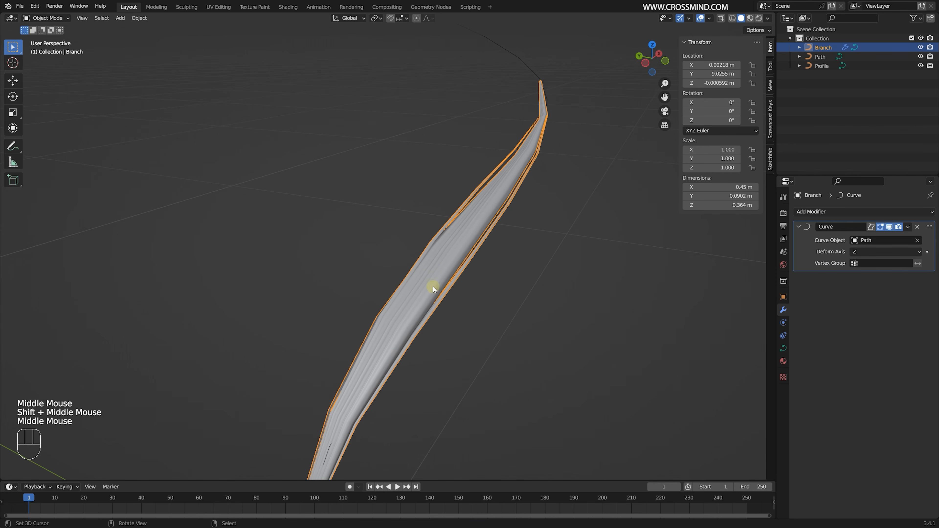
scroll(457, 287, down, 1)
- Select the Path curve and raise its preview resolution to 80
right_click(495, 225)
right_click(442, 237)
click(783, 336)
click(783, 348)
scroll(515, 279, down, 1)
right_click(446, 176)
right_click(438, 166)
scroll(472, 148, up, 2)
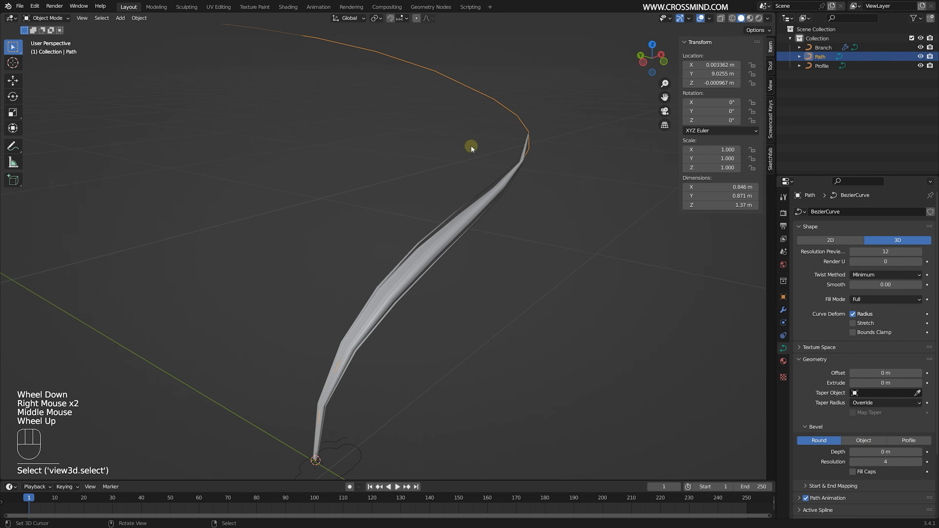
click(887, 253)
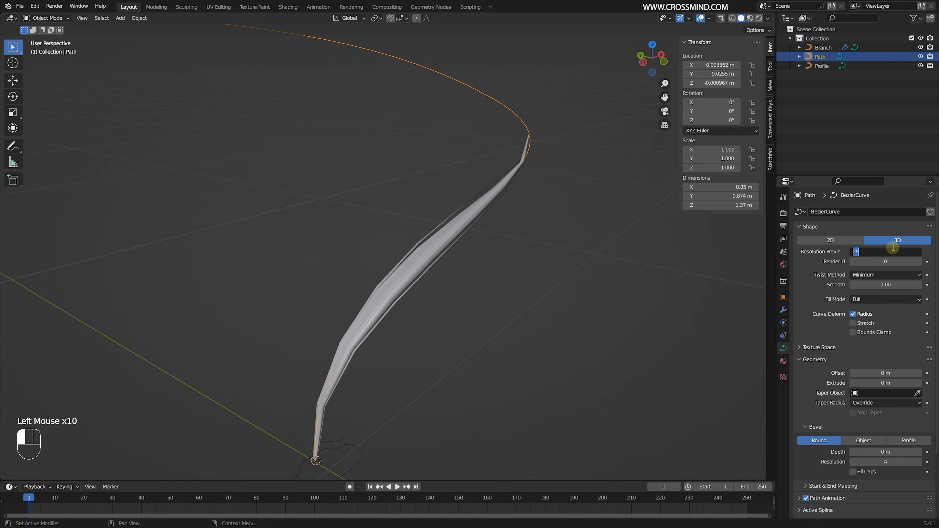
middle_drag(509, 274, 485, 258)
- Try to set the Branch curve's preview resolution to 34
right_click(428, 229)
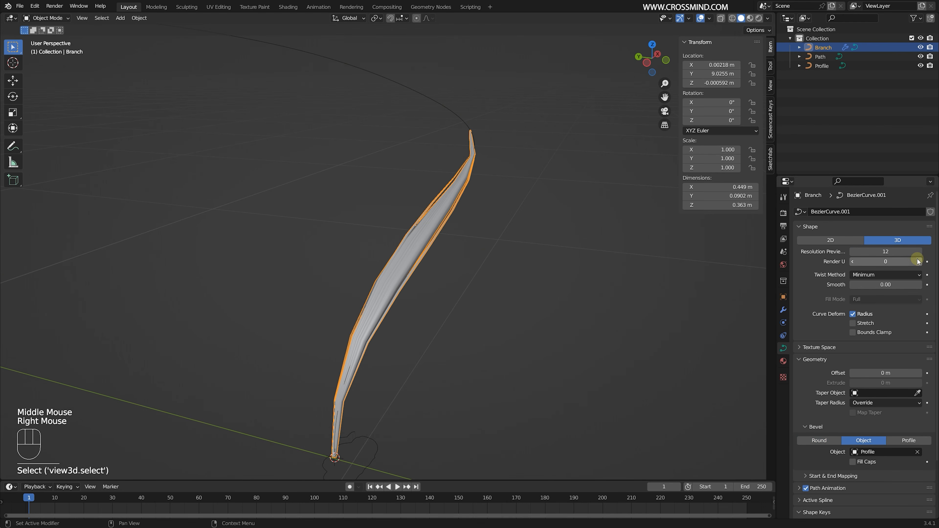
click(897, 252)
text(r34)
key(Return)
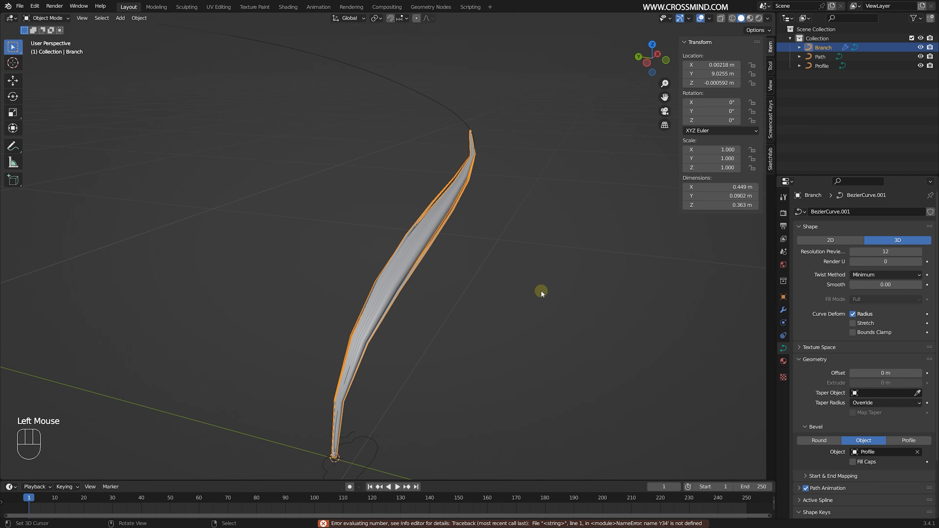
- Set the handle type of all the Branch's control points to Automatic and leave curve editing
middle_drag(419, 247, 459, 253)
right_click(542, 257)
right_click(436, 263)
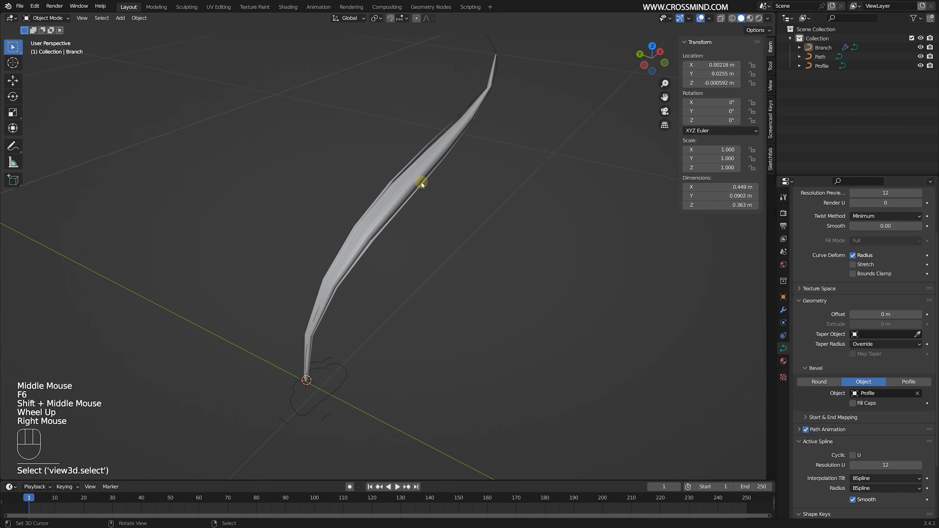
key(Tab)
key(a)
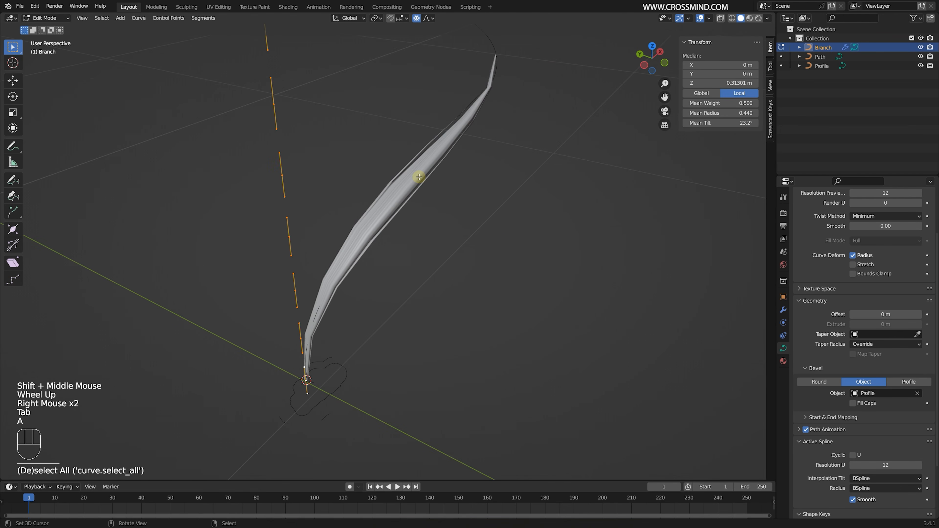
scroll(426, 182, down, 2)
key(v)
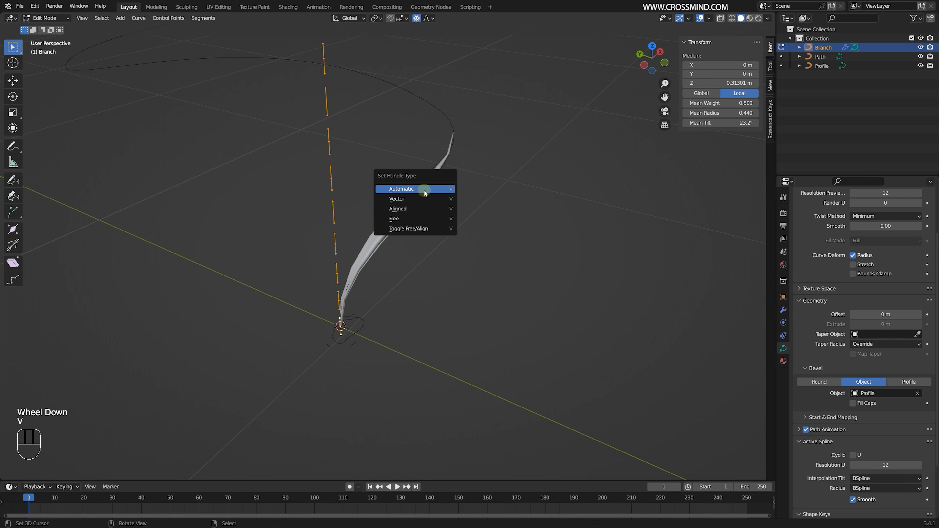
click(419, 190)
middle_drag(419, 191, 443, 264)
key(Tab)
- Examine the smoothness of the Branch along the Path from several angles and distances
scroll(441, 203, up, 2)
scroll(442, 172, down, 1)
shift+middle_drag(462, 305, 463, 269)
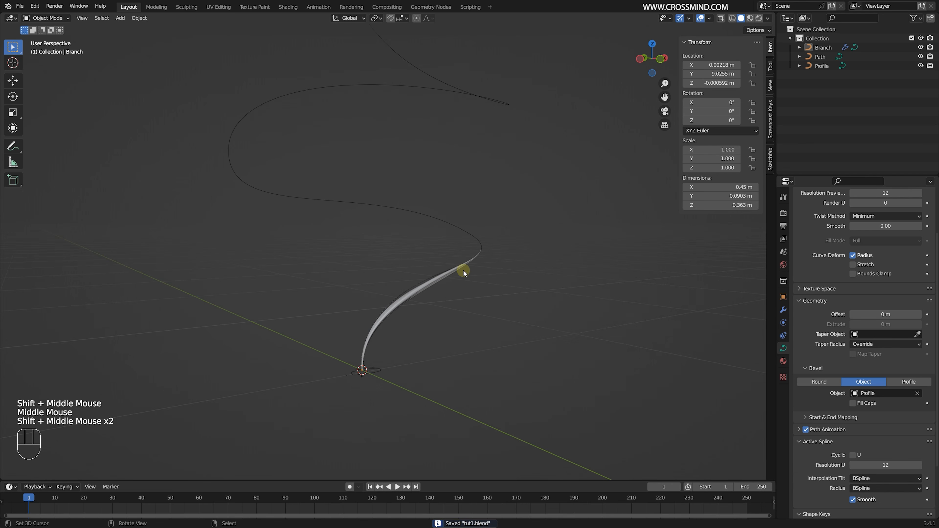
scroll(463, 270, up, 1)
right_click(417, 311)
right_click(416, 311)
middle_drag(416, 310, 478, 246)
shift+middle_drag(487, 154, 495, 209)
scroll(495, 209, down, 1)
middle_drag(495, 209, 470, 196)
shift+middle_drag(491, 285, 477, 222)
middle_drag(477, 222, 431, 276)
scroll(431, 276, up, 2)
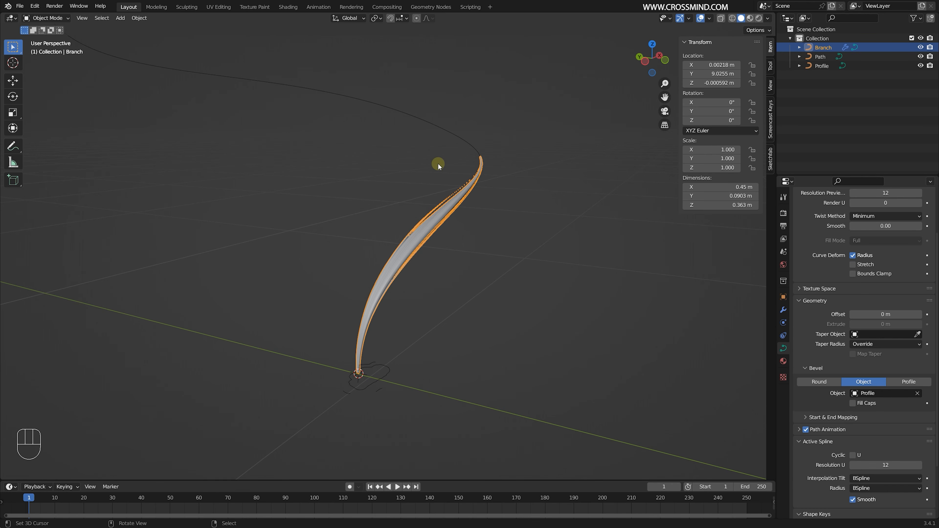
- Duplicate the Branch in place
right_click(446, 218)
middle_drag(438, 163, 476, 215)
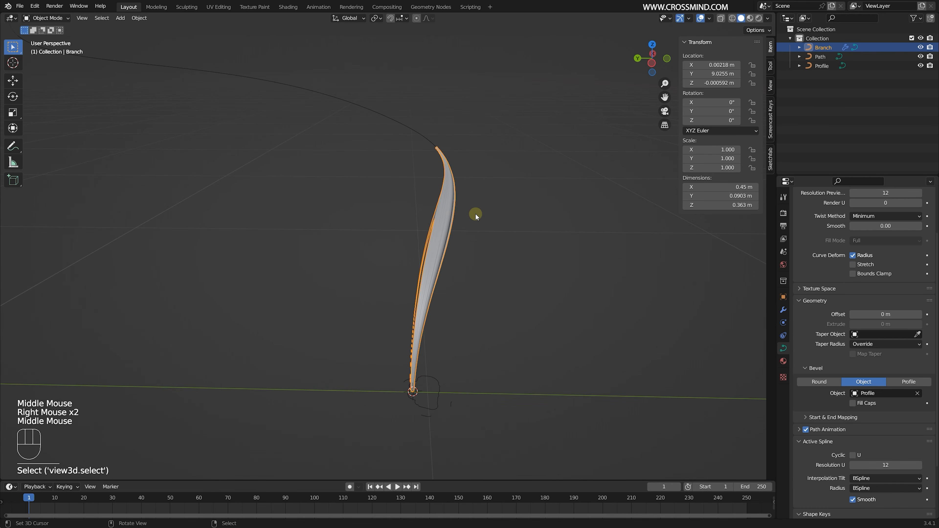
key(shift+d)
right_click(477, 219)
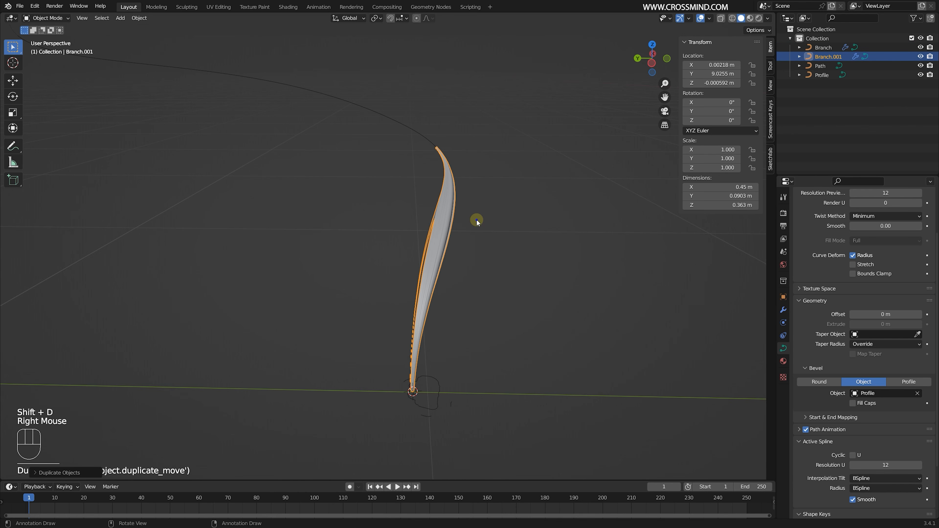
mouse_move(478, 220)
middle_down()
mouse_move(518, 212)
mouse_move(485, 211)
middle_up()
- Shift all control points of the duplicated Branch about -0.17 m along X in edit mode
key(Tab)
scroll(518, 212, down, 1)
key(a)
key(g)
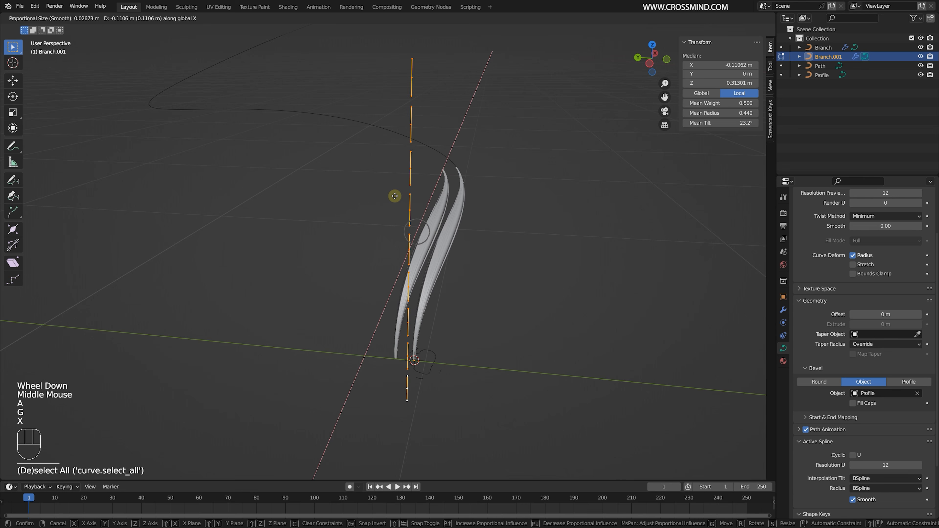
key(x)
key(y)
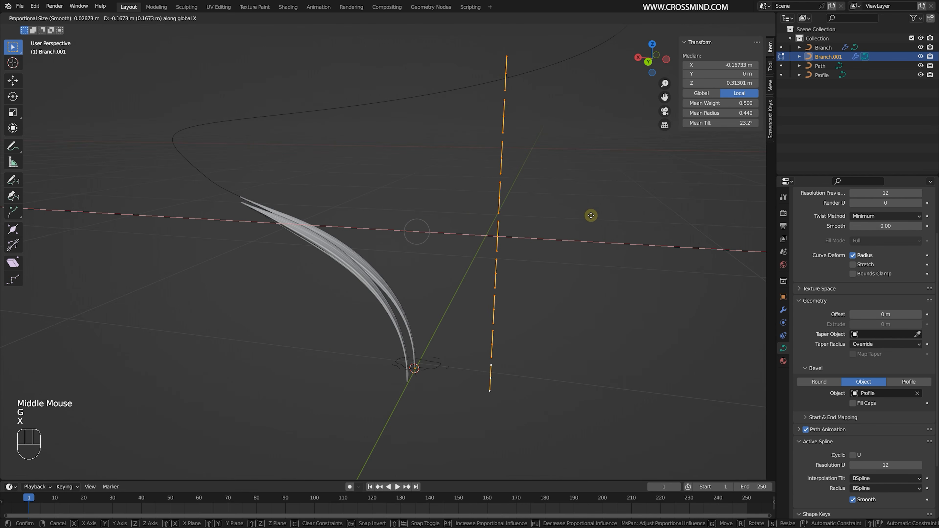
click(592, 214)
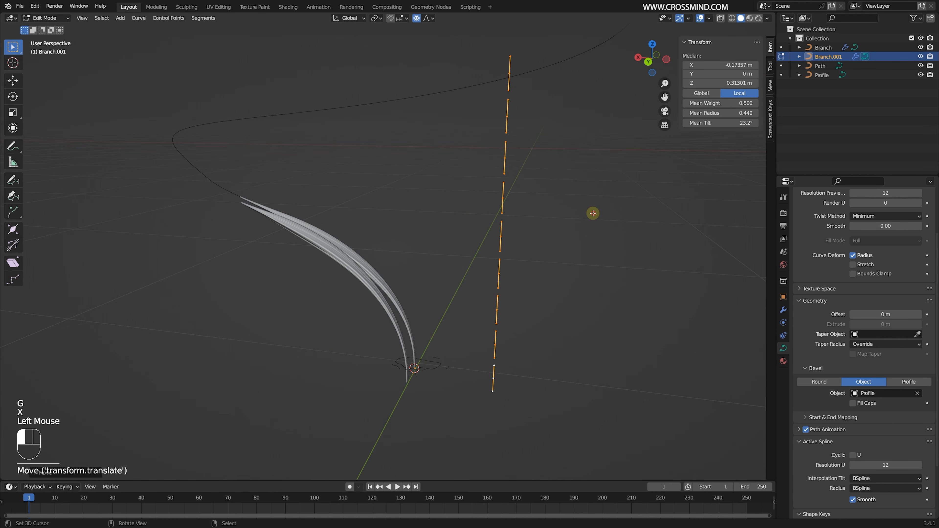
- Try sliding the duplicated Branch along the Path by moving it about 0.06 m on global Z
middle_drag(593, 213, 476, 220)
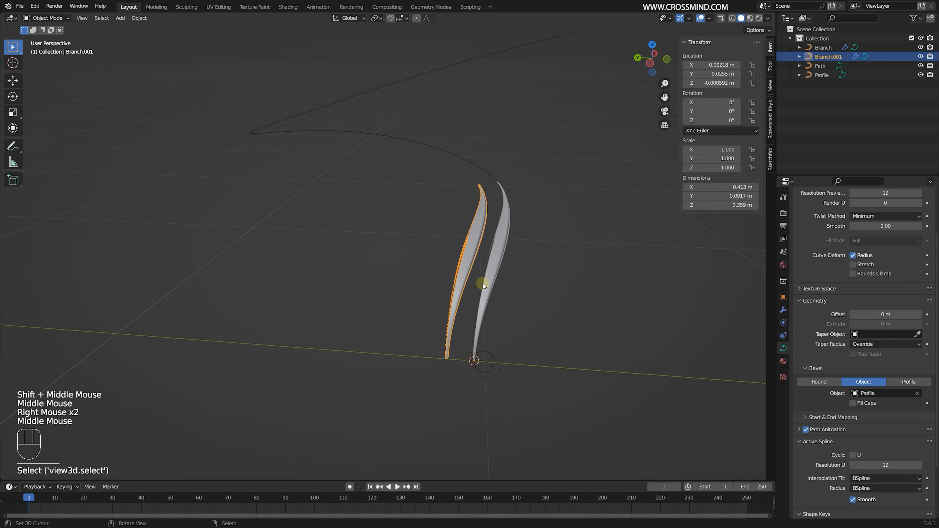
key(g)
key(z)
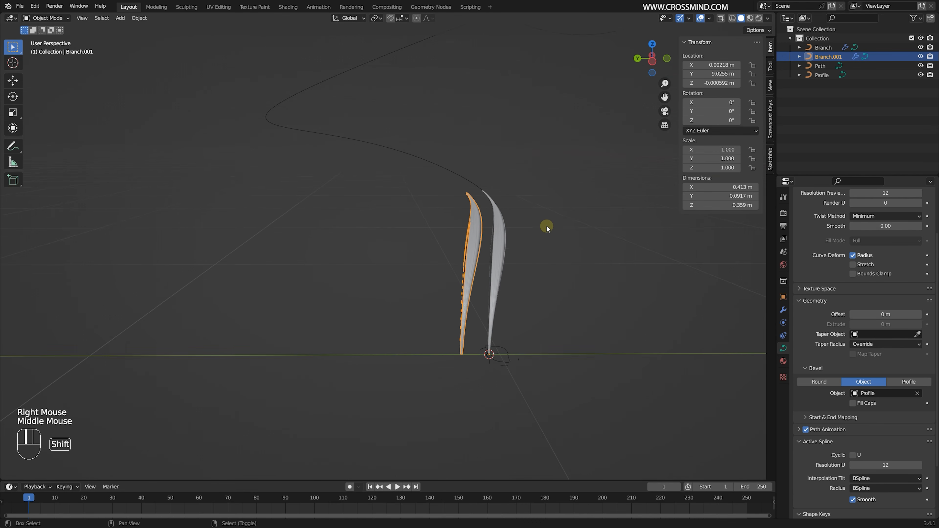
shift+middle_drag(546, 226, 550, 268)
- Set the radius of the Path's second control point from the base to 1.099 in edit mode
right_click(484, 74)
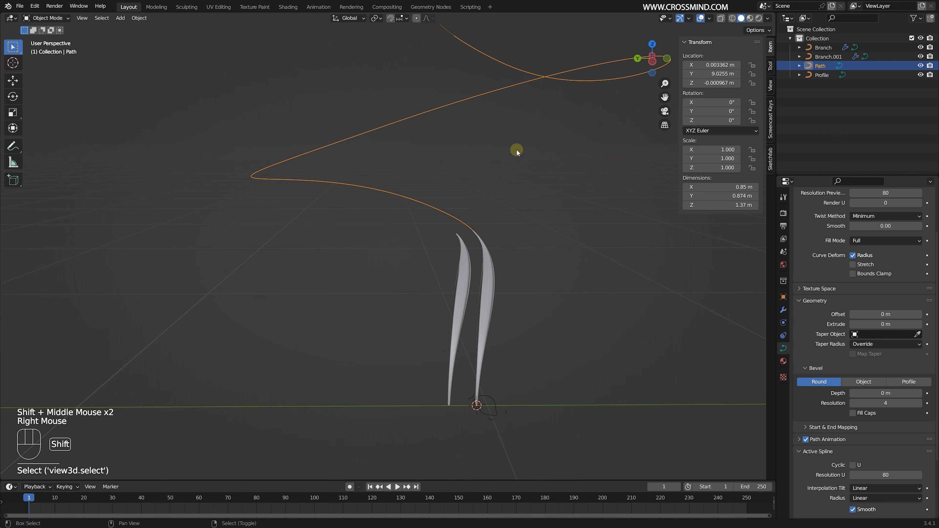
scroll(524, 189, down, 1)
shift+middle_drag(517, 150, 547, 203)
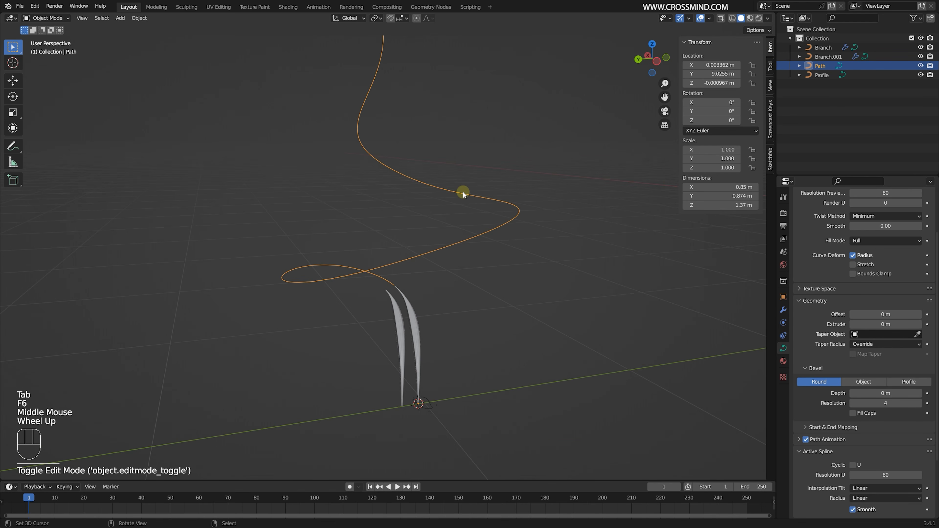
key(Tab)
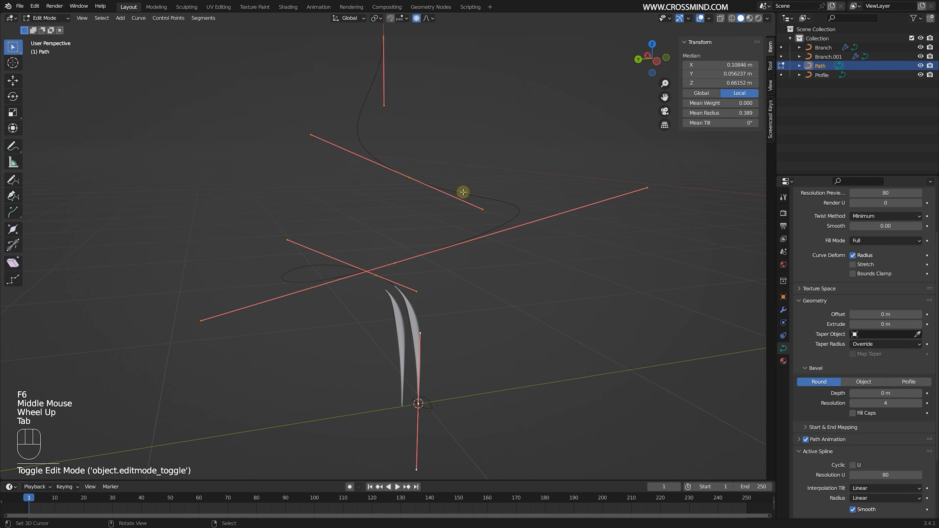
middle_drag(464, 192, 488, 186)
right_click(489, 186)
middle_drag(422, 209, 399, 183)
right_click(402, 182)
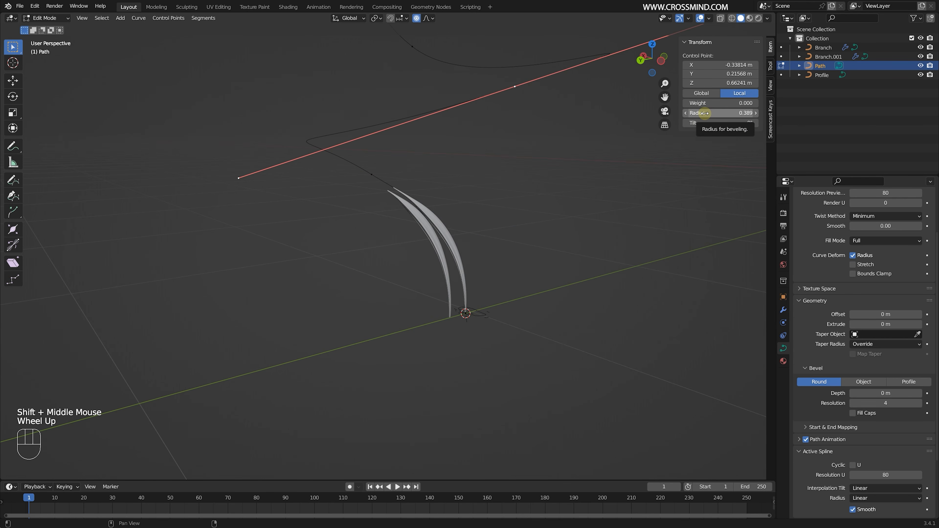
click(705, 112)
right_click(369, 174)
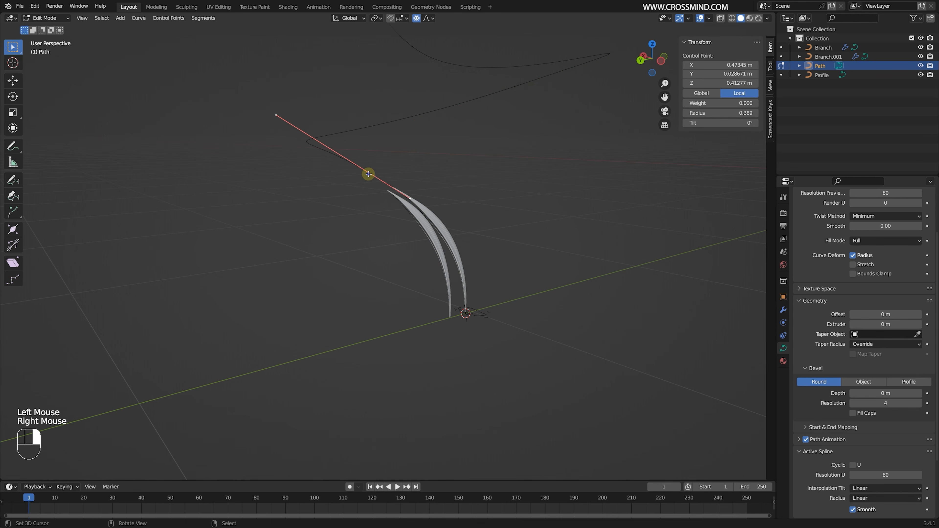
right_click(447, 218)
right_click(447, 218)
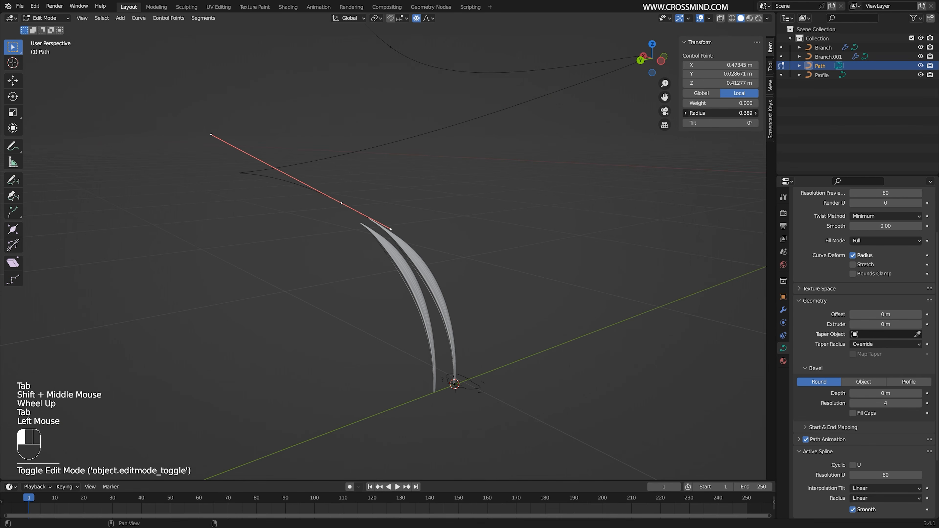
drag(712, 113, 738, 113)
- Compare the thickened Branch and its duplicate from several angles to see how the Path's radius affects each
middle_drag(581, 207, 425, 264)
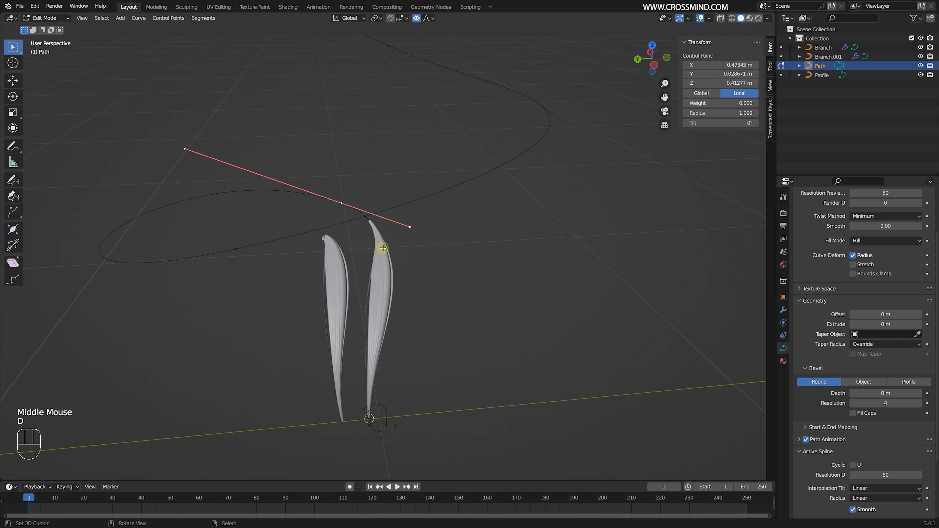
drag(383, 247, 390, 252)
key(ctrl+z)
mouse_move(388, 248)
middle_down()
mouse_move(383, 225)
mouse_move(364, 234)
middle_up()
middle_drag(341, 284, 328, 307)
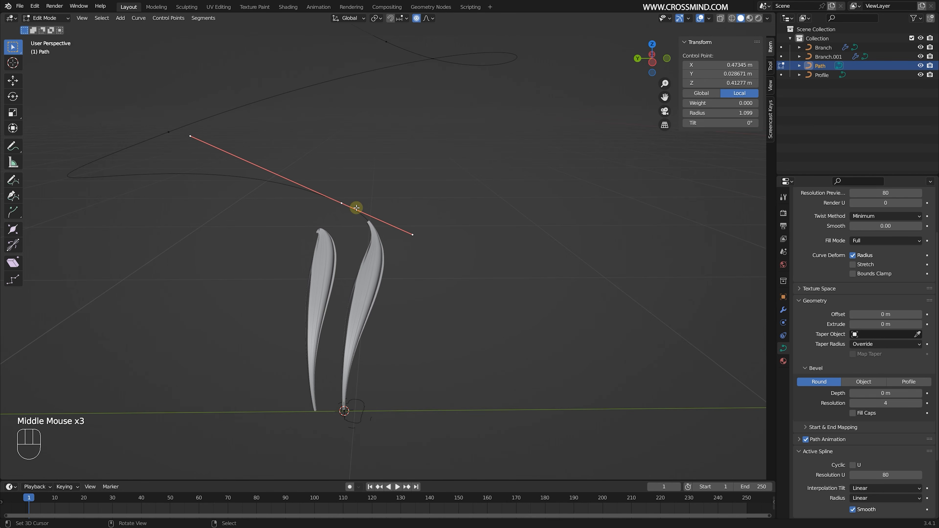
middle_drag(356, 208, 353, 261)
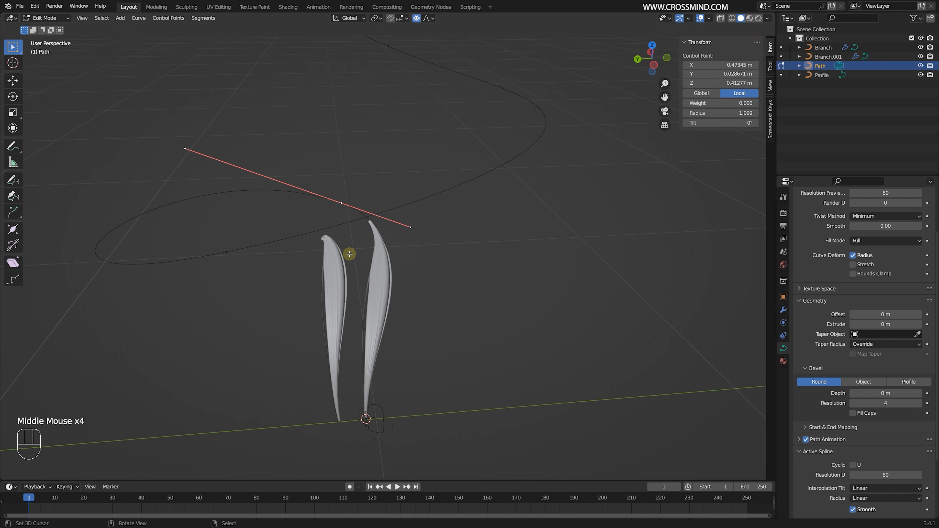
key(Tab)
right_click(350, 255)
middle_drag(365, 265, 384, 248)
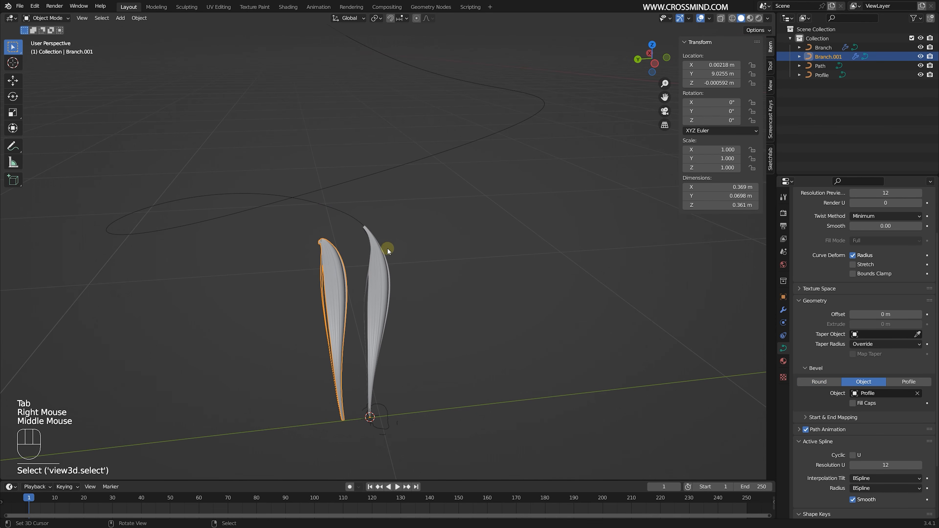
- Set the radius of the Path's first control point, at the base, to 1.009
right_click(335, 214)
key(Tab)
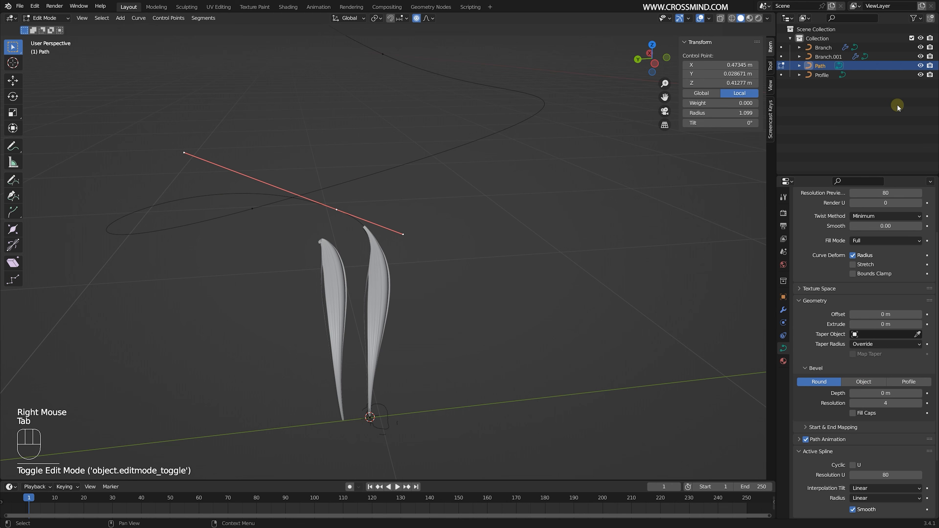
right_click(365, 421)
drag(711, 116, 750, 115)
- Annotate the curvature of the two branches with one freehand stroke over the duplicate and another beside the original
drag(306, 376, 313, 423)
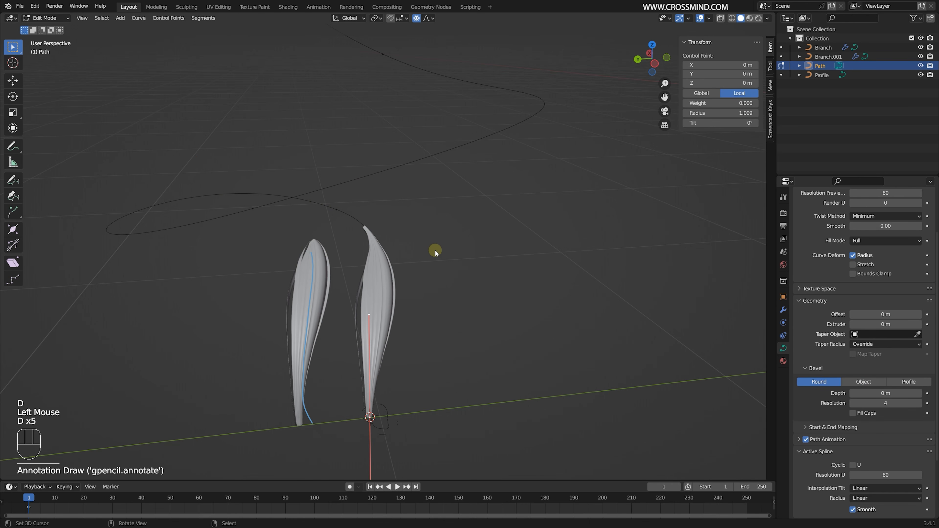
key(Tab)
right_click(323, 277)
middle_drag(335, 270, 359, 270)
right_click(329, 272)
right_click(314, 276)
right_click(362, 276)
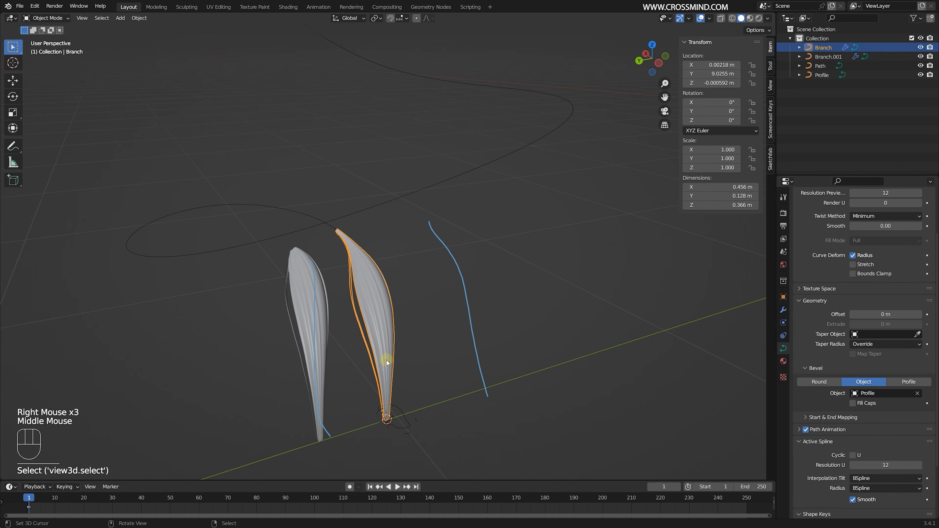
- Examine both branches against the annotation strokes from different angles and distances
middle_drag(387, 361, 420, 325)
scroll(435, 282, up, 1)
shift+middle_drag(419, 326, 376, 268)
right_click(376, 269)
scroll(369, 268, down, 2)
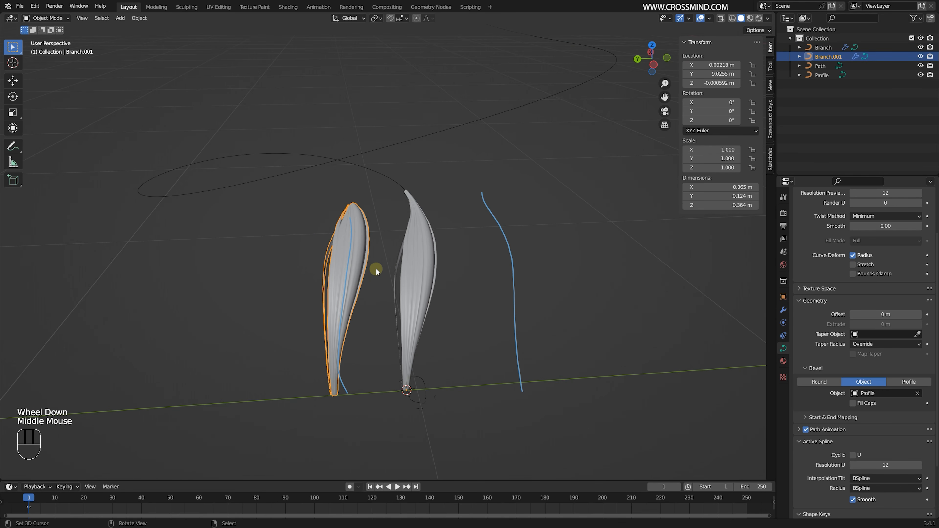
scroll(407, 263, up, 1)
scroll(473, 246, down, 1)
right_click(411, 258)
key(Tab)
middle_drag(489, 240, 386, 282)
middle_drag(350, 193, 333, 259)
key(Tab)
- Move the duplicated Branch about 0.7 m along global Z so it slides along the Path
right_click(331, 264)
key(g)
key(z)
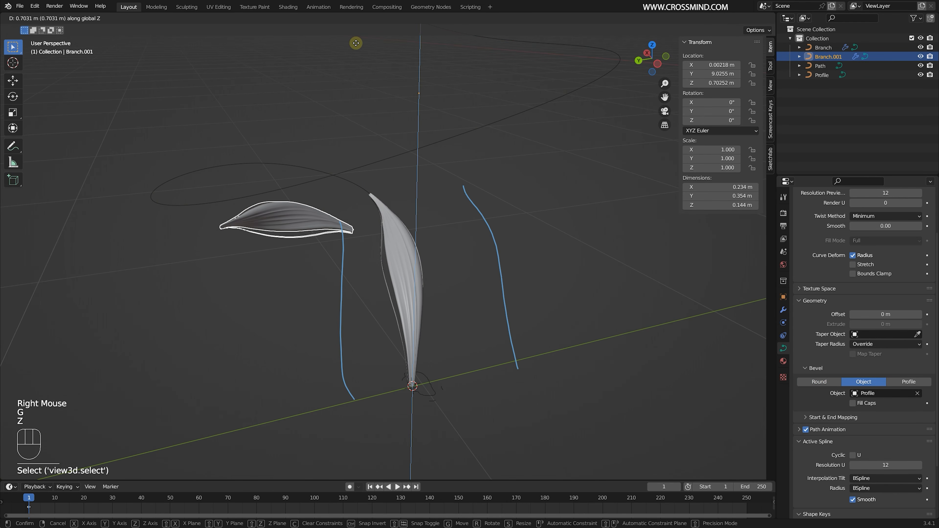
click(351, 138)
- Set the tilt of the Path's second control point to 1336° to twist the branches
right_click(364, 192)
key(Tab)
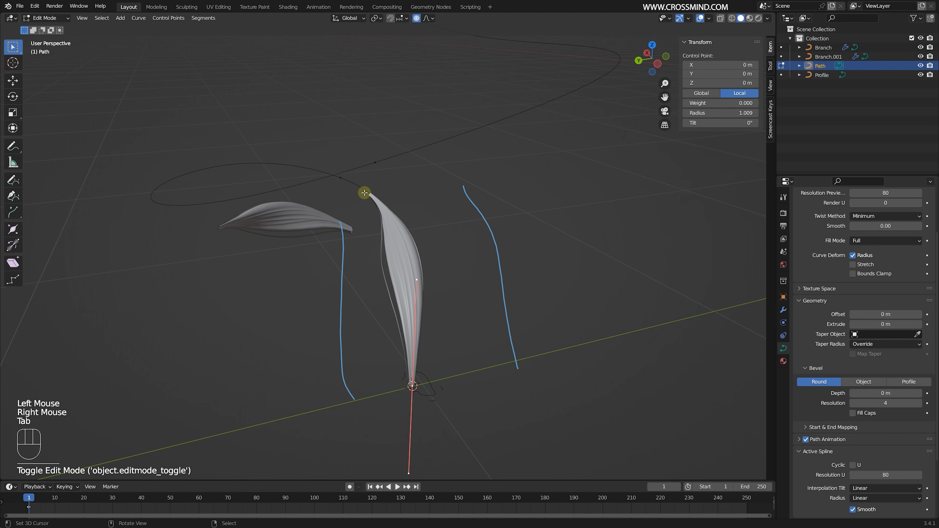
right_click(339, 179)
middle_drag(339, 179, 356, 194)
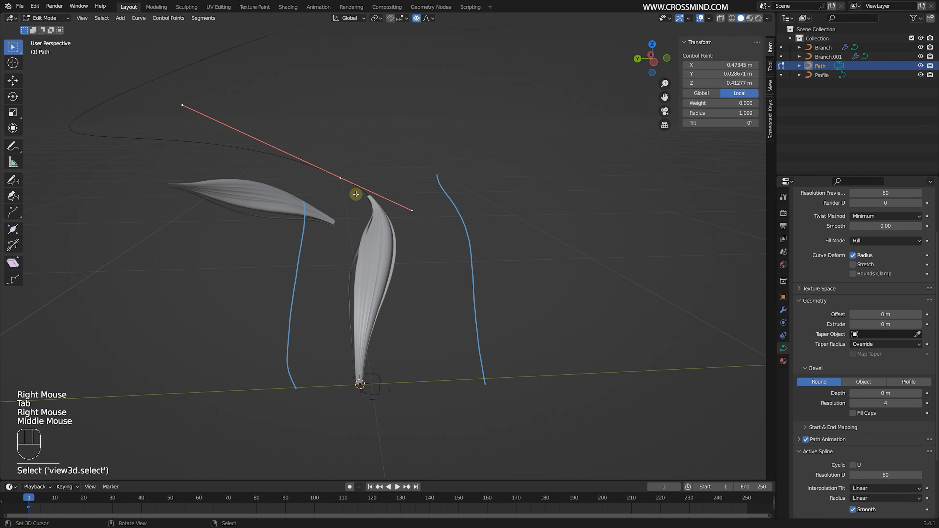
drag(720, 123, 858, 122)
- Inspect the twisting of the original Branch and the wide coil of the offset duplicate from several sides
scroll(300, 276, up, 2)
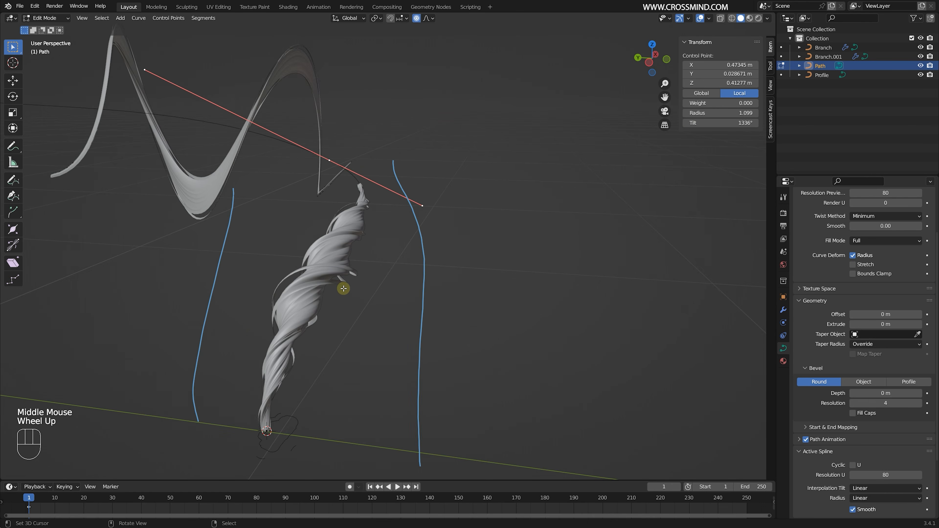
scroll(300, 276, down, 1)
middle_drag(300, 276, 377, 202)
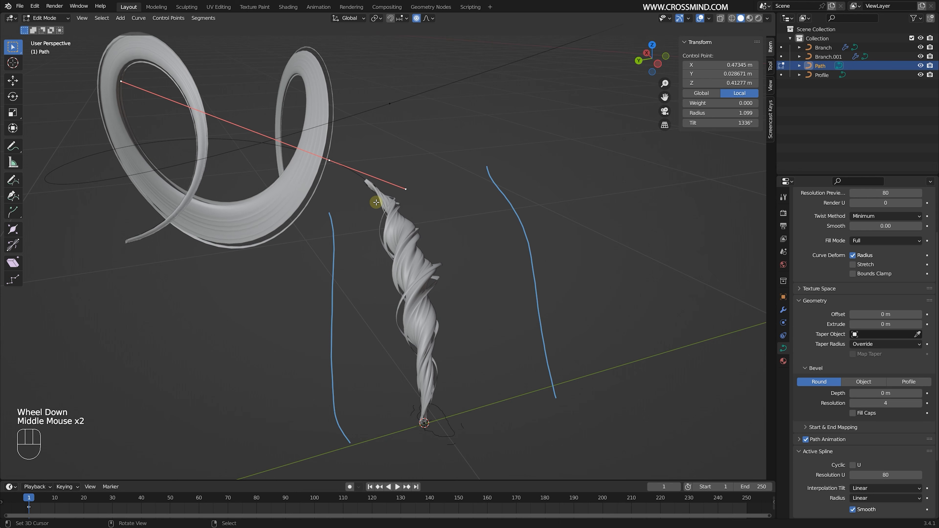
middle_drag(409, 237, 401, 226)
shift+middle_drag(377, 204, 420, 248)
middle_drag(411, 244, 269, 243)
middle_drag(342, 215, 406, 123)
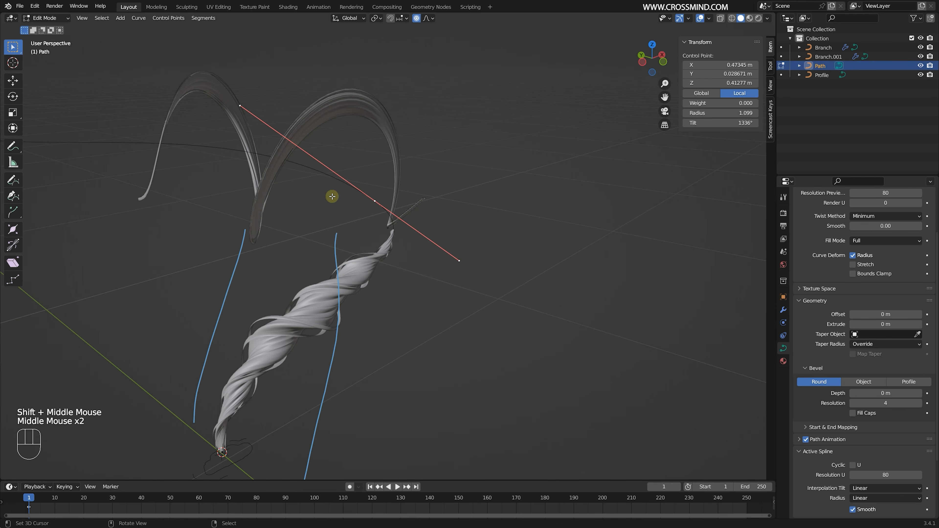
middle_drag(145, 124, 163, 126)
- Shift all control points of the duplicated Branch about 0.145 m along global X in edit mode
key(Tab)
right_click(321, 130)
key(Tab)
middle_drag(333, 159, 384, 163)
shift+middle_drag(385, 167, 522, 194)
key(a)
key(g)
key(x)
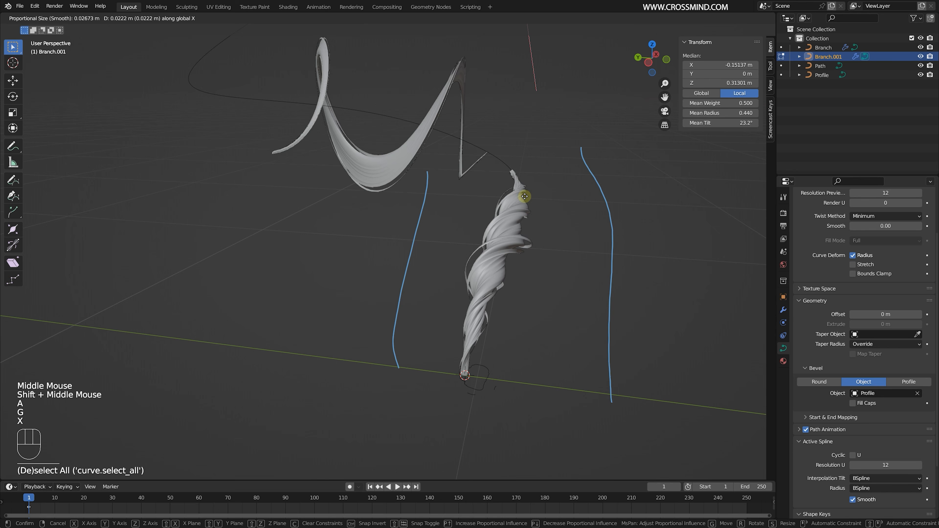
click(570, 201)
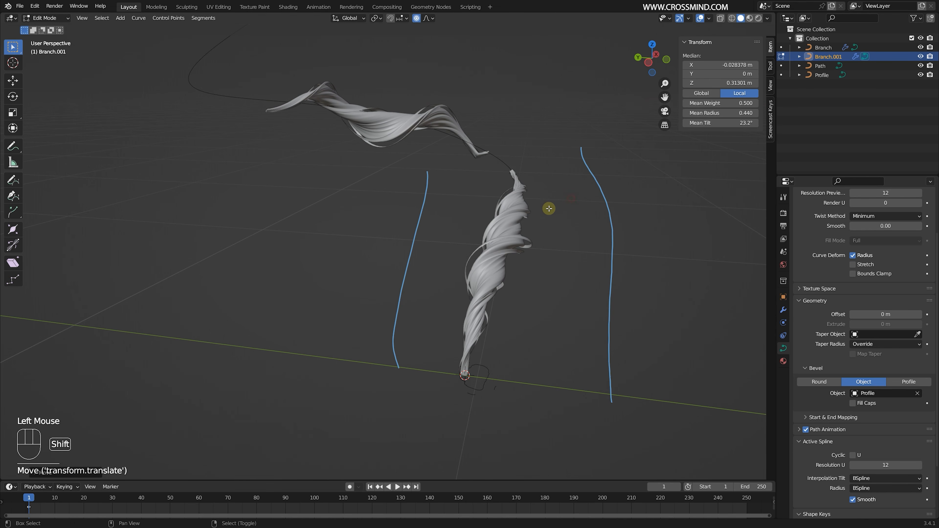
- Leave edit mode and delete the duplicated Branch
scroll(358, 210, up, 1)
key(Tab)
- Select all control points of the remaining Branch and try to reset their mean radius to the default
scroll(358, 210, up, 1)
middle_drag(549, 205, 380, 218)
scroll(358, 216, down, 1)
scroll(357, 217, down, 2)
key(Delete)
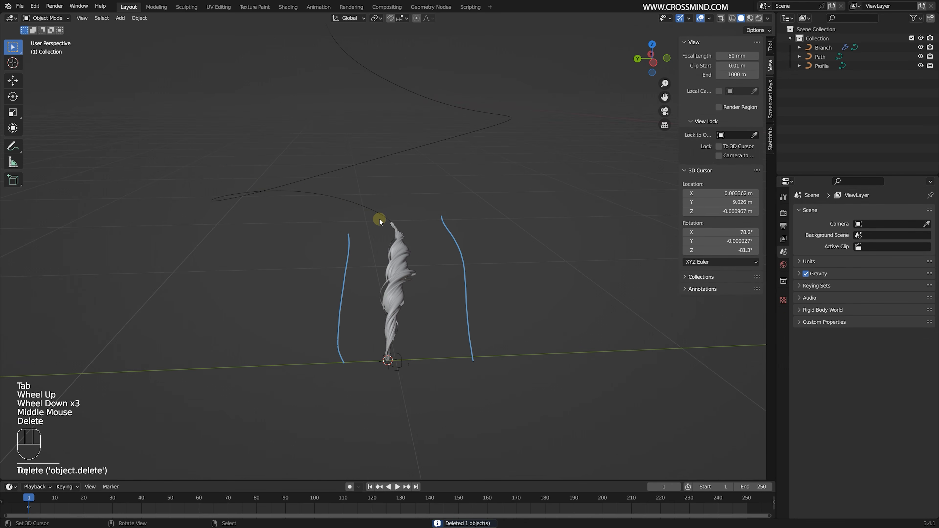
right_click(402, 274)
middle_drag(402, 274, 403, 275)
scroll(402, 275, up, 1)
key(Tab)
right_click(389, 262)
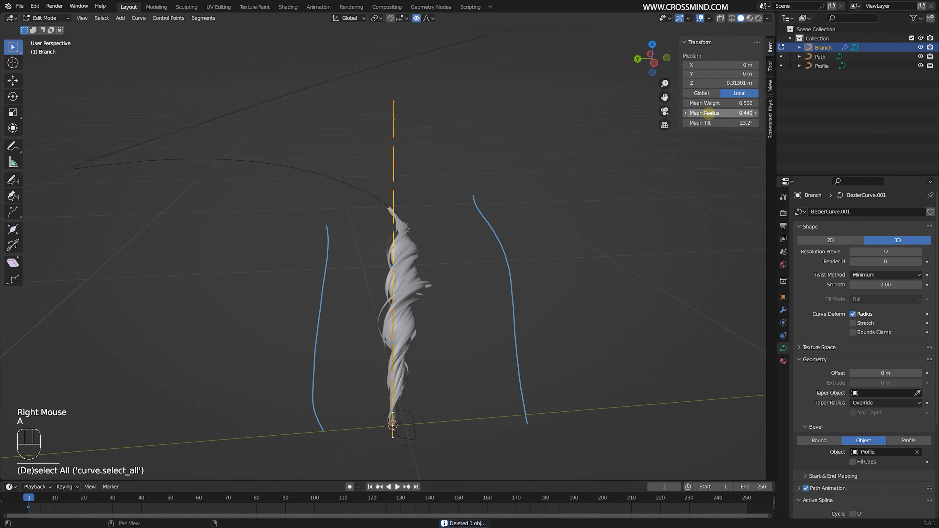
key(a)
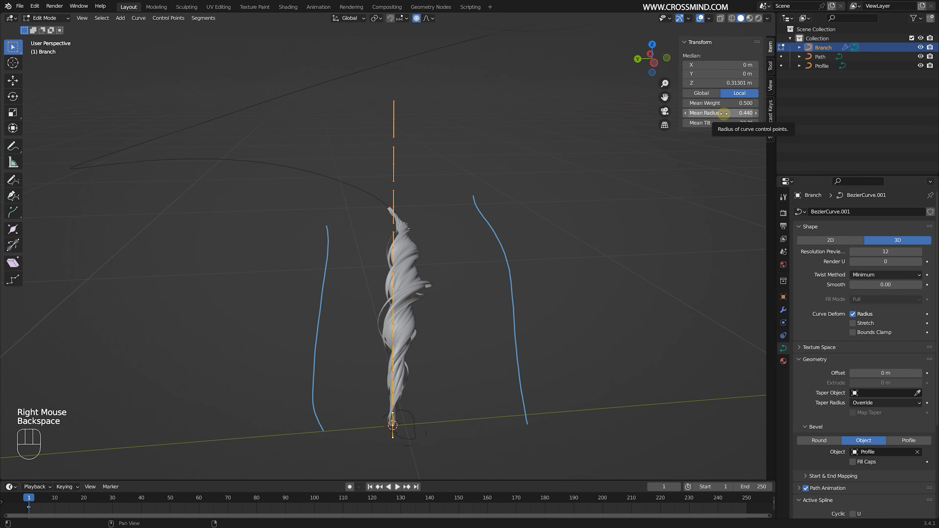
key(BackSpace)
click(718, 124)
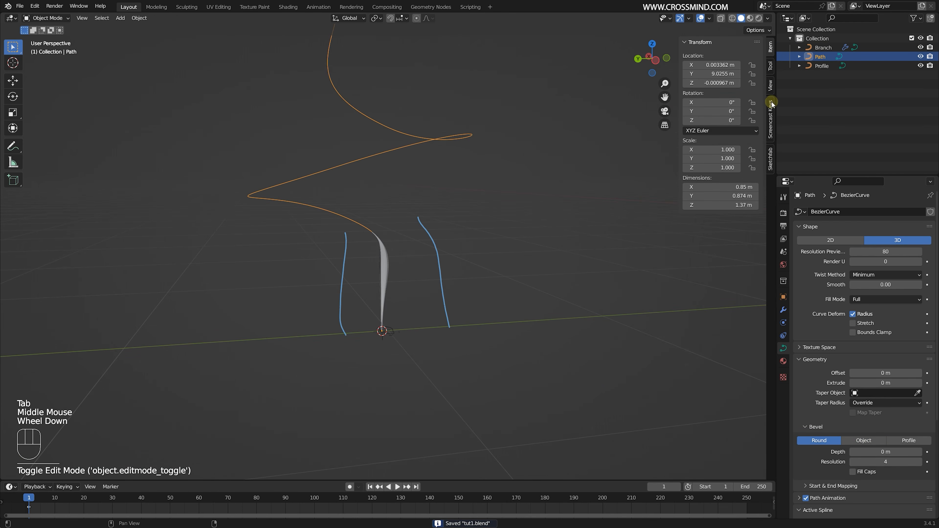
- Remove the annotation layer holding the freehand strokes
click(770, 86)
click(703, 289)
click(755, 328)
shift+middle_drag(510, 288, 351, 254)
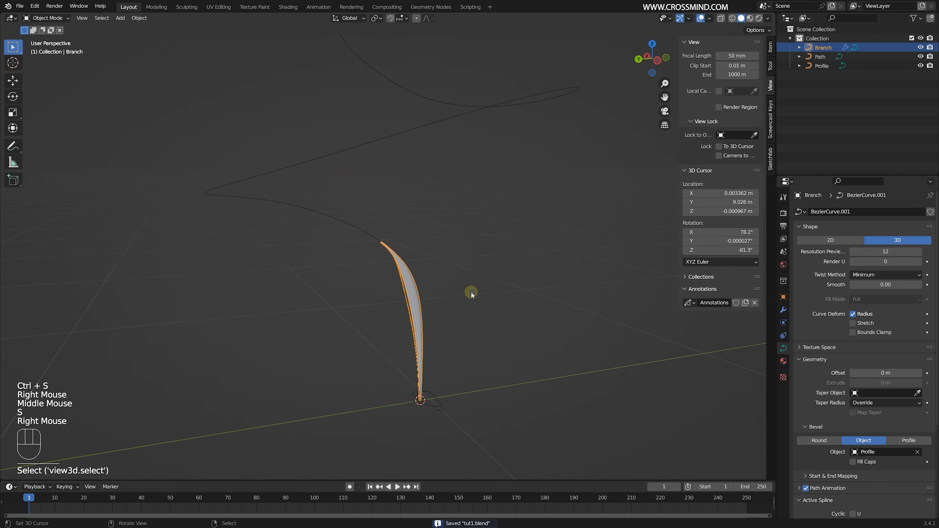
key(g)
key(z)
right_click(432, 88)
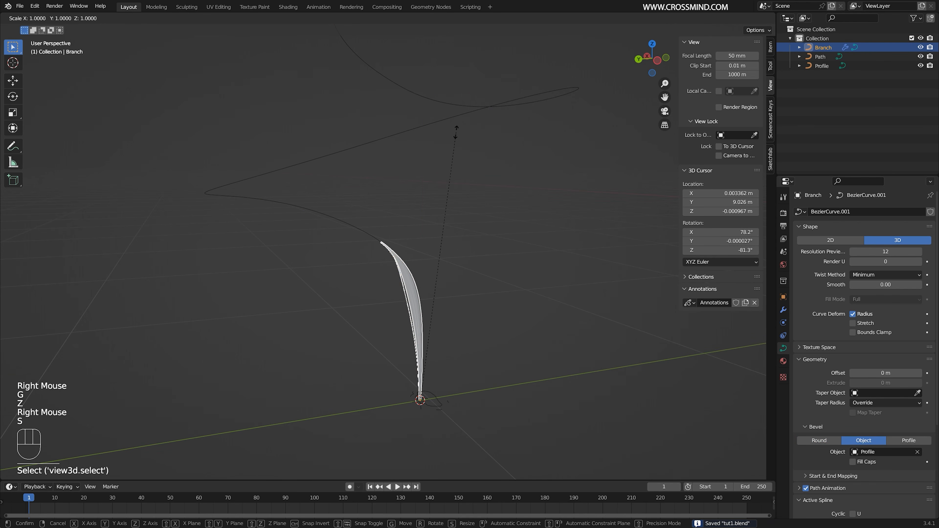
- Scale the Branch up uniformly so it extends farther along the Path, and save the file
key(s)
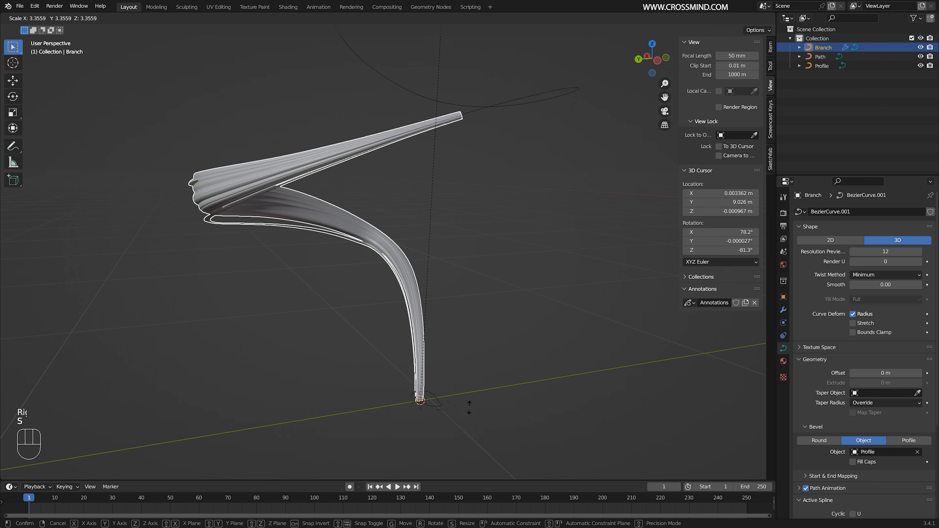
click(493, 178)
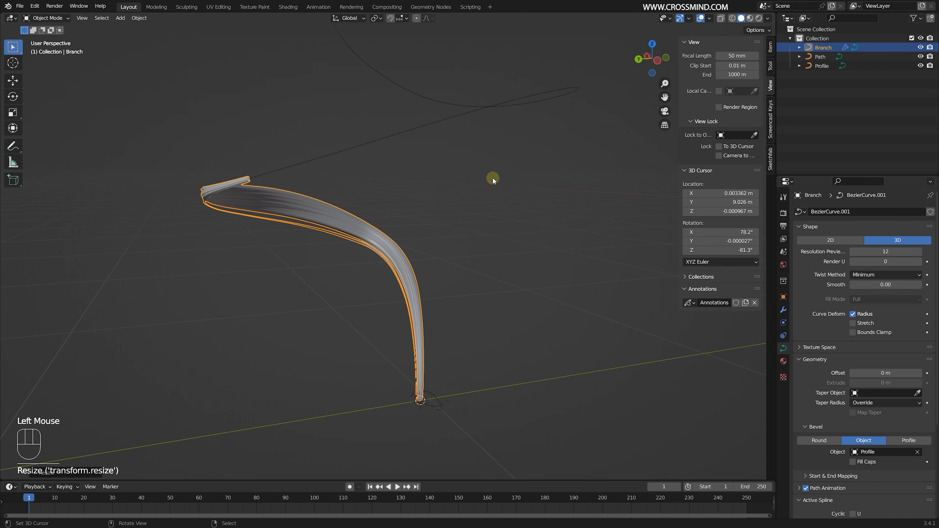
scroll(492, 178, down, 2)
middle_drag(492, 178, 442, 198)
key(ctrl+s)
- Enlarge the timeline and move the Branch down along global Z until it lies below the Path's base
drag(375, 481, 374, 381)
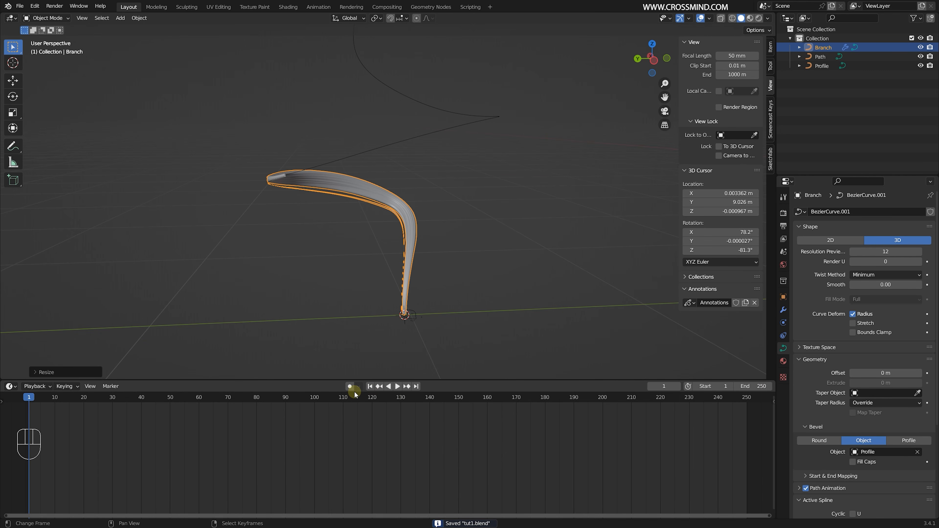
key(g)
key(z)
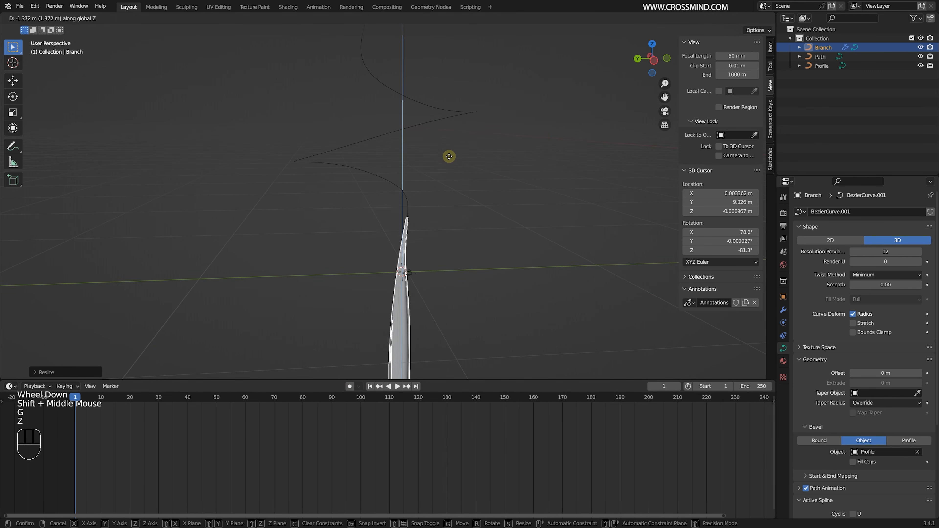
click(451, 193)
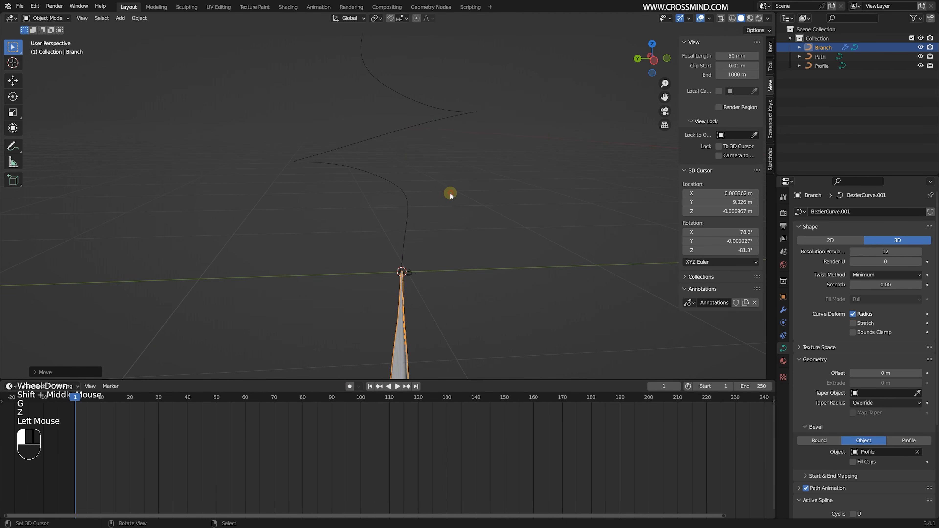
- Scale the Branch down and raise it slightly along global Z, keeping it below the Path's base
shift+middle_drag(451, 193, 453, 111)
scroll(453, 111, down, 2)
key(s)
click(427, 305)
key(g)
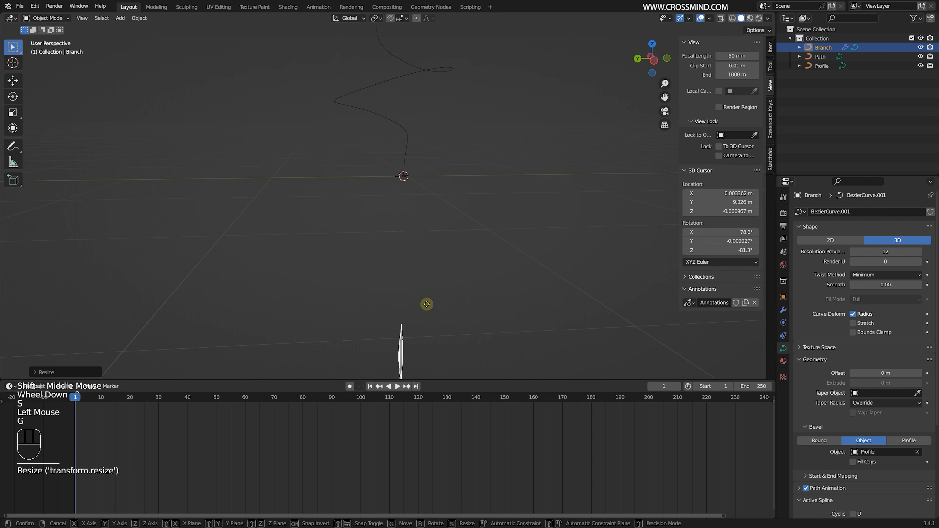
key(z)
click(431, 223)
- Insert a keyframe for the Branch at frame 1 and set the current frame to 60
key(i)
click(416, 259)
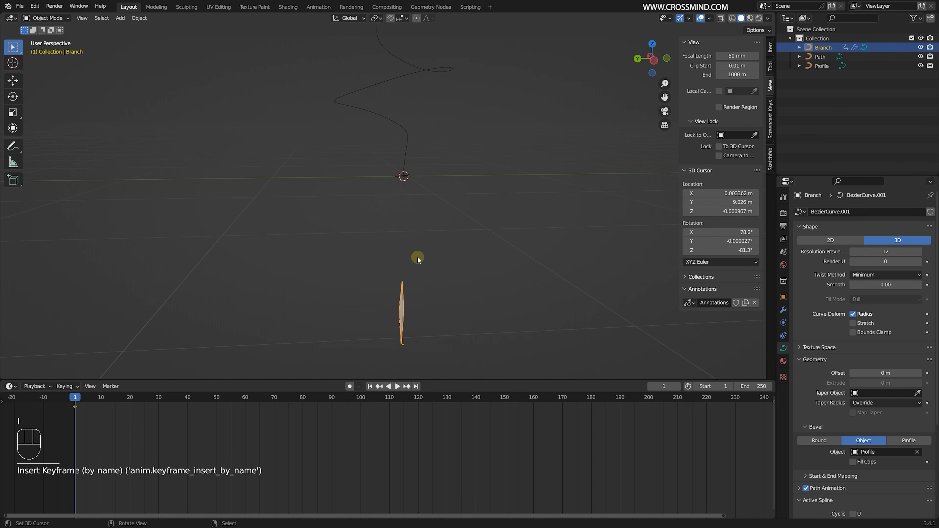
drag(215, 440, 245, 442)
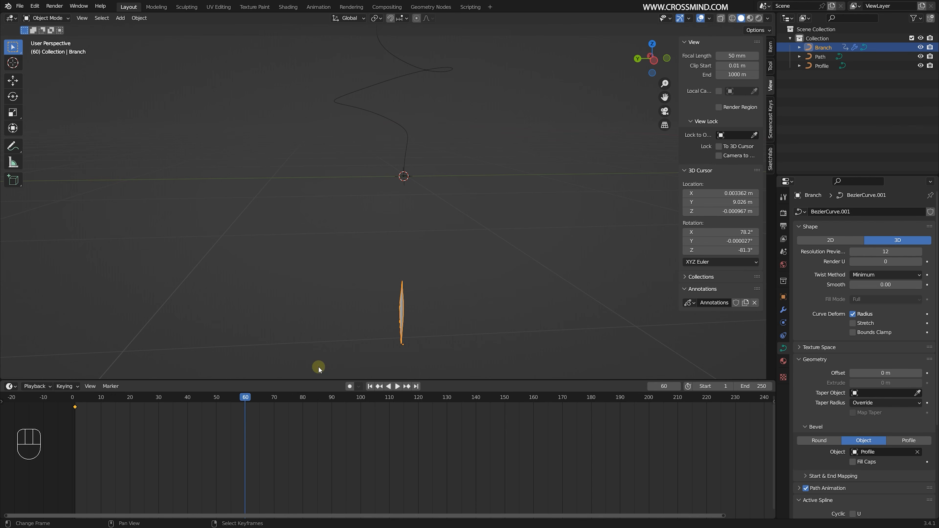
- At frame 60, raise the Branch along global Z until it lies completely above the Path's top end
key(g)
key(z)
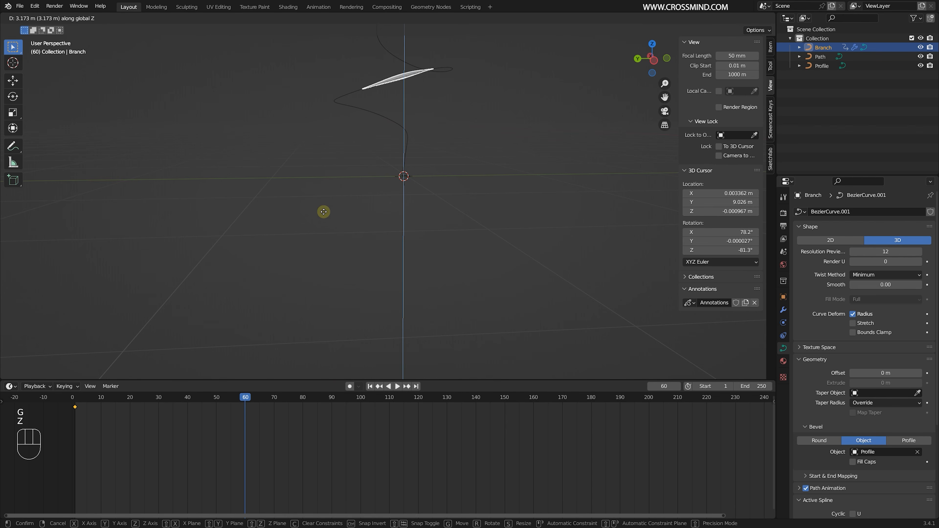
shift+click(342, 183)
shift+middle_drag(342, 183, 381, 266)
key(g)
key(z)
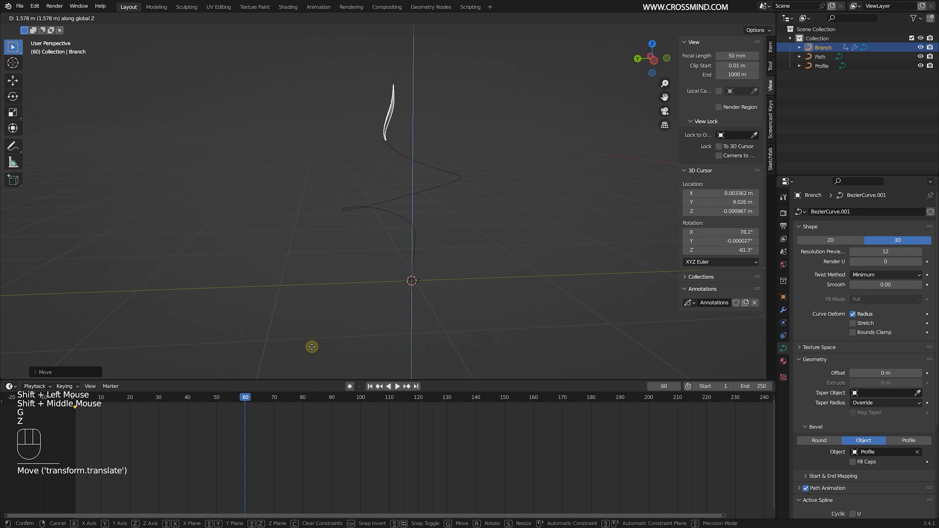
click(326, 261)
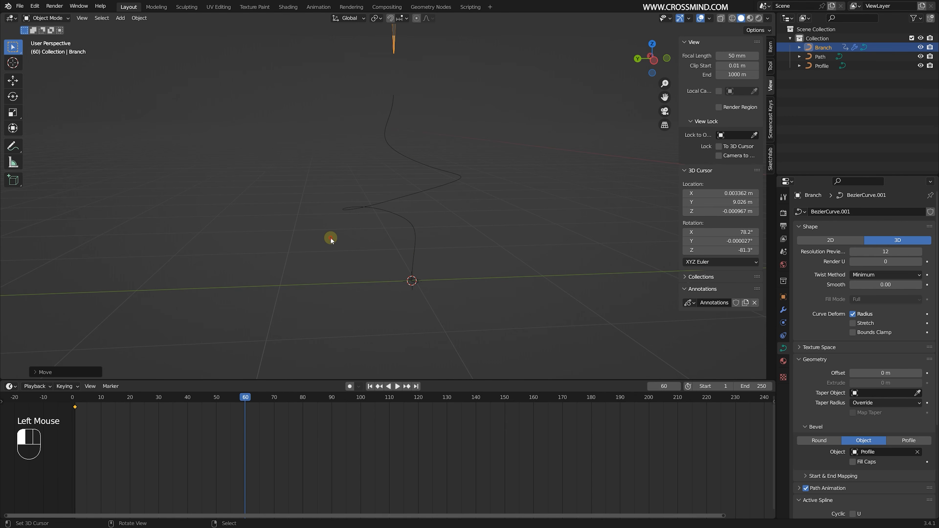
shift+middle_drag(332, 237, 481, 270)
- Scale the Branch uniformly above the Path's top and insert a Location, Rotation & Scale keyframe at frame 60
key(s)
key(s)
click(407, 184)
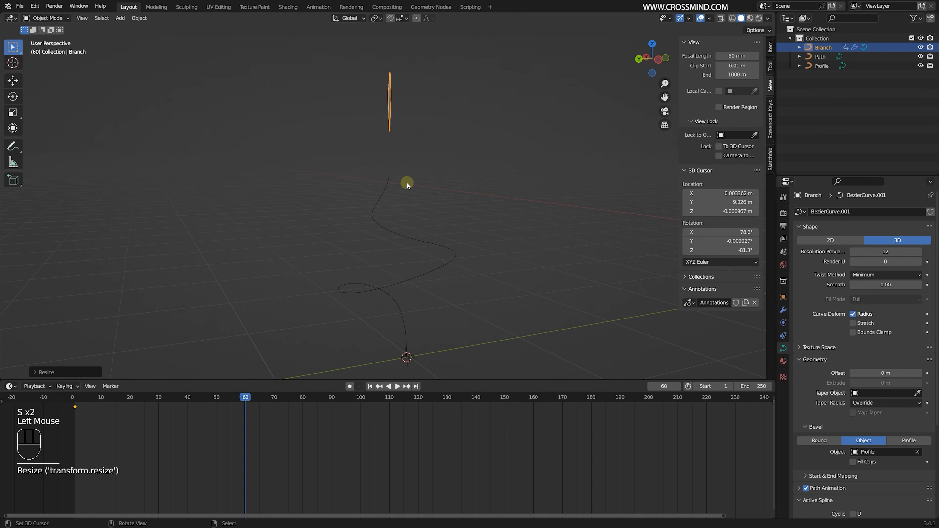
key(i)
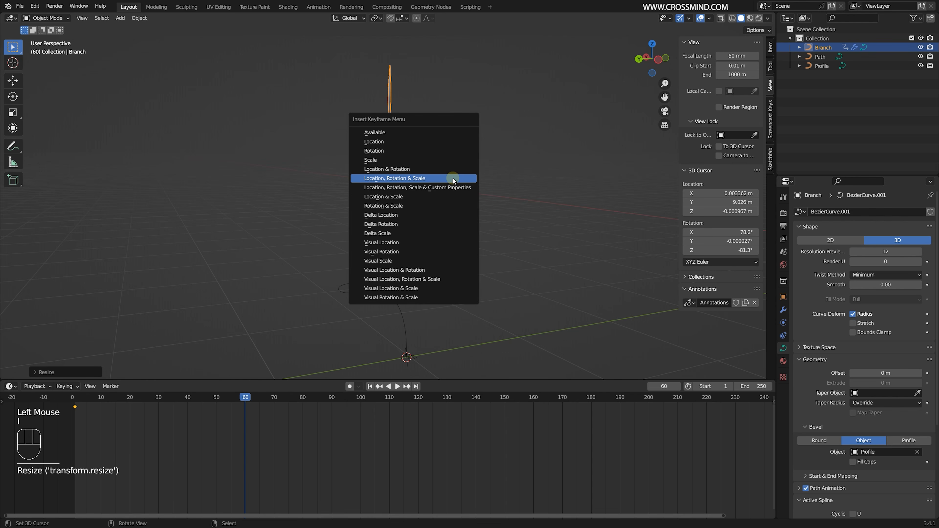
click(453, 176)
shift+middle_drag(440, 184, 404, 180)
- Scrub through the early frames and inspect how the Branch enters the Path at its base
middle_drag(115, 441, 269, 437)
scroll(244, 438, up, 1)
click(236, 438)
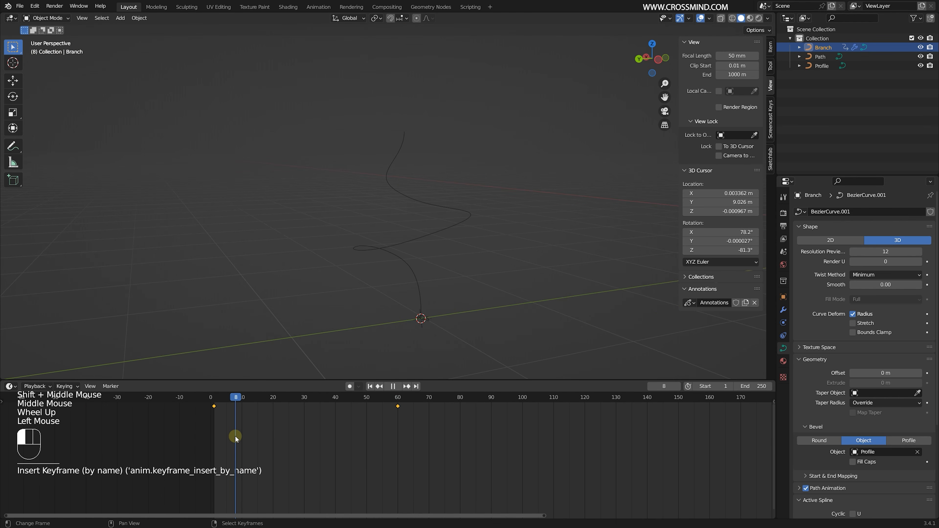
click(264, 443)
scroll(455, 275, up, 1)
right_click(455, 275)
scroll(455, 275, up, 1)
shift+middle_drag(467, 345, 409, 292)
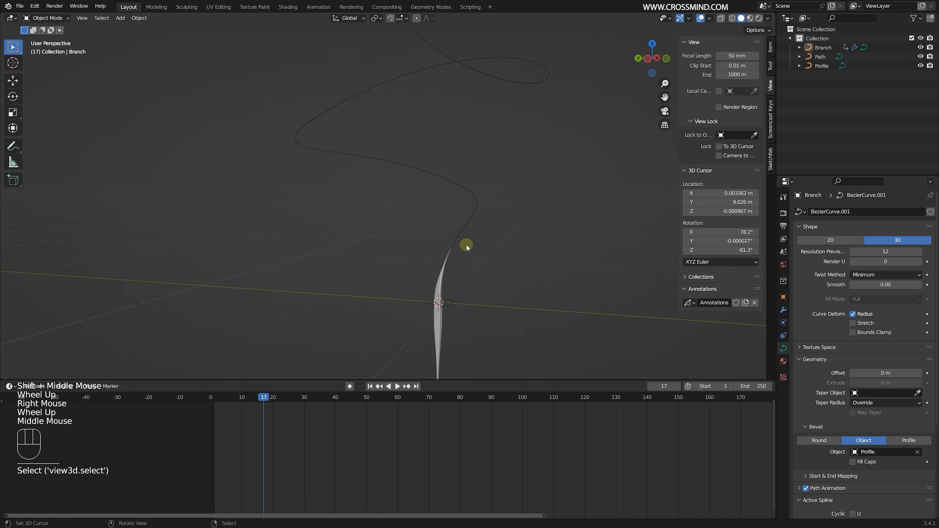
scroll(467, 245, down, 4)
shift+middle_drag(427, 177, 442, 247)
shift+middle_drag(418, 201, 401, 167)
middle_drag(401, 167, 426, 170)
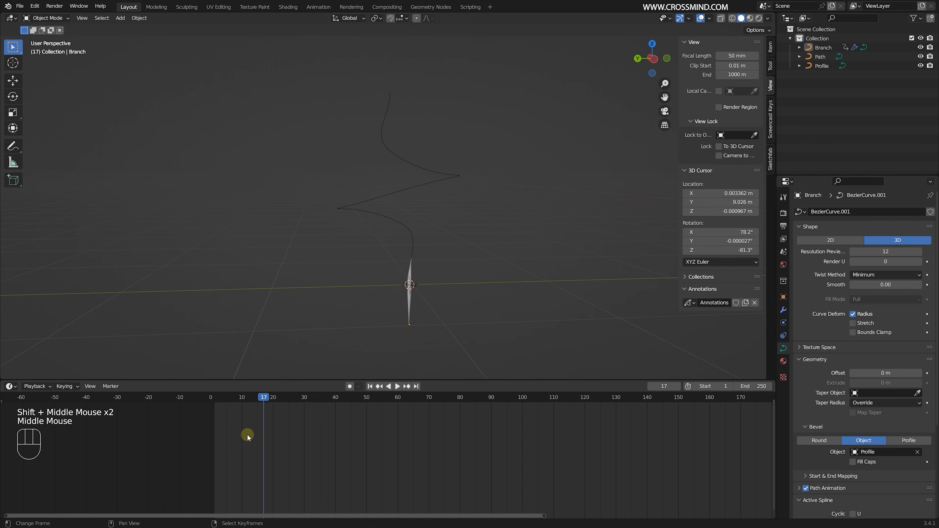
drag(249, 437, 281, 447)
- Select the Path, enter Edit Mode, select its base control point and show that point's transform properties
shift+middle_drag(423, 301, 470, 205)
right_click(417, 201)
scroll(411, 186, up, 1)
right_click(411, 186)
middle_click(413, 185)
right_click(415, 185)
key(Tab)
right_click(419, 184)
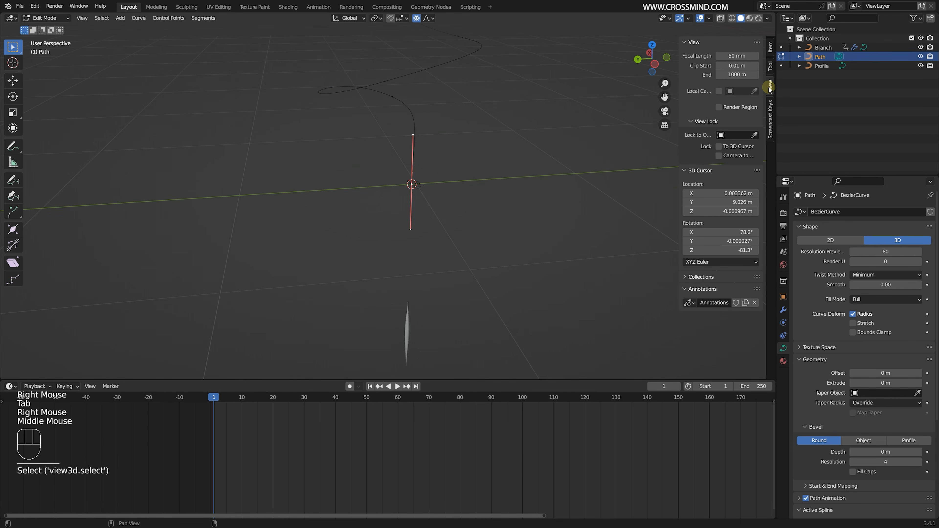
key(Tab)
key(Tab)
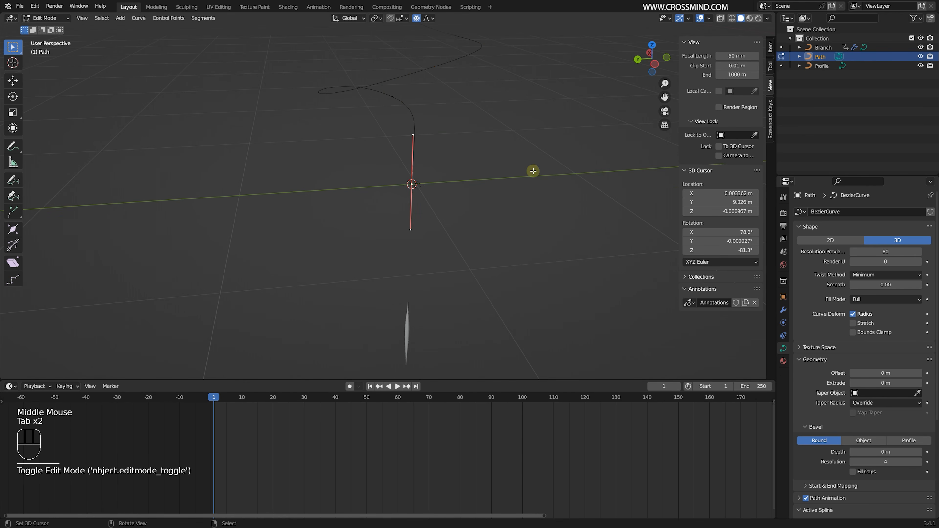
double_click(772, 47)
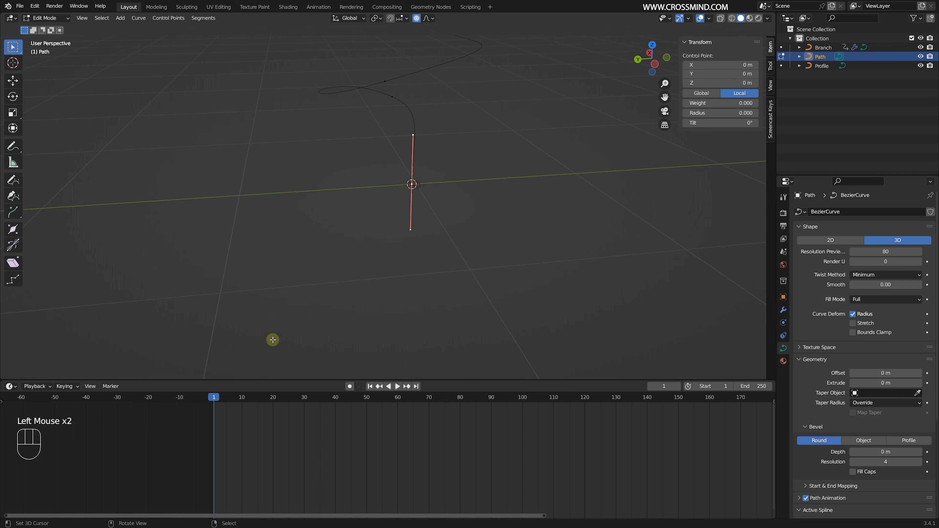
- Scrub the animation up to frame 58 and examine the Branch's thickness as it travels along the Path
shift+middle_drag(272, 339, 274, 360)
drag(228, 436, 274, 439)
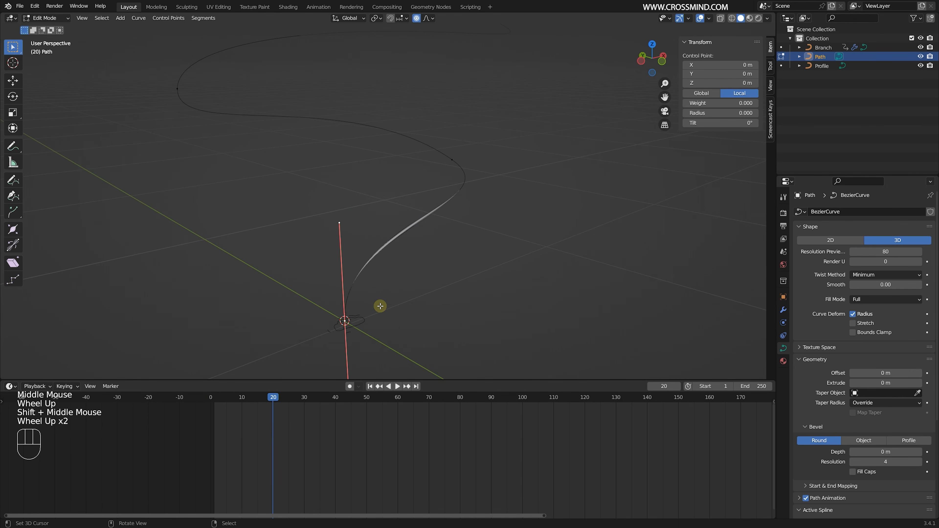
drag(273, 440, 311, 439)
scroll(396, 259, down, 1)
middle_drag(398, 255, 453, 250)
drag(304, 432, 330, 436)
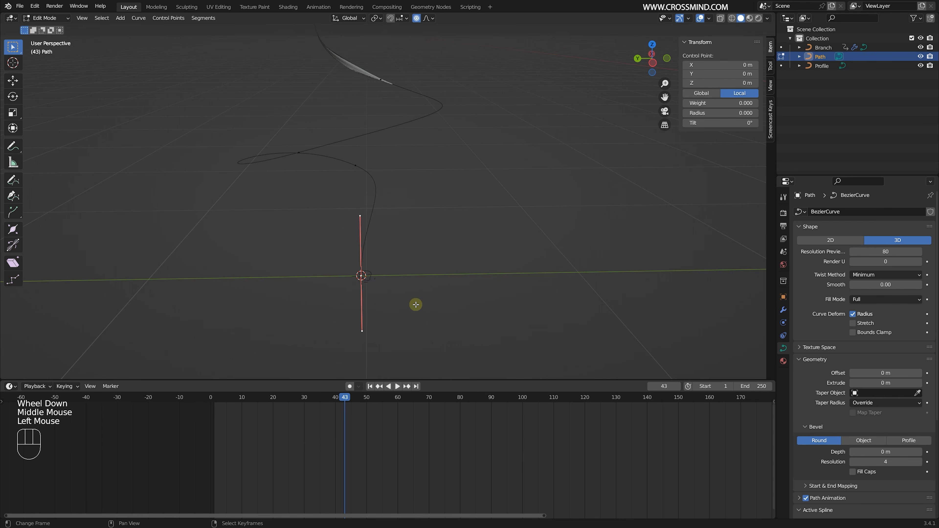
scroll(415, 305, down, 1)
shift+middle_drag(419, 267, 418, 333)
drag(356, 431, 371, 434)
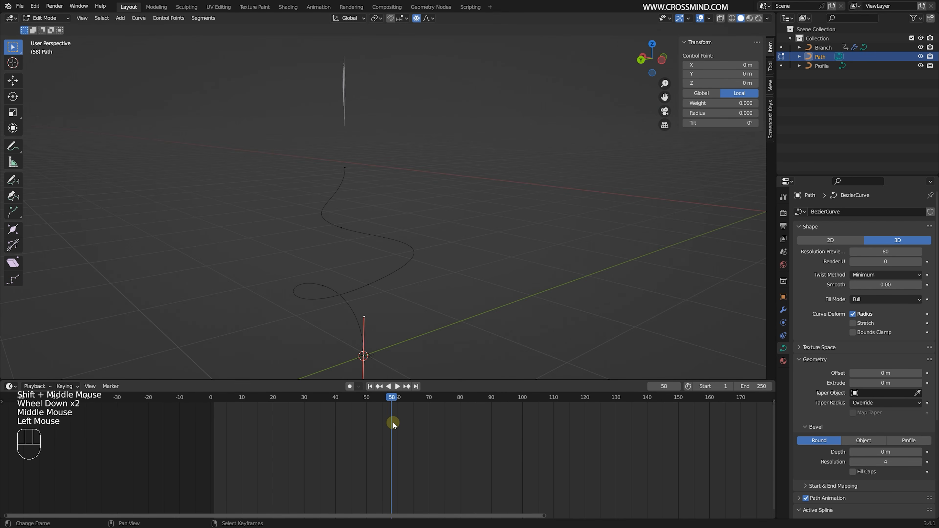
- Set the radius of the Path's top control point to 0 and play the animation
right_click(344, 167)
middle_drag(352, 174, 342, 167)
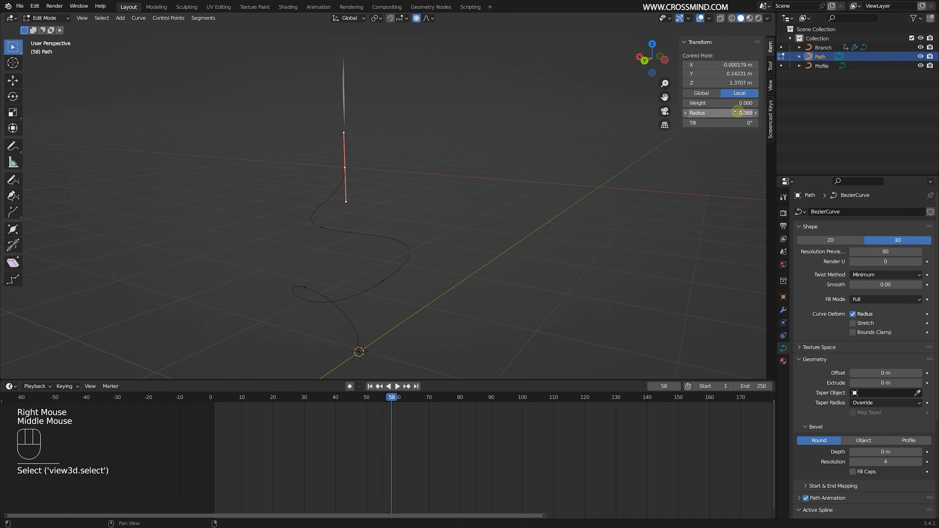
drag(738, 112, 727, 112)
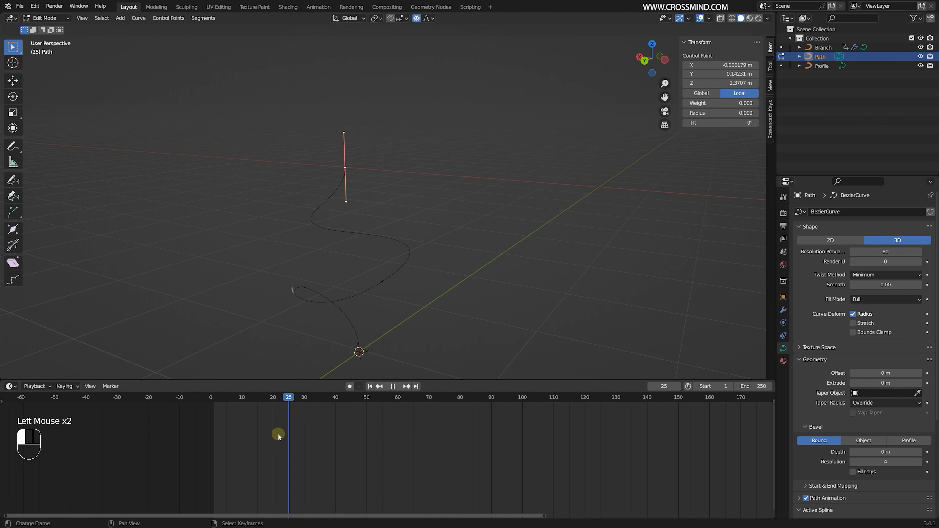
mouse_move(278, 434)
mouse_down()
mouse_move(351, 438)
mouse_move(276, 443)
mouse_up()
key(shift+space)
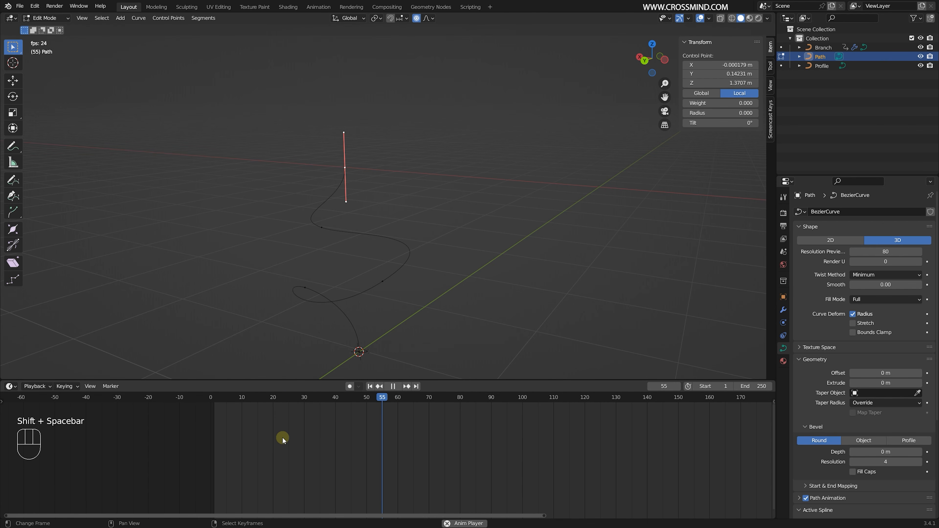
key(shift+space)
- Increase the radius of the Path's middle control point and of the lower loop's control point, saving the file in between
shift+middle_drag(344, 322, 385, 246)
scroll(384, 246, up, 1)
drag(325, 424, 310, 425)
right_click(440, 200)
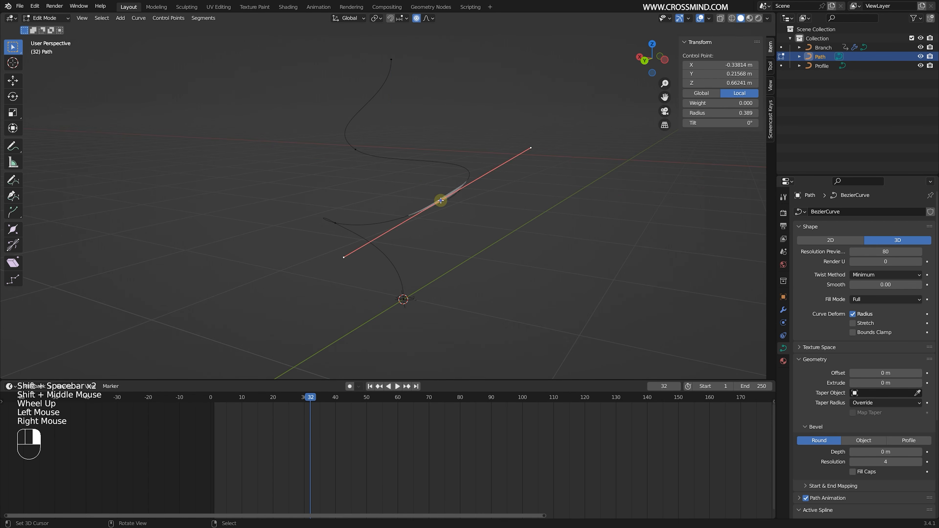
middle_drag(440, 200, 351, 335)
key(ctrl+s)
drag(275, 434, 313, 436)
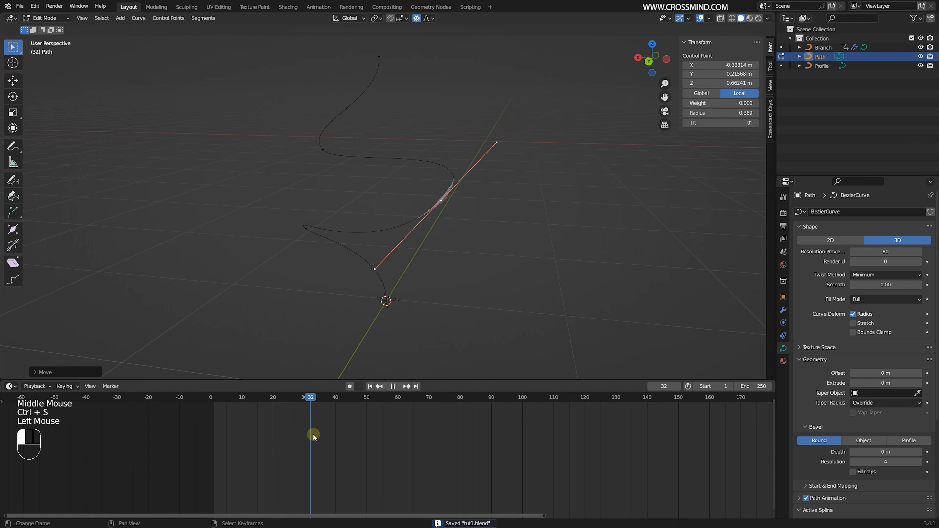
scroll(457, 205, up, 1)
middle_drag(458, 206, 437, 206)
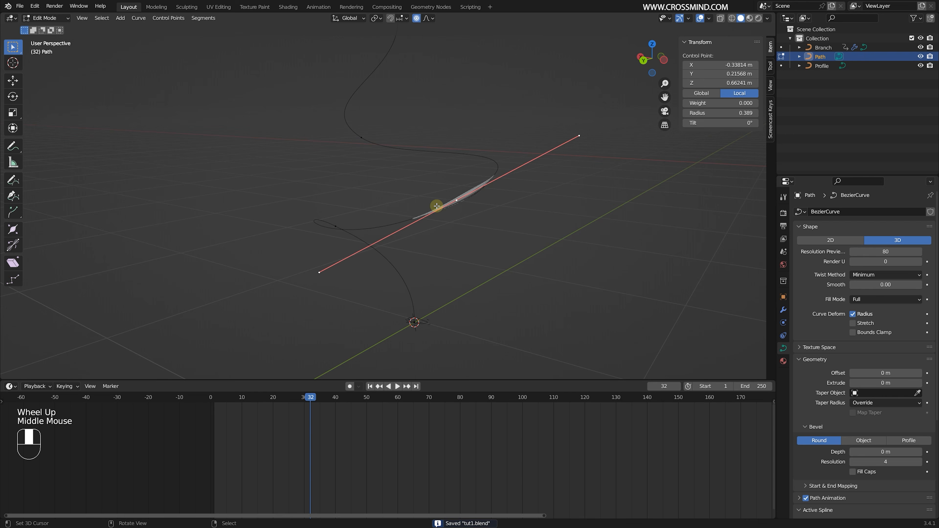
shift+drag(740, 113, 755, 112)
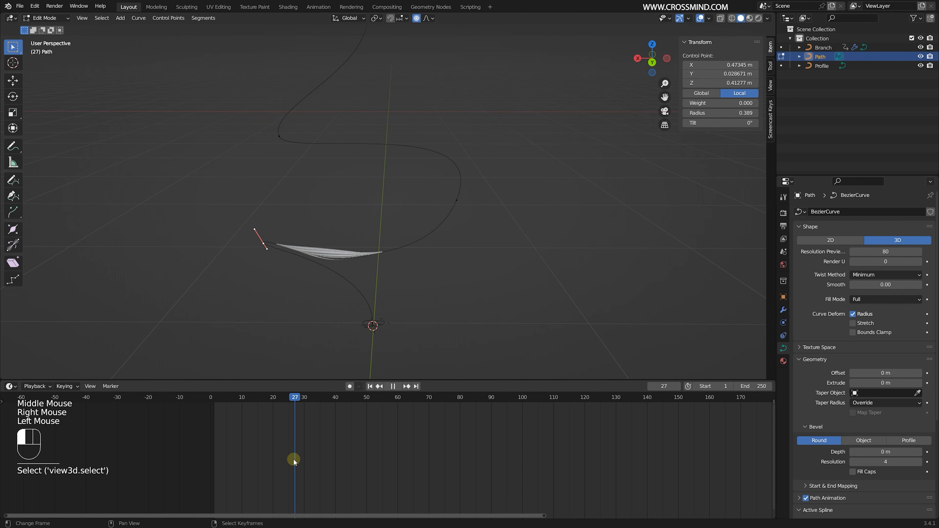
shift+drag(721, 113, 743, 113)
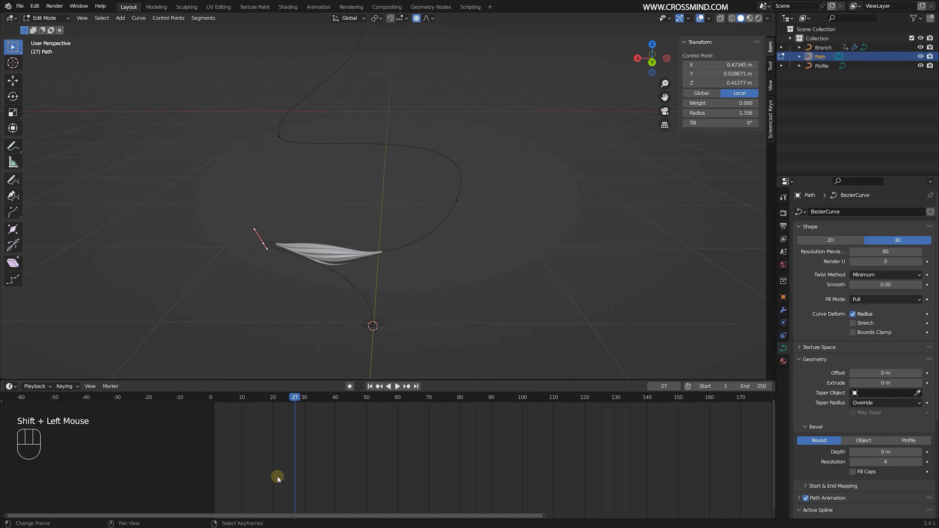
drag(277, 476, 351, 462)
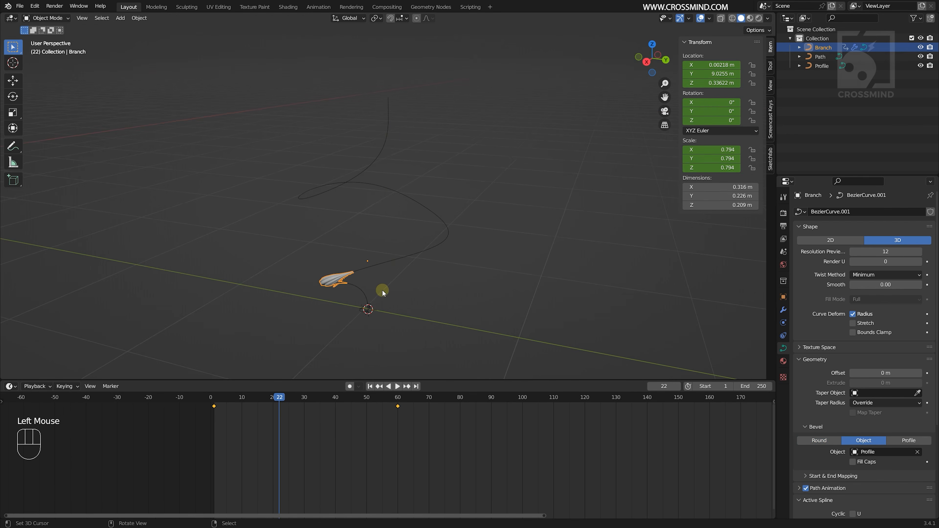
- At frame 22, stretch the Branch along its local Z to a scale of 1.368 and insert a Scale keyframe
middle_drag(381, 296, 396, 291)
key(s)
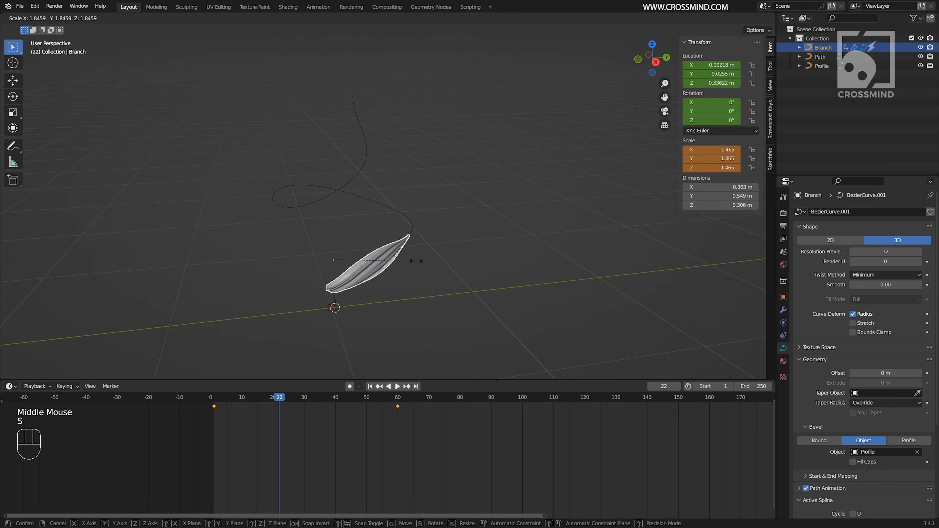
key(s)
key(z)
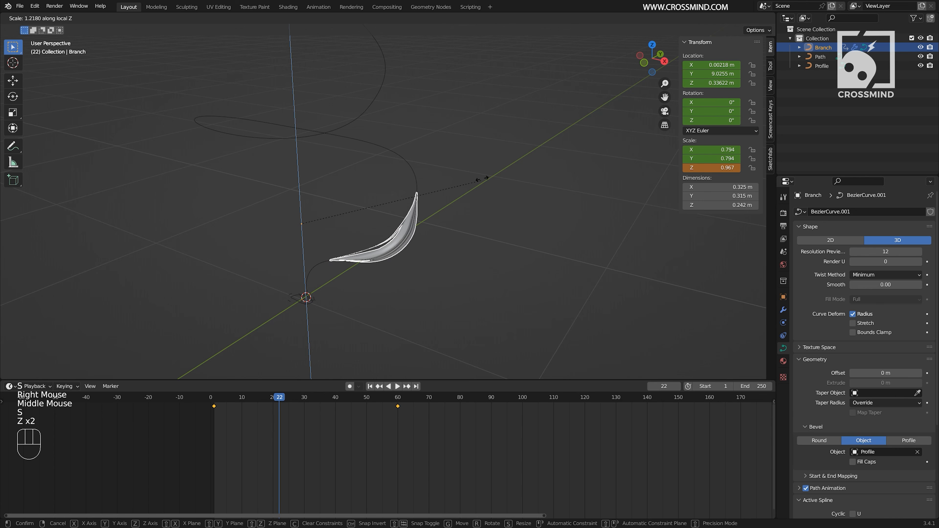
key(z)
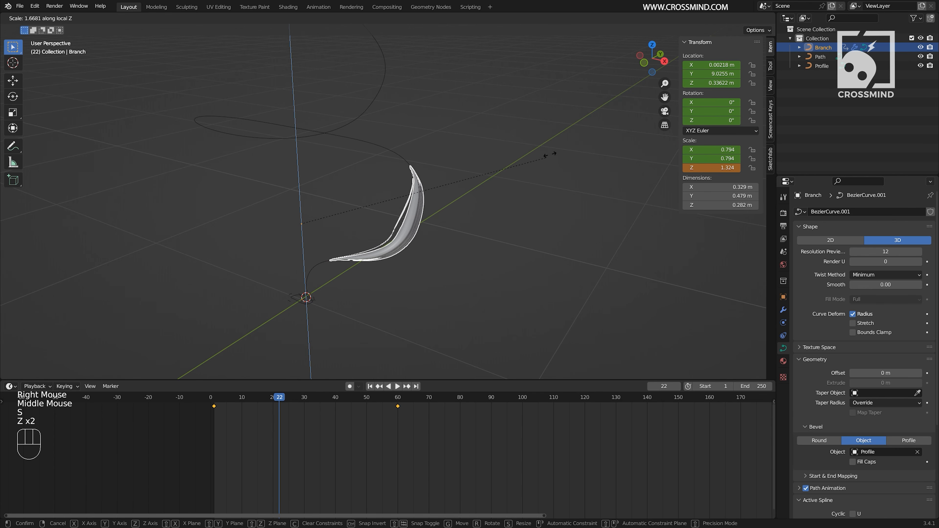
click(551, 153)
key(i)
click(528, 130)
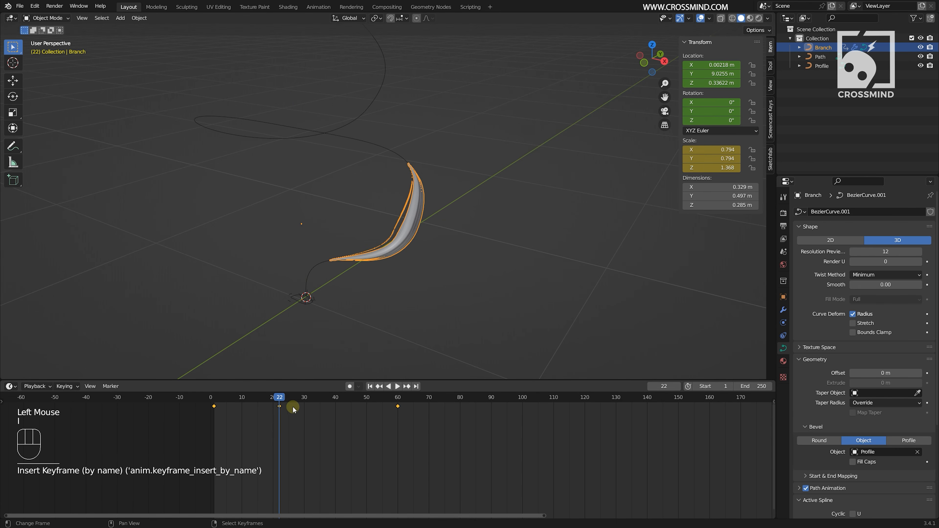
- At frame 43, stretch the Branch along its local Z to a scale of 1.719
drag(293, 408, 336, 431)
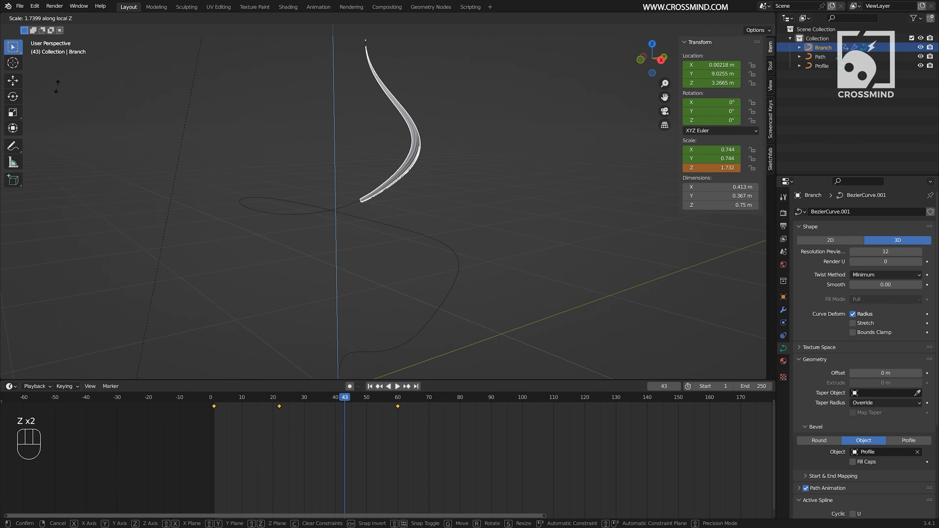
click(57, 86)
scroll(426, 170, down, 1)
middle_drag(440, 174, 405, 168)
key(s)
key(z)
key(z)
right_click(444, 217)
middle_drag(444, 217, 442, 211)
key(s)
key(z)
key(z)
click(418, 214)
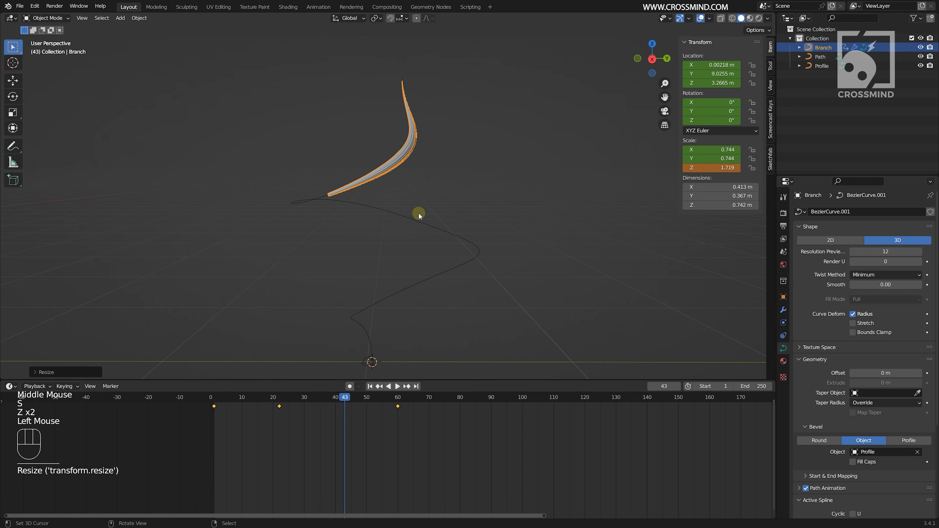
- Insert a Scale keyframe for the Branch at frame 43 and move that keyframe to frame 39
key(i)
click(419, 213)
right_click(345, 405)
key(g)
right_click(345, 405)
key(g)
click(333, 400)
mouse_move(327, 440)
mouse_down()
mouse_move(318, 447)
mouse_move(332, 437)
mouse_up()
- At frame 39, lower the Branch along global Z to a Z location of 2.2142 m
middle_drag(377, 213, 438, 205)
key(s)
right_click(442, 203)
scroll(426, 208, down, 2)
middle_drag(342, 209, 392, 214)
key(s)
key(g)
key(z)
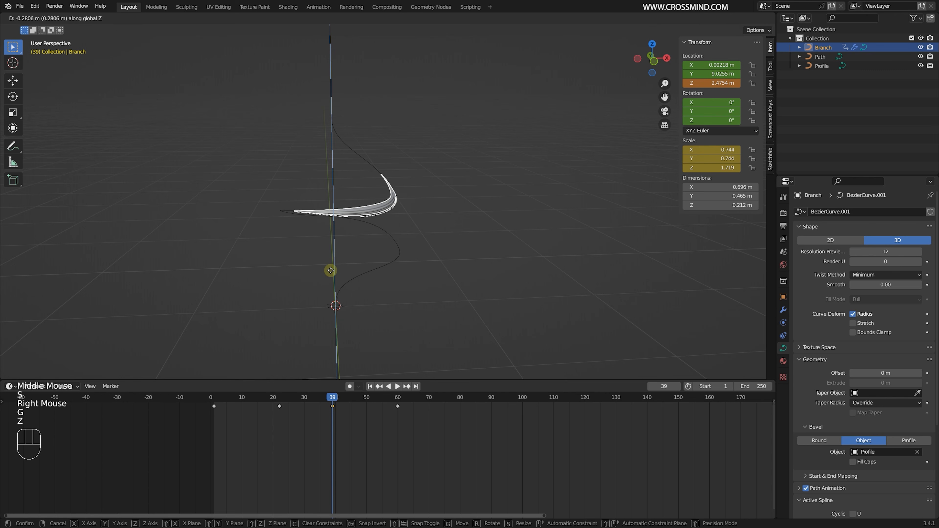
click(333, 307)
- Scale the Branch up uniformly to 1.055 in X and Y and 2.436 in Z, and insert Scale and Location keyframes at frame 39
key(s)
click(532, 184)
middle_drag(533, 185, 398, 187)
key(i)
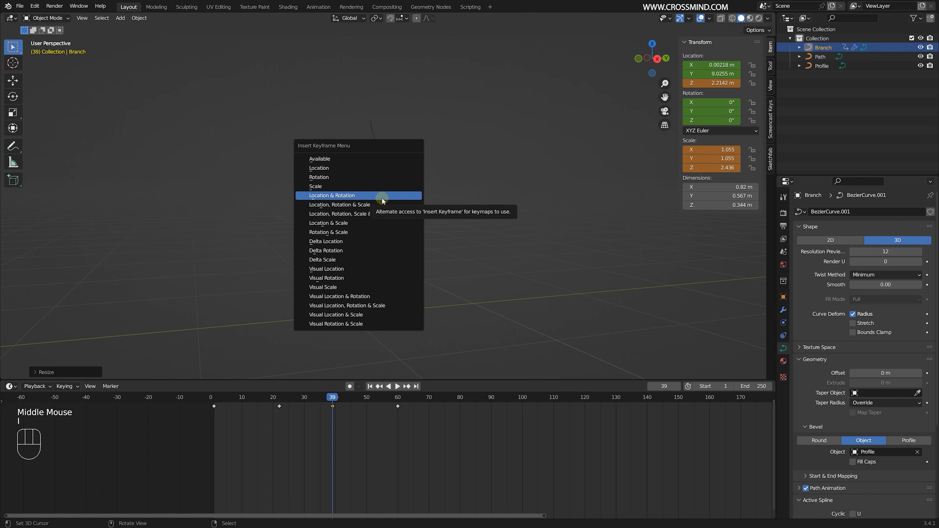
click(382, 199)
key(i)
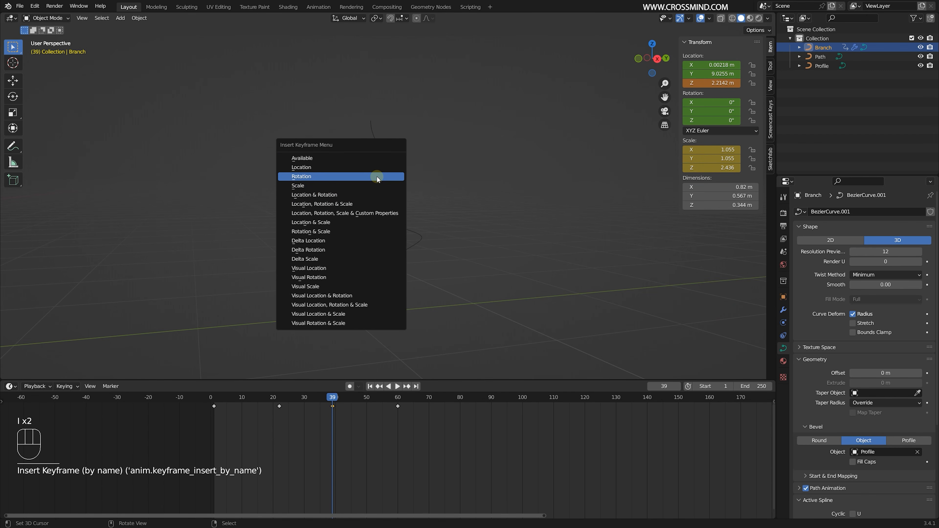
click(376, 166)
- Play the Branch animation, save the file and scrub to frame 29 to check the shape on the Path
key(shift+space)
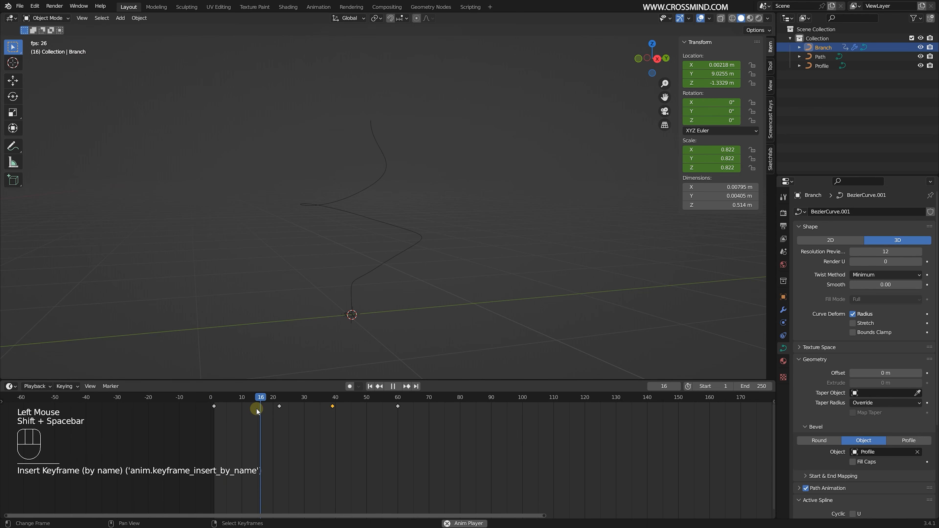
key(shift+space)
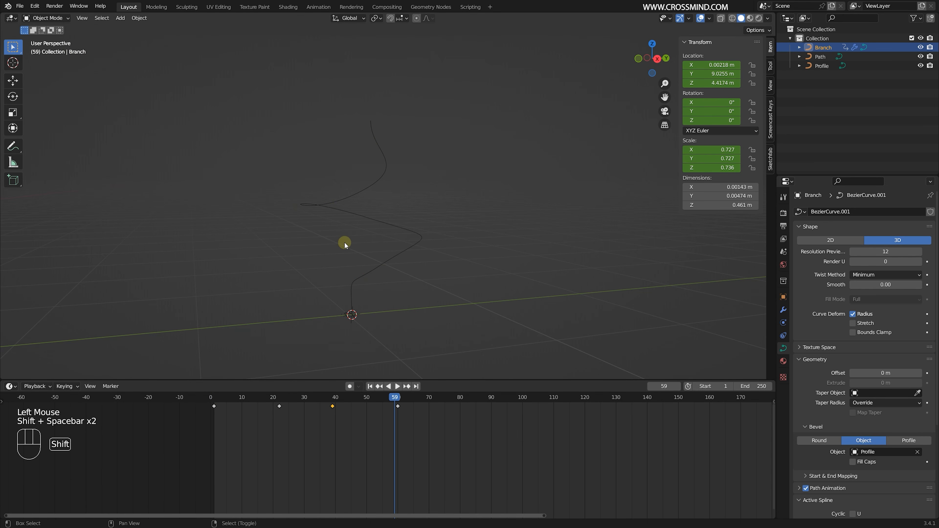
middle_drag(344, 241, 391, 226)
key(ctrl+s)
drag(242, 399, 306, 453)
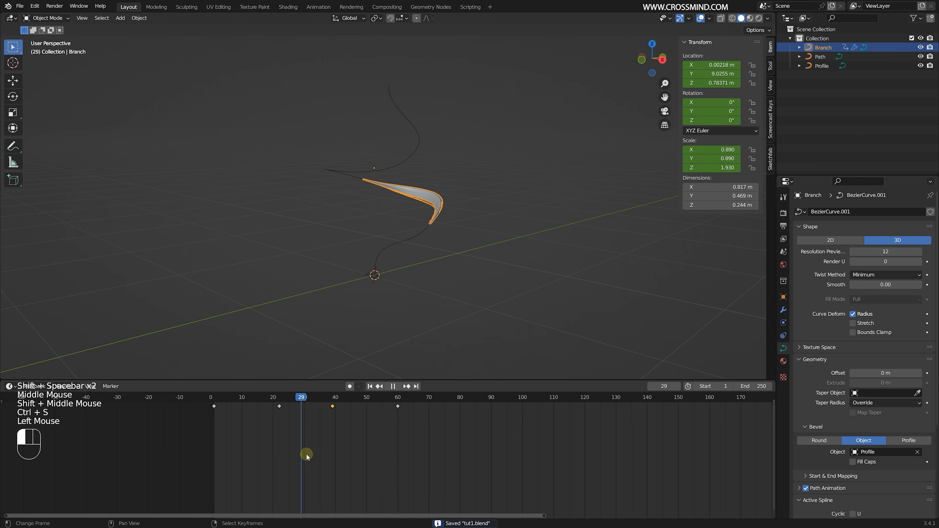
mouse_move(412, 239)
middle_down()
mouse_move(431, 238)
mouse_move(416, 224)
middle_up()
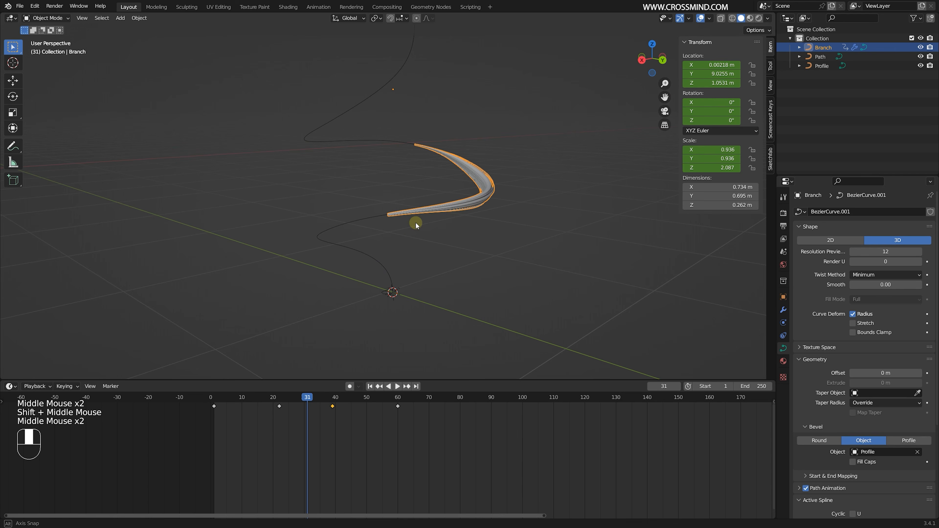
click(289, 450)
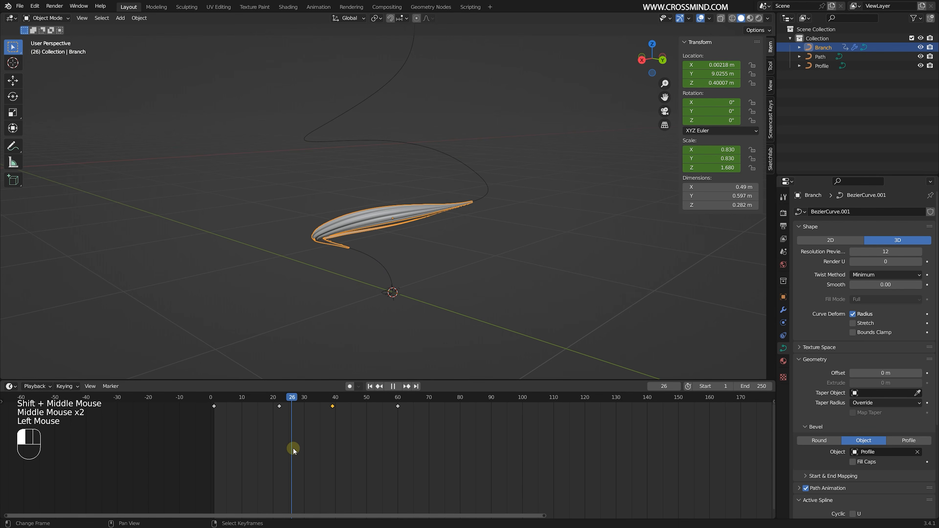
mouse_move(401, 233)
middle_down()
mouse_move(419, 235)
mouse_move(406, 234)
mouse_move(411, 218)
middle_up()
key(Tab)
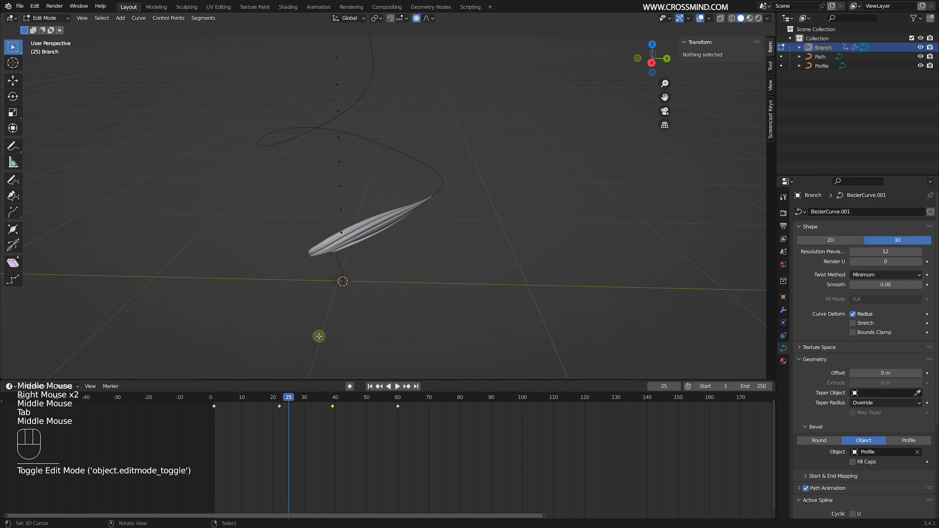
key(Tab)
key(s)
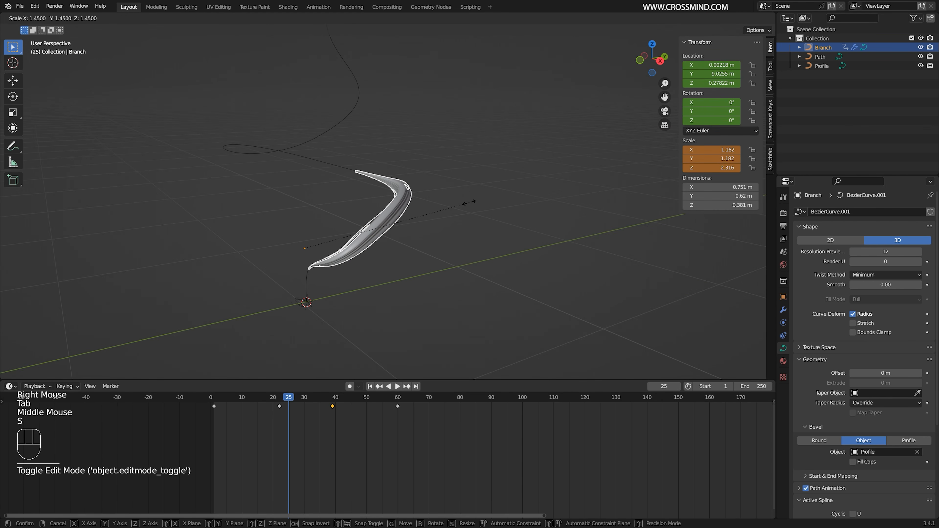
right_click(469, 202)
- At frame 22, scale the Branch up to 0.980 in X and Y and 1.689 in Z, and insert a Scale keyframe
click(282, 435)
middle_drag(325, 274, 343, 283)
key(s)
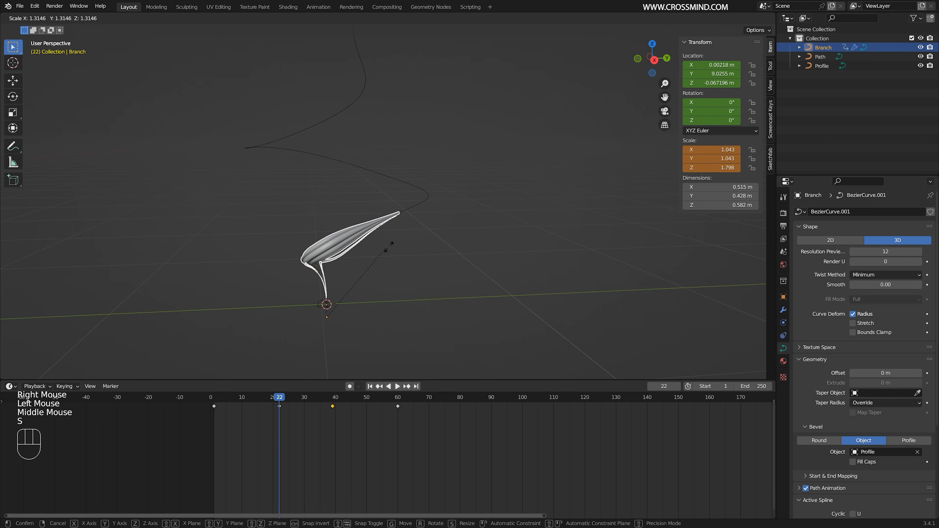
click(381, 252)
key(i)
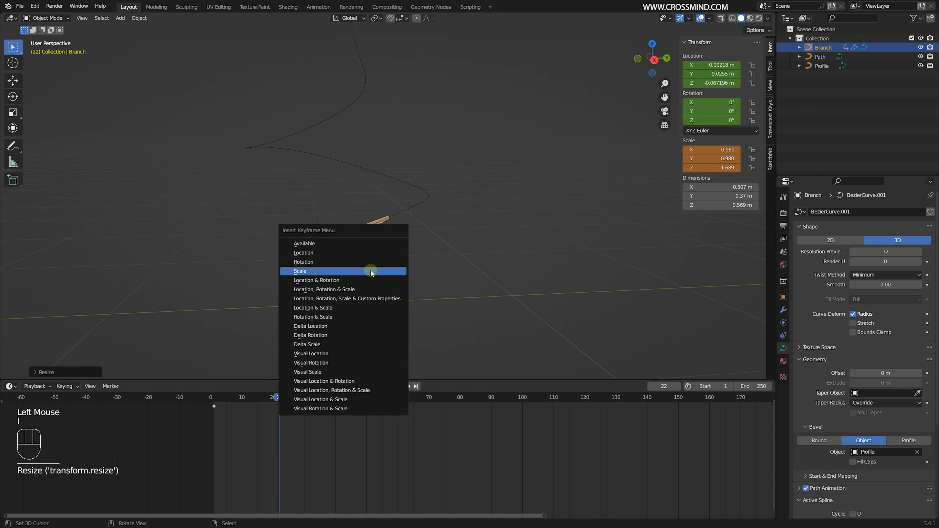
click(371, 271)
- At frame 39, scale the Branch up to 1.238 in X and Y and 2.858 in Z, keyframe it and save the file
drag(277, 444, 331, 445)
key(s)
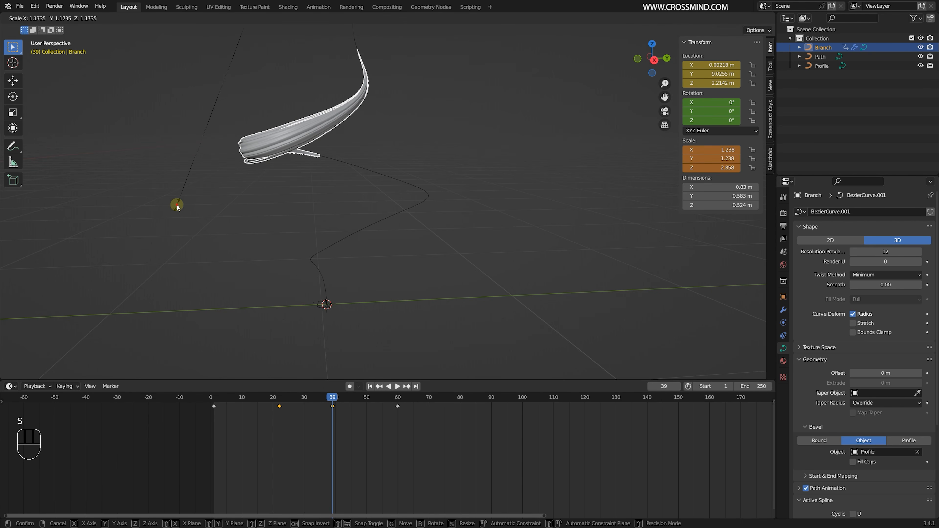
click(177, 205)
key(i)
click(391, 148)
middle_drag(344, 302, 368, 309)
key(ctrl+s)
- Set the tilt of the Path control point inside the Branch at frame 39 to 238°
key(Tab)
key(Tab)
right_click(358, 166)
key(Tab)
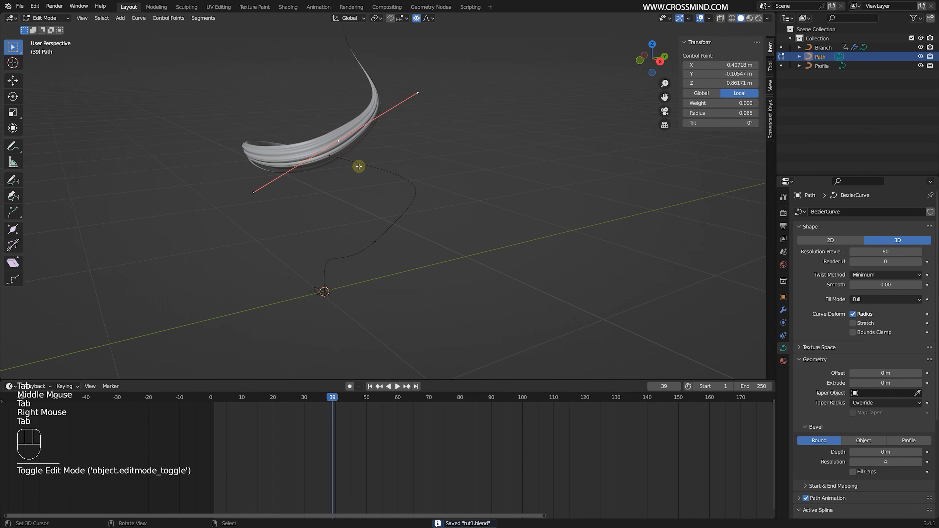
right_click(340, 144)
mouse_move(722, 123)
mouse_down()
mouse_move(758, 123)
mouse_move(729, 123)
mouse_up()
- At frame 27, set the tilt of the Path's lower bend control point to -275° and save the file
middle_drag(344, 226, 373, 243)
right_click(369, 233)
mouse_move(308, 489)
mouse_down()
mouse_move(269, 482)
mouse_move(295, 482)
mouse_up()
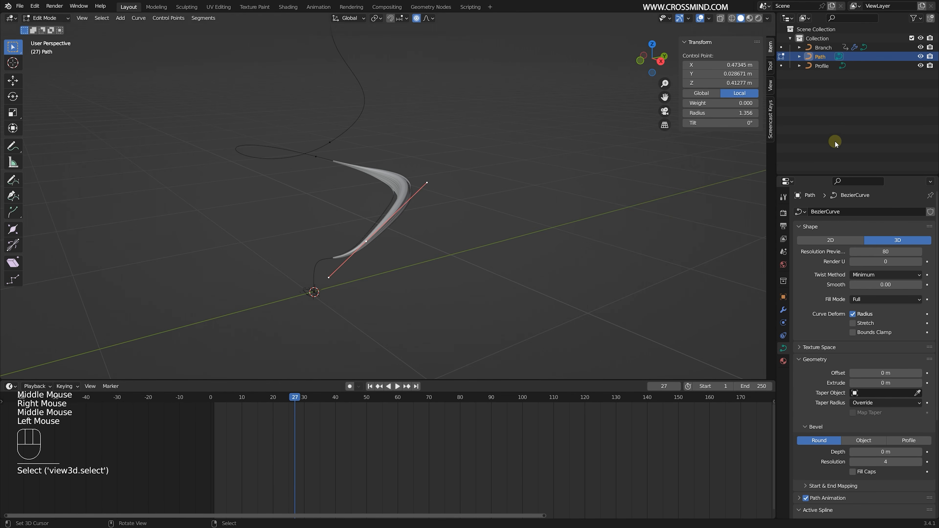
drag(735, 124, 714, 123)
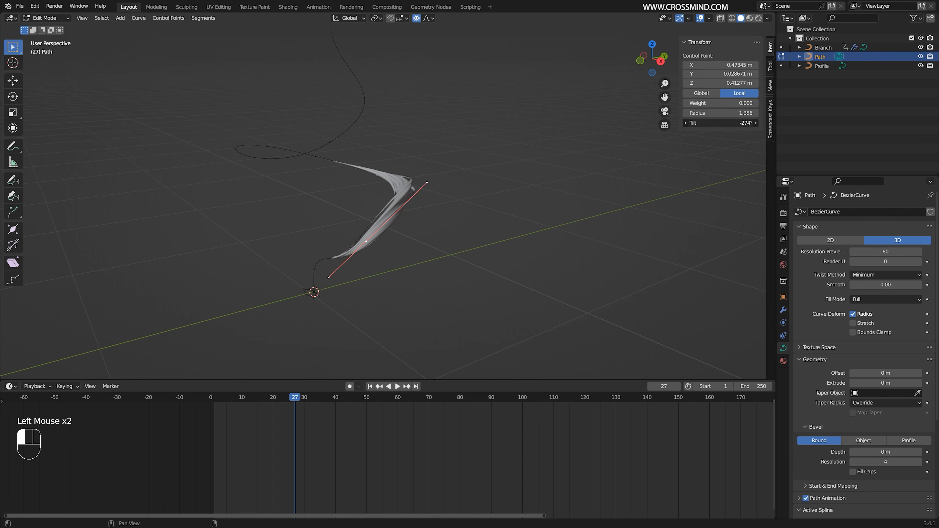
middle_drag(393, 207, 438, 210)
key(ctrl+s)
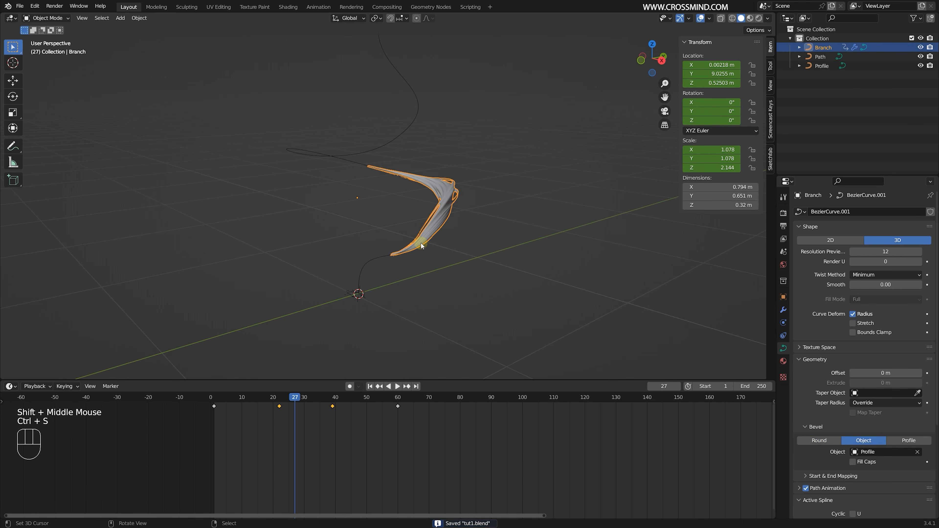
- Duplicate the Branch and its Path together, leaving the copies in place
shift+right_click(361, 165)
middle_drag(385, 178, 392, 181)
key(shift+d)
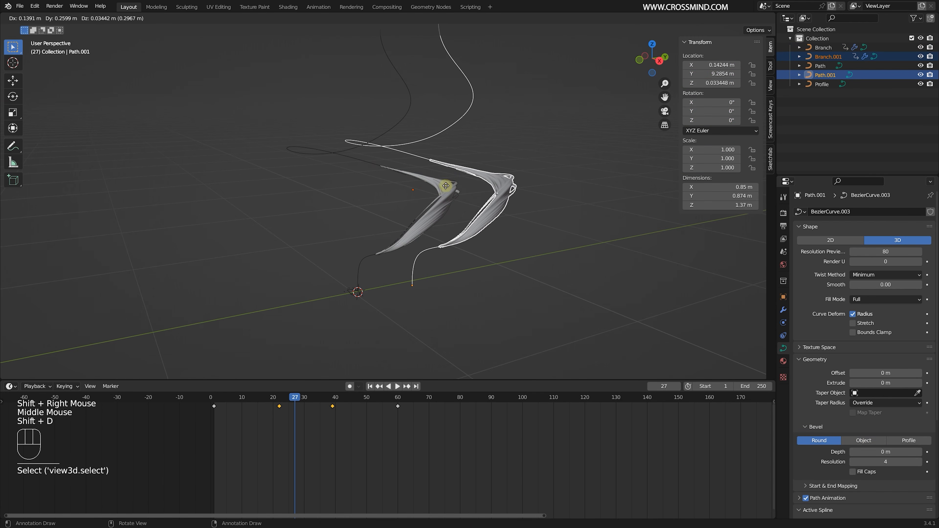
right_click(404, 188)
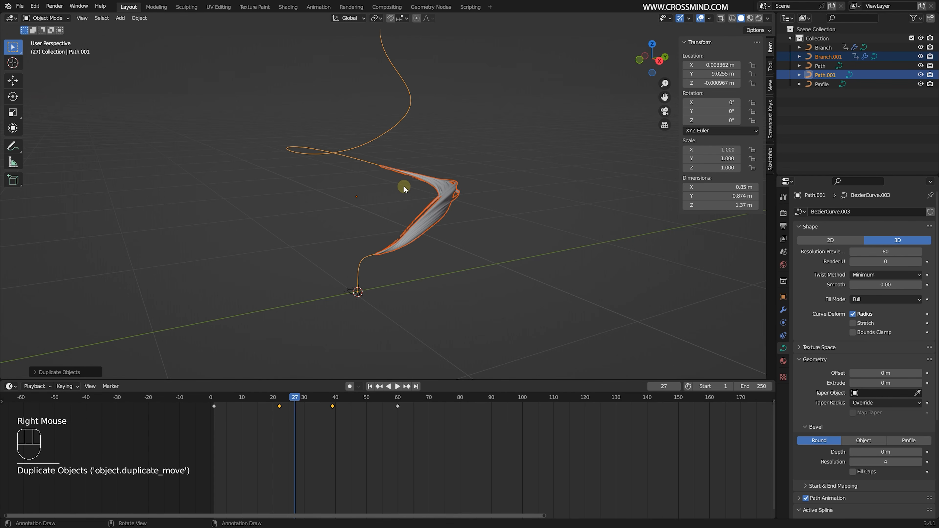
click(829, 57)
middle_drag(304, 181, 309, 184)
key(Tab)
scroll(385, 186, down, 1)
key(a)
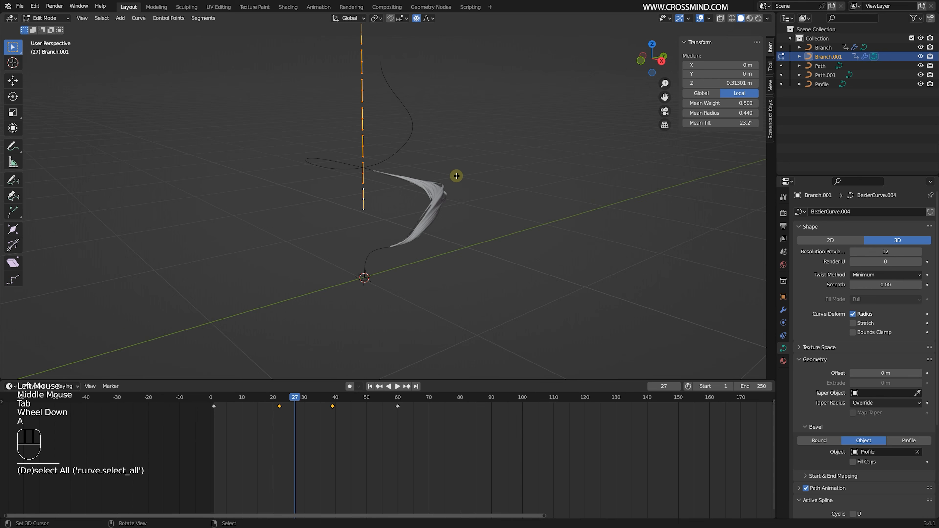
scroll(452, 177, down, 1)
middle_drag(445, 179, 422, 207)
key(Tab)
- Rotate all control points of Path.001 by about -143° around global Z
click(826, 75)
scroll(415, 205, up, 2)
key(Tab)
key(a)
scroll(415, 205, down, 1)
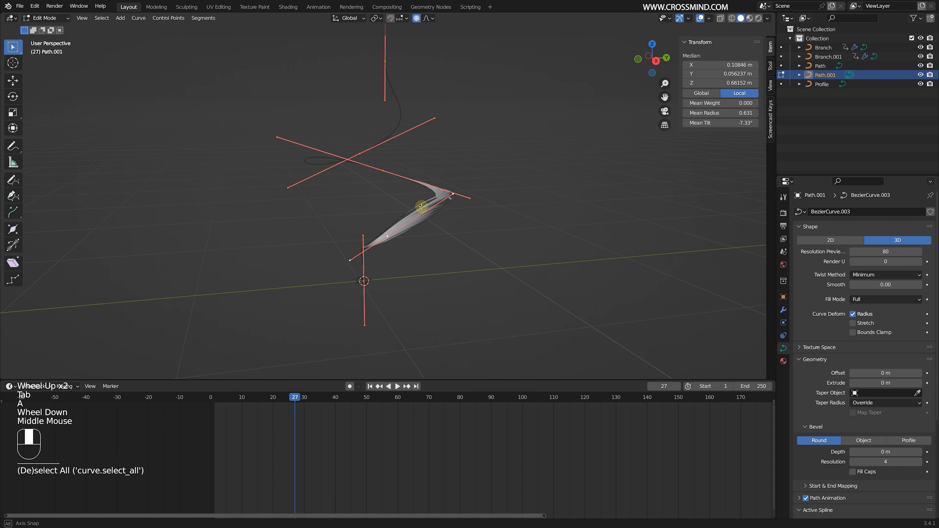
key(r)
key(z)
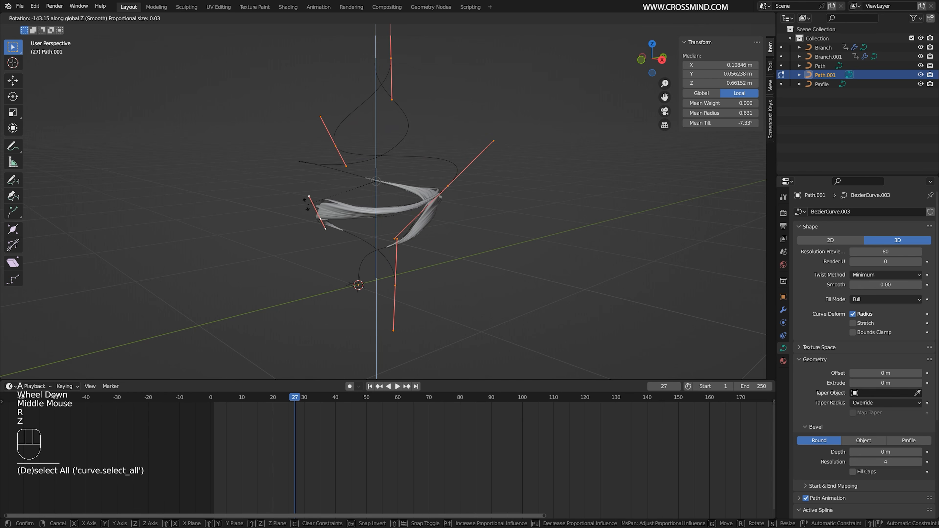
click(319, 201)
middle_drag(325, 216, 371, 231)
key(Tab)
- Scrub to frame 32 to compare both branches and shift all of Branch.001's keyframes 6 frames later
drag(236, 443, 246, 443)
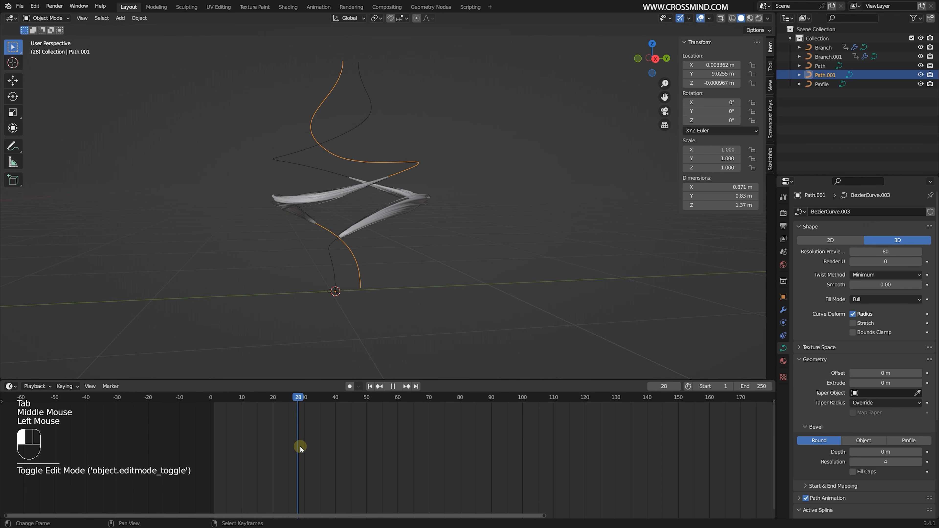
drag(321, 439, 312, 442)
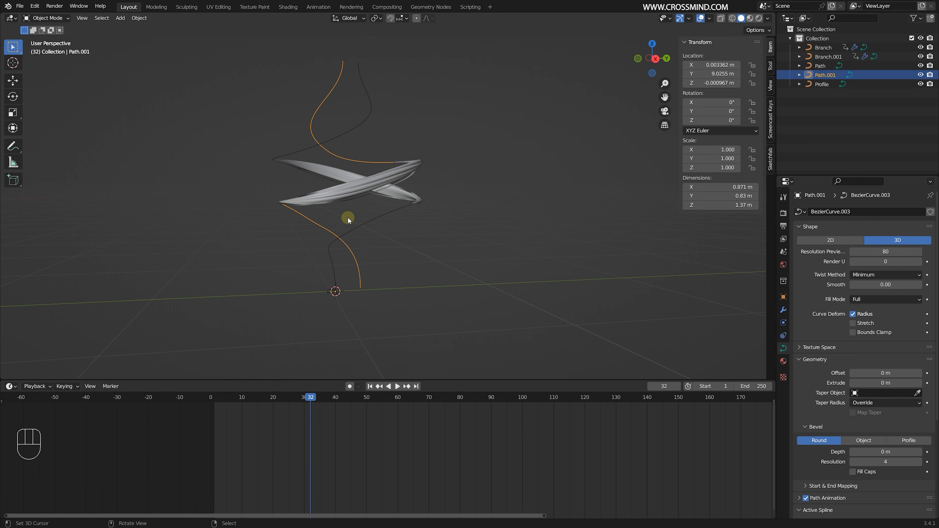
middle_drag(348, 220, 368, 210)
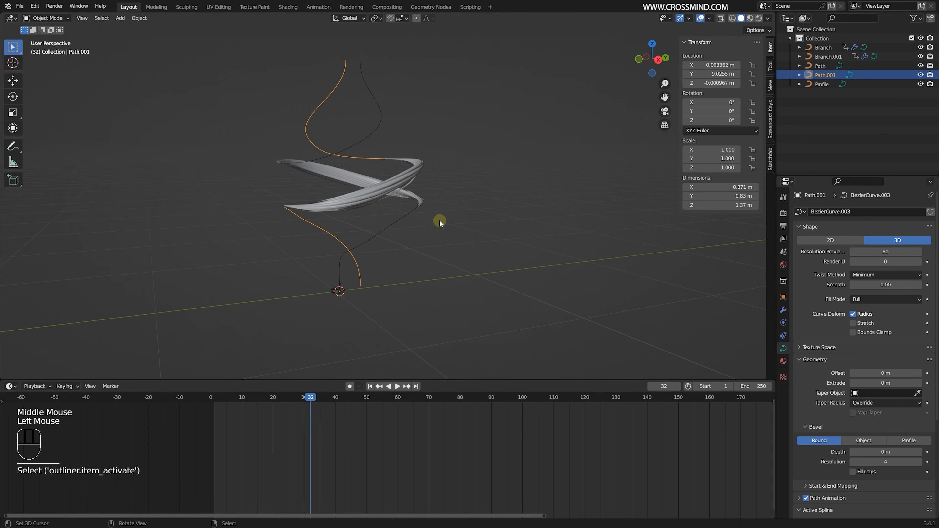
click(375, 205)
key(a)
key(g)
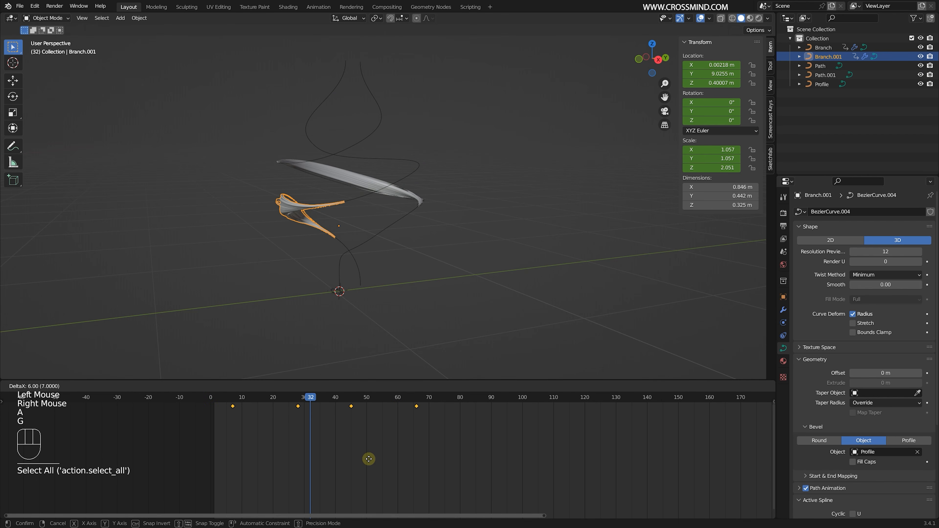
click(370, 459)
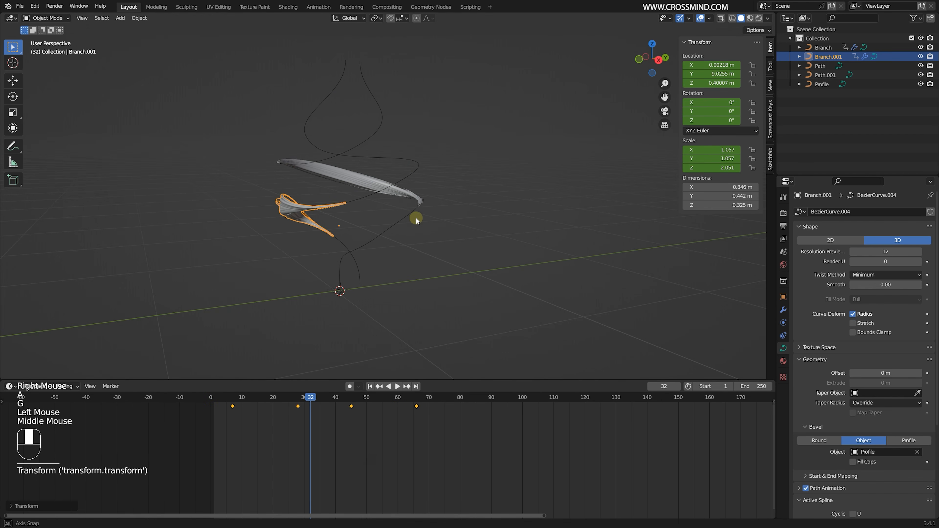
- Move Path.001's middle control point outward to widen that bend of the spiral
right_click(420, 167)
mouse_move(436, 196)
shift+middle_down()
mouse_move(451, 218)
mouse_move(432, 195)
shift+middle_up()
key(Tab)
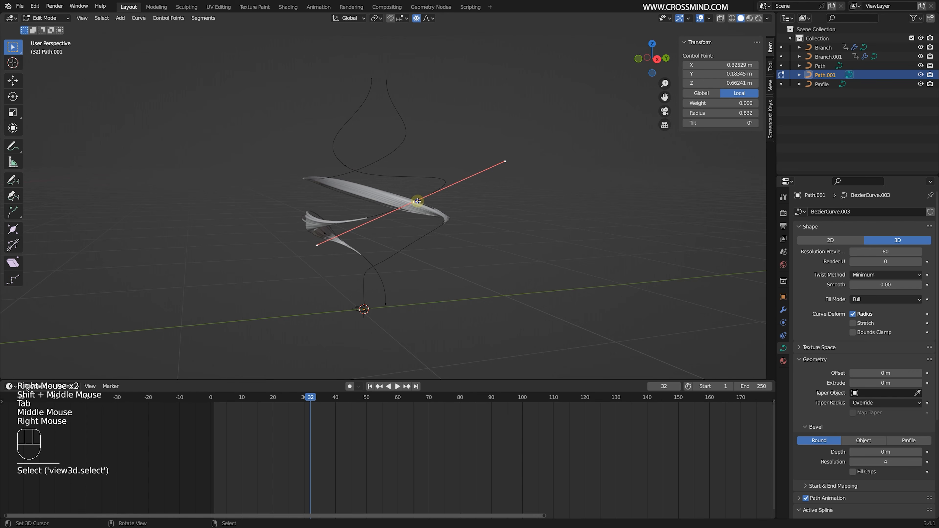
key(g)
click(444, 209)
right_click(468, 192)
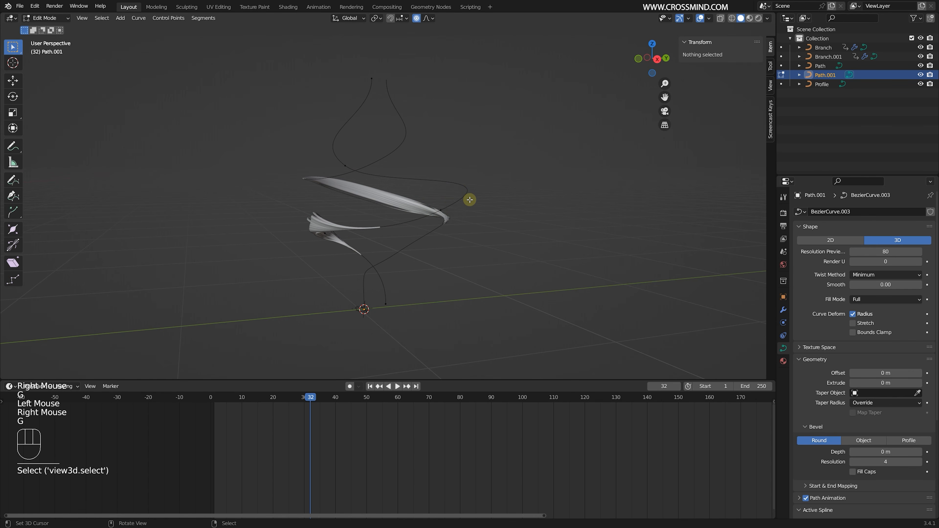
middle_drag(447, 214, 465, 195)
- Reposition the upper and lower bend control points of Path.001 to set its spiral apart from the original Path
right_click(348, 166)
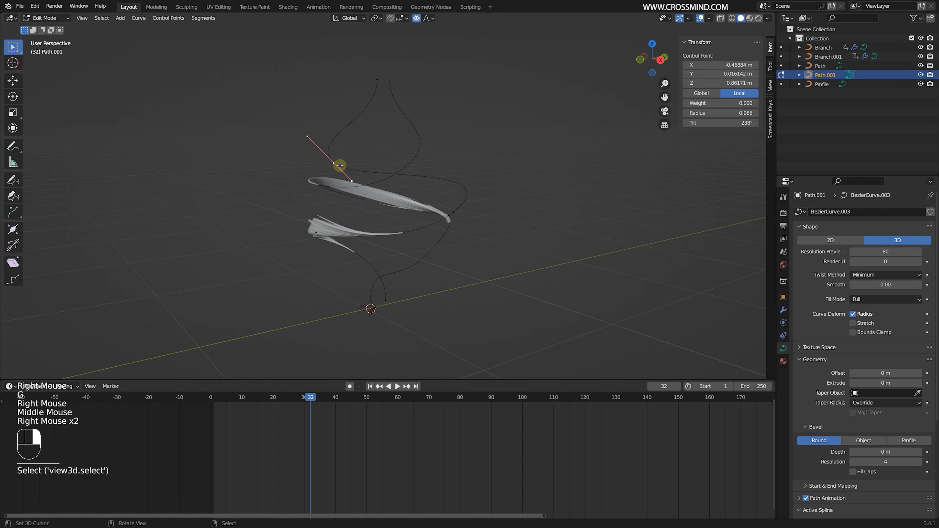
key(g)
click(377, 85)
middle_drag(392, 289, 334, 272)
right_click(312, 241)
key(g)
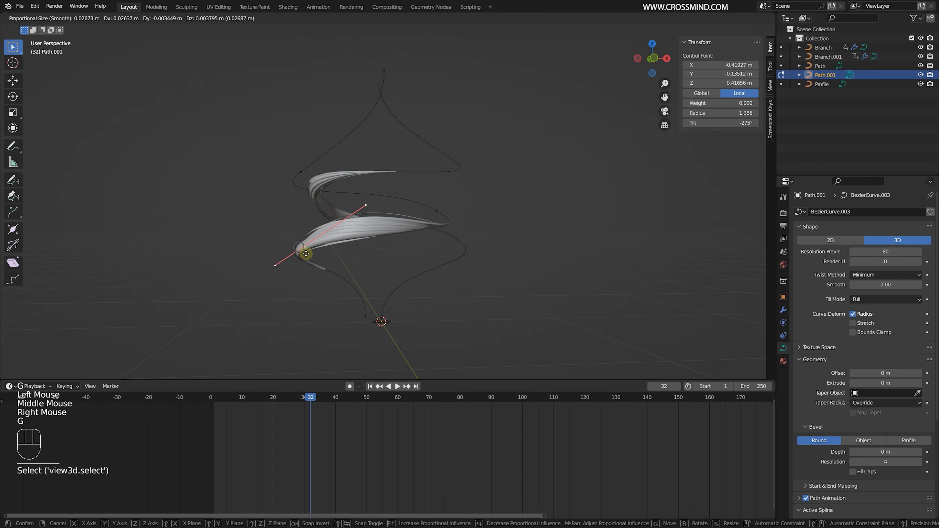
click(303, 254)
middle_drag(294, 235, 300, 226)
right_click(453, 173)
key(g)
click(458, 174)
- Rotate and scale the handles of Path.001's middle control point to smooth the bend, and finish editing the curve
right_click(336, 212)
key(r)
click(445, 220)
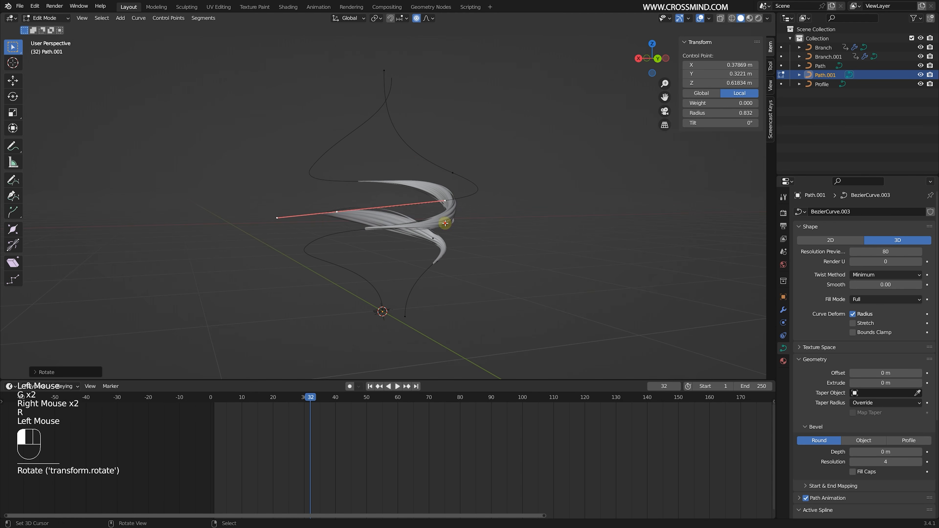
middle_drag(364, 217, 425, 220)
key(s)
click(462, 222)
key(Tab)
shift+middle_drag(366, 256, 447, 218)
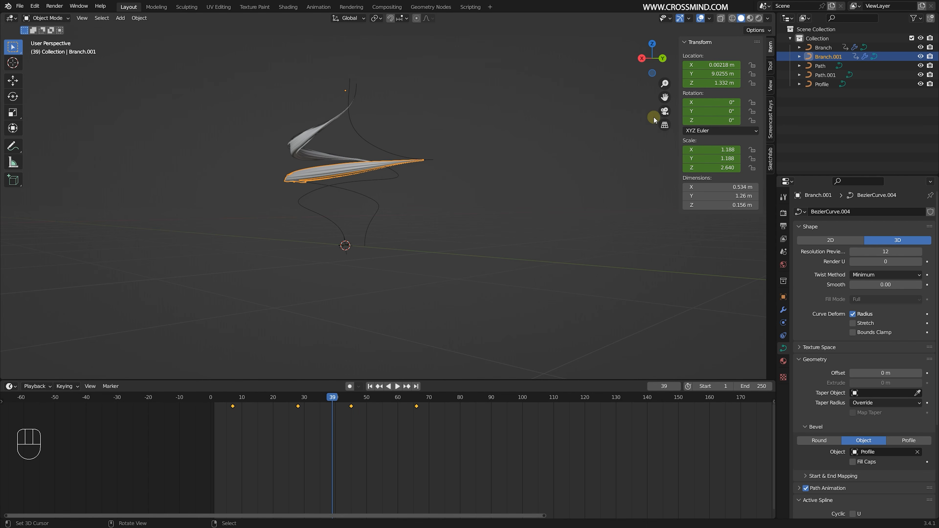
middle_drag(421, 181, 431, 174)
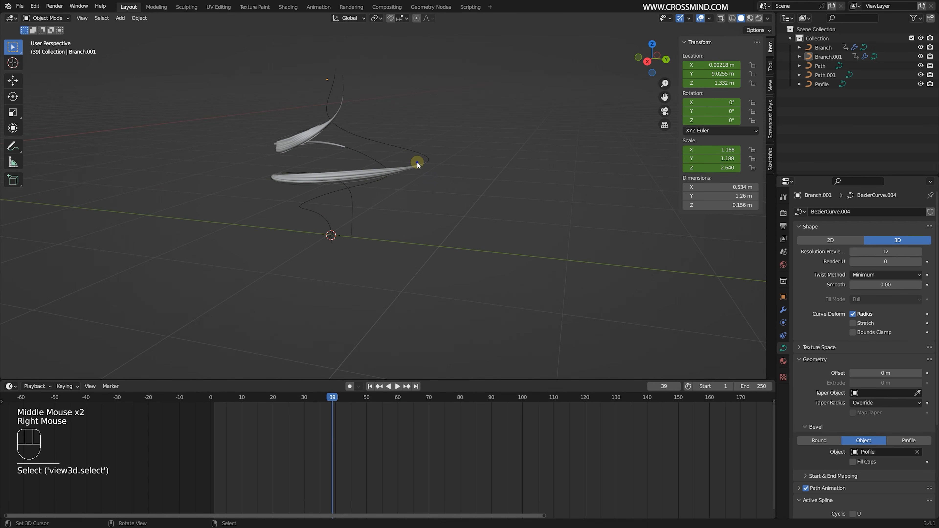
key(b)
drag(413, 155, 439, 174)
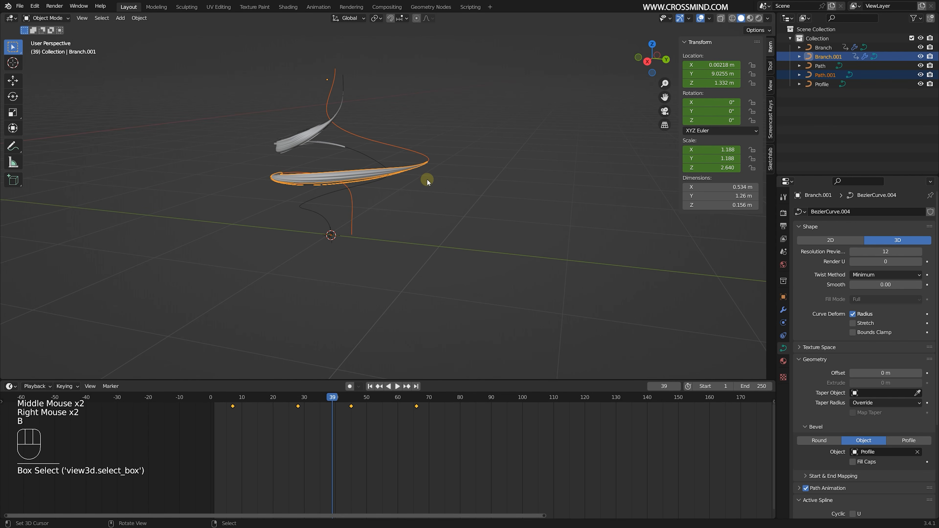
- At frame 39, duplicate the original Branch and Path again, leaving the new copies in place
middle_drag(335, 157, 342, 159)
right_click(322, 150)
drag(284, 157, 293, 157)
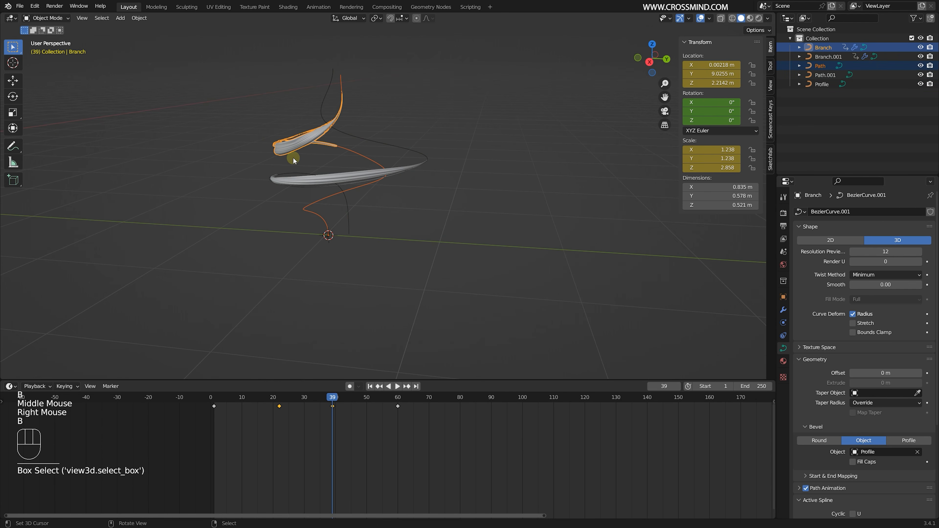
middle_drag(293, 158, 439, 172)
scroll(419, 163, up, 2)
key(shift+d)
right_click(452, 157)
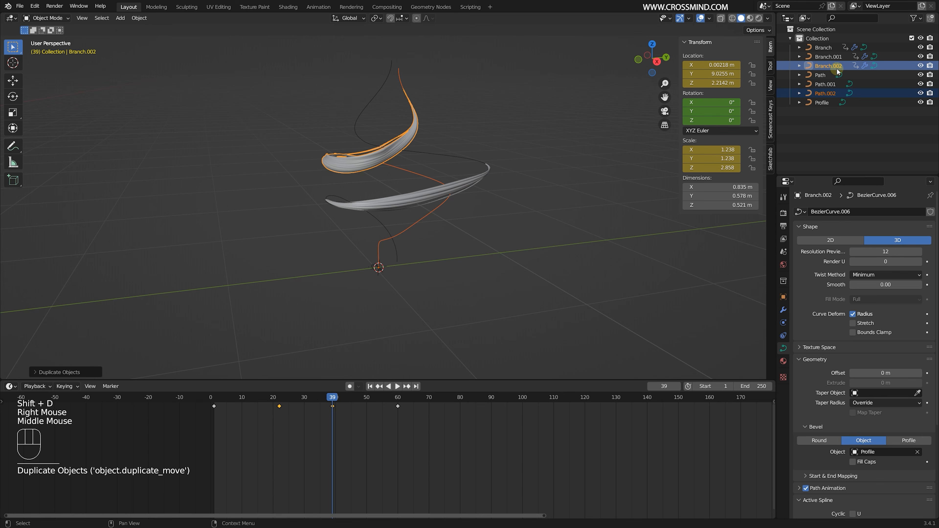
- Rotate all control points of Path.002 around global Z to offset it from the original Path
click(824, 94)
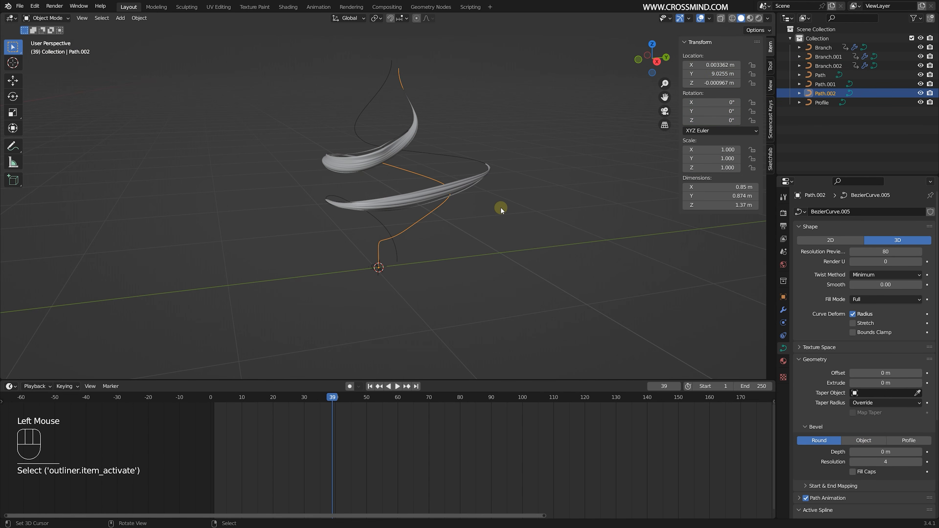
key(Tab)
mouse_move(502, 210)
middle_down()
mouse_move(438, 218)
mouse_move(495, 206)
middle_up()
key(r)
key(z)
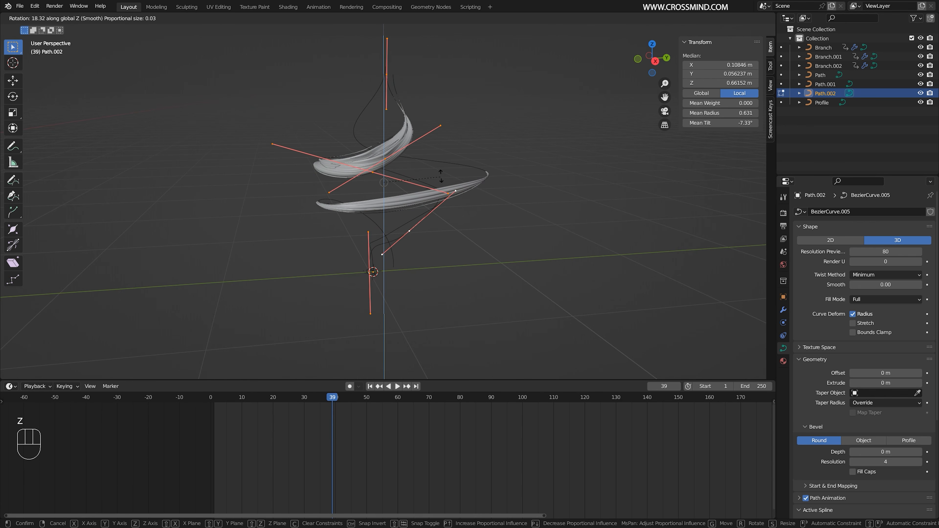
click(446, 153)
- Rotate Path.002's control points a little further around global Z to spread its branch away from the first
scroll(415, 174, up, 2)
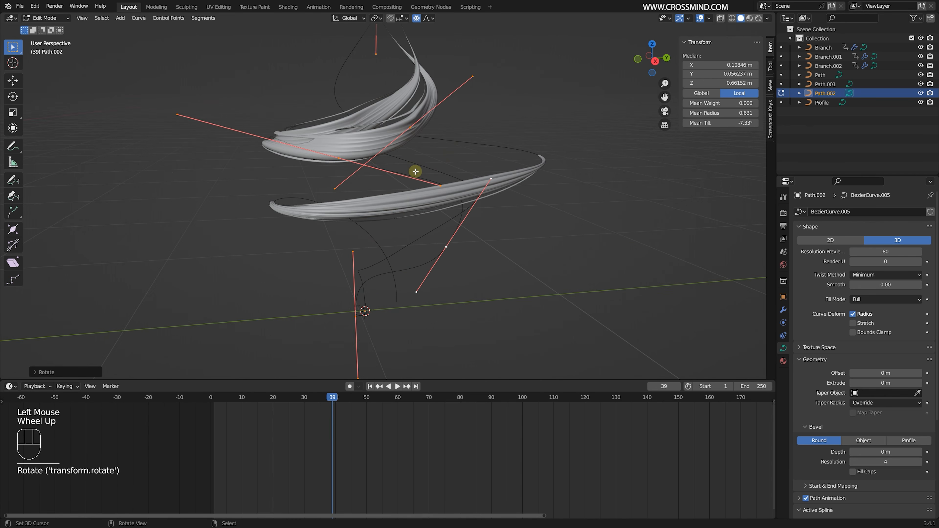
middle_drag(416, 174, 420, 132)
key(g)
right_click(420, 137)
key(r)
key(z)
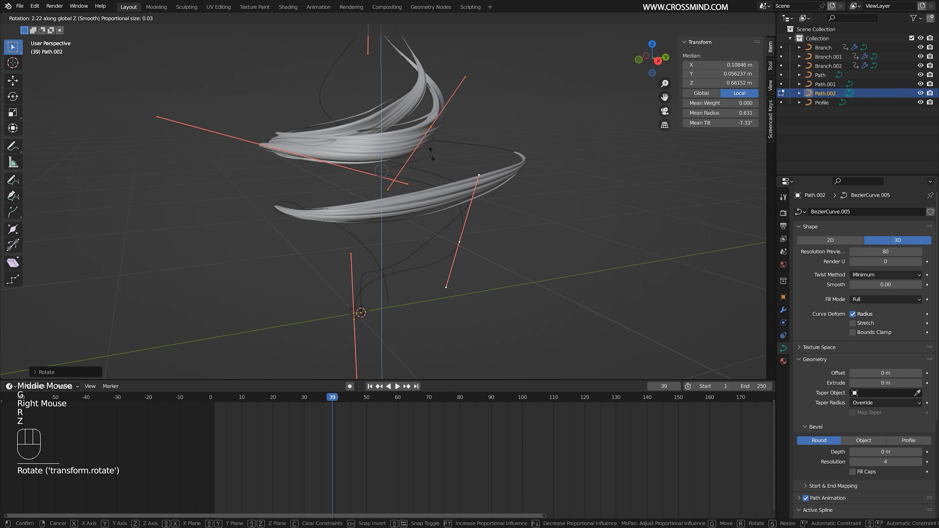
click(438, 131)
- Move the control point on Path.002's outer mid-height bend about 0.15 m along global X
right_click(241, 126)
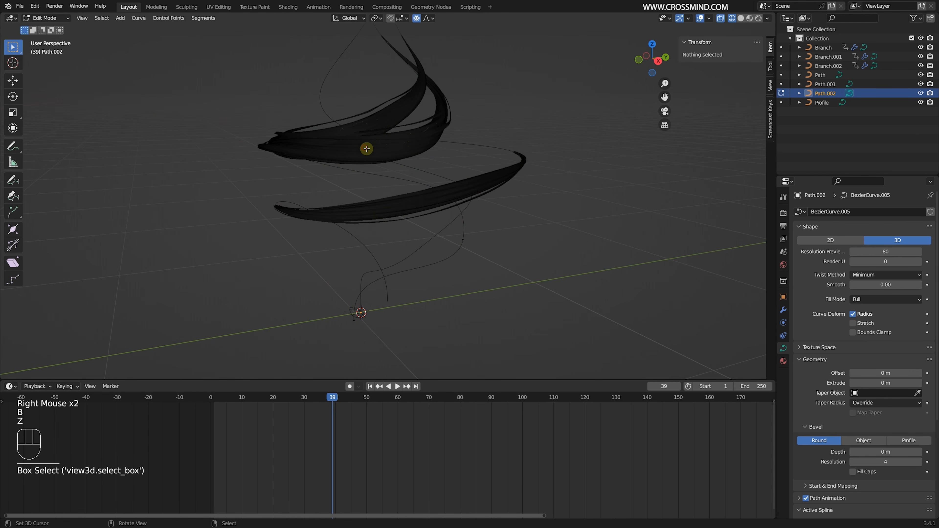
middle_drag(382, 174, 244, 132)
right_click(244, 132)
middle_drag(382, 176, 375, 152)
key(g)
key(y)
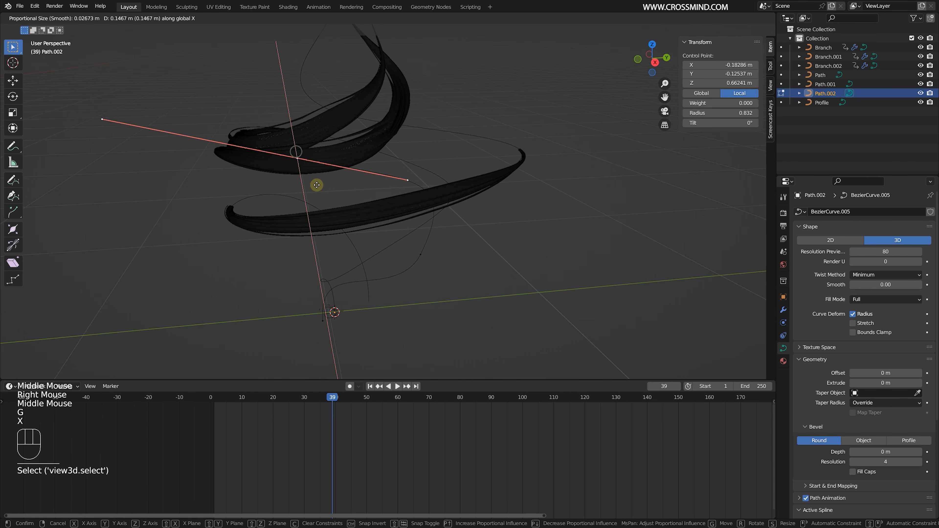
click(312, 186)
- Reposition Path.002's lower bend control point and rotate its handles to smooth the curve
key(z)
scroll(484, 191, down, 2)
middle_drag(484, 192, 549, 249)
key(g)
key(g)
click(448, 265)
middle_drag(385, 185, 518, 230)
key(s)
right_click(430, 231)
key(r)
click(471, 246)
- Move Path.002's mid-height bend control point along global Z and rotate its handles
key(g)
key(r)
click(524, 230)
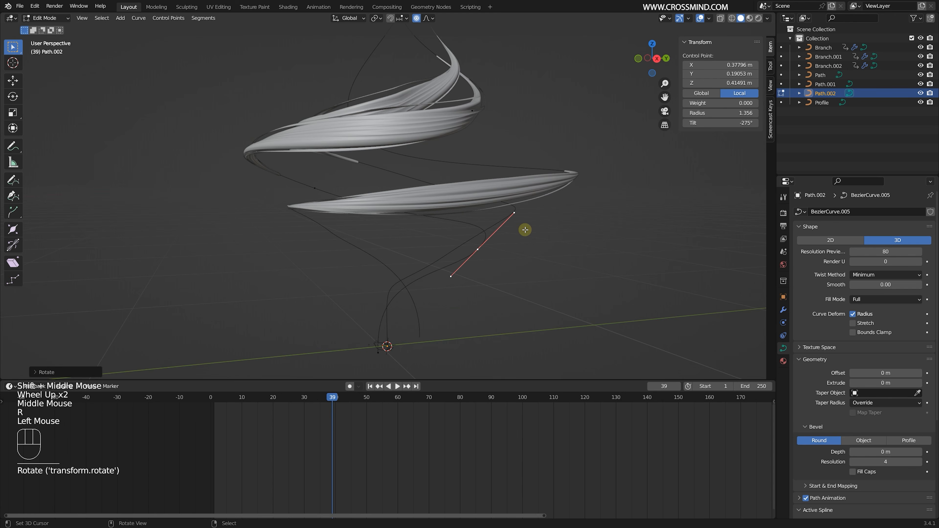
drag(296, 218, 333, 256)
- Box-select Path.002's two upper control points and move them along global Z
key(g)
key(z)
click(386, 224)
key(r)
click(490, 194)
key(b)
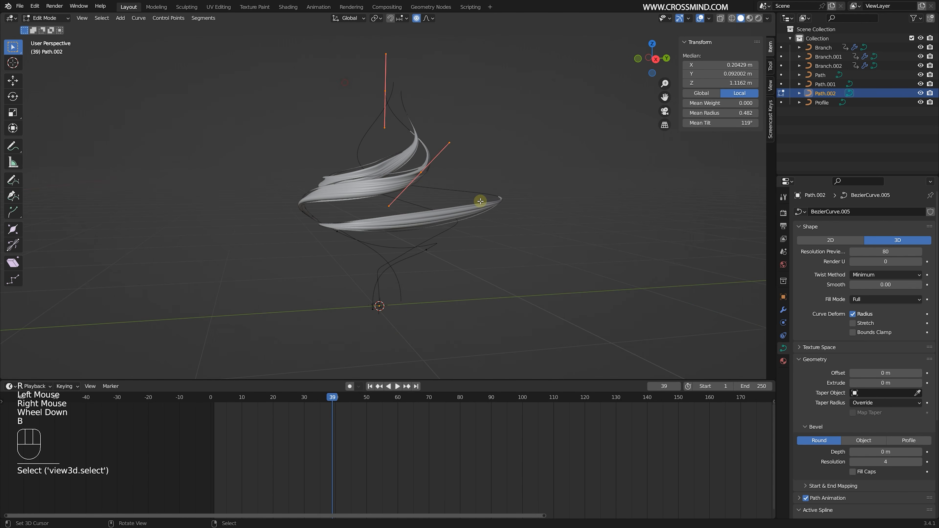
key(g)
key(z)
click(421, 200)
middle_drag(444, 170, 445, 200)
- Switch editing to Path.001, lengthen the handles of its outer bend control point and change their handle type
key(Tab)
right_click(482, 169)
key(Tab)
right_click(447, 209)
key(s)
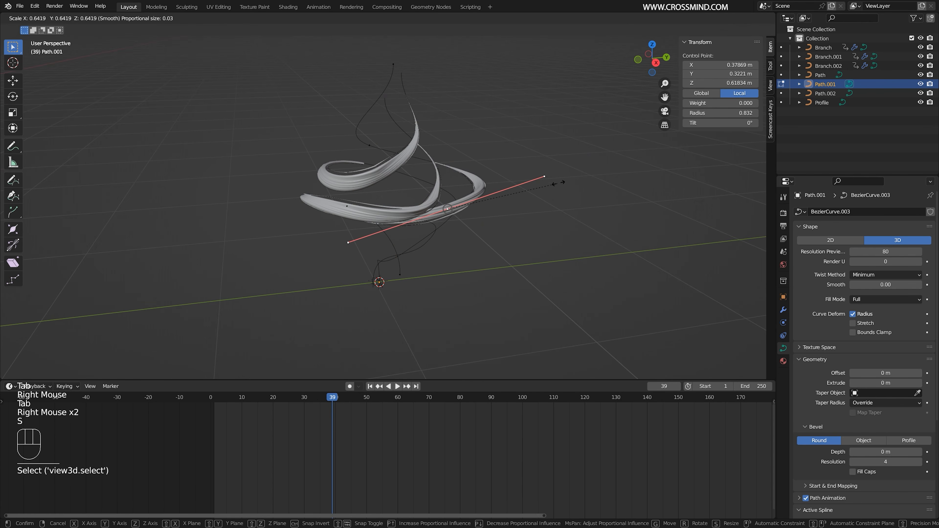
right_drag(543, 177, 591, 162)
key(s)
right_click(579, 177)
key(v)
key(s)
right_click(555, 193)
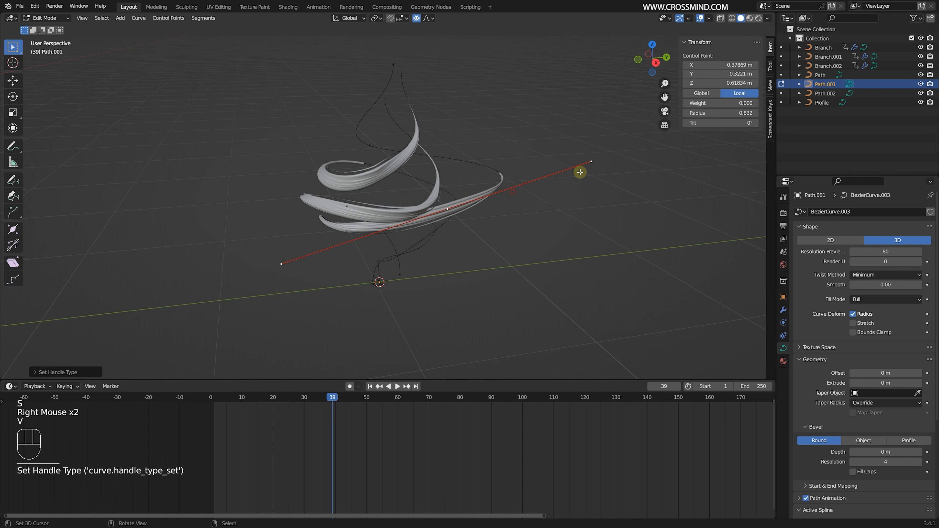
- Scale and reposition Path.001's outer bend control point, and finish editing the curve
right_click(448, 210)
key(s)
click(437, 212)
key(g)
click(417, 208)
key(Tab)
- Go to frame 42 and shift all of Branch.002's keyframes one frame earlier
drag(317, 435, 341, 435)
right_click(426, 162)
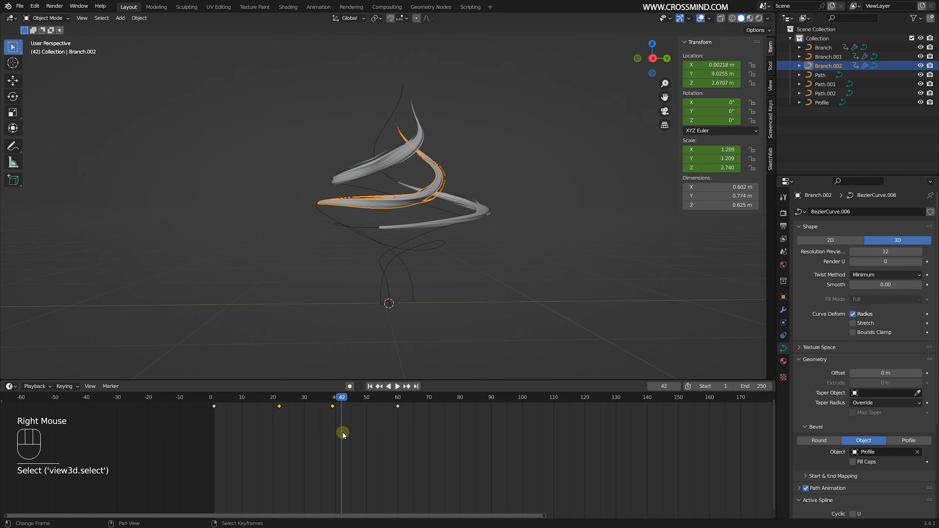
key(g)
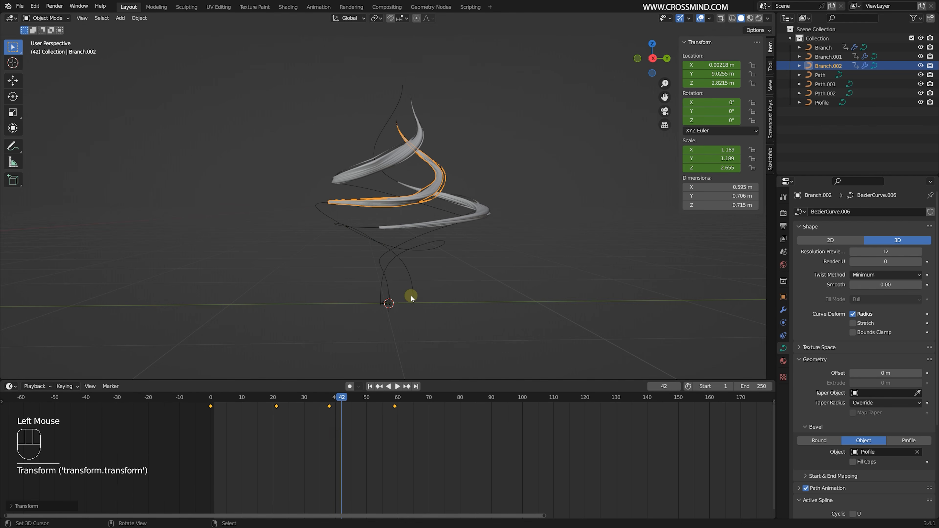
- Open Branch.002's curve for editing and show its Curve modifier settings
middle_drag(412, 298, 412, 297)
scroll(436, 208, up, 2)
right_click(509, 109)
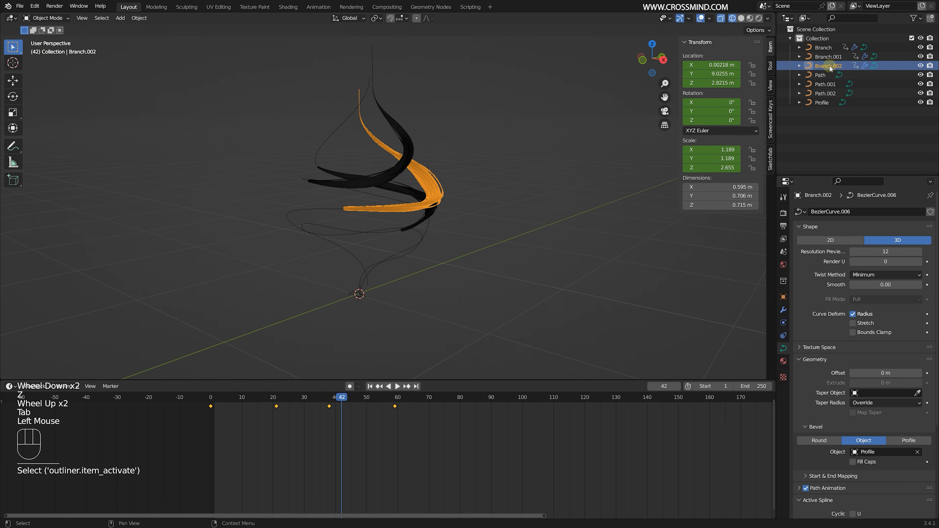
middle_drag(447, 224, 436, 222)
scroll(439, 221, down, 1)
key(Tab)
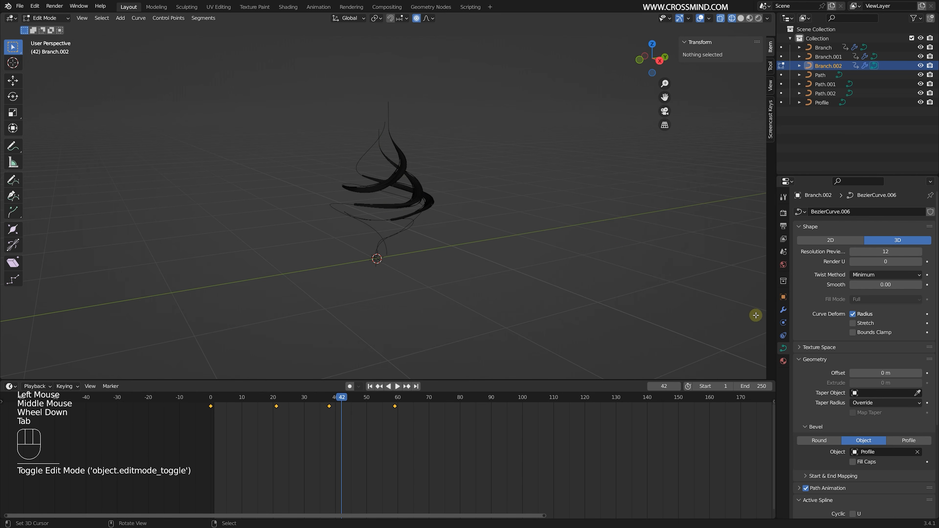
click(783, 308)
- Select all of Branch.002's control points and move them slightly along global X
middle_drag(407, 185, 410, 183)
scroll(415, 182, down, 3)
middle_drag(415, 183, 437, 180)
key(a)
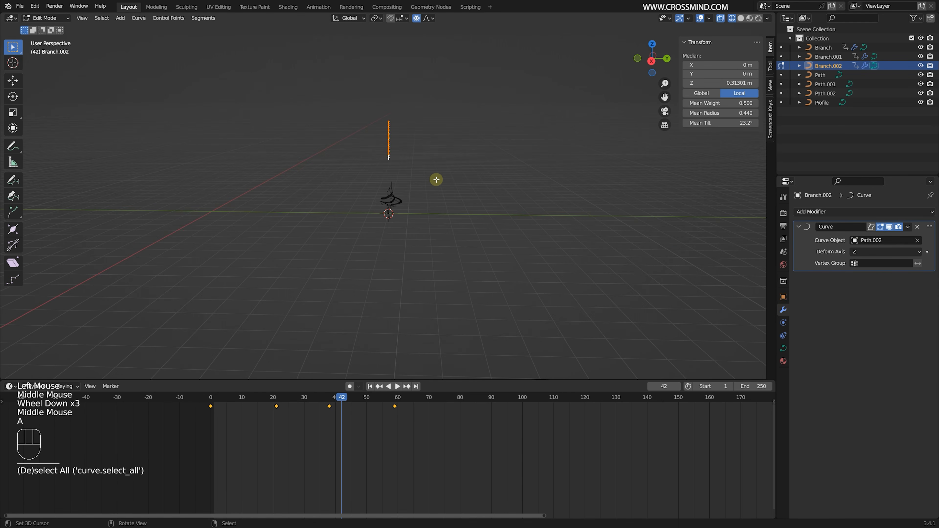
scroll(437, 148, up, 1)
key(z)
scroll(552, 162, down, 1)
scroll(553, 168, up, 3)
key(g)
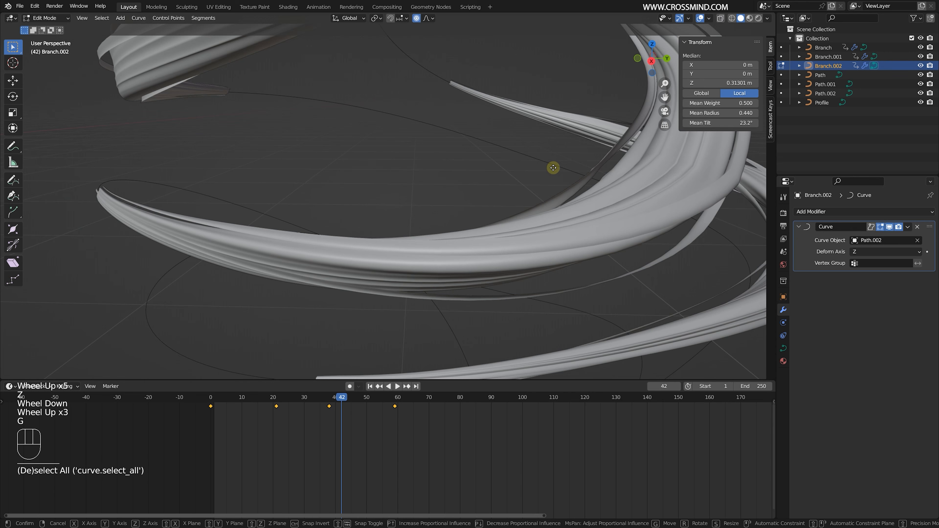
key(x)
right_click(499, 147)
scroll(488, 141, down, 2)
key(g)
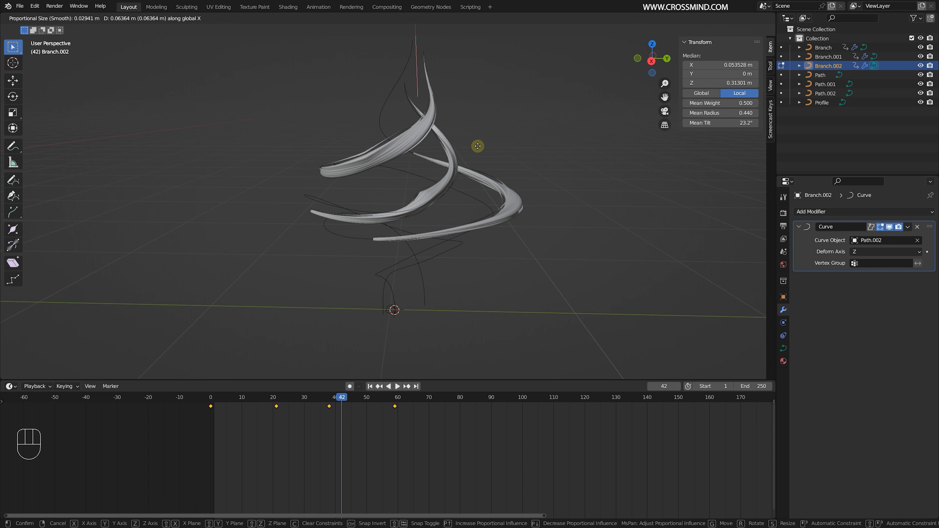
click(462, 147)
scroll(458, 151, up, 2)
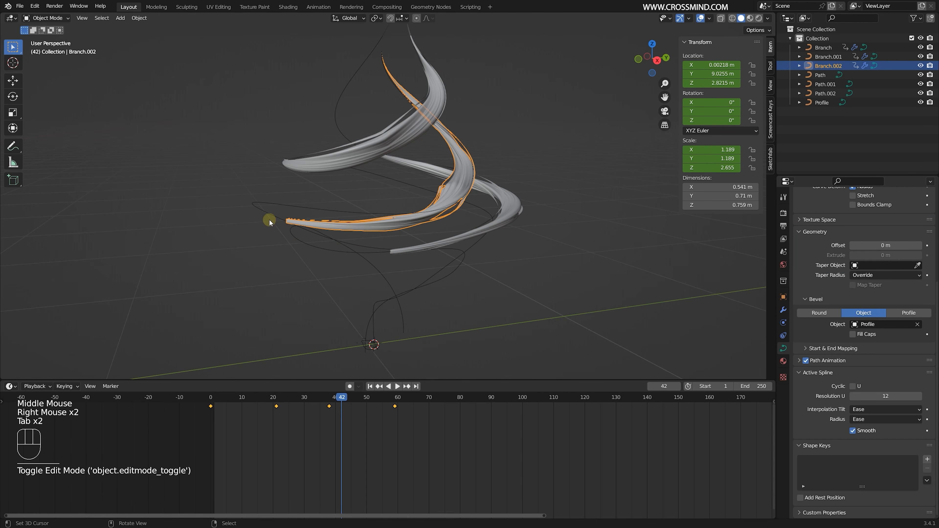
- Edit Path.002 and set the tilt of its upper bend control point to about 449°
right_click(293, 216)
key(Tab)
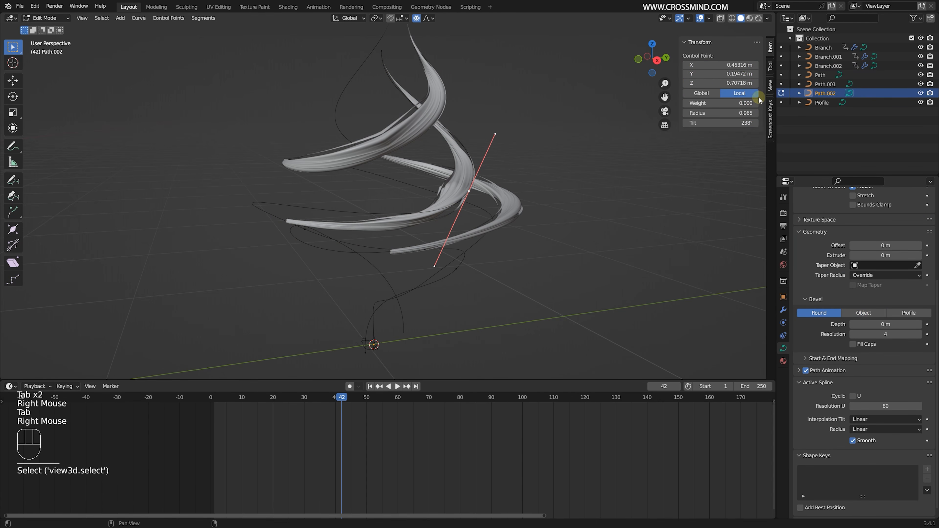
drag(720, 123, 755, 123)
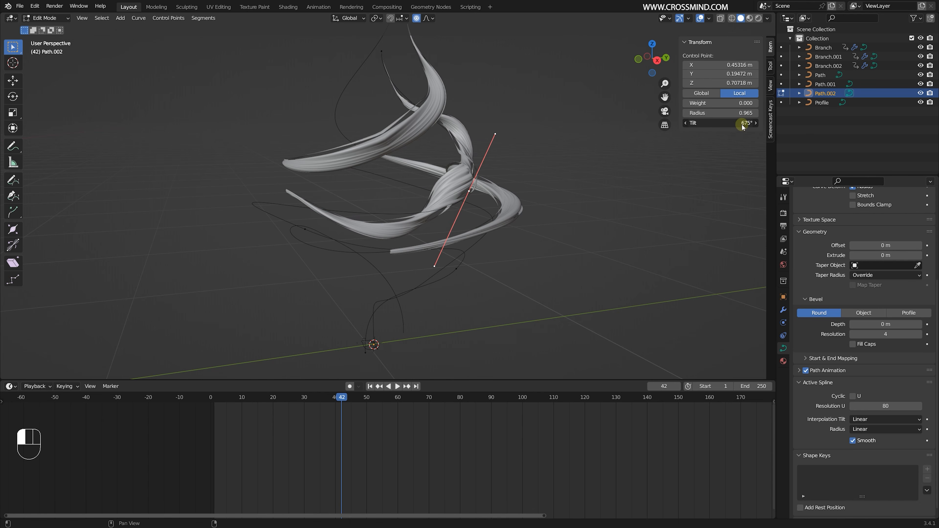
mouse_move(734, 122)
mouse_down()
mouse_move(720, 122)
mouse_move(730, 123)
mouse_up()
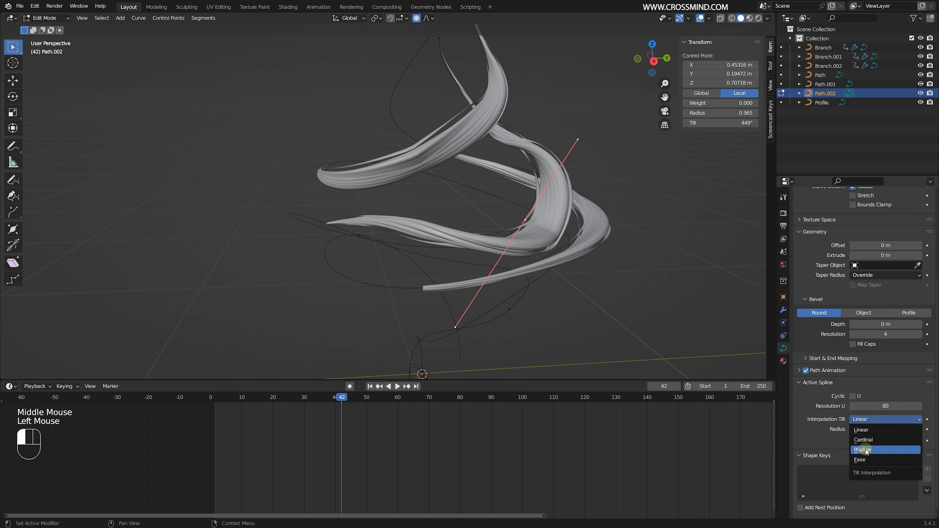
- Set Path.002's tilt and radius interpolation to BSpline and inspect the smoothed twist
click(867, 451)
key(Tab)
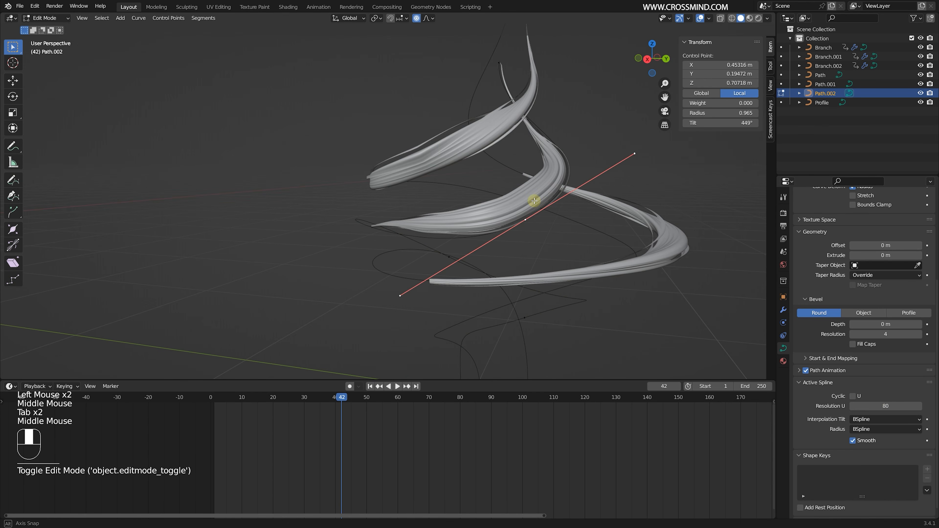
middle_drag(535, 204, 558, 207)
middle_drag(558, 207, 537, 213)
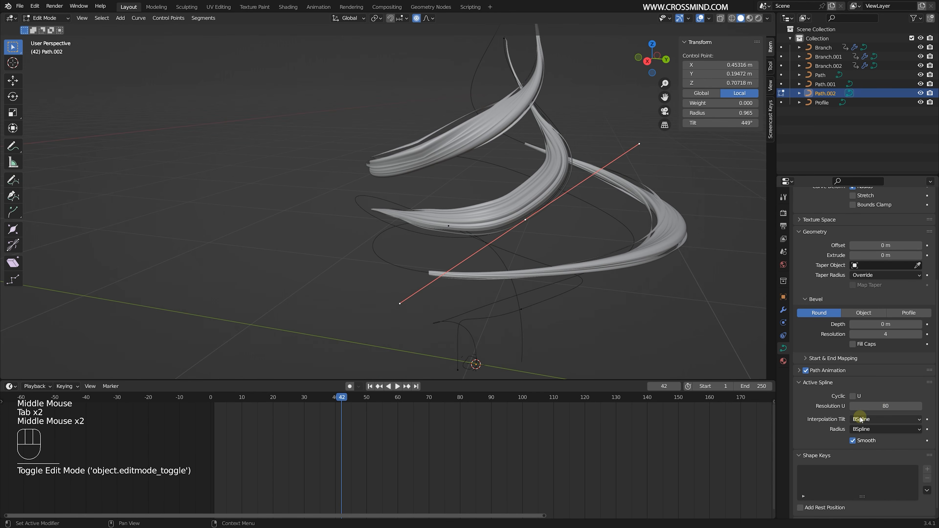
scroll(508, 153, down, 1)
middle_drag(507, 153, 495, 3)
scroll(475, 195, up, 1)
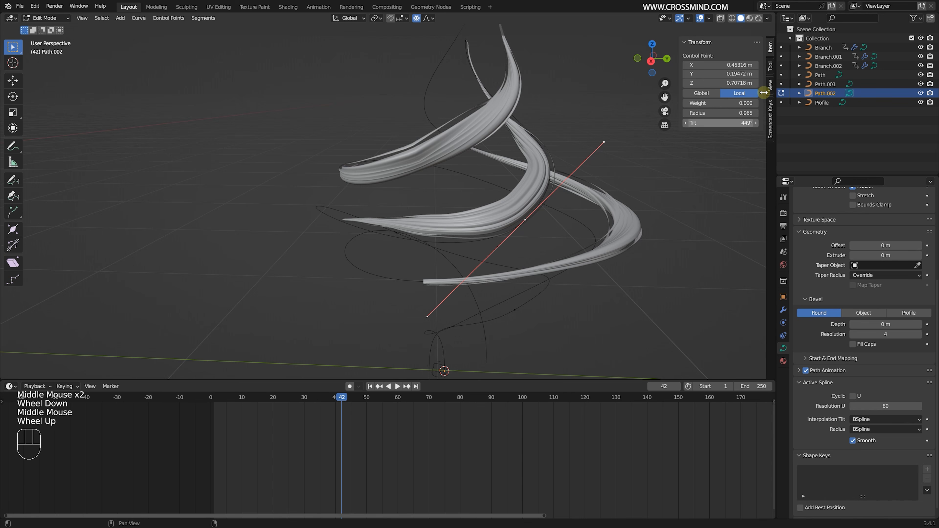
- Reselect Path.002's upper bend control point and lower its tilt
middle_drag(699, 171, 524, 212)
key(Tab)
key(Tab)
right_click(524, 222)
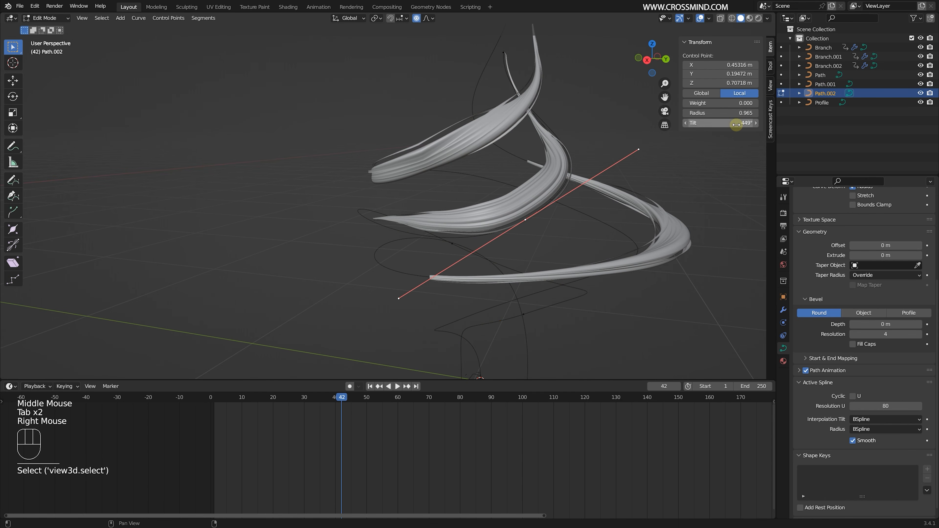
drag(720, 123, 672, 123)
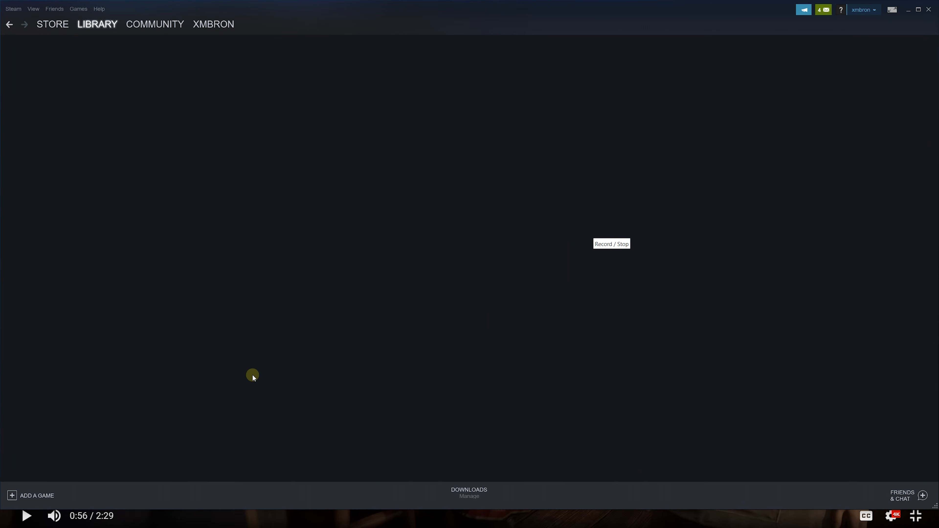
- Switch to the video player and resume the Hogwarts Legacy launch trailer
click(24, 516)
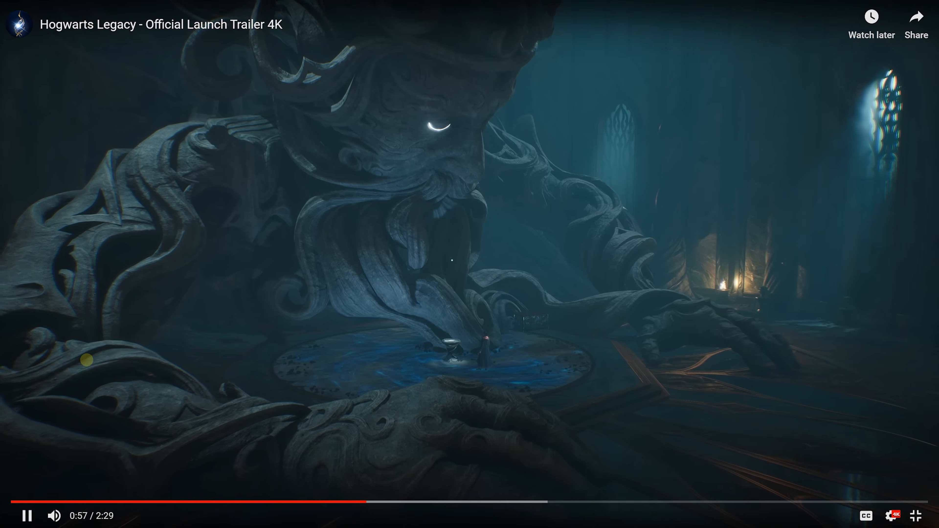
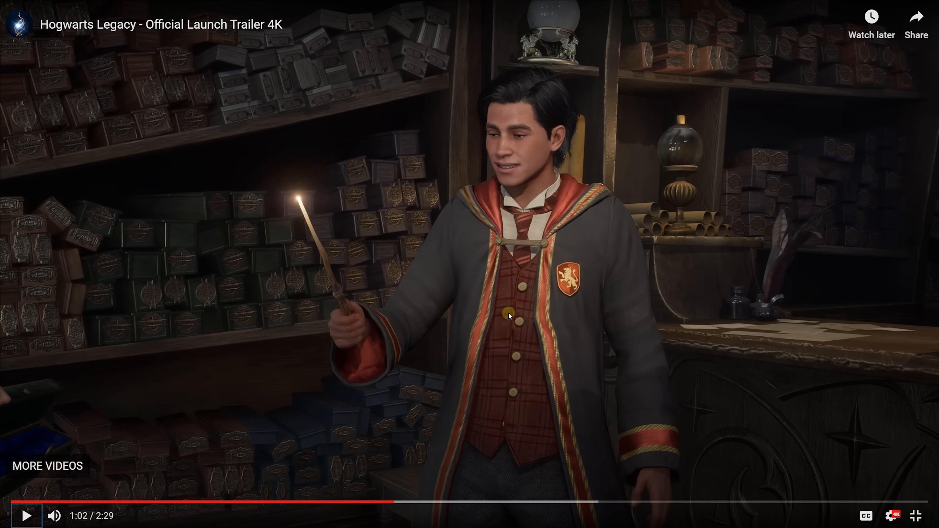
- Leave the trailer, switch back to Blender and rescale the selected curve's radius
key(Escape)
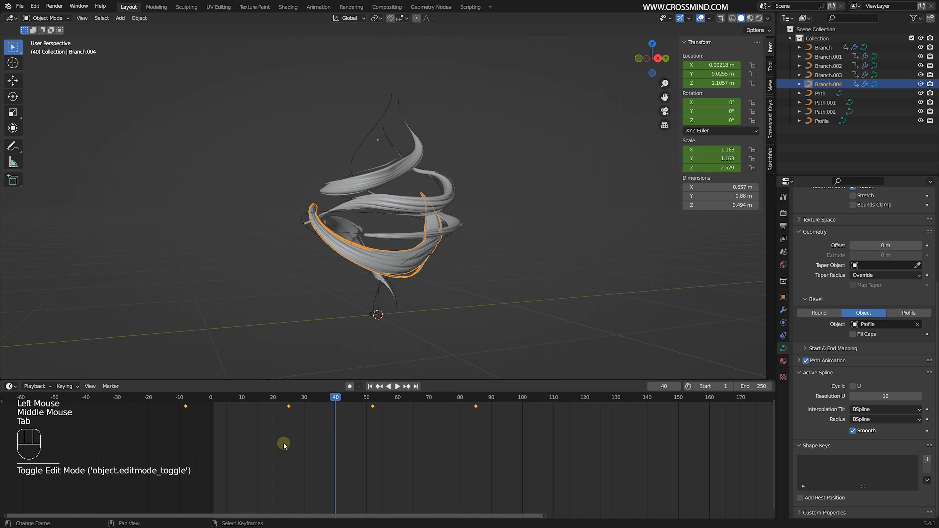
key(alt+s)
click(509, 201)
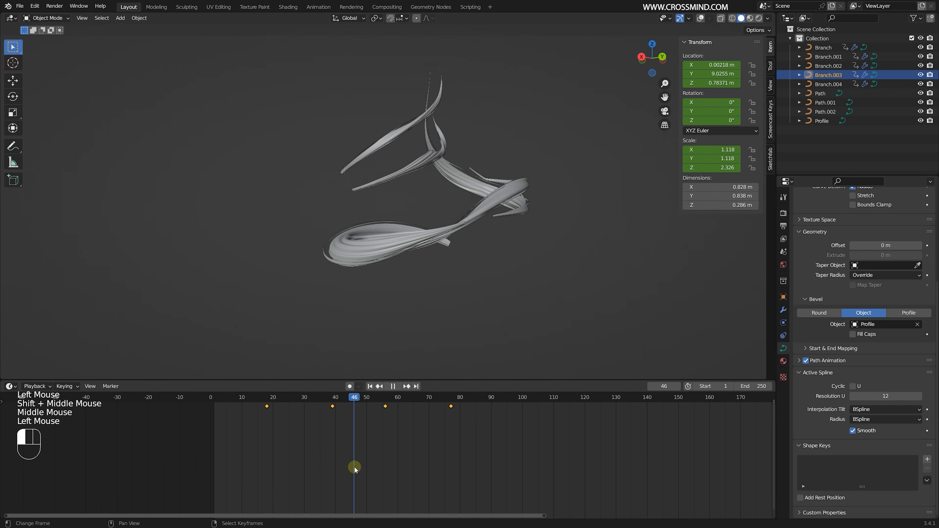
- Move all points of Branch.003 along Z and X, and rescale their radius
key(Tab)
key(a)
key(g)
key(z)
click(709, 126)
key(g)
key(x)
click(547, 246)
key(alt+s)
right_click(583, 256)
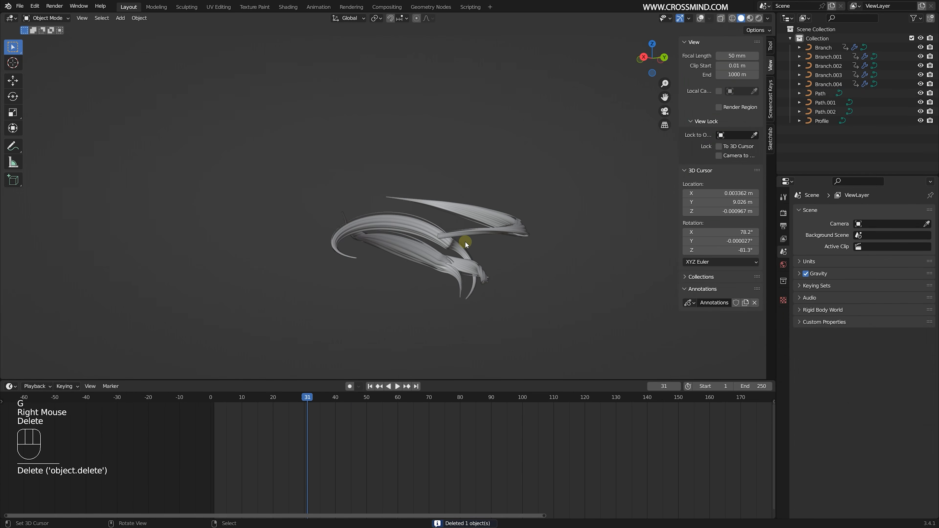
- Duplicate a branch and shift all points of the copy along X in Edit Mode
key(shift+d)
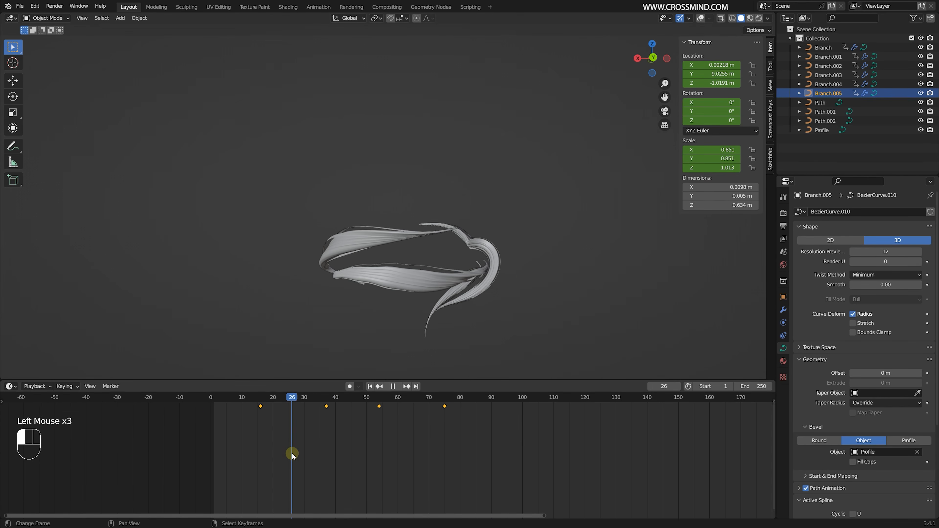
key(Tab)
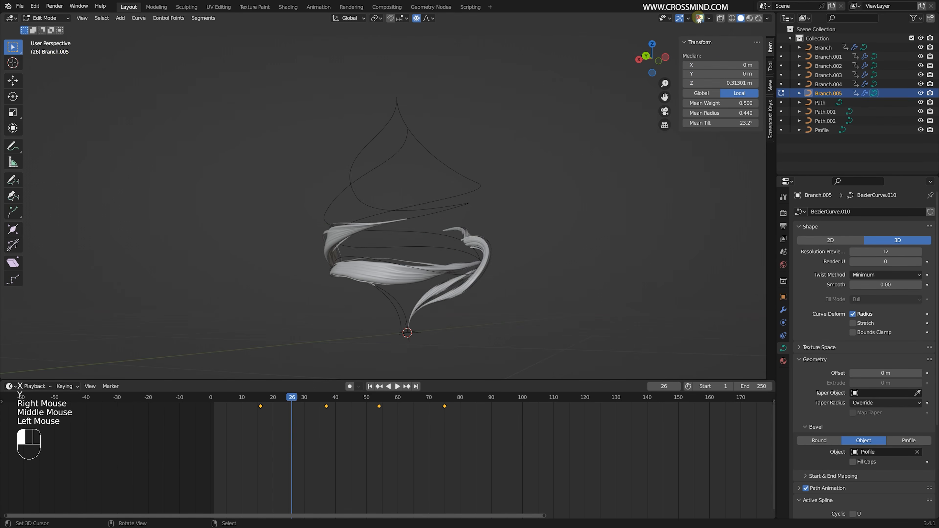
key(g)
key(x)
key(Tab)
key(Tab)
key(g)
key(x)
click(477, 287)
- Reduce the mean radius of Branch.005's points to about 0.21 and rotate them slightly
key(alt+s)
key(r)
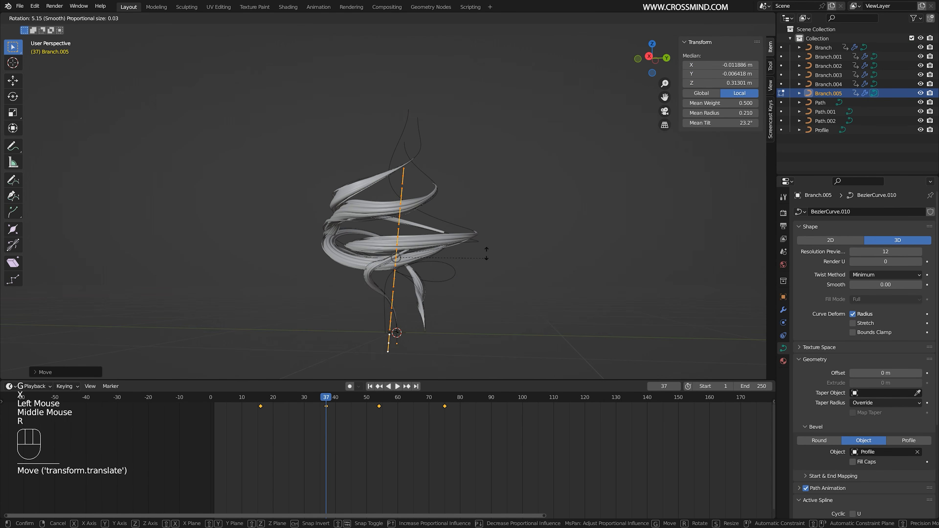
key(Tab)
drag(317, 437, 332, 438)
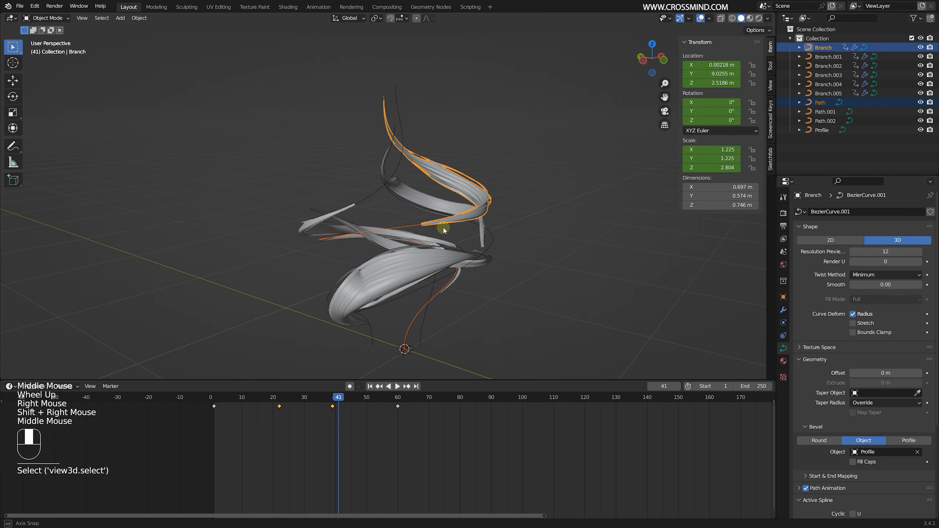
- Edit Path.003 and rotate, move and scale its control points to vary the path
key(Tab)
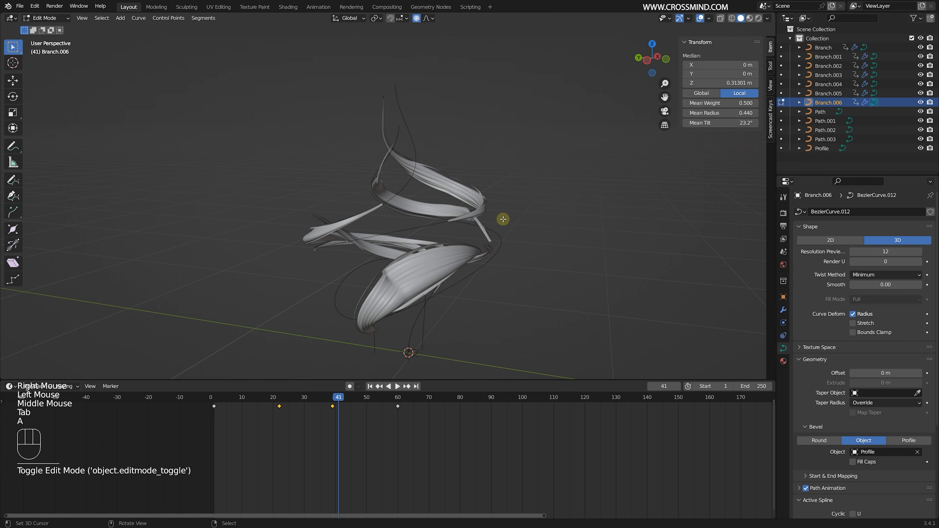
key(Tab)
click(826, 140)
key(Tab)
key(r)
key(s)
key(g)
key(s)
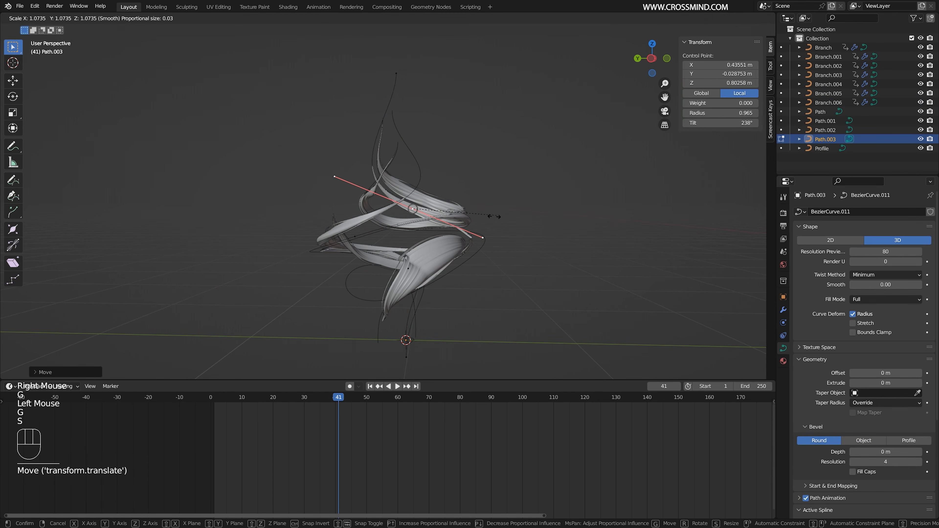
- Rotate and reposition further bends of Path.003, and rescale the radius of its branch
middle_drag(495, 216, 569, 256)
key(r)
key(g)
key(Tab)
key(alt+s)
key(Tab)
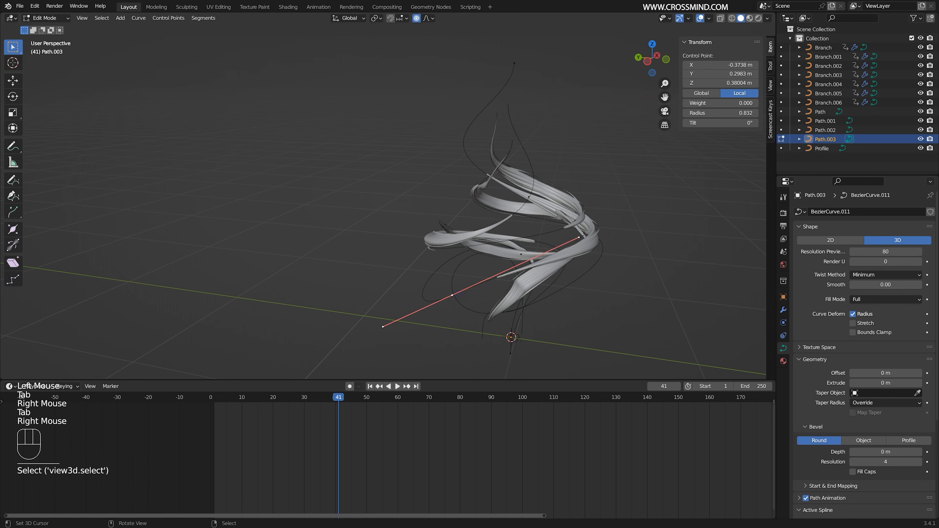
- Rescale the radius of the lower branch's points and scrub to frame 47 to check the shape
key(Tab)
right_click(556, 281)
key(Tab)
key(alt+s)
key(Tab)
drag(338, 398, 358, 398)
- Box-select and duplicate a group of branches and paths, and isolate the duplicated paths for editing
scroll(475, 198, down, 2)
middle_drag(490, 254, 470, 243)
key(b)
key(shift+d)
key(b)
key(Tab)
key(KP_Divide)
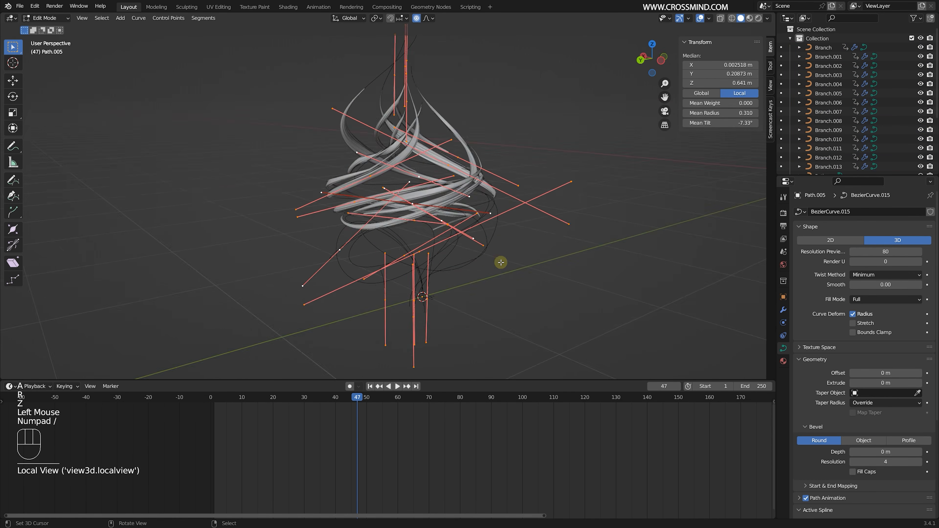
- Box-select the upper control points of the duplicated paths and move them along Z
right_click(423, 156)
key(b)
drag(371, 68, 459, 144)
key(g)
key(z)
key(Tab)
- Shift the keyframes of Branch.007 through Branch.013 about 10 frames later
click(831, 112)
shift+click(830, 137)
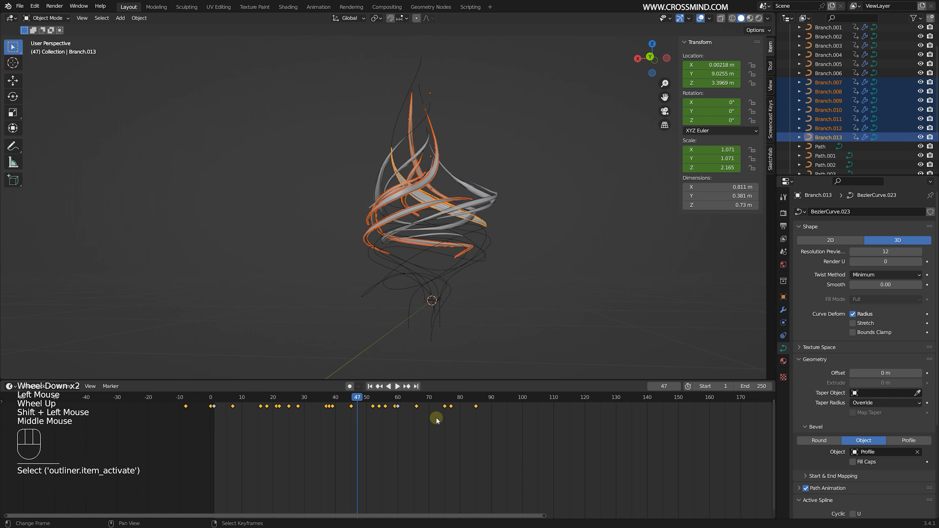
key(g)
mouse_move(446, 283)
middle_down()
mouse_move(438, 293)
mouse_move(450, 267)
middle_up()
drag(358, 457, 367, 458)
middle_drag(470, 237, 497, 242)
drag(367, 440, 356, 439)
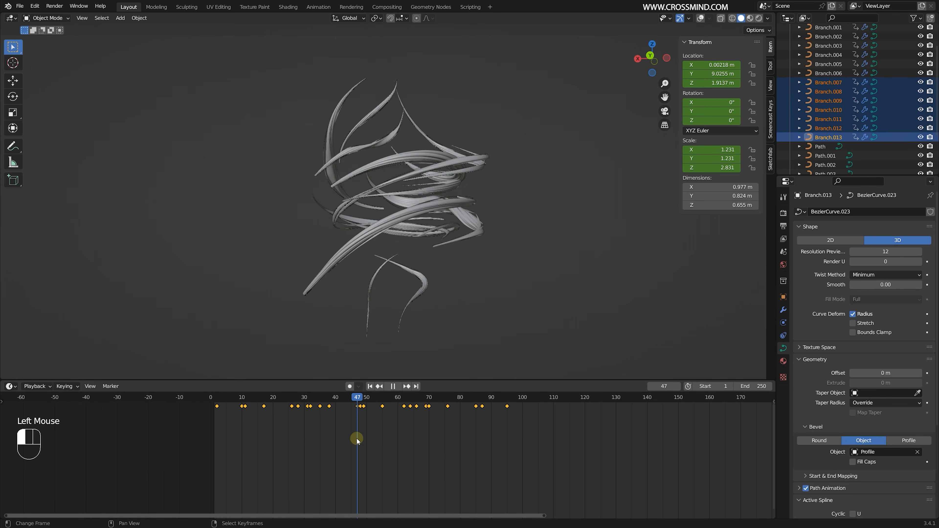
- Rescale the radius of the lower branch and reposition control points on Path.007
right_click(420, 280)
key(Tab)
right_click(426, 270)
key(Tab)
key(alt+s)
key(g)
key(Tab)
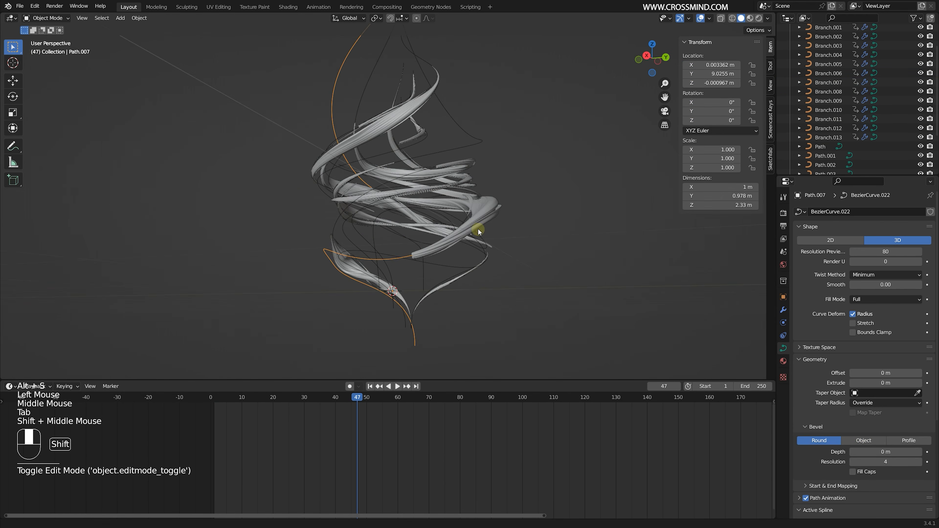
- Save the file and scrub forward through the branch animation
middle_drag(479, 231, 463, 237)
key(ctrl+s)
scroll(294, 441, down, 1)
drag(357, 440, 400, 440)
- Duplicate a lower branch and reposition all points of the copy
right_click(370, 267)
key(shift+d)
key(a)
key(g)
key(Tab)
key(g)
key(g)
click(526, 270)
- Change the mean tilt of the duplicated branch's points and scrub the timeline to check the twist
drag(721, 122, 666, 122)
key(Tab)
key(Tab)
middle_drag(488, 237, 500, 237)
drag(312, 451, 362, 419)
scroll(458, 160, down, 1)
- Try another duplicate branch with its points' mean radius scaled to about 1.63 and repositioned
key(Tab)
right_click(457, 181)
key(shift+d)
key(Tab)
key(alt+s)
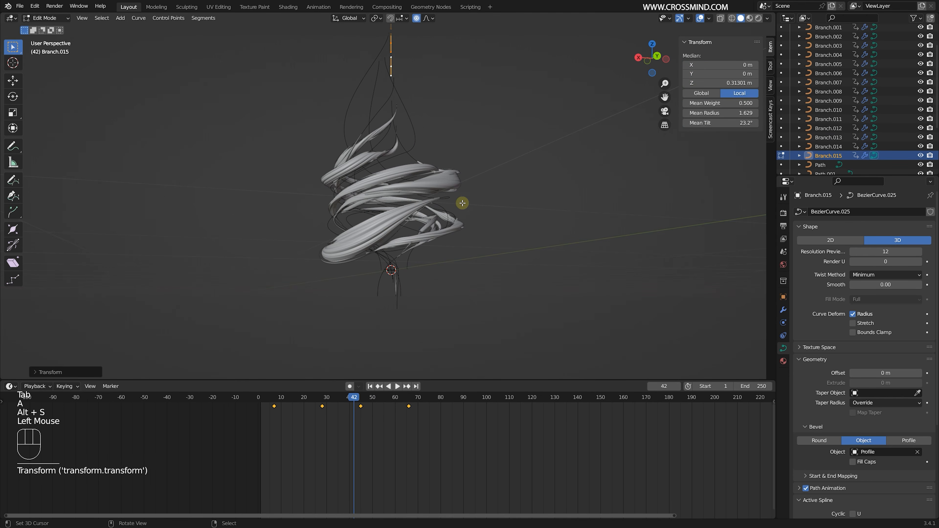
key(g)
middle_drag(463, 202, 445, 189)
key(Tab)
- Hide the viewport overlays and save the file
scroll(445, 188, up, 2)
mouse_move(481, 436)
mouse_down()
mouse_move(508, 437)
mouse_move(452, 451)
mouse_move(488, 450)
mouse_up()
click(701, 18)
key(g)
key(ctrl+s)
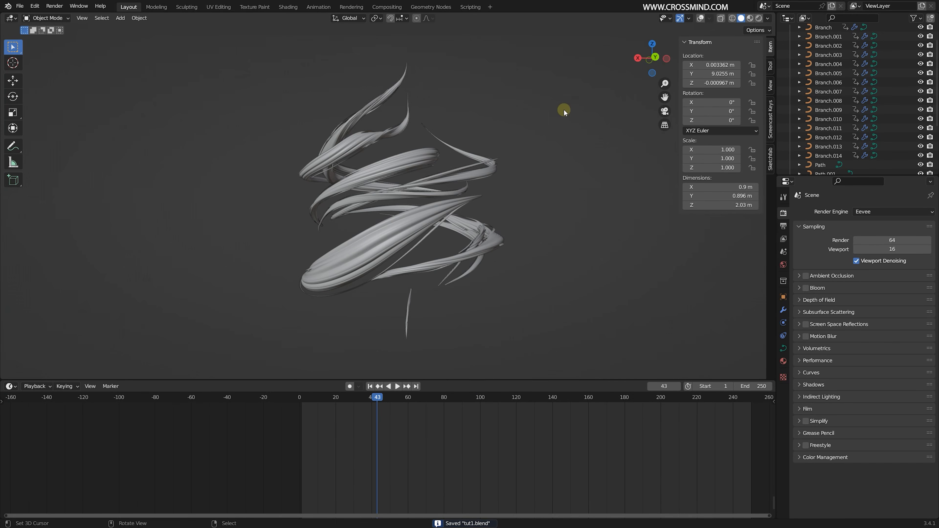
- Examine the overlapping branches from several angles at frame 39, selecting individual ones such as Branch.006
shift+middle_drag(487, 232, 481, 224)
drag(305, 462, 370, 448)
middle_drag(533, 195, 464, 200)
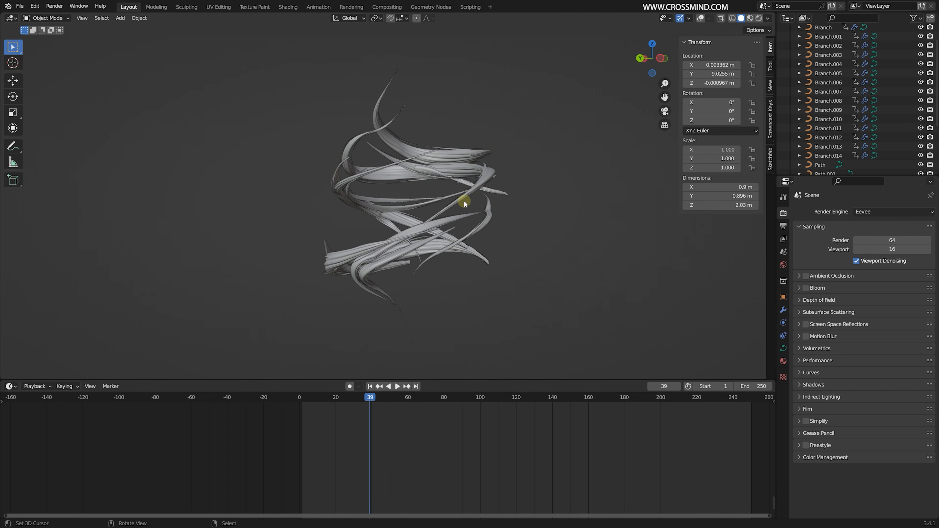
middle_drag(477, 159, 448, 230)
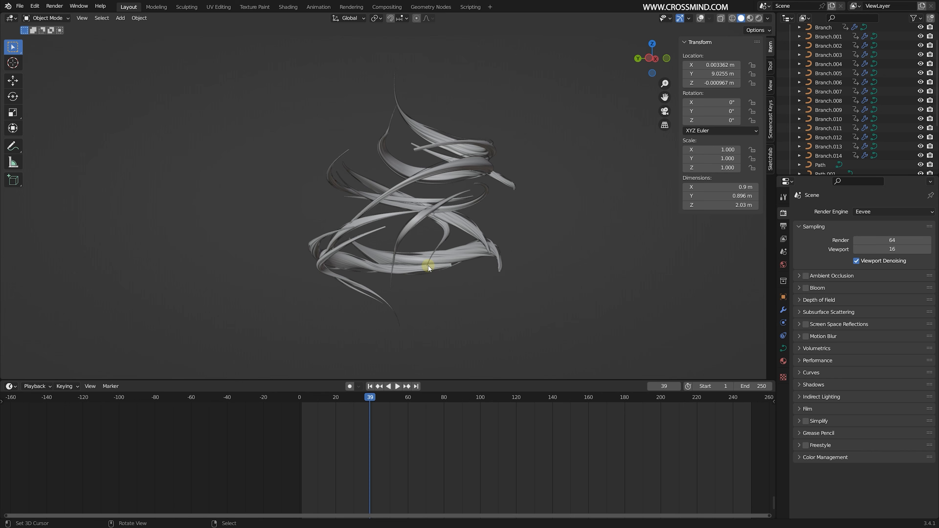
click(468, 164)
ctrl+middle_drag(415, 443, 393, 486)
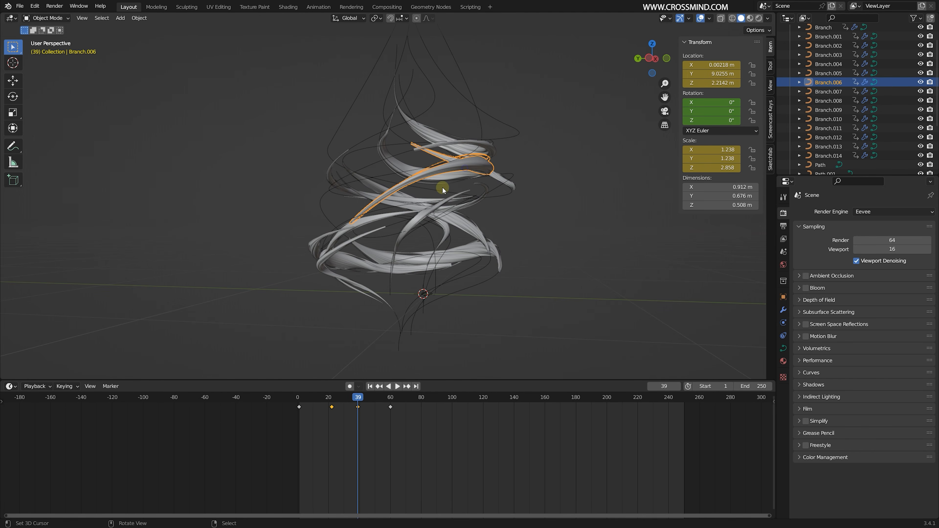
right_click(465, 261)
mouse_move(458, 284)
middle_down()
mouse_move(472, 274)
mouse_move(463, 280)
middle_up()
right_click(473, 234)
middle_drag(483, 208, 525, 207)
click(703, 18)
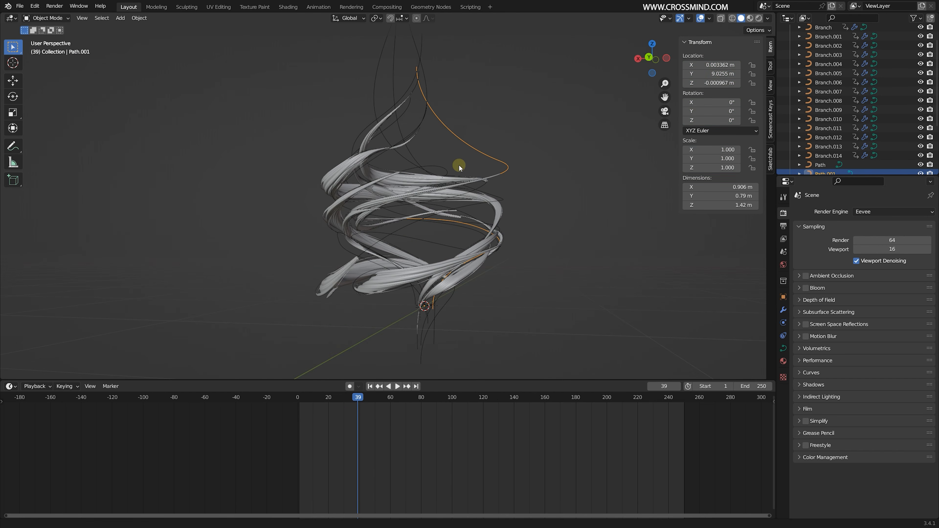
middle_drag(459, 165, 424, 172)
- Move the selected upper curve upward along Z
right_click(392, 185)
key(g)
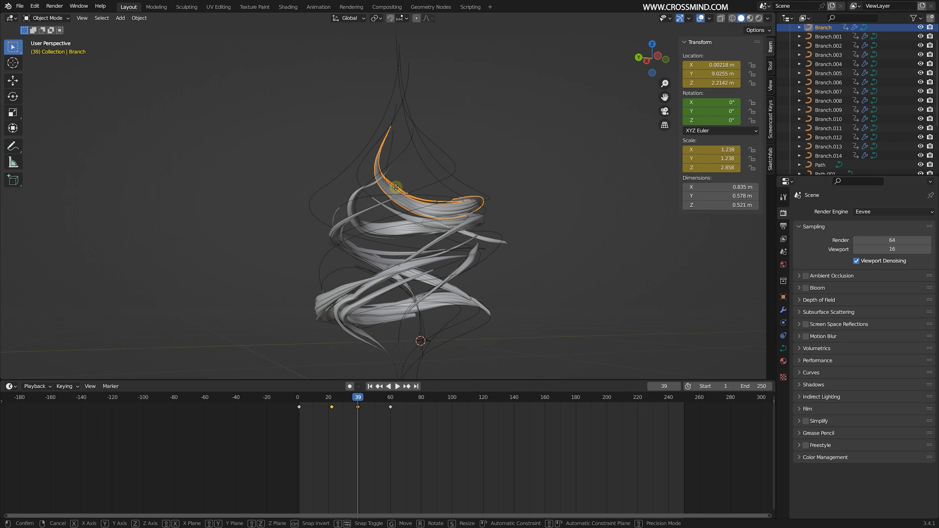
key(z)
click(392, 153)
middle_drag(492, 201, 420, 219)
- Scrub through the animation and examine the spiral of branches and their paths from several angles
right_click(468, 157)
right_click(448, 165)
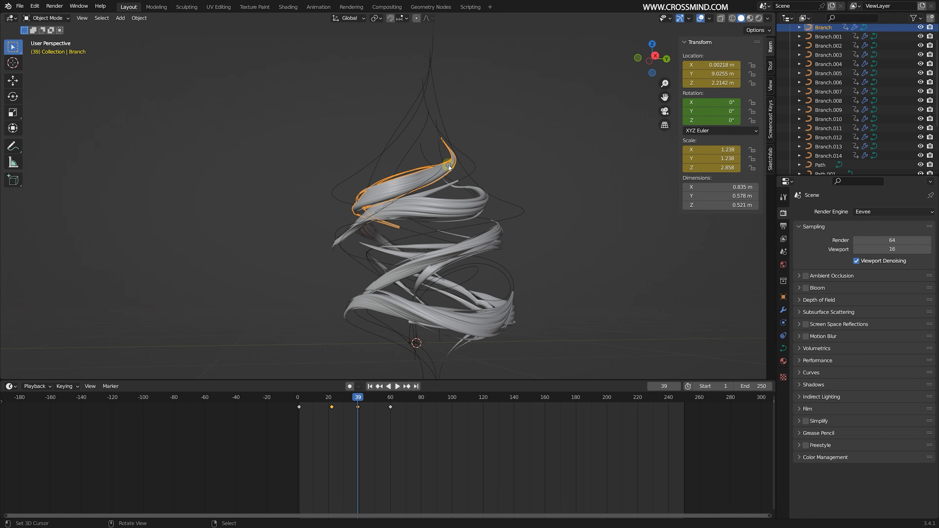
key(g)
right_click(381, 443)
drag(344, 450, 373, 450)
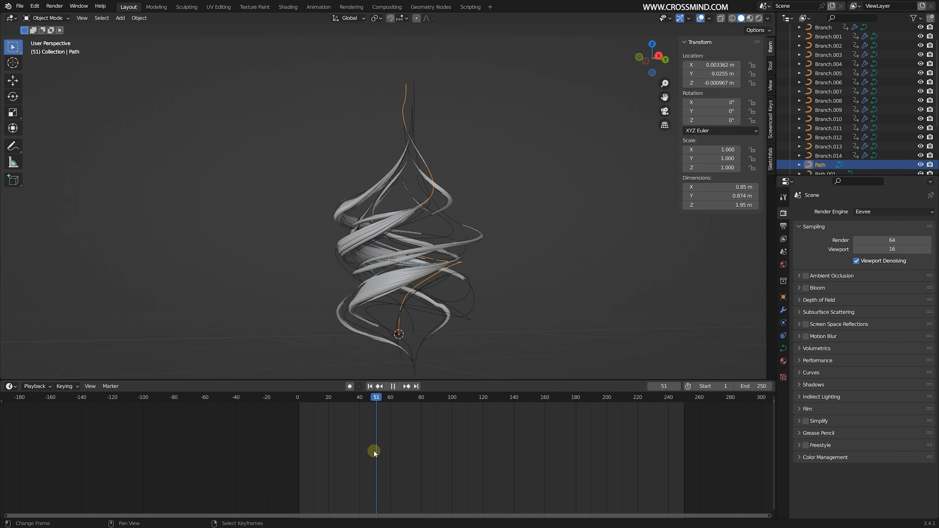
shift+middle_drag(446, 351, 463, 327)
drag(324, 458, 371, 460)
scroll(511, 318, up, 1)
middle_drag(518, 314, 459, 306)
shift+middle_drag(542, 263, 535, 277)
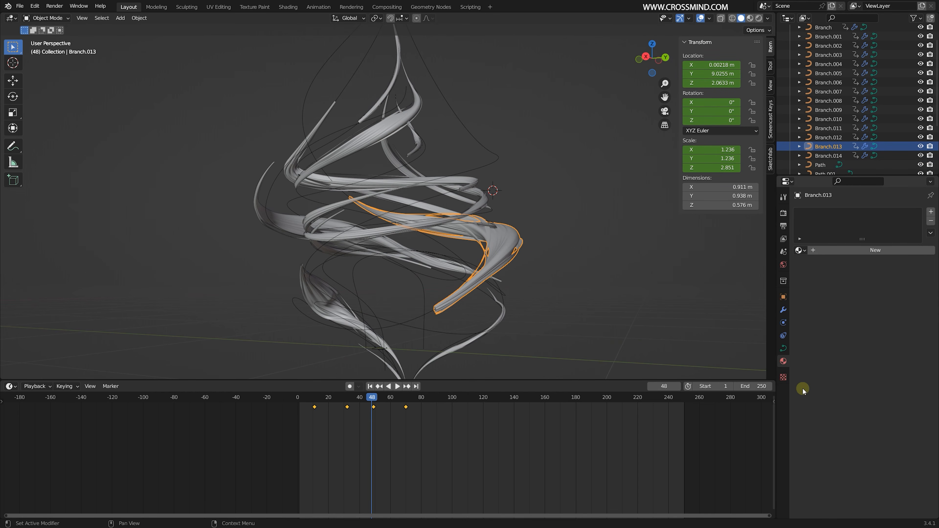
- Assign the existing bark_willow material to Branch.013
click(801, 251)
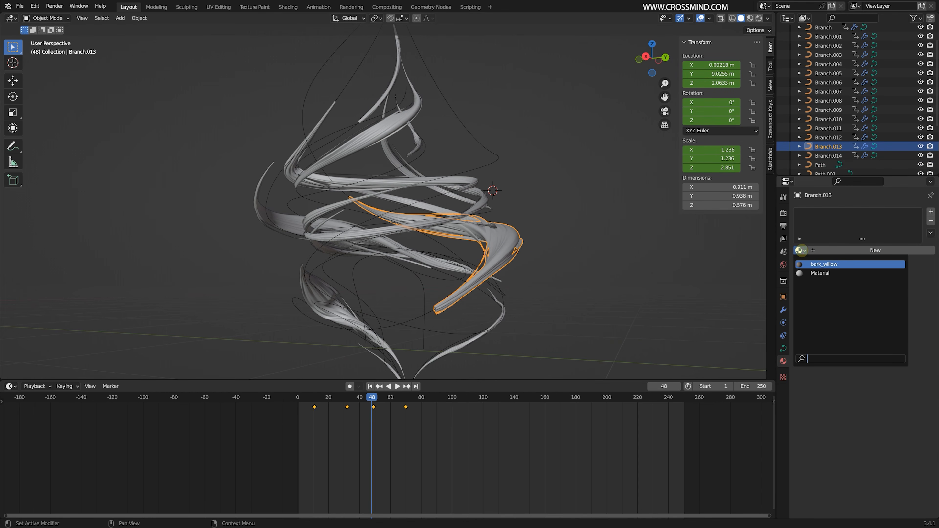
click(831, 264)
mouse_move(547, 257)
shift+middle_down()
mouse_move(544, 239)
mouse_move(535, 254)
shift+middle_up()
- Set the render engine to Cycles with GPU Compute and limit the viewport max samples to 128
click(784, 214)
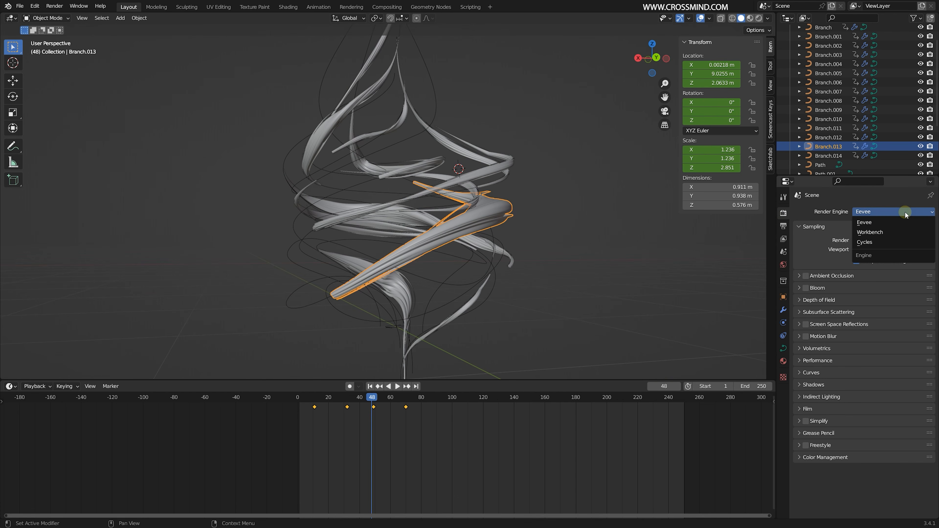
click(870, 242)
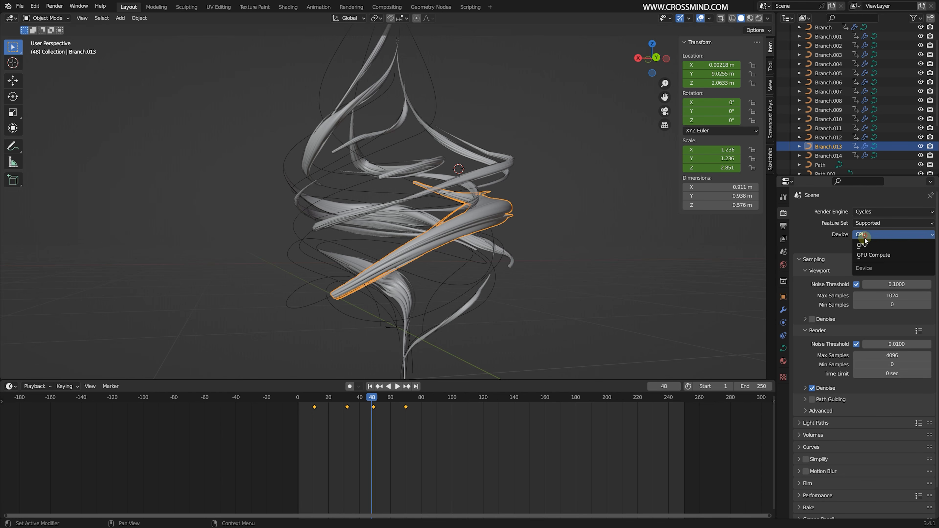
click(866, 255)
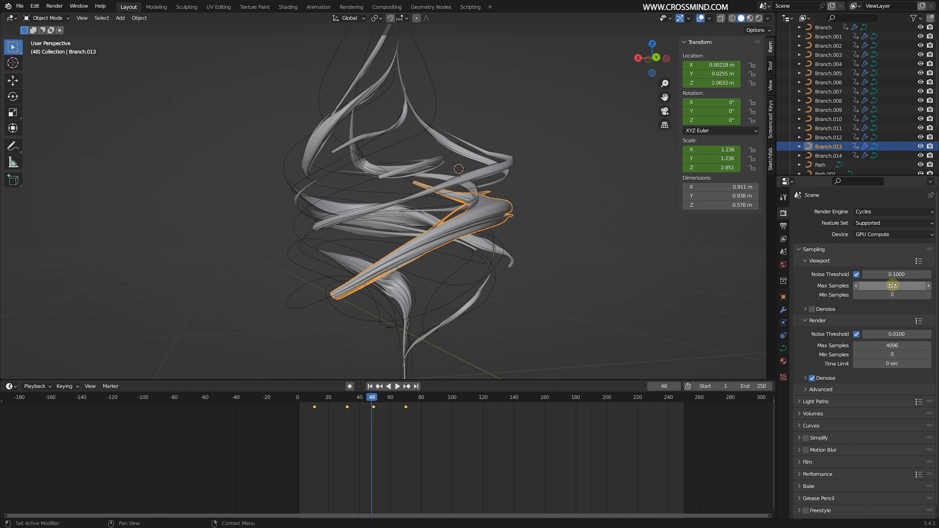
middle_drag(532, 207, 555, 237)
- Create a new collection beside the existing one and name it lights
scroll(832, 111, up, 3)
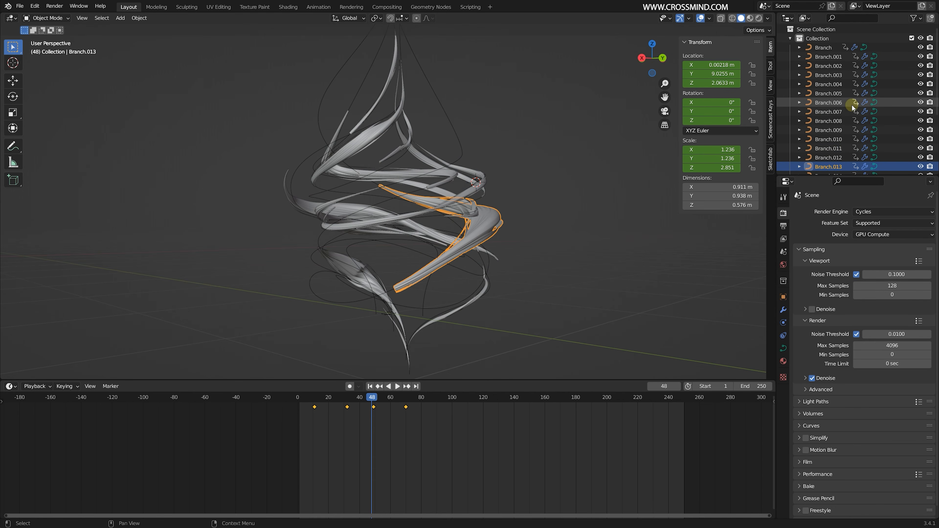
click(791, 39)
click(837, 110)
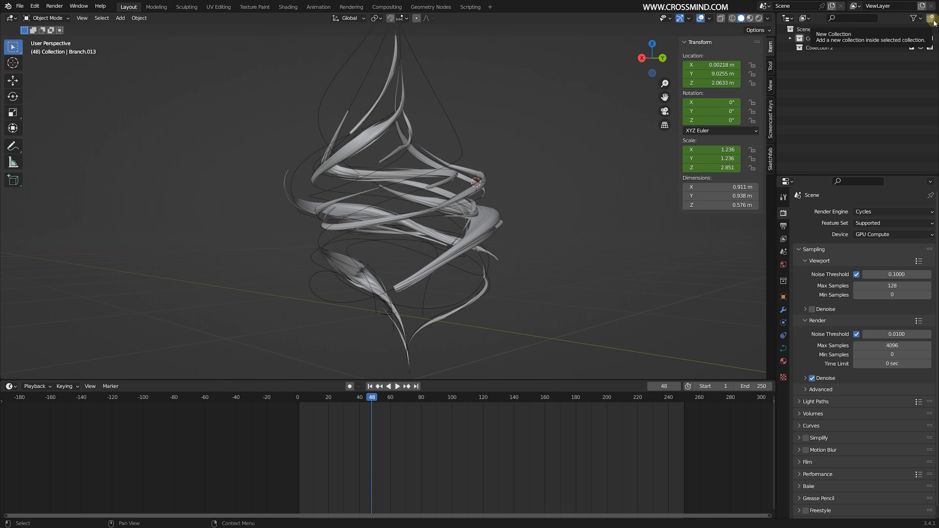
double_click(813, 47)
text(lights)
key(Return)
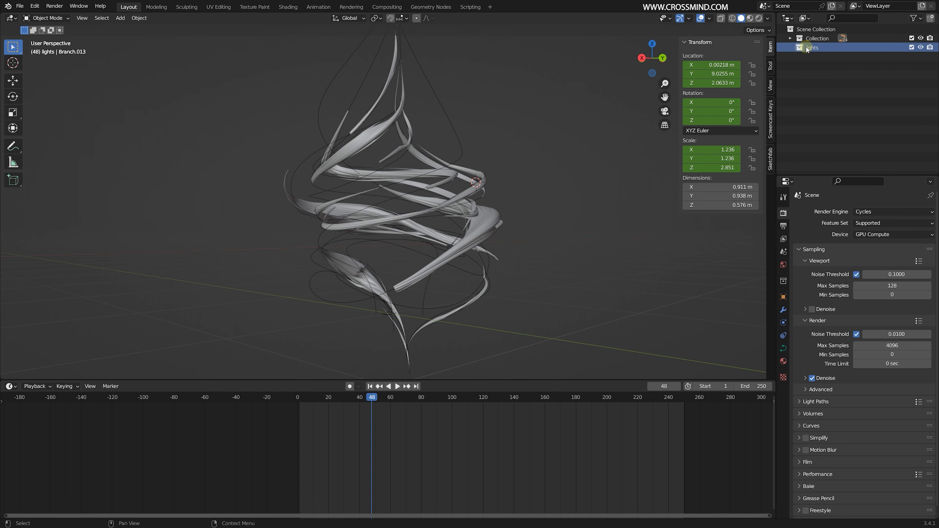
- Add a point light to the lights collection and position it inside the spiral of branches
key(shift+a)
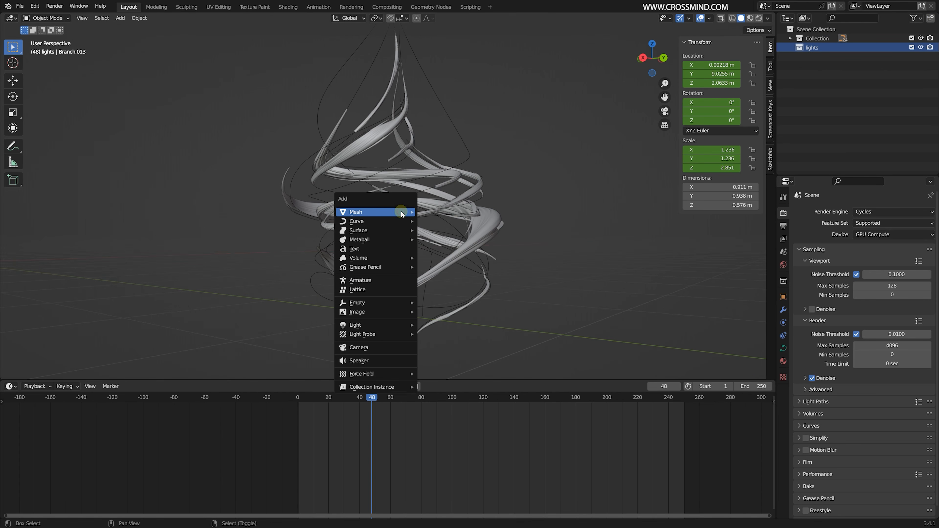
mouse_move(393, 327)
click(443, 329)
middle_drag(385, 288, 510, 211)
key(g)
click(445, 255)
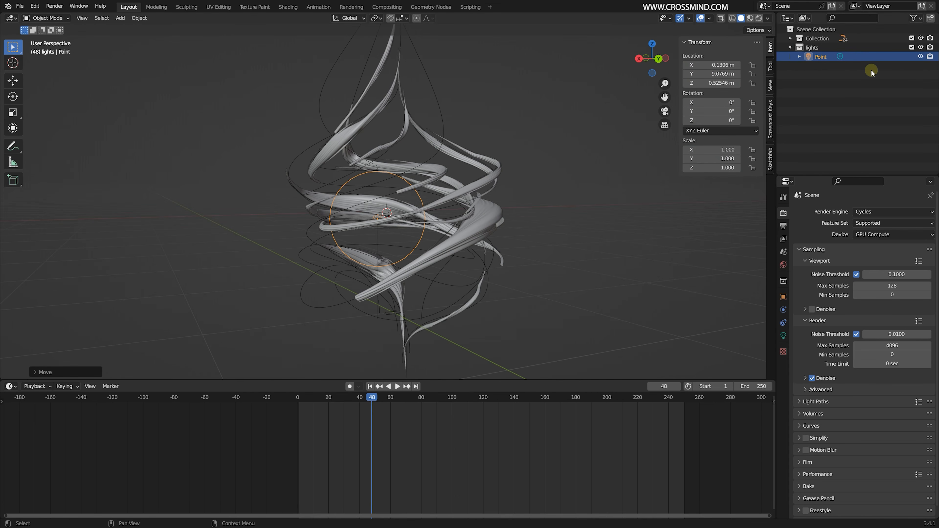
- Select Branch through Branch.014 and assign the bark_willow material to the active Branch
click(790, 39)
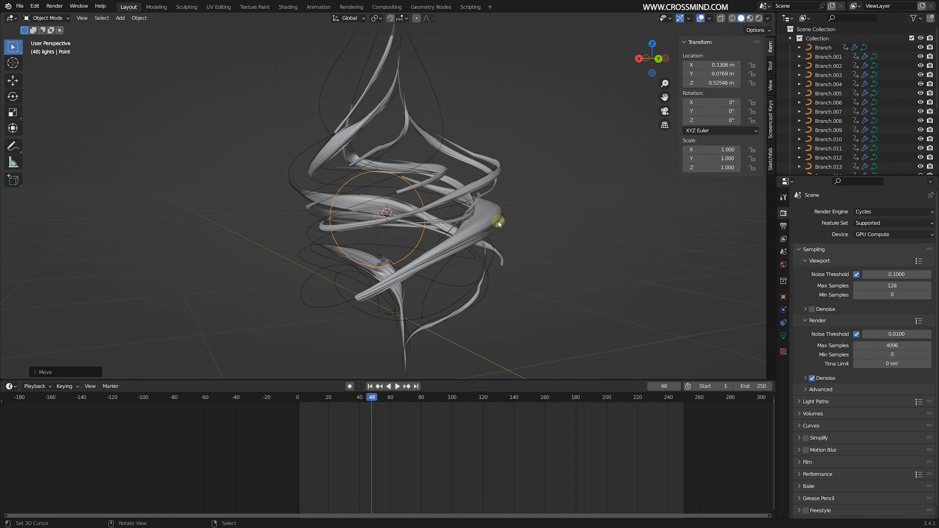
click(510, 217)
click(825, 47)
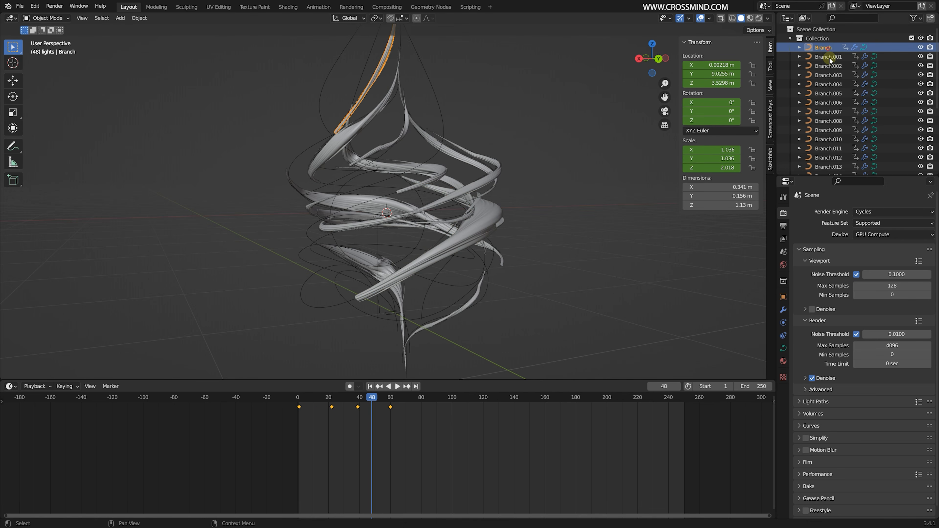
scroll(832, 124, down, 5)
shift+click(835, 104)
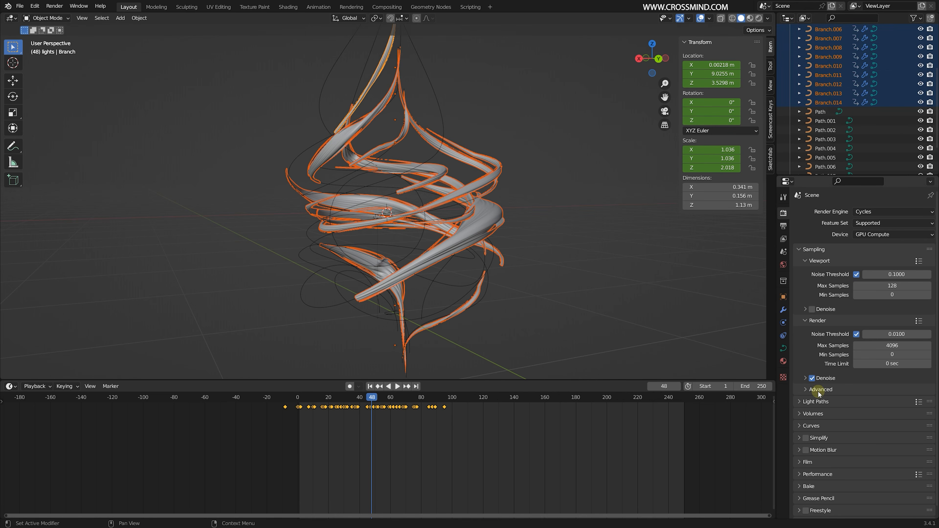
click(784, 363)
click(801, 248)
click(813, 264)
- Link the active Branch's bark_willow material to all the selected branches
middle_drag(529, 204, 507, 200)
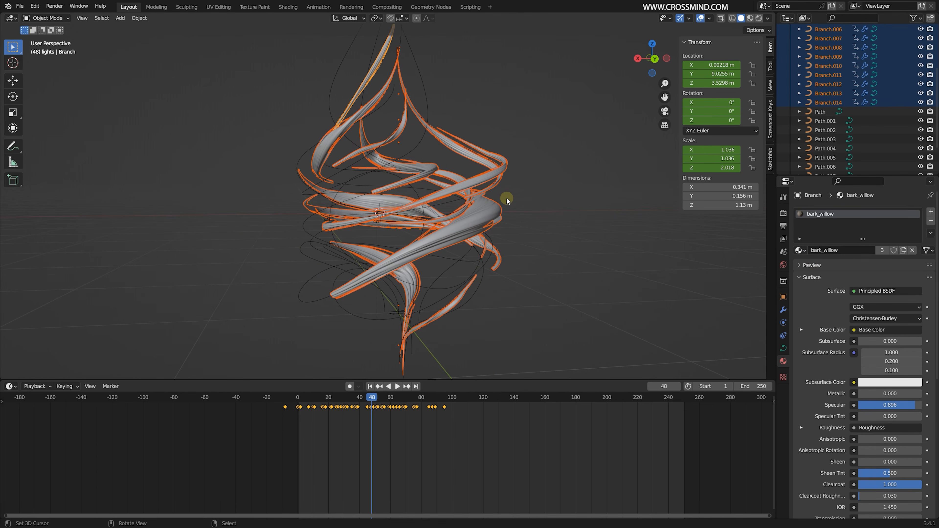
key(ctrl+l)
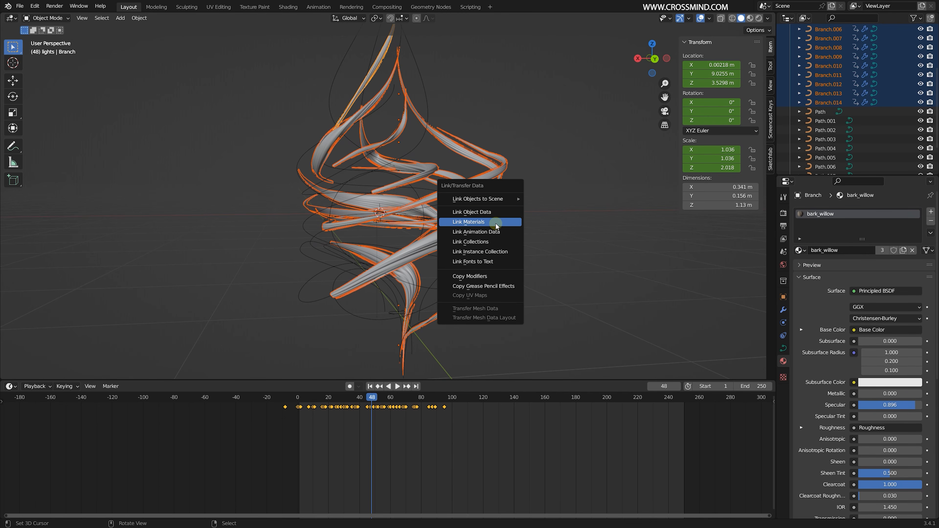
click(481, 222)
middle_drag(481, 222, 588, 133)
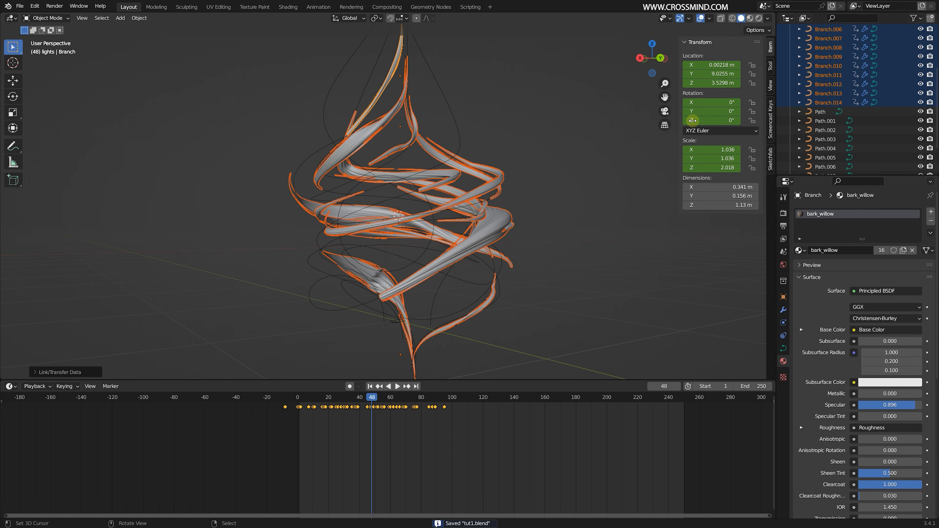
- Display the viewport in rendered shading and turn its overlays back on
click(758, 21)
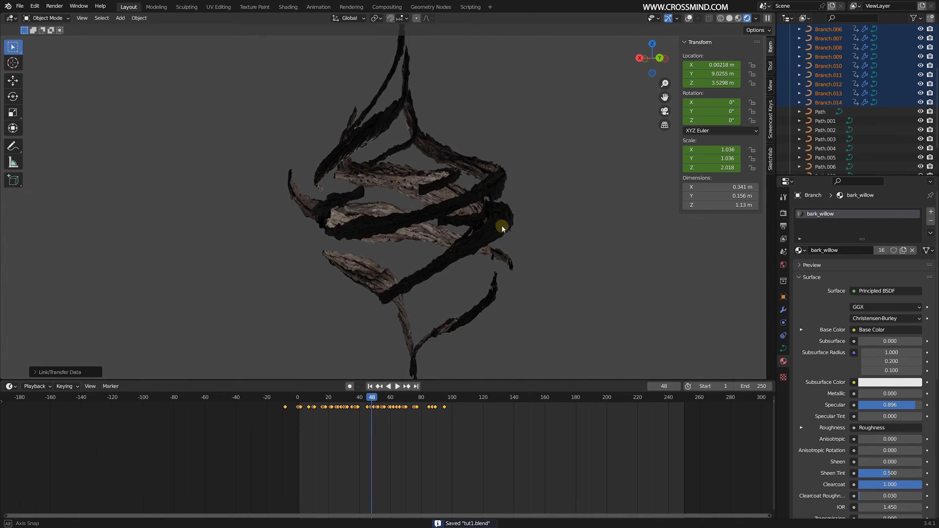
middle_drag(503, 229, 525, 207)
click(689, 19)
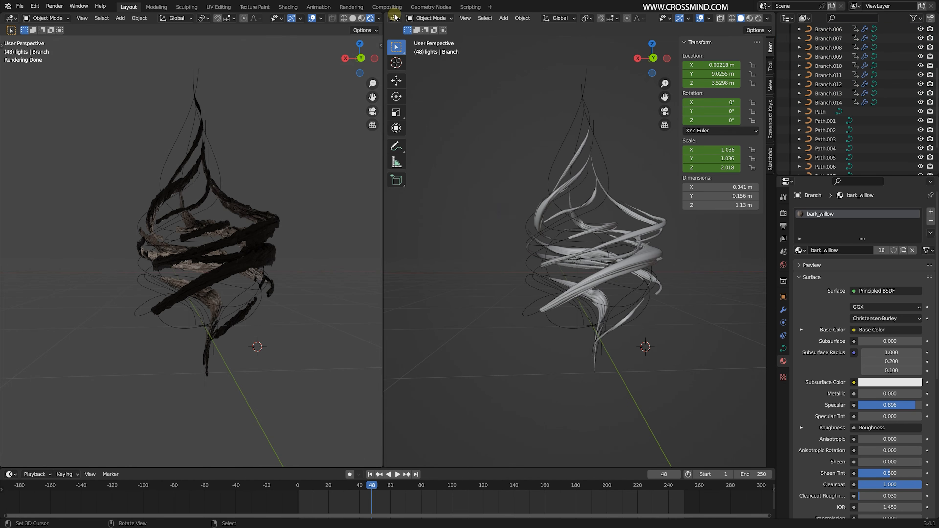
- Open the bark_willow node tree in the Shader Editor and set the Displacement node's scale to 0.010
click(394, 18)
click(425, 102)
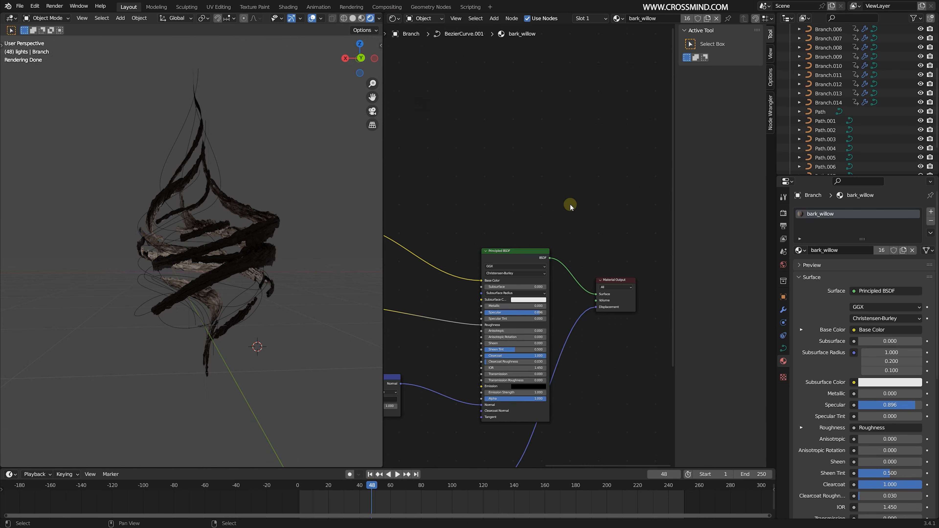
middle_drag(479, 261, 611, 149)
middle_drag(596, 207, 542, 159)
scroll(600, 332, up, 8)
middle_drag(548, 293, 572, 324)
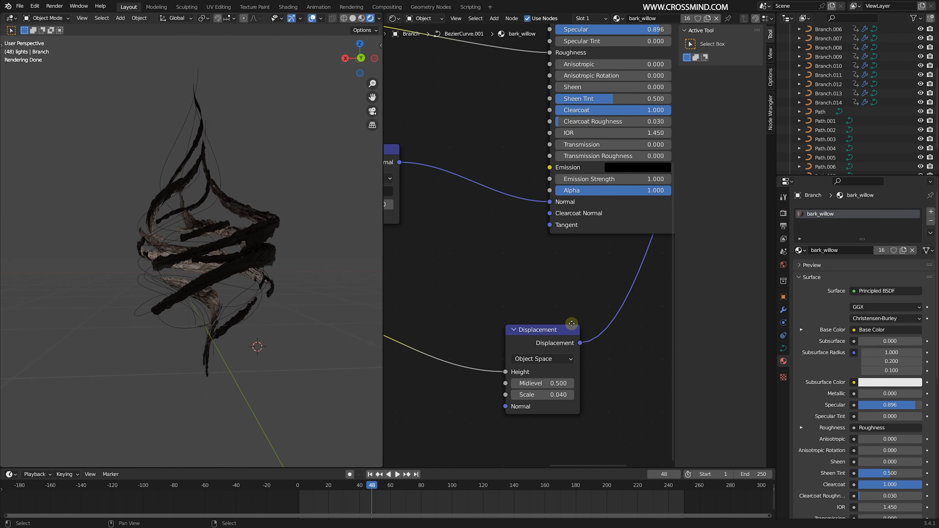
scroll(572, 323, up, 2)
click(515, 347)
text(0.01)
key(Return)
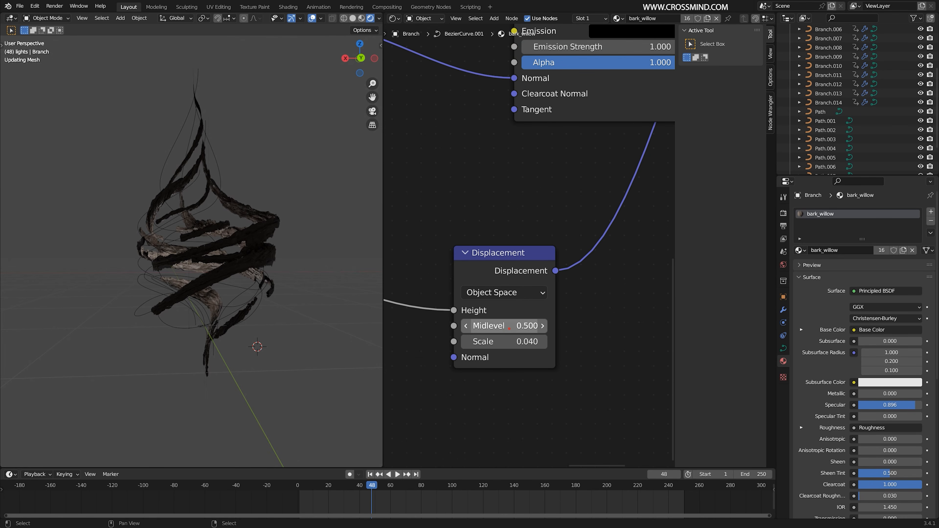
scroll(319, 326, up, 2)
middle_drag(306, 314, 254, 311)
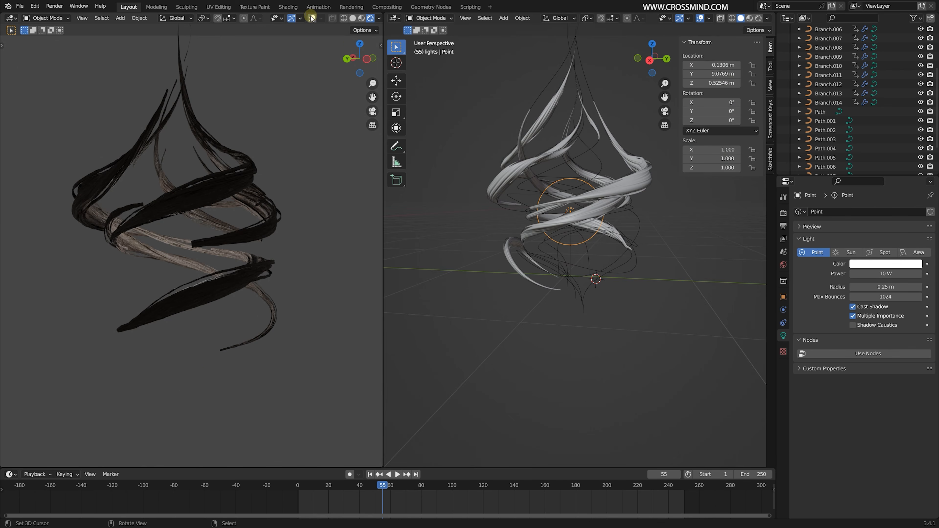
- Place a duplicate of the point light outside the spiral of branches, with 15.9 W power and a light green color
key(g)
click(566, 346)
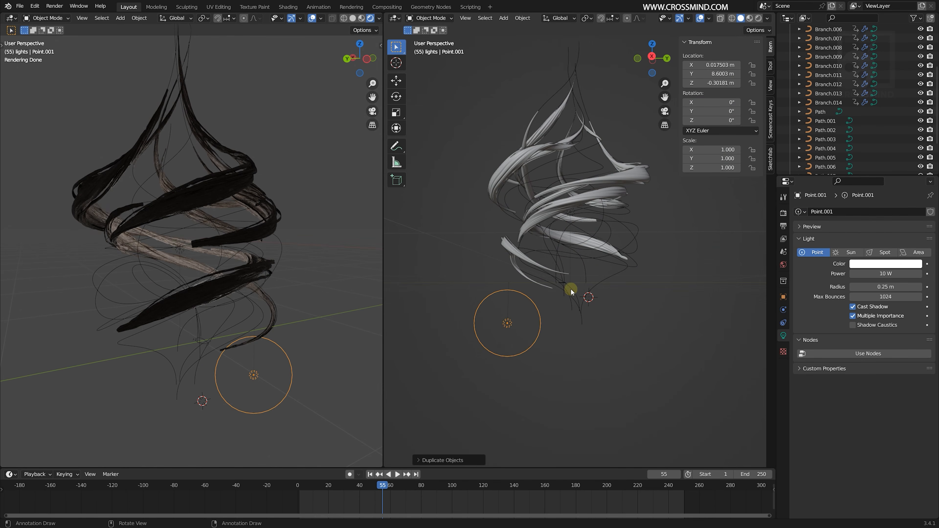
scroll(566, 296, down, 3)
middle_drag(566, 296, 559, 265)
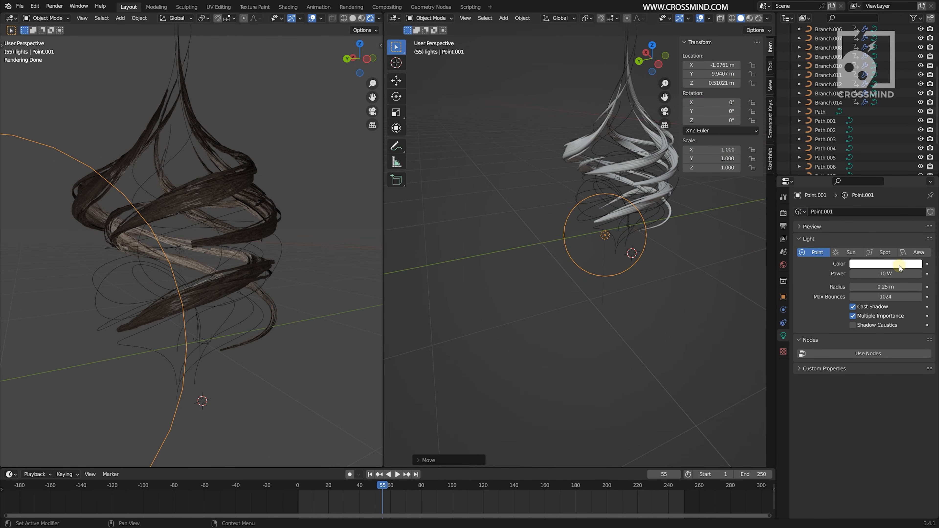
click(886, 263)
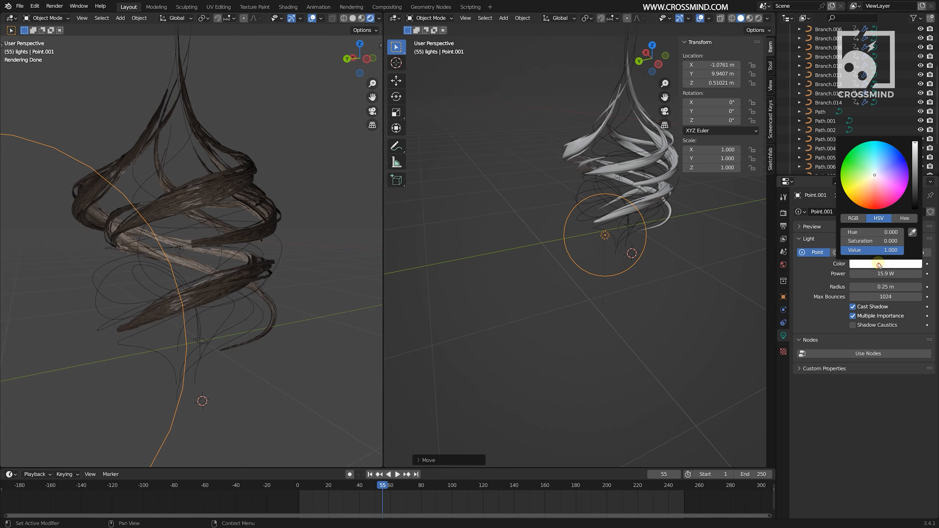
drag(877, 200, 890, 187)
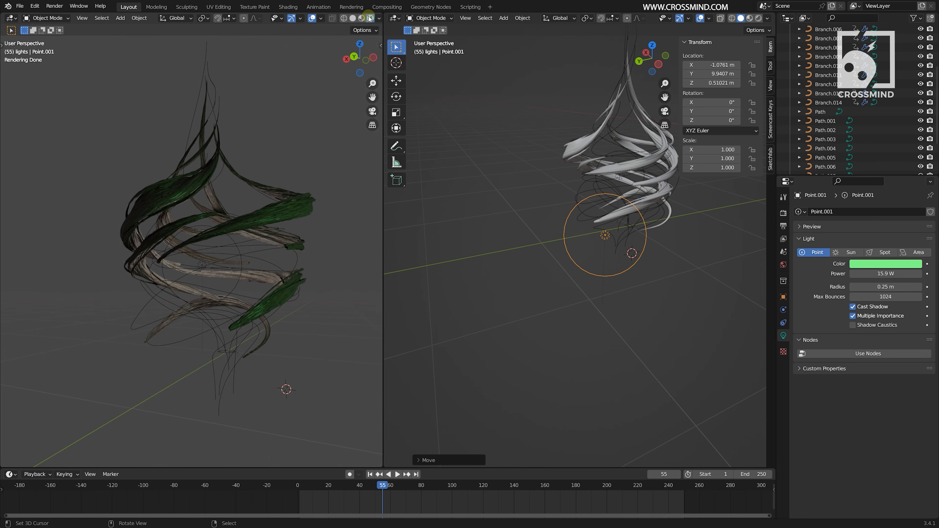
- Examine the lit bark branches from another angle in the rendered viewport with overlays hidden
click(379, 18)
drag(325, 136, 392, 136)
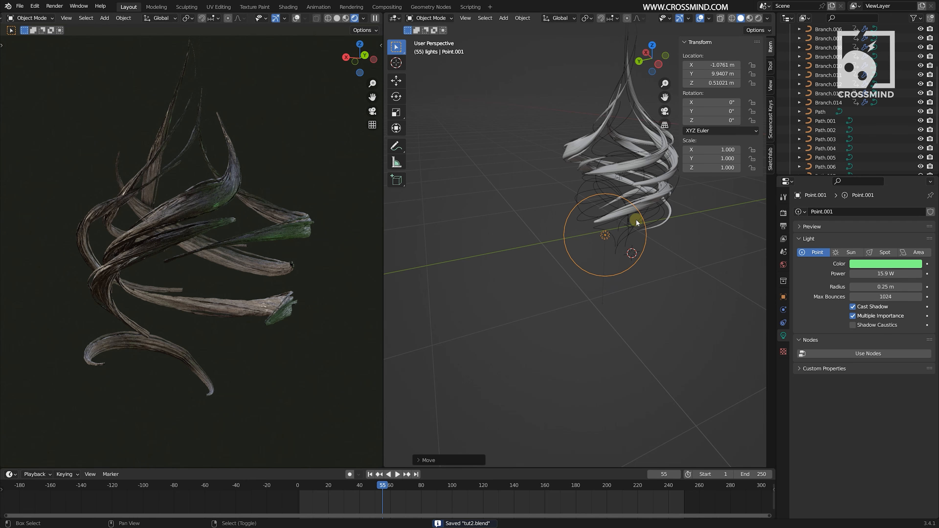
shift+middle_drag(636, 223, 684, 257)
shift+middle_drag(703, 257, 613, 243)
- Rename the collection holding the branches and paths as effect
click(626, 270)
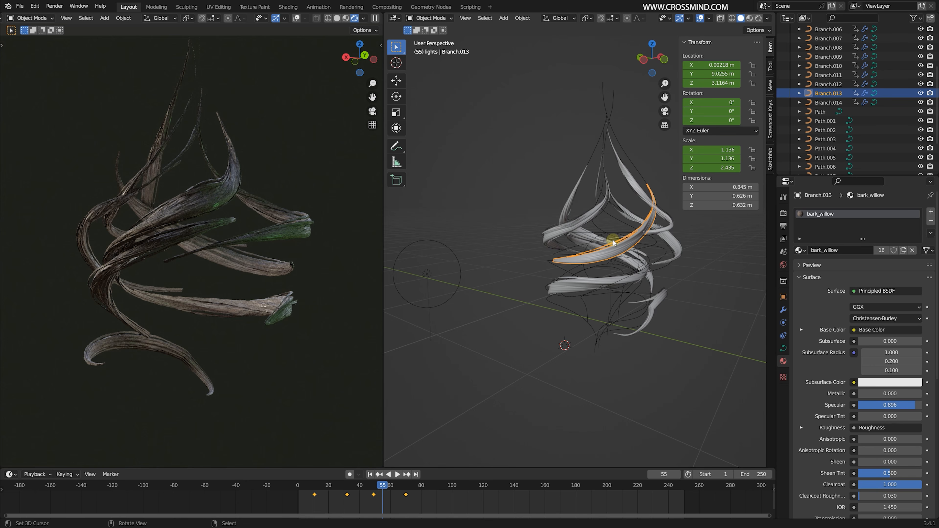
scroll(825, 55, up, 4)
double_click(825, 38)
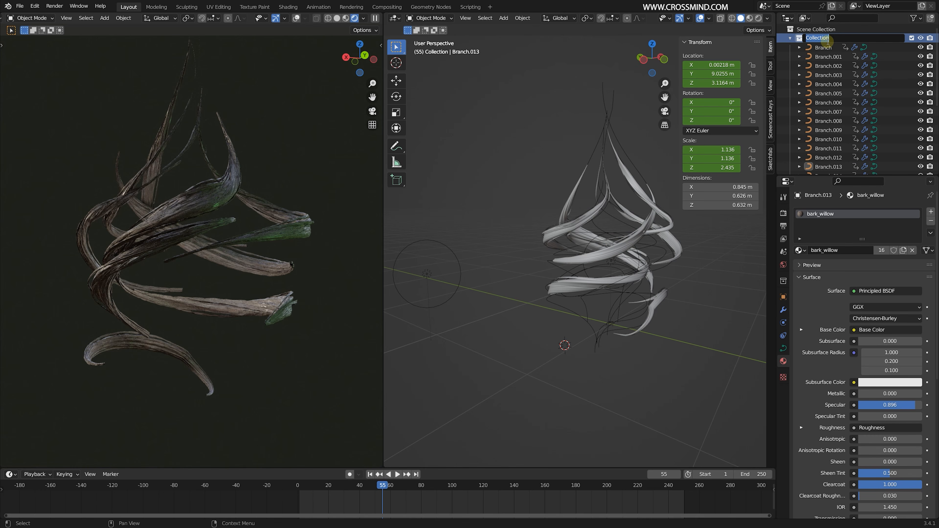
key(Return)
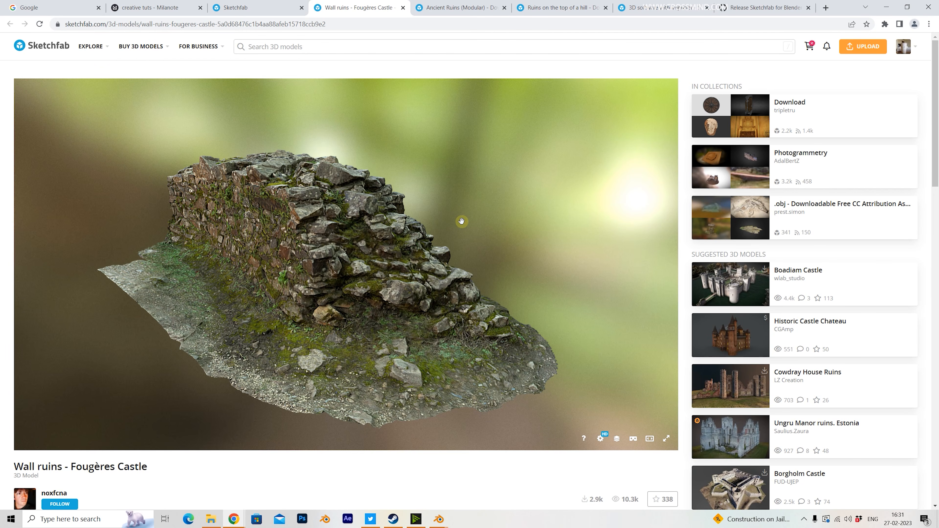
- Switch to Chrome, copy the URL of the Sketchfab model Ruins on the top of a hill, and return to Blender
mouse_move(462, 221)
mouse_down()
mouse_move(413, 226)
mouse_move(421, 228)
mouse_move(410, 227)
mouse_move(415, 239)
mouse_up()
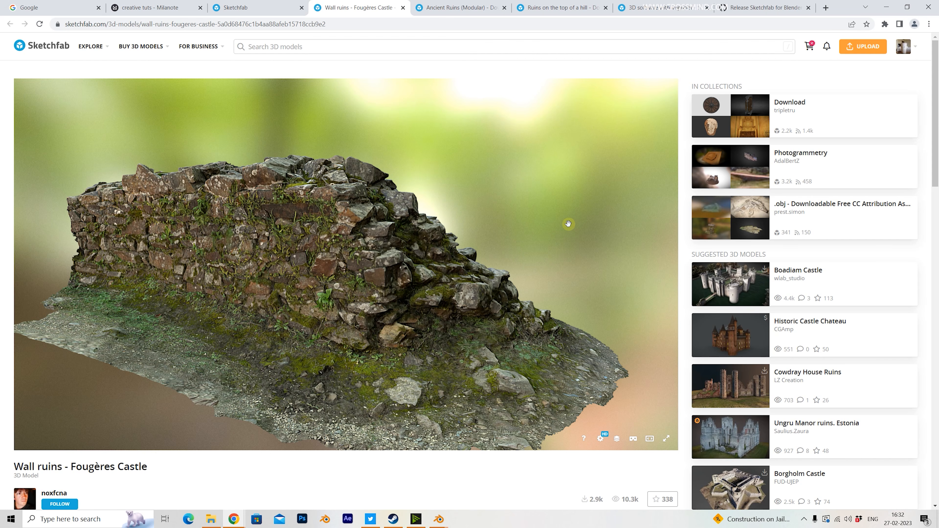
click(558, 10)
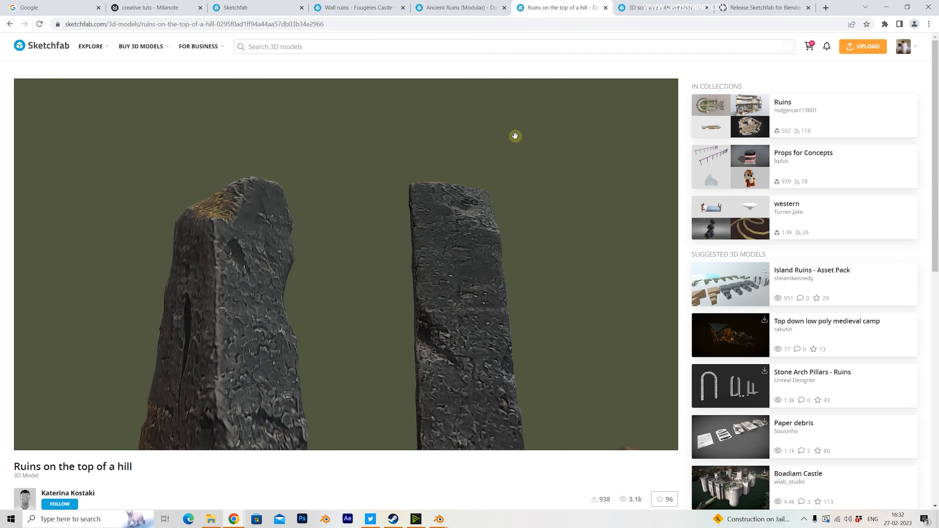
drag(455, 235, 356, 28)
click(356, 28)
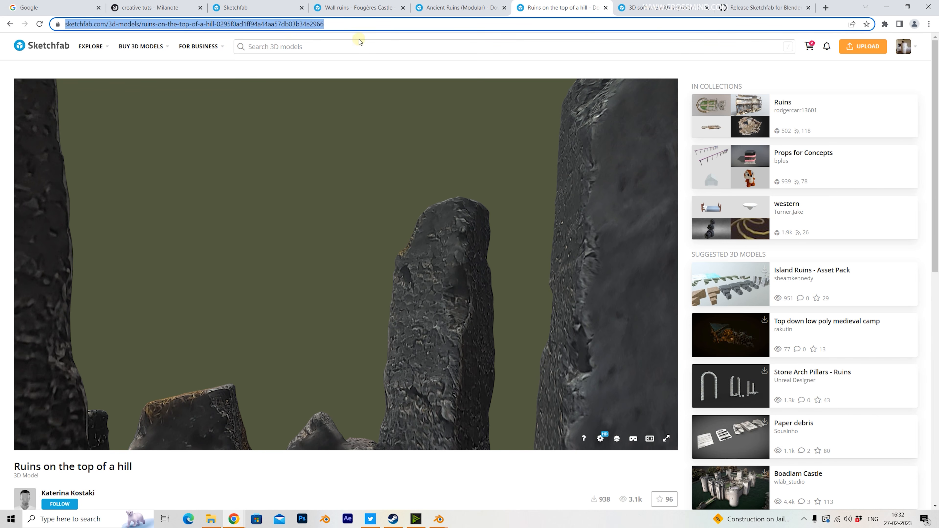
click(445, 524)
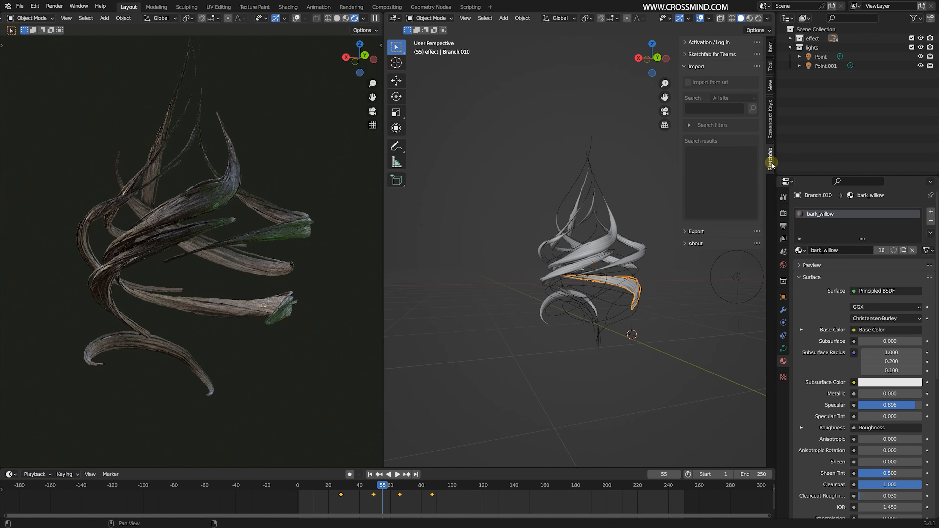
mouse_move(608, 312)
middle_down()
mouse_move(623, 316)
mouse_move(627, 298)
mouse_move(609, 293)
middle_up()
scroll(623, 316, up, 1)
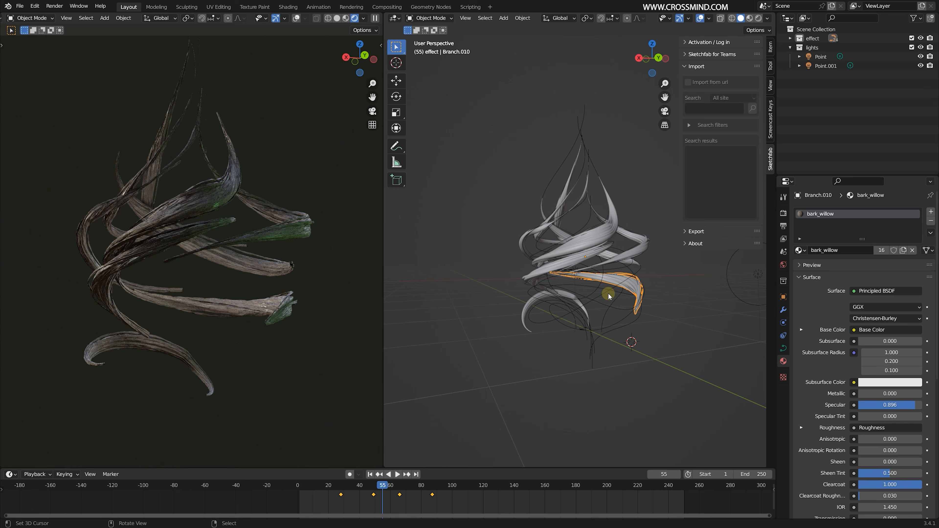
key(ctrl+comma)
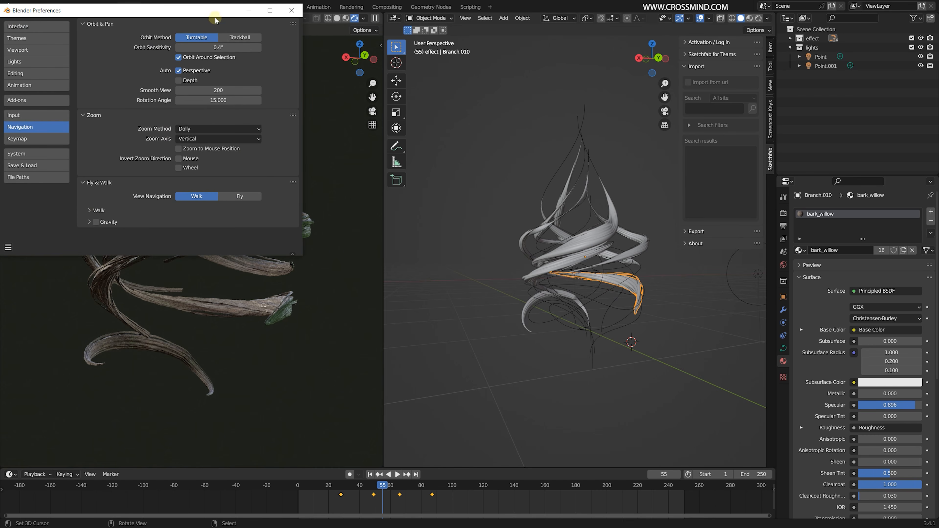
click(367, 140)
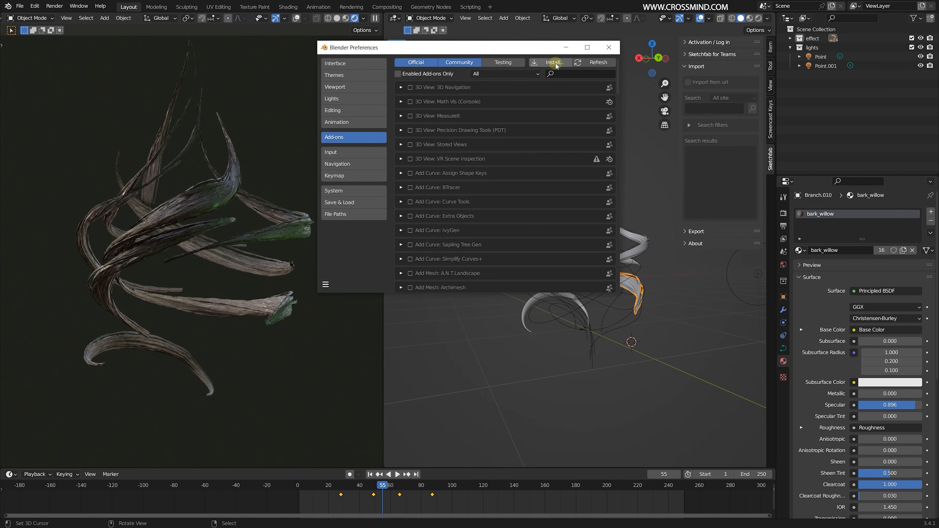
click(555, 63)
click(659, 22)
text(sket)
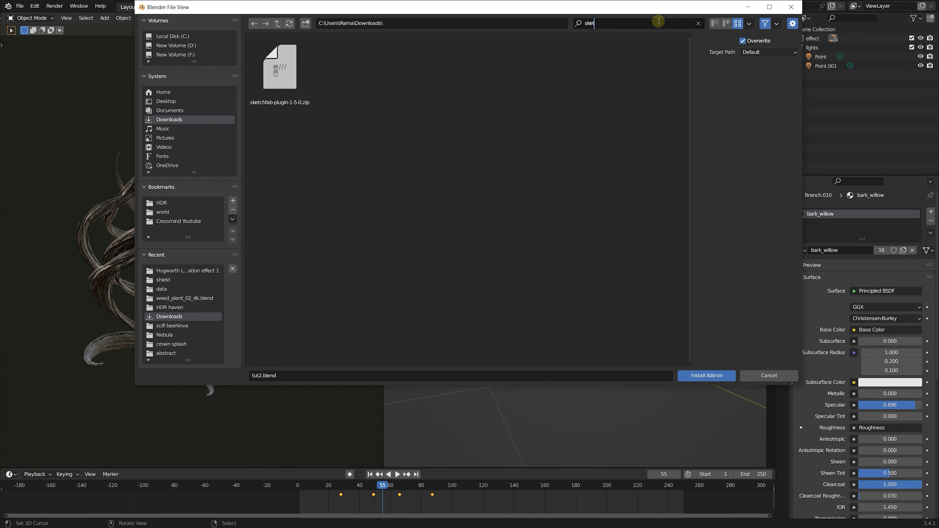
key(Escape)
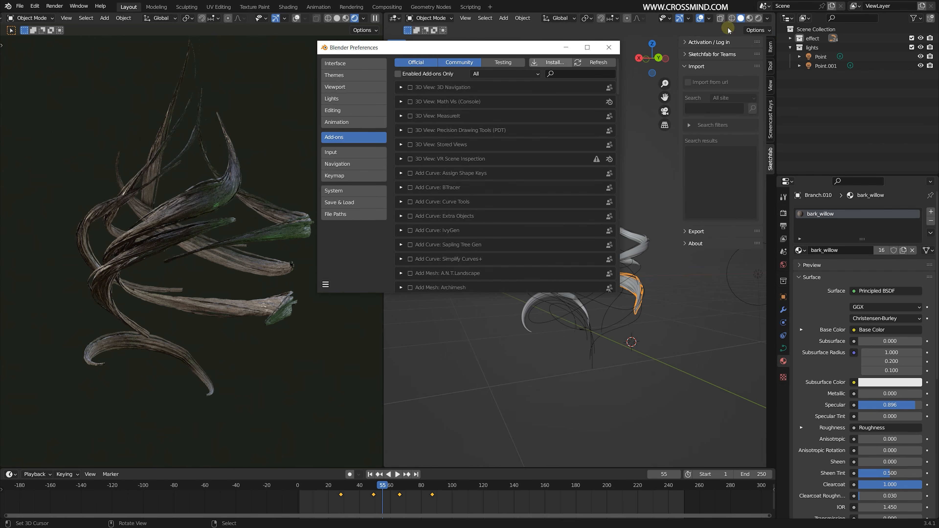
click(608, 47)
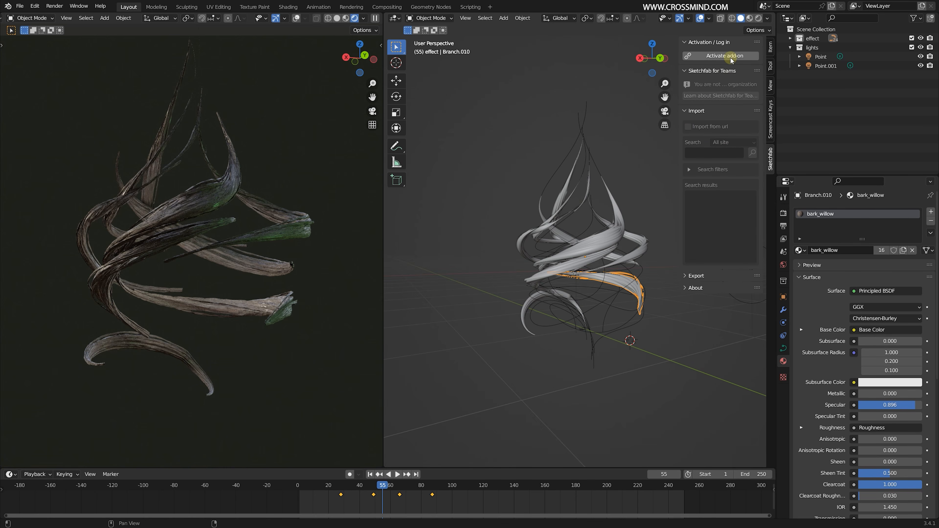
- Activate the Sketchfab add-on and import the ruins model from the copied URL
click(733, 59)
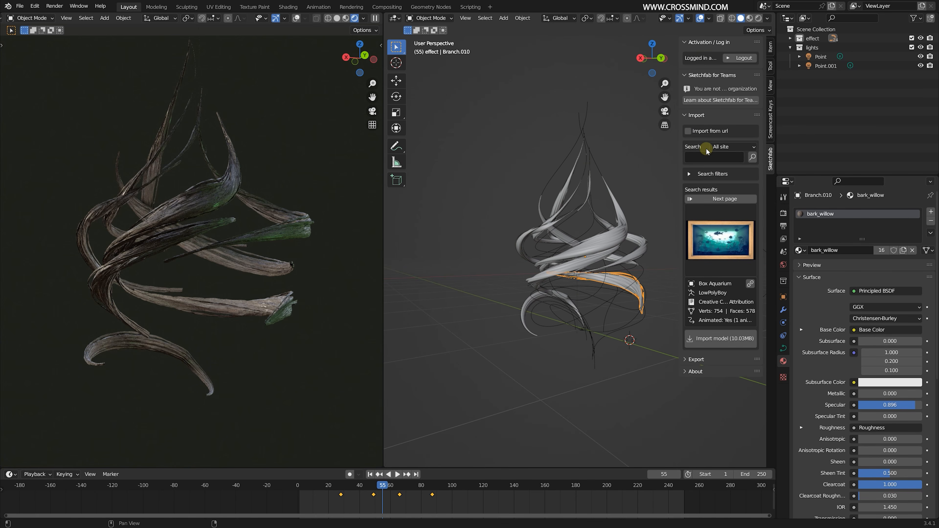
click(689, 131)
key(ctrl+v)
key(Return)
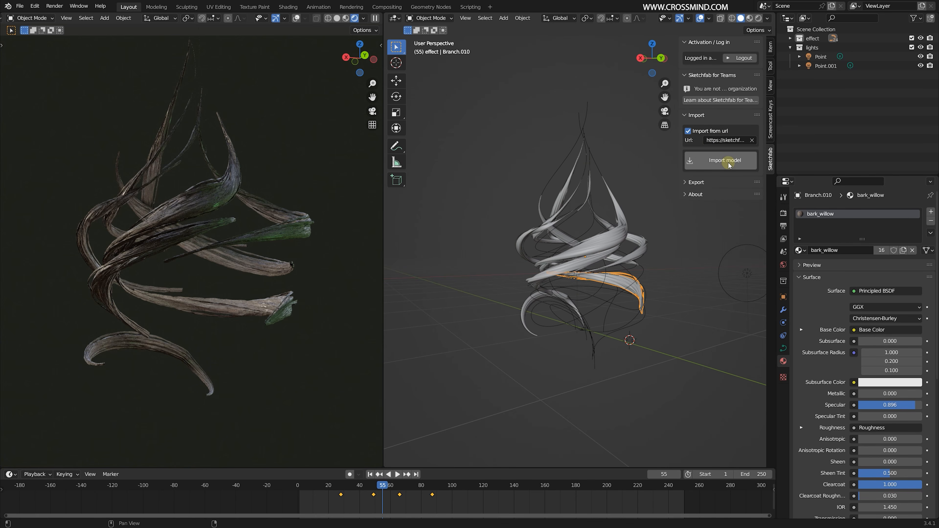
click(726, 160)
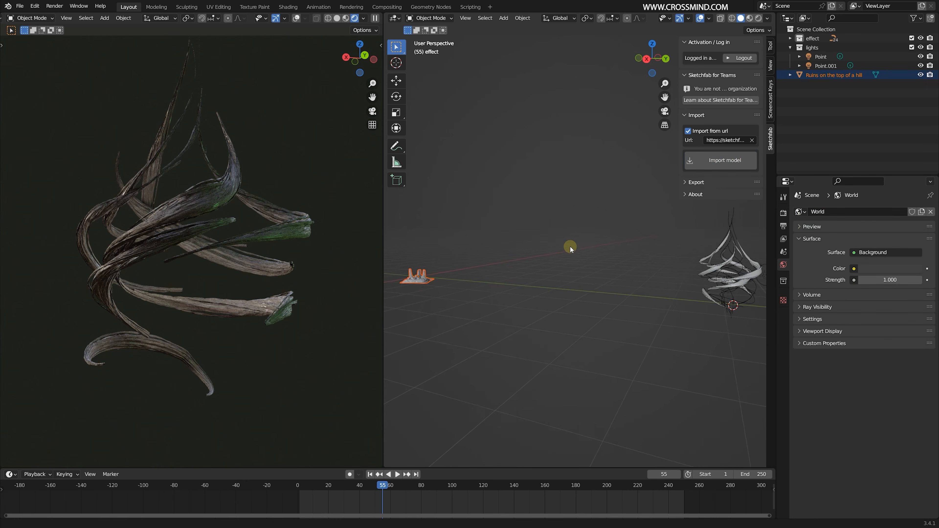
- Try to move the imported ruins toward the branches and scale them up in top view
middle_drag(478, 267, 476, 291)
right_click(450, 269)
key(KP_7)
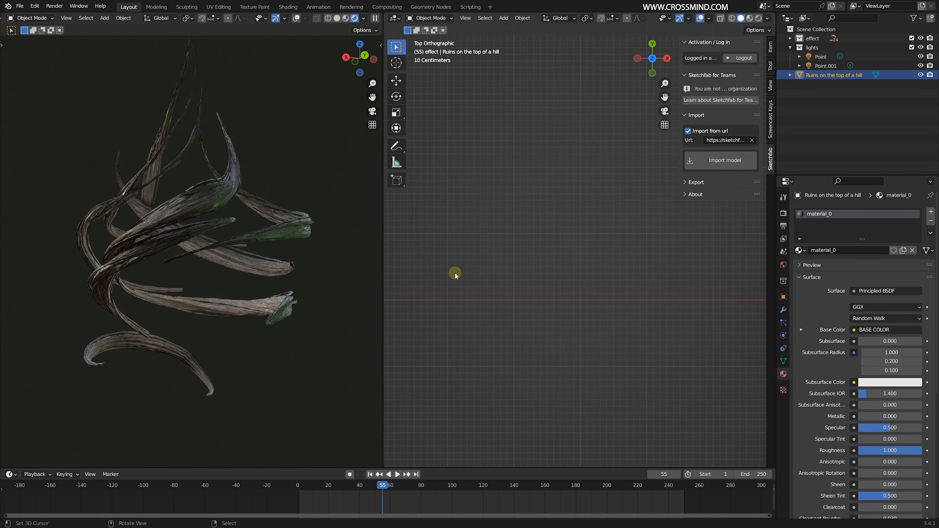
scroll(480, 272, down, 10)
shift+middle_drag(556, 268, 563, 328)
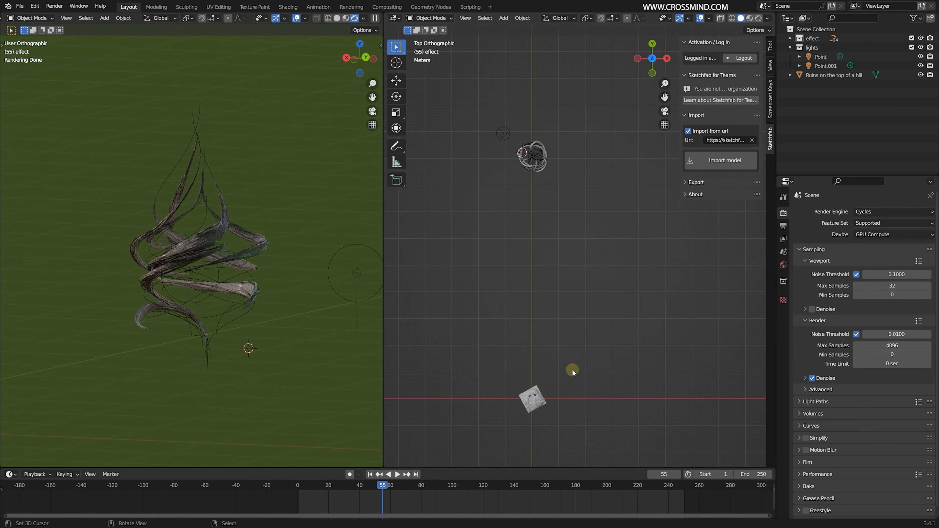
shift+middle_drag(572, 372, 604, 345)
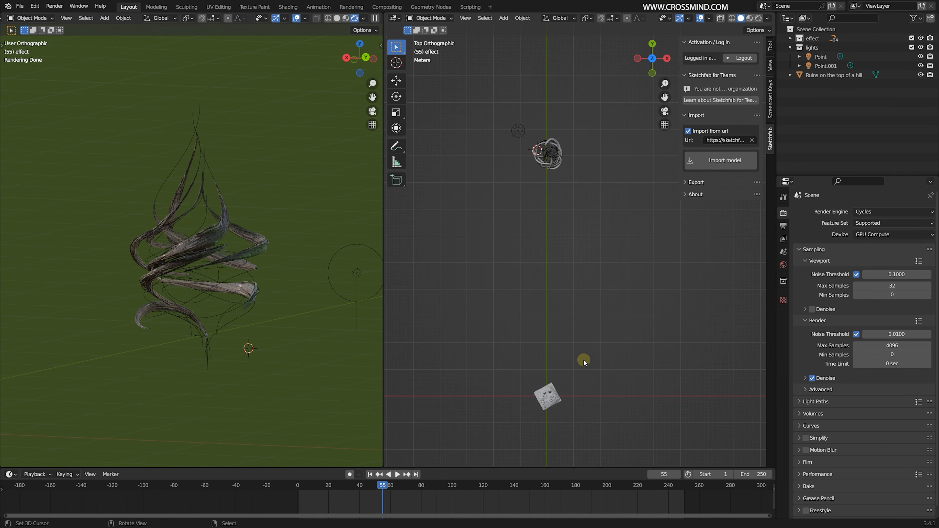
- Move the imported Ruins on the top of a hill object into a new collection named ruines
key(m)
right_click(624, 374)
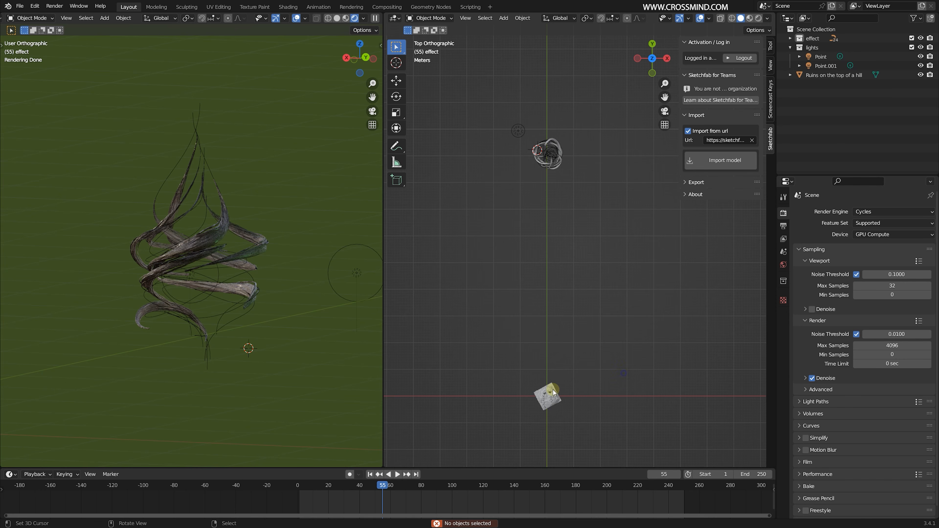
click(554, 392)
key(m)
click(632, 356)
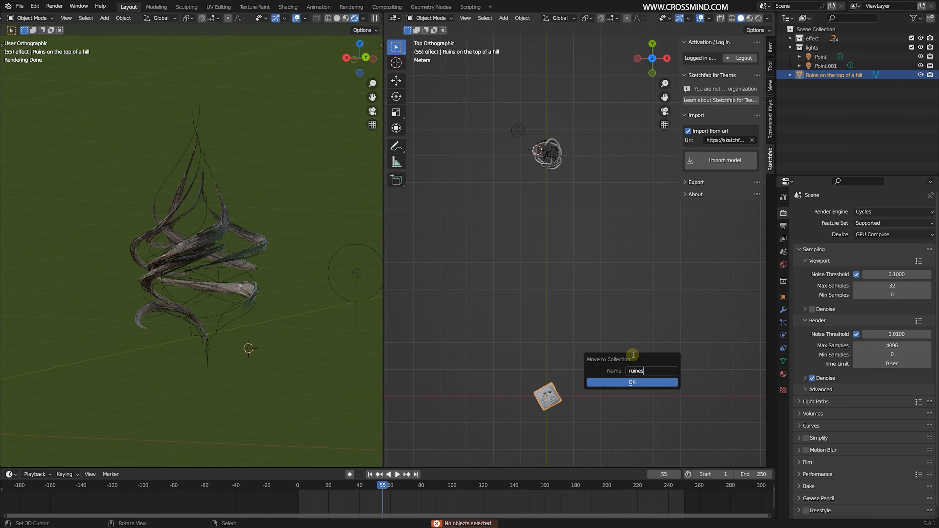
click(654, 382)
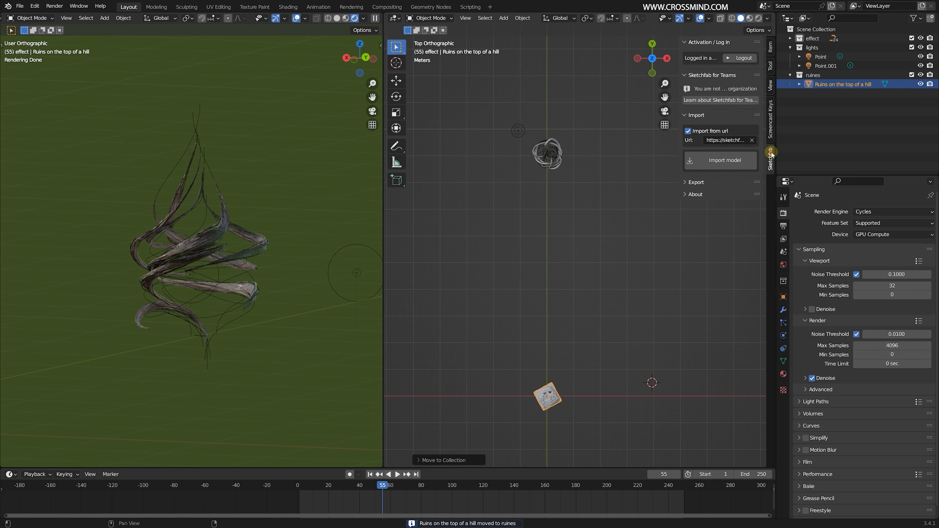
- Move the imported ruins onto the twisting branches
click(770, 119)
scroll(572, 275, up, 2)
shift+middle_drag(572, 300, 545, 251)
key(g)
click(549, 42)
- Scale the ruins up until their pillars surround the branches
key(s)
click(542, 107)
key(s)
shift+middle_drag(546, 252, 619, 247)
scroll(561, 266, up, 1)
scroll(577, 270, up, 2)
middle_drag(577, 270, 576, 297)
key(KP_Decimal)
scroll(572, 286, up, 1)
scroll(553, 294, up, 2)
middle_drag(576, 297, 554, 263)
scroll(560, 282, down, 1)
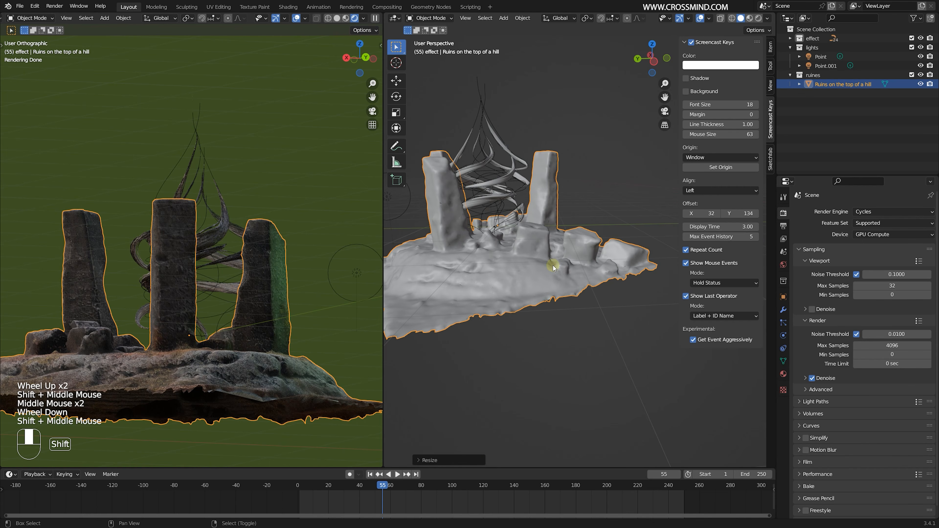
- Add a cube next to the ruins and stretch it along Z into a tall block
click(555, 263)
key(shift+a)
mouse_move(530, 153)
click(600, 162)
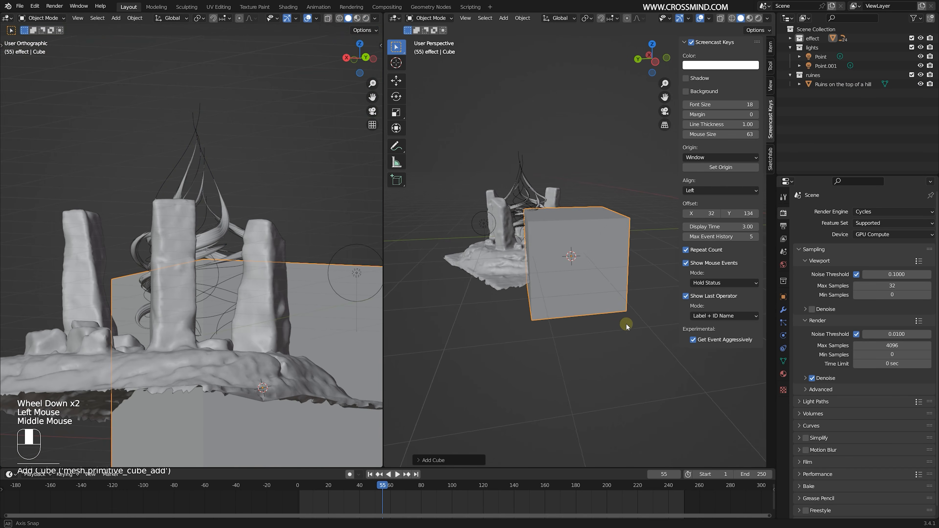
key(s)
key(z)
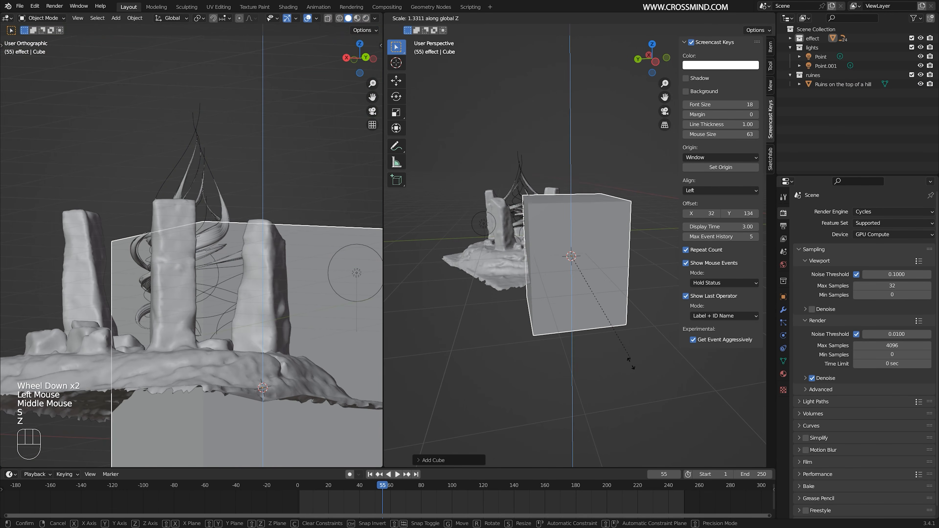
click(652, 89)
scroll(560, 173, down, 1)
- Put the tall cube into Sculpt Mode and enable Dyntopo
key(ctrl+Tab)
mouse_move(560, 173)
middle_down()
mouse_move(606, 177)
mouse_move(599, 162)
mouse_move(625, 148)
middle_up()
click(622, 233)
scroll(698, 32, down, 3)
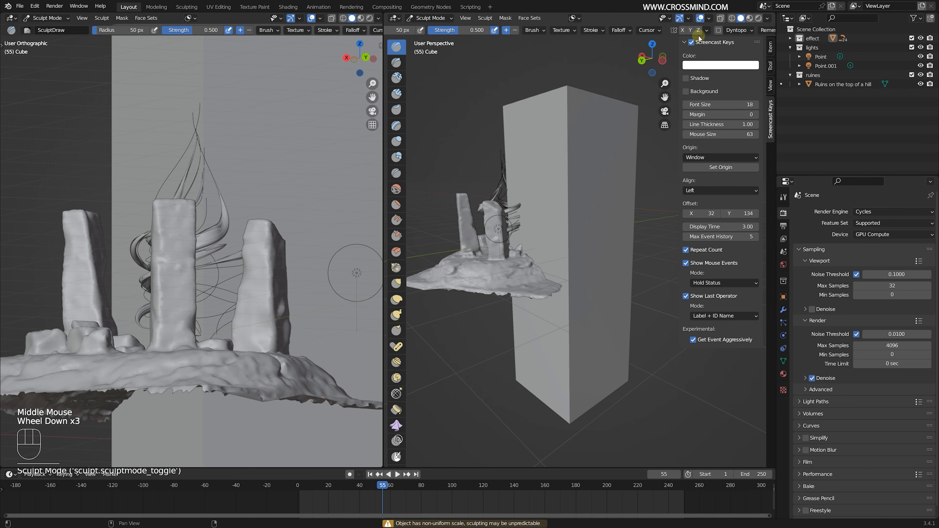
click(718, 30)
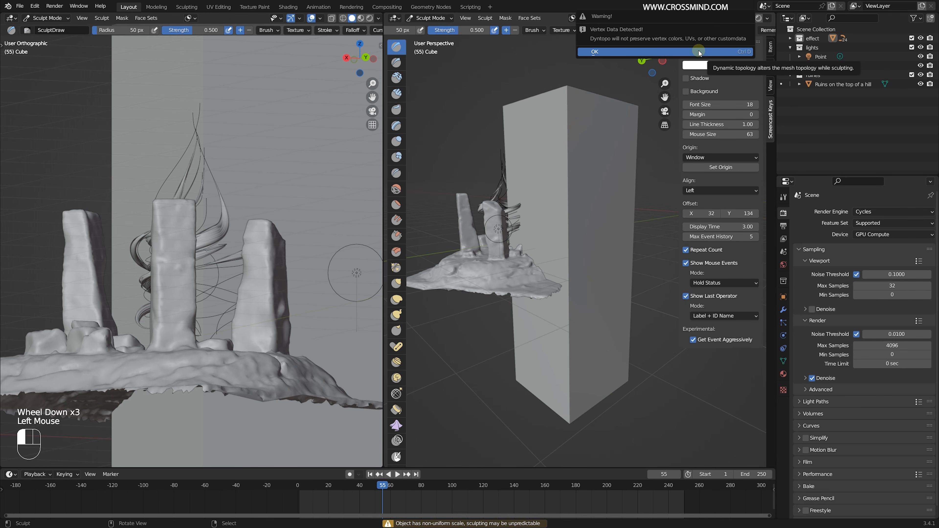
- Sculpt the tall block into a rough rock cliff, carving its sides from several angles with the SculptDraw brush
middle_drag(566, 120, 588, 124)
mouse_move(588, 159)
mouse_down()
mouse_move(554, 204)
mouse_move(579, 196)
mouse_move(562, 348)
mouse_move(587, 157)
mouse_move(510, 156)
mouse_up()
middle_drag(511, 157, 551, 160)
mouse_move(489, 77)
mouse_down()
mouse_move(527, 68)
mouse_move(469, 179)
mouse_move(499, 402)
mouse_up()
middle_drag(499, 402, 591, 398)
drag(566, 345, 562, 137)
mouse_move(588, 144)
ctrl+mouse_down()
mouse_move(625, 246)
mouse_move(616, 292)
ctrl+mouse_up()
drag(583, 315, 590, 263)
middle_drag(590, 263, 549, 230)
ctrl+drag(496, 226, 495, 310)
scroll(518, 281, down, 1)
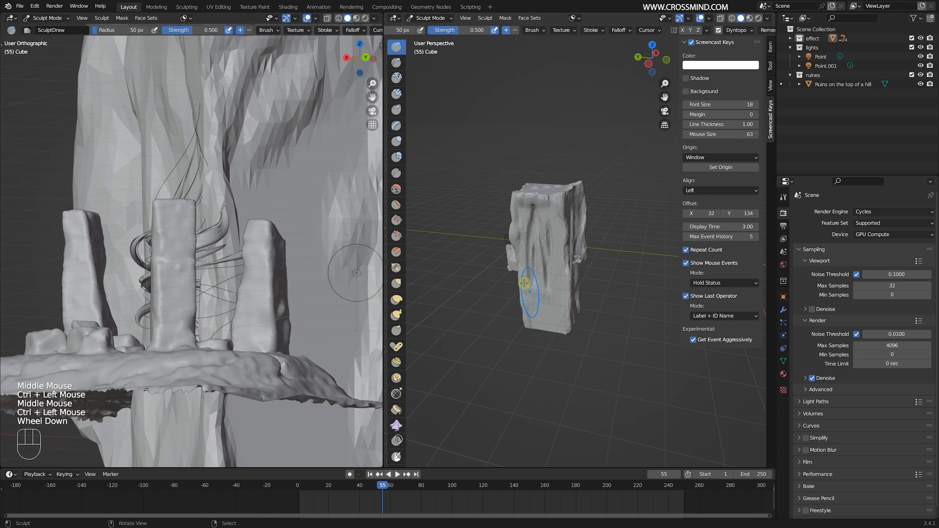
mouse_move(524, 279)
ctrl+mouse_down()
mouse_move(552, 245)
mouse_move(529, 281)
ctrl+mouse_up()
middle_drag(529, 282, 500, 283)
ctrl+drag(500, 283, 512, 267)
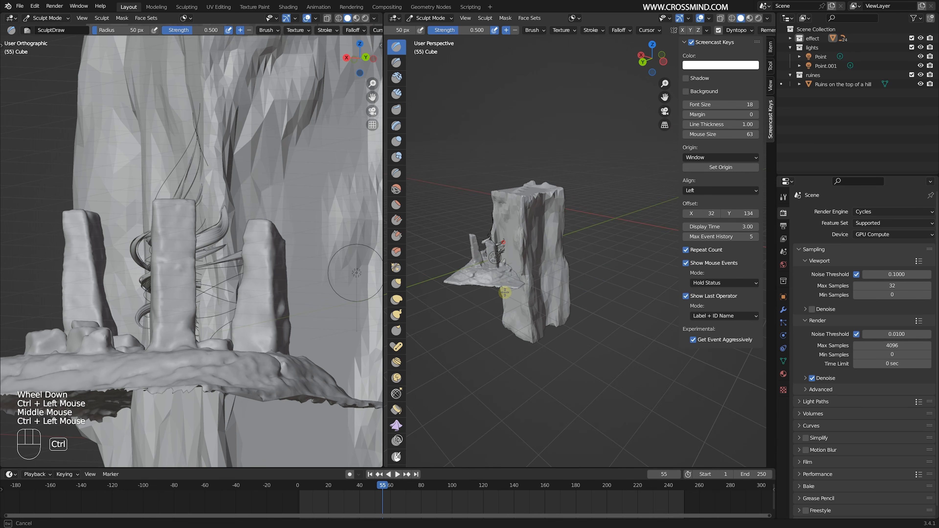
mouse_move(512, 267)
middle_down()
mouse_move(593, 218)
mouse_move(476, 231)
mouse_move(546, 215)
mouse_move(589, 225)
middle_up()
- Leave Sculpt Mode and delete the sculpted cube beside the ruins
key(Tab)
key(Tab)
middle_drag(514, 243, 562, 207)
key(Tab)
key(Tab)
key(ctrl+Tab)
shift+middle_drag(563, 207, 577, 193)
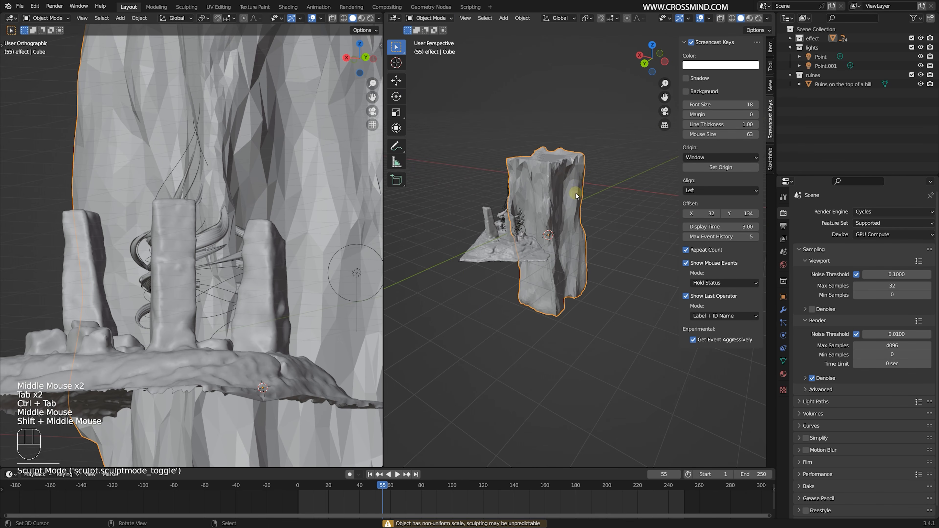
right_click(562, 188)
right_click(561, 188)
right_click(586, 176)
right_click(579, 177)
key(Delete)
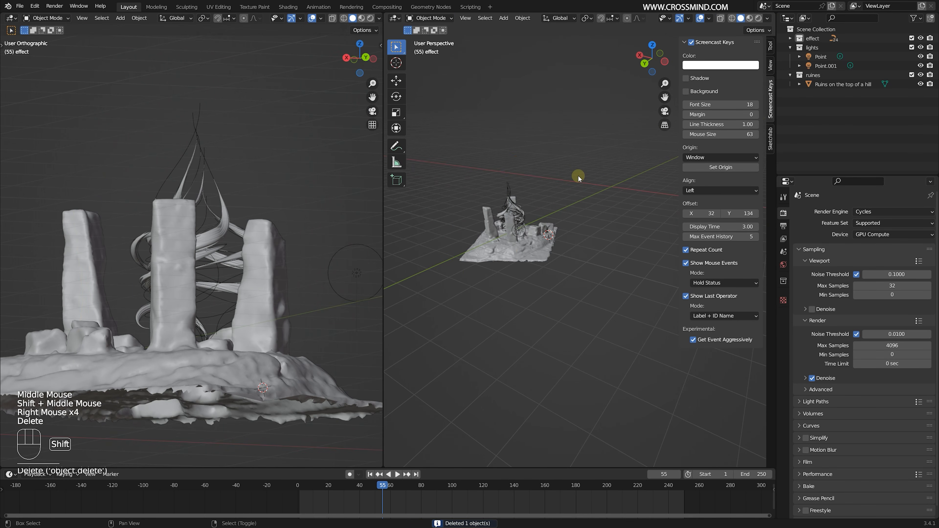
- Reposition the ruins and scale them up further around the branches
shift+middle_drag(516, 242, 542, 240)
scroll(525, 246, up, 5)
right_click(529, 245)
mouse_move(542, 240)
middle_down()
mouse_move(552, 242)
mouse_move(532, 228)
middle_up()
middle_drag(533, 227, 559, 245)
scroll(545, 233, down, 2)
scroll(563, 243, up, 1)
shift+middle_drag(565, 243, 527, 230)
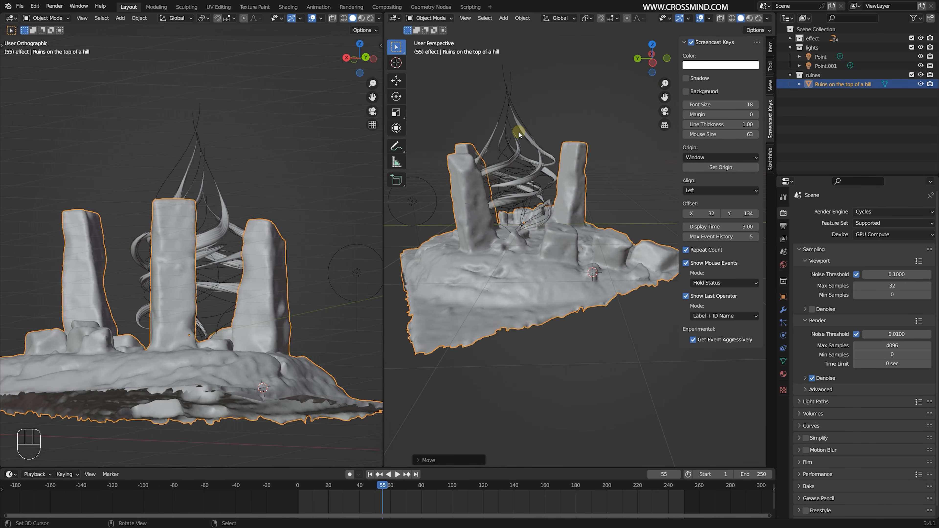
middle_drag(519, 131, 579, 223)
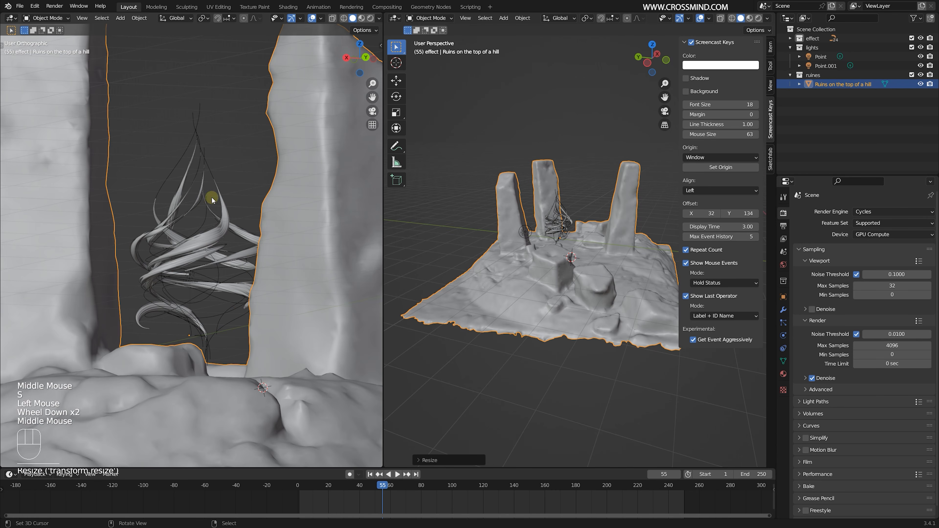
- Add a camera to the ruines collection and set its focal length to 32 mm
click(817, 75)
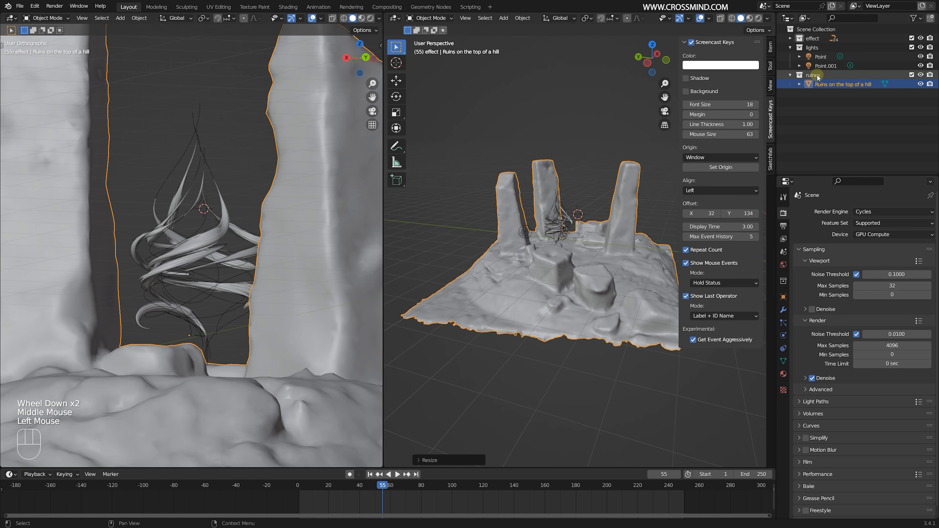
key(shift+a)
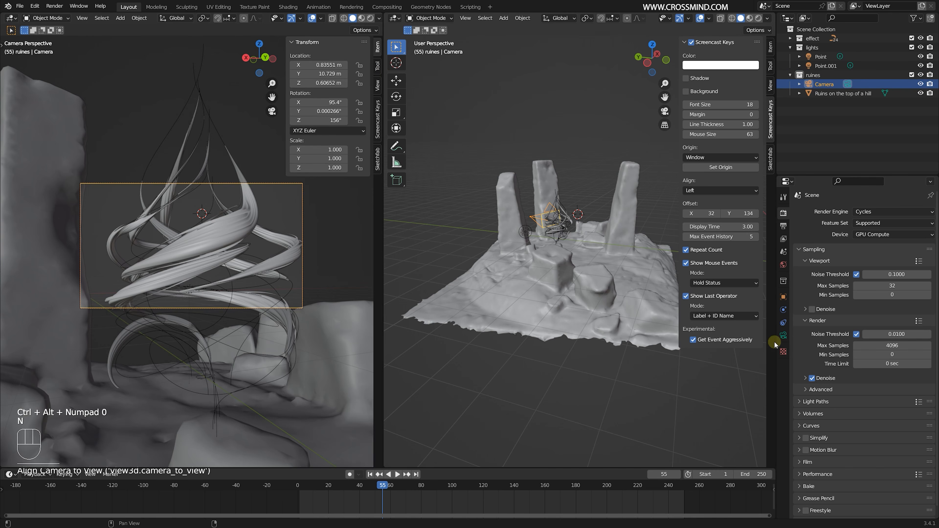
click(783, 335)
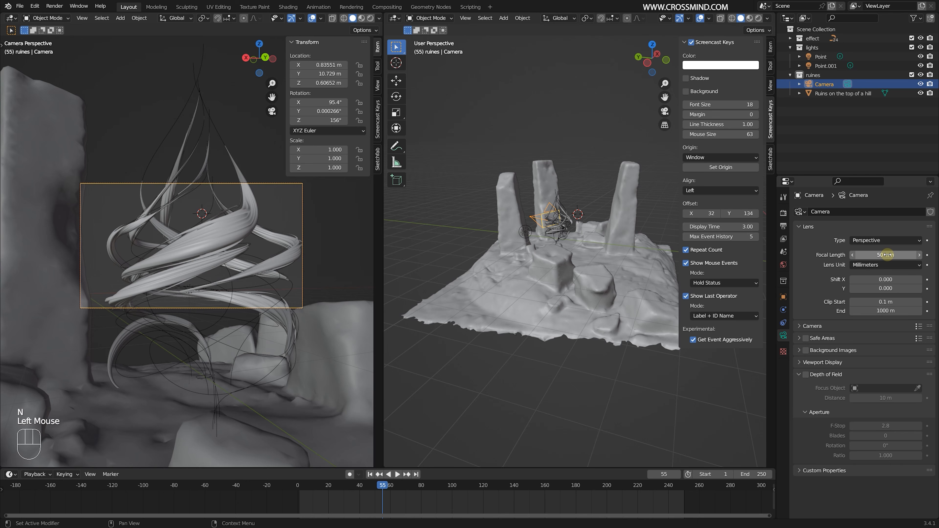
key(Return)
scroll(185, 240, up, 2)
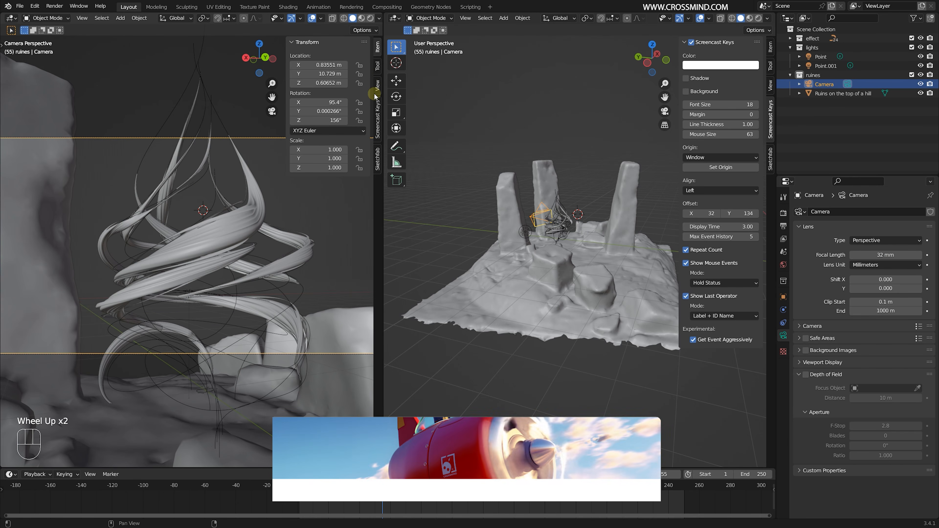
- Lock the camera to the view and set its passepartout to 1.000
click(377, 85)
scroll(259, 223, down, 2)
click(823, 363)
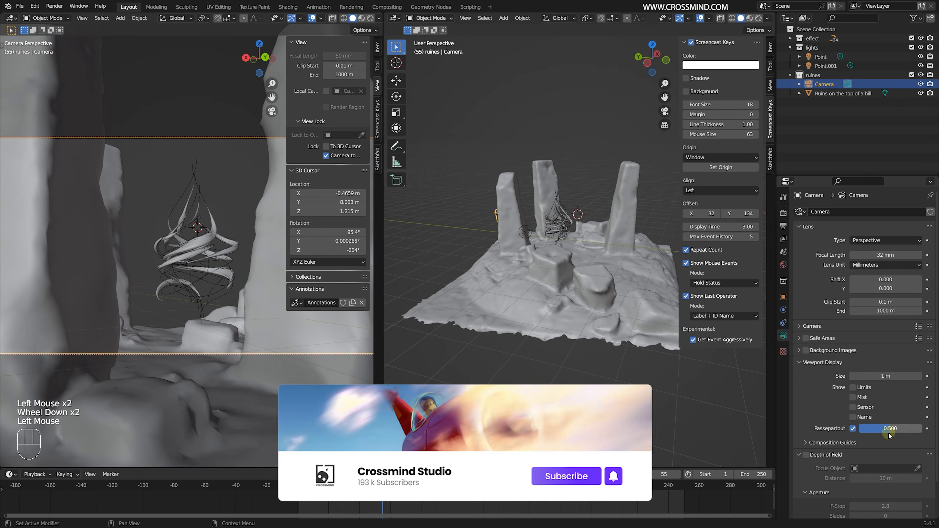
drag(888, 429, 921, 429)
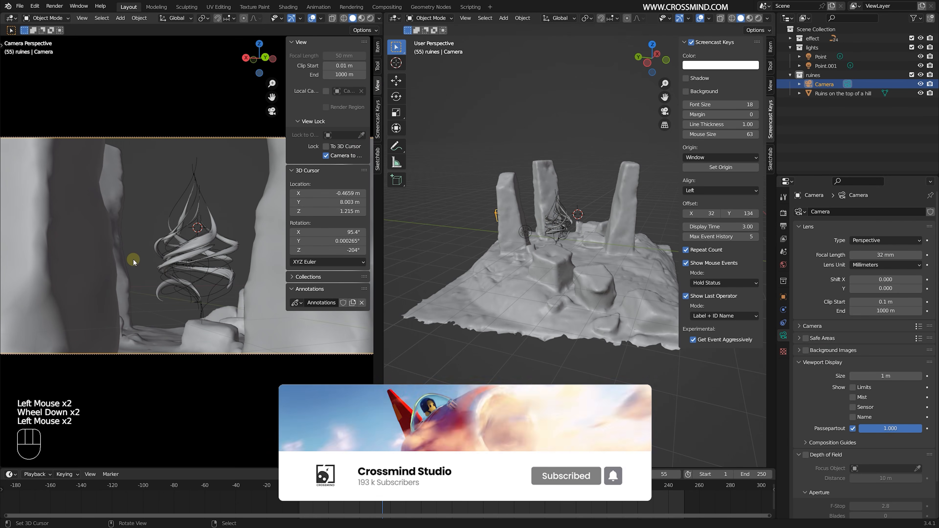
- Reframe the camera farther back so the ruins and the branches fit in the shot
scroll(141, 263, up, 1)
scroll(148, 266, down, 1)
mouse_move(150, 267)
middle_down()
mouse_move(205, 264)
mouse_move(139, 260)
middle_up()
scroll(181, 269, down, 1)
right_click(175, 267)
shift+middle_drag(138, 261, 196, 263)
scroll(155, 257, up, 1)
scroll(210, 270, down, 1)
shift+middle_drag(196, 263, 300, 260)
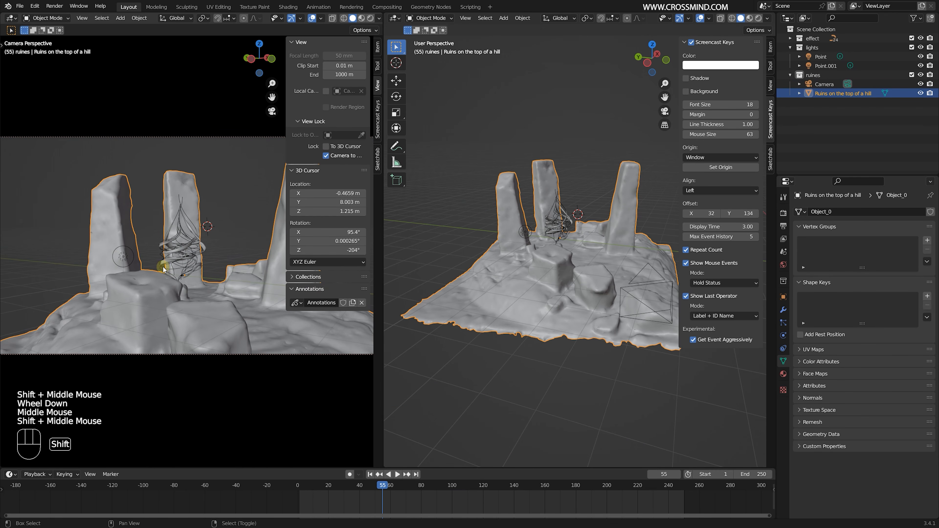
shift+middle_drag(163, 267, 144, 257)
middle_drag(144, 256, 153, 260)
scroll(562, 206, up, 2)
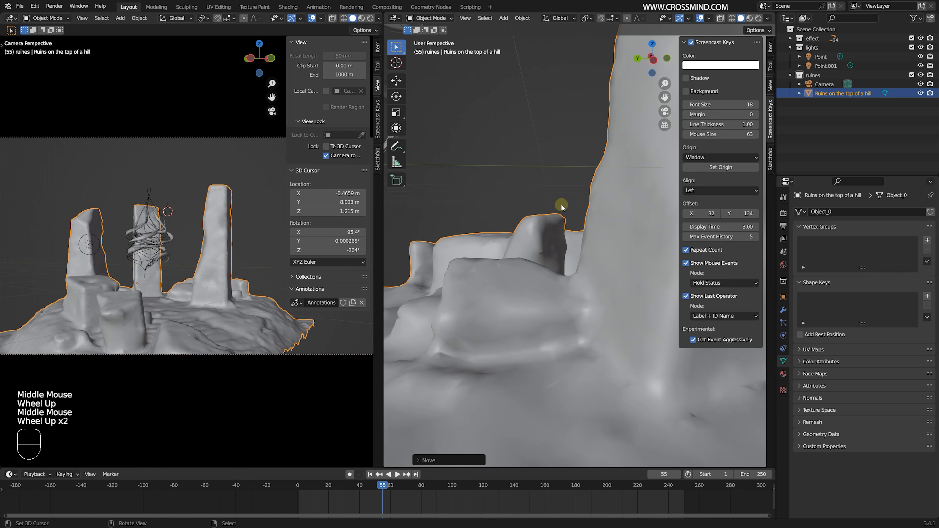
- Place the 3D cursor near the top of the branches, add a cube-shaped Empty there and scale it
shift+middle_drag(562, 205, 566, 155)
scroll(567, 203, down, 1)
shift+middle_drag(566, 155, 575, 113)
click(583, 101)
key(shift+a)
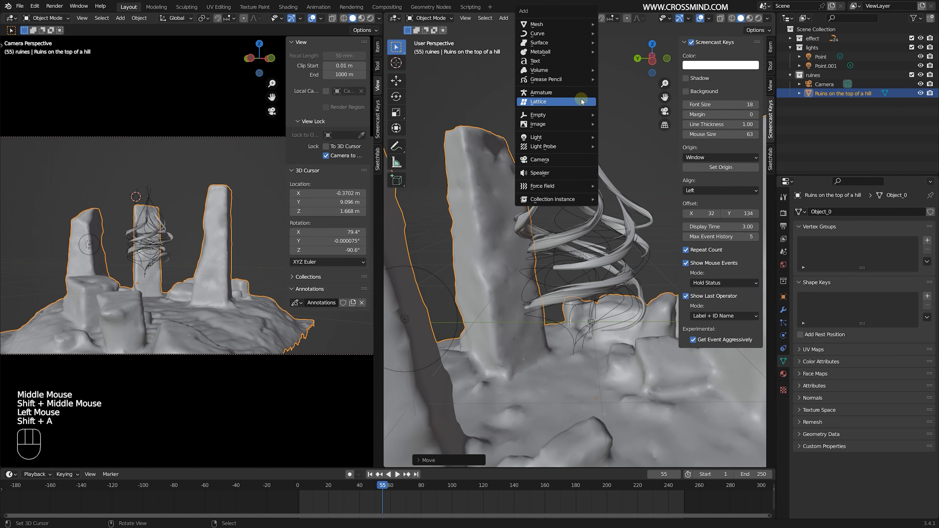
mouse_move(597, 117)
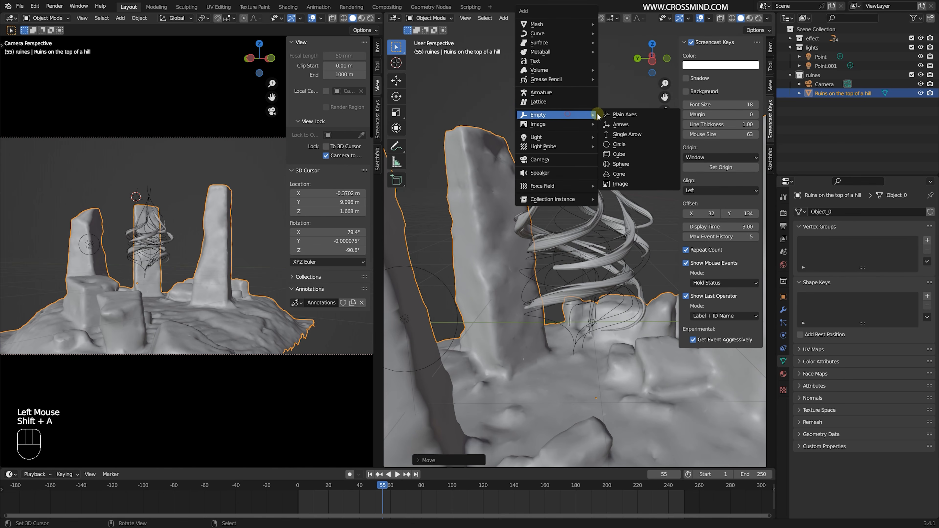
click(622, 152)
scroll(625, 170, down, 3)
click(631, 247)
scroll(797, 47, up, 1)
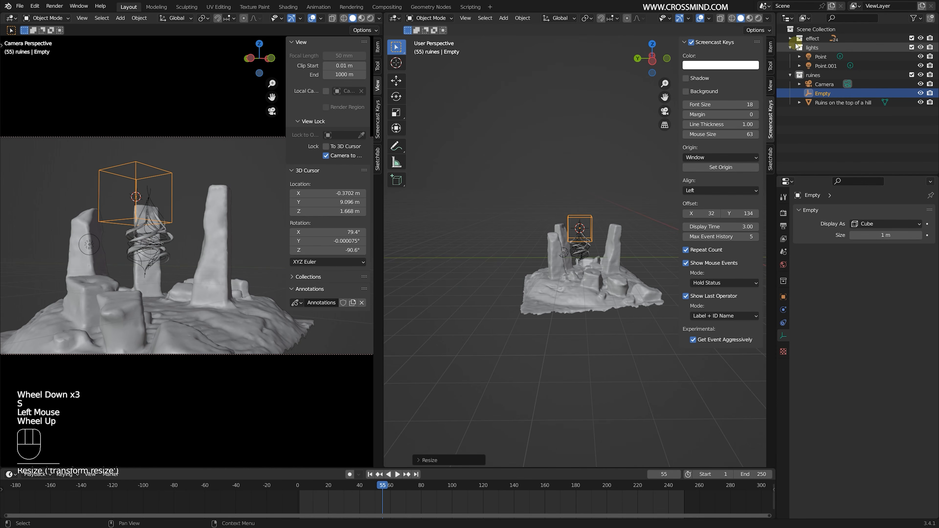
- Select all branch, path and profile curves in the effect collection and parent them to the Empty with the Object option
click(816, 47)
scroll(838, 117, down, 4)
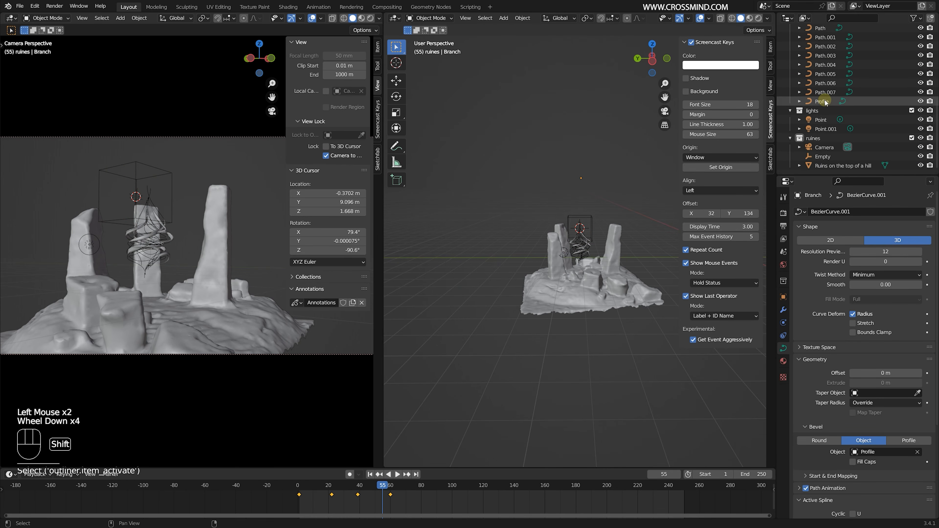
scroll(593, 221, up, 2)
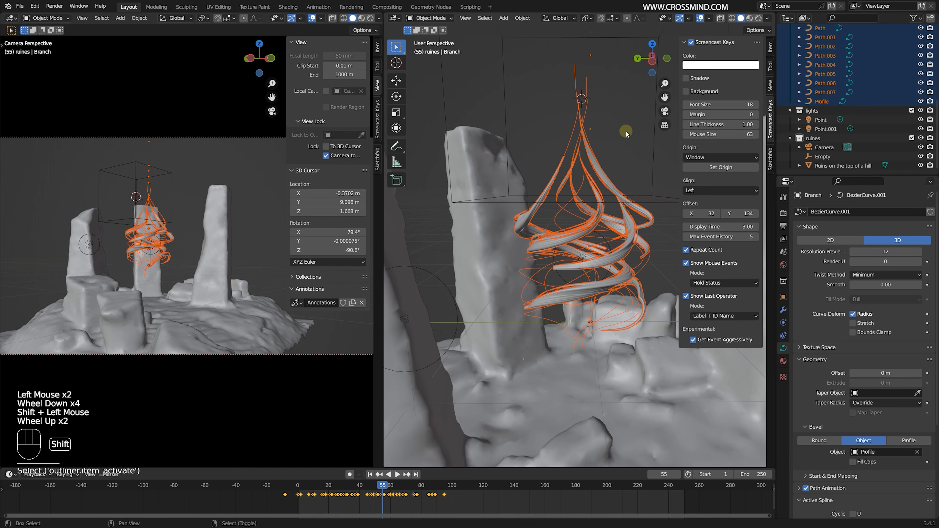
shift+right_click(655, 145)
scroll(641, 153, down, 1)
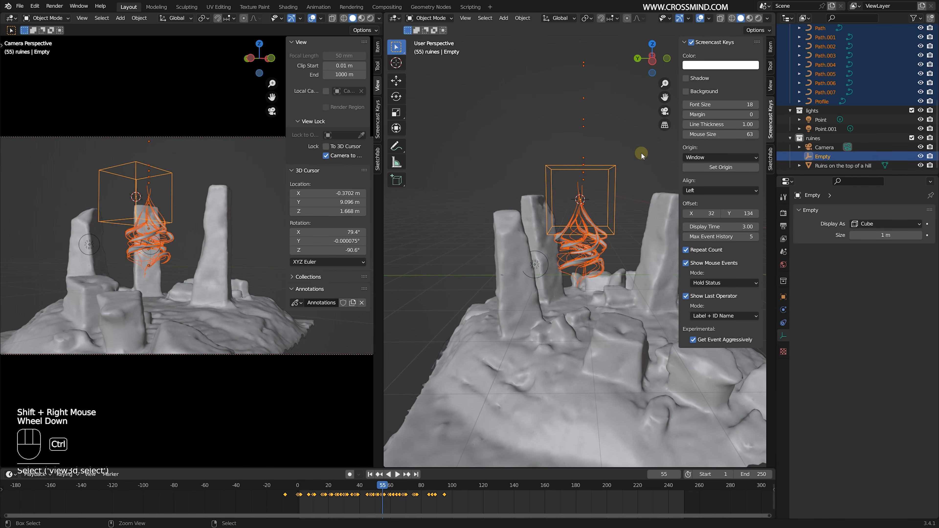
key(ctrl+p)
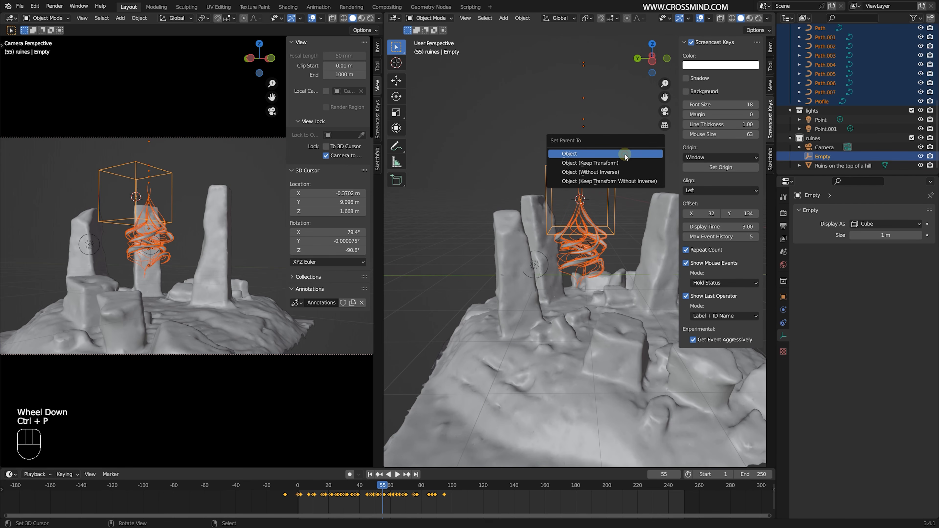
right_click(614, 170)
- Try moving the Empty to test whether the parented branches follow it
scroll(615, 174, up, 1)
key(g)
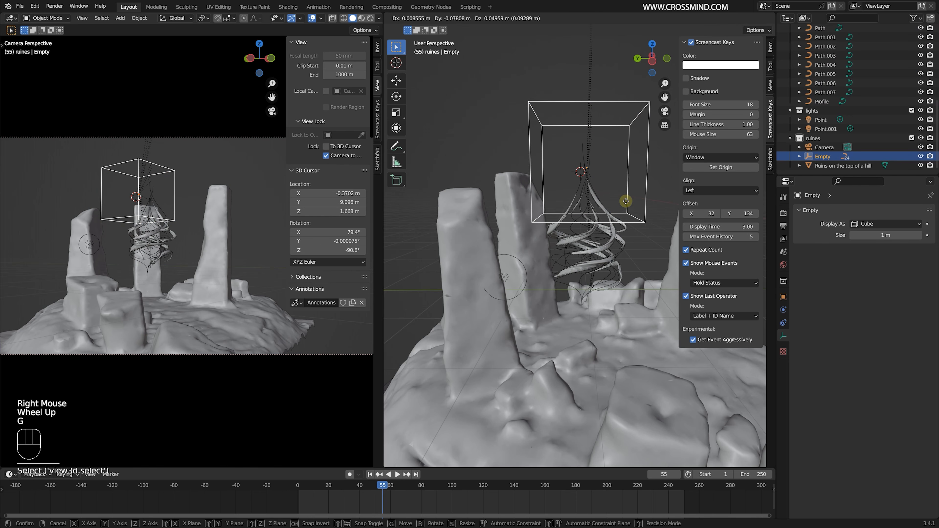
right_click(618, 205)
shift+middle_drag(618, 205, 576, 215)
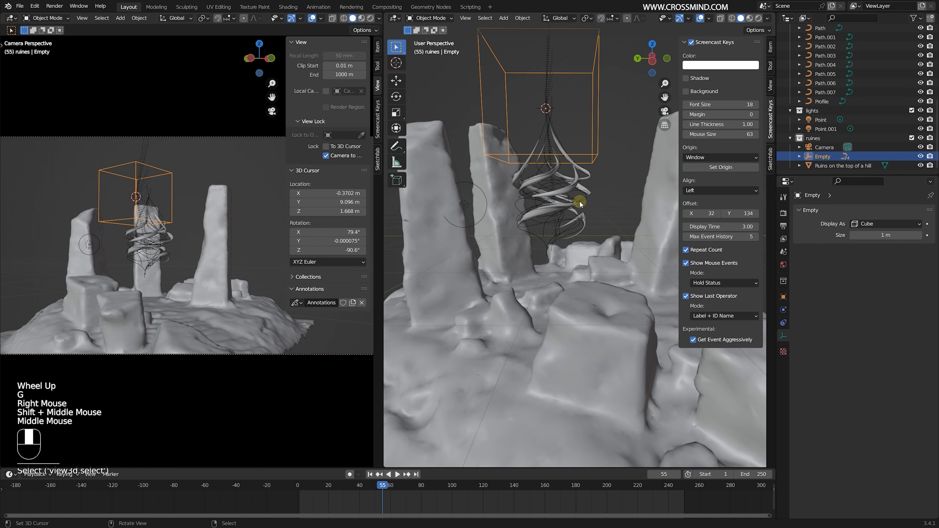
key(g)
right_click(581, 205)
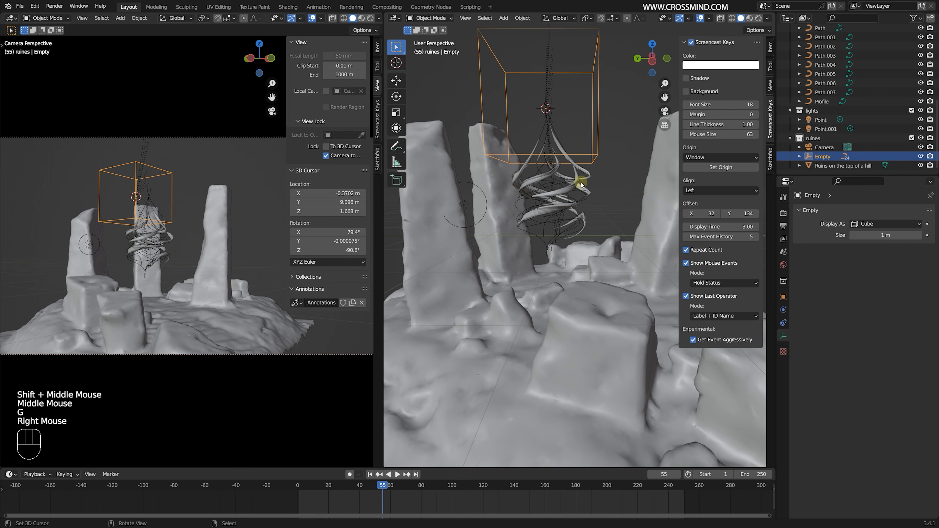
- Move the Empty into the effect collection
middle_drag(606, 182, 611, 183)
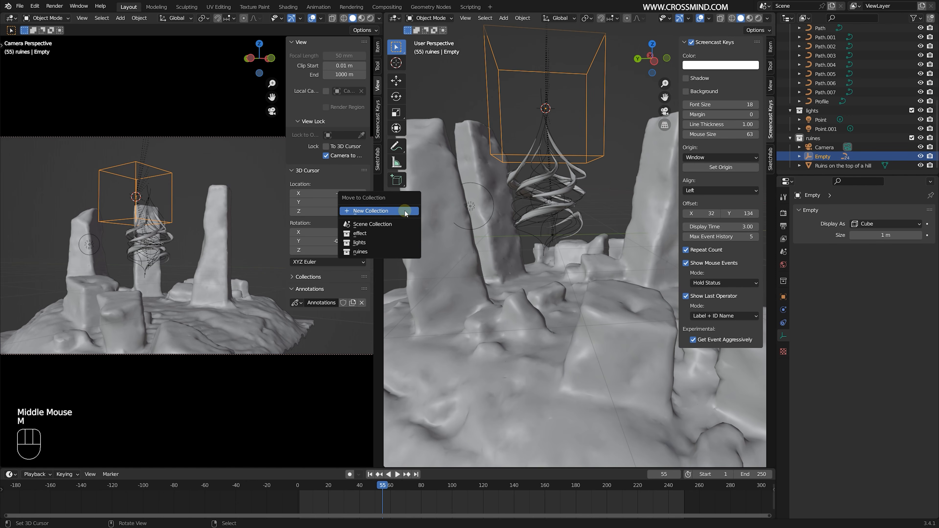
click(376, 238)
scroll(554, 196, down, 2)
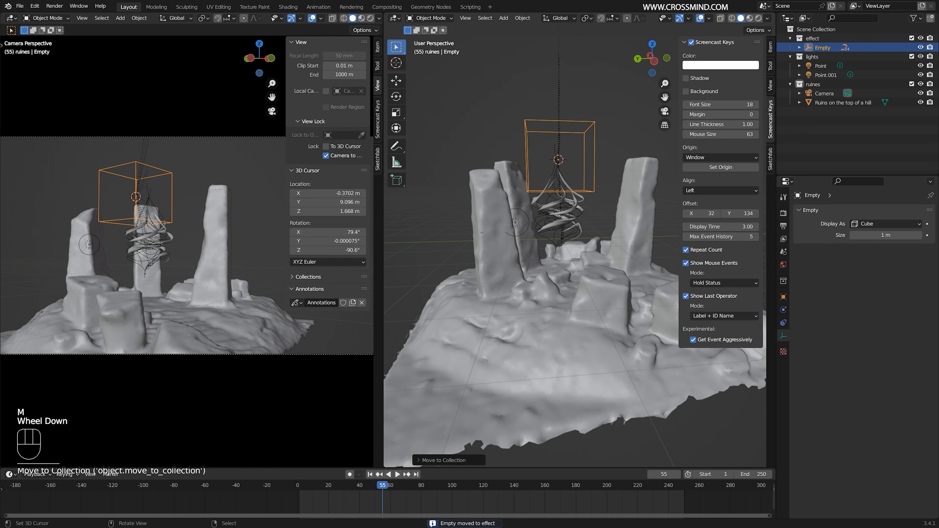
- Tilt, scale and shift the Empty so the branches lean between the pillars
key(r)
click(599, 187)
click(611, 183)
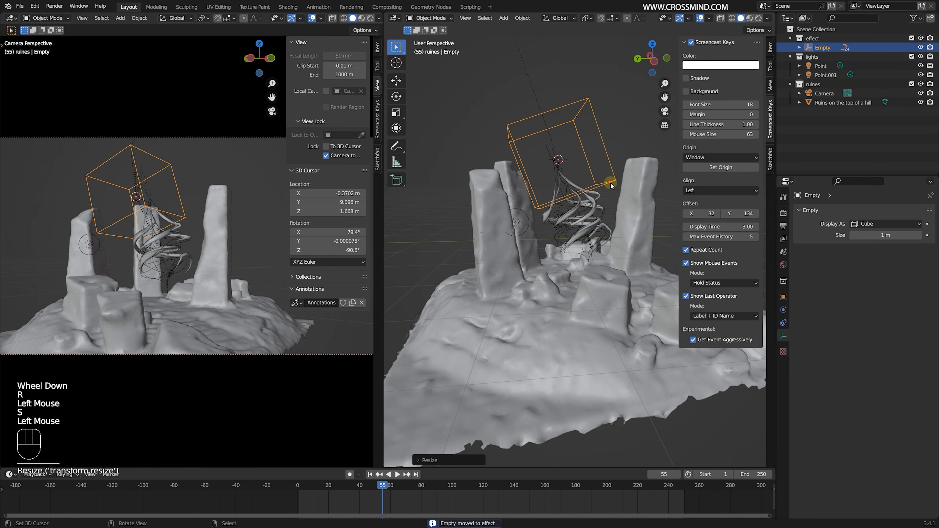
key(g)
click(597, 180)
scroll(247, 265, up, 1)
scroll(252, 262, down, 1)
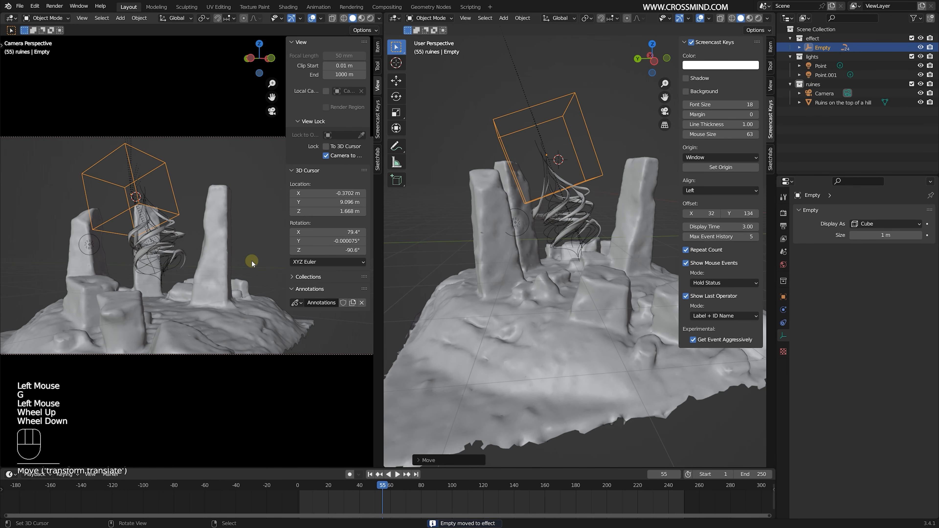
- Unlock the camera from the view and refine the Empty's rotation, scale and position among the pillars
click(352, 155)
scroll(194, 222, up, 2)
click(529, 182)
key(r)
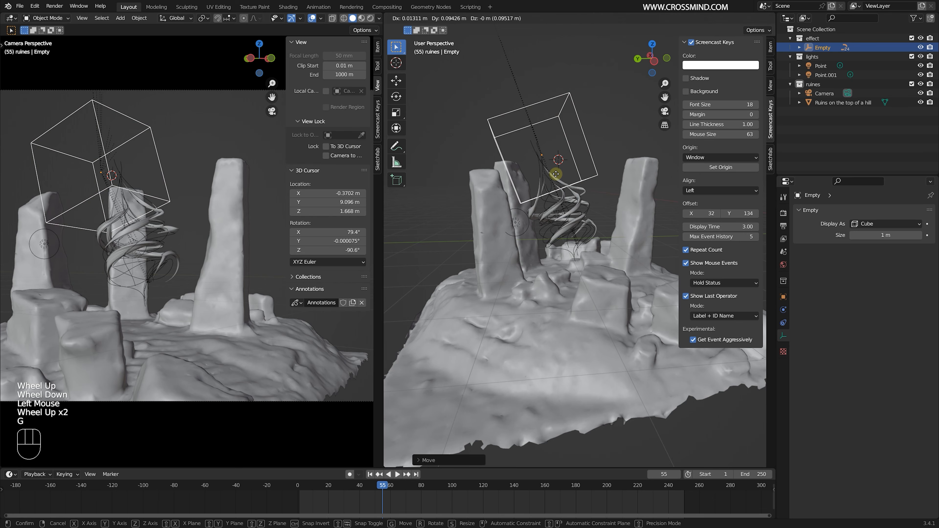
click(598, 174)
mouse_move(597, 174)
shift+middle_down()
mouse_move(608, 185)
mouse_move(645, 172)
mouse_move(614, 175)
shift+middle_up()
key(r)
click(646, 173)
key(r)
click(631, 175)
key(g)
click(642, 158)
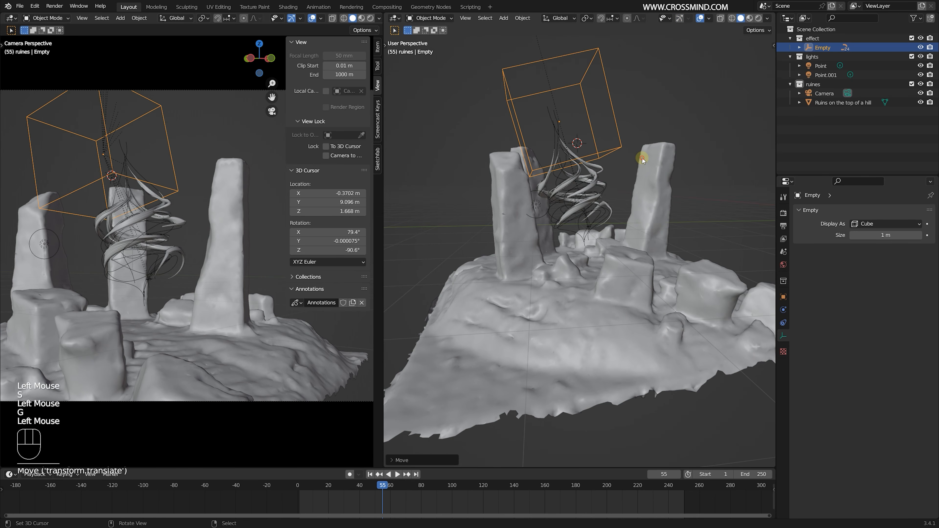
- Switch the camera view to rendered shading, centred on the branches
click(370, 17)
scroll(175, 220, up, 1)
shift+middle_drag(175, 221, 196, 199)
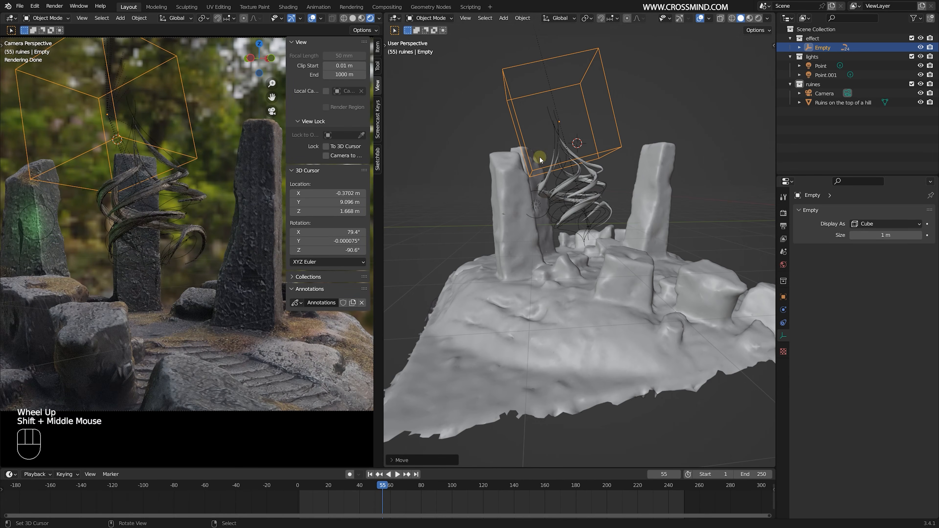
- Scale the Empty down and lower it slightly, and save the file
key(s)
click(593, 160)
key(g)
key(z)
key(z)
key(z)
click(605, 175)
key(ctrl+s)
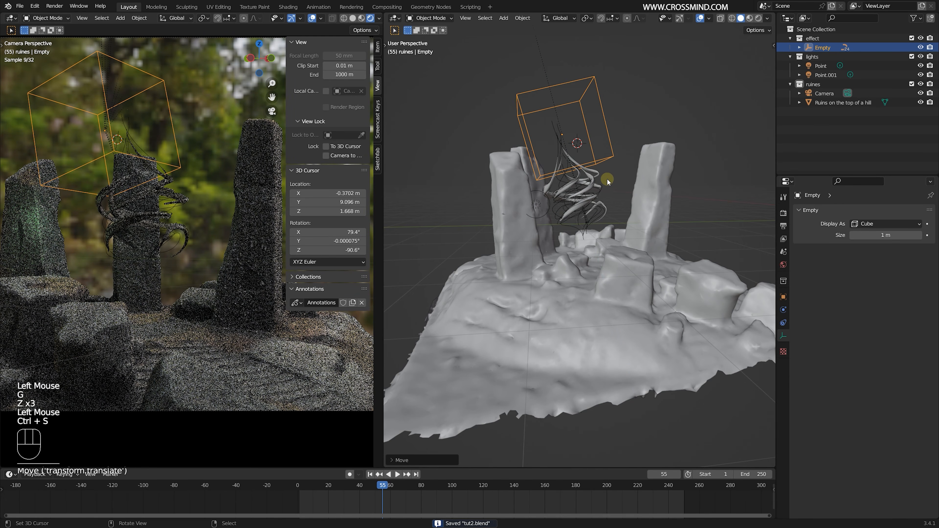
- Use the scene world in the rendered camera view and hide the overlays
scroll(359, 21, down, 2)
click(363, 19)
click(330, 71)
click(295, 20)
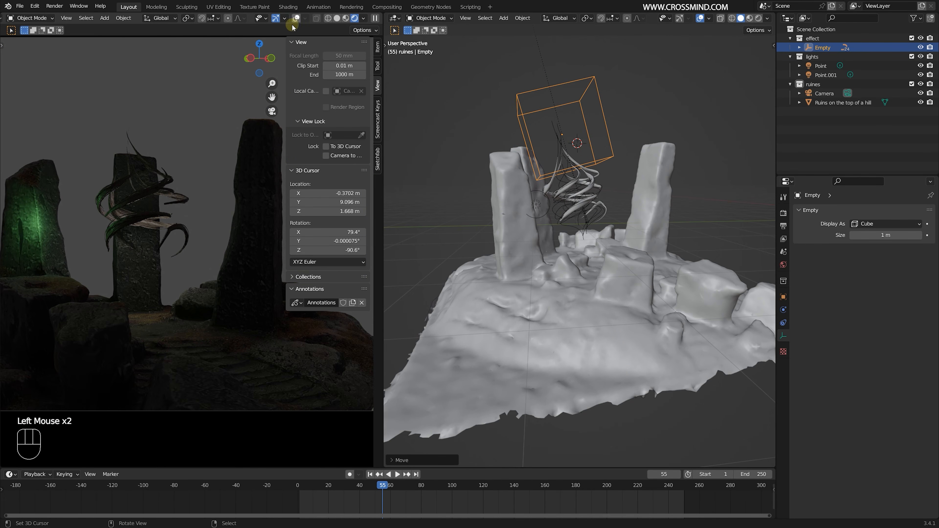
- Set the camera's focal length to 16 mm and reframe the branches with the camera locked to the view
middle_drag(560, 144, 583, 140)
drag(902, 254, 888, 255)
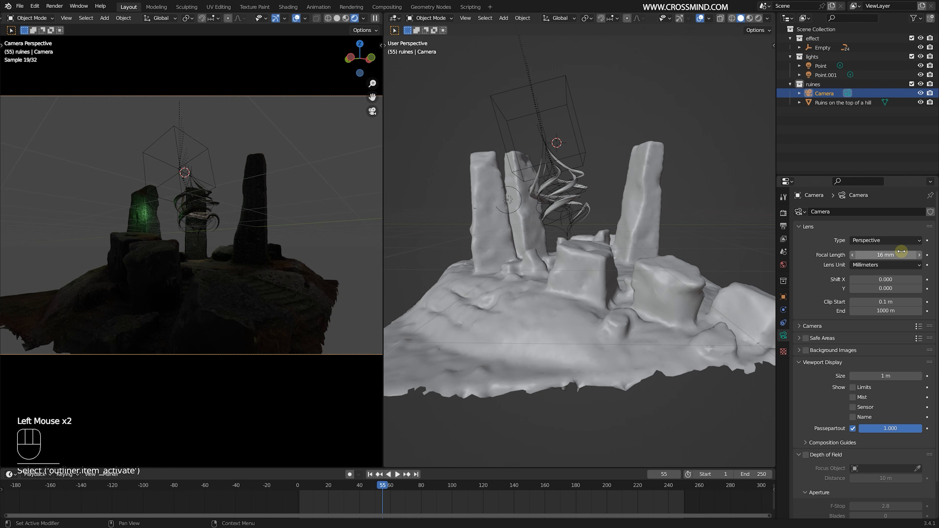
key(n)
click(326, 156)
scroll(260, 208, up, 2)
middle_drag(259, 208, 236, 207)
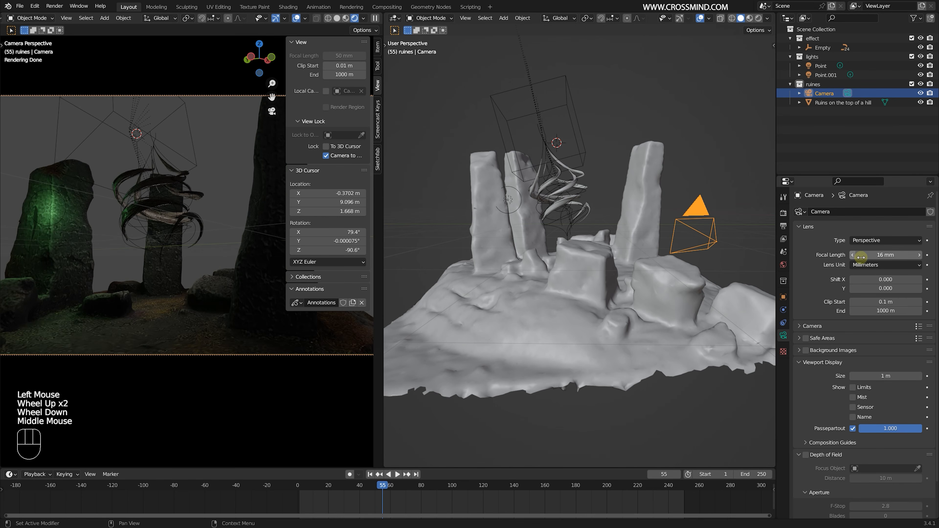
- Adjust the camera's focal length and reframe the branches and ruins with the camera locked to the view
drag(859, 257, 884, 257)
scroll(164, 258, down, 4)
shift+middle_drag(164, 257, 193, 261)
shift+middle_drag(174, 257, 200, 259)
middle_drag(189, 256, 206, 255)
scroll(207, 255, down, 1)
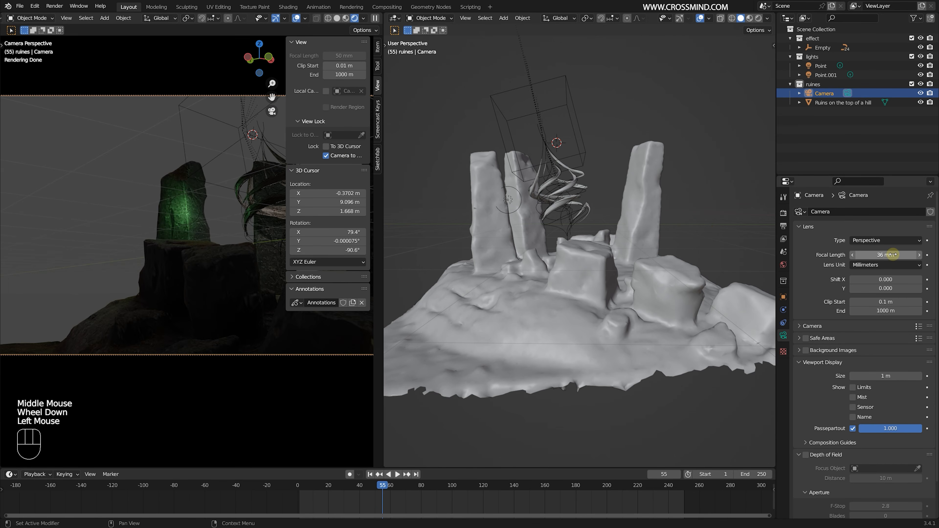
- Select the hill ruins mesh, rescale it around the branches, and hide the camera view's sidebar
middle_drag(256, 208, 189, 192)
right_click(576, 180)
key(KP_Decimal)
scroll(146, 203, down, 3)
middle_drag(189, 193, 211, 243)
key(n)
right_click(570, 320)
key(s)
click(573, 298)
- Reframe the ruins in the camera view with overlays hidden, and unlock the camera from the view
click(296, 18)
middle_drag(211, 242, 229, 234)
shift+middle_drag(229, 234, 216, 231)
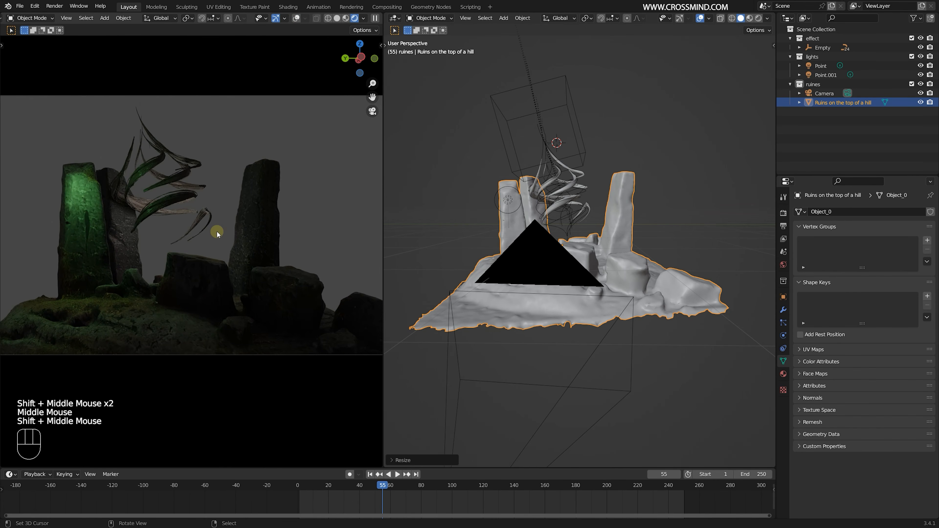
key(n)
click(325, 138)
key(n)
- Paste the four weed_plant_02 objects into the scene and show the camera view in wireframe with overlays
middle_drag(636, 247, 654, 213)
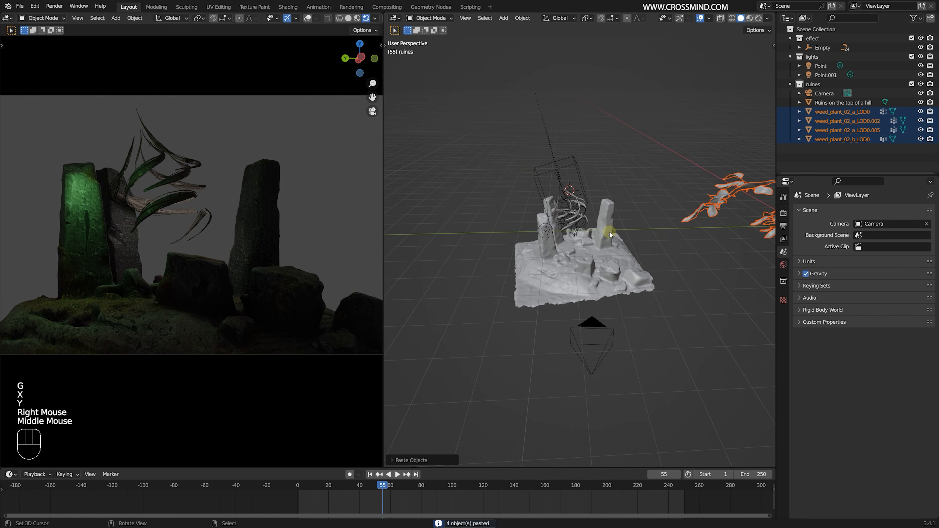
shift+middle_drag(682, 224, 643, 213)
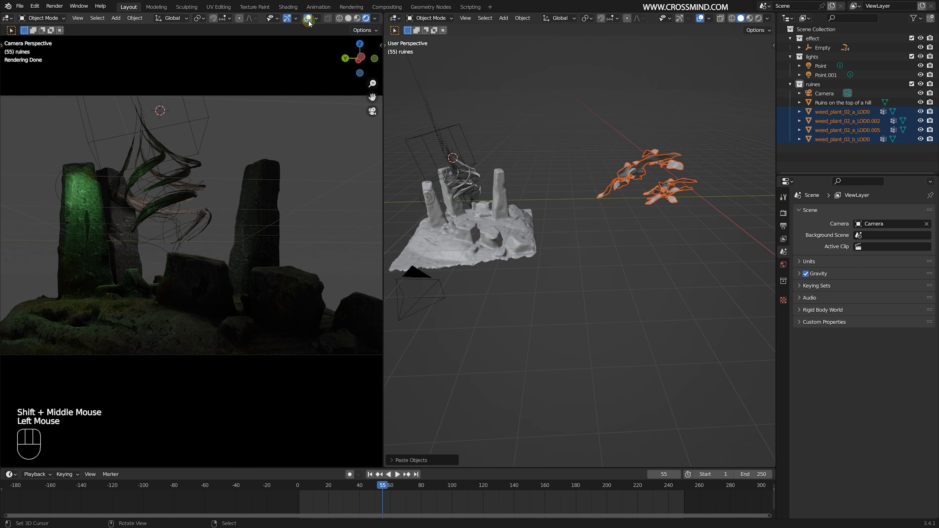
click(339, 18)
- Move the four weed plants onto the ruins in top view and scale them to fit
key(KP_7)
key(g)
click(629, 126)
key(s)
click(673, 113)
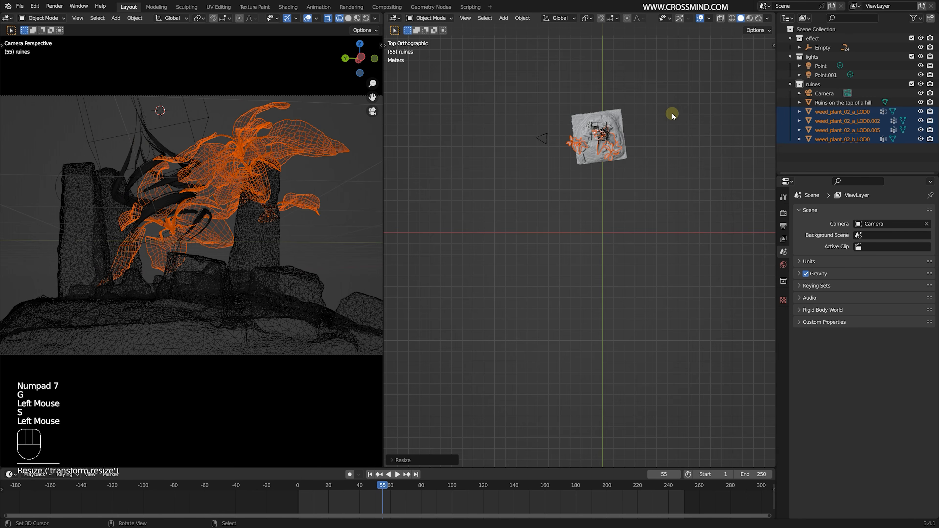
key(s)
click(659, 116)
- Lower the four weed plants along Z to the ground of the ruins
middle_drag(659, 116, 639, 153)
scroll(632, 174, up, 1)
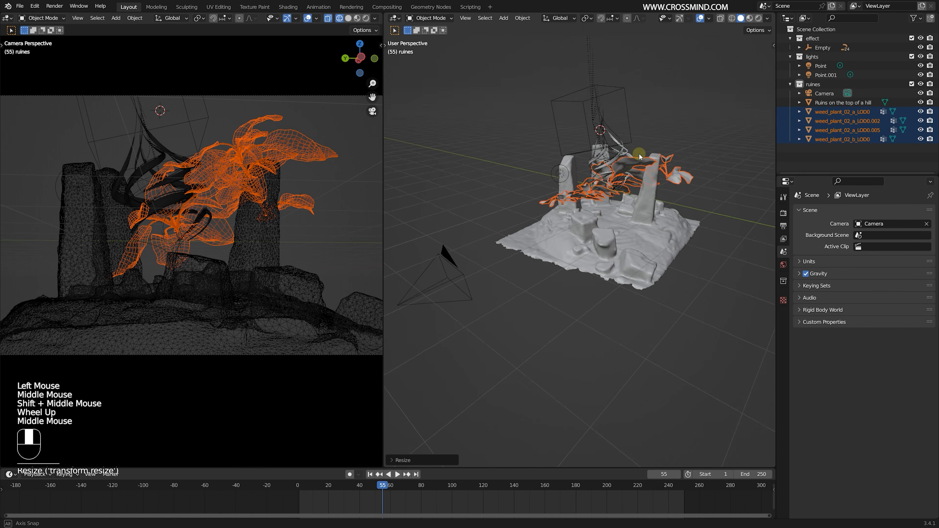
key(g)
key(z)
click(640, 189)
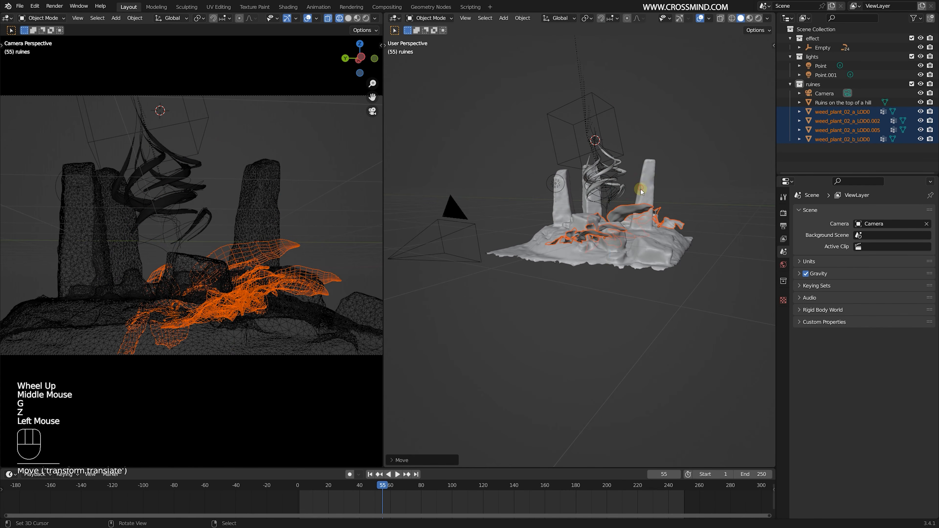
- Rotate the four weed plants to follow the ground and reposition them among the foreground rocks
middle_drag(640, 189, 684, 218)
key(r)
click(695, 243)
middle_drag(685, 218, 716, 182)
scroll(717, 181, up, 3)
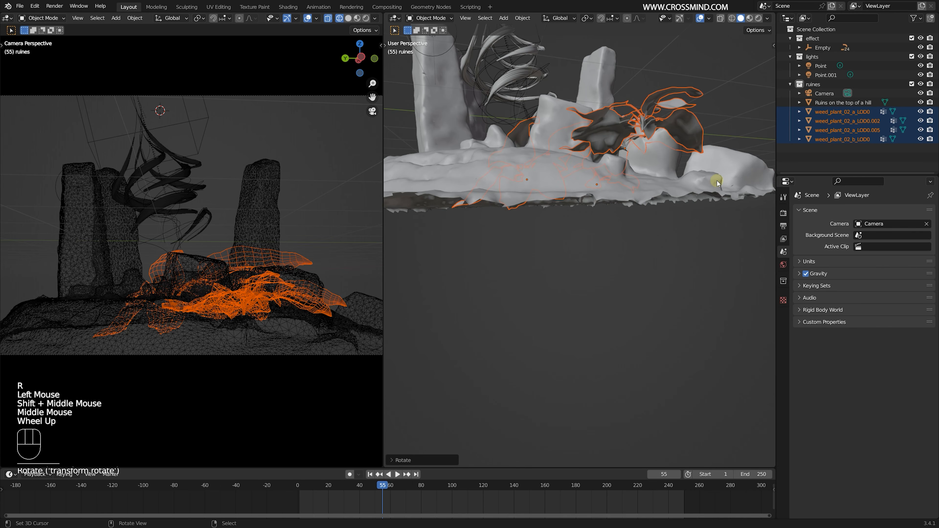
key(g)
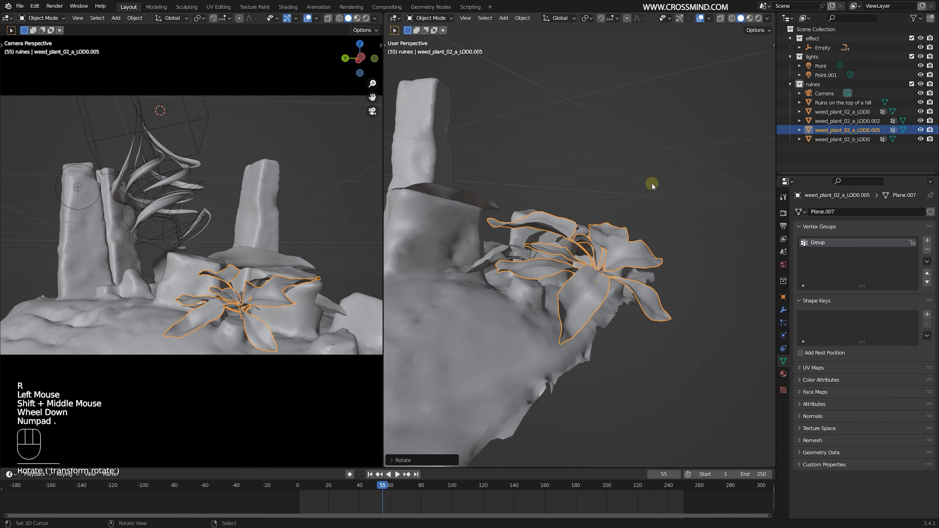
scroll(653, 184, down, 3)
middle_drag(584, 265, 589, 252)
key(g)
click(588, 260)
- Rotate the single plant weed_plant_02_a_LOD0.002 on the foreground rocks
right_click(517, 262)
key(r)
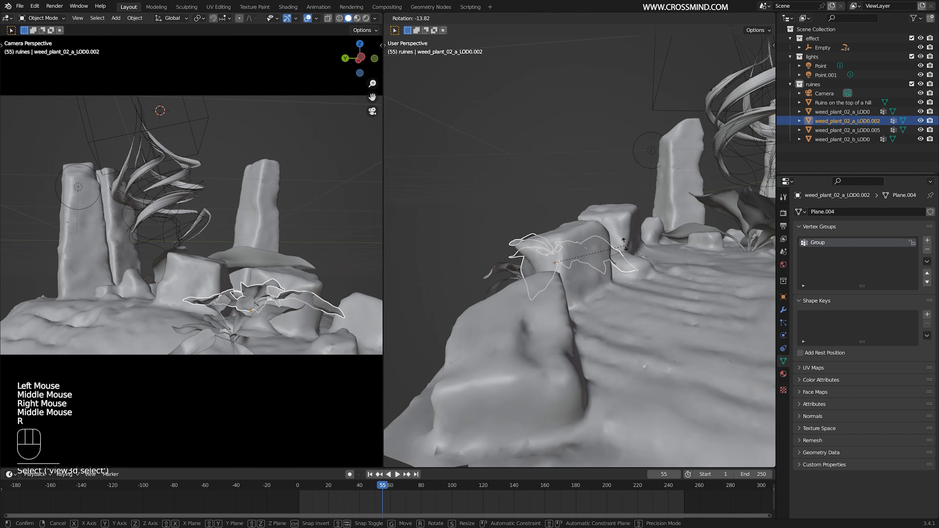
click(525, 259)
- Rotate, scale and move weed_plant_02_a_LOD0 onto the boulders at the right edge of the camera shot
right_click(645, 208)
middle_drag(645, 210, 655, 184)
shift+middle_drag(655, 185, 666, 222)
scroll(665, 222, up, 1)
key(r)
click(675, 242)
key(s)
click(658, 240)
key(g)
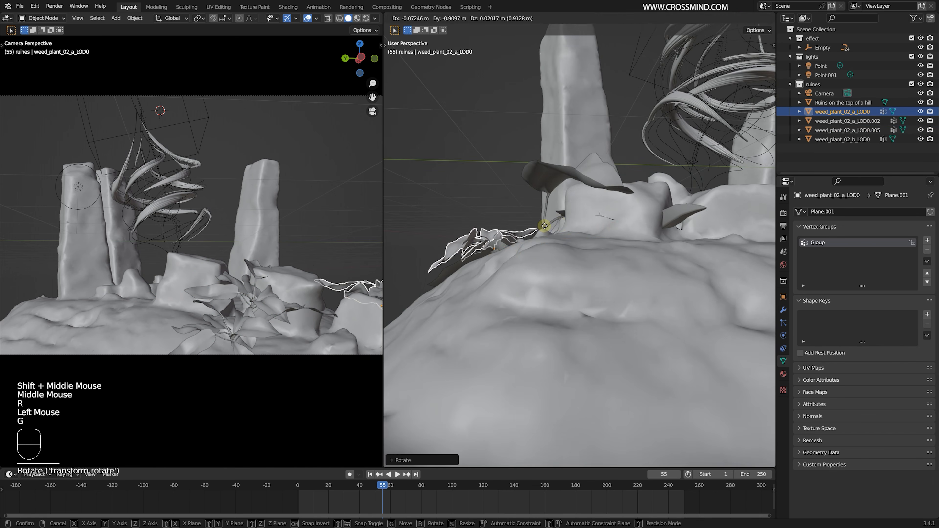
shift+middle_drag(562, 262, 592, 259)
key(s)
click(643, 257)
shift+middle_drag(644, 257, 666, 256)
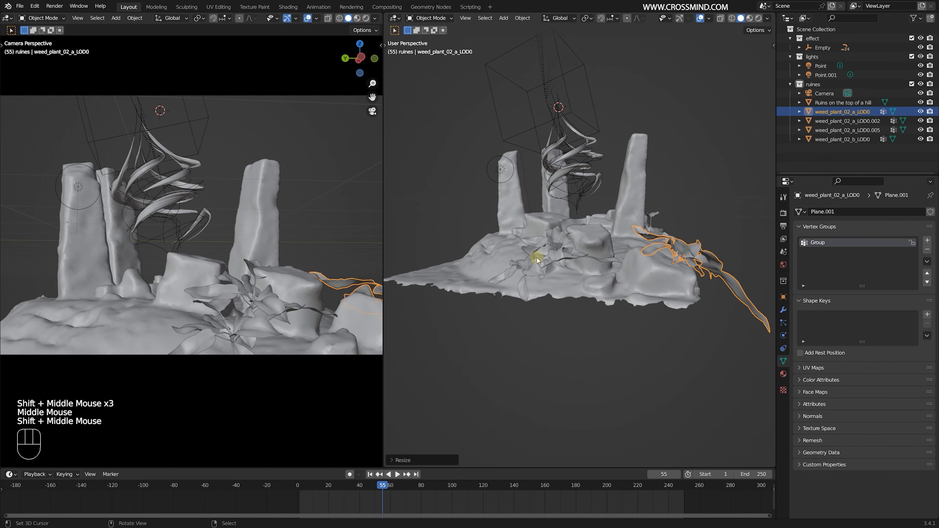
- Duplicate a foreground weed plant, then scale, rotate and place the copy in the left foreground of the shot
right_click(537, 258)
middle_drag(537, 258, 592, 277)
shift+middle_drag(591, 277, 621, 269)
key(shift+d)
key(s)
click(525, 245)
key(r)
click(536, 229)
key(g)
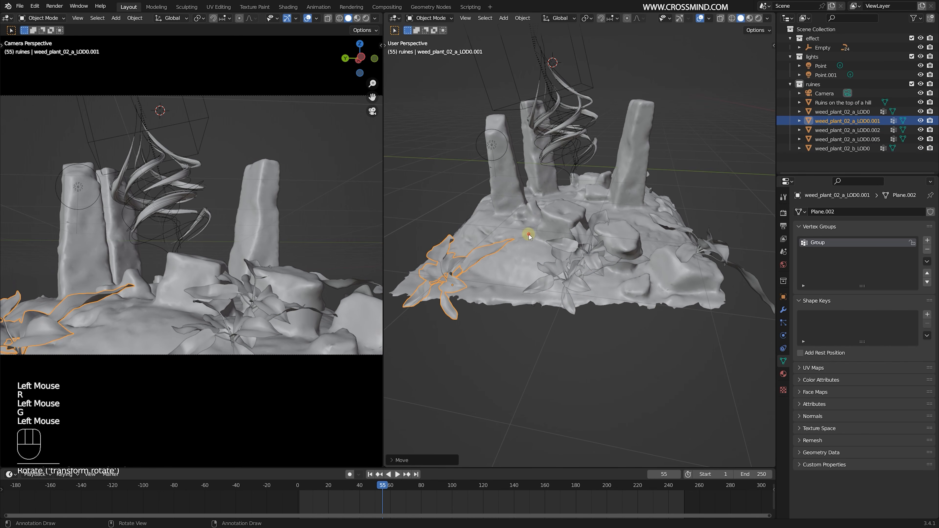
- Duplicate the hill ruins mesh, place the copy beside the original and scale it
right_click(566, 218)
middle_drag(566, 185, 604, 210)
key(shift+d)
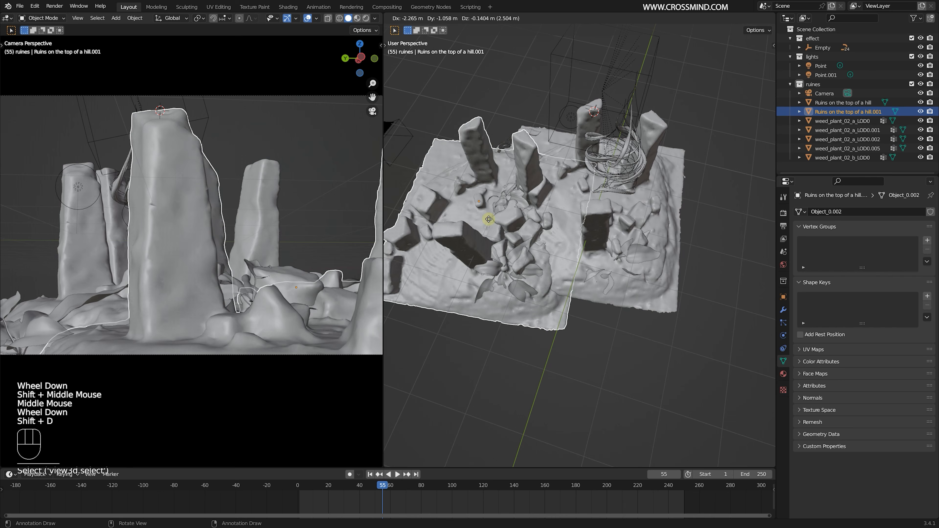
click(444, 213)
key(s)
click(477, 211)
- Position the ruins copy around the camera in top view, rotate it about Z and enlarge it as foreground framing
key(g)
key(KP_7)
scroll(529, 213, down, 1)
shift+middle_drag(530, 214, 573, 201)
key(g)
click(700, 226)
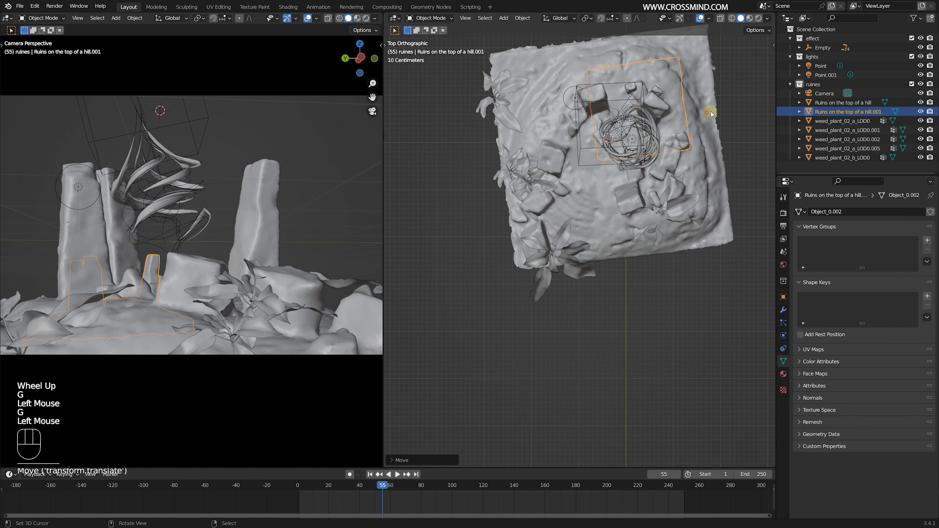
scroll(711, 111, down, 3)
key(g)
click(526, 225)
key(s)
key(s)
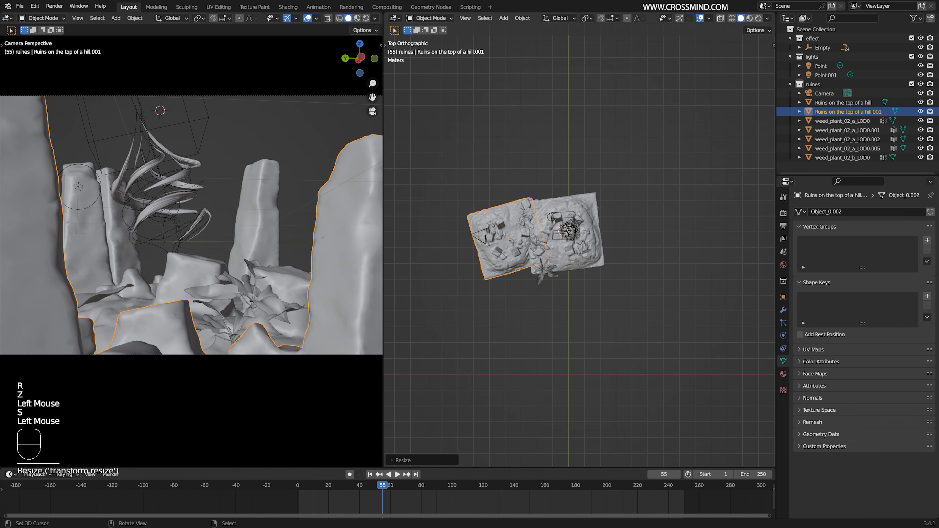
click(455, 125)
- Switch the camera view to rendered shading without overlays and save the file
click(366, 18)
click(307, 18)
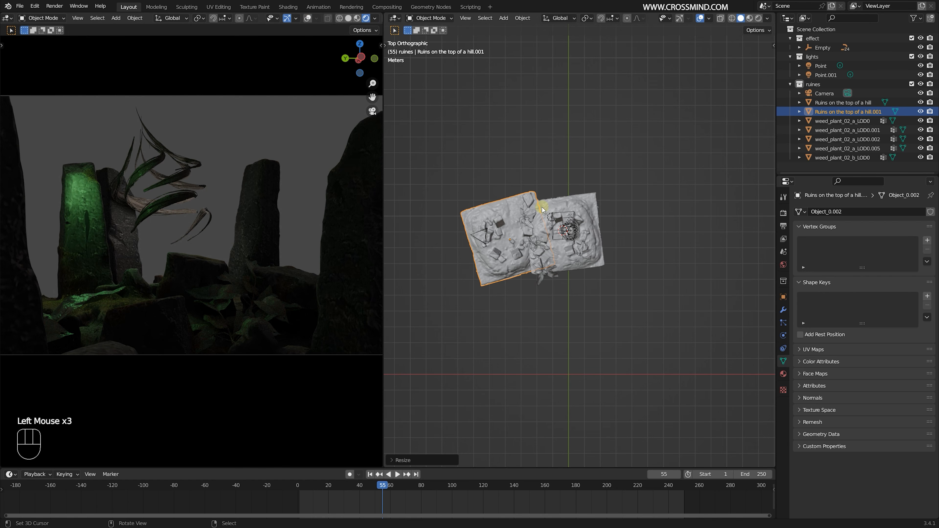
middle_drag(538, 238, 606, 193)
scroll(606, 193, up, 1)
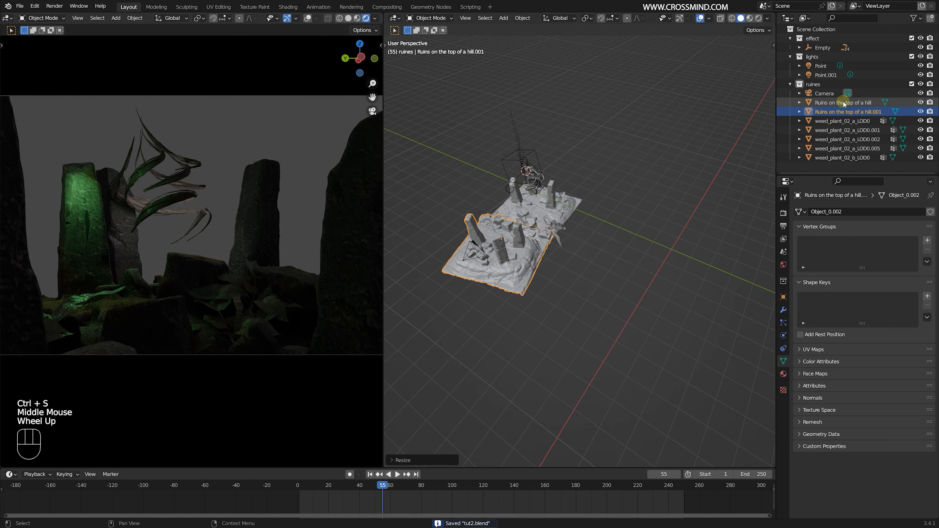
- Select the point light Point.001 and move it over the foreground plants
click(822, 89)
scroll(486, 207, up, 2)
key(shift+a)
scroll(487, 147, up, 2)
shift+middle_drag(717, 164, 525, 163)
right_click(493, 169)
key(KP_Decimal)
scroll(493, 169, down, 3)
middle_drag(525, 163, 549, 175)
middle_drag(535, 192, 529, 201)
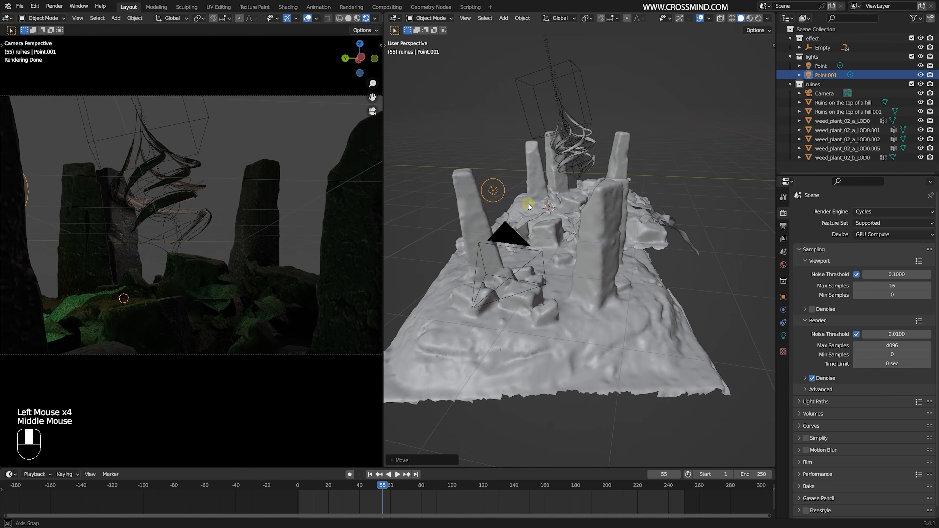
shift+middle_drag(528, 202, 494, 212)
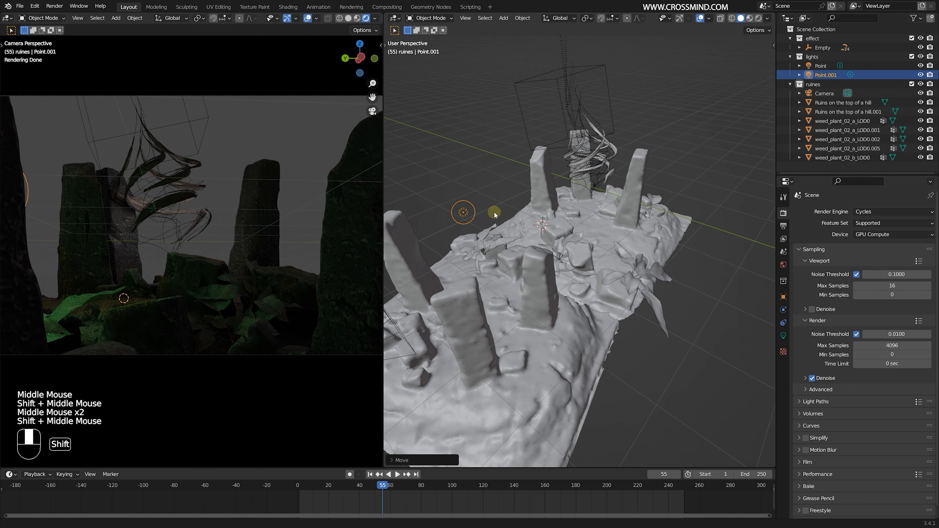
- Duplicate the green light Point.001, place the copy near the twisting branches and color it orange
key(KP_7)
scroll(507, 270, up, 1)
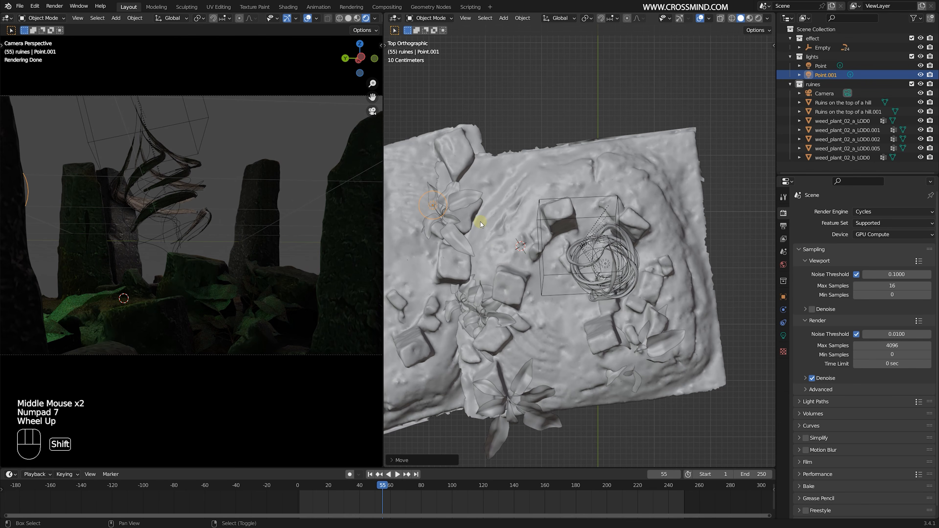
key(shift+d)
click(632, 273)
middle_drag(631, 273, 644, 237)
scroll(644, 237, up, 1)
middle_drag(644, 237, 663, 248)
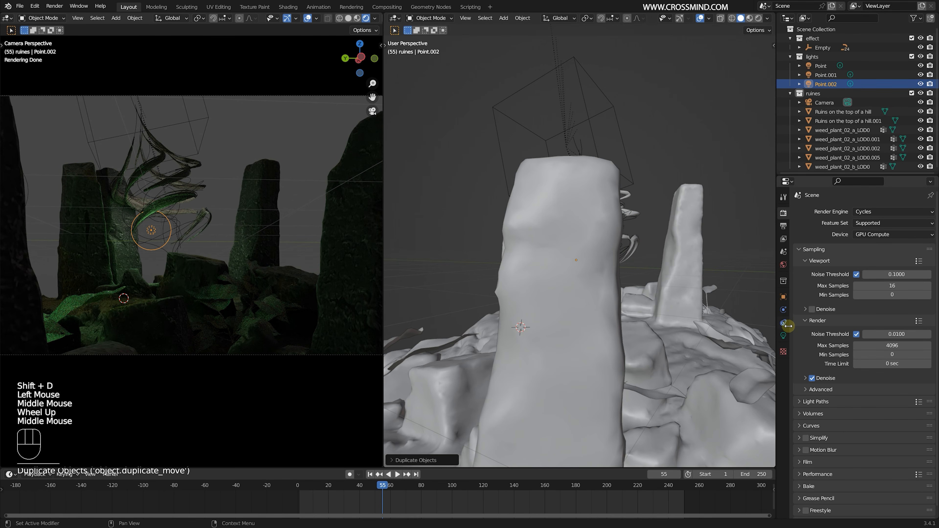
click(784, 336)
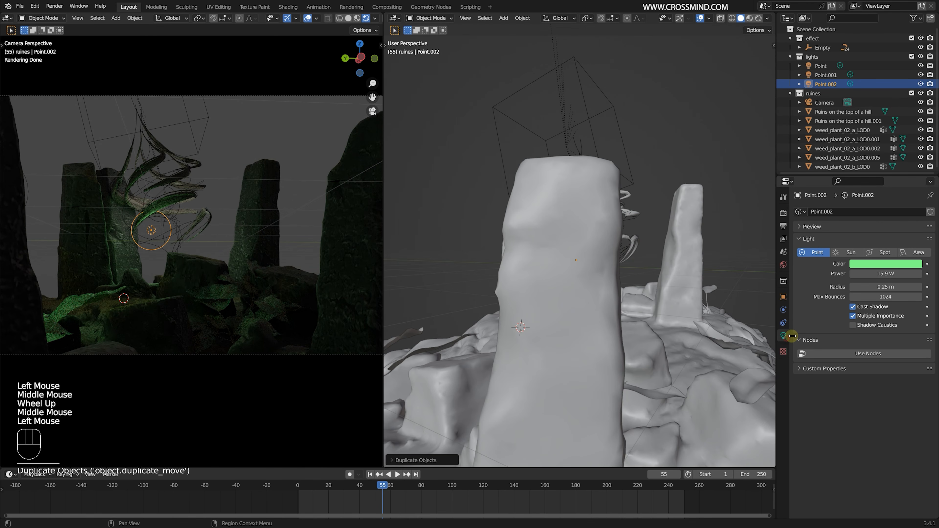
click(886, 264)
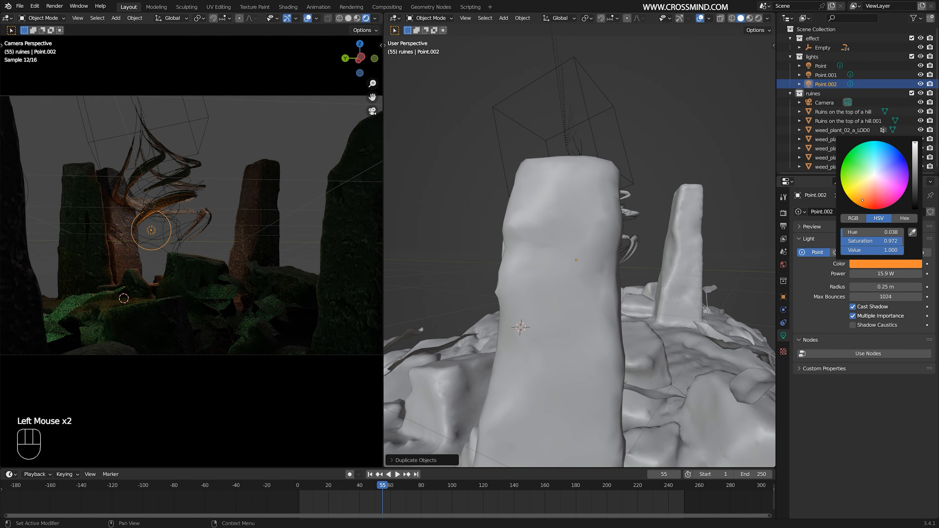
- Turn off the Camera option in the world's Ray Visibility settings
click(375, 18)
click(785, 265)
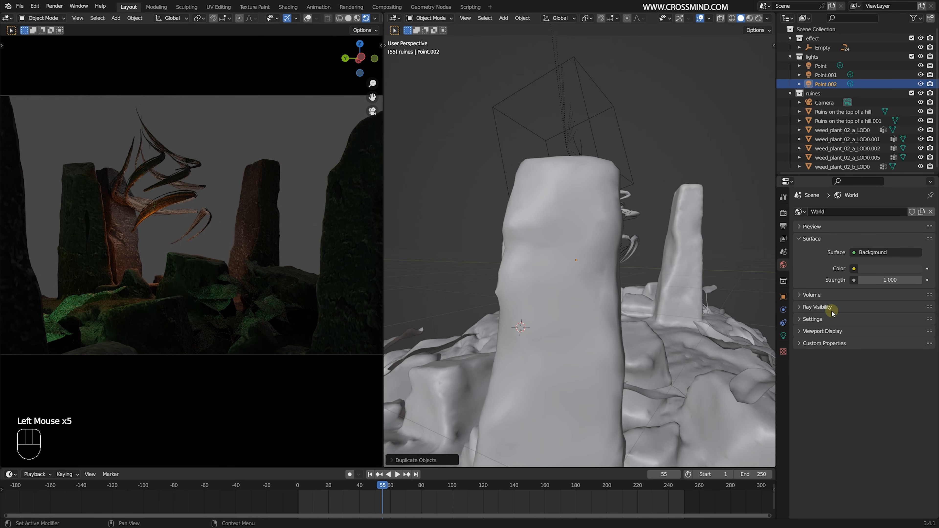
click(821, 308)
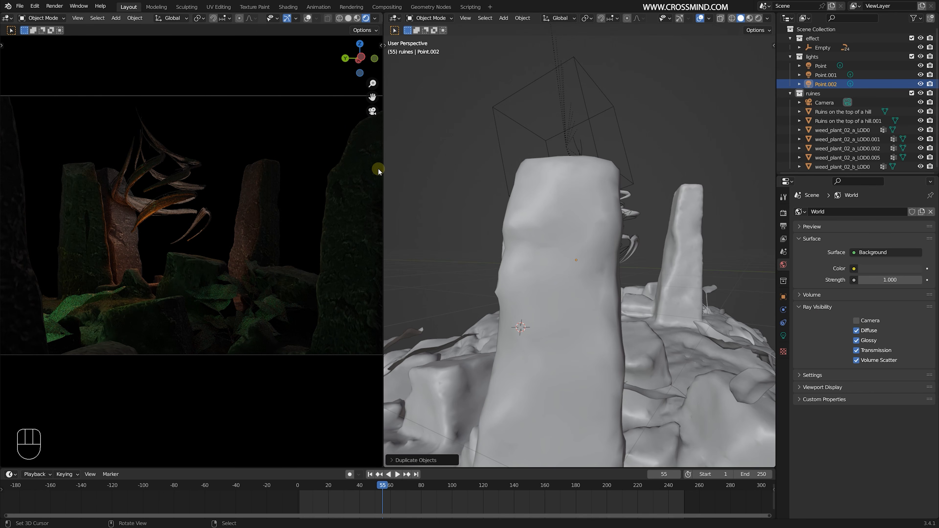
- Raise the orange point light's power to 27.1 W
middle_drag(521, 218, 577, 234)
scroll(562, 220, down, 1)
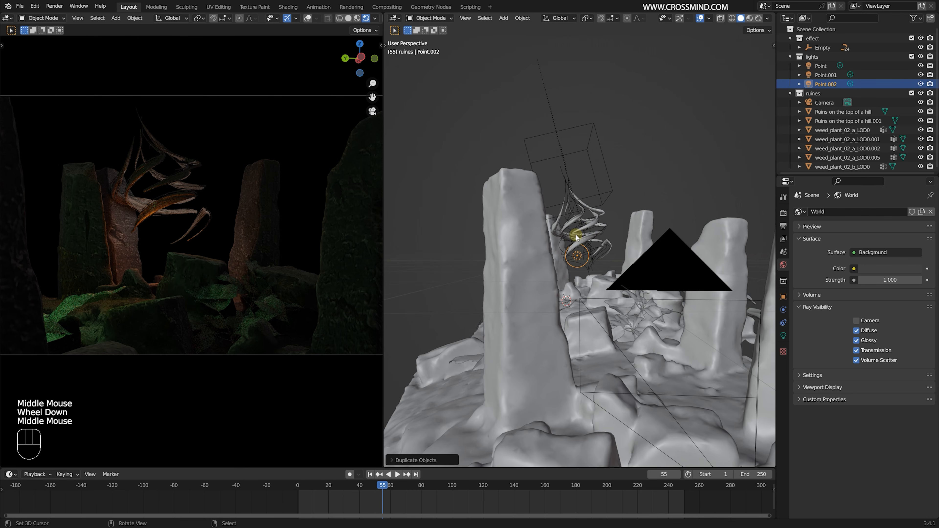
key(s)
right_click(576, 234)
click(784, 335)
drag(886, 274, 885, 274)
- Duplicate the orange point light and place the copy near the upper branches
middle_drag(666, 249, 592, 237)
key(shift+d)
click(562, 167)
middle_drag(562, 168, 573, 192)
shift+middle_drag(573, 193, 499, 251)
scroll(575, 200, up, 1)
key(g)
click(560, 212)
- Move the copied light beside the top of the branches and make it a green 50 W light
scroll(577, 205, up, 2)
key(g)
click(536, 230)
key(g)
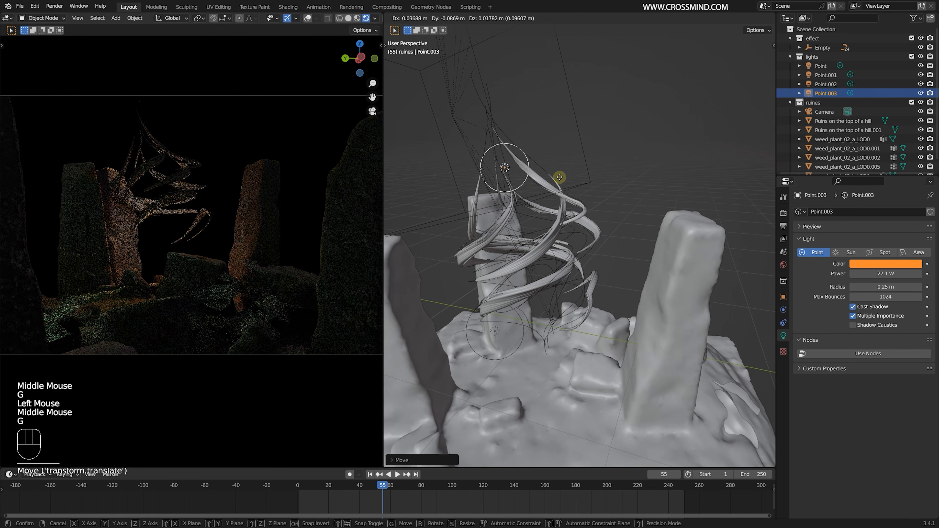
click(590, 179)
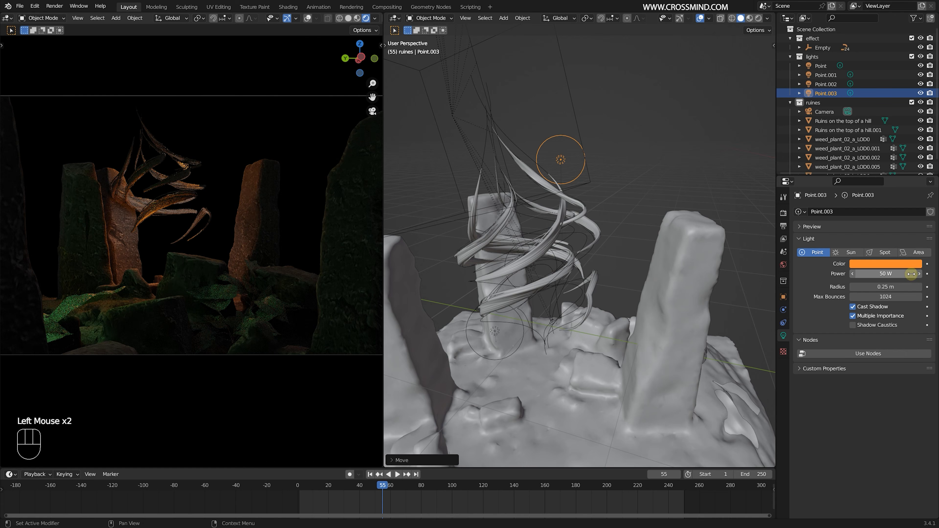
click(904, 266)
- Add a cube to the ruines collection and clear its location to the world origin
key(shift+a)
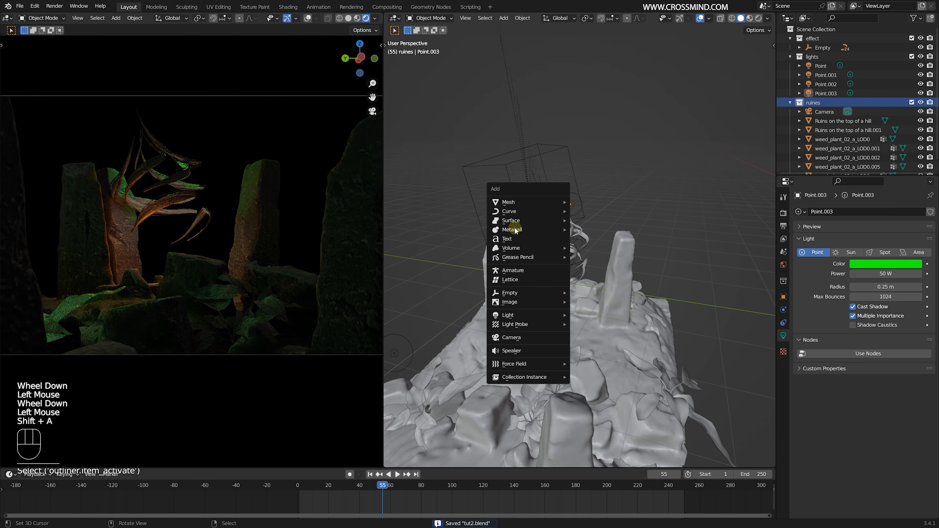
mouse_move(522, 204)
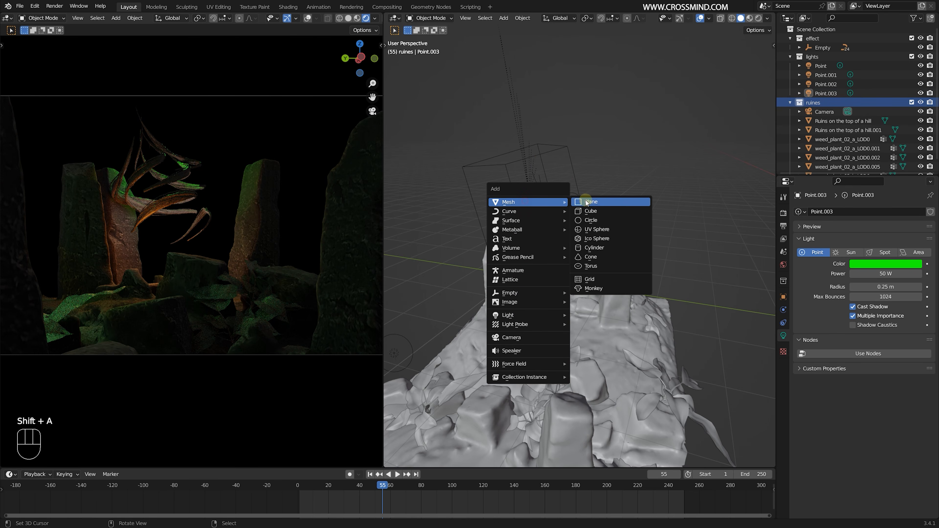
click(588, 211)
scroll(591, 292, down, 3)
key(alt+g)
scroll(623, 287, down, 3)
middle_drag(622, 287, 673, 276)
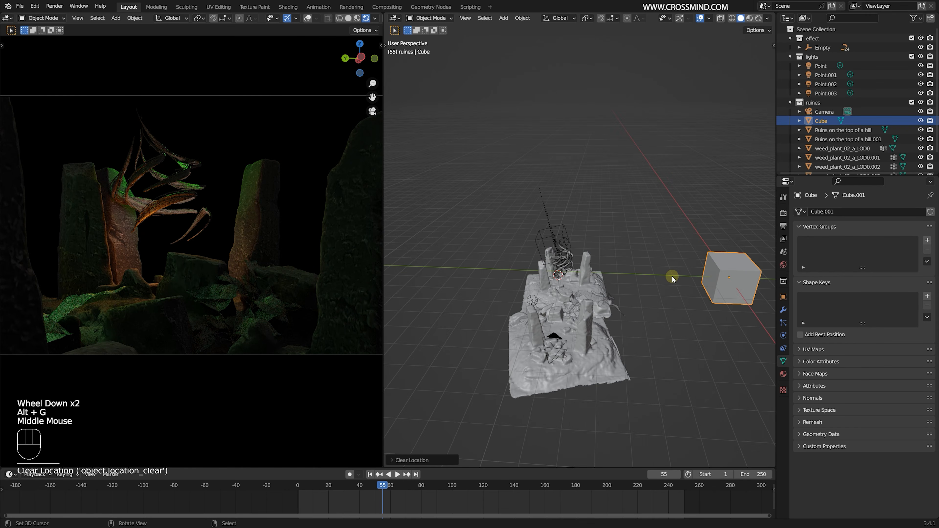
- Move the cube over the ruins in top view and scale it up to enclose the whole scene
key(KP_7)
key(g)
click(724, 170)
key(s)
click(773, 250)
middle_drag(111, 226, 10, 227)
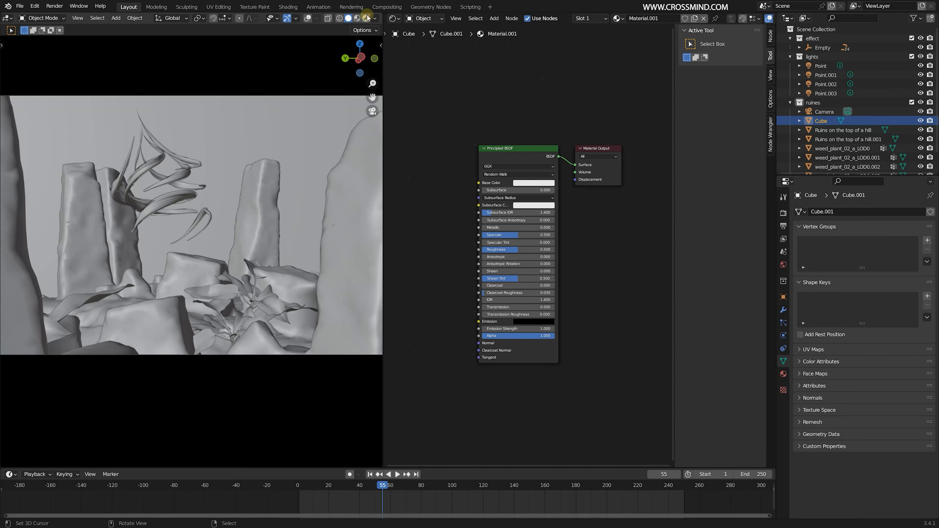
click(365, 19)
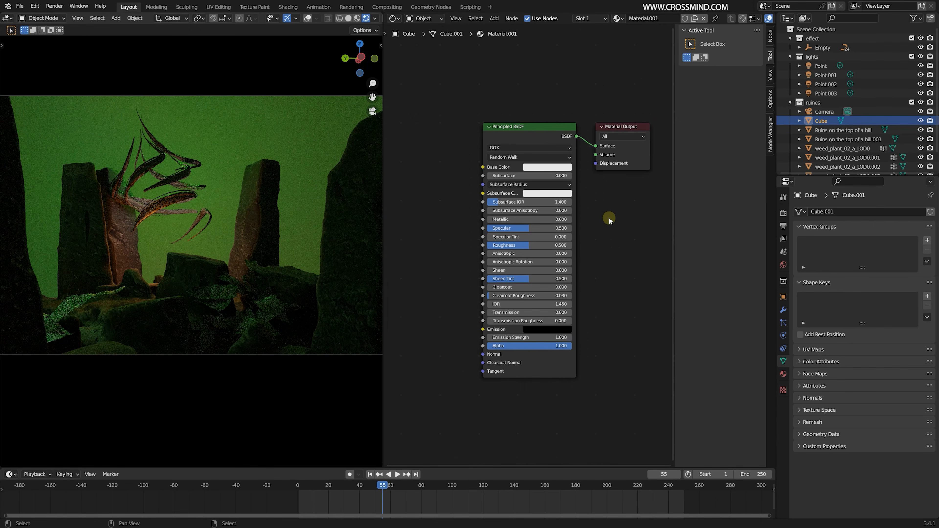
- Replace the Principled BSDF in the cube's material with a Volume Scatter node linked to the Volume output
key(shift+a)
click(602, 188)
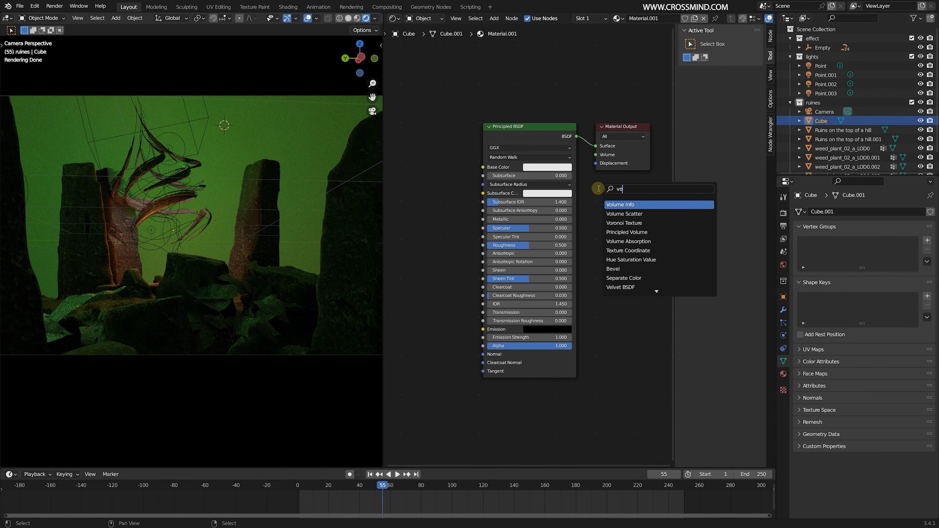
click(624, 214)
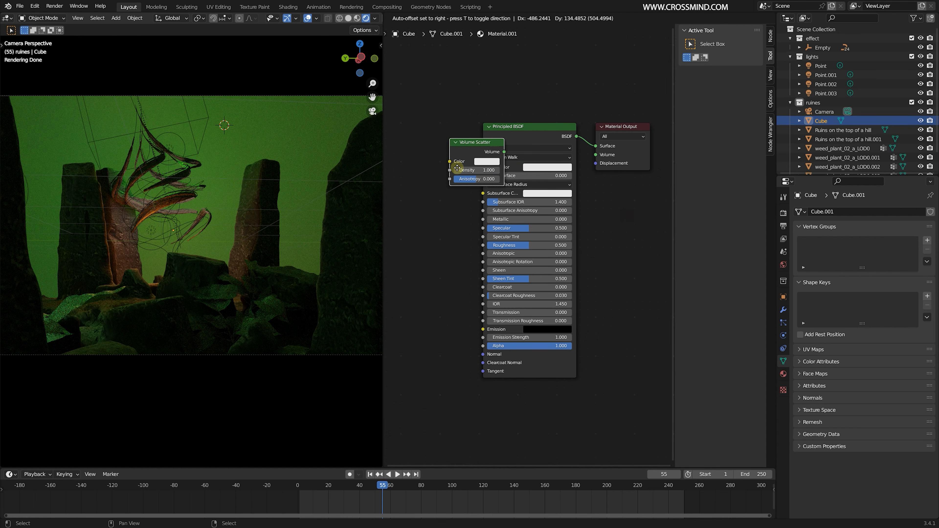
ctrl+shift+click(437, 140)
click(514, 131)
key(x)
- Lower the Volume Scatter density to thin the fog and return to the 3D view
middle_drag(485, 185, 566, 223)
scroll(547, 215, up, 3)
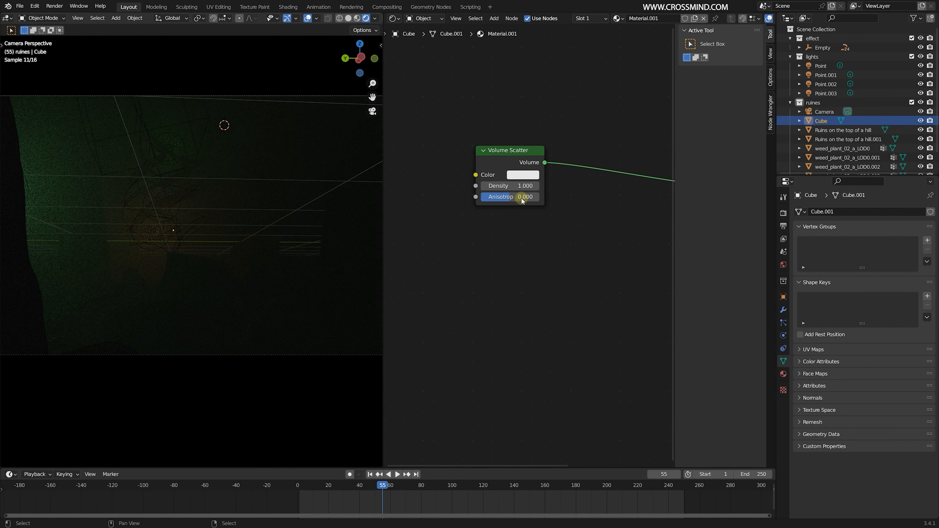
drag(518, 186, 482, 186)
key(shift+F5)
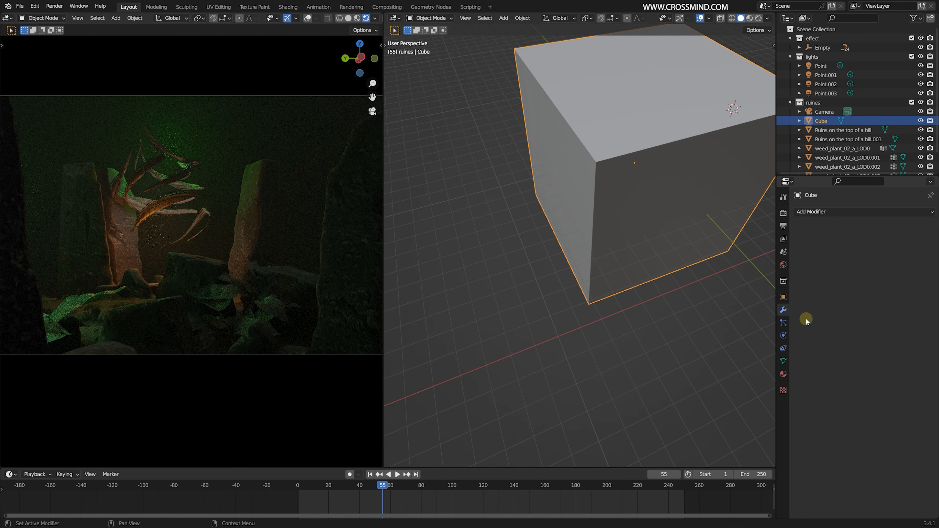
- Display the fog cube in the viewport as Box bounds so the scene inside it can be seen
click(784, 298)
scroll(850, 439, down, 4)
click(853, 486)
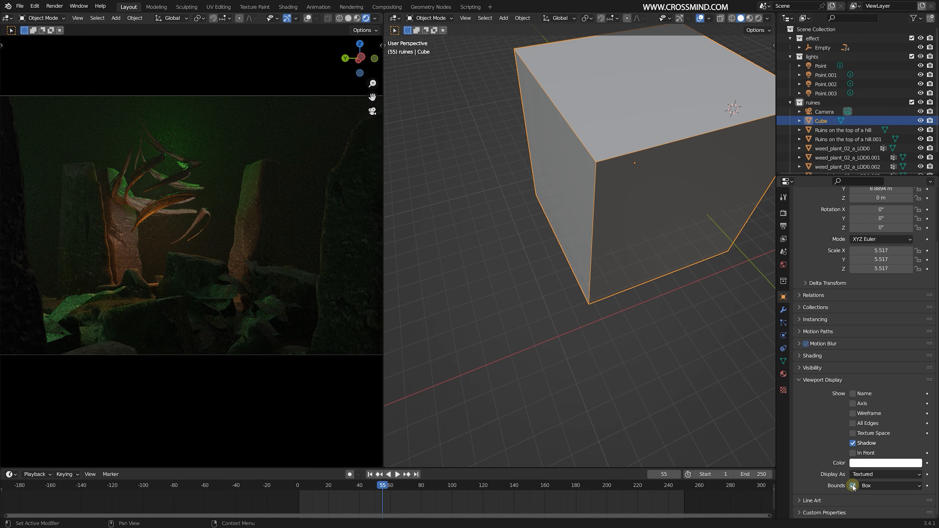
click(875, 466)
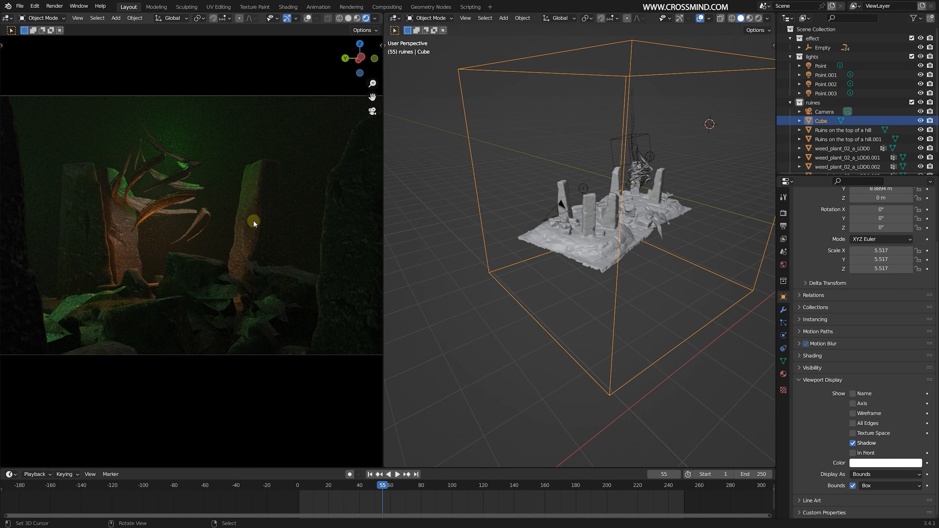
- Select the foreground copy of the ruins and move it down along the Z axis, below the main ruins
click(622, 217)
key(s)
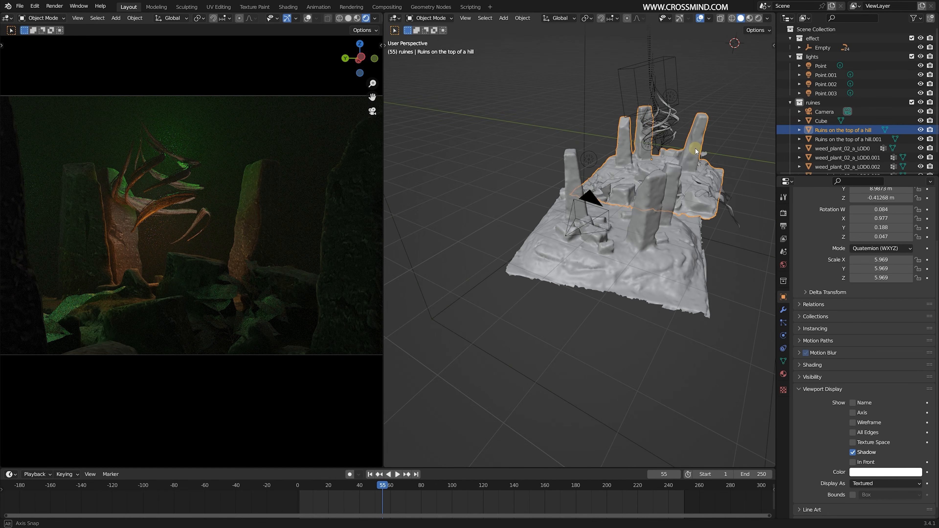
click(732, 304)
right_click(733, 304)
key(g)
key(z)
click(457, 407)
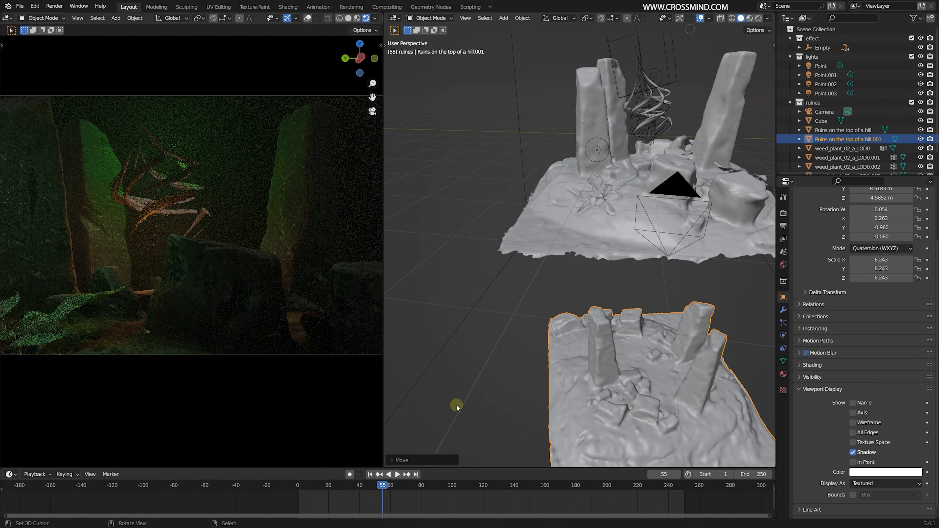
- Lock the camera to the view and reframe the shot on the roots between the pillars
key(n)
click(378, 81)
click(323, 141)
key(n)
right_click(232, 206)
middle_drag(248, 197, 268, 234)
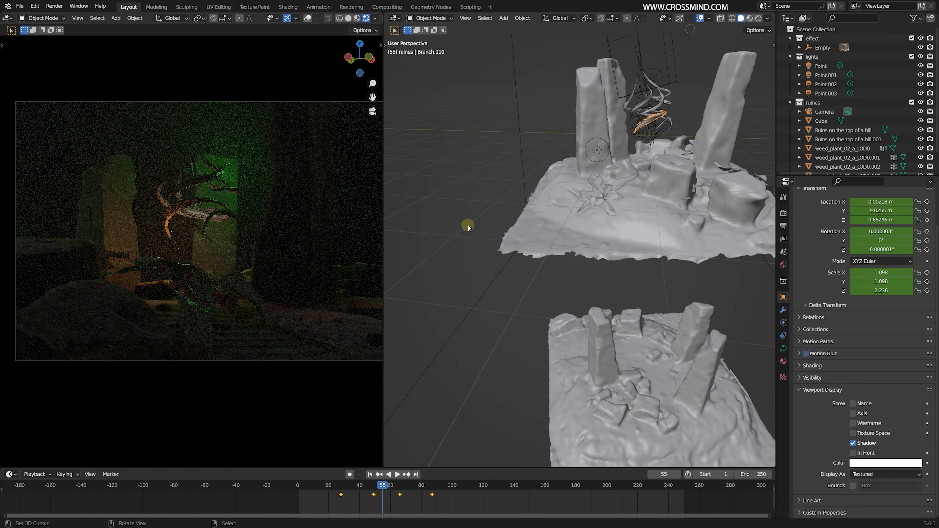
- Duplicate the green point light and place the copy near the twisting roots
scroll(589, 239, down, 3)
right_click(622, 119)
middle_drag(523, 178, 556, 163)
key(shift+d)
click(555, 196)
key(KP_1)
shift+middle_drag(556, 245, 577, 261)
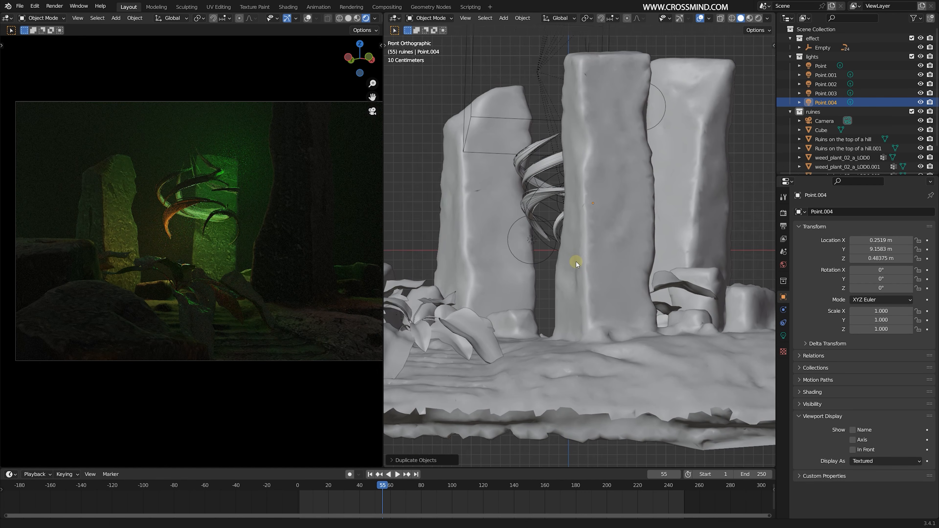
- Position the duplicated light inside the coil of twisting roots, using the front, right and perspective views
scroll(553, 246, up, 1)
key(g)
click(563, 182)
key(KP_3)
scroll(635, 199, up, 2)
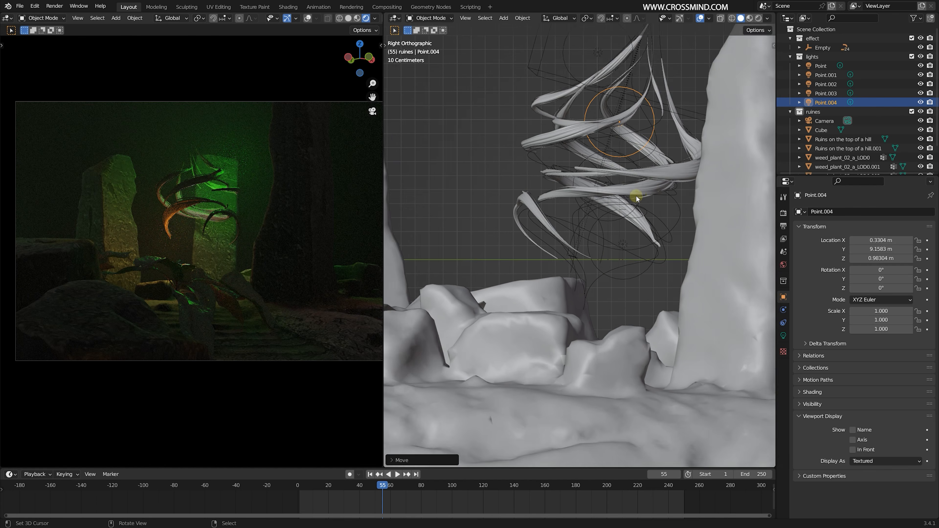
key(g)
click(638, 196)
middle_drag(637, 196, 659, 182)
scroll(659, 182, down, 3)
key(KP_Decimal)
scroll(629, 222, up, 3)
key(g)
click(542, 251)
- Change the light's color to a paler green, then duplicate it and place the copy above and beside the roots
click(783, 336)
click(883, 263)
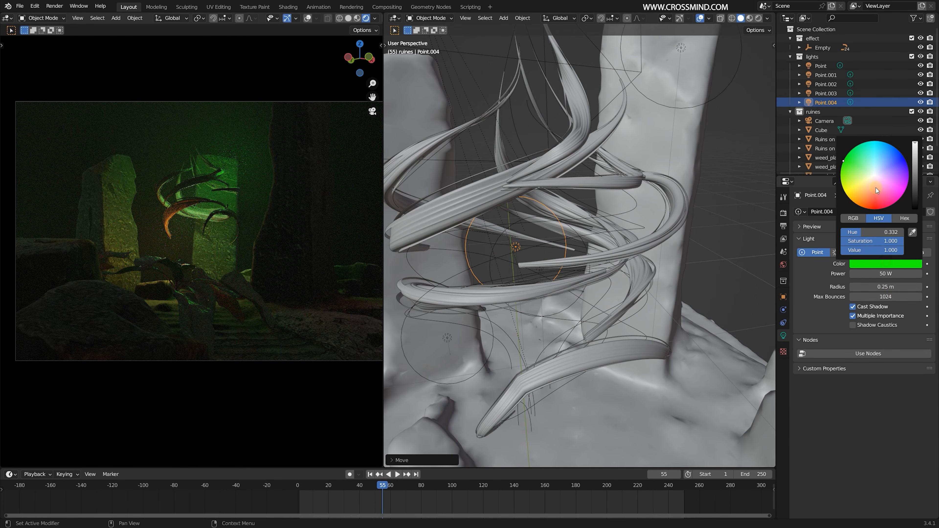
click(890, 171)
scroll(599, 222, down, 6)
middle_drag(599, 222, 563, 237)
key(shift+d)
click(690, 135)
middle_drag(632, 169, 679, 161)
- Turn off Scene World in the rendered viewport, pick a dark studio HDRI and set its strength to about 0.326
click(375, 18)
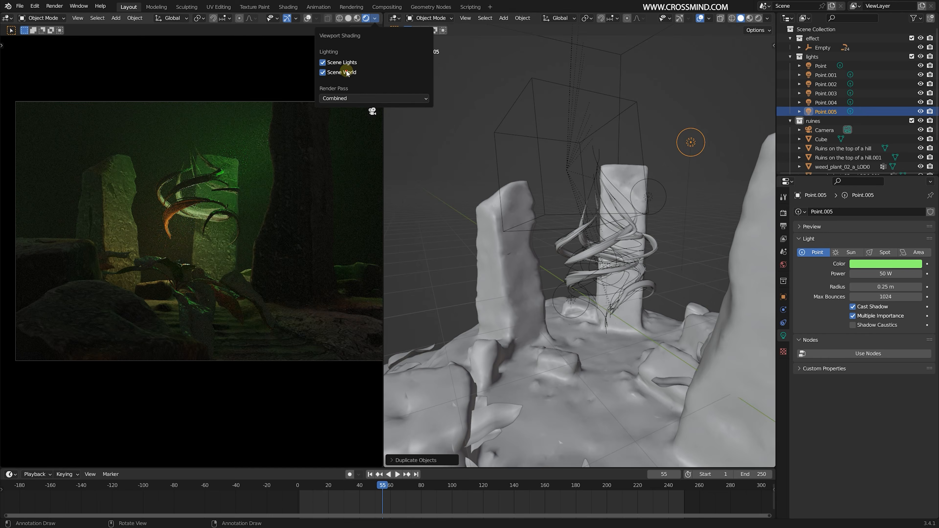
click(347, 72)
click(367, 95)
click(472, 127)
drag(370, 127, 336, 127)
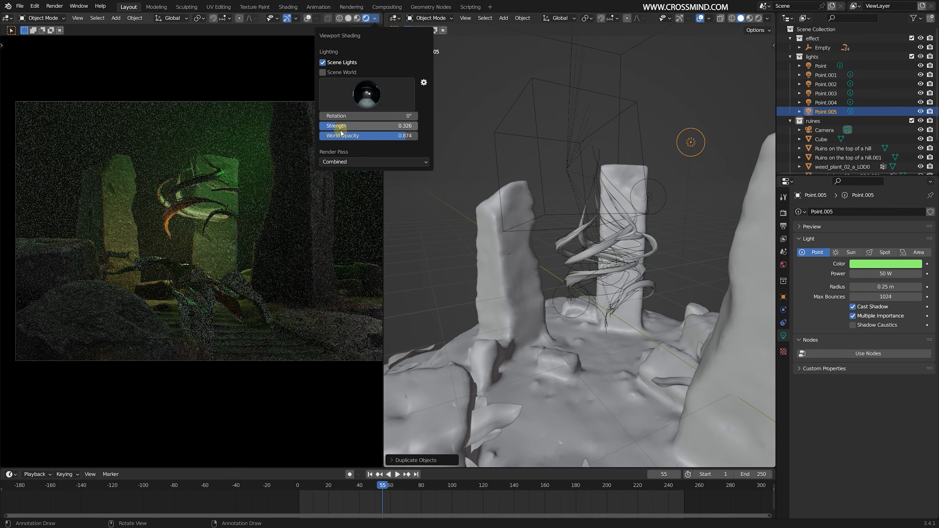
- Enable denoising for the Cycles viewport sampling
click(783, 213)
click(807, 310)
click(812, 309)
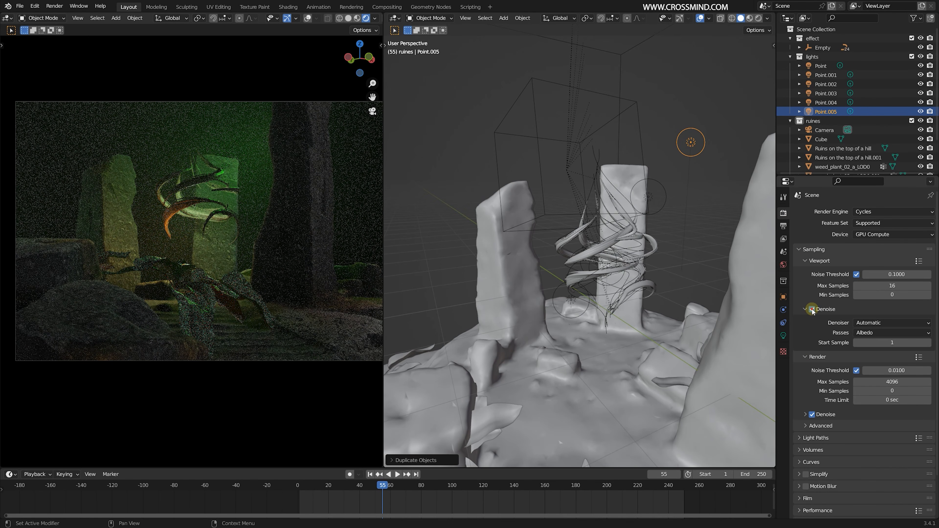
middle_drag(596, 240, 650, 230)
scroll(634, 217, up, 2)
key(shift+a)
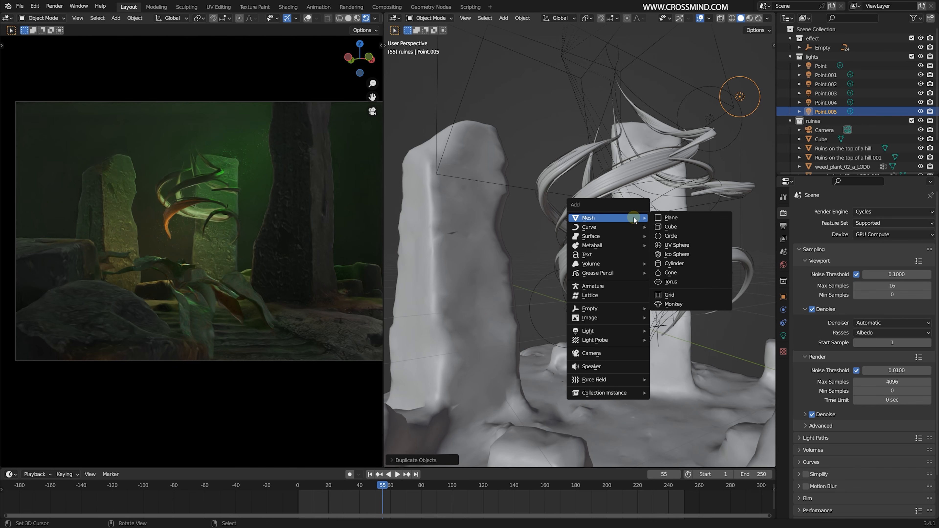
key(Escape)
- Switch the camera viewport to solid shading and place the 3D cursor above the twisting roots
right_click(659, 348)
scroll(659, 348, down, 3)
middle_drag(659, 348, 582, 257)
scroll(582, 257, down, 2)
click(349, 18)
click(552, 119)
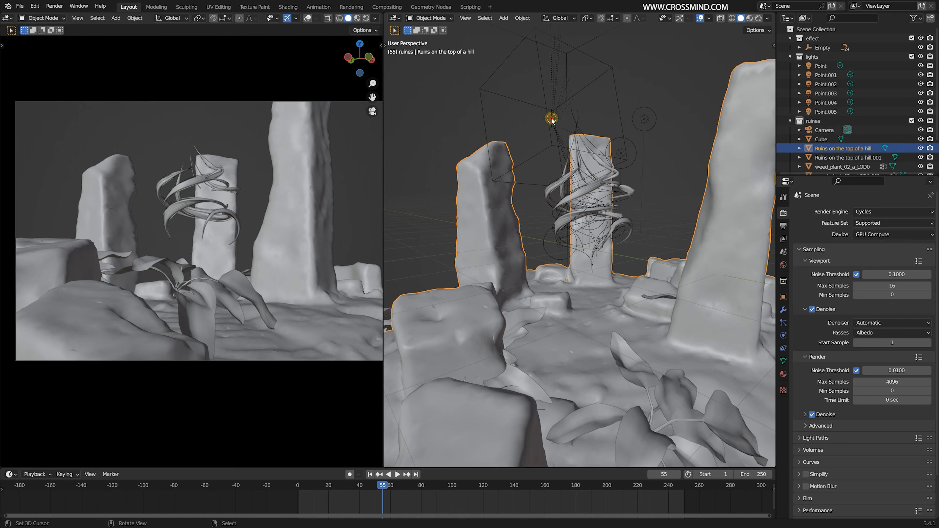
middle_drag(552, 120, 591, 234)
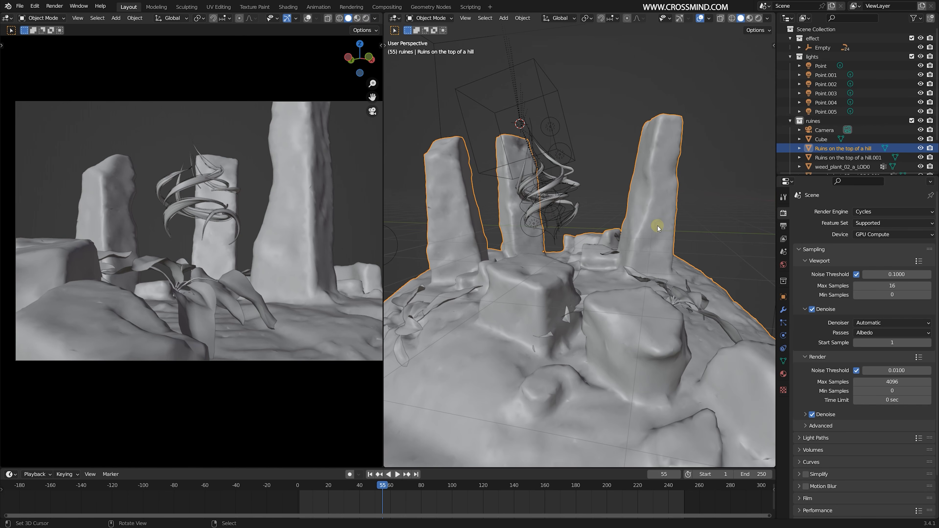
middle_drag(658, 226, 649, 195)
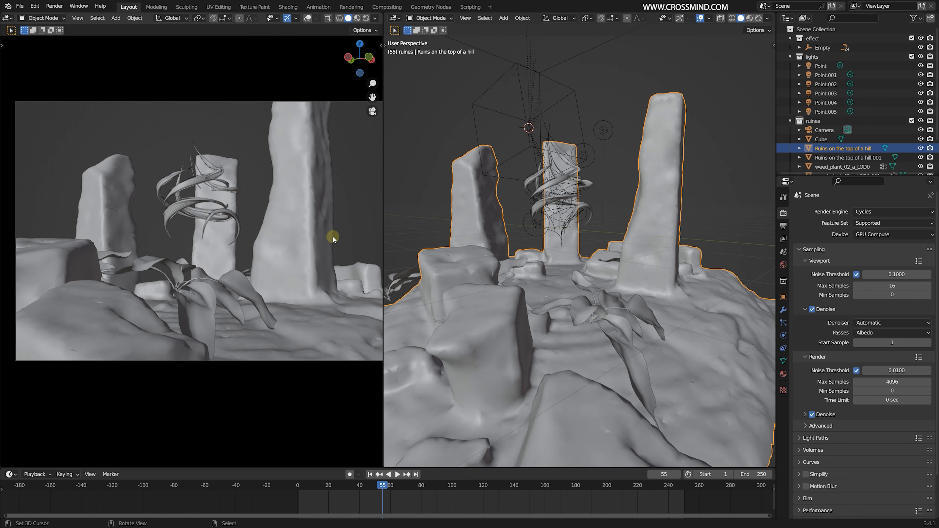
- Return the camera viewport to rendered shading, advance the animation to frame 38 and reframe the roots between the pillars
scroll(293, 229, down, 2)
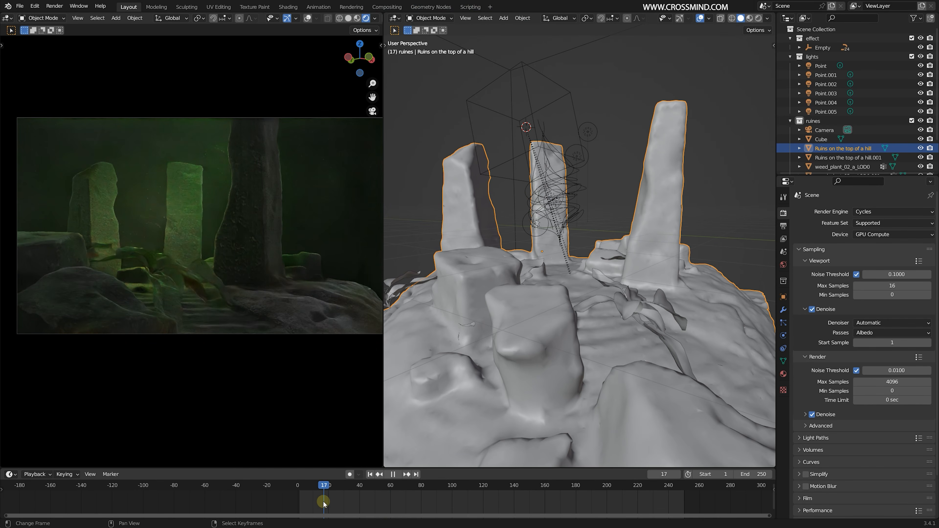
key(Escape)
middle_drag(267, 242, 281, 254)
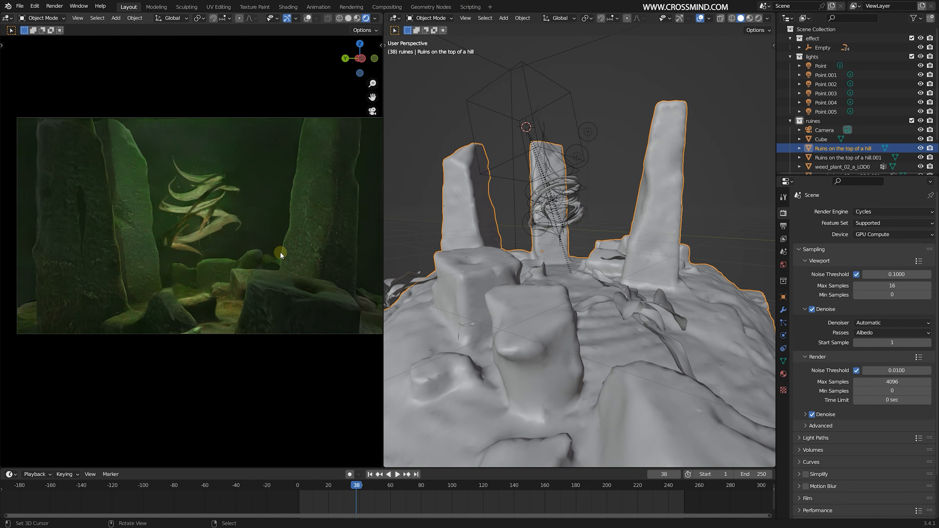
scroll(585, 210, up, 4)
- Delete the extra point lights and set the one remaining at the roots to yellow-green with 10 W power
middle_drag(585, 210, 623, 140)
right_click(623, 138)
scroll(624, 139, down, 5)
scroll(593, 153, up, 5)
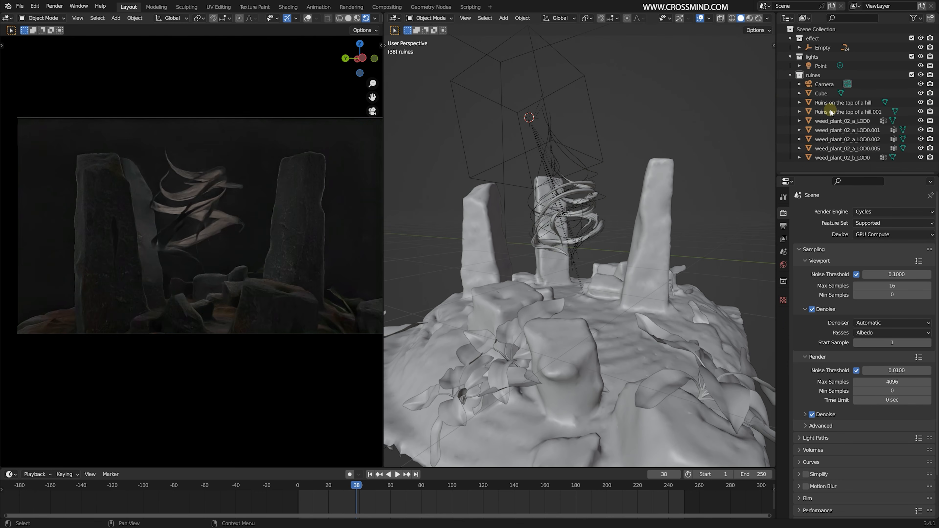
click(813, 57)
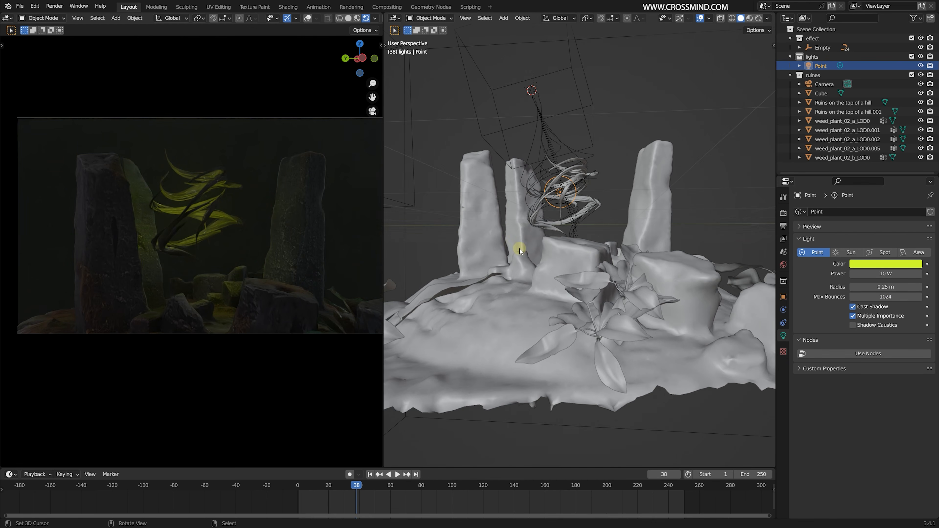
- Save the file and adjust the position, rotation and scale of the main ruins mesh around the twisting roots
key(ctrl+s)
key(n)
key(n)
key(r)
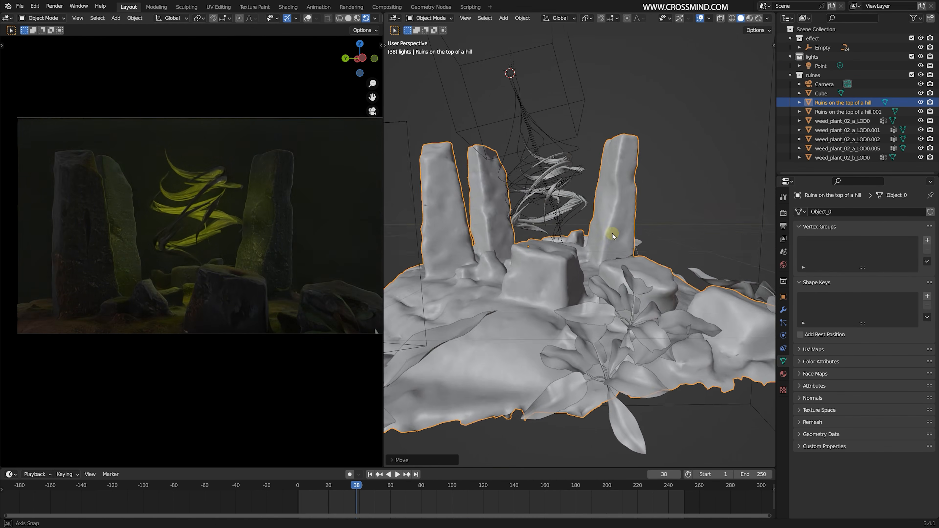
key(Return)
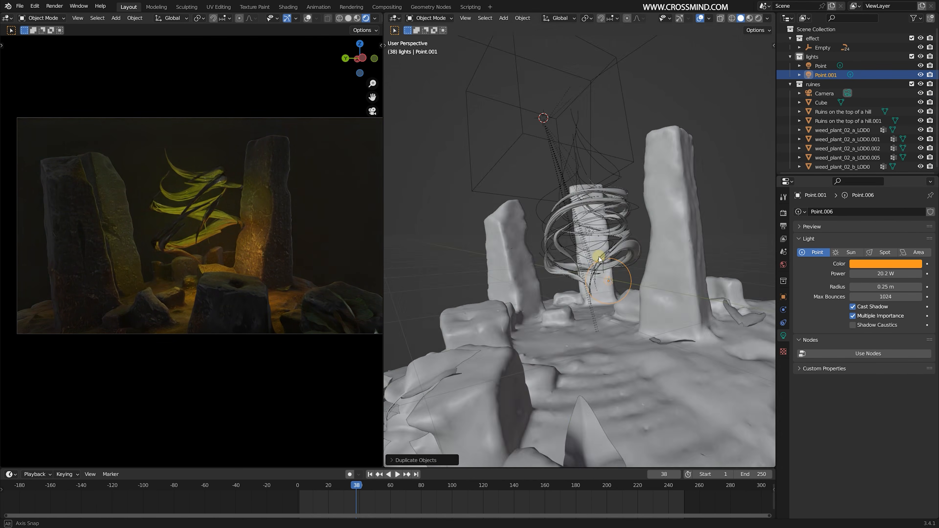
- Move the weed plant into place at the edge of the ruins so it shows in the camera's foreground
middle_drag(536, 259, 466, 276)
key(g)
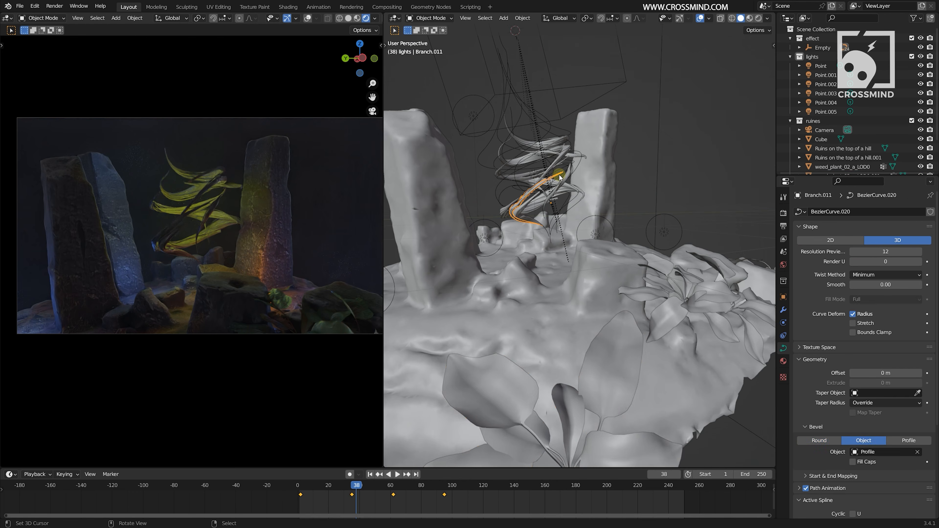
middle_drag(577, 281, 555, 259)
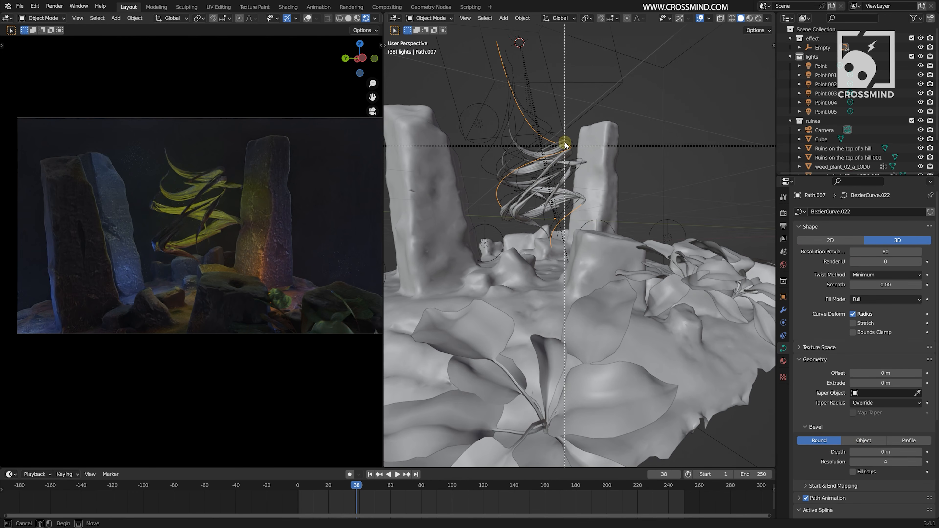
click(514, 136)
middle_drag(318, 236, 325, 238)
scroll(577, 222, down, 5)
- Set the fog cube's Volume Scatter density to 0.020 and anisotropy to 0.686
middle_drag(577, 222, 606, 222)
click(608, 223)
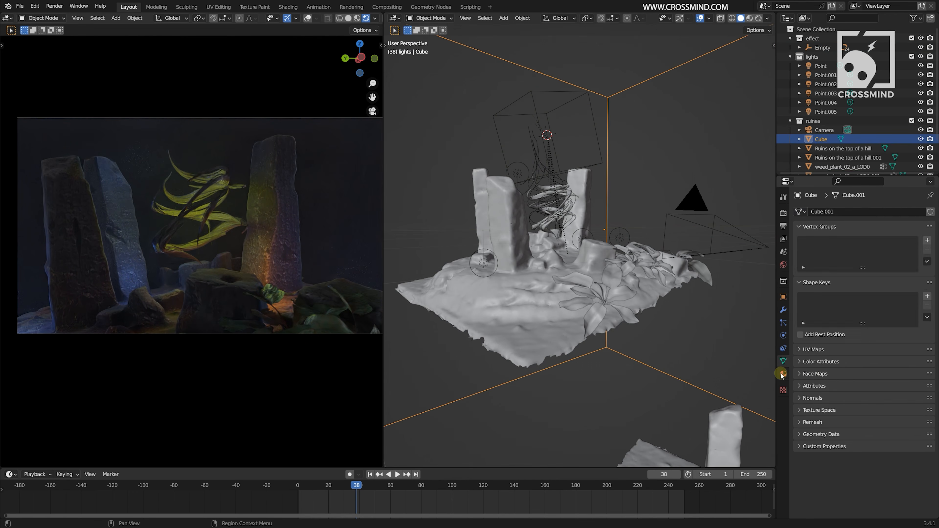
click(784, 374)
click(812, 306)
drag(890, 347, 899, 348)
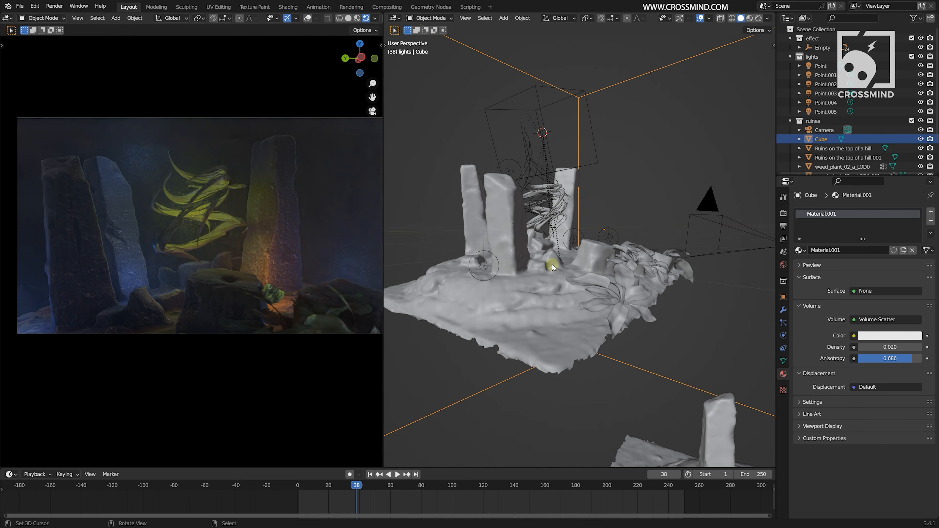
- Enable depth of field on the camera with an F-Stop of 0.1
scroll(826, 111, down, 1)
click(825, 115)
scroll(810, 410, down, 3)
click(806, 417)
scroll(612, 204, up, 6)
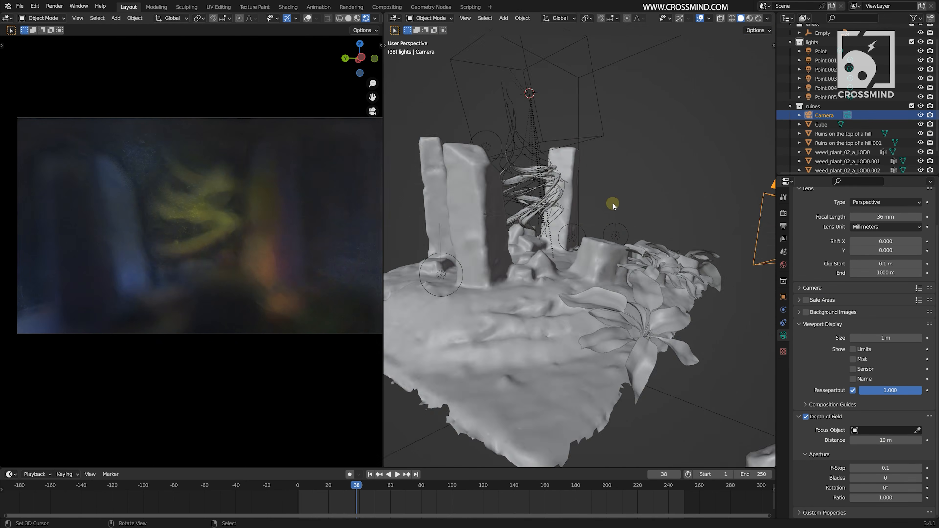
- Add an empty at the twisting roots and assign it as the camera's depth of field focus object
key(shift+a)
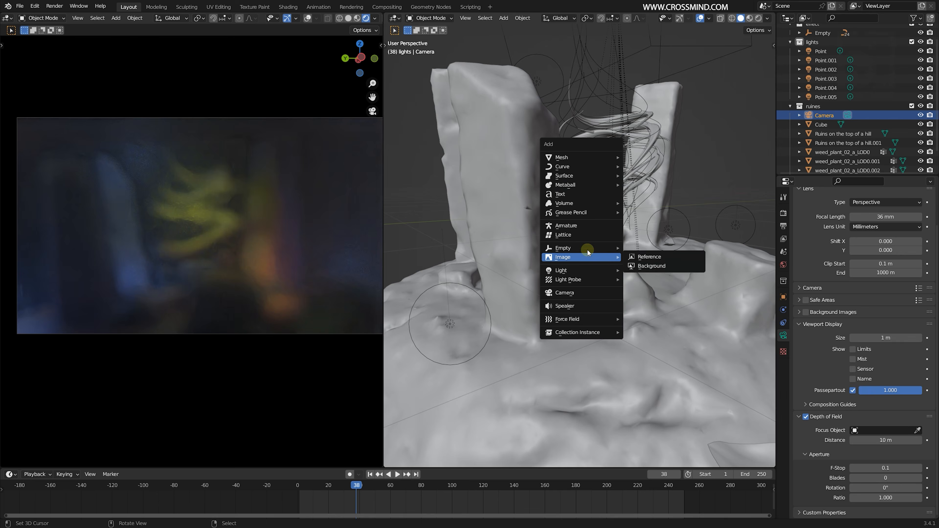
click(643, 249)
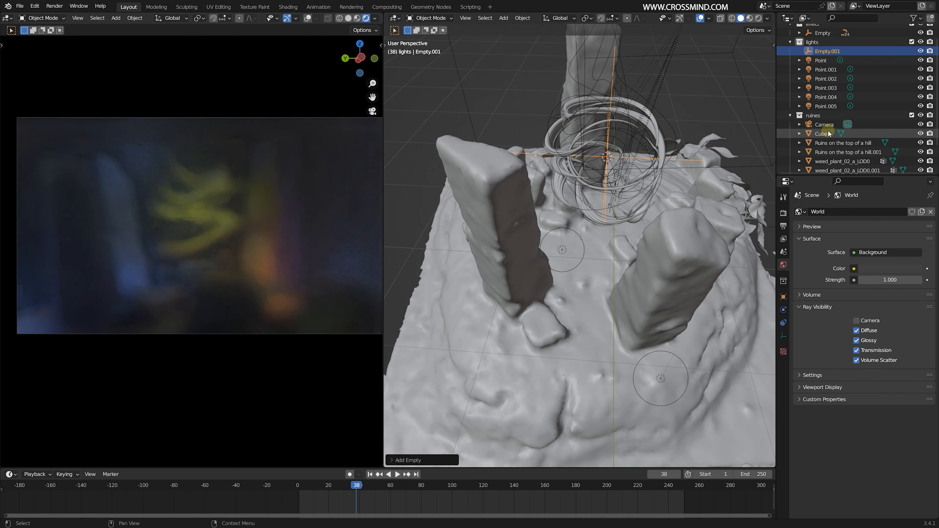
click(884, 468)
click(862, 384)
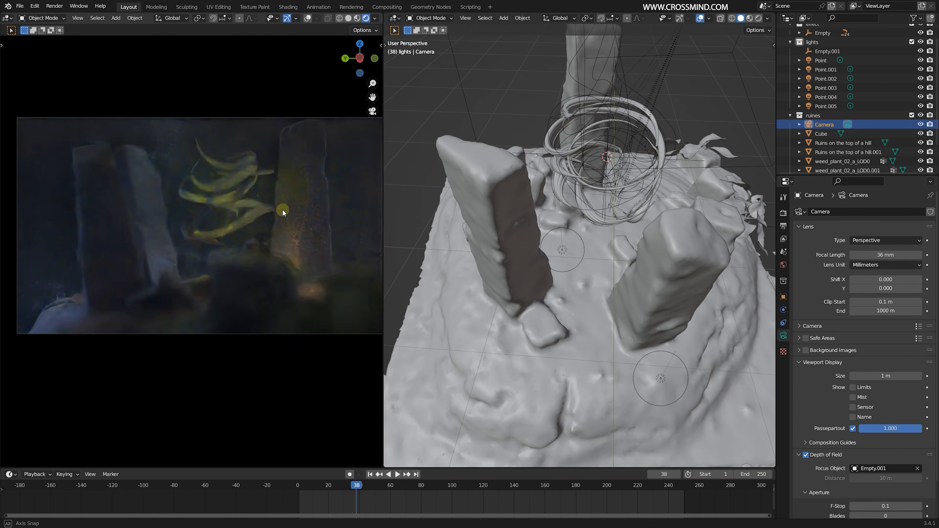
- Reframe the camera on the roots from a new angle and turn off the world's Camera ray visibility
click(248, 211)
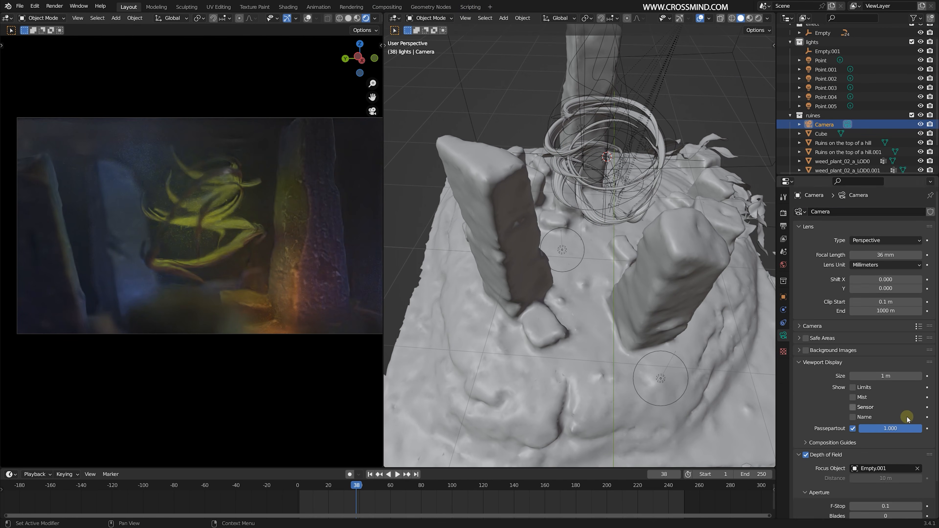
scroll(908, 419, down, 2)
middle_drag(263, 269, 198, 254)
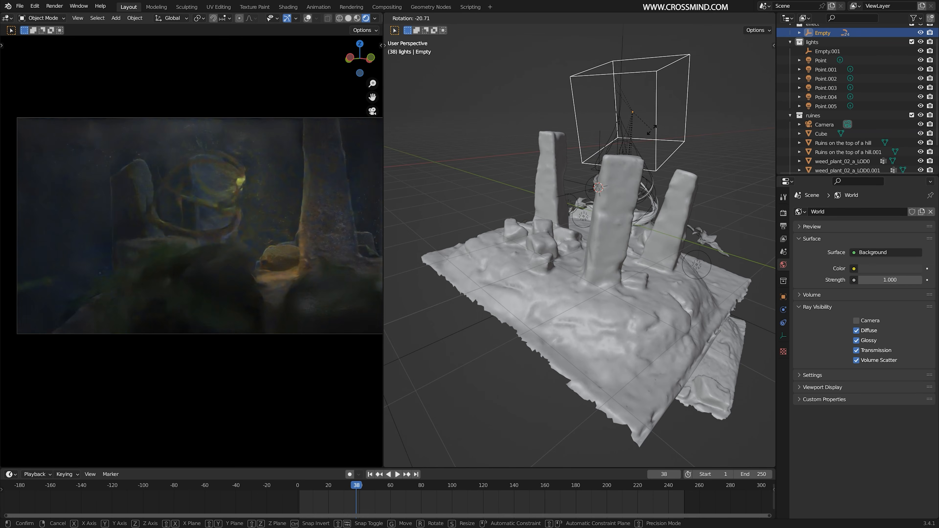
- Transform the cube-shaped empty controlling the roots, advance the animation to frame 32 and hide the fog cube
key(s)
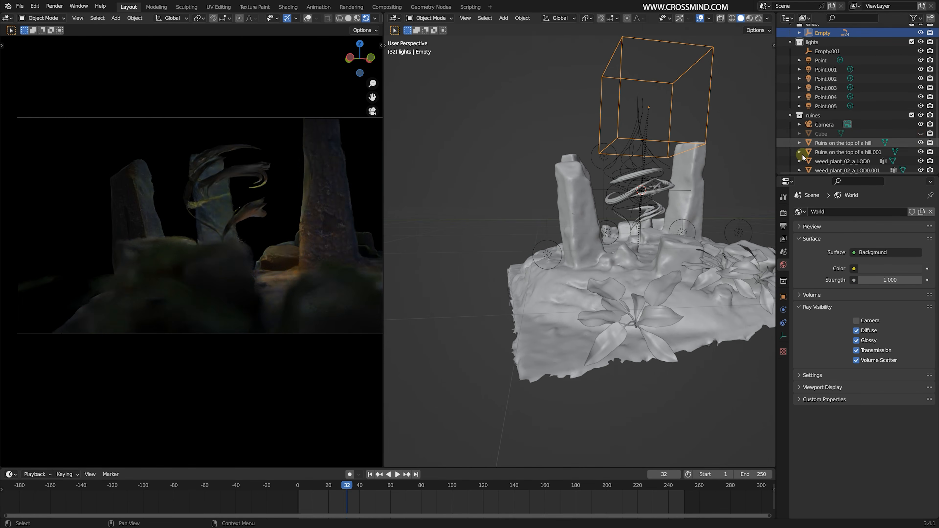
click(242, 204)
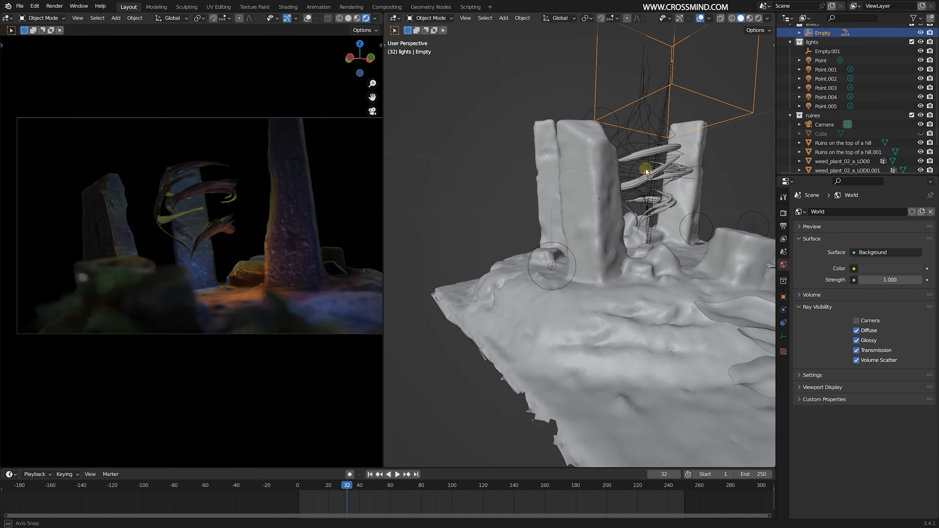
- Duplicate a point light, make it orange at 118.7 W and place it beside the rear pillar above the roots
key(shift+d)
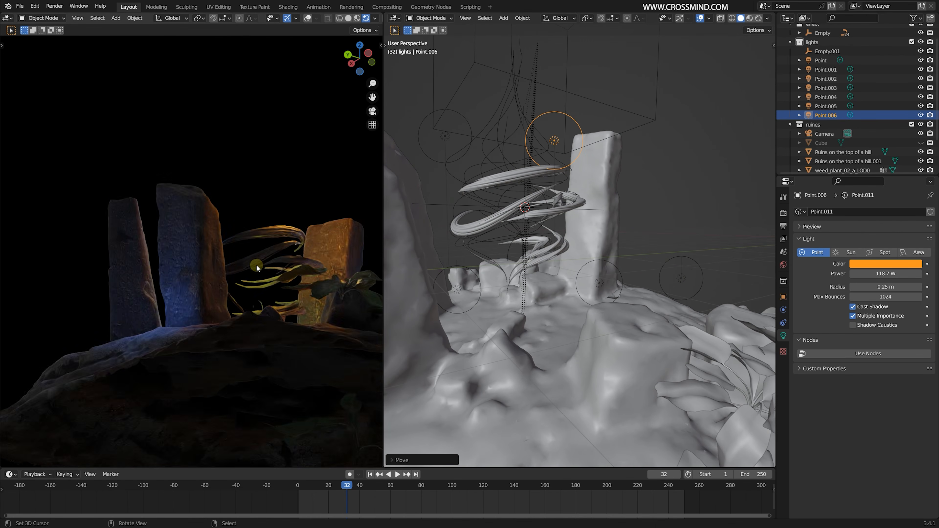
middle_drag(256, 268, 294, 251)
key(g)
click(610, 205)
key(g)
mouse_move(610, 205)
middle_down()
mouse_move(671, 216)
mouse_move(621, 214)
middle_up()
click(661, 171)
scroll(651, 192, down, 5)
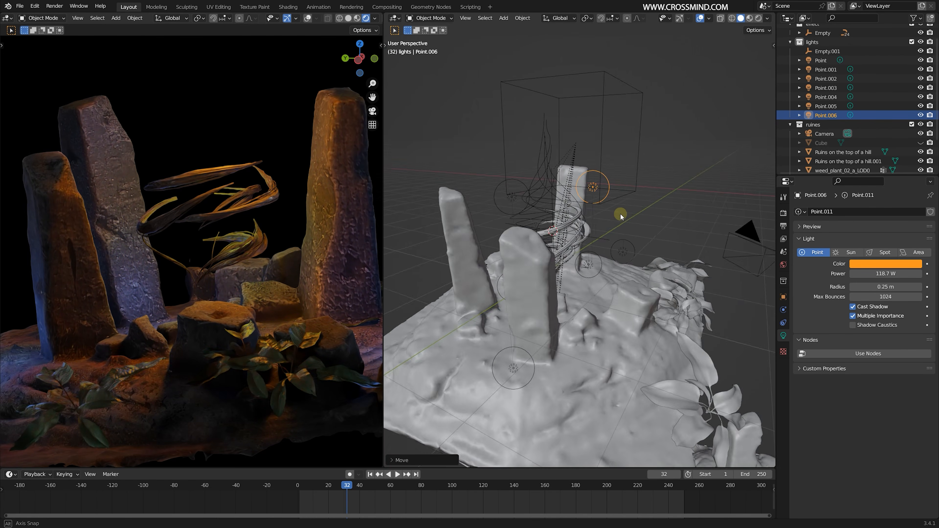
- Save the file with the relit scene
right_click(629, 261)
middle_drag(630, 261, 610, 247)
key(ctrl+s)
right_click(598, 177)
middle_drag(597, 178, 659, 203)
- Examine the bark material's surface settings on one of the twisting roots
right_click(574, 209)
click(783, 361)
scroll(924, 405, down, 10)
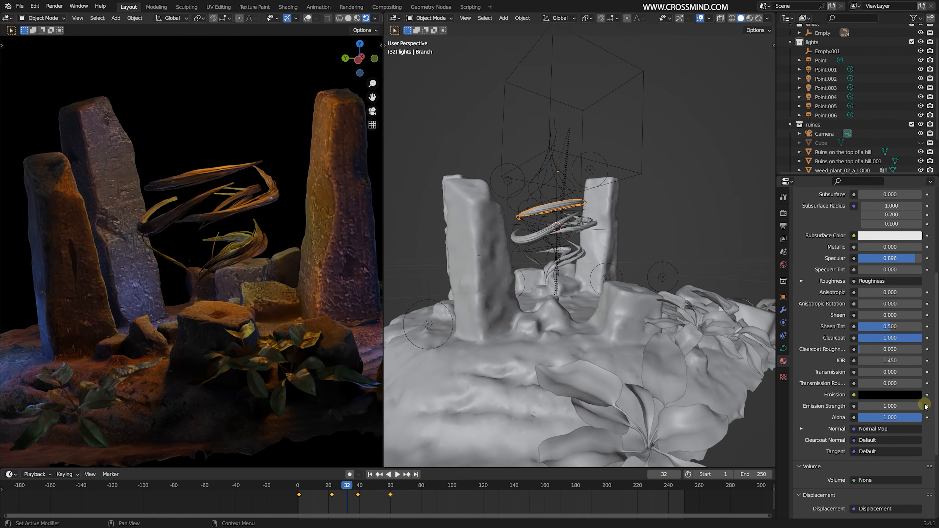
mouse_move(902, 244)
mouse_down()
mouse_move(850, 244)
mouse_move(902, 244)
mouse_up()
- Duplicate the low-power orange point light and place the copy low beside the twisting roots
middle_drag(655, 282, 614, 292)
right_click(514, 274)
key(shift+d)
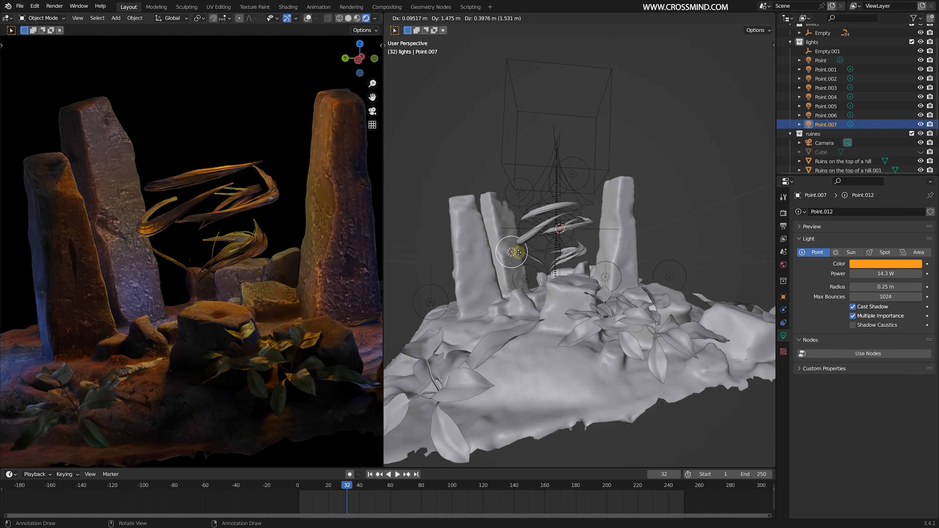
click(518, 255)
middle_drag(518, 255, 666, 293)
key(g)
click(614, 269)
middle_drag(614, 268, 601, 223)
key(g)
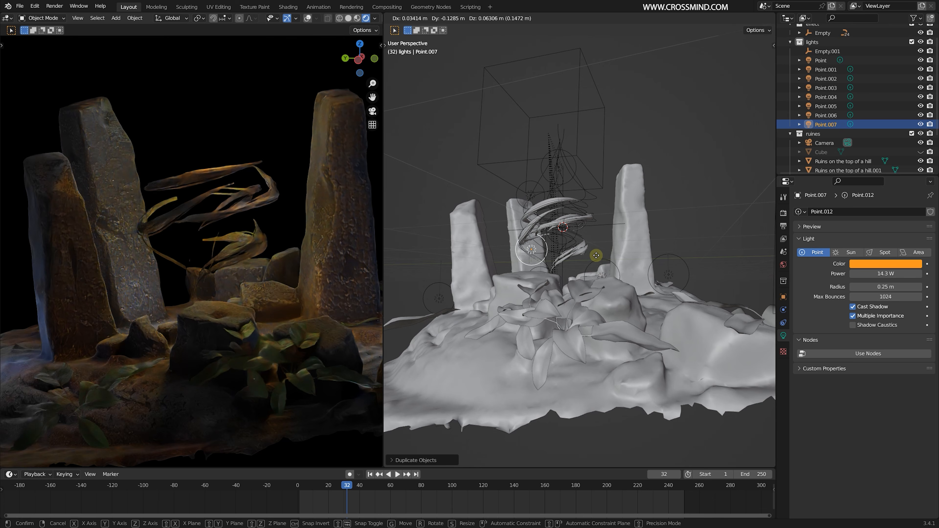
click(596, 257)
- Set the duplicated orange light's power to 49.1 W
middle_drag(274, 259, 300, 308)
scroll(293, 255, up, 3)
drag(885, 274, 921, 274)
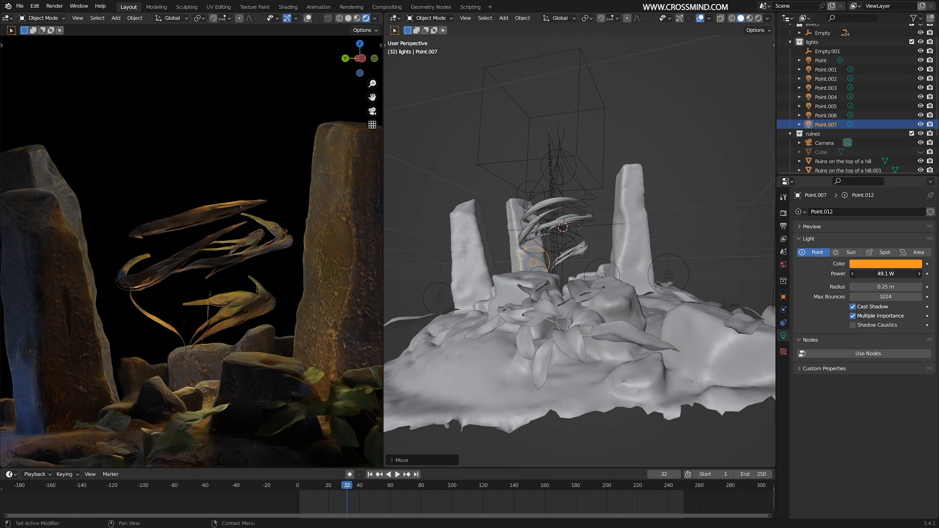
- Make the ruines collection active and save the file
click(813, 135)
scroll(577, 222, up, 3)
middle_drag(607, 193, 536, 159)
scroll(222, 277, down, 1)
middle_drag(222, 277, 227, 287)
key(ctrl+s)
- Move the timeline to frame 41 and look at the scene through the camera
drag(309, 496, 361, 487)
key(KP_0)
middle_drag(247, 215, 270, 261)
- Select the 118.7 W orange point light and move it higher above the twisting roots
click(576, 216)
middle_drag(576, 215, 589, 255)
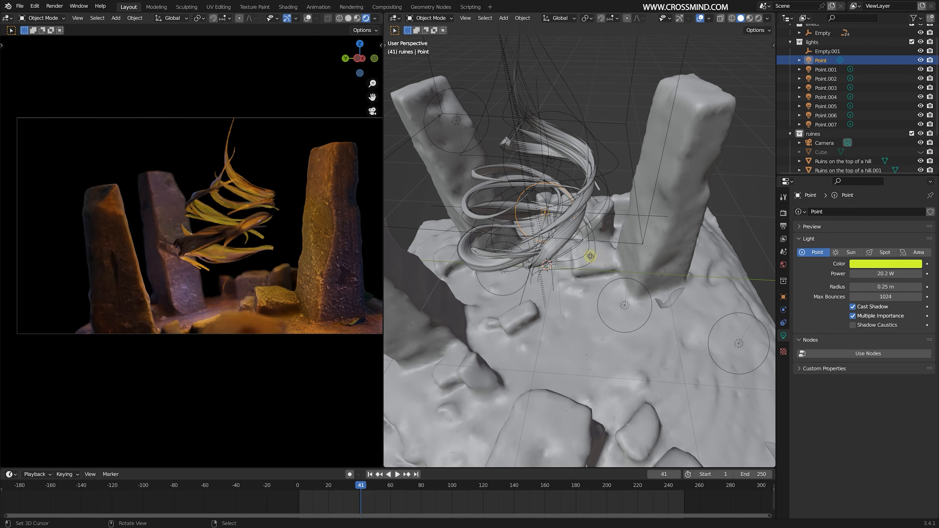
click(826, 71)
click(827, 88)
click(827, 116)
middle_drag(571, 198, 564, 174)
key(g)
click(584, 46)
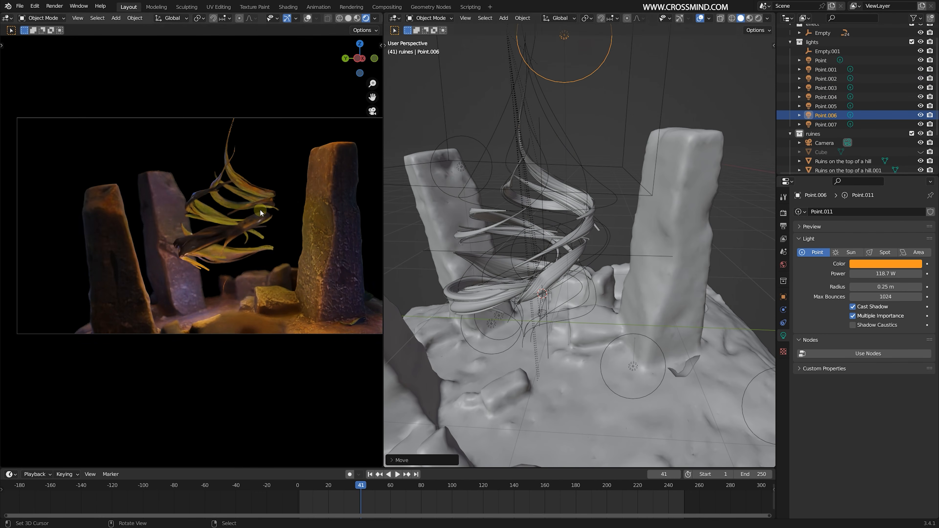
- Move the 14.3 W orange point light to the ground near the pillar base and pick a new color for it
shift+middle_drag(259, 210, 247, 187)
middle_drag(555, 344, 594, 288)
click(641, 296)
middle_drag(642, 307, 599, 307)
click(543, 271)
key(g)
click(566, 300)
middle_drag(303, 252, 282, 252)
click(887, 264)
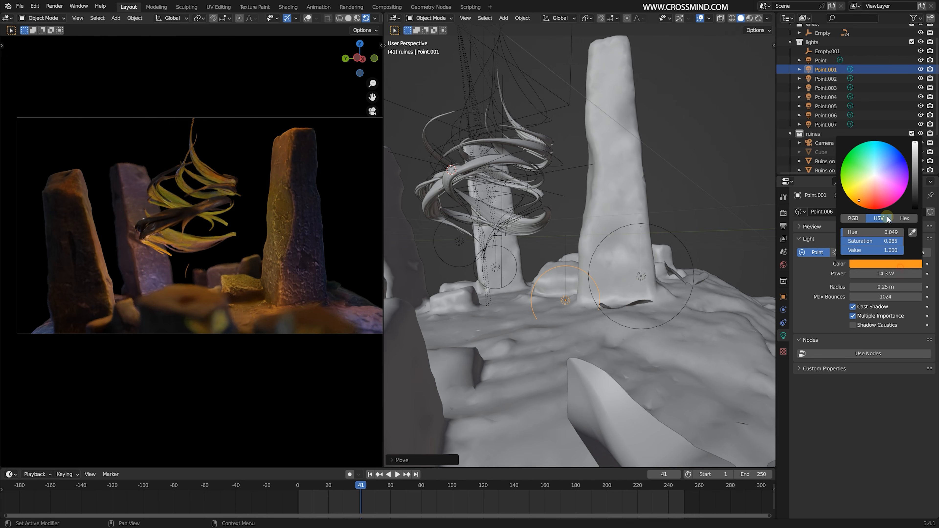
drag(882, 190, 875, 178)
- Select the camera and reframe the roots and pillars from a new low angle
middle_drag(324, 242, 284, 242)
click(824, 145)
middle_drag(289, 296, 289, 224)
click(289, 224)
mouse_move(331, 276)
middle_down()
mouse_move(294, 292)
mouse_move(346, 284)
middle_up()
- Rotate the main ruins model about the Z axis, then fine-tune its rotation to rearrange the pillars around the roots
key(r)
key(z)
click(625, 163)
key(r)
key(z)
click(615, 178)
key(r)
key(z)
click(592, 296)
key(r)
click(606, 207)
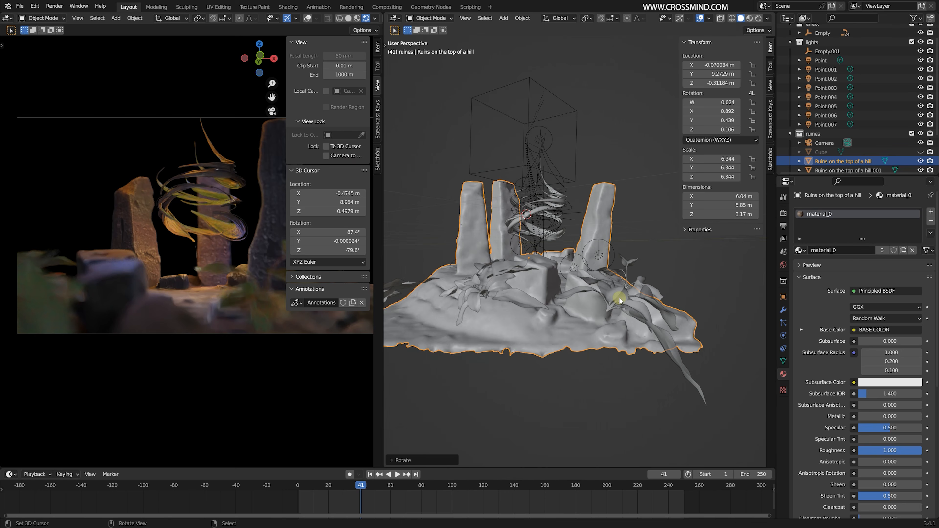
- Arrange the second ruins model and a further tilted copy as background around the scene, and save the file
click(620, 298)
key(KP_7)
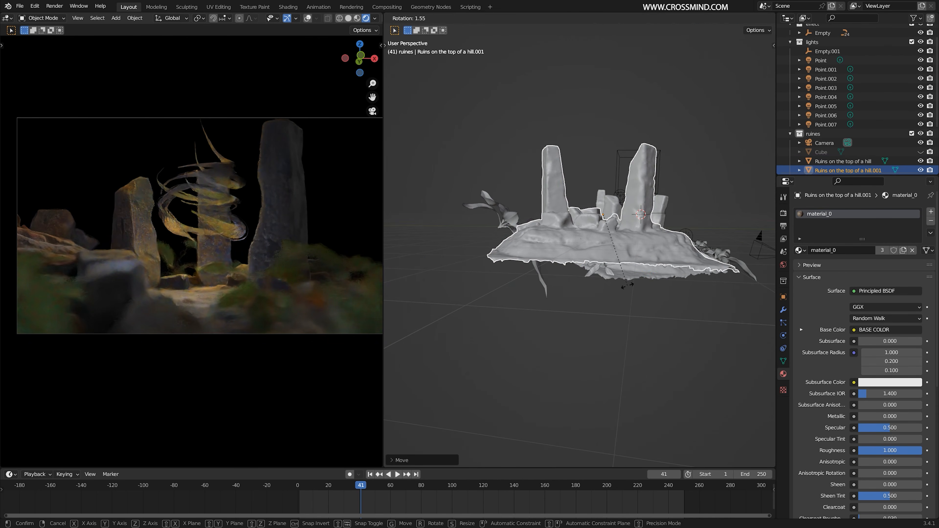
key(ctrl+s)
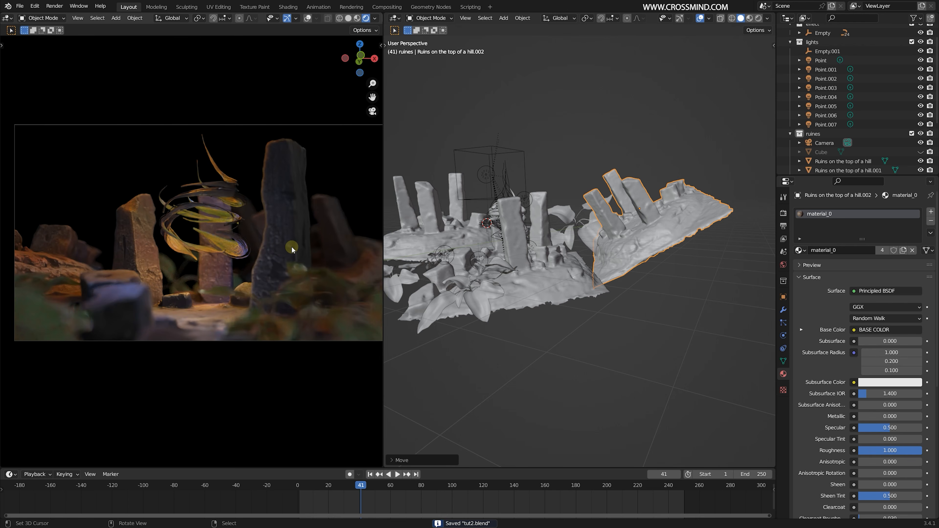
- Toggle the Camera to View lock and show the camera view in Material Preview shading
mouse_move(292, 247)
middle_down()
mouse_move(285, 254)
mouse_move(287, 245)
middle_up()
key(n)
click(323, 156)
key(n)
scroll(264, 252, up, 1)
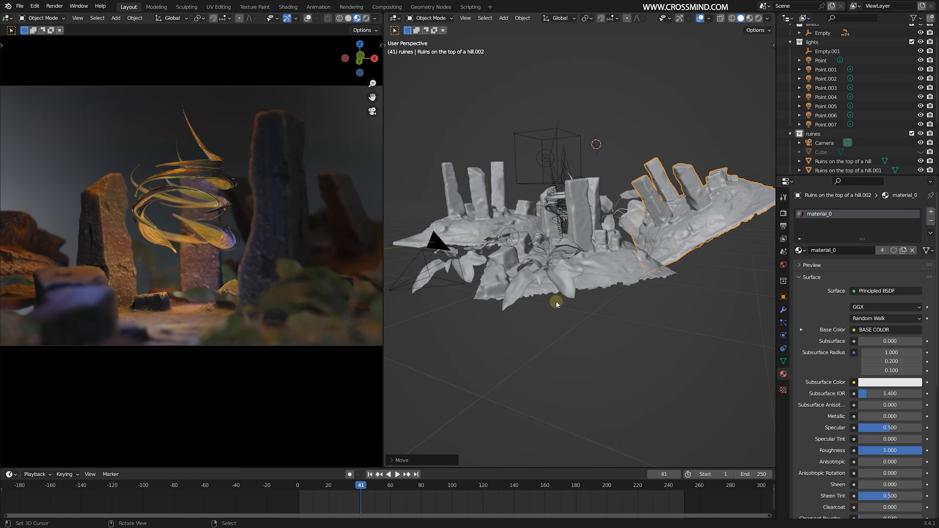
- Set the timeline to frame 36 and add an ico sphere mesh to the scene
middle_drag(556, 301, 582, 296)
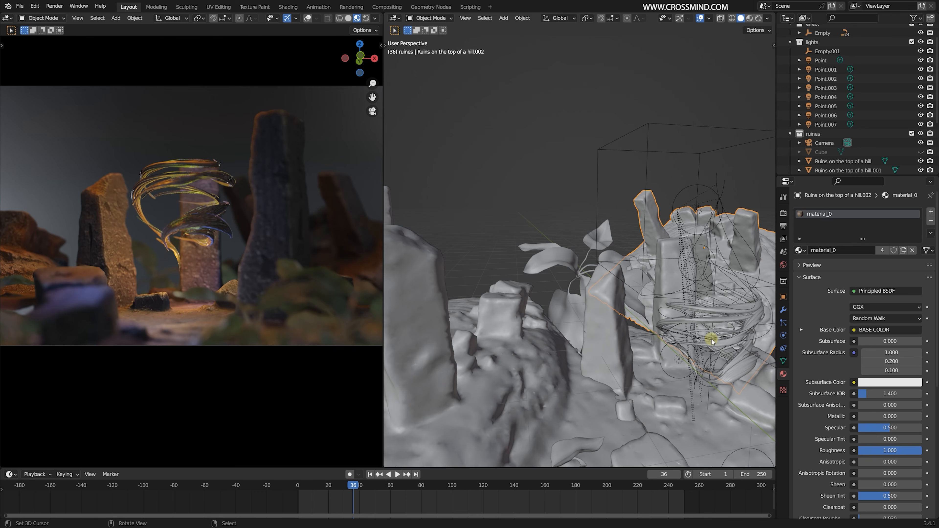
middle_drag(666, 292, 696, 300)
click(685, 286)
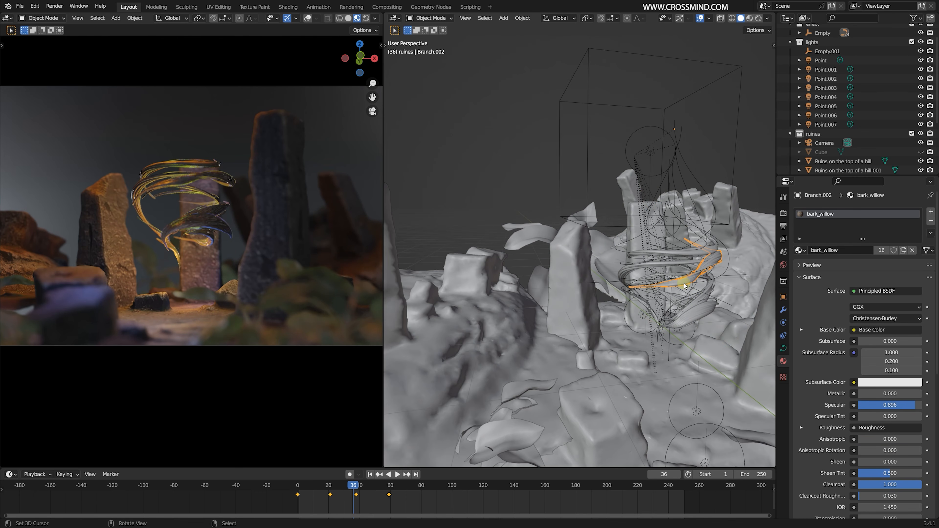
key(KP_Decimal)
key(shift+a)
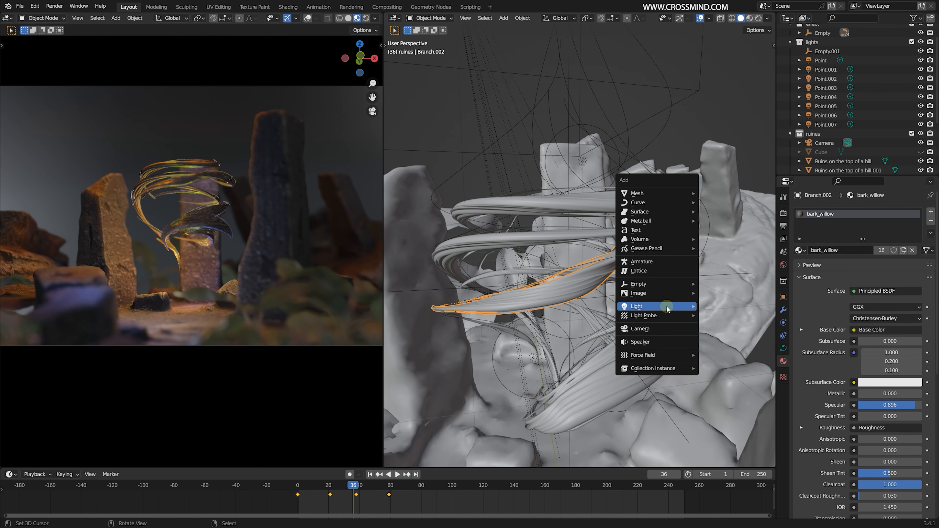
mouse_move(652, 196)
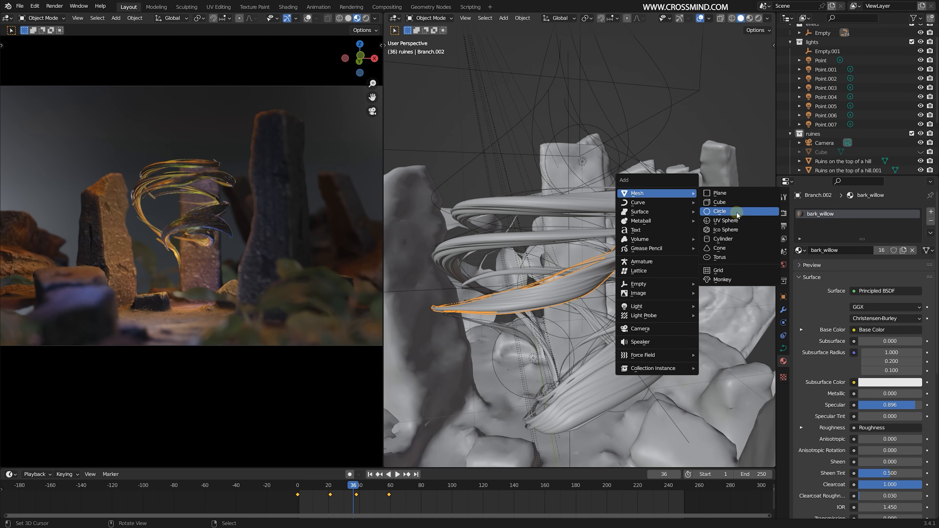
click(734, 230)
- Scale the ico sphere down and move it into the center of the twisting roots
middle_drag(620, 245, 664, 265)
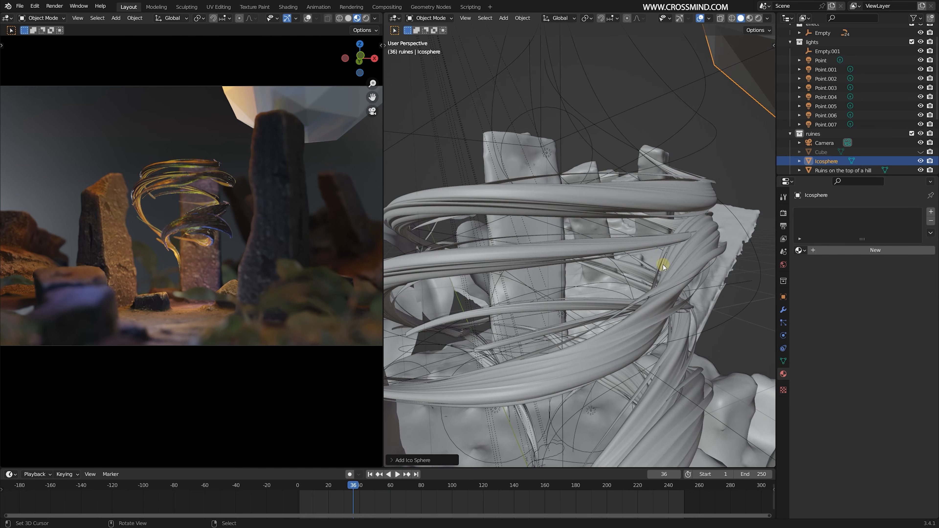
scroll(663, 265, down, 7)
key(s)
click(700, 231)
middle_drag(700, 231, 650, 224)
key(g)
click(588, 300)
key(g)
middle_drag(588, 300, 570, 267)
click(629, 267)
key(s)
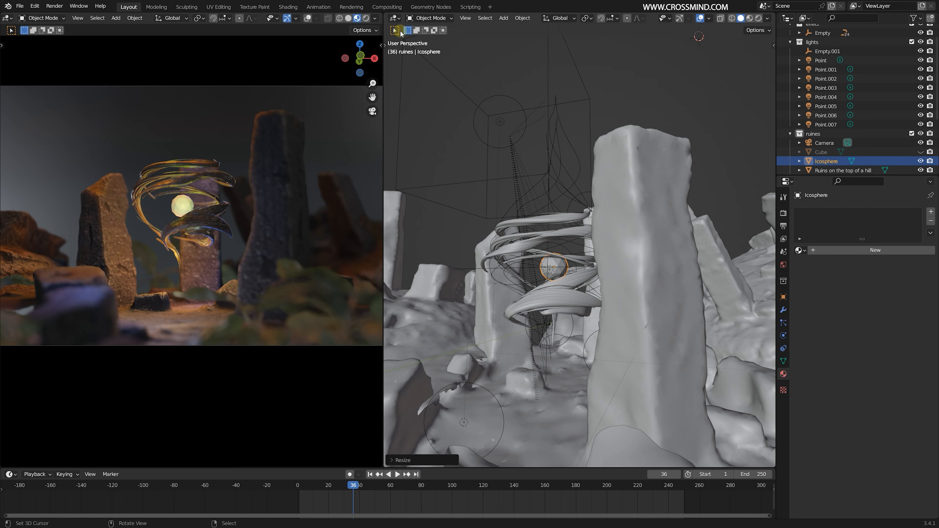
- Open the Shader Editor and create a new material for the ico sphere
click(395, 18)
click(422, 103)
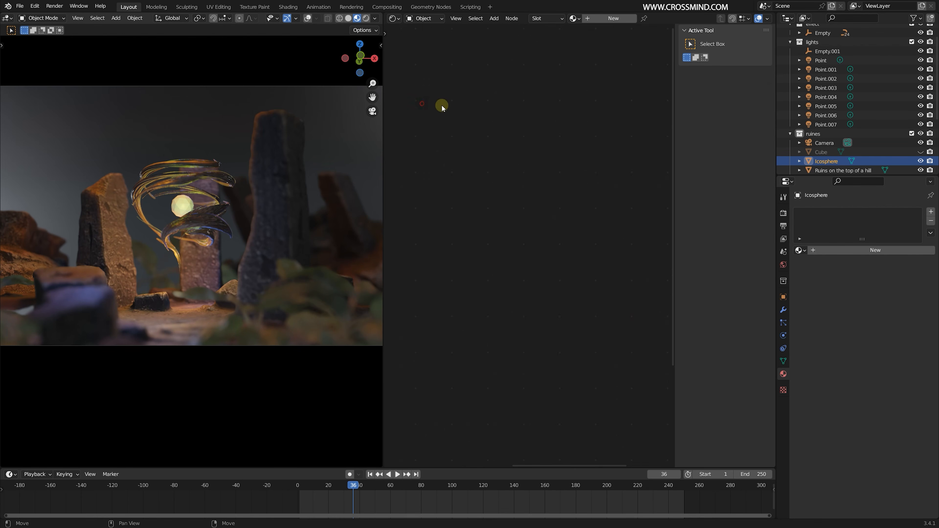
click(618, 19)
- Replace the material's Principled BSDF with a Glass BSDF connected to the surface output
key(shift+a)
click(531, 230)
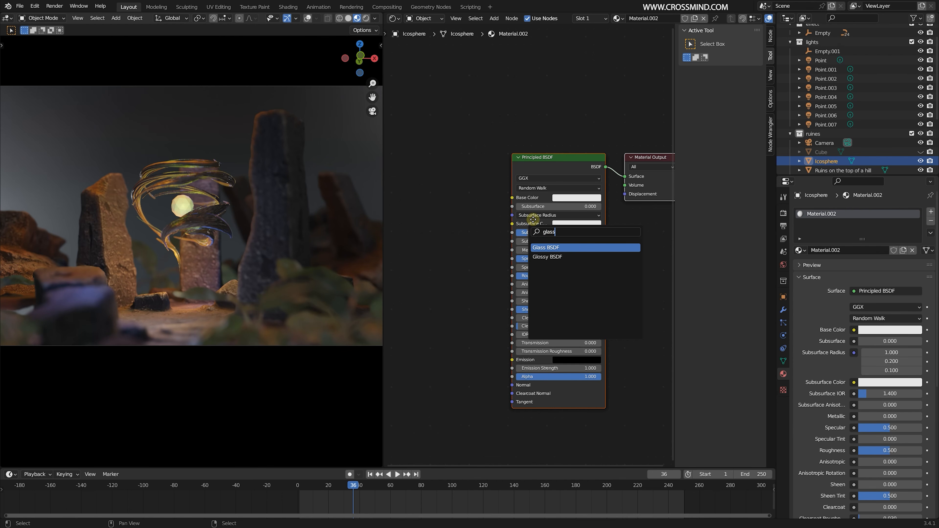
key(Return)
click(489, 202)
ctrl+shift+click(489, 203)
click(539, 160)
key(x)
scroll(522, 234, up, 3)
middle_drag(491, 212, 550, 221)
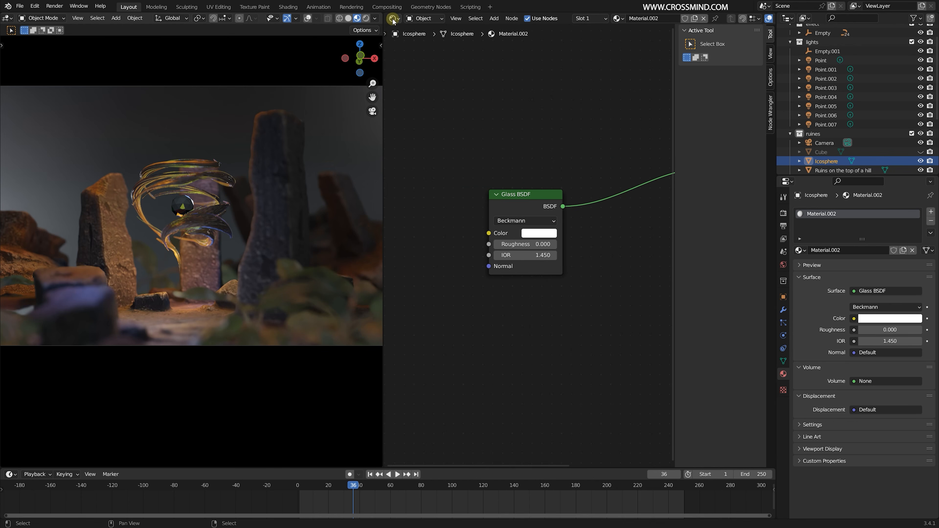
- Open the Geometry Node Editor and create a new node tree on the ico sphere
click(393, 19)
click(429, 95)
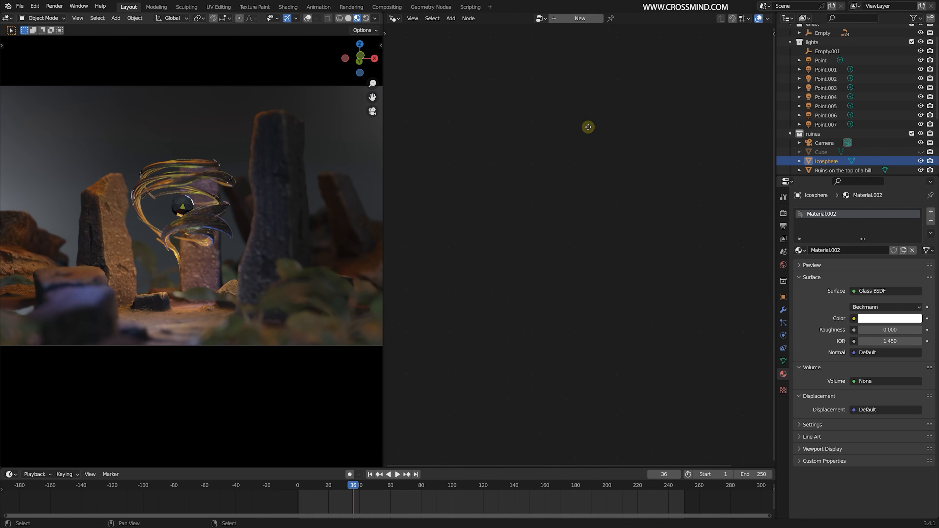
scroll(219, 195, up, 5)
click(580, 18)
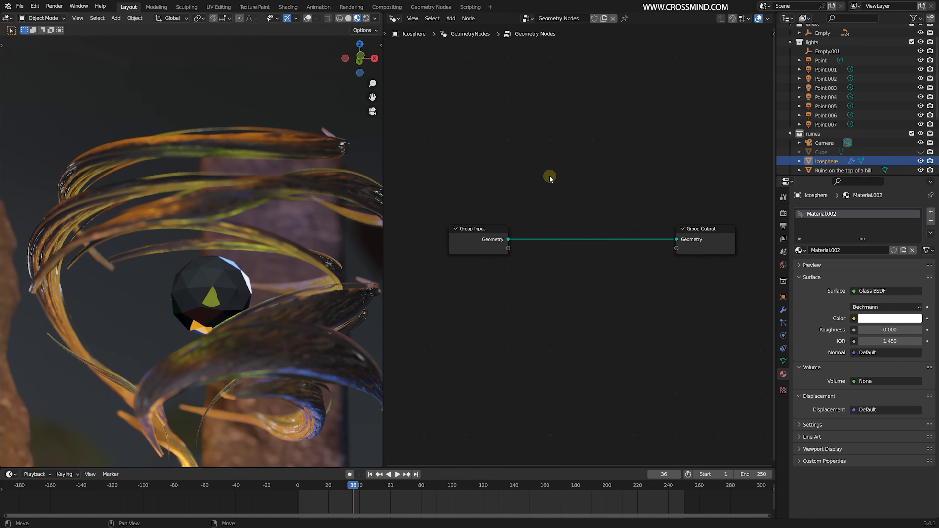
- Add an Ico Sphere node to the tree and preview it with a Viewer node
key(shift+a)
click(546, 180)
text(cio)
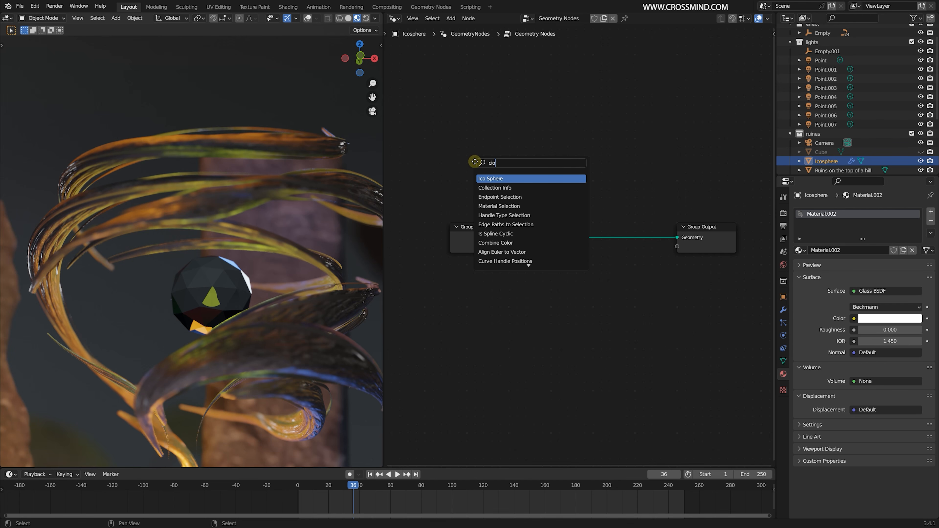
key(Return)
click(460, 174)
ctrl+shift+click(466, 174)
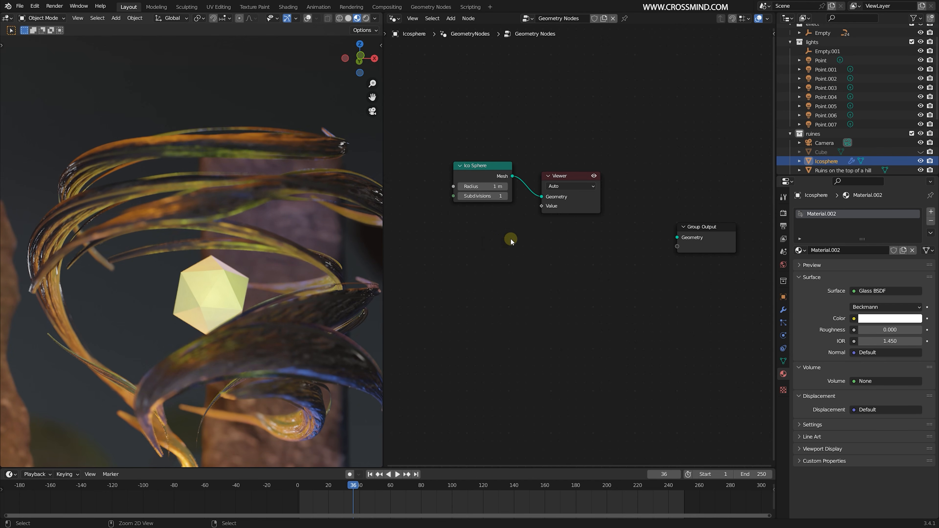
- Delete the Viewer node and connect the Ico Sphere's mesh to the Group Output geometry
click(570, 177)
key(x)
alt+shift+click(483, 172)
drag(479, 172, 464, 219)
middle_drag(544, 294, 536, 268)
scroll(538, 266, up, 1)
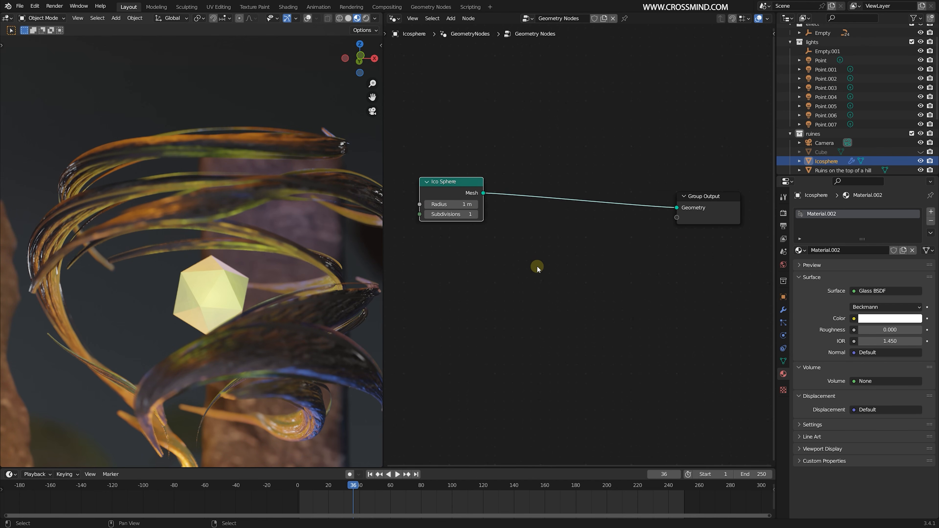
- Set the Ico Sphere node's subdivisions to 3
drag(456, 174, 448, 190)
drag(460, 221, 462, 221)
click(483, 221)
- Insert a Set Position node between the Ico Sphere and Group Output nodes
key(shift+a)
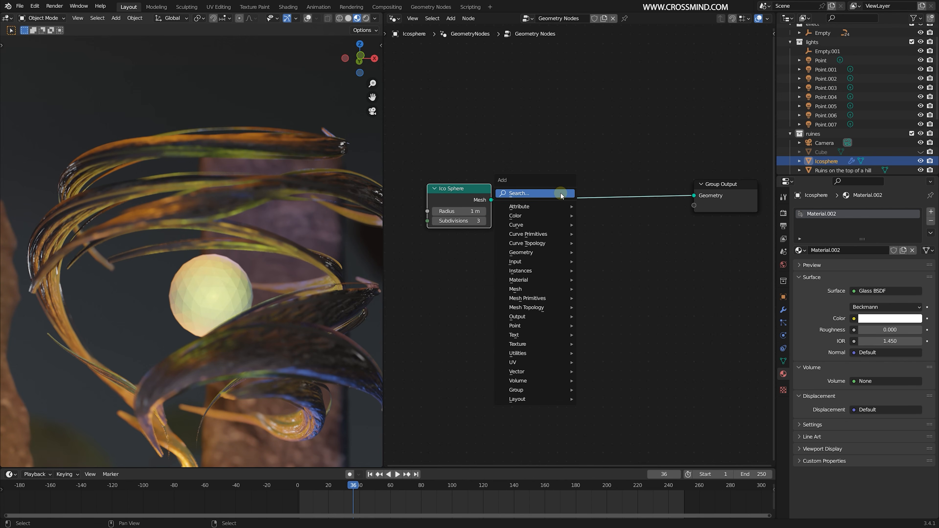
click(560, 193)
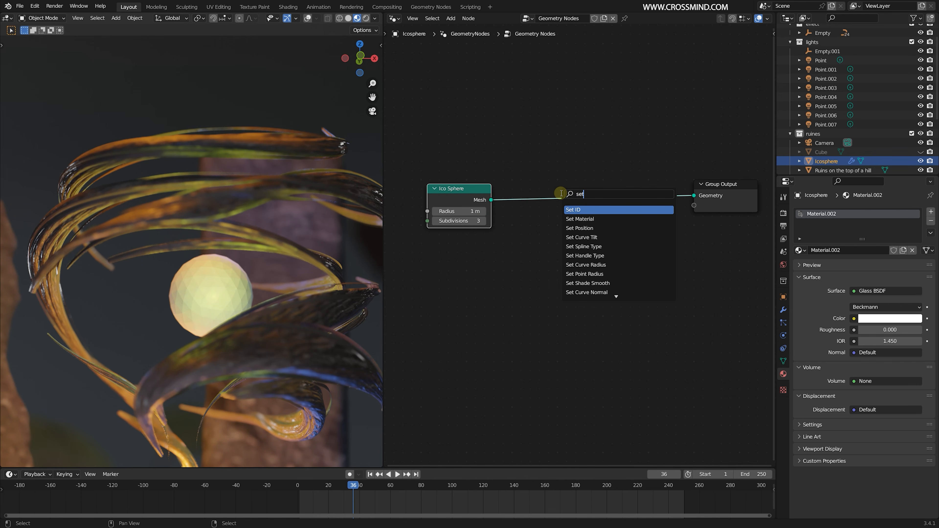
click(600, 228)
click(602, 212)
- Add a Noise Texture node and connect its Color output to the Set Position Offset
key(shift+a)
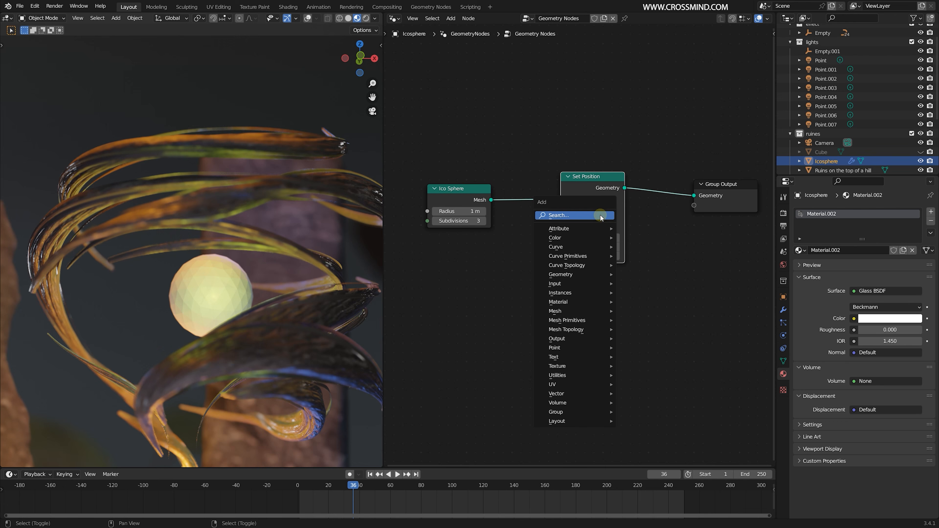
click(601, 215)
text(noise)
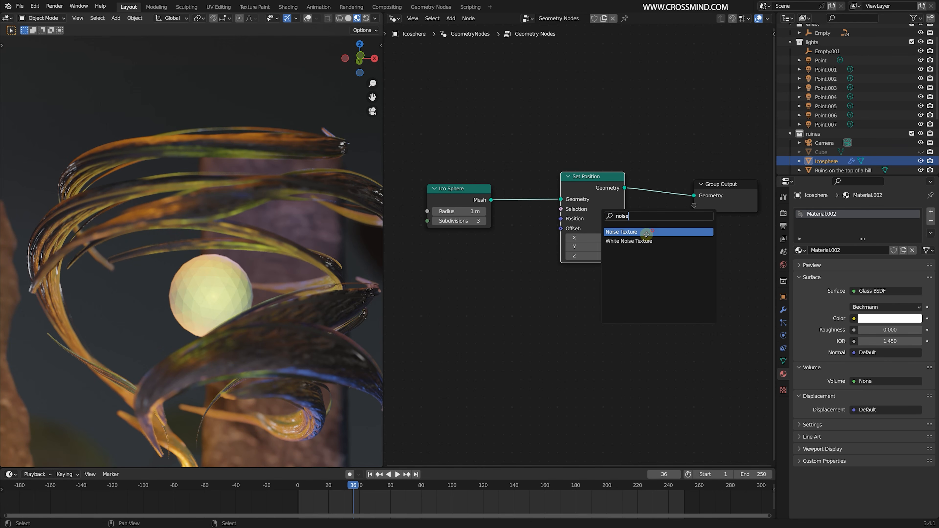
click(647, 232)
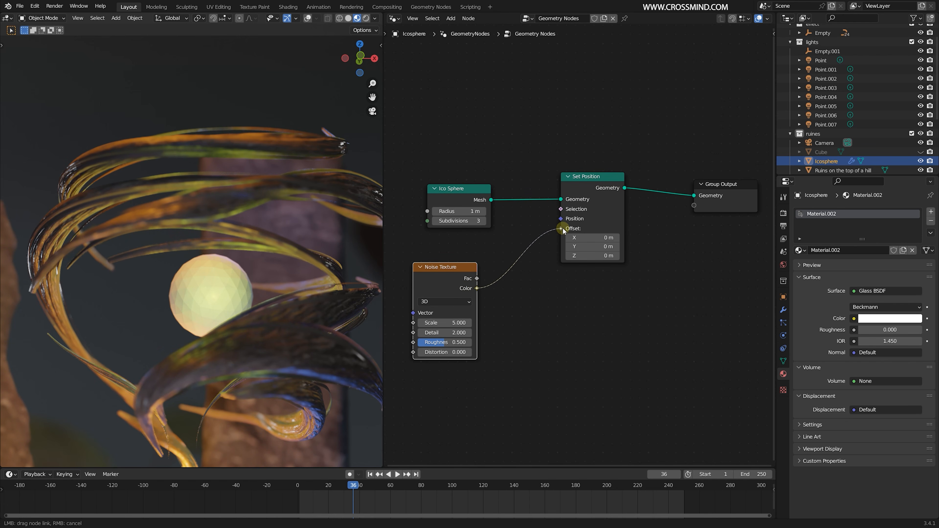
drag(563, 228, 563, 229)
- Insert a Vector Math node set to Subtract before the Offset, subtracting 0.5 on all three axes
key(shift+a)
click(564, 253)
text(vec)
click(568, 281)
click(543, 276)
ctrl+scroll(551, 272, down, 1)
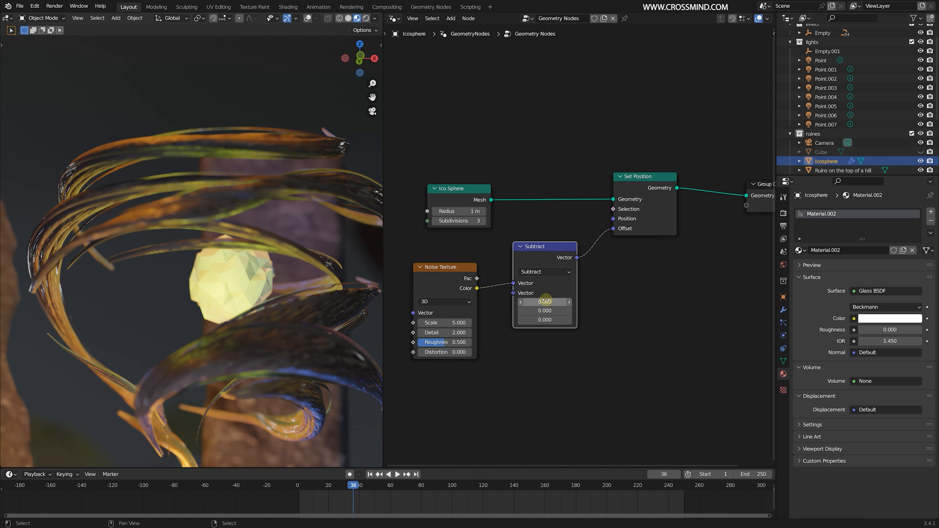
text(0.5)
key(Return)
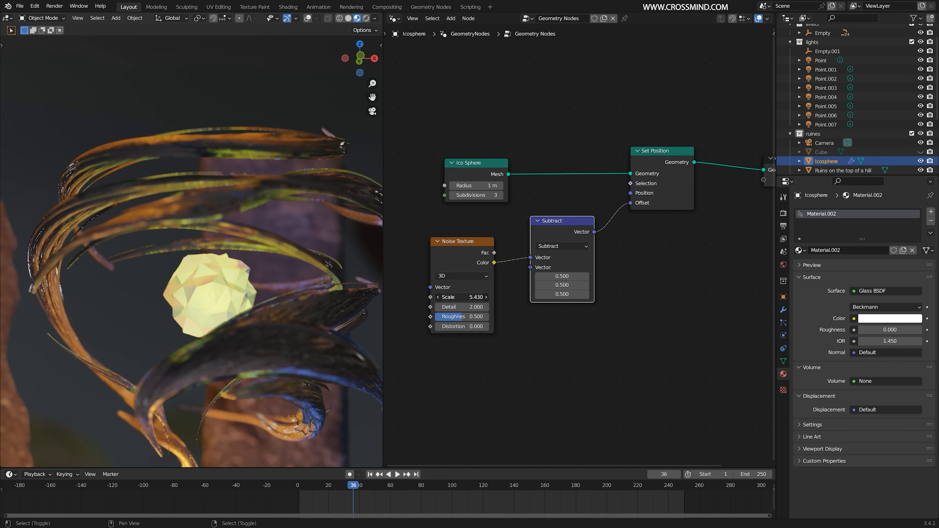
- Set the Noise Texture's scale to 1.770
middle_drag(476, 302, 526, 254)
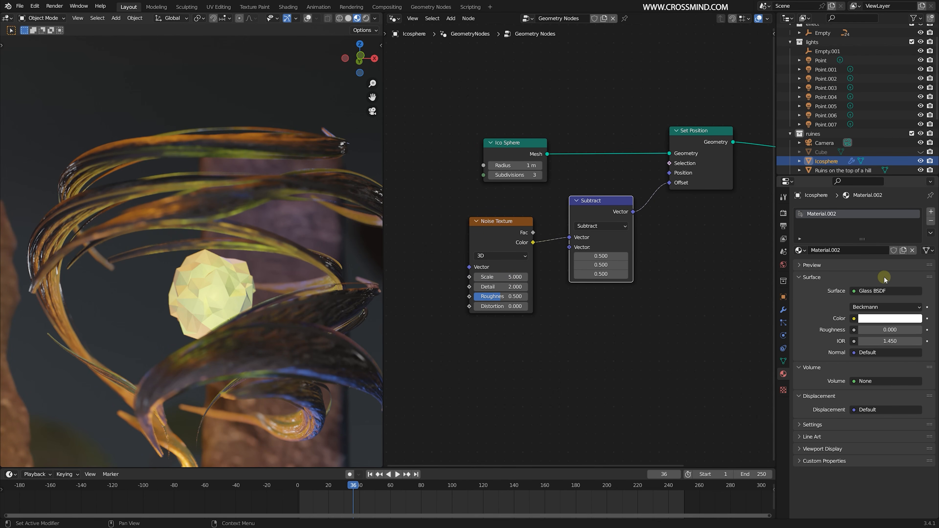
middle_drag(602, 297, 590, 305)
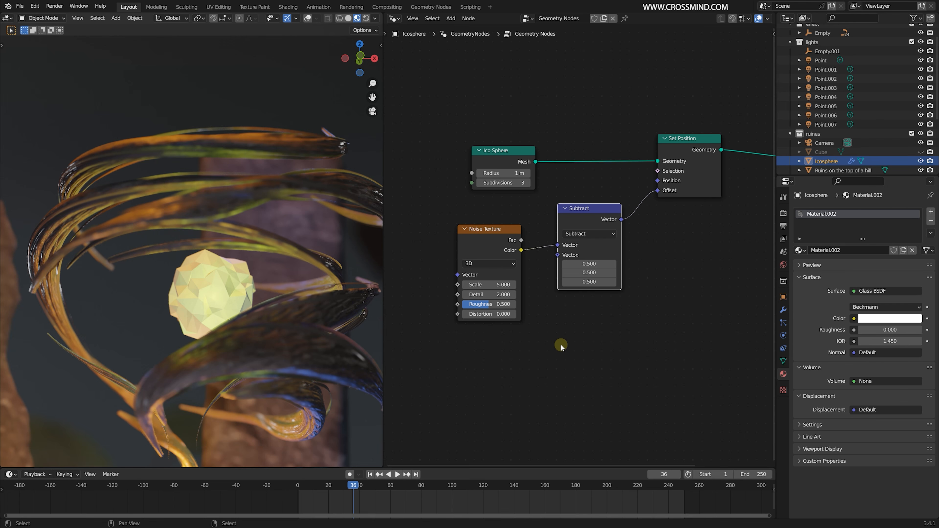
scroll(514, 323, down, 1)
drag(489, 283, 444, 283)
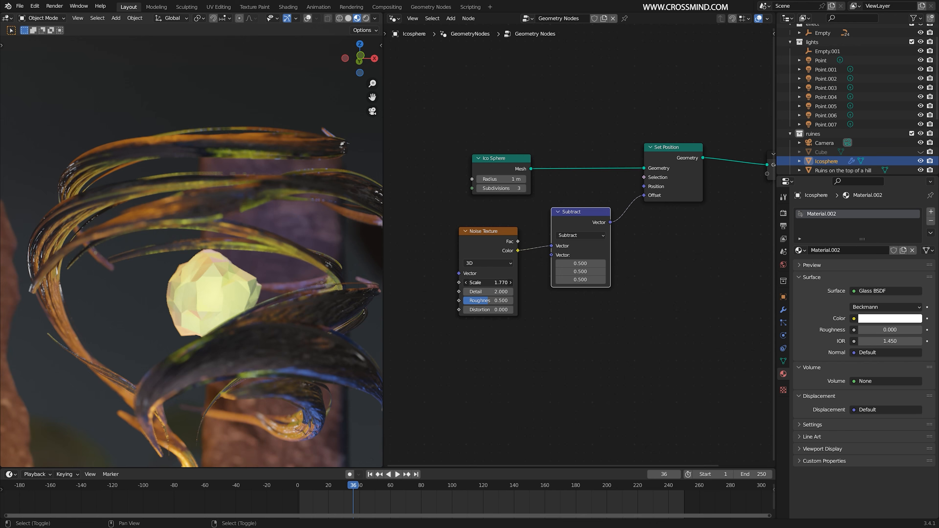
- Set the Ico Sphere's subdivisions to 6 and the Noise Texture to 4D with scale 0.710 and distortion 0.600
drag(369, 283, 355, 282)
click(522, 188)
click(522, 188)
click(523, 188)
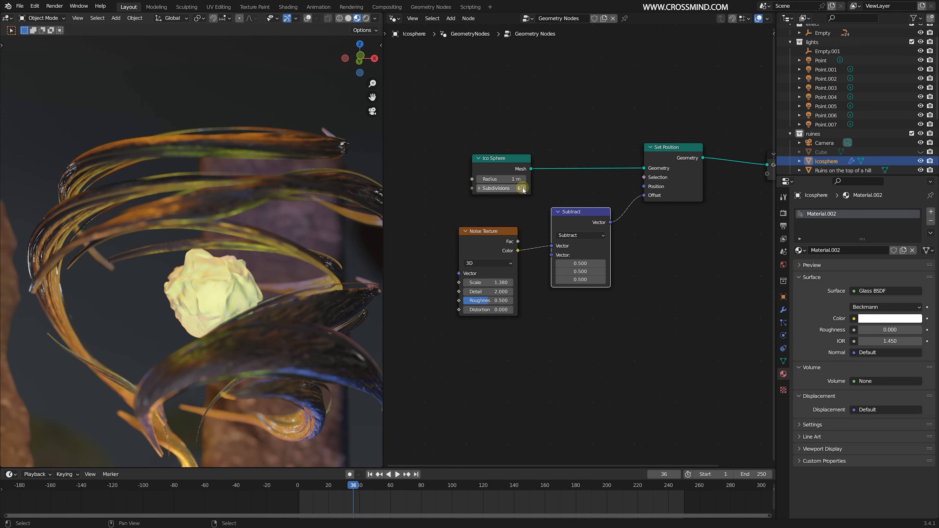
drag(497, 285, 524, 309)
ctrl+scroll(495, 267, down, 1)
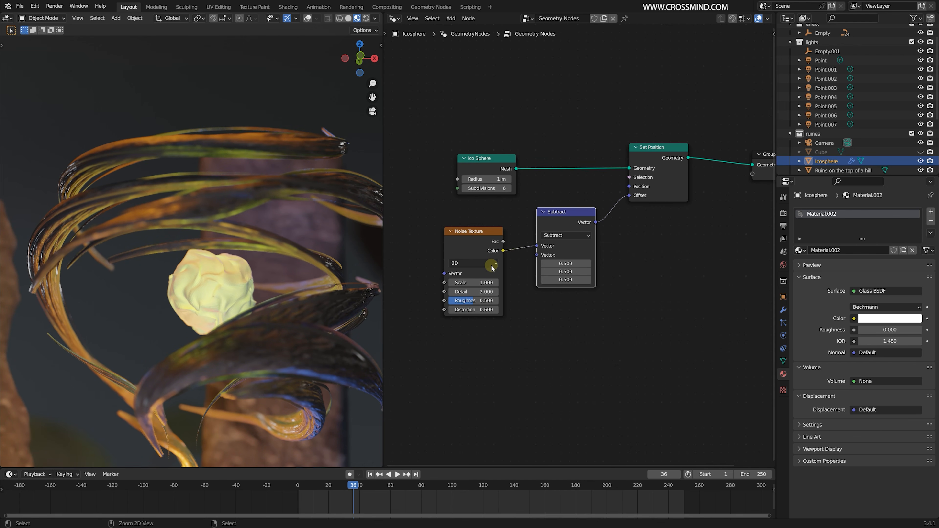
click(492, 267)
middle_drag(518, 271, 551, 259)
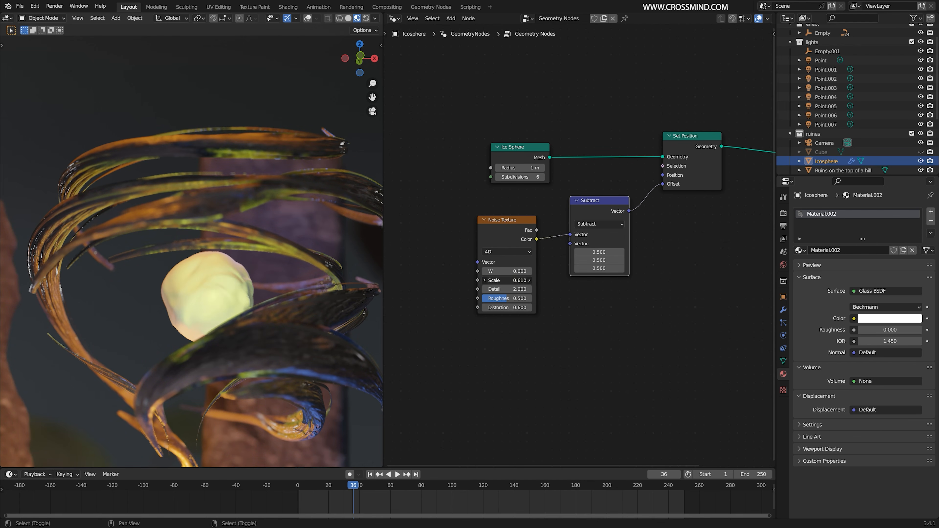
- Duplicate the Subtract node, insert the copy before the Set Position Offset, and switch its operation to Multiply
key(shift+a)
key(shift+d)
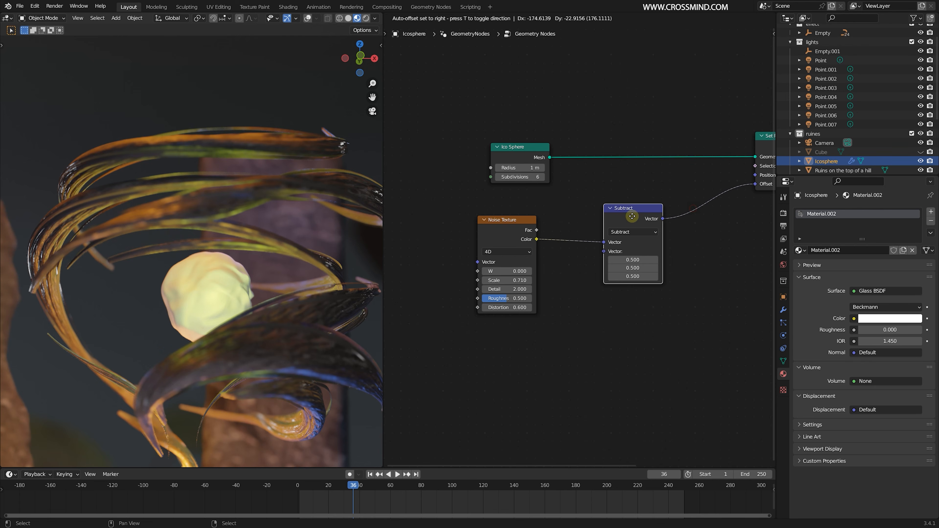
click(688, 206)
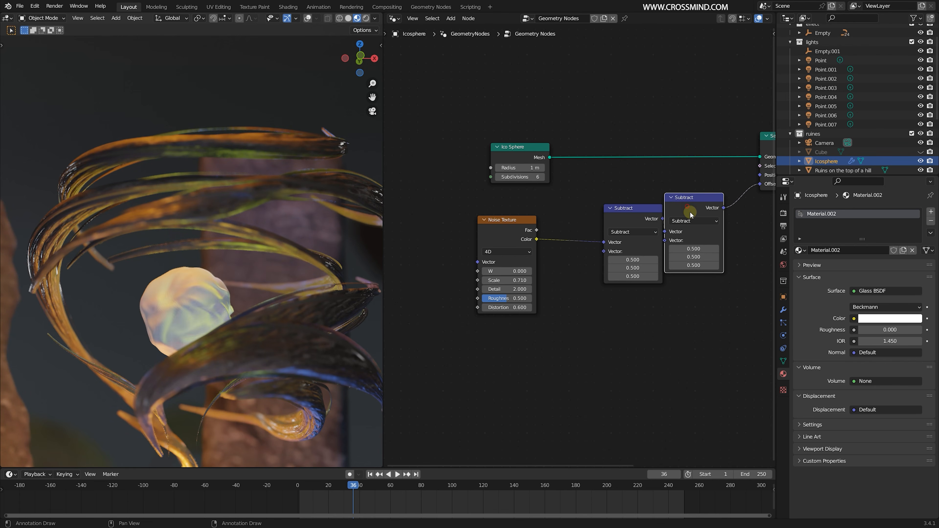
drag(690, 215, 722, 215)
click(718, 222)
click(714, 249)
middle_drag(682, 273, 659, 271)
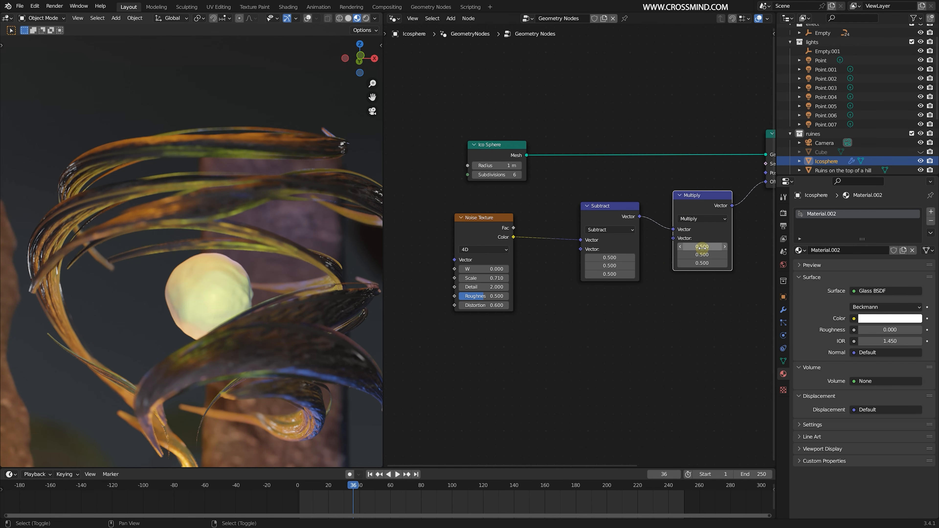
- Set all three Multiply values to 2.190 and save the file
drag(702, 248, 769, 263)
drag(702, 246, 666, 247)
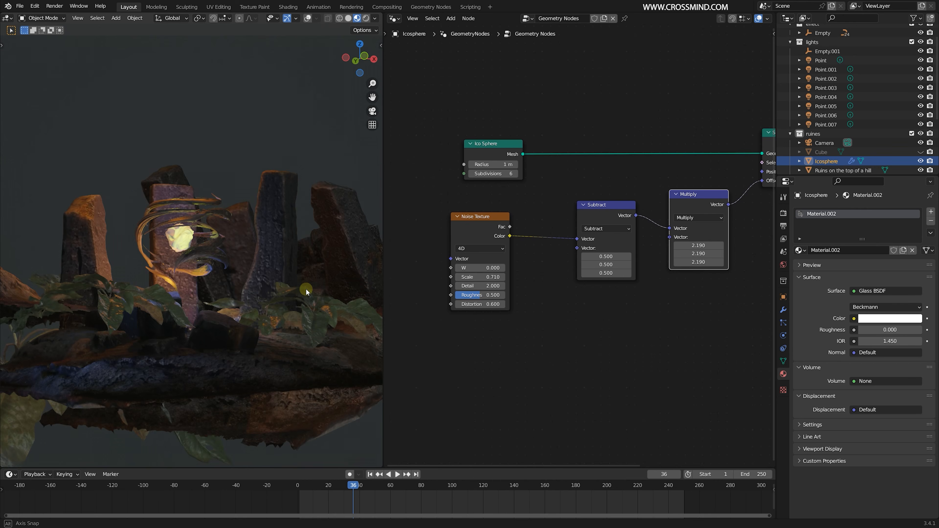
middle_drag(306, 288, 259, 294)
scroll(258, 295, up, 4)
key(ctrl+s)
key(KP_0)
scroll(254, 295, up, 3)
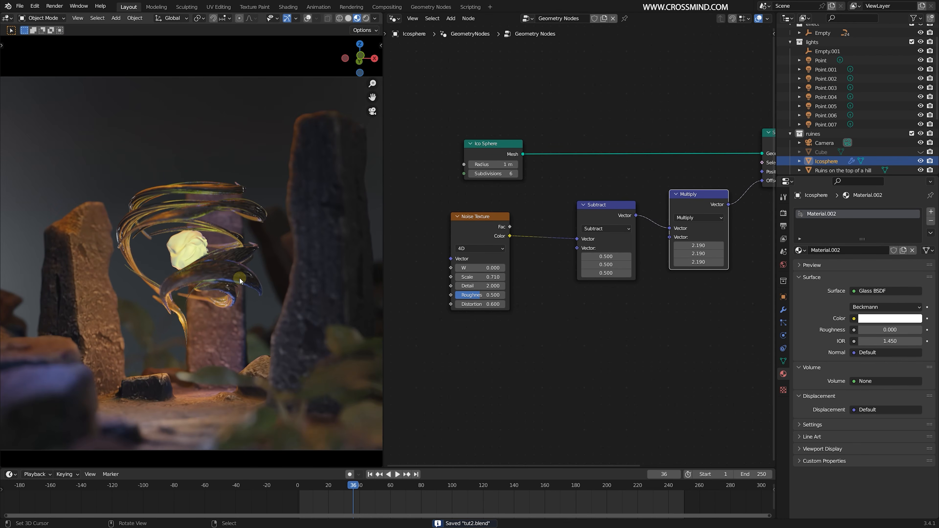
- Animate the Multiply values up to 4.600 and the Noise Texture's W up to 4.000, spreading the W keyframes along the timeline
scroll(639, 289, up, 2)
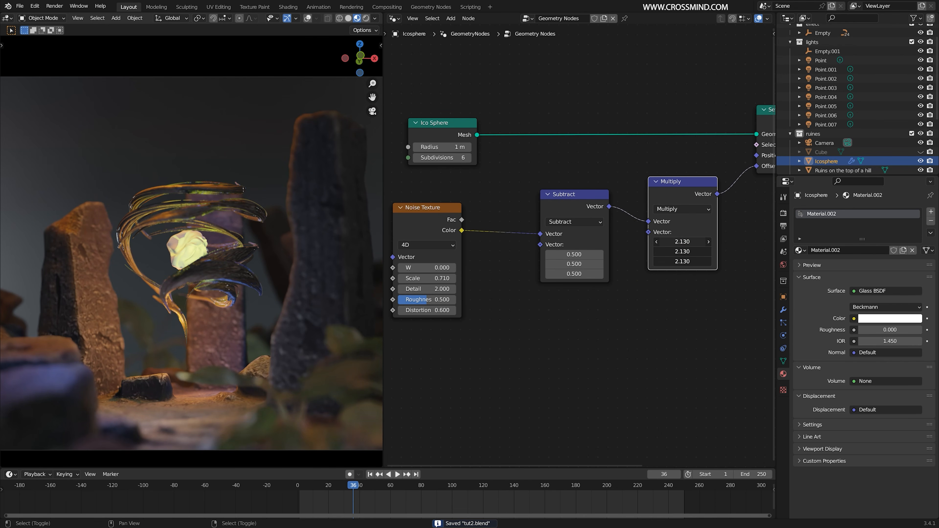
drag(384, 510, 402, 511)
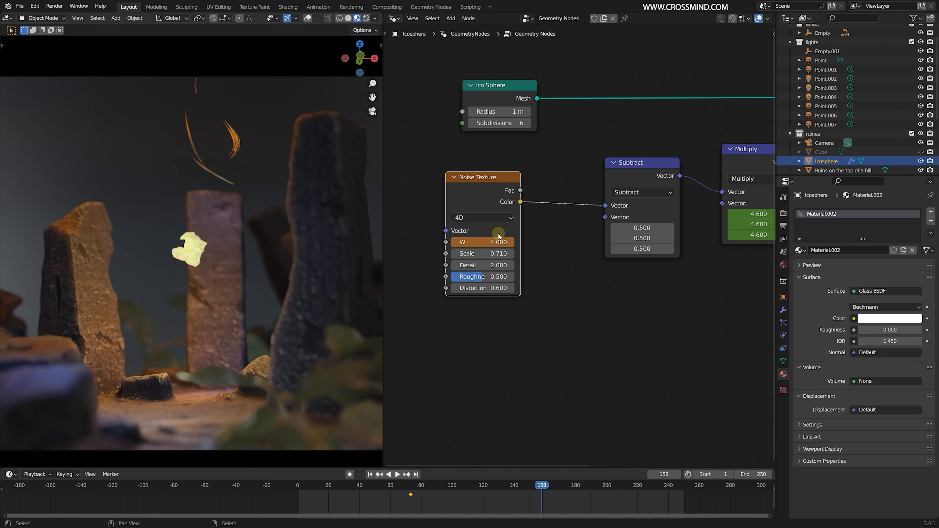
key(g)
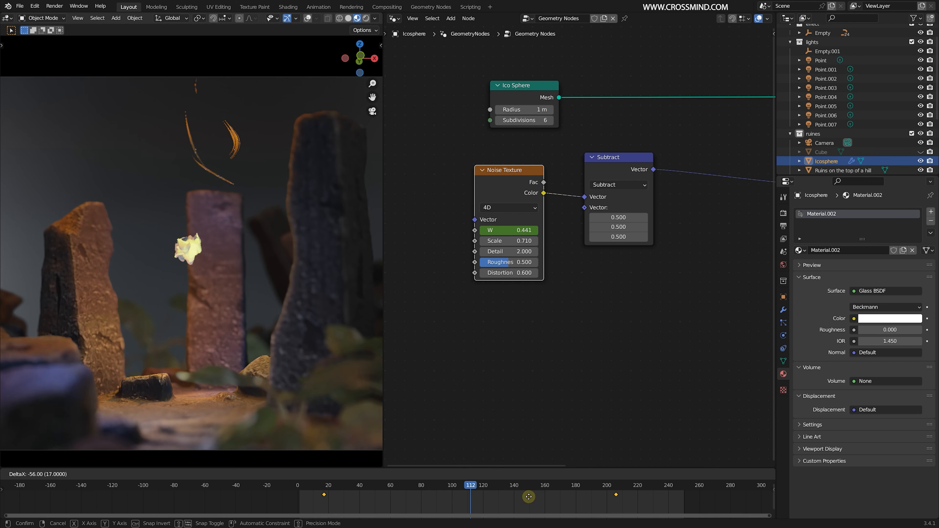
click(524, 497)
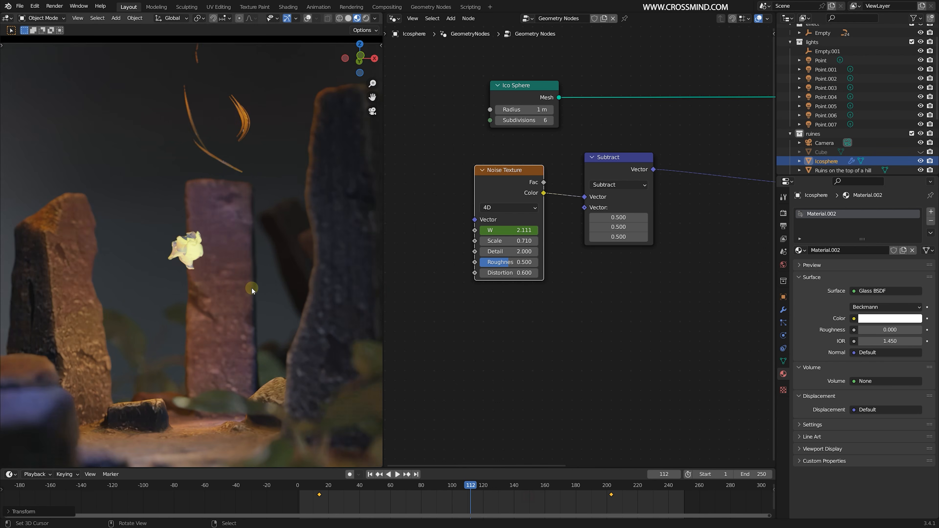
- Play back the sphere's displacement animation and reduce the Noise Texture's scale to 0.170, stopping at frame 81
scroll(252, 287, up, 5)
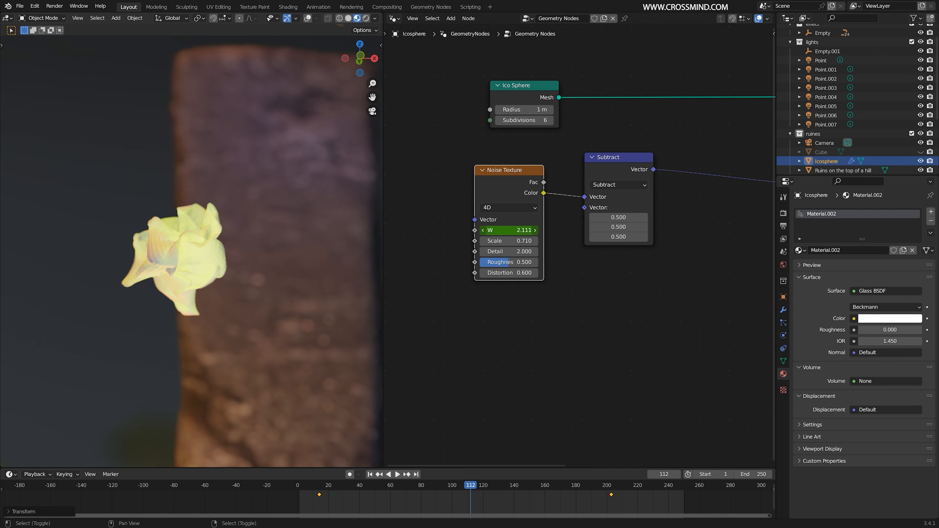
key(space)
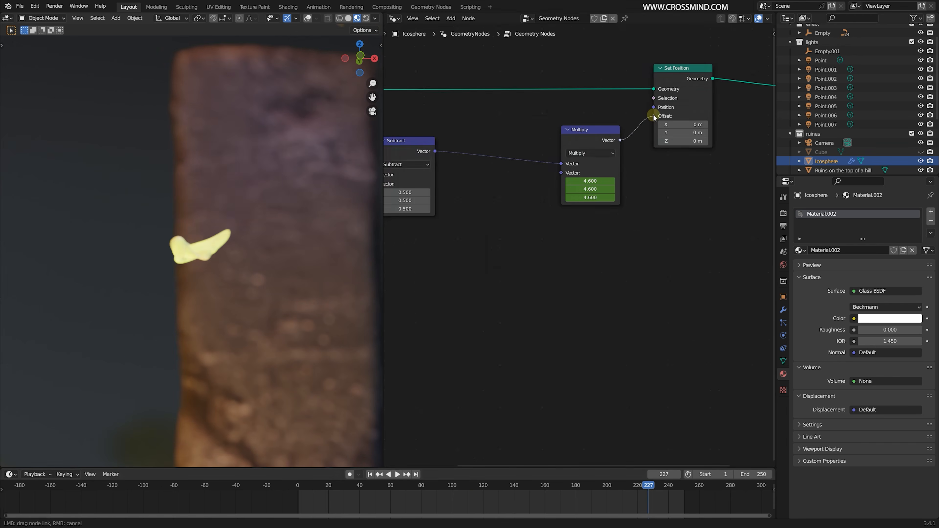
drag(654, 115, 654, 117)
scroll(621, 257, down, 2)
drag(385, 501, 478, 455)
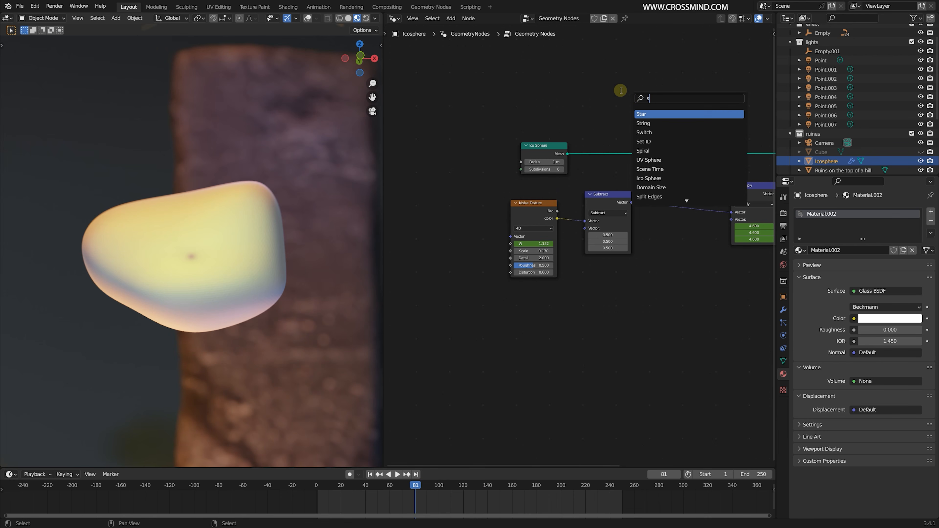
key(Escape)
- Insert a Transform node between the Ico Sphere and Set Position nodes
key(shift+a)
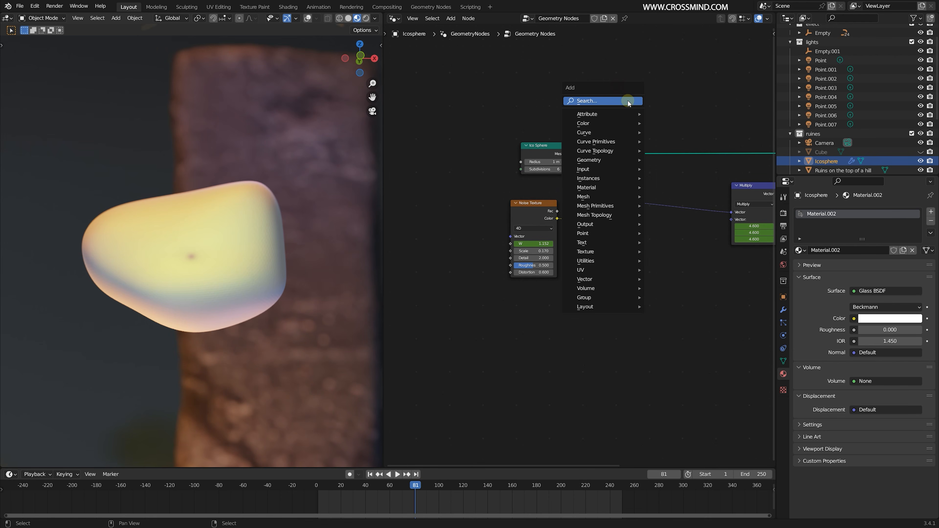
click(629, 101)
text(tra)
click(645, 114)
click(633, 118)
scroll(633, 117, up, 1)
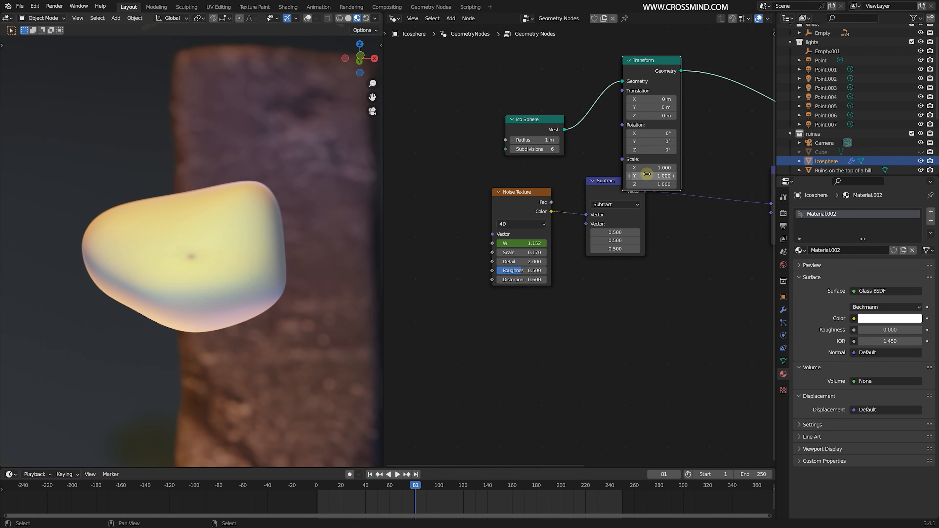
- Keyframe the Transform node's scale from 0 at frame 48 to 1.000 at frame 81 and preview the growth
drag(393, 504, 375, 503)
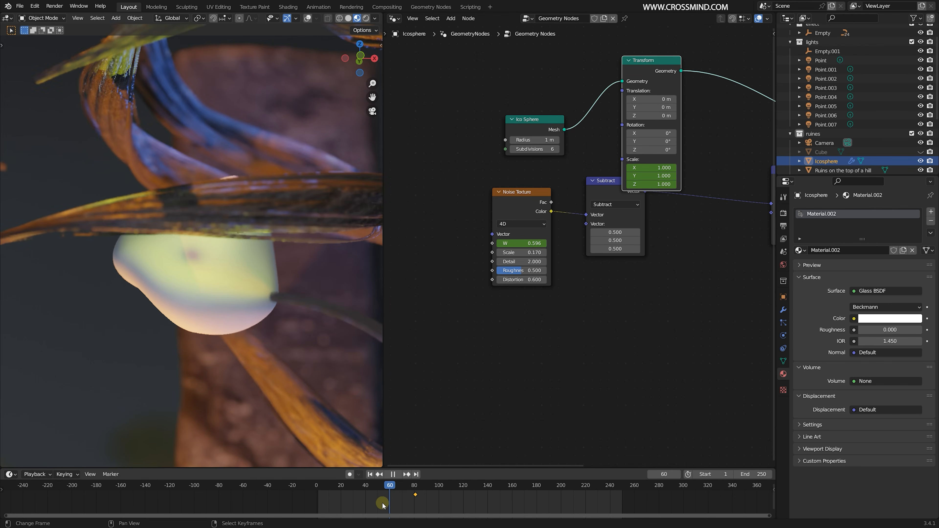
drag(652, 184, 587, 185)
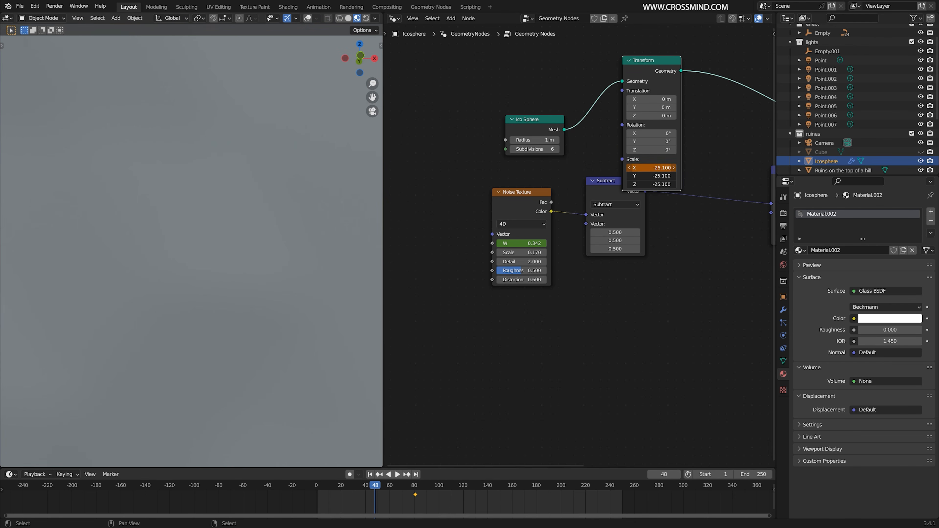
text(0)
key(Return)
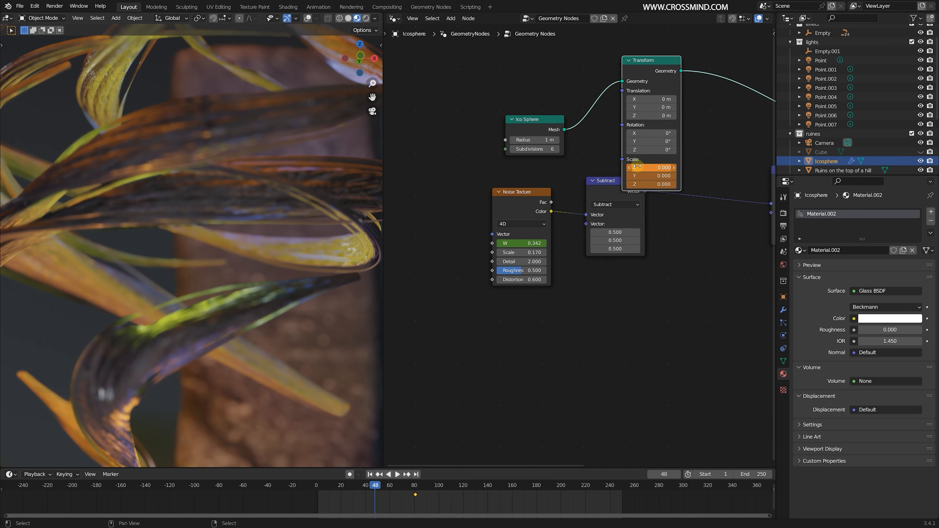
scroll(664, 167, down, 1)
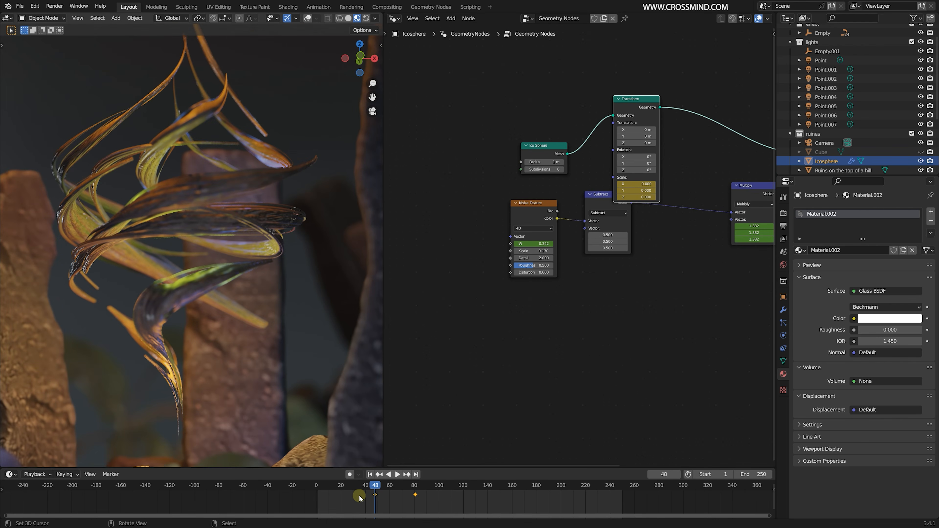
key(space)
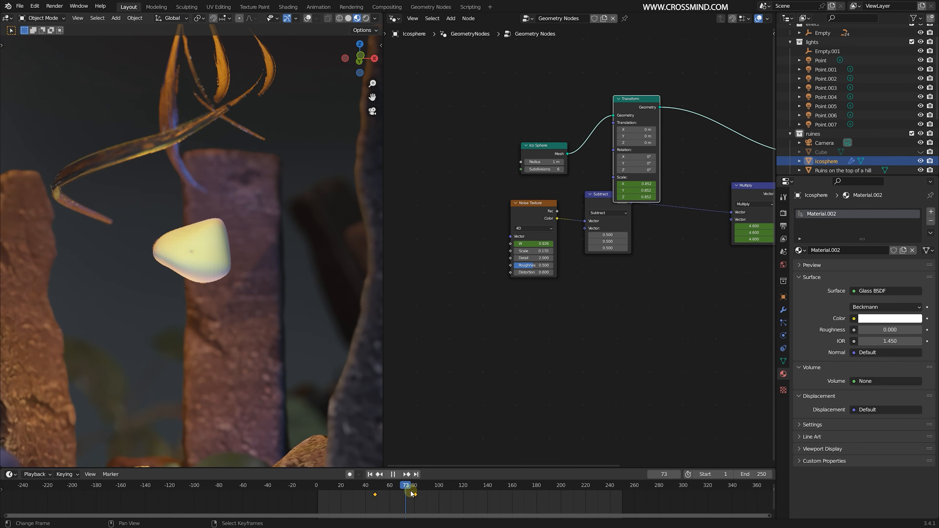
key(Escape)
- Select Branch through Branch.014 in the effect collection and shift all their keyframes forward by about 26 frames
scroll(865, 81, down, 5)
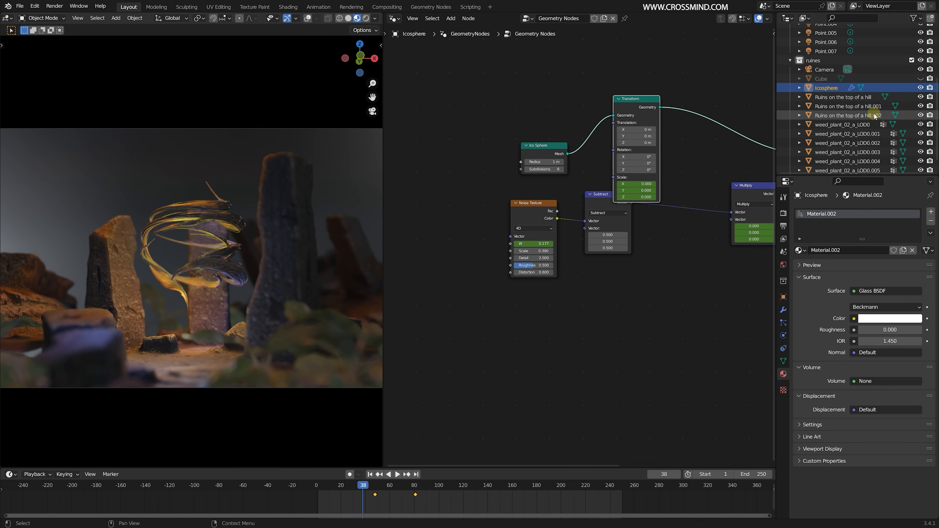
scroll(872, 106, up, 10)
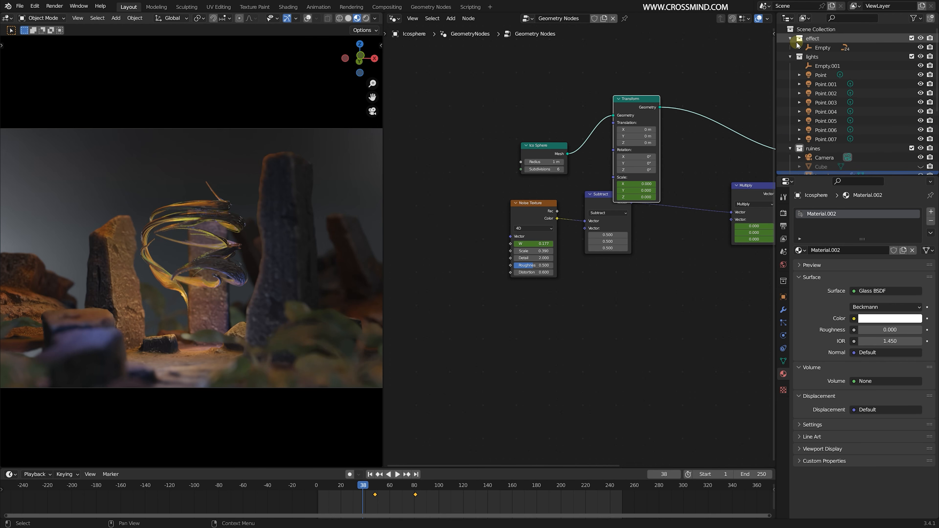
scroll(859, 84, down, 2)
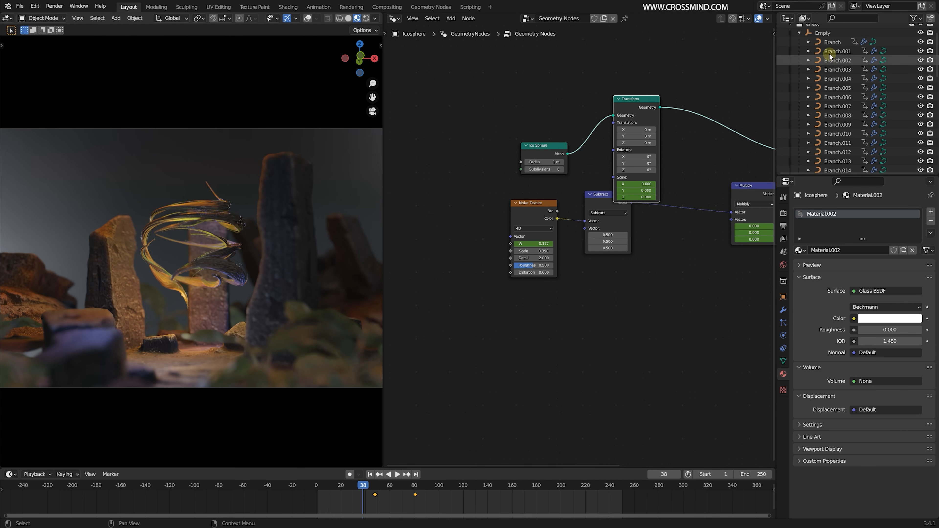
click(833, 42)
scroll(855, 130, down, 5)
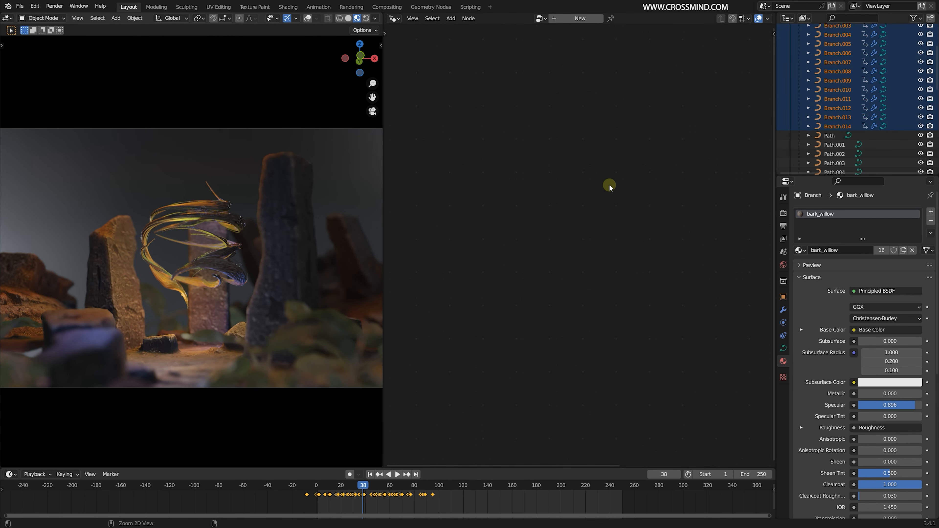
key(g)
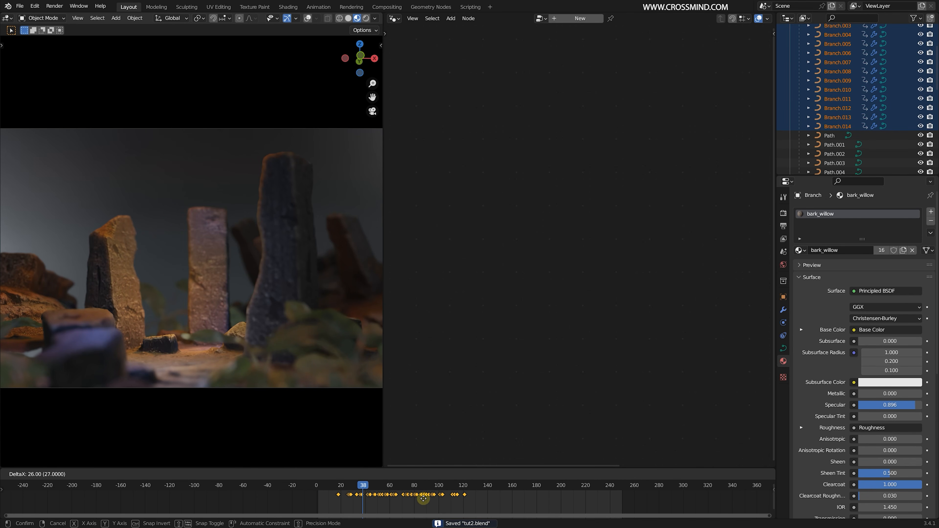
click(423, 499)
- Duplicate the selected branches in place and shift the copies' keyframes further forward in time
key(space)
key(shift+d)
right_click(257, 255)
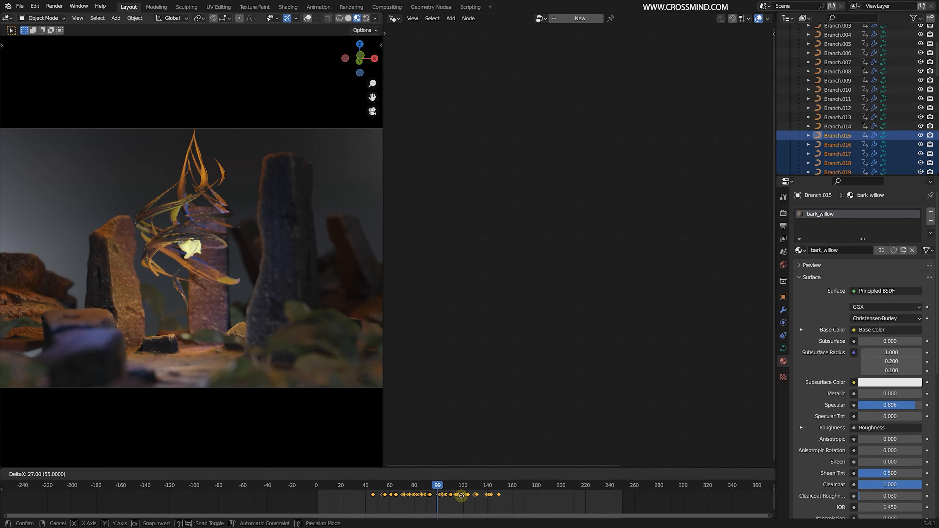
click(482, 494)
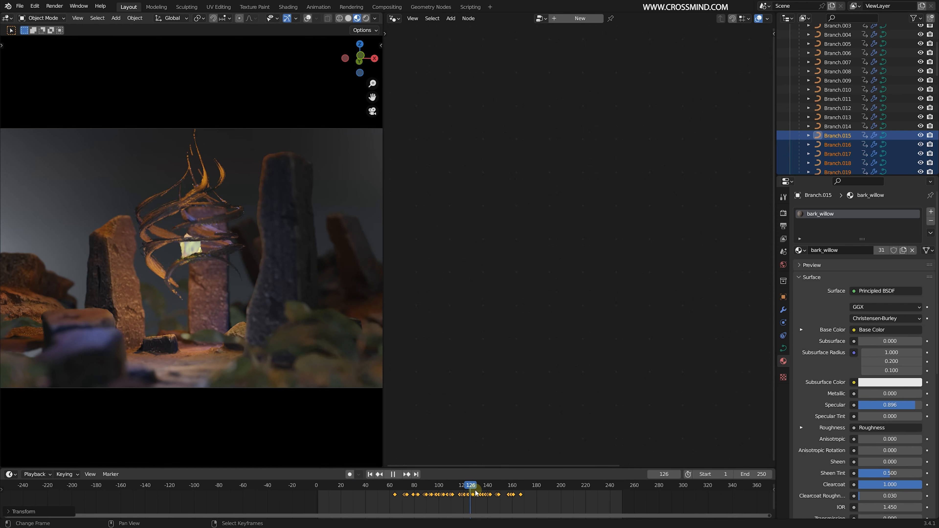
- Duplicate the time-shifted branch copies once more in place and move the timeline to frame 142
key(shift+d)
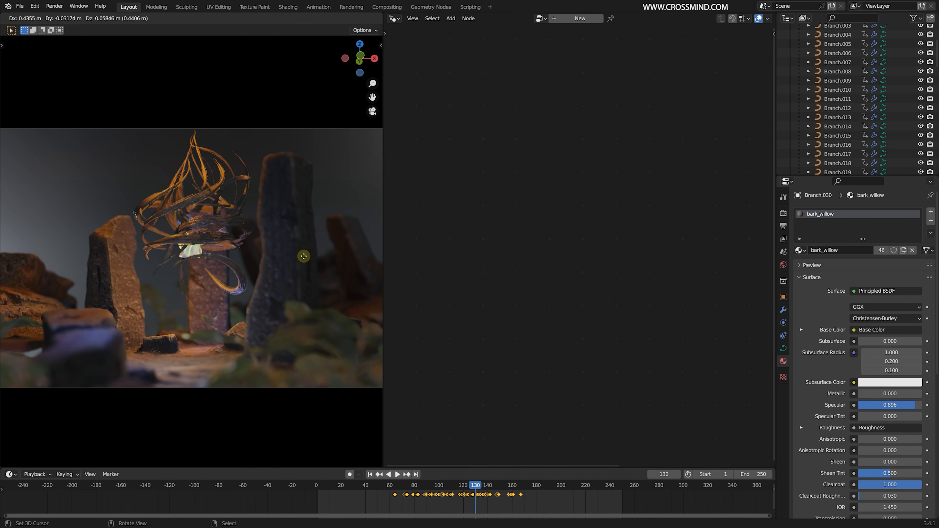
key(Escape)
drag(469, 496, 490, 496)
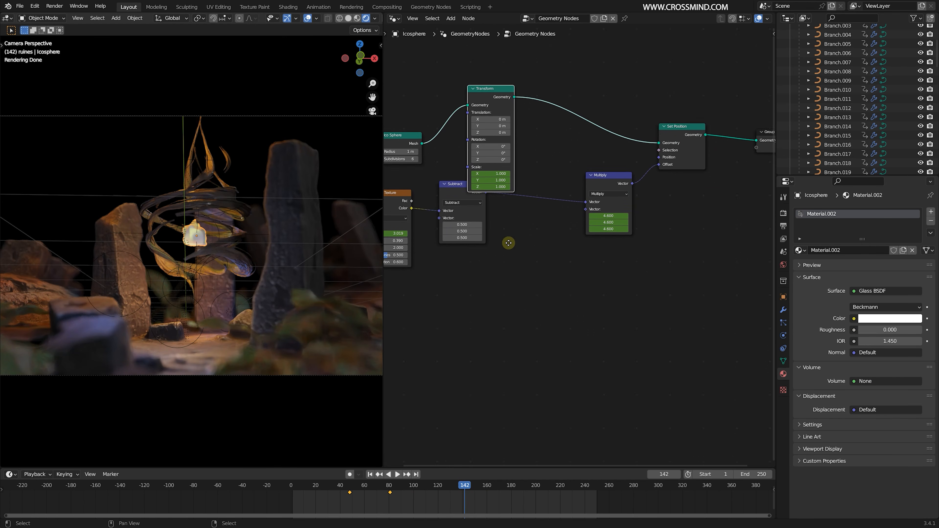
- Insert a Set Material node between Set Position and Group Output and assign Material.002 to it
key(shift+a)
click(634, 217)
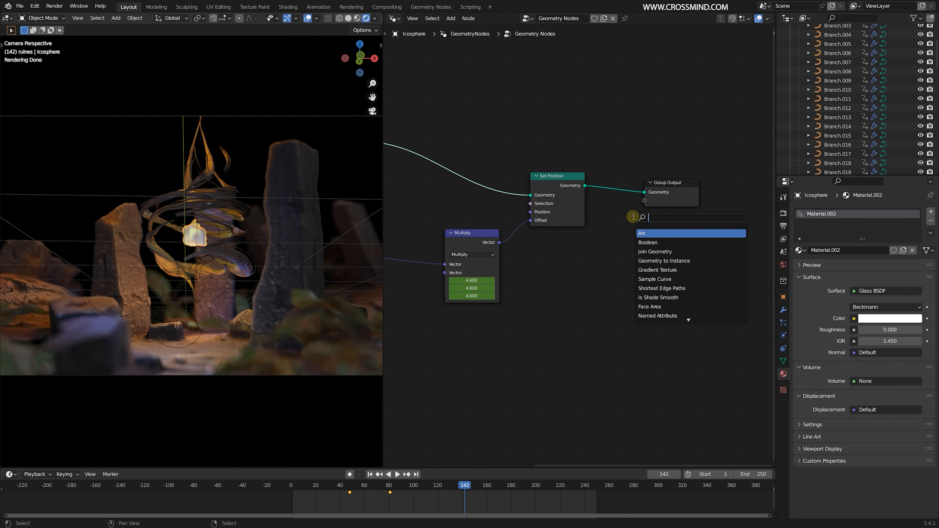
click(655, 242)
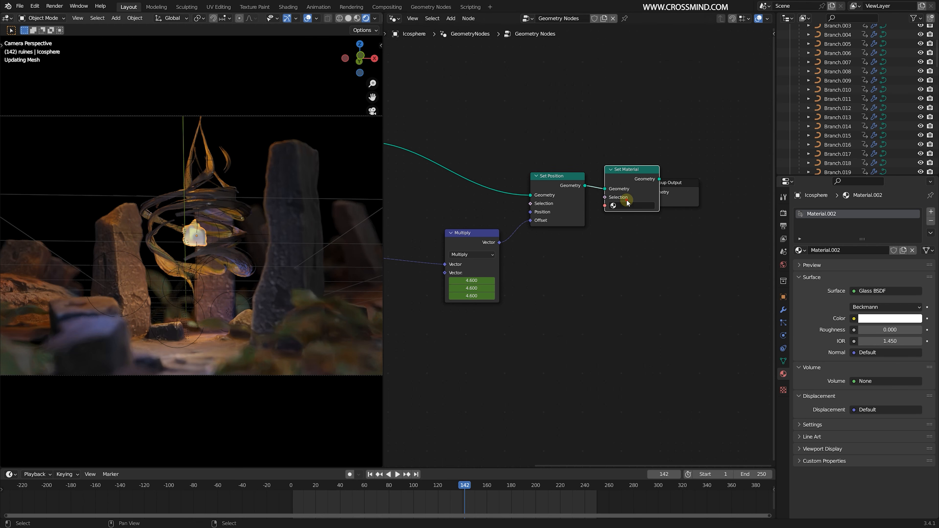
click(629, 201)
scroll(652, 198, up, 2)
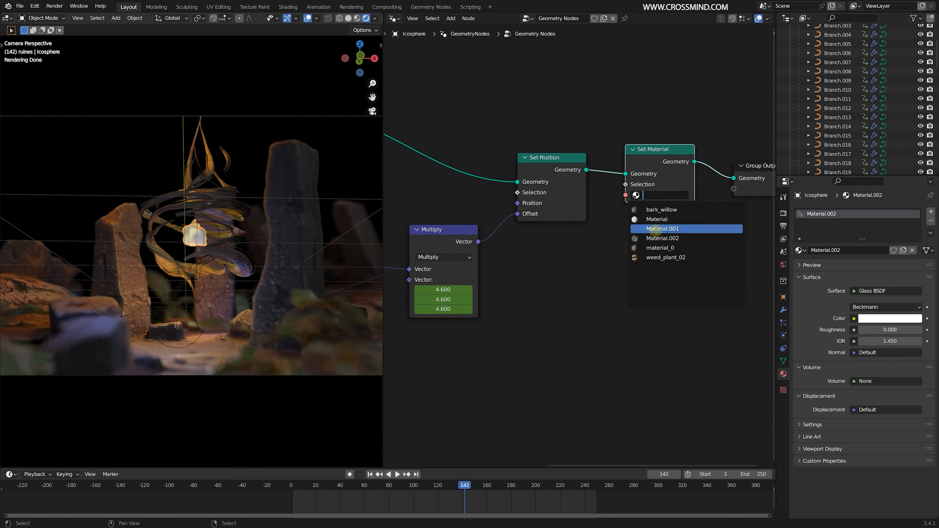
click(658, 238)
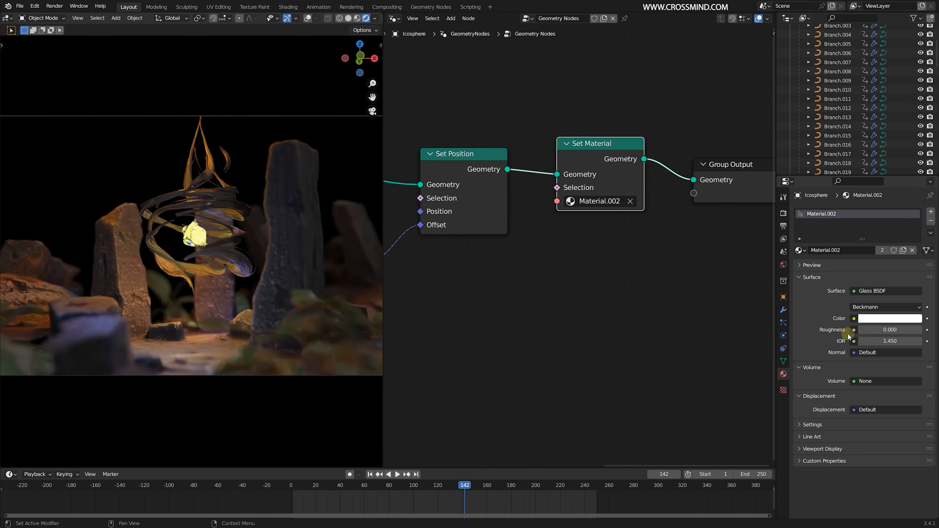
- Set the glass material's roughness to 0.171 and raise the Icosphere slightly along the Z axis
drag(880, 330, 882, 330)
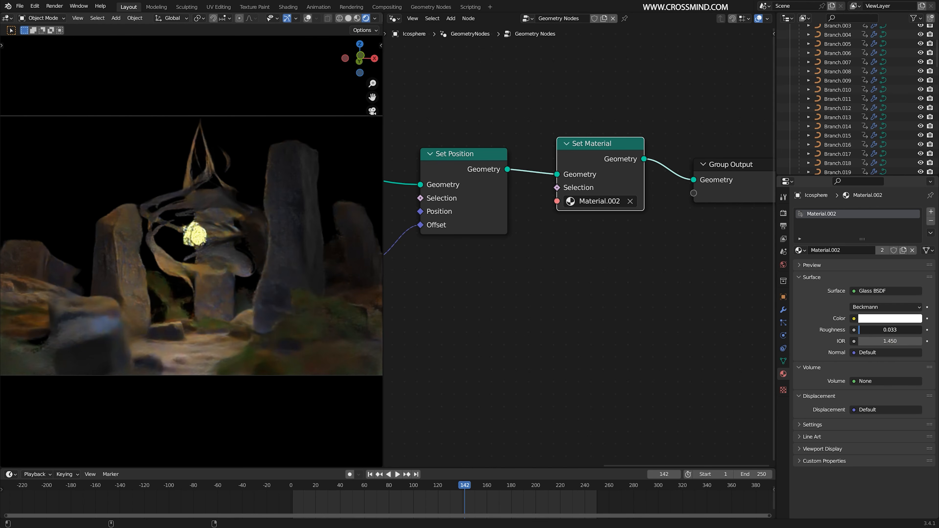
drag(863, 333, 874, 332)
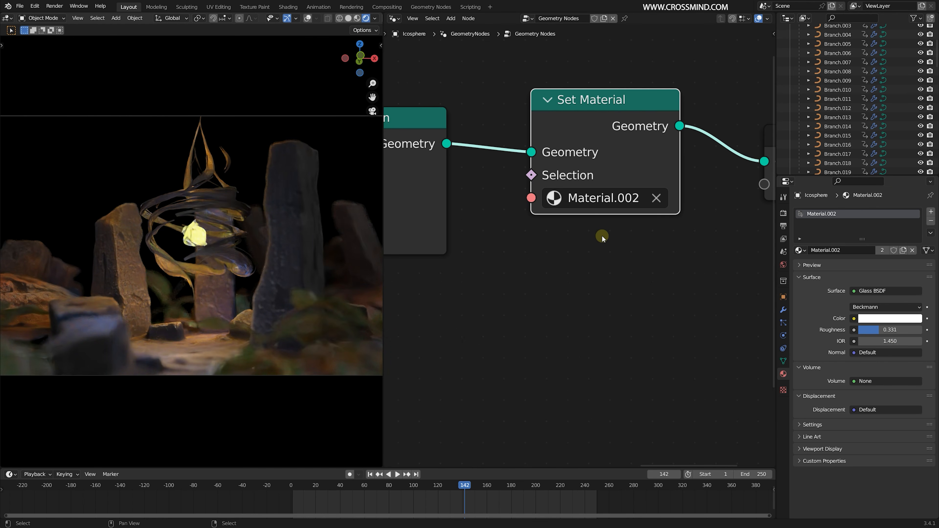
key(g)
key(z)
click(294, 221)
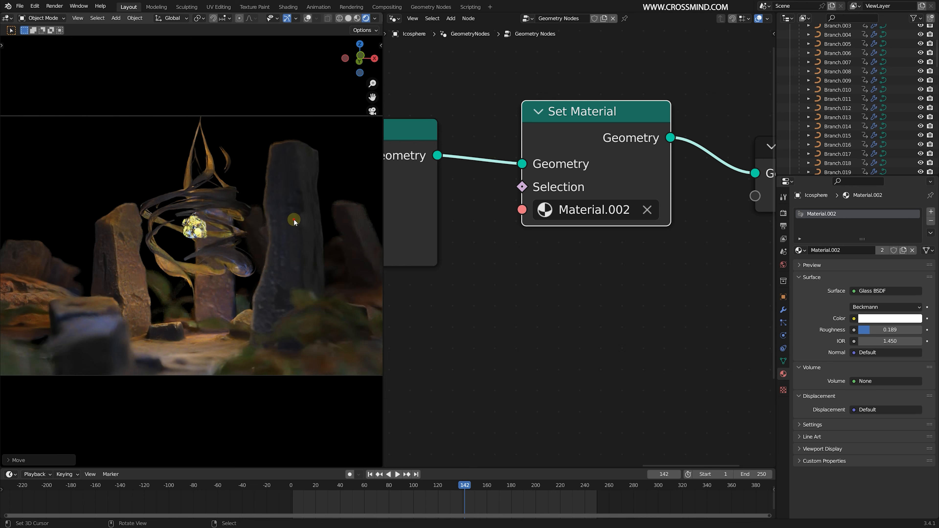
drag(864, 330, 861, 329)
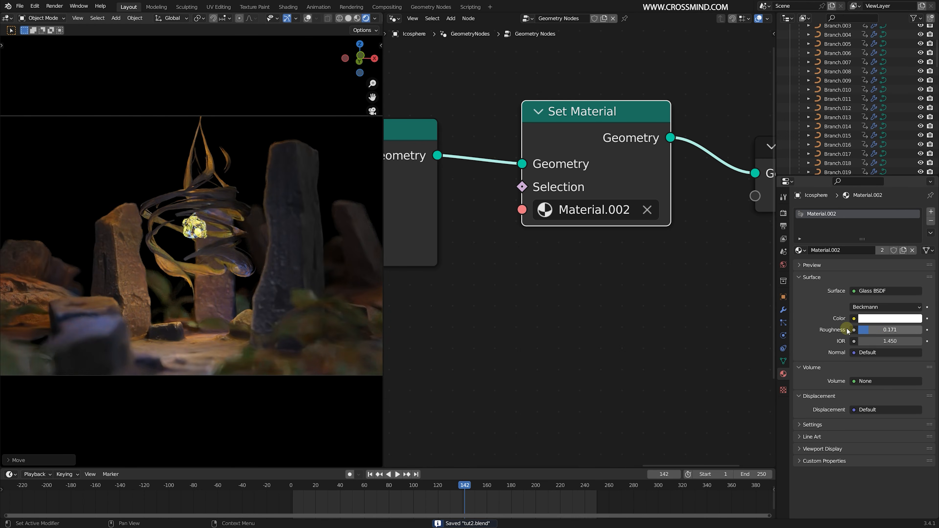
- Move the timeline to frame 111 and save the file
scroll(340, 273, down, 1)
drag(323, 497, 427, 499)
key(ctrl+s)
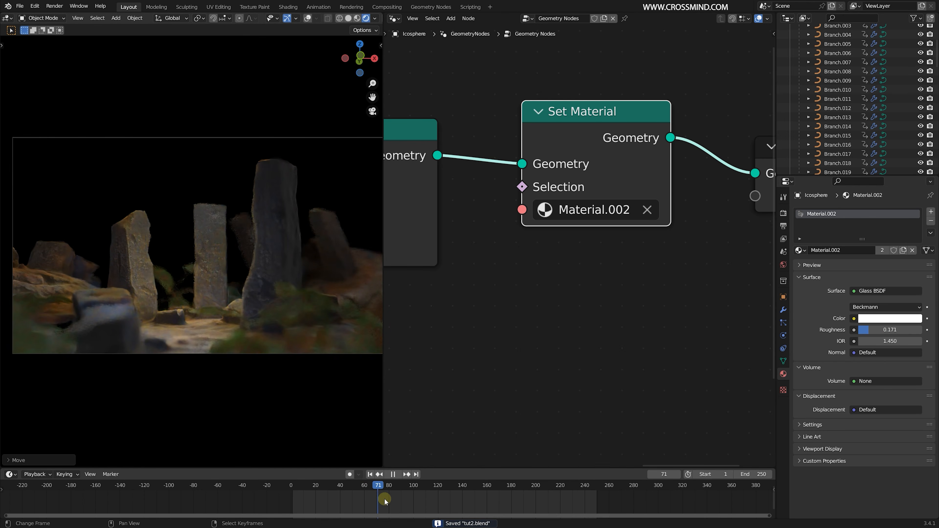
scroll(851, 96, up, 10)
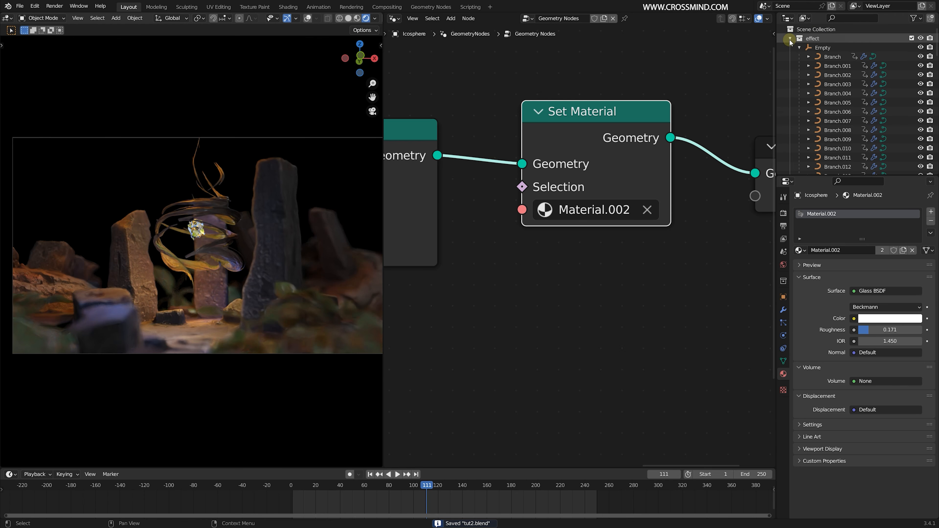
- Select the camera and change the node editor area into a 3D viewport seen from above
click(823, 148)
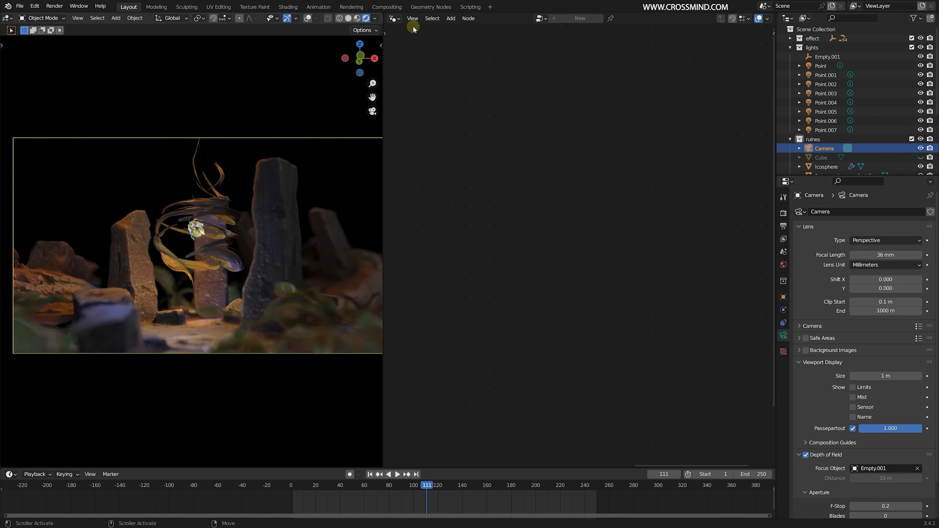
click(394, 18)
click(416, 42)
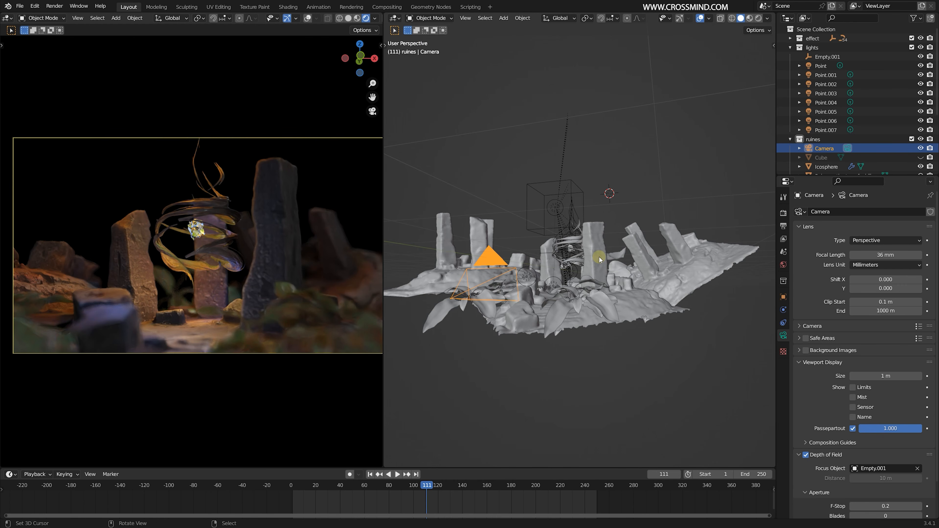
key(KP_7)
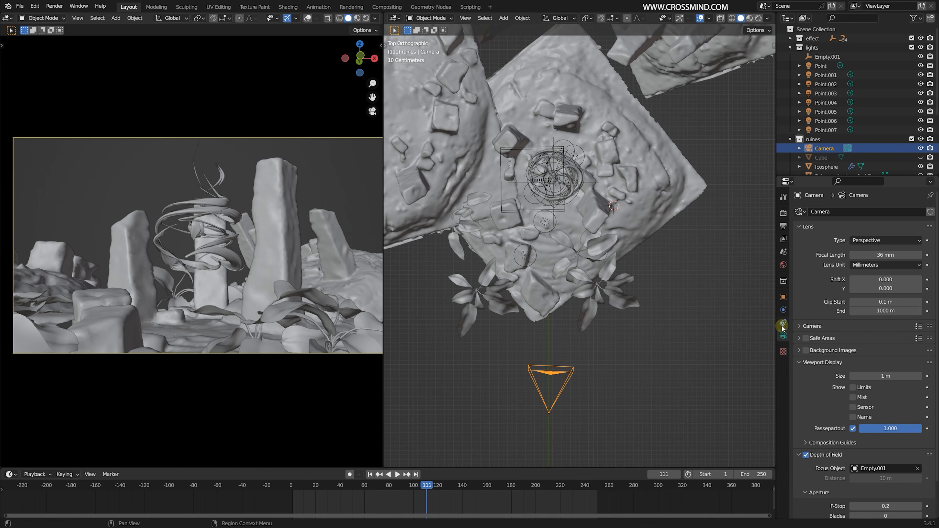
- Add a Track To constraint to the camera with the Icosphere inside the twisting roots as its target
click(783, 325)
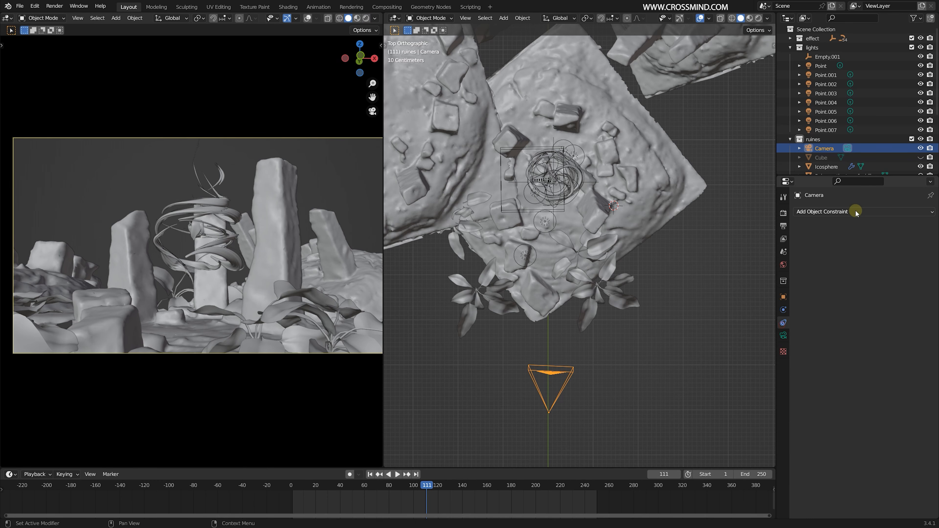
click(858, 211)
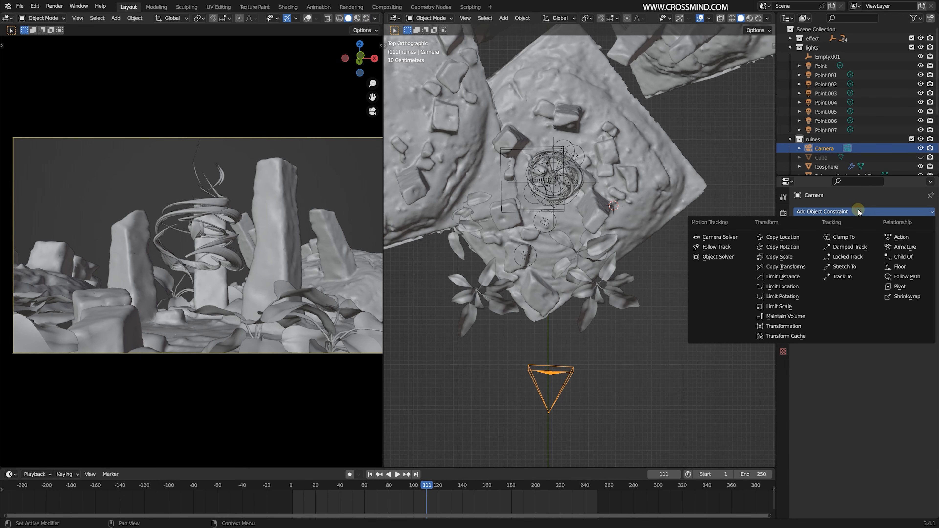
click(843, 278)
scroll(552, 201, up, 5)
middle_drag(551, 201, 808, 230)
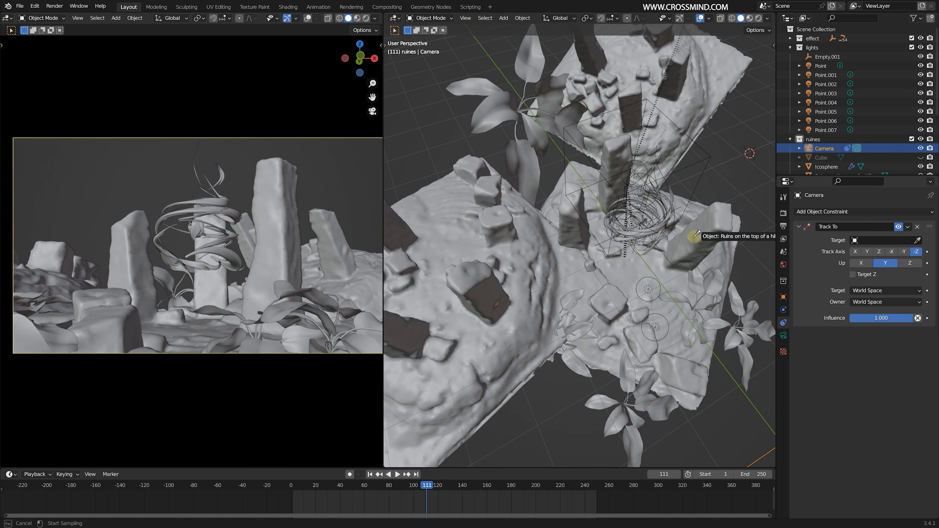
middle_drag(672, 191, 608, 226)
scroll(588, 280, up, 4)
scroll(609, 240, up, 4)
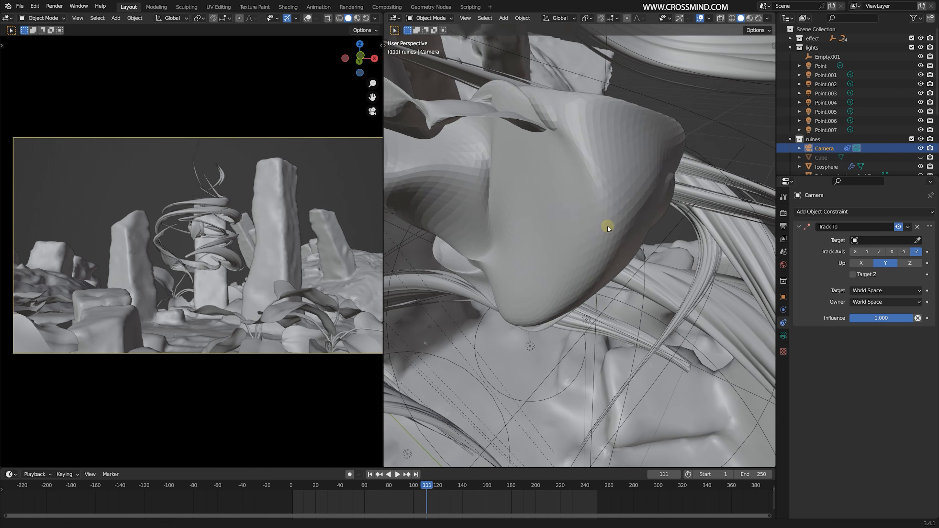
scroll(607, 226, up, 2)
click(919, 241)
click(645, 241)
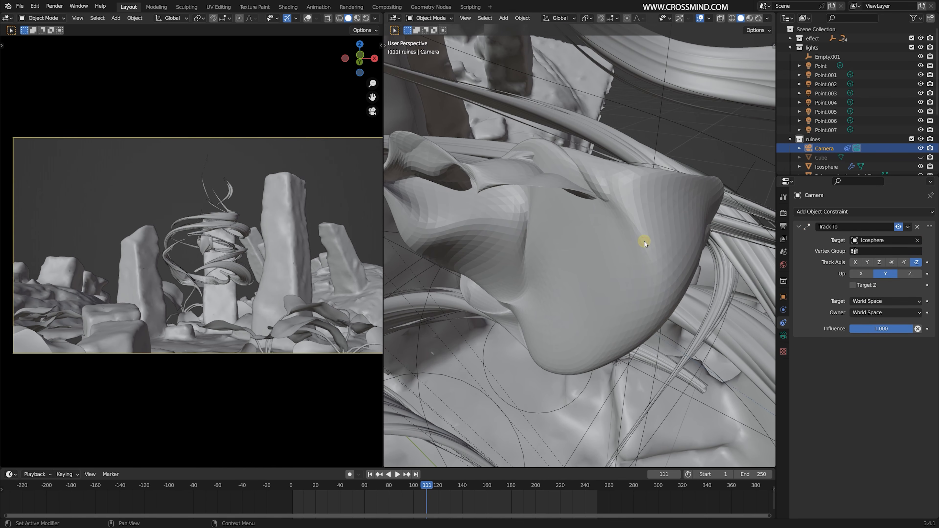
scroll(646, 249, down, 8)
scroll(621, 321, down, 4)
key(g)
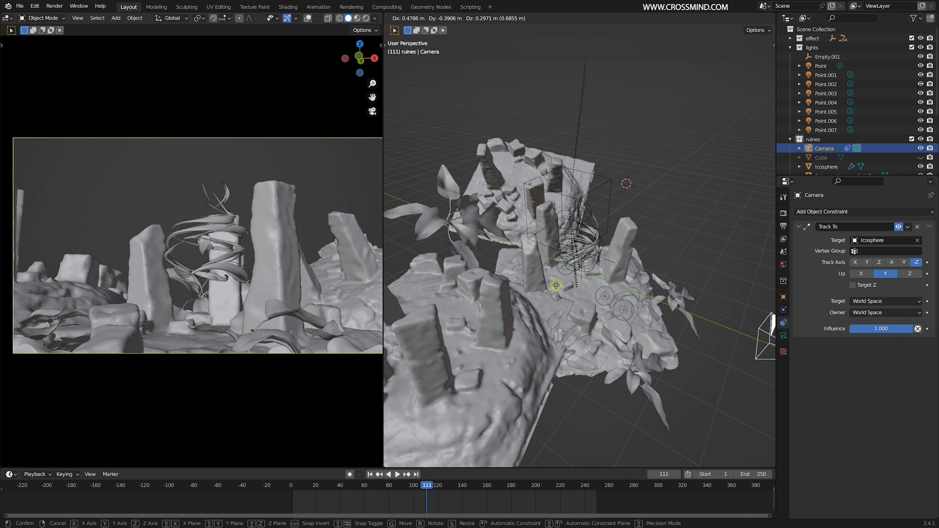
right_click(548, 277)
- Go to frame 1, move the camera farther back from the ruins, and insert a keyframe for it
click(370, 474)
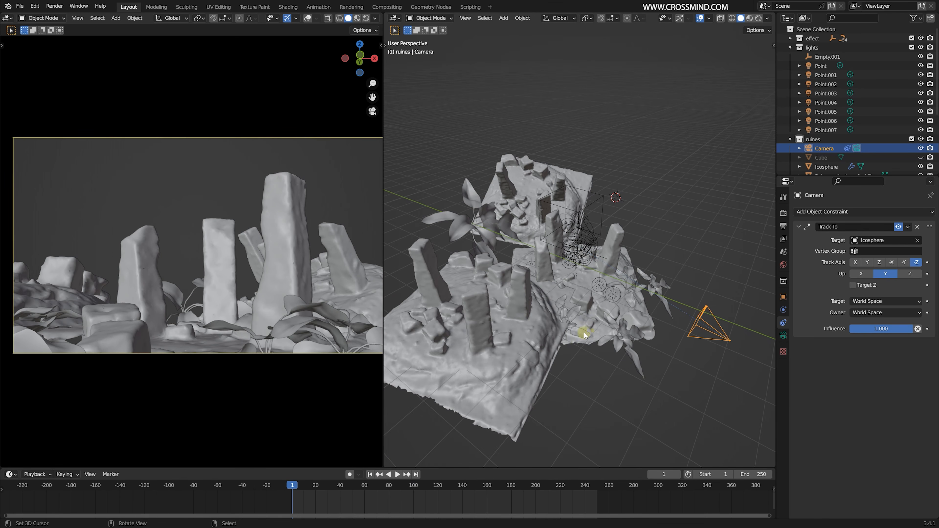
key(r)
key(x)
right_click(695, 327)
middle_drag(695, 328, 725, 311)
key(g)
click(728, 297)
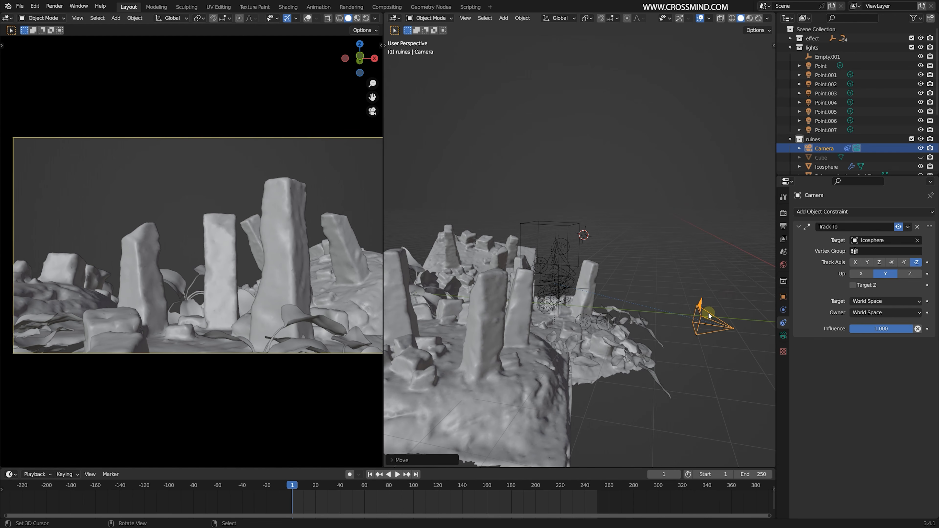
drag(711, 315, 732, 328)
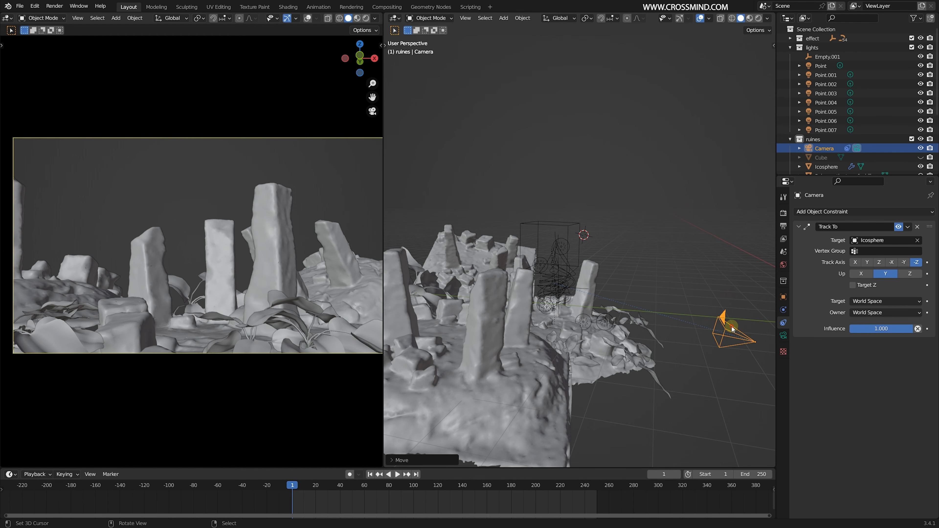
key(i)
click(645, 336)
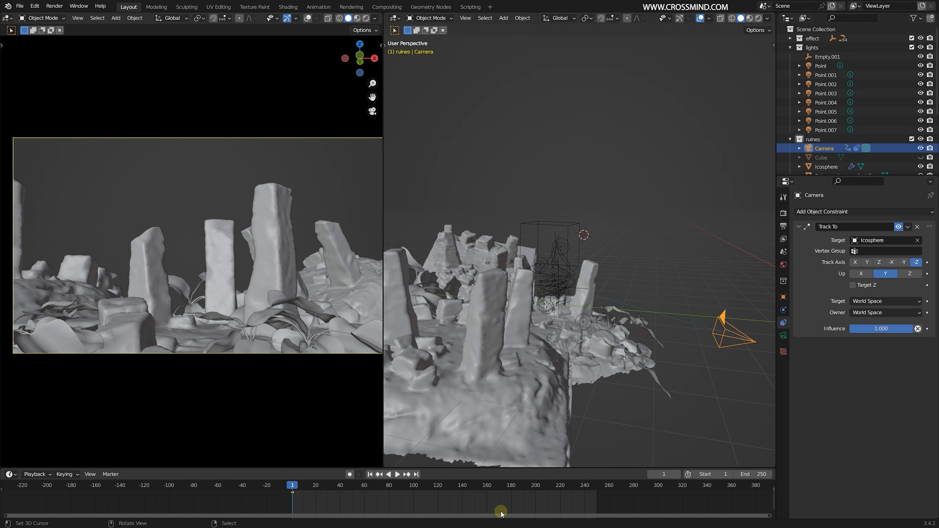
mouse_move(505, 502)
mouse_down()
mouse_move(472, 501)
mouse_move(585, 501)
mouse_move(497, 502)
mouse_move(522, 502)
mouse_up()
middle_drag(698, 347, 653, 339)
key(g)
key(x)
right_click(604, 344)
- Return to the start of the timeline, shift the camera along the X axis, and keyframe its new position
click(293, 501)
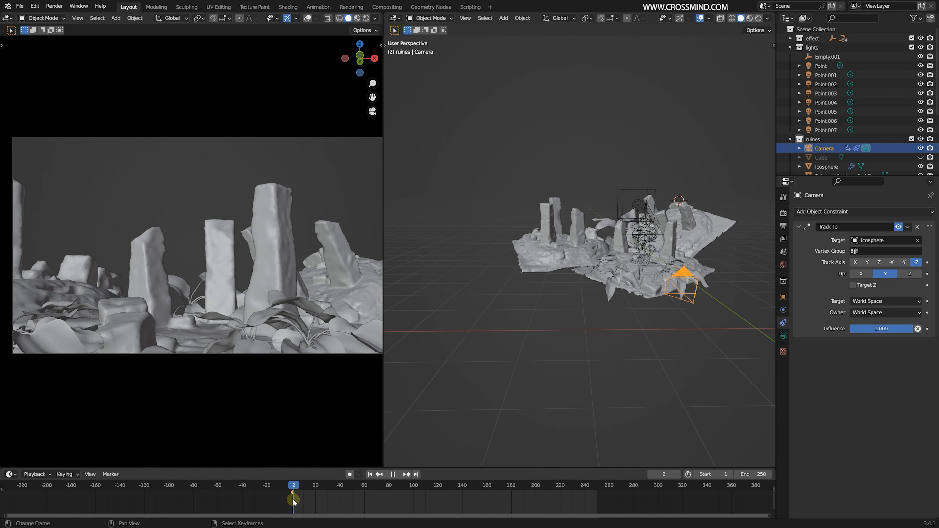
key(g)
key(x)
click(620, 316)
key(i)
click(620, 315)
- At frame 199, move the camera along the X axis and insert a second keyframe
click(534, 502)
key(g)
key(x)
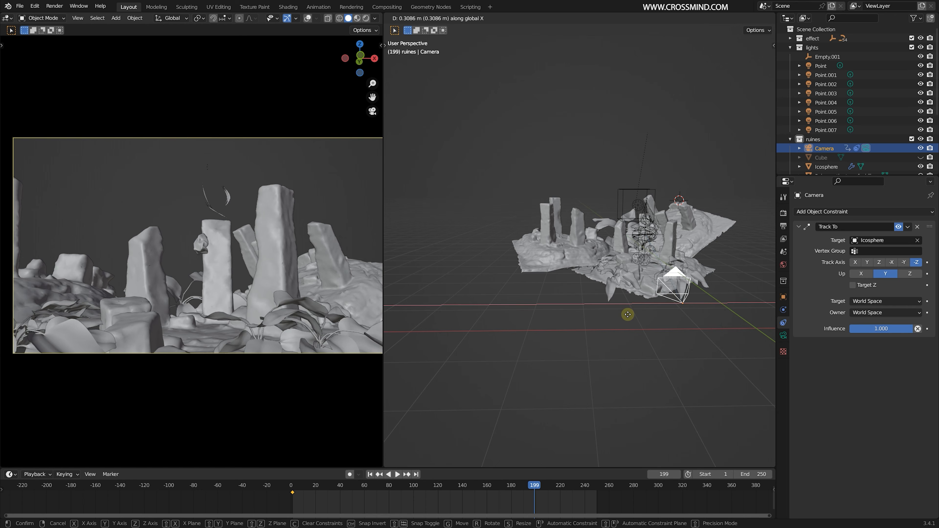
click(641, 312)
key(i)
click(642, 312)
- Play back the camera animation from the early frames and save the file
middle_drag(641, 312, 611, 322)
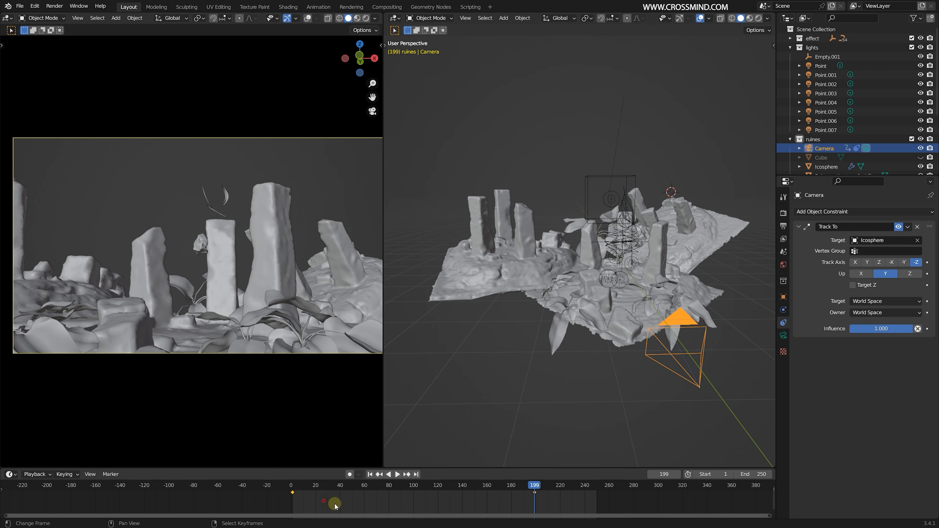
mouse_move(335, 506)
mouse_down()
mouse_move(452, 506)
mouse_move(351, 502)
mouse_up()
key(space)
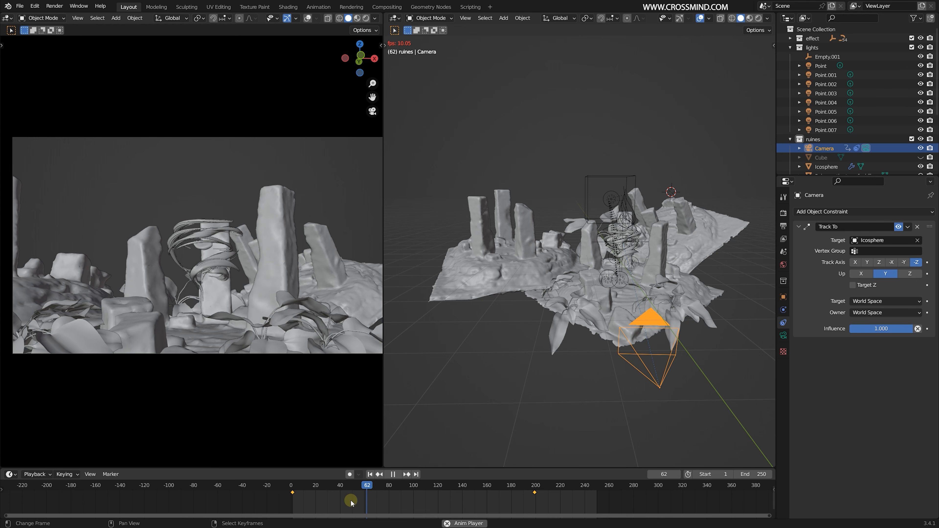
key(space)
scroll(236, 346, up, 4)
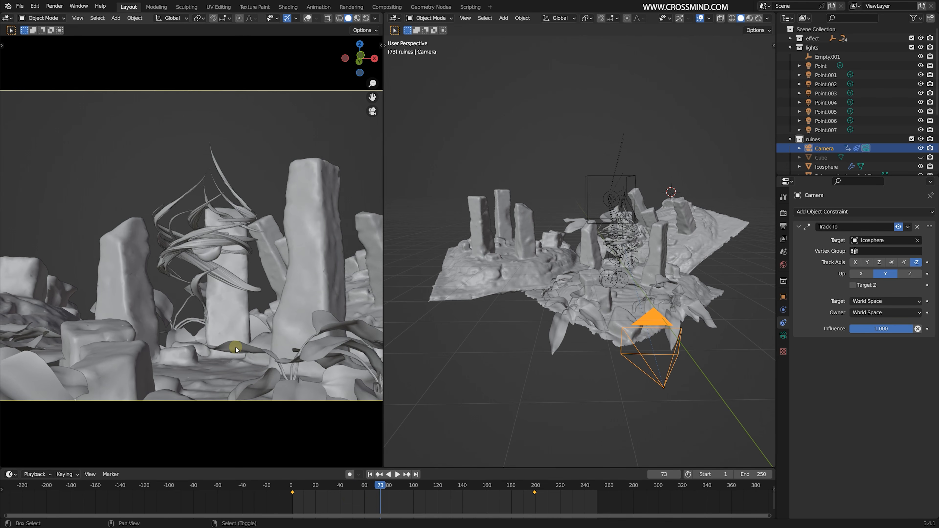
key(space)
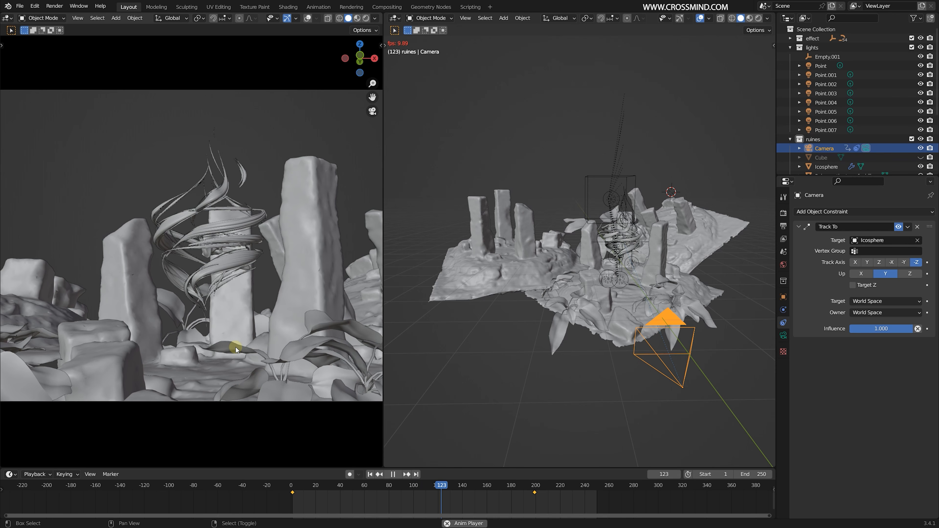
key(ctrl+s)
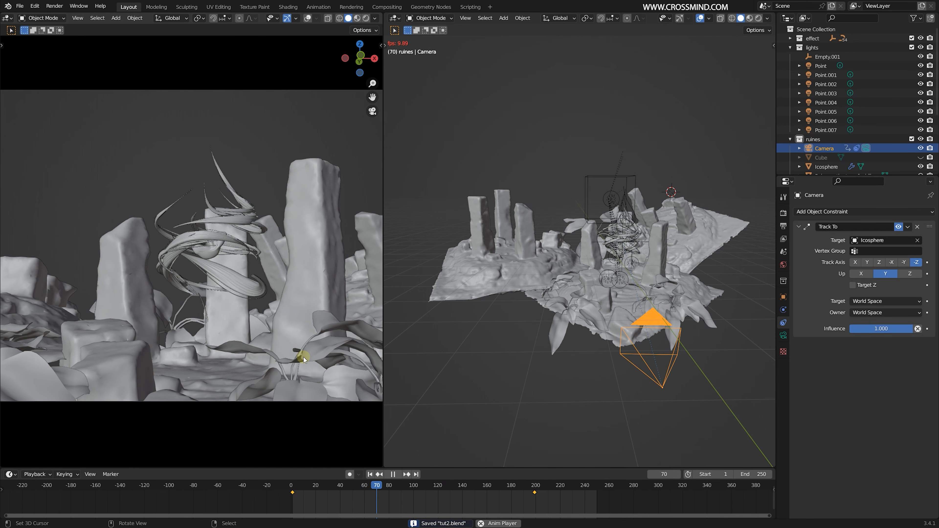
key(space)
- Play the animation again and examine the foreground plants and root branches from several angles
scroll(654, 296, down, 2)
right_click(654, 296)
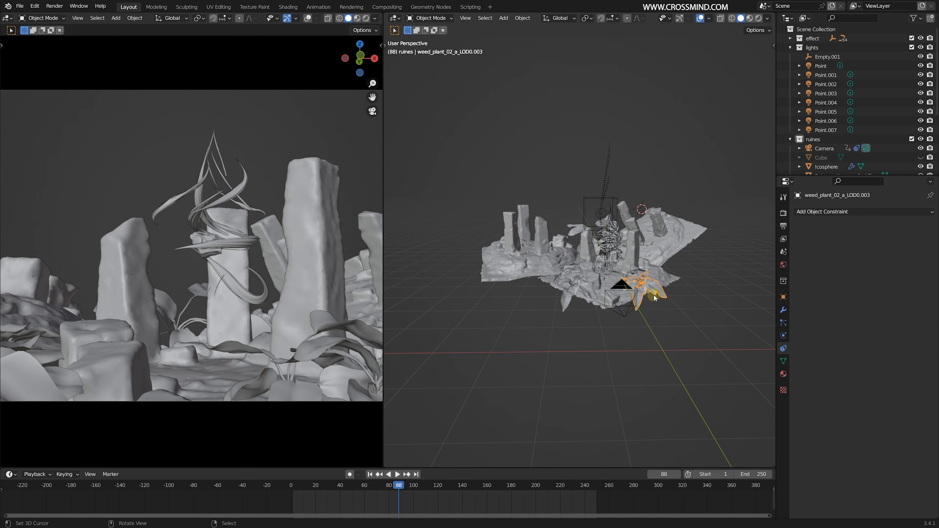
middle_drag(654, 298, 652, 321)
click(653, 322)
key(space)
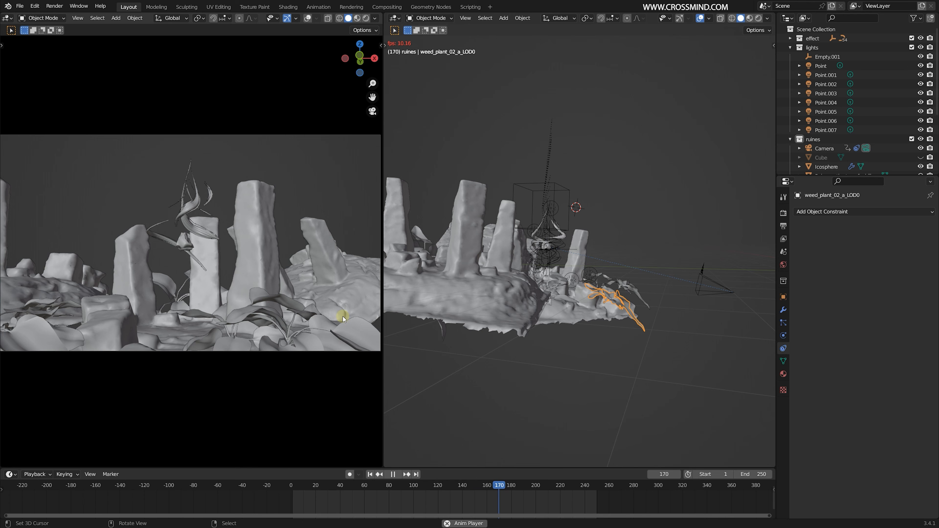
key(Escape)
scroll(198, 198, up, 3)
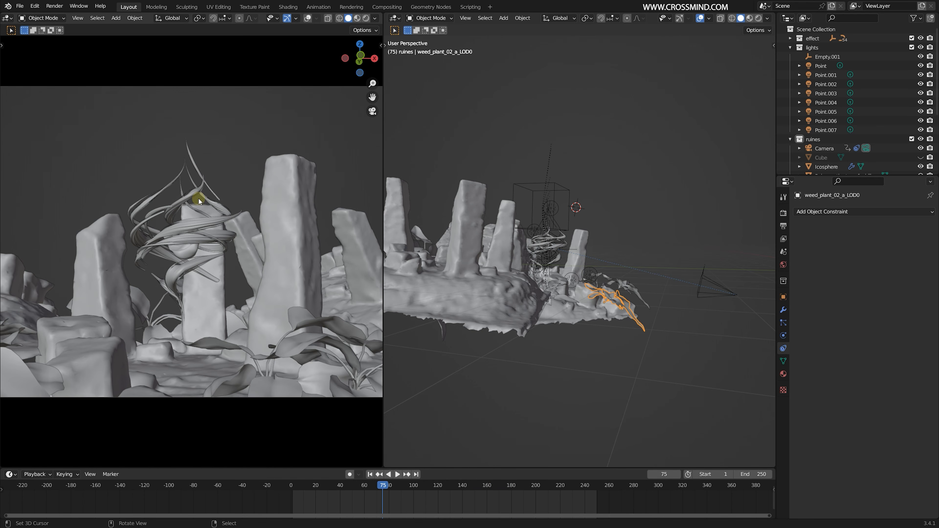
scroll(524, 239, up, 2)
middle_drag(549, 230, 522, 251)
right_click(588, 247)
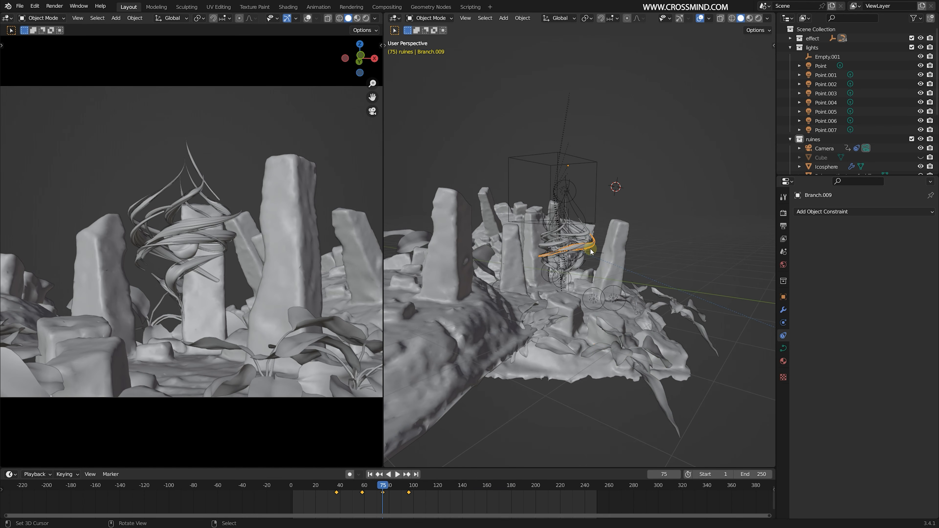
middle_drag(590, 248, 592, 331)
scroll(592, 331, up, 3)
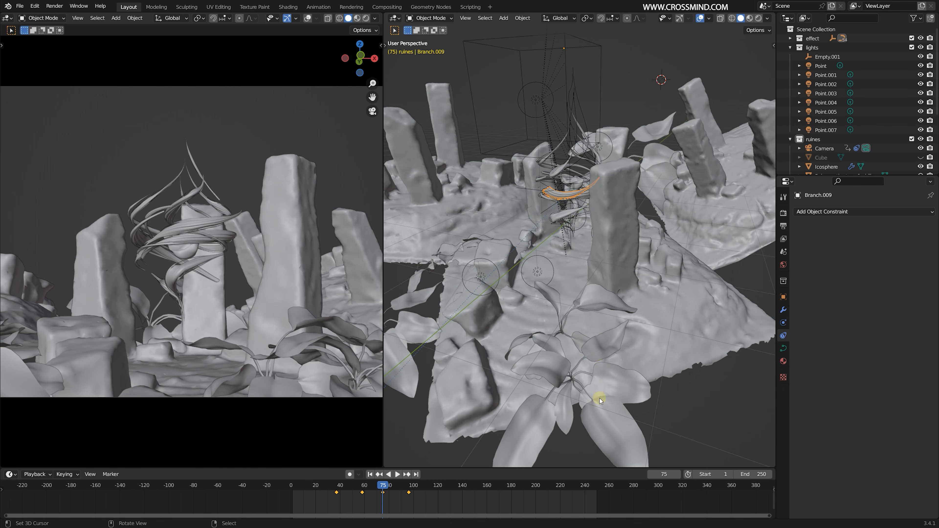
- Duplicate the large leafy plant in the foreground and place the copy beside the terrain in top view
right_click(599, 398)
key(KP_7)
scroll(634, 367, up, 2)
key(shift+d)
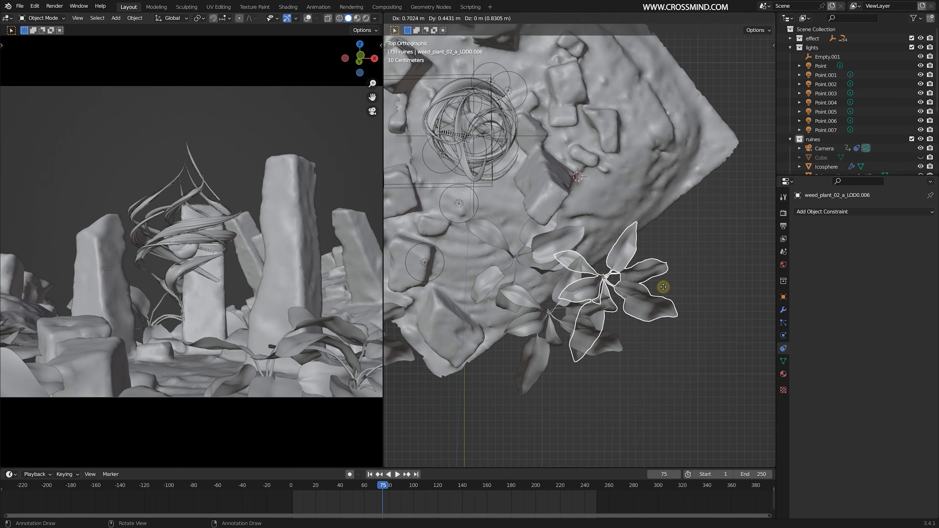
click(702, 293)
- In Edit Mode, delete the faces of the duplicated plant except for one leaf with its stem
shift+middle_drag(701, 291, 629, 296)
key(Tab)
middle_drag(628, 296, 638, 271)
key(KP_Decimal)
key(alt+a)
key(l)
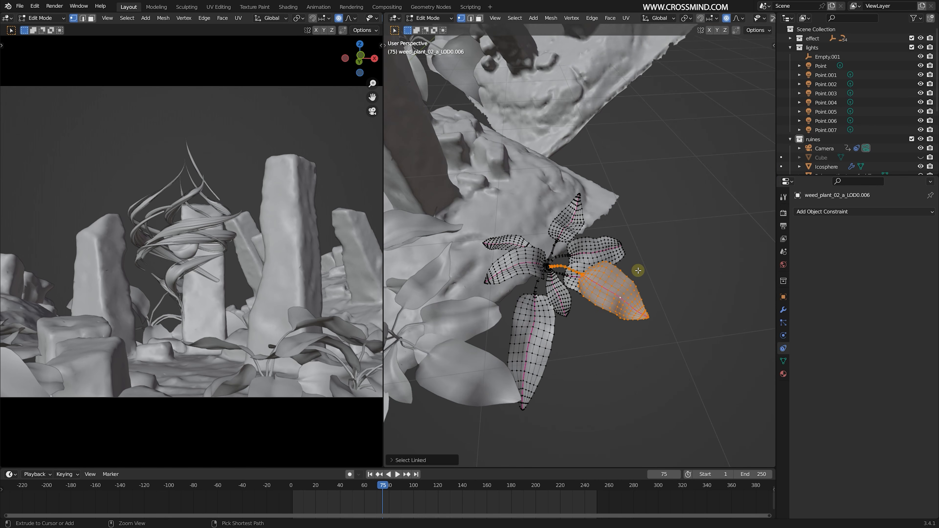
key(ctrl+i)
key(x)
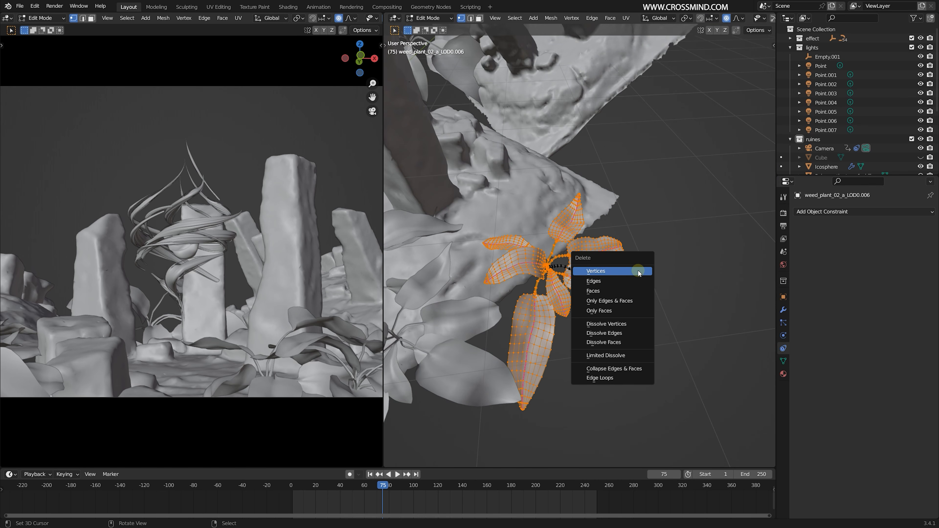
click(604, 293)
- Delete the remaining stem from the single leaf and return to Object Mode
middle_drag(563, 294, 602, 278)
right_click(563, 277)
key(ctrl+z)
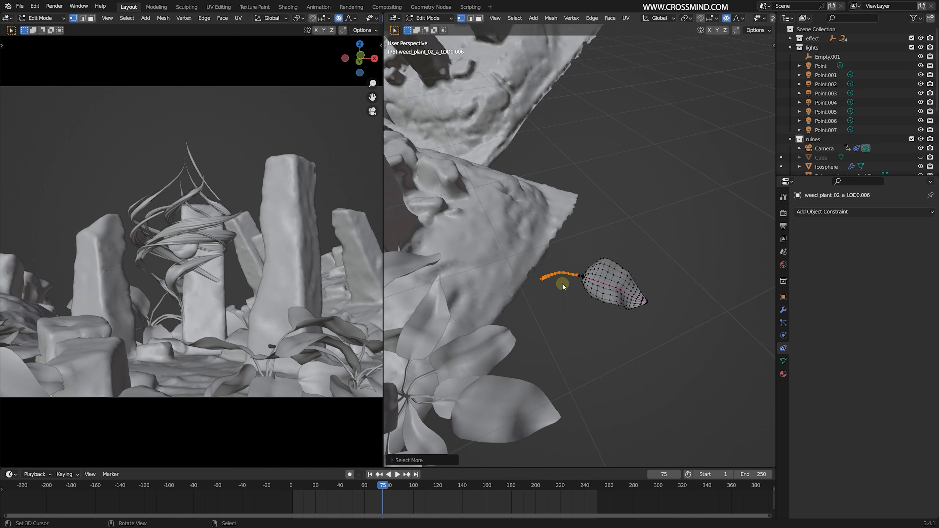
key(x)
click(562, 284)
middle_drag(572, 291, 588, 279)
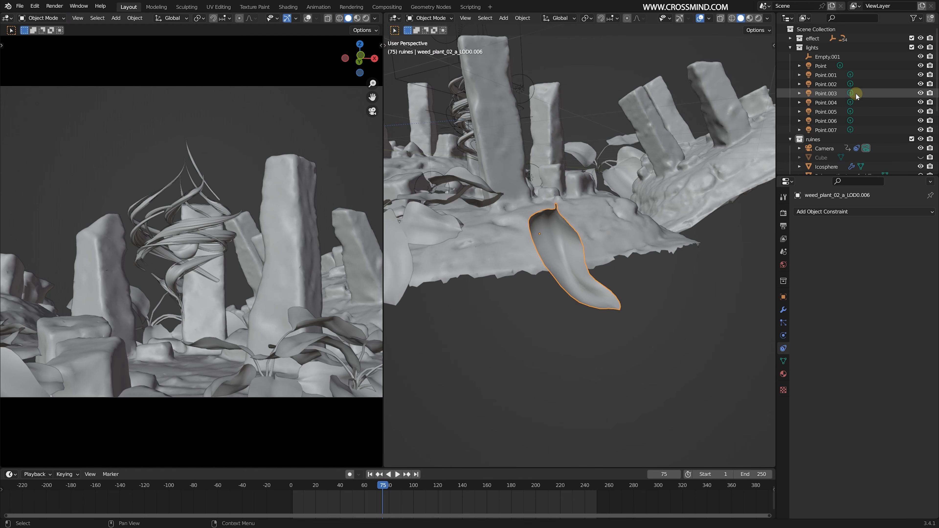
- Move the single leaf into a new collection named particles
scroll(857, 96, down, 5)
key(m)
click(643, 134)
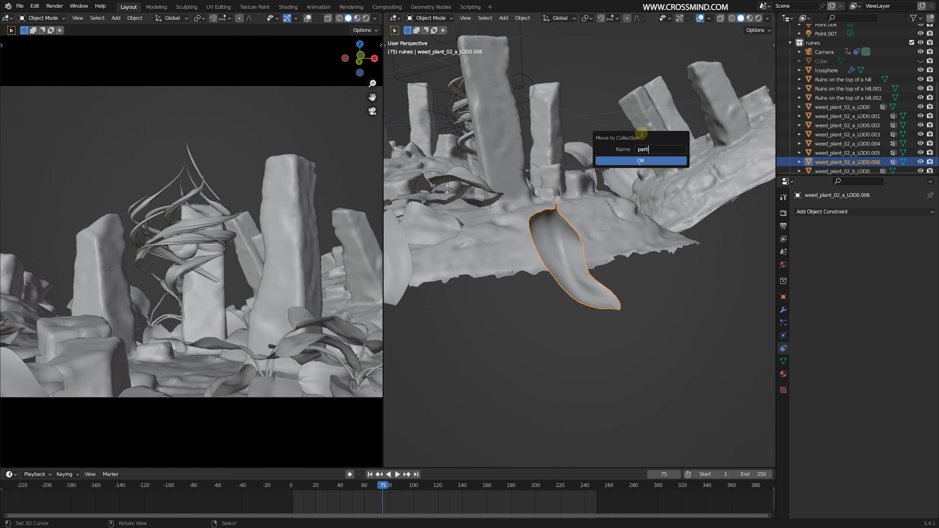
key(Return)
- Scale the leaf down to a fraction of its size and apply its object transform
key(s)
click(596, 273)
key(ctrl+a)
click(589, 283)
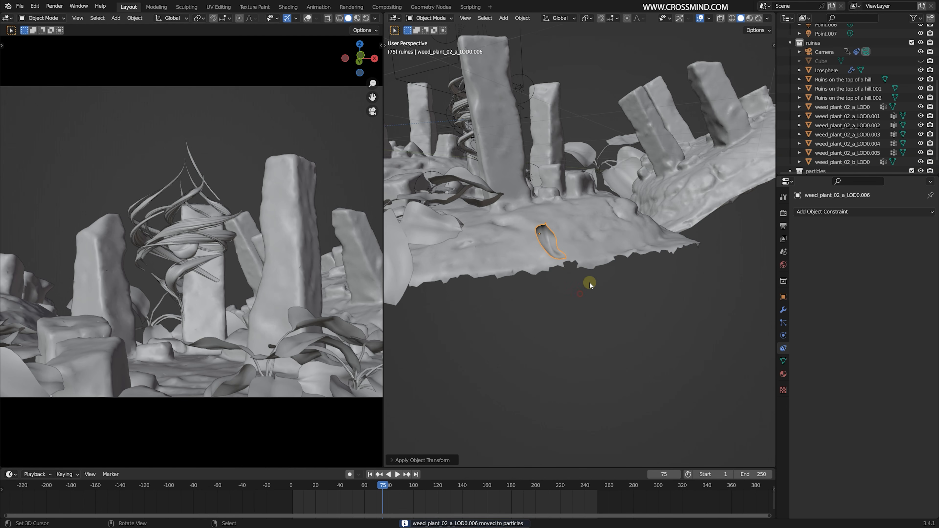
- Place the 3D cursor on the ground near the twisting roots and add a mesh plane there
shift+middle_drag(562, 242, 606, 273)
scroll(577, 249, down, 2)
scroll(577, 249, up, 5)
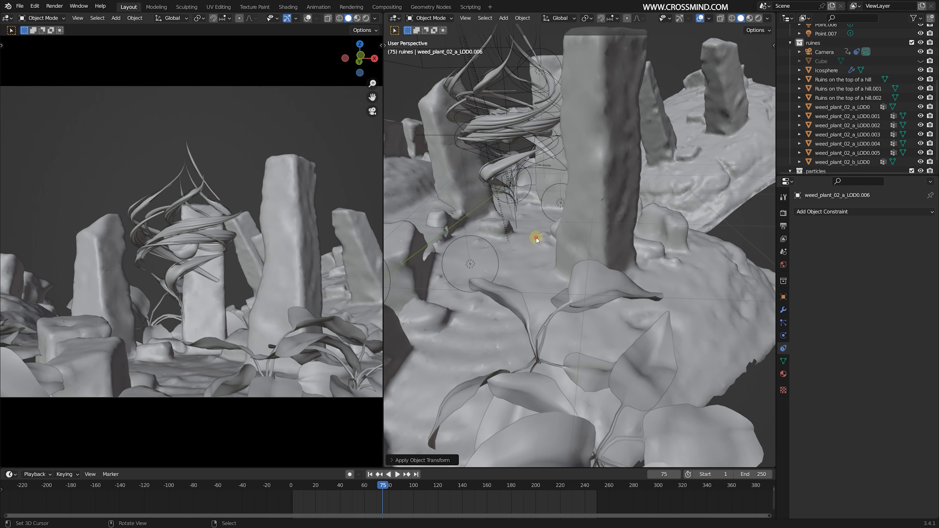
key(shift+a)
mouse_move(524, 235)
click(570, 238)
scroll(565, 250, down, 2)
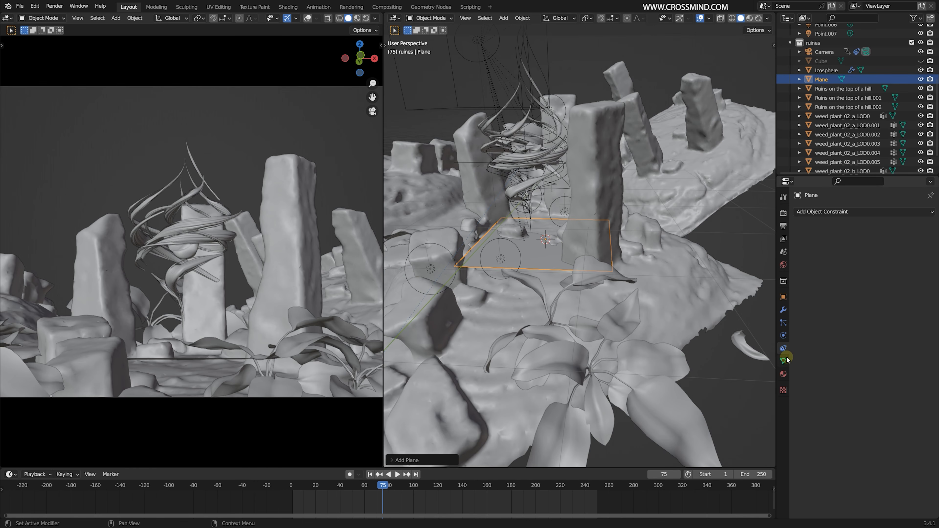
- Add an emitter particle system to the new plane
click(784, 323)
click(932, 212)
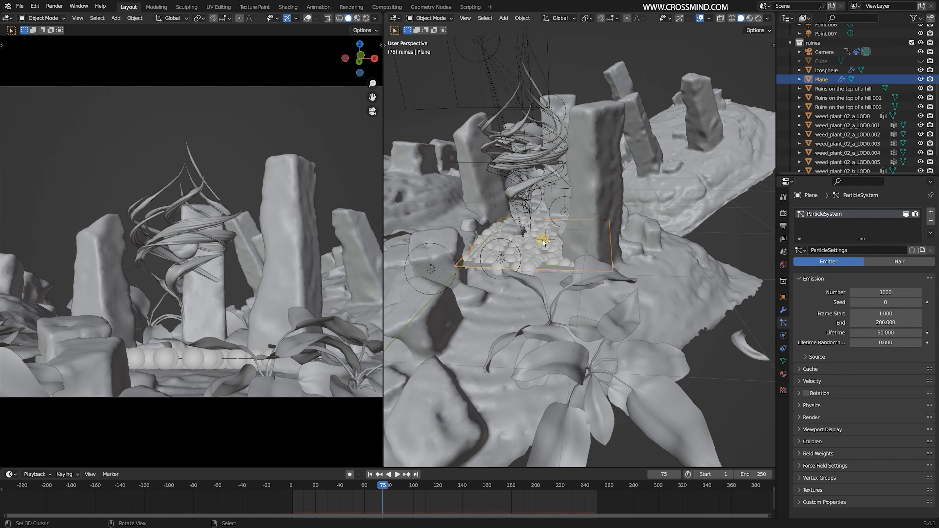
middle_drag(543, 243, 576, 244)
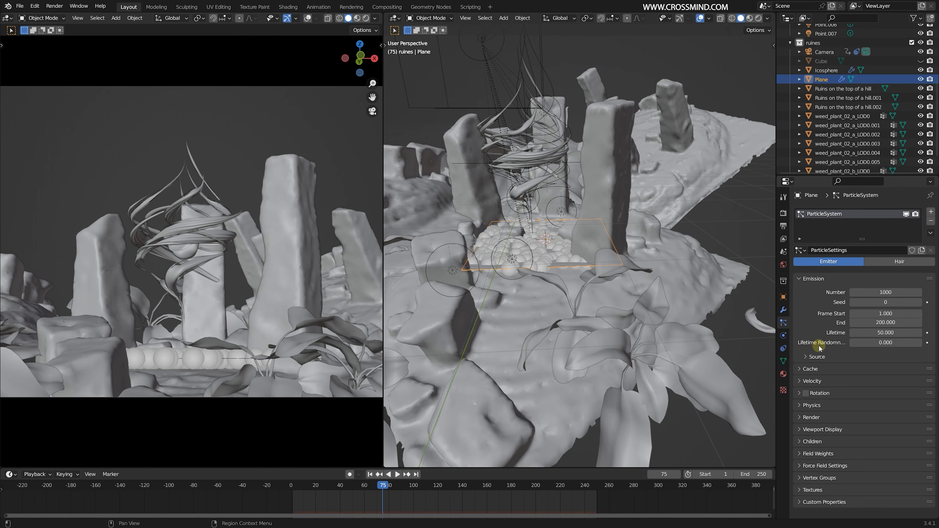
- Set the particle system's gravity field weight to 0 and the particle lifetime to 150 frames
click(838, 457)
scroll(888, 370, down, 5)
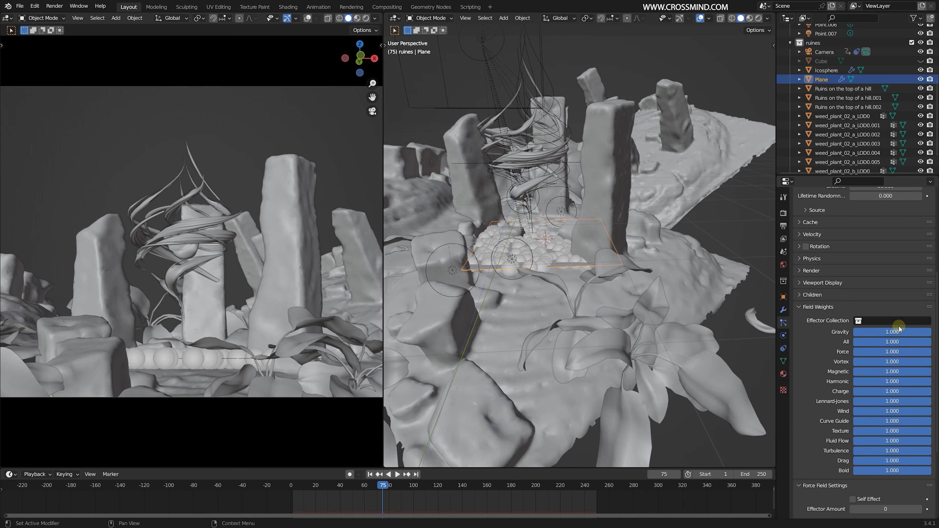
drag(895, 332, 854, 332)
scroll(871, 276, up, 5)
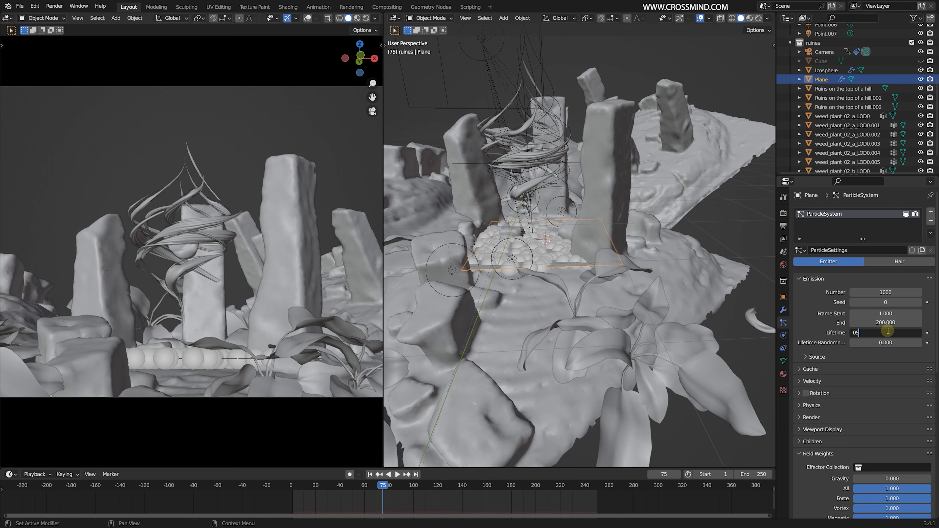
key(Return)
- Give the particles an object-aligned Z velocity of 2 m/s and play the animation from the start to preview them
click(824, 384)
scroll(851, 400, down, 2)
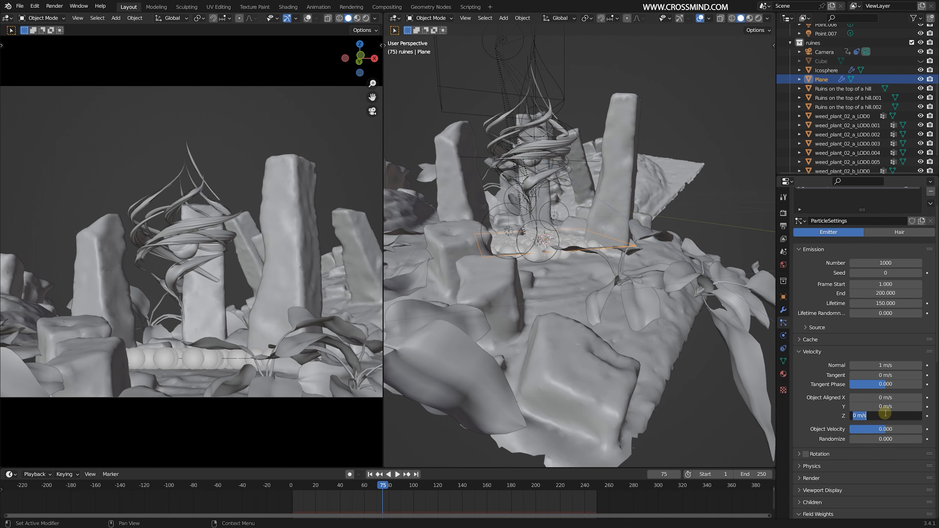
click(371, 475)
key(space)
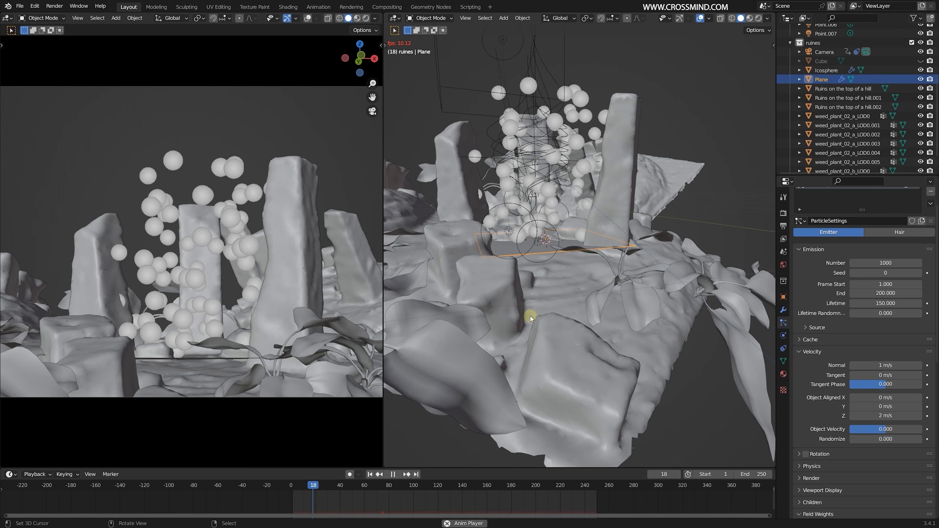
key(space)
- Reduce the number of emitted particles to 50
click(899, 262)
text(20)
key(Return)
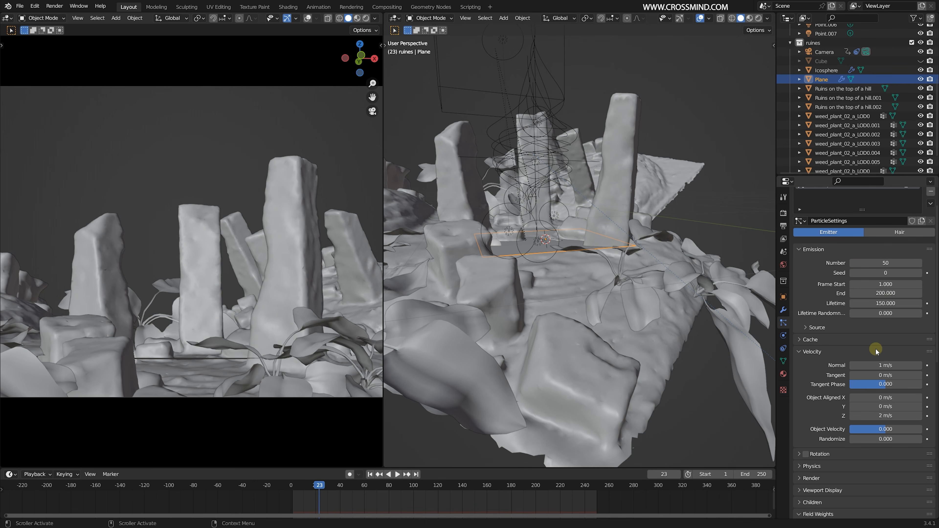
- Change the particle rendering from Halo to Object
scroll(875, 348, down, 6)
click(818, 389)
scroll(836, 390, down, 3)
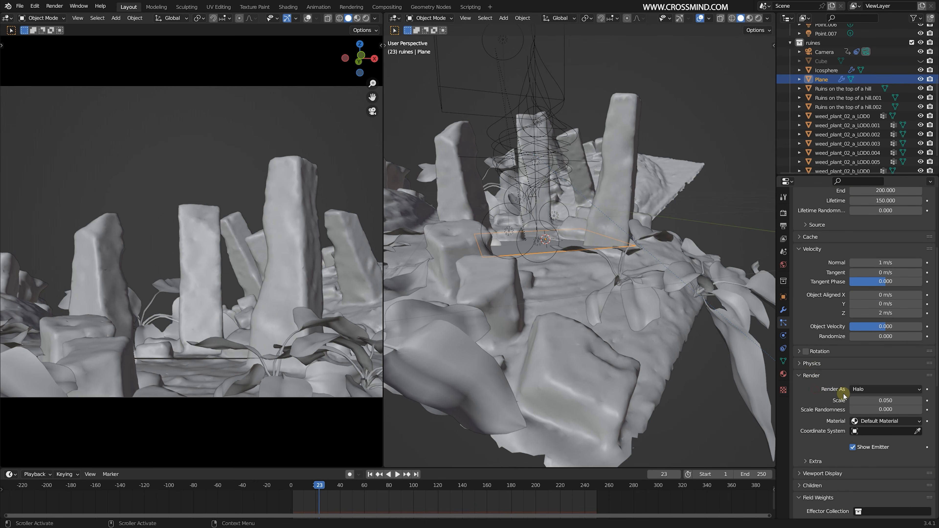
click(872, 392)
click(869, 359)
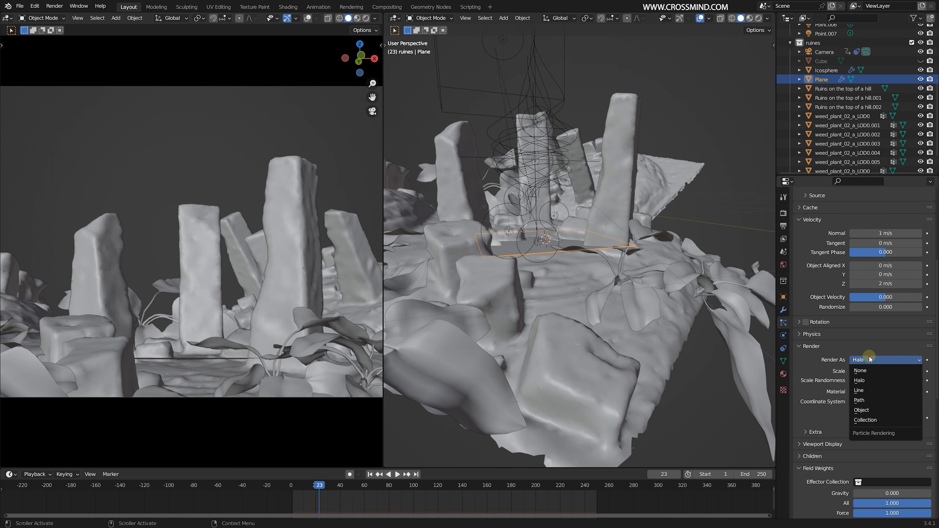
click(863, 414)
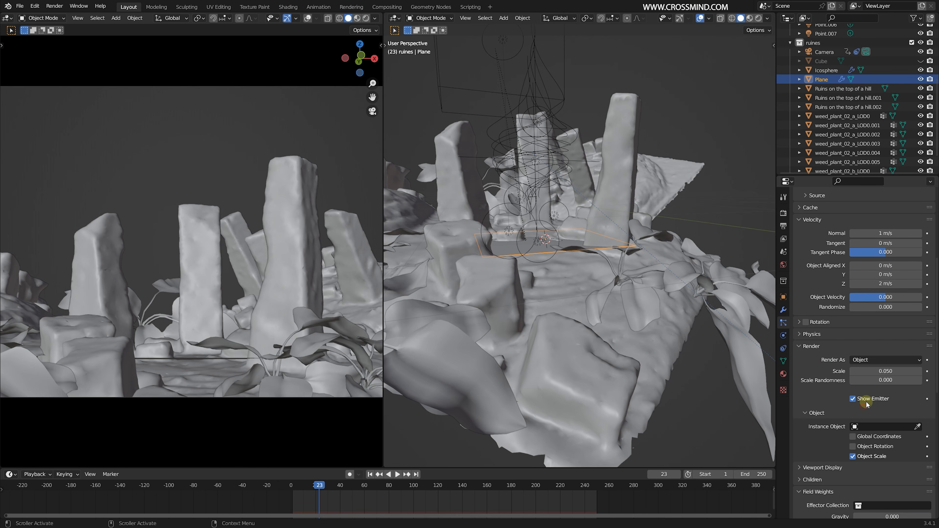
- Rename the leaf object in the particles collection to particle
click(901, 429)
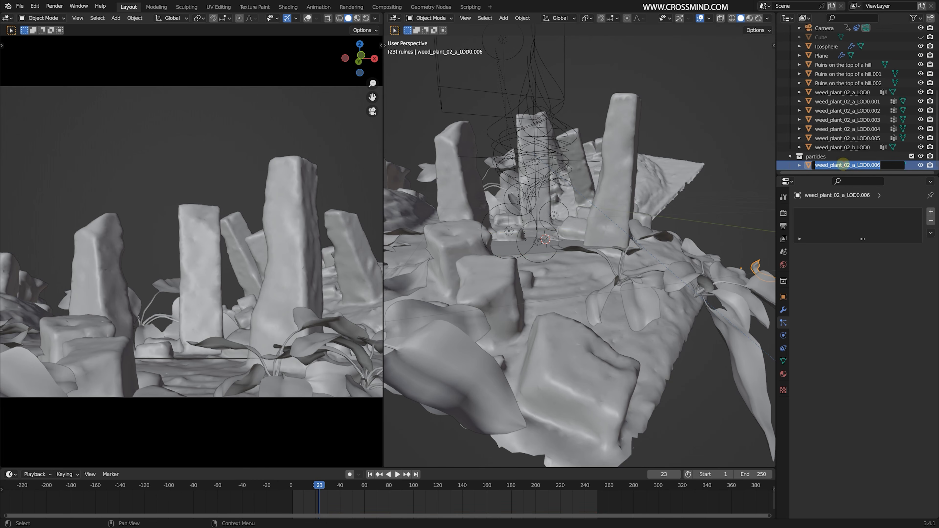
text(ticle)
key(Return)
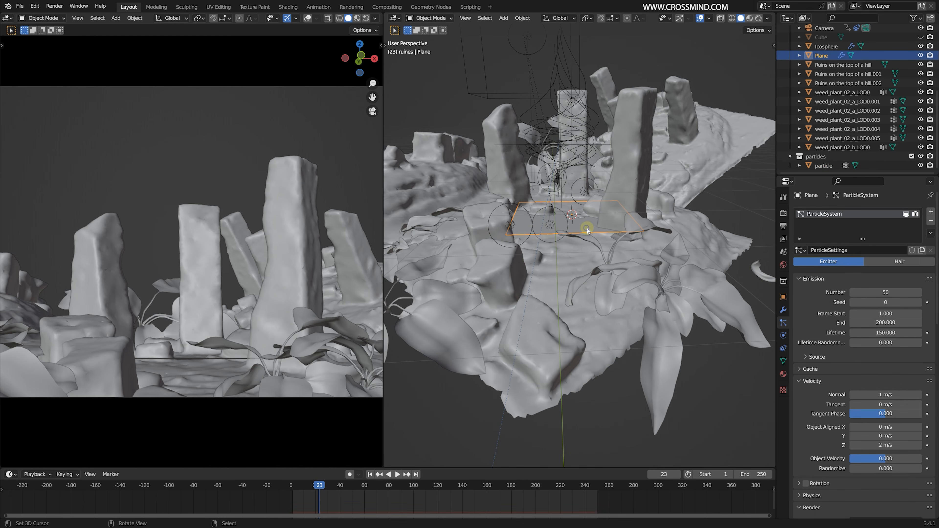
- Assign the particle object as the emitter plane's instance object and set the render scale to 0.59, checking around frame 60
scroll(895, 370, down, 5)
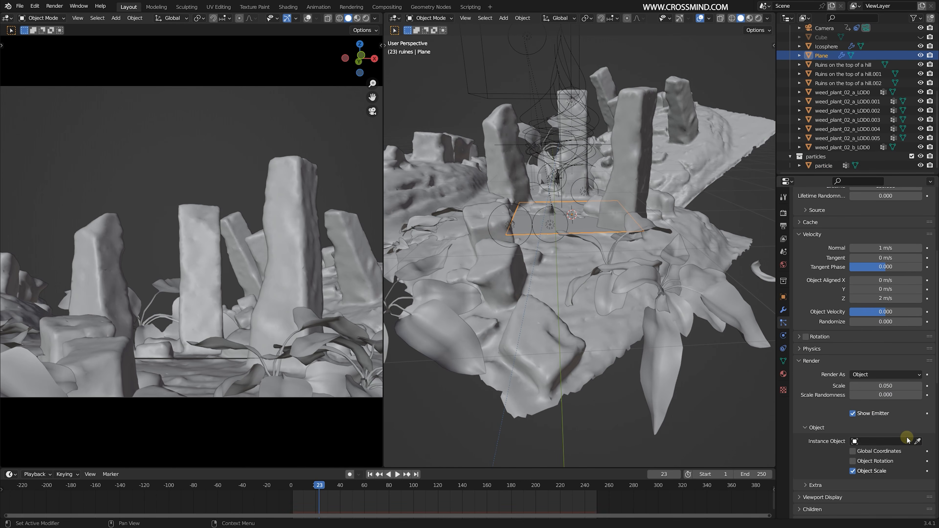
click(895, 441)
text(part)
click(885, 347)
drag(336, 495, 364, 496)
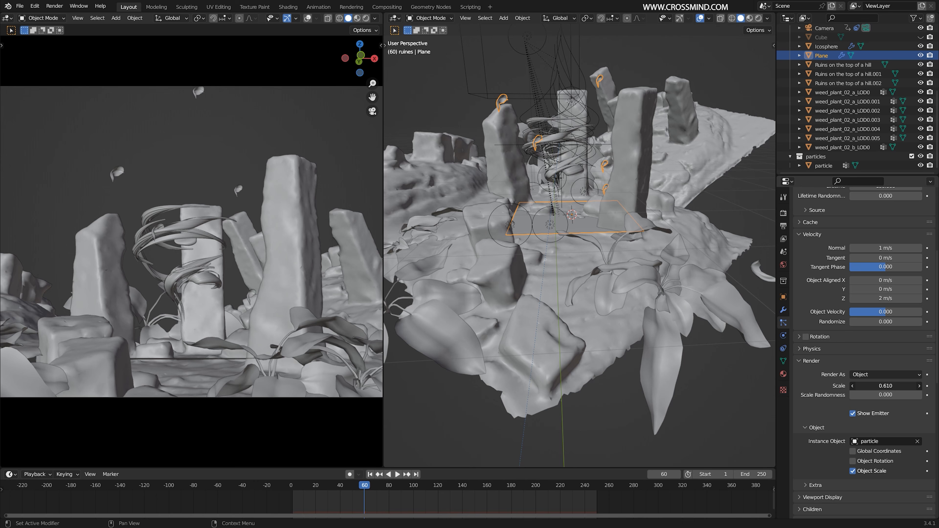
drag(880, 387, 877, 387)
- Set the particles' object velocity to 0.29 and tangent velocity to 0.04 m/s
scroll(860, 335, up, 1)
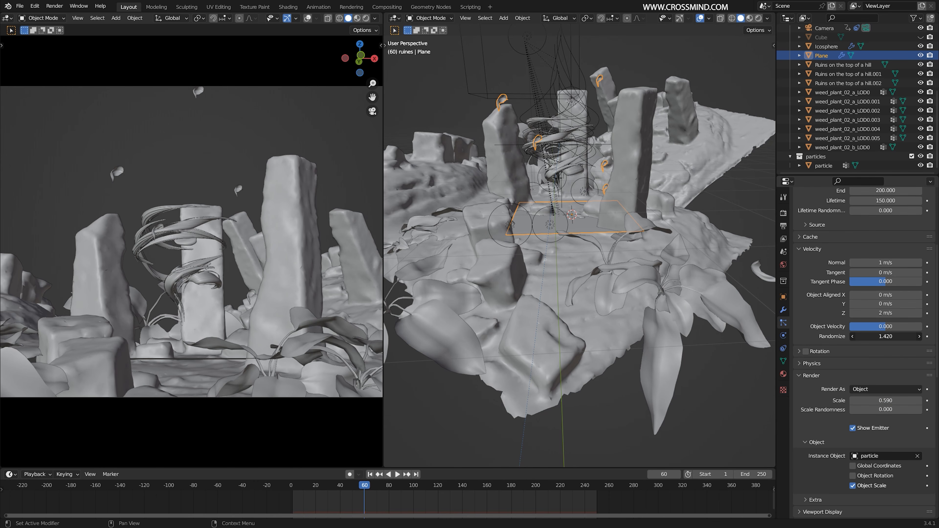
right_click(872, 337)
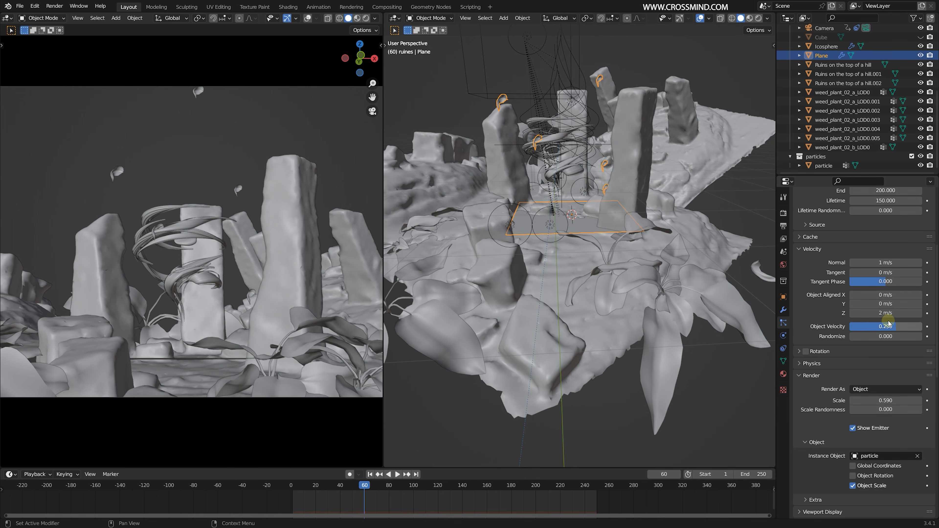
drag(873, 273, 877, 273)
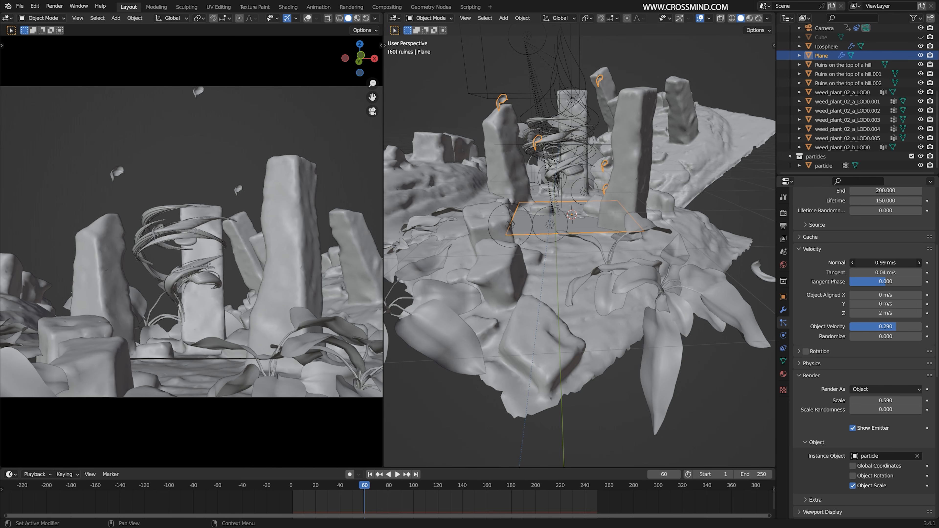
- Enable particle rotation with a randomize value of 0.29 and an angular velocity amount of 4.2, previewing at frame 67
click(807, 352)
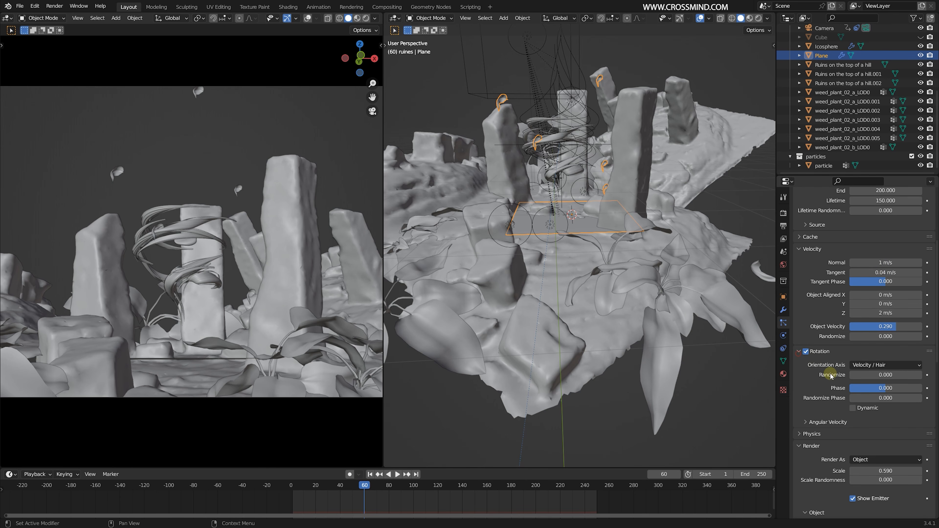
right_click(882, 388)
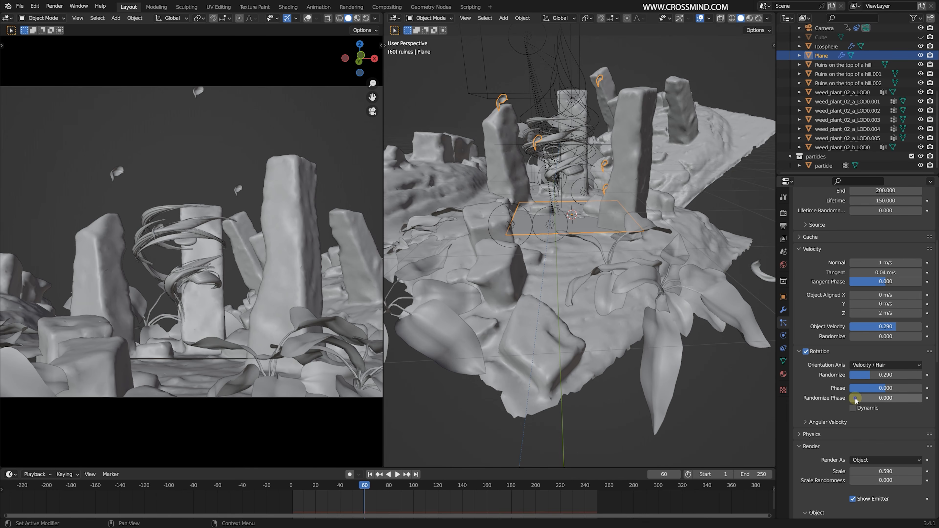
click(831, 422)
drag(886, 445, 492, 436)
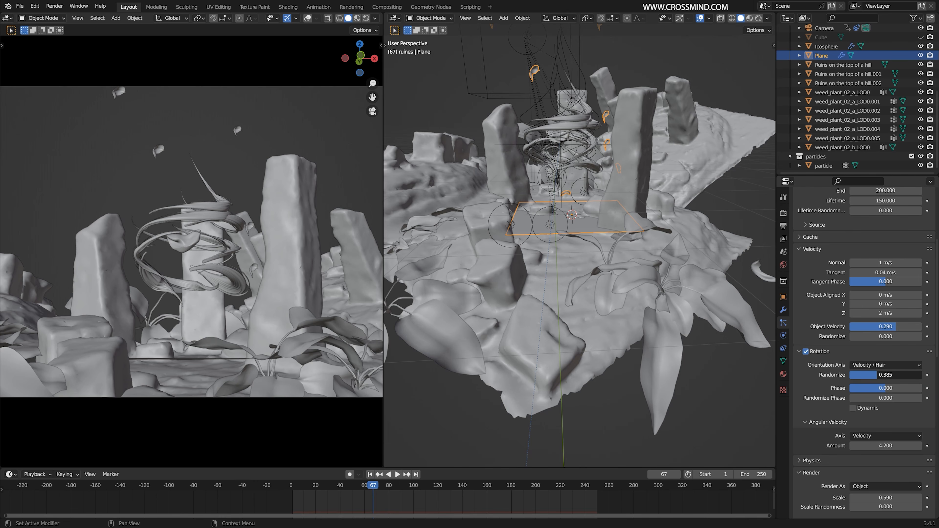
drag(886, 375, 876, 374)
- Expand the particle physics settings and look over the Newtonian force options
click(821, 461)
scroll(845, 434, down, 5)
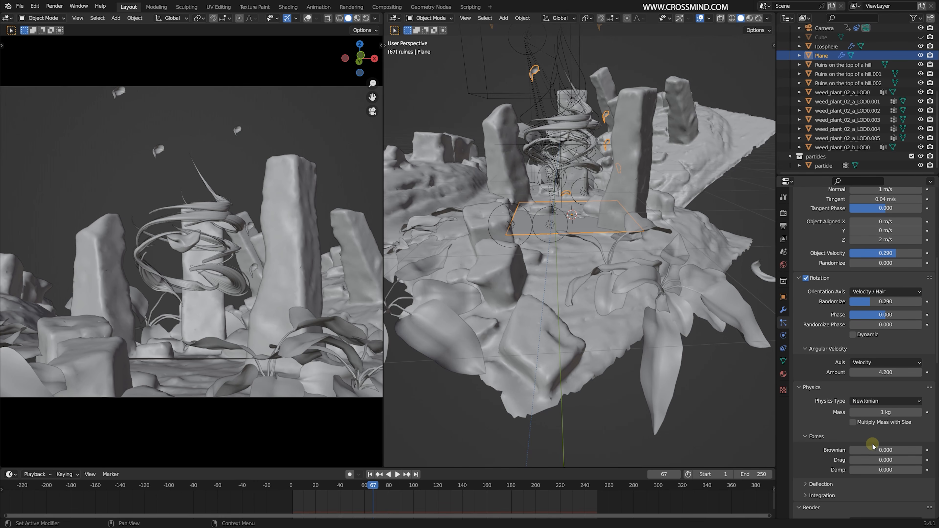
scroll(873, 446, up, 5)
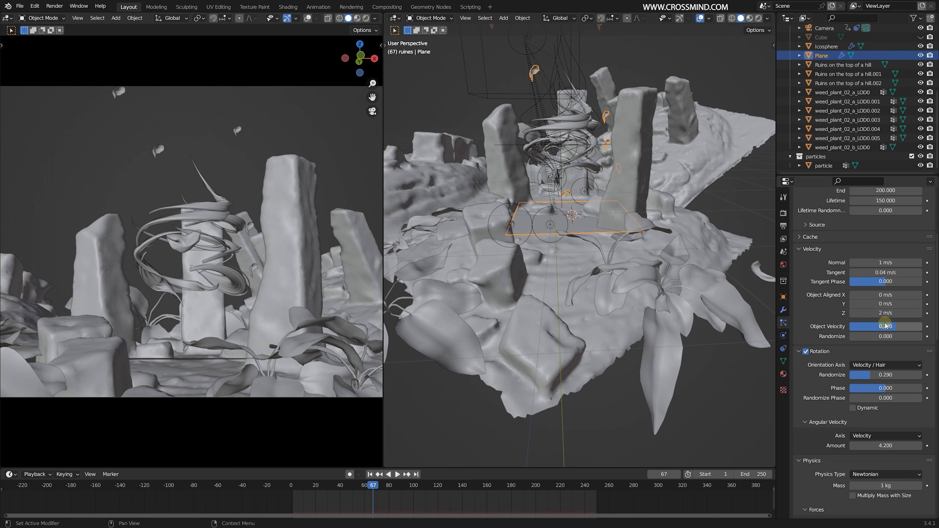
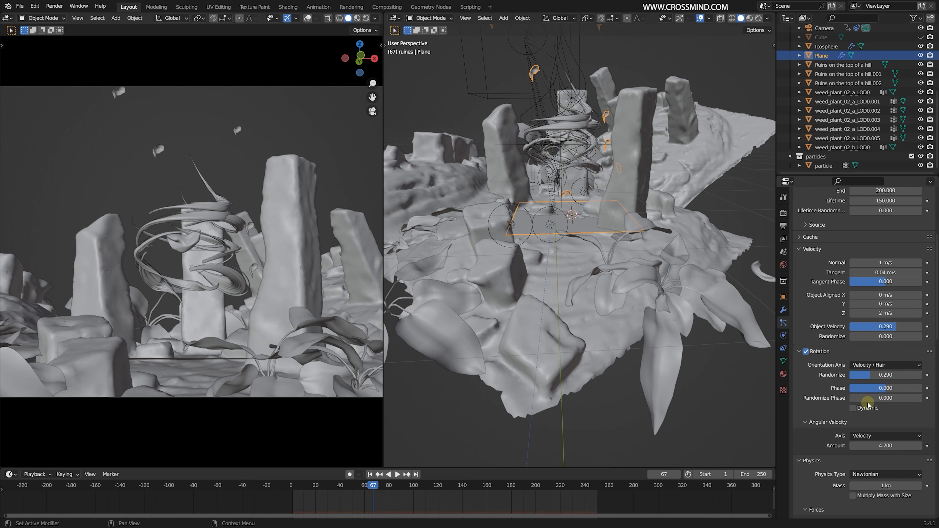
- Set the particle rotation phase to 0.33 and randomize phase to 1.76, previewing the animation up to frame 86
drag(886, 388, 887, 389)
drag(870, 398, 933, 398)
key(space)
key(space)
middle_drag(655, 312, 725, 294)
- Enable dynamic particle rotation, isolate the emitter plane in local view and preview its particles from the first frame
key(space)
key(space)
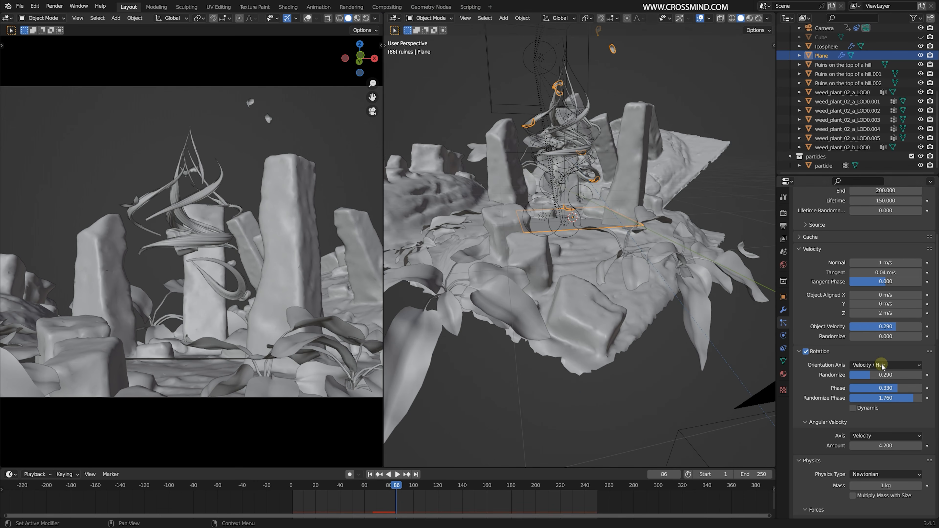
click(371, 475)
key(KP_Divide)
key(space)
scroll(588, 275, down, 5)
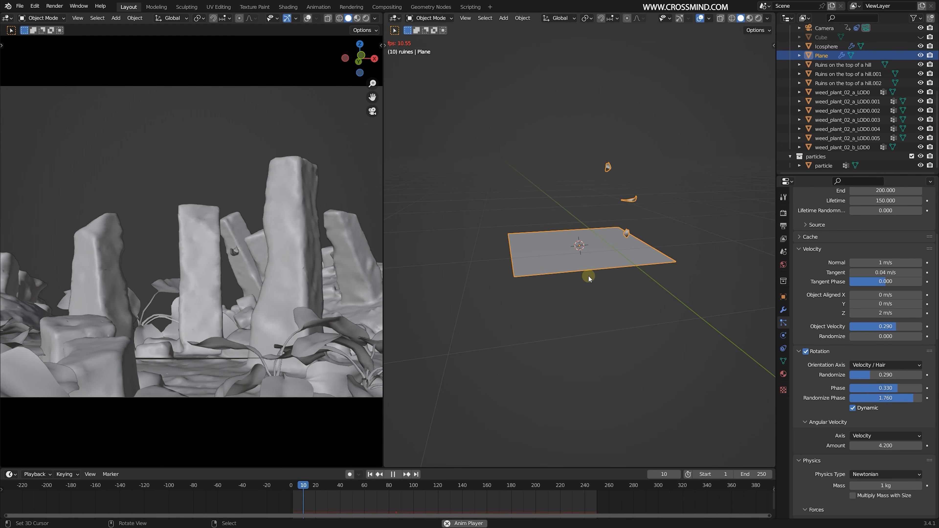
scroll(596, 276, down, 6)
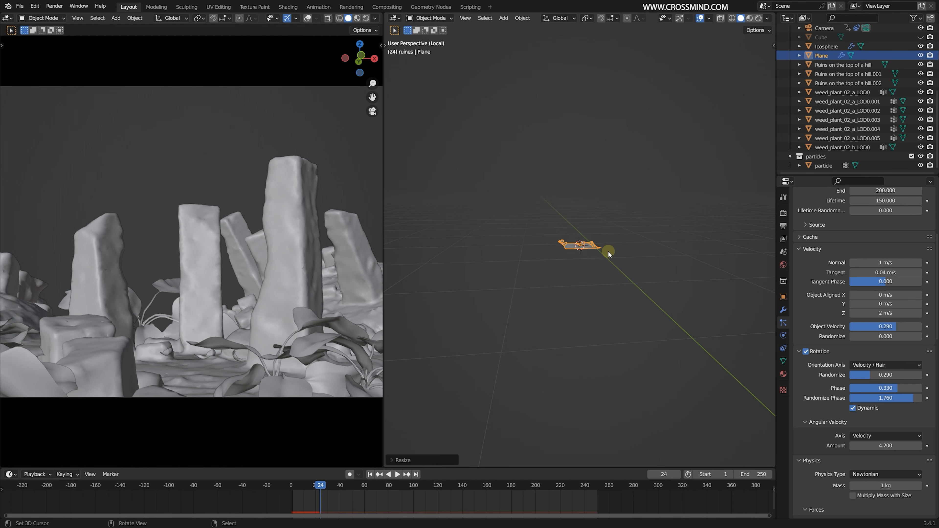
key(Escape)
scroll(838, 373, down, 4)
key(space)
scroll(850, 388, down, 6)
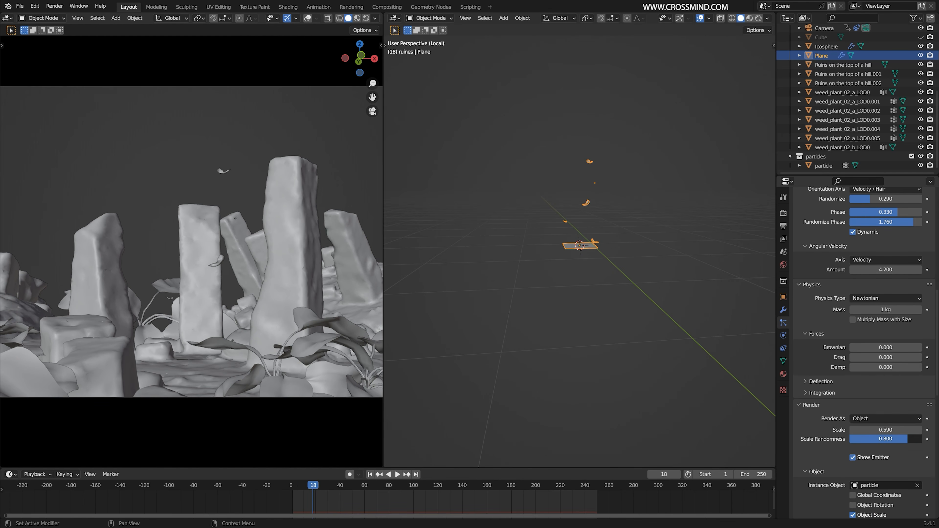
- Set the particles' velocity randomize to 1.56 and rotation randomize to 0.96
scroll(888, 387, up, 8)
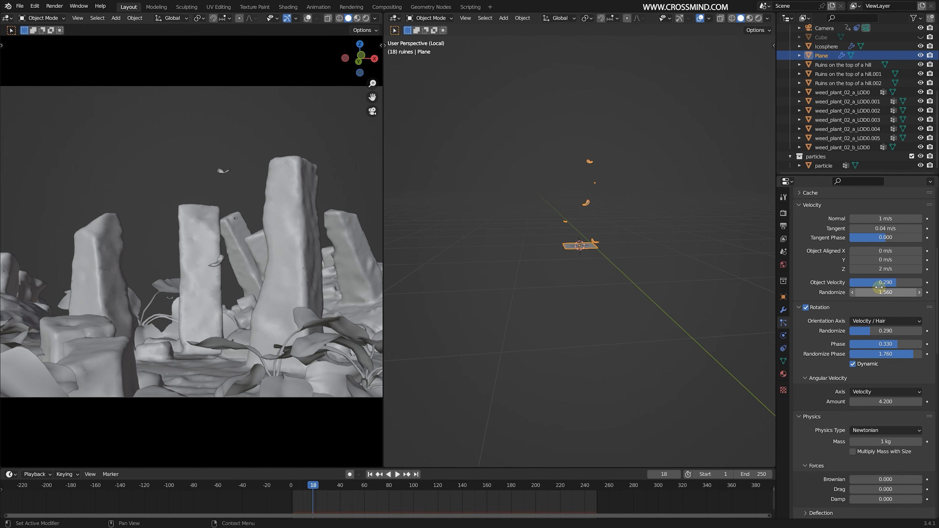
key(Escape)
scroll(644, 203, up, 8)
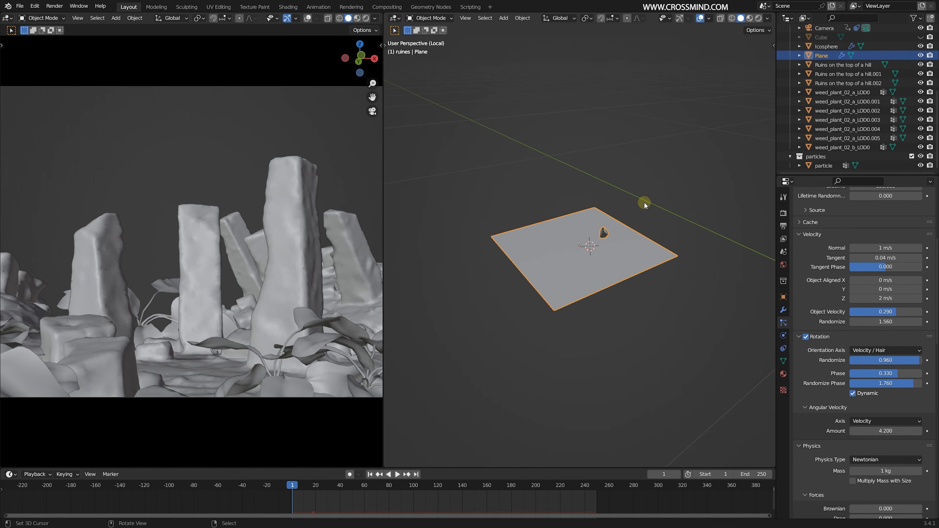
- Move the emitter plane to the particles collection and add a Turbulence force field at its centre
key(m)
click(616, 254)
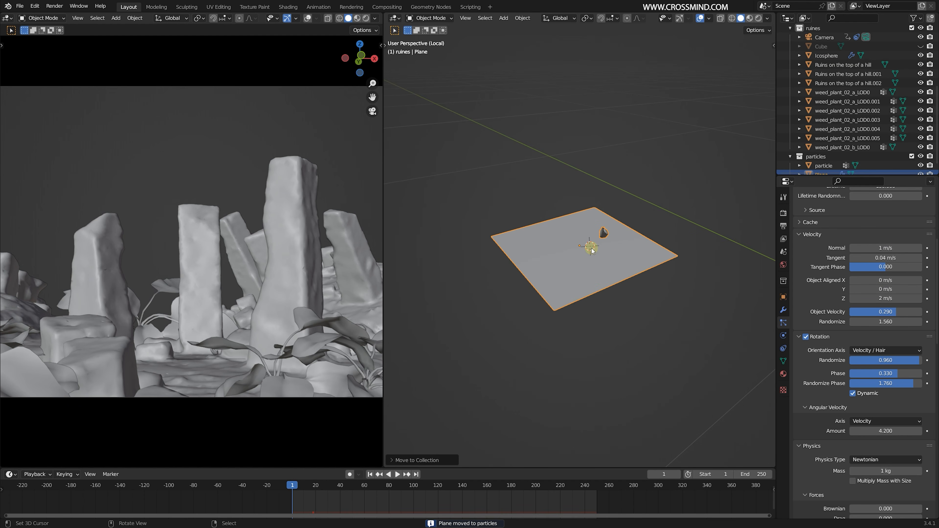
key(shift+a)
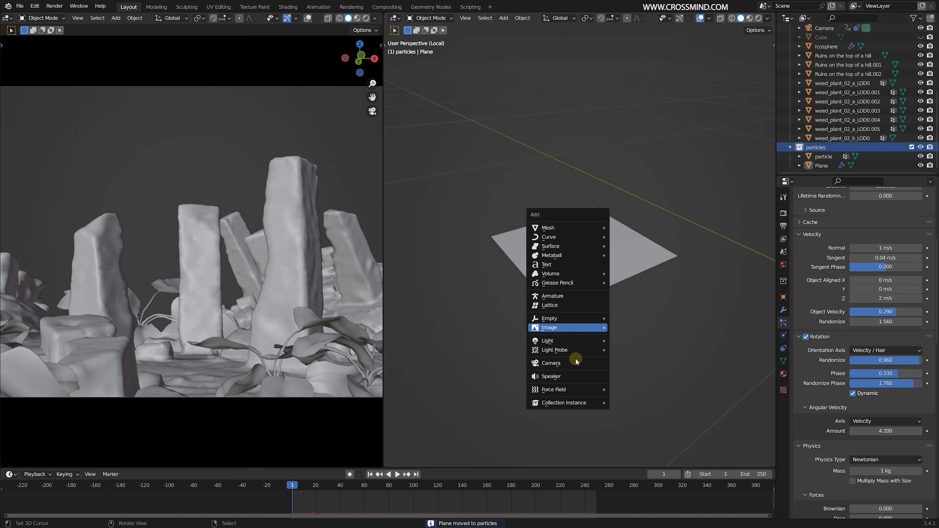
mouse_move(575, 389)
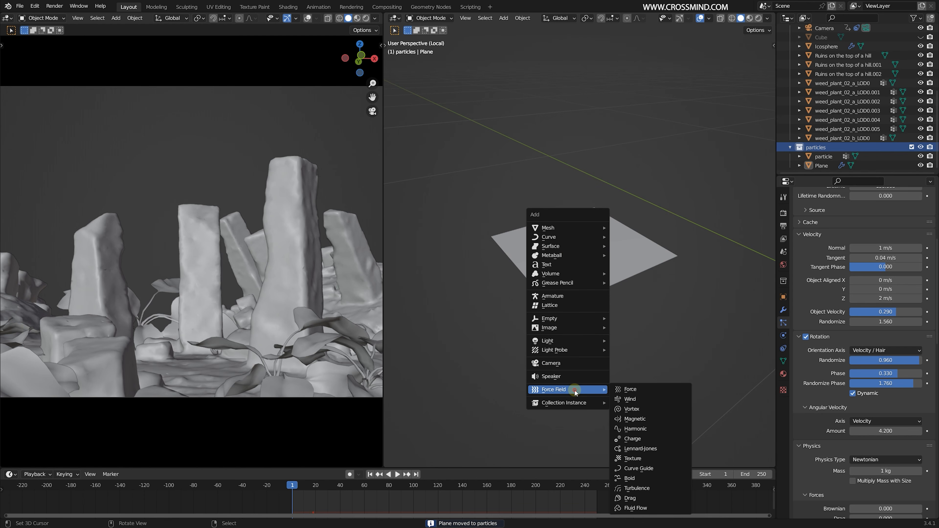
click(661, 499)
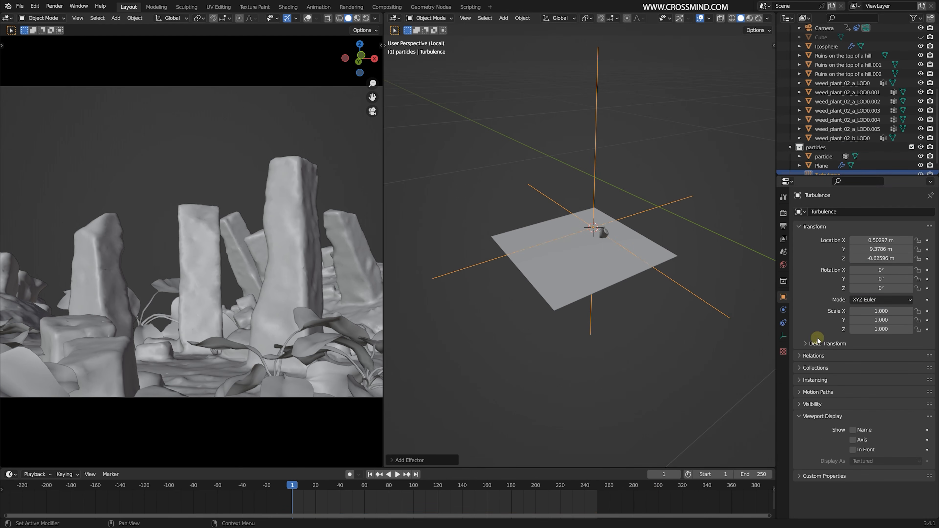
- Set the turbulence field's strength to 2 and size to 1, and preview its effect on the particles
click(784, 324)
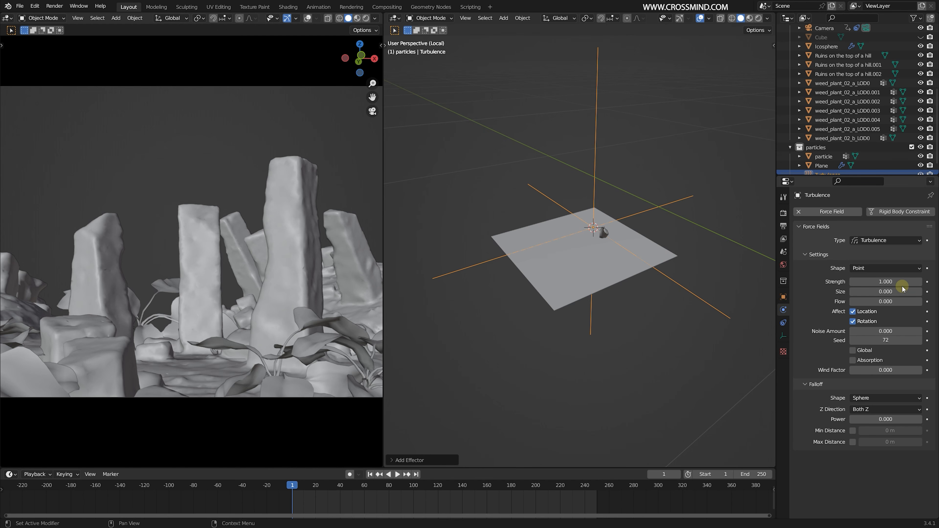
double_click(911, 282)
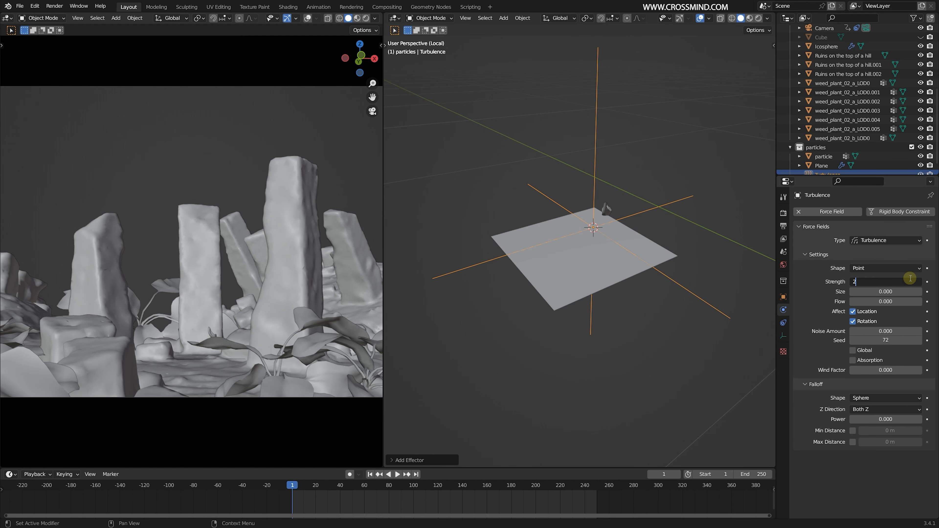
text(2)
key(Tab)
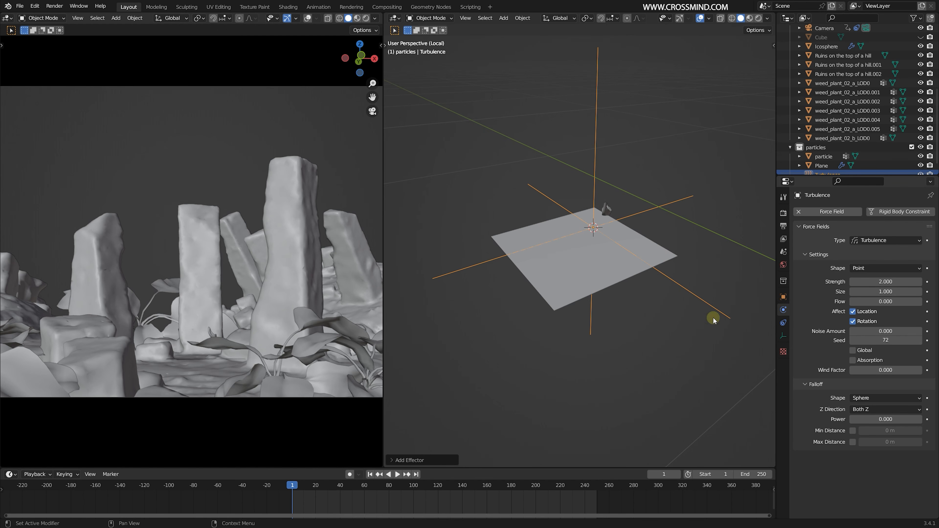
scroll(714, 320, down, 3)
middle_drag(714, 320, 558, 267)
key(space)
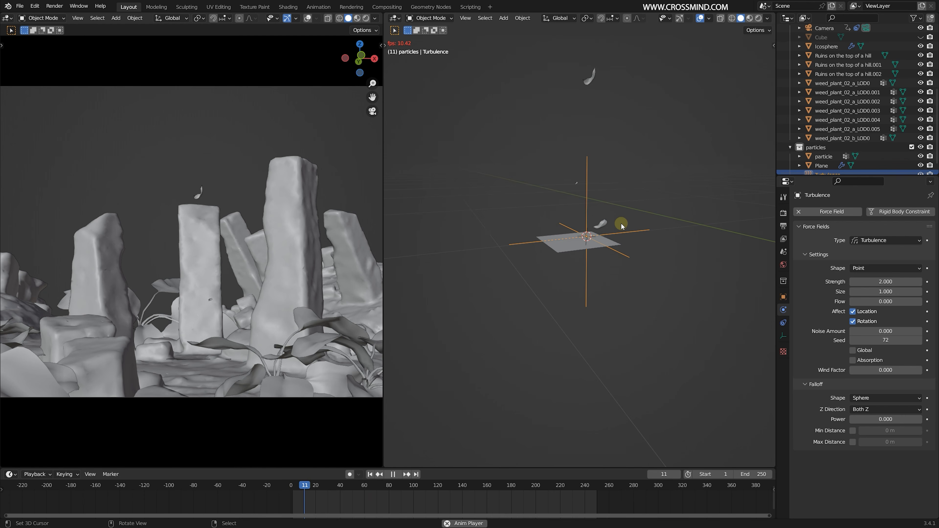
key(space)
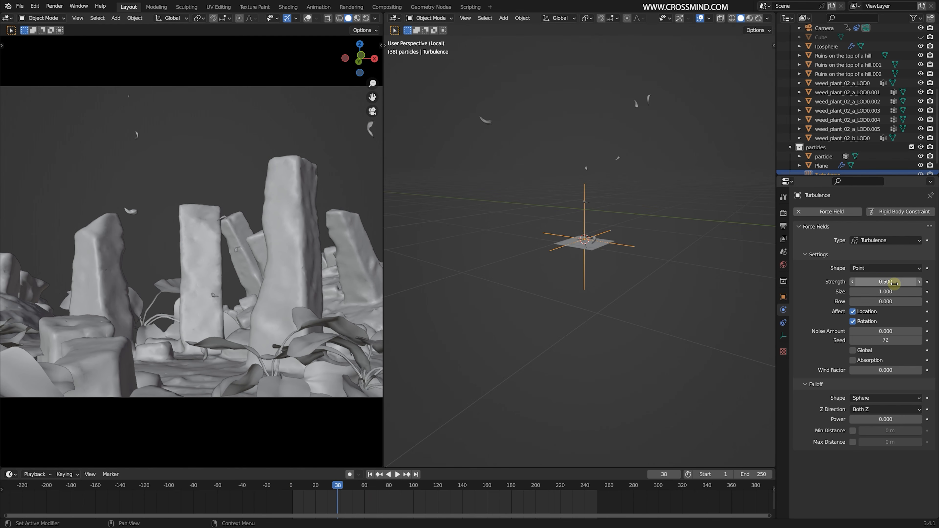
- Try a turbulence strength of 0.5 and replay the particles from the first frame
click(371, 474)
key(space)
click(598, 245)
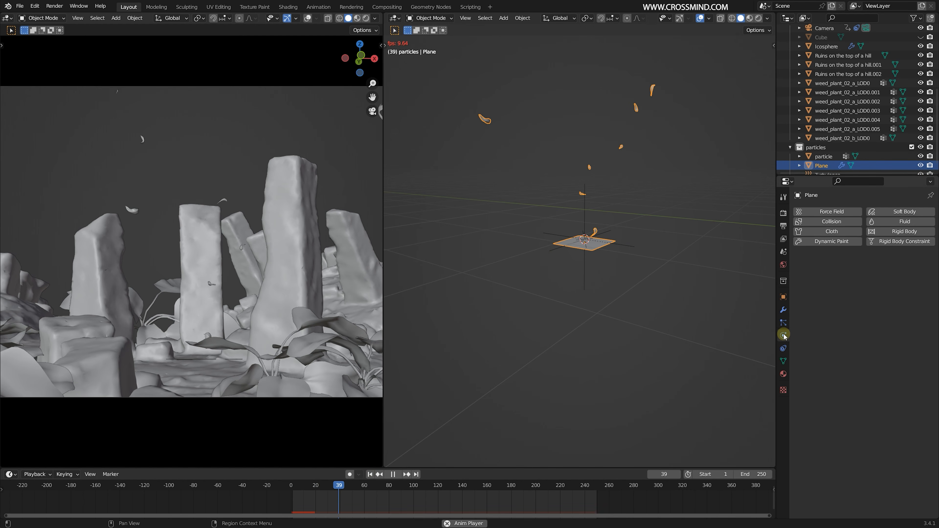
key(space)
click(600, 279)
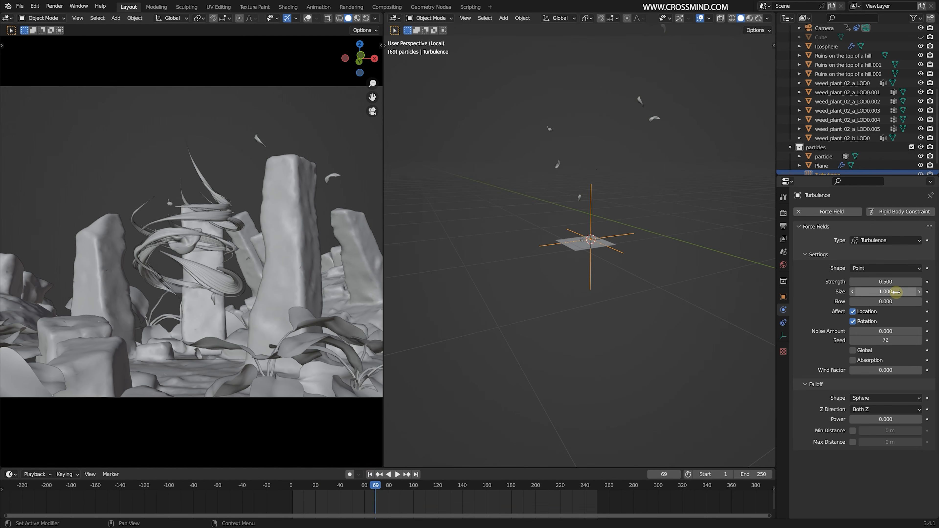
- Set the turbulence field's strength and size to 0.2 and replay the particles, selecting the emitter plane
click(887, 283)
text(0.2)
click(886, 290)
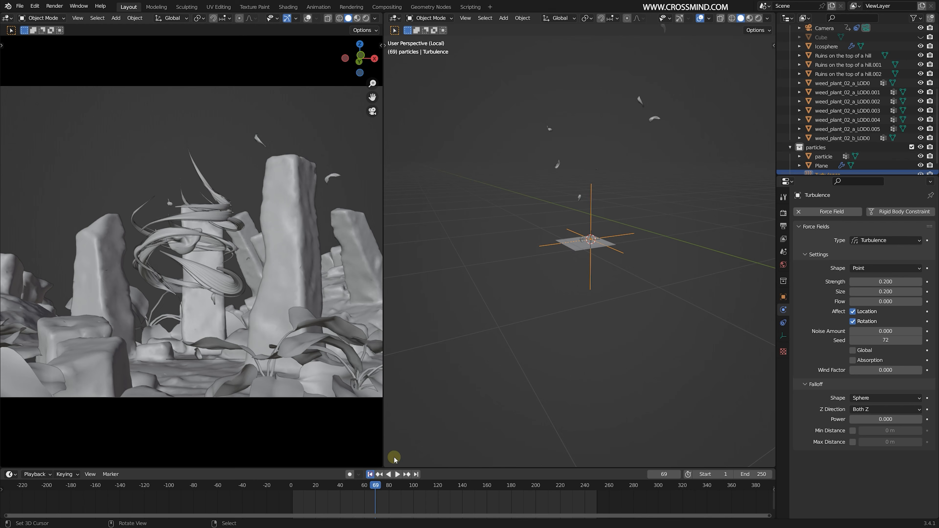
key(space)
scroll(573, 278, up, 2)
middle_drag(577, 272, 632, 252)
key(space)
right_click(627, 247)
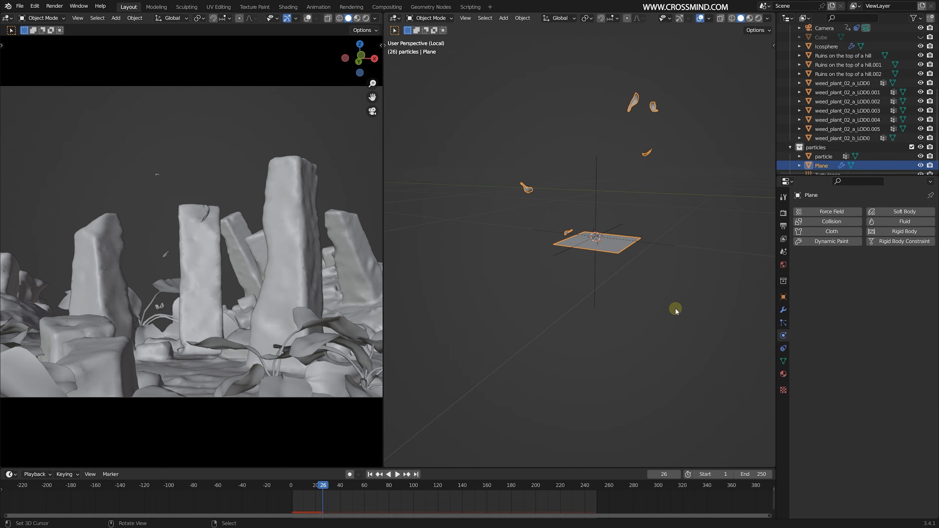
middle_drag(675, 308, 651, 311)
key(shift+space)
key(shift+space)
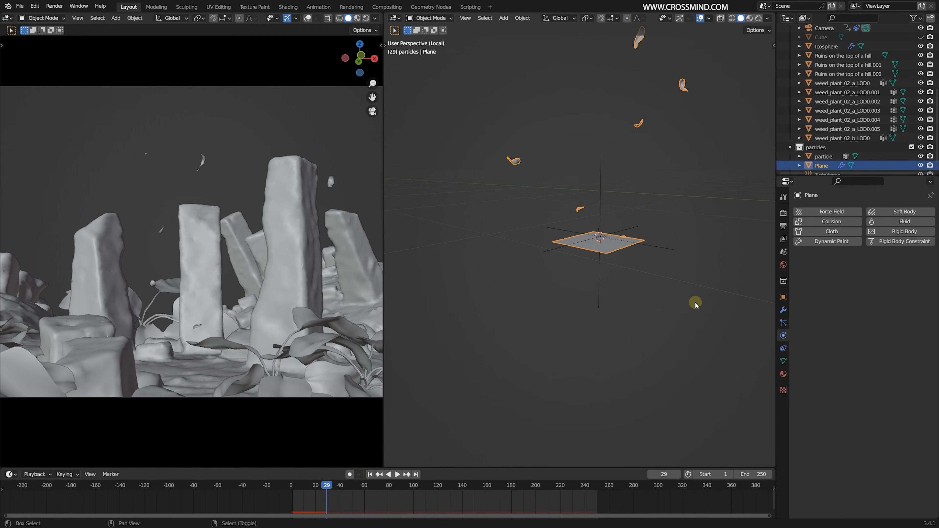
- Set the emitter plane's Brownian particle force to 0.74 and preview the motion
click(784, 323)
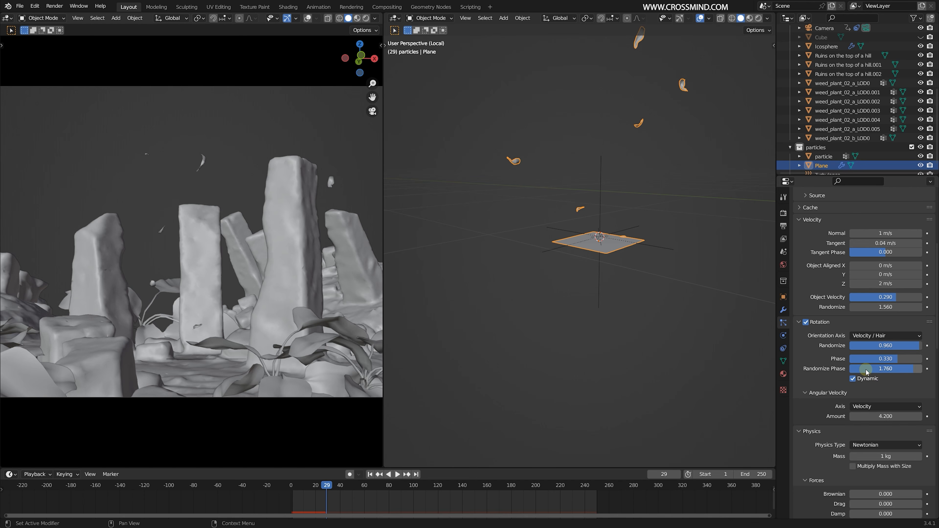
scroll(888, 433, down, 3)
drag(873, 450, 901, 449)
key(space)
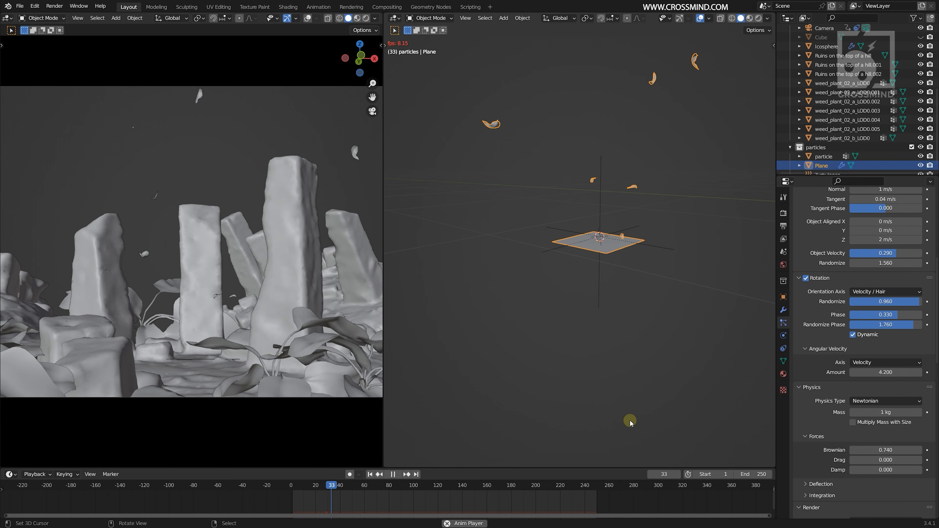
key(space)
- Reset the particles' velocity randomize to 0 and replay the simulation from the first frame
drag(886, 263, 864, 264)
click(370, 475)
key(space)
key(space)
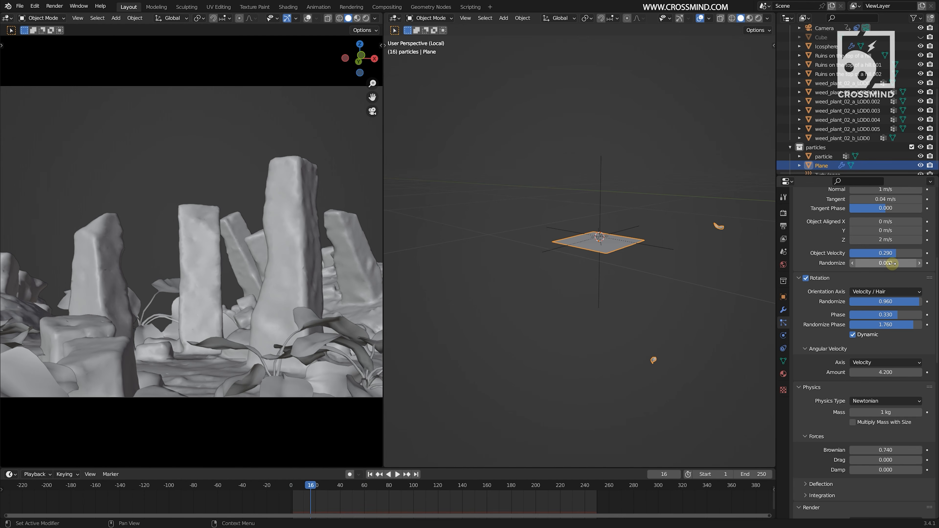
click(370, 475)
key(space)
key(space)
- Set the rotation phase to 0.36 and the angular velocity amount to 21.8, previewing the particles up to frame 85
scroll(845, 374, up, 3)
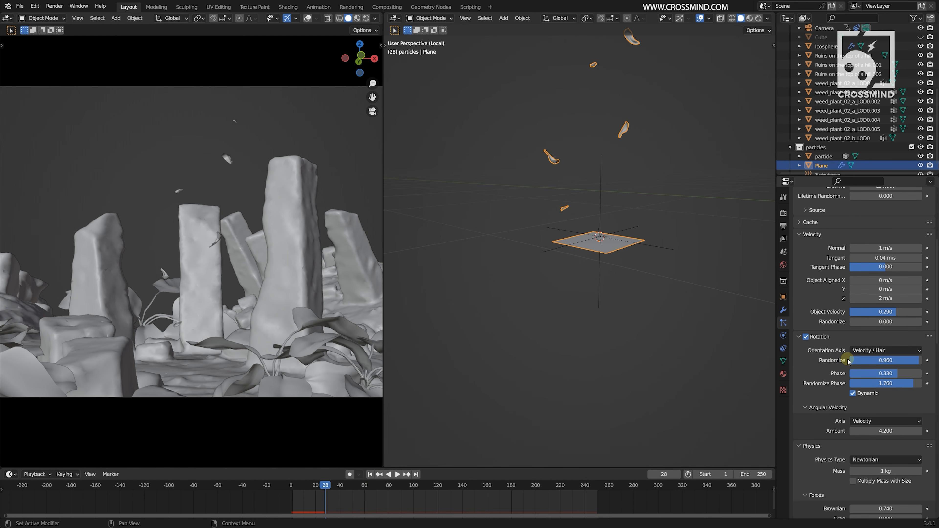
click(900, 350)
click(899, 350)
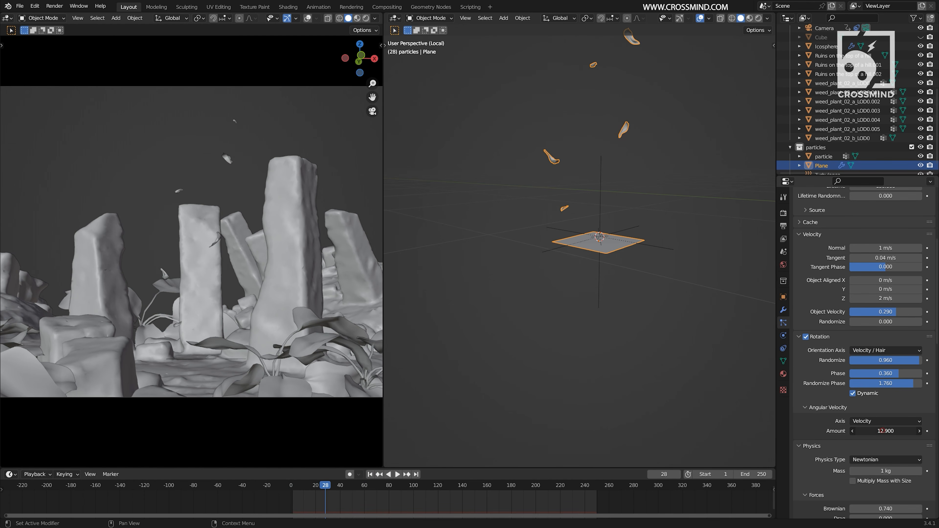
click(370, 474)
key(space)
drag(887, 431, 836, 432)
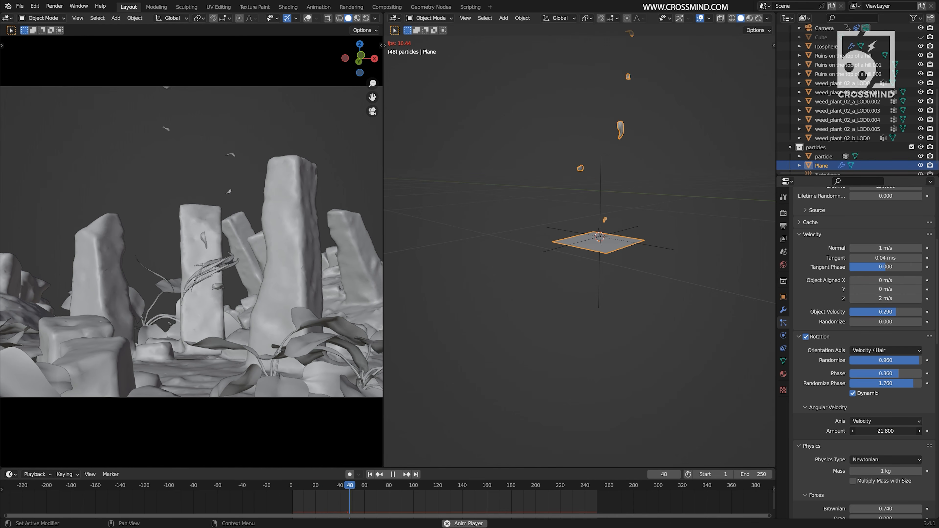
key(space)
mouse_move(682, 313)
shift+middle_down()
mouse_move(682, 359)
mouse_move(691, 327)
shift+middle_up()
key(space)
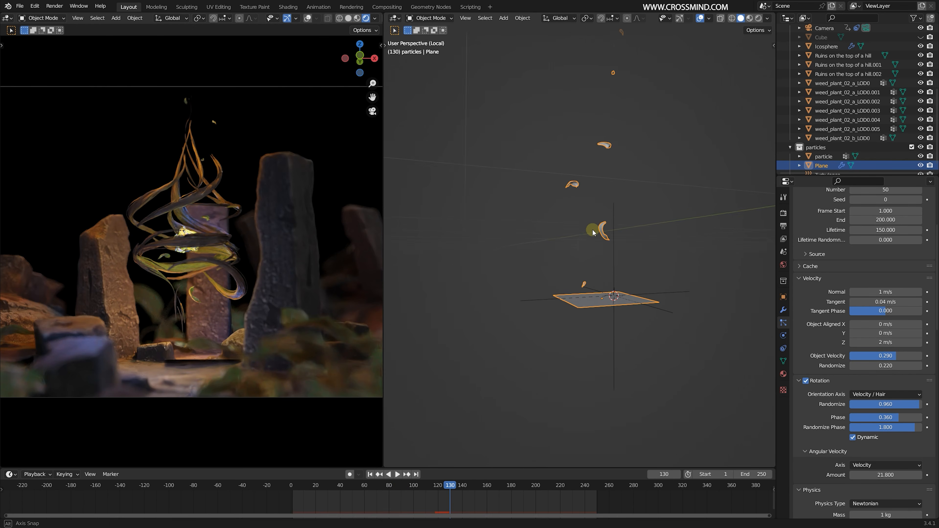
- Set velocity randomize to 0.22 and randomize phase to 1.8, and check the rendered camera view at frame 75
middle_drag(592, 229, 608, 264)
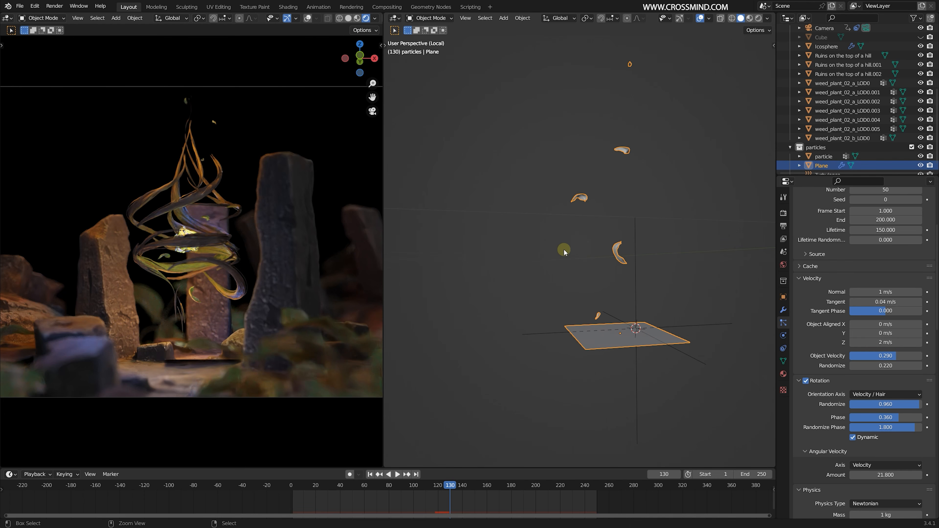
click(383, 503)
middle_drag(619, 276, 634, 284)
scroll(883, 111, up, 4)
- Unhide the Cube in the ruines collection and select it
click(922, 69)
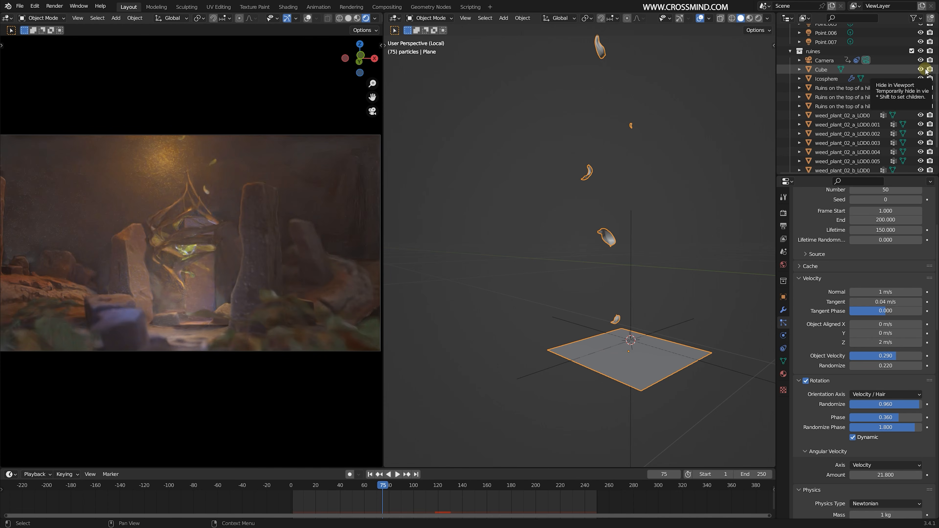
click(922, 70)
click(921, 69)
click(821, 70)
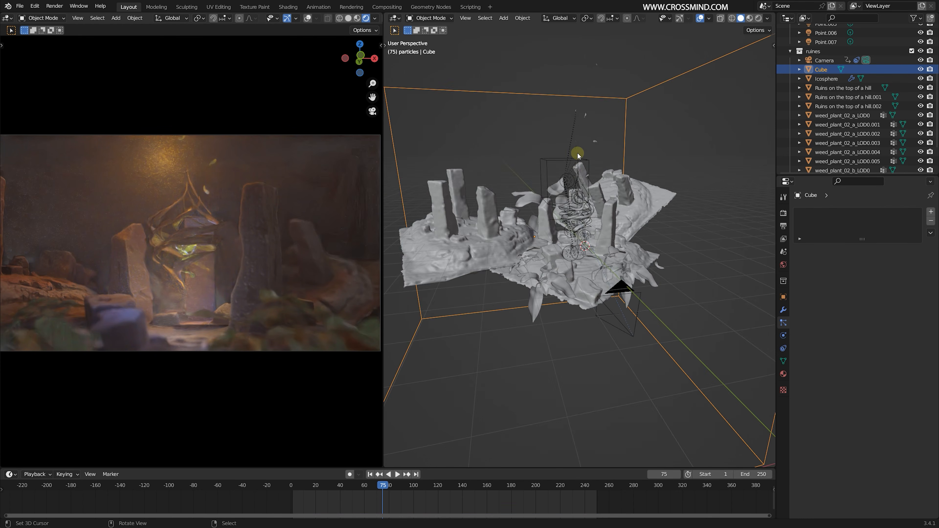
- Leave local view and try to move the Point.003 light above the roots
middle_drag(578, 152, 623, 202)
right_click(567, 229)
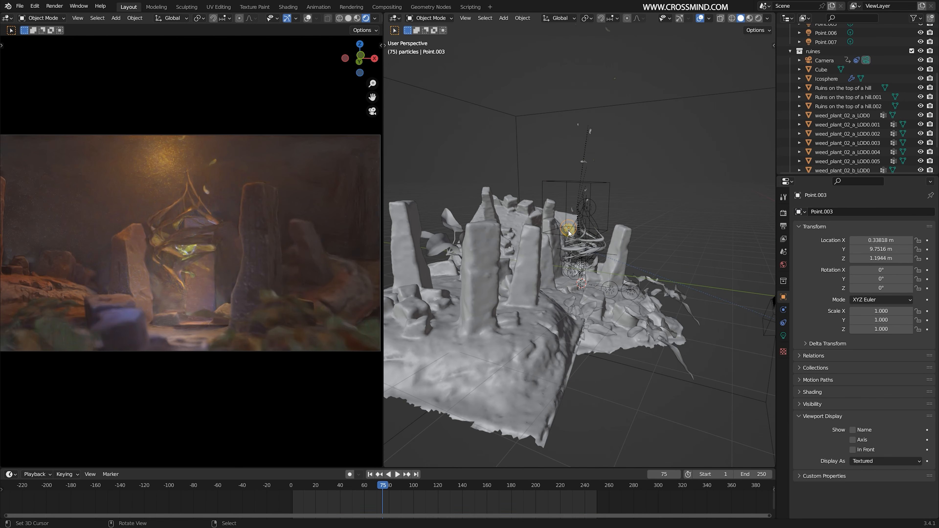
key(g)
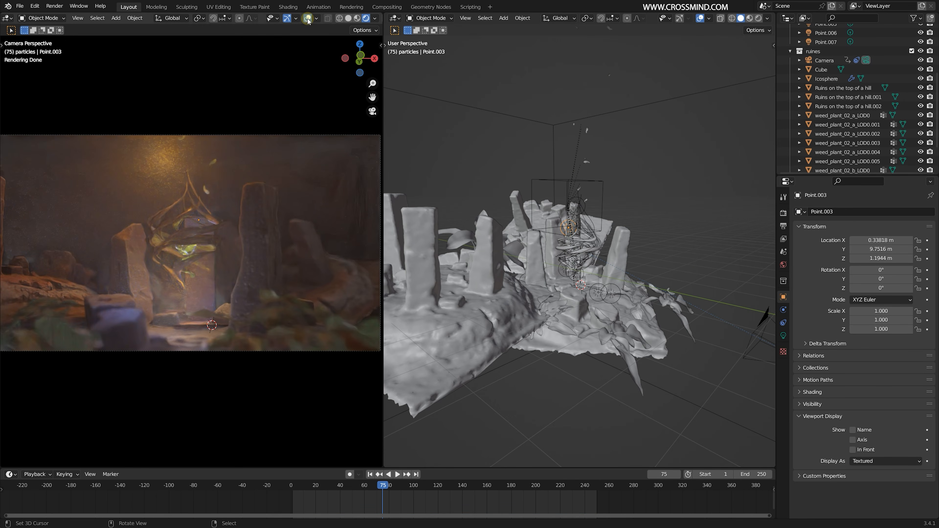
- Select the Point.006 light above the roots and disable its Volume Scatter ray visibility
key(shift+z)
click(173, 168)
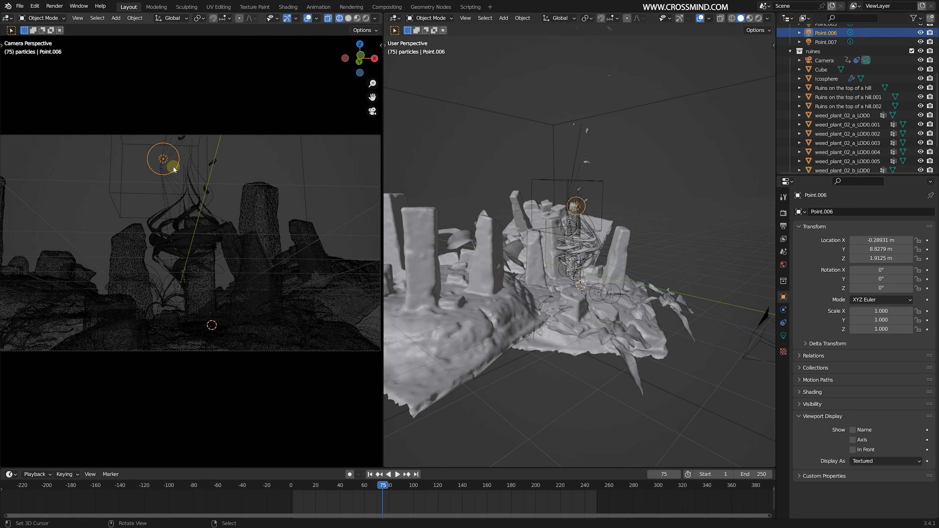
key(z)
click(187, 131)
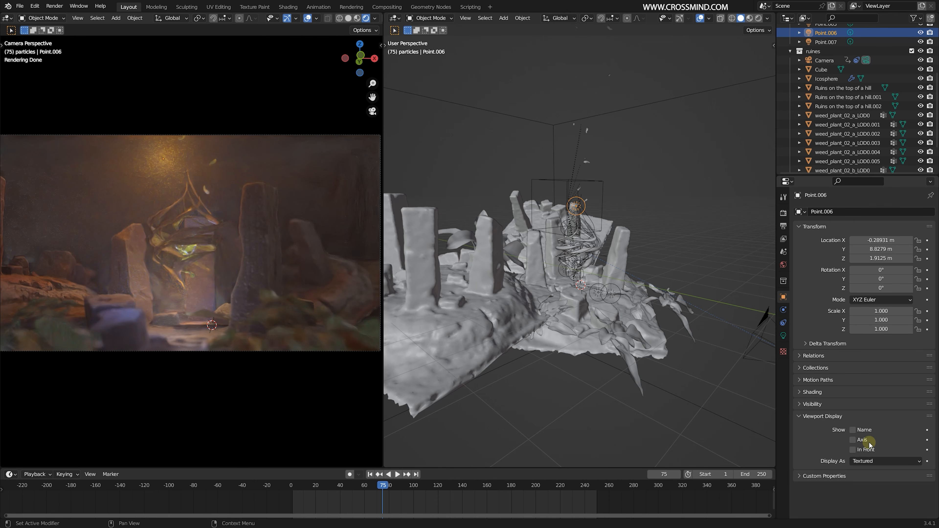
click(813, 404)
scroll(836, 405, down, 5)
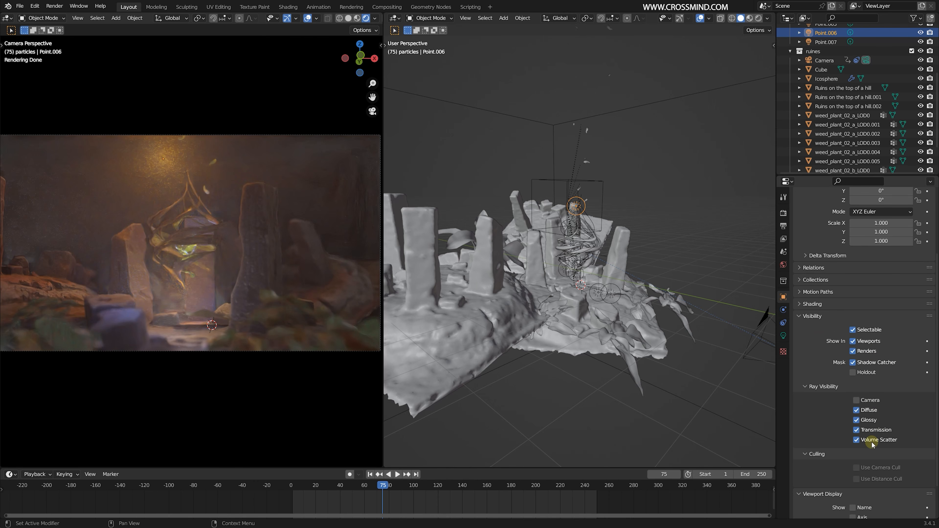
click(856, 440)
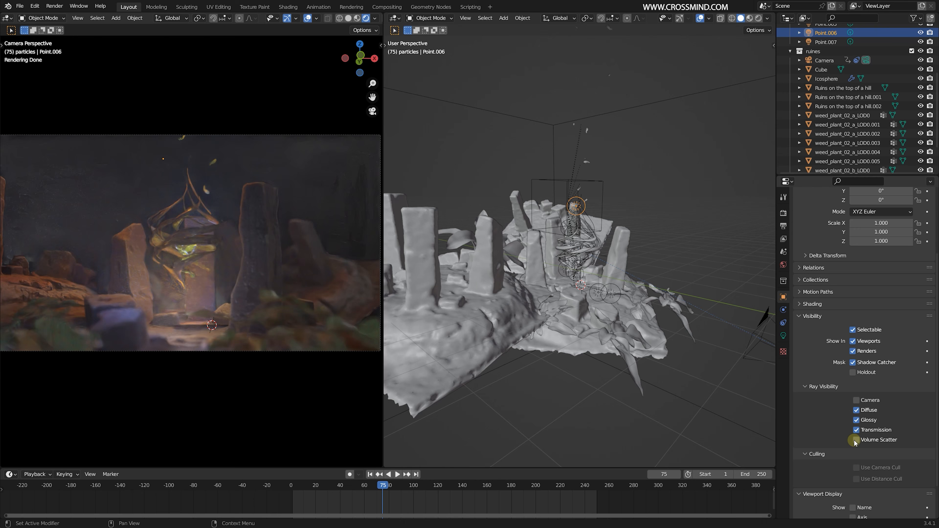
- Set the render max samples to 300, expand the render denoise settings, and render the current frame
middle_drag(632, 194, 598, 192)
scroll(613, 189, up, 1)
scroll(598, 191, up, 2)
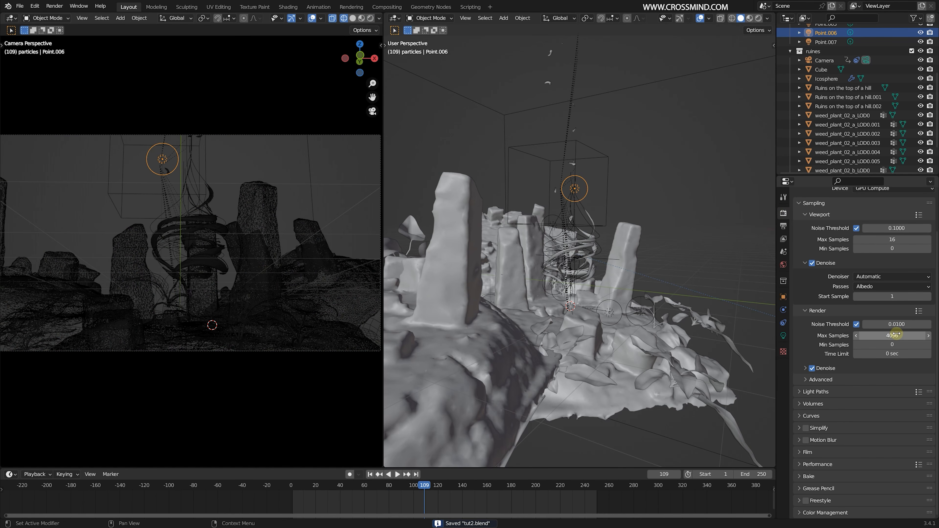
click(897, 335)
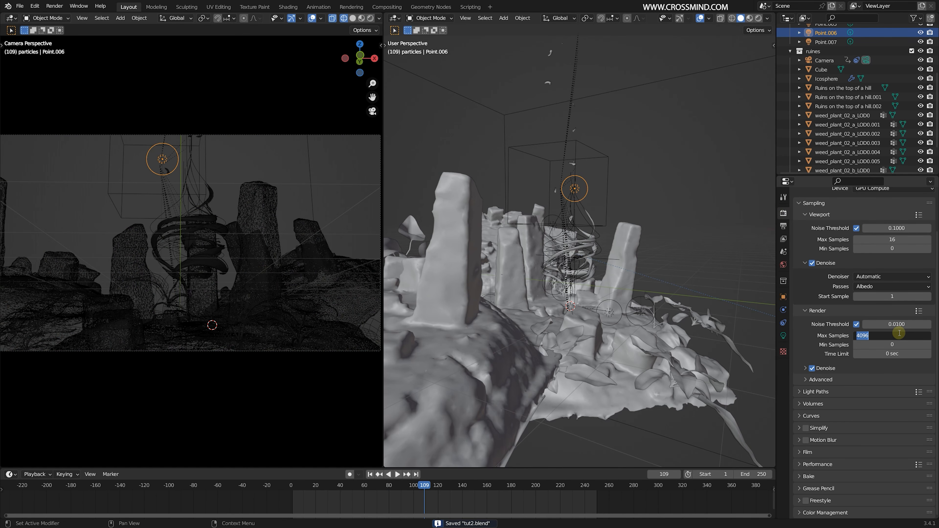
text(300)
key(Return)
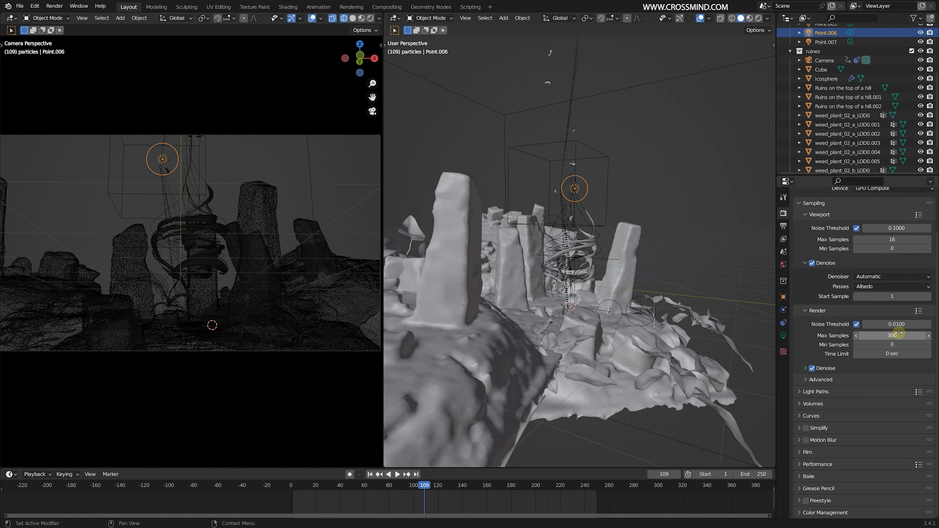
click(804, 368)
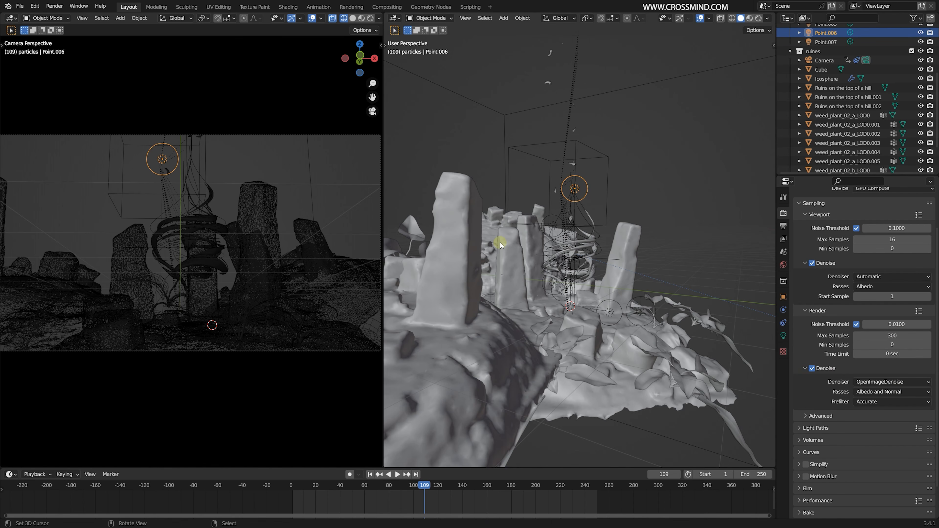
key(F12)
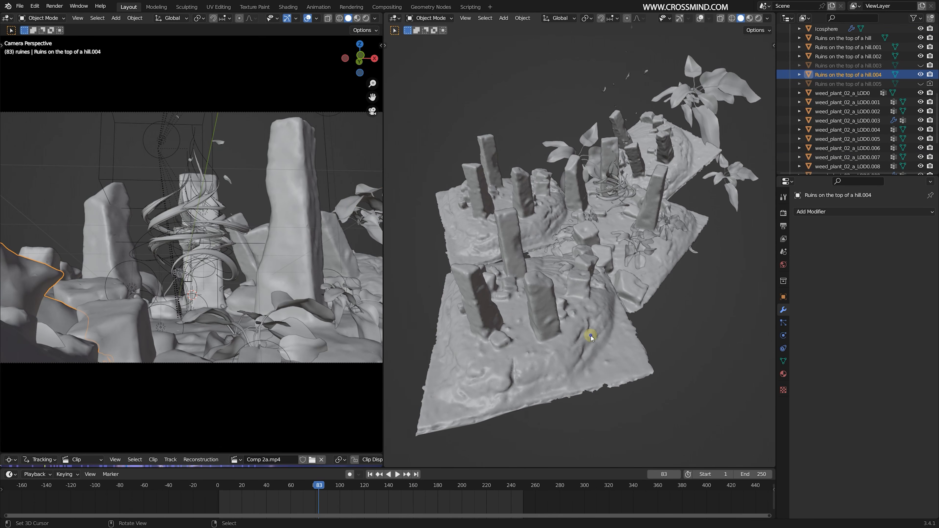
- Examine the foreground weed plant and the ruins terrain pieces from above, selecting Ruins on the top of a hill.001
click(666, 224)
middle_drag(665, 224, 641, 288)
scroll(641, 291, up, 2)
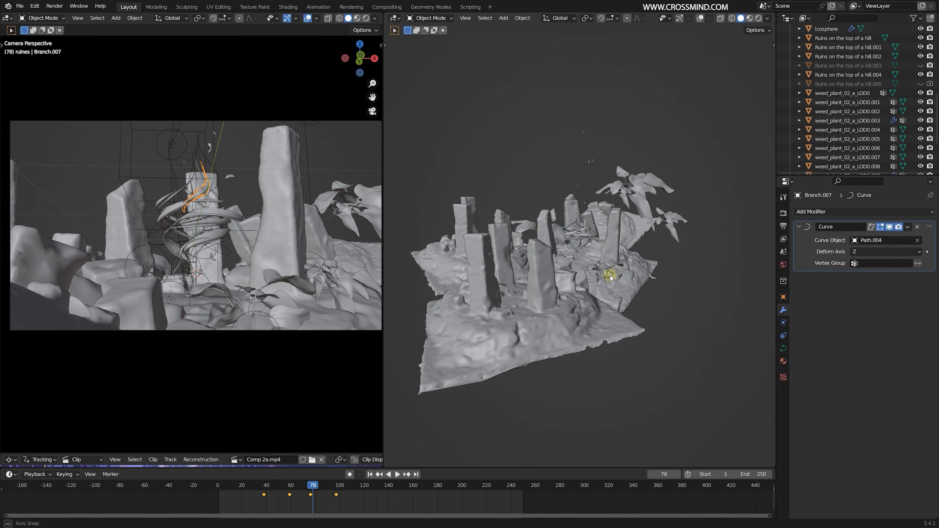
middle_drag(610, 274, 581, 266)
scroll(555, 255, up, 2)
right_click(519, 244)
middle_drag(520, 265, 562, 258)
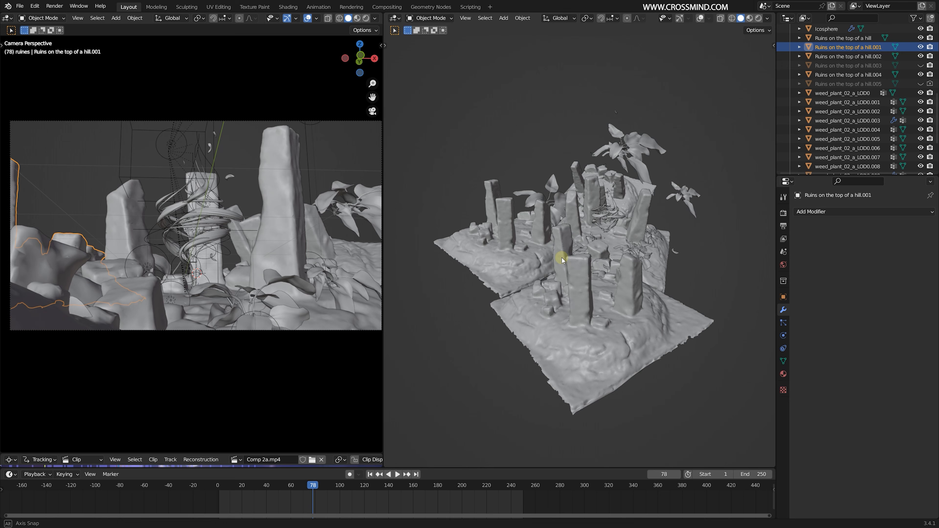
- Try moving the Ruins on the top of a hill.001 and .004 terrain pieces, cancelling each move
key(g)
right_click(543, 264)
right_click(584, 345)
middle_drag(612, 339, 606, 343)
key(g)
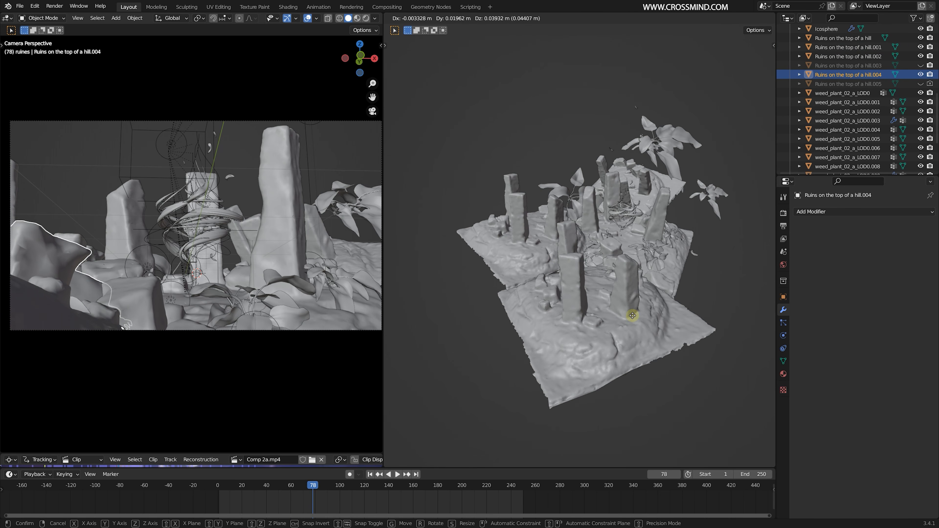
right_click(645, 312)
middle_drag(645, 312, 623, 330)
key(g)
right_click(646, 293)
middle_drag(646, 292, 674, 212)
right_click(646, 237)
key(g)
right_click(629, 210)
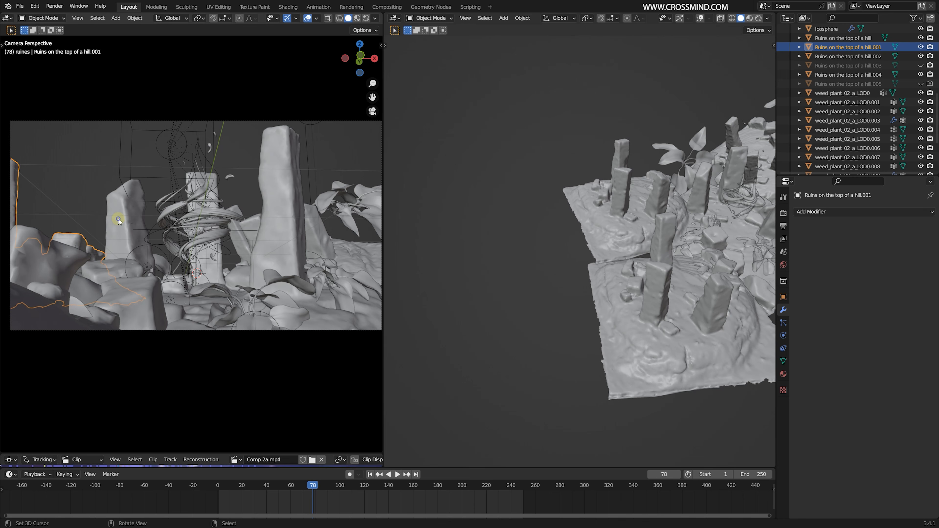
- Play and scrub the animation to frame 150 to review the camera move past the ruins
key(space)
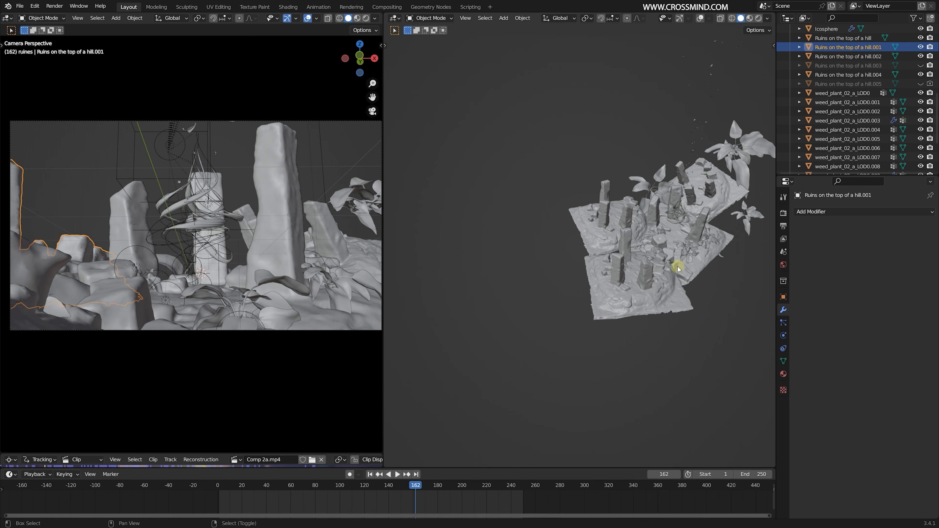
middle_drag(678, 266, 555, 291)
key(space)
drag(333, 502, 398, 497)
key(space)
middle_drag(659, 270, 642, 261)
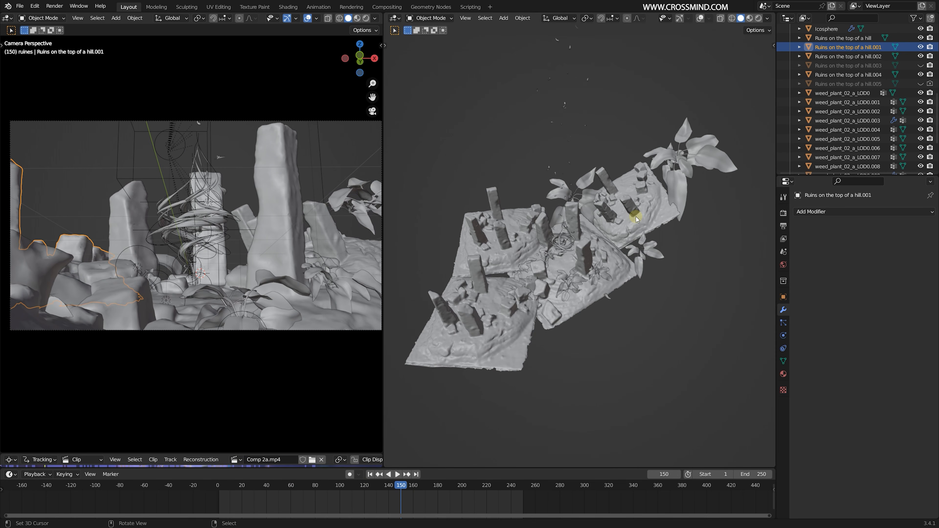
- Select Ruins on the top of a hill.002 and examine its place in the camera view at frame 154
right_click(628, 223)
middle_drag(534, 299, 565, 301)
drag(387, 502, 405, 499)
scroll(599, 302, up, 3)
middle_drag(591, 303, 625, 283)
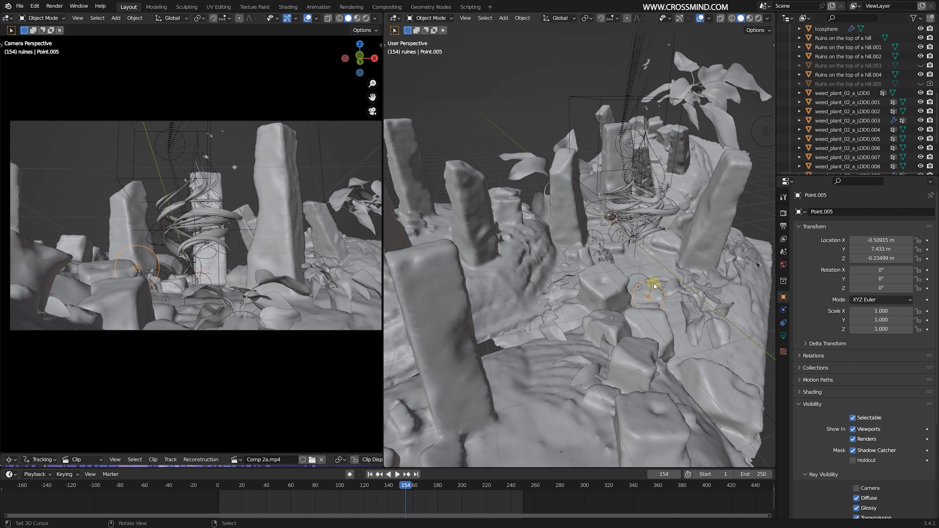
- Inspect the Point.005 light beside the foreground rocks and switch the camera view to rendered shading
mouse_move(654, 283)
middle_down()
mouse_move(642, 279)
mouse_move(639, 260)
mouse_move(587, 279)
mouse_move(585, 290)
mouse_move(556, 273)
mouse_move(595, 292)
middle_up()
scroll(640, 260, up, 2)
scroll(641, 260, down, 4)
mouse_move(708, 249)
middle_down()
mouse_move(681, 245)
mouse_move(653, 273)
mouse_move(533, 303)
mouse_move(499, 345)
mouse_move(494, 266)
mouse_move(495, 283)
mouse_move(543, 296)
mouse_move(556, 294)
mouse_move(497, 275)
mouse_move(605, 264)
mouse_move(595, 274)
middle_up()
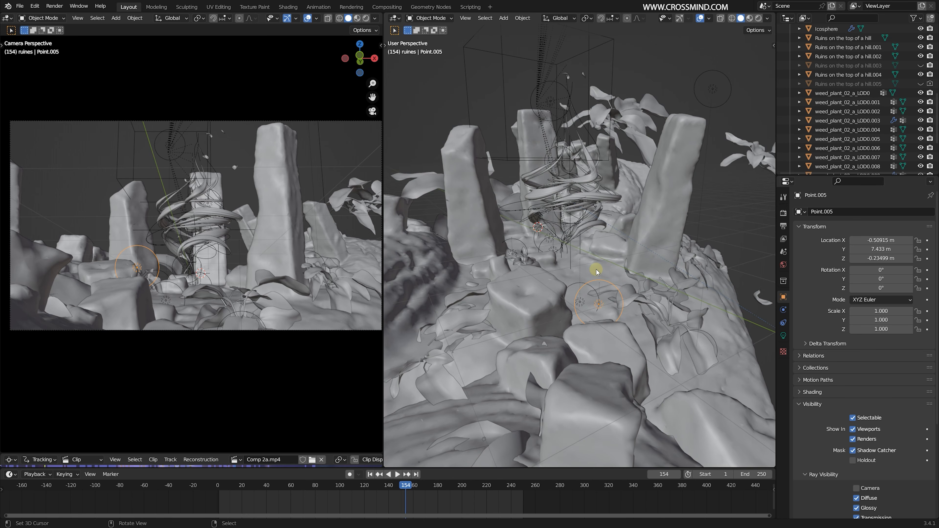
middle_drag(596, 271, 629, 273)
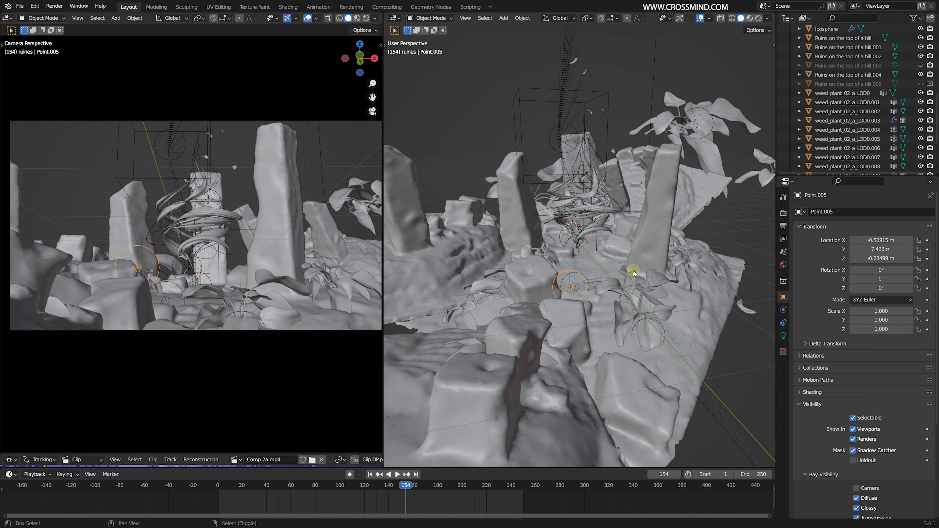
click(366, 19)
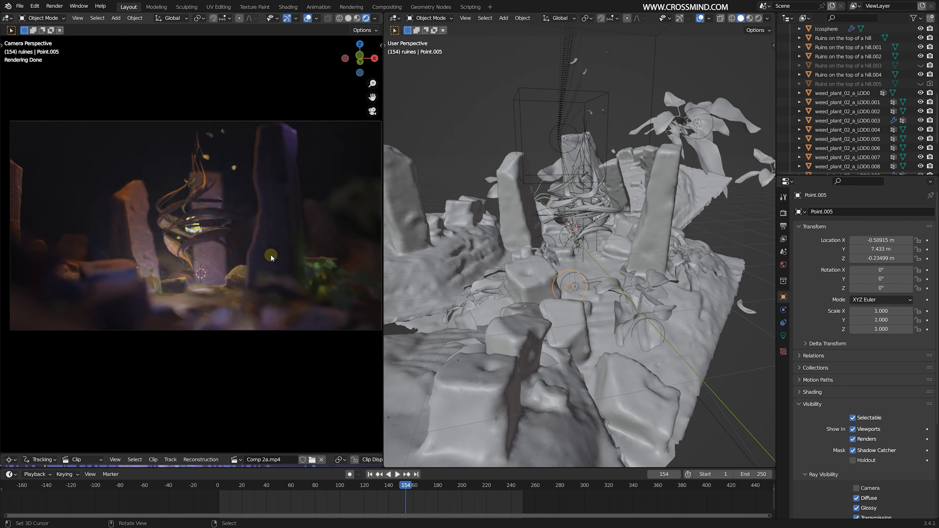
mouse_move(407, 275)
middle_down()
mouse_move(639, 269)
mouse_move(418, 272)
middle_up()
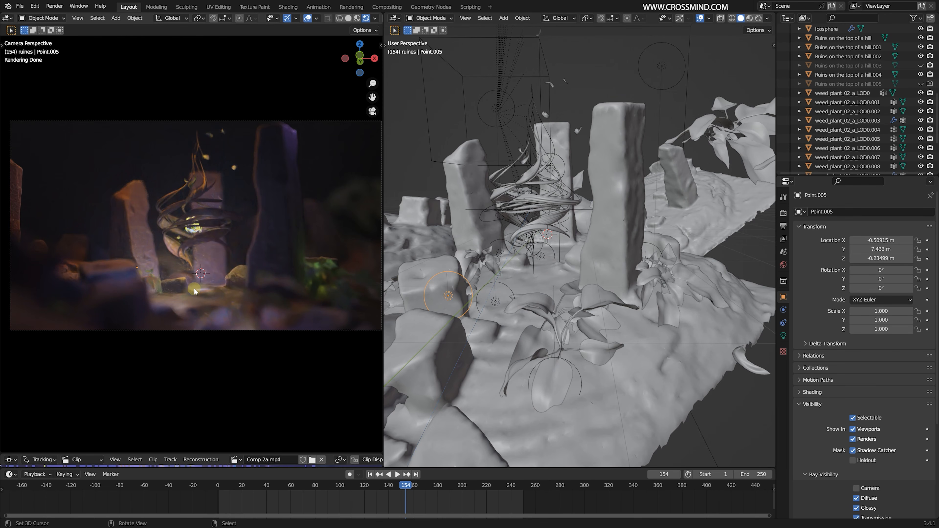
- Inspect the Point.002 light at the base of the roots and the Point.010 light above the tall pillar
middle_drag(599, 242, 514, 255)
click(527, 259)
click(539, 275)
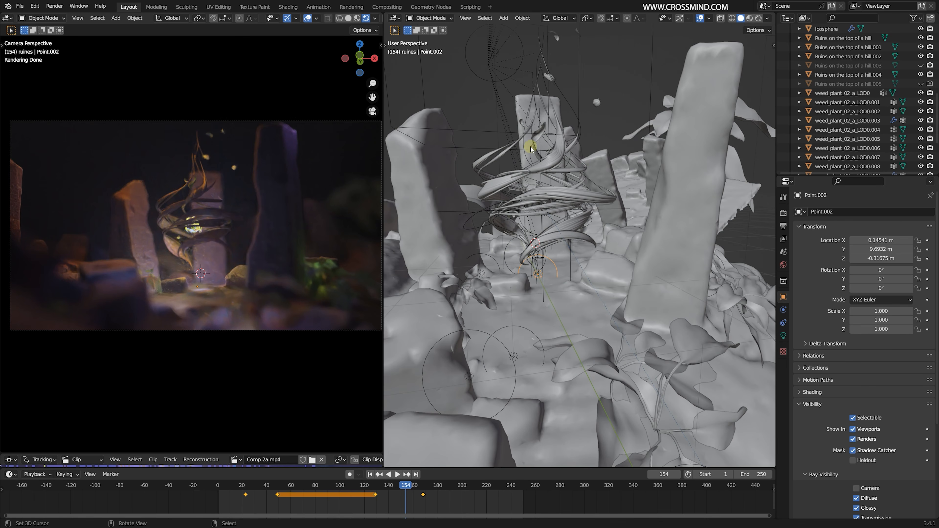
middle_drag(542, 293, 536, 296)
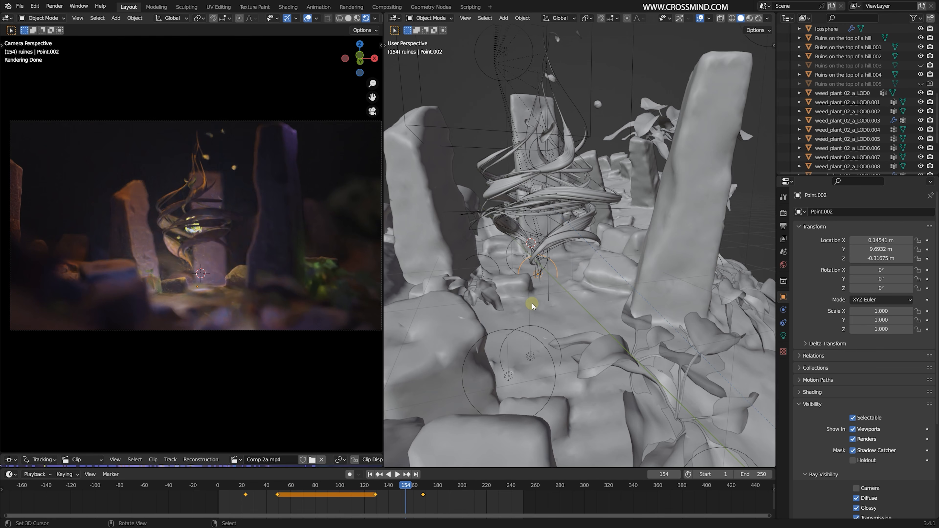
middle_drag(569, 299, 705, 99)
click(663, 122)
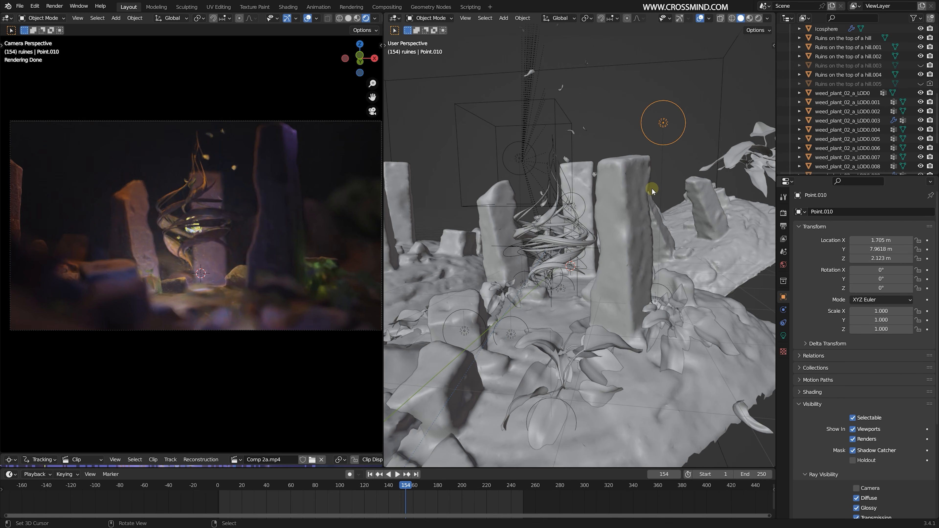
- Review the light color and power settings of Point.006 above the roots and Point.009 near the ground
middle_drag(652, 190, 775, 348)
click(467, 94)
click(783, 336)
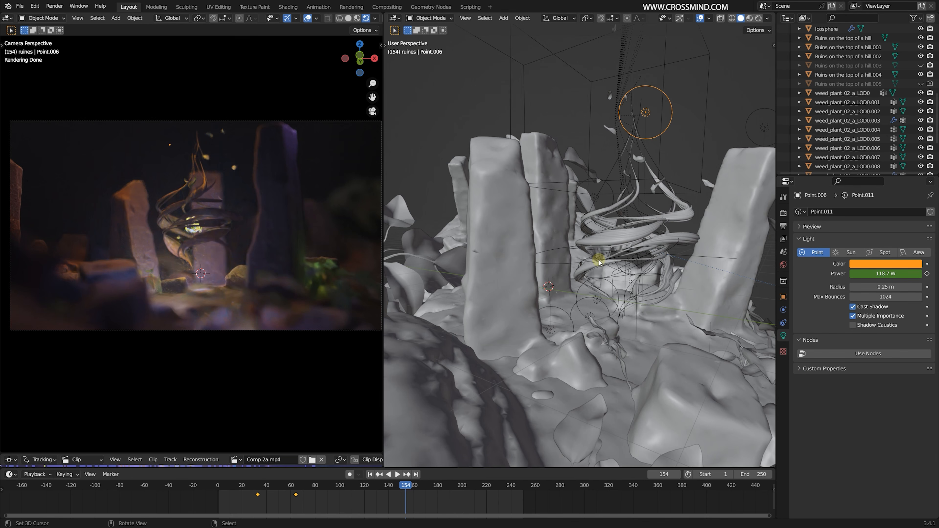
middle_drag(598, 262, 598, 301)
click(598, 300)
click(560, 305)
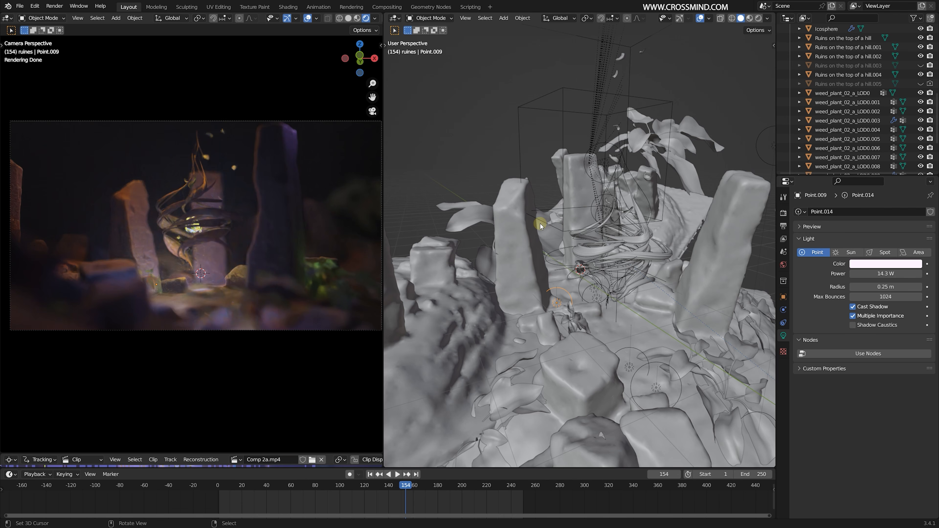
- Enlarge the Comp 2a.mp4 clip view below the camera view and play the animation to frame 90
drag(222, 456, 222, 268)
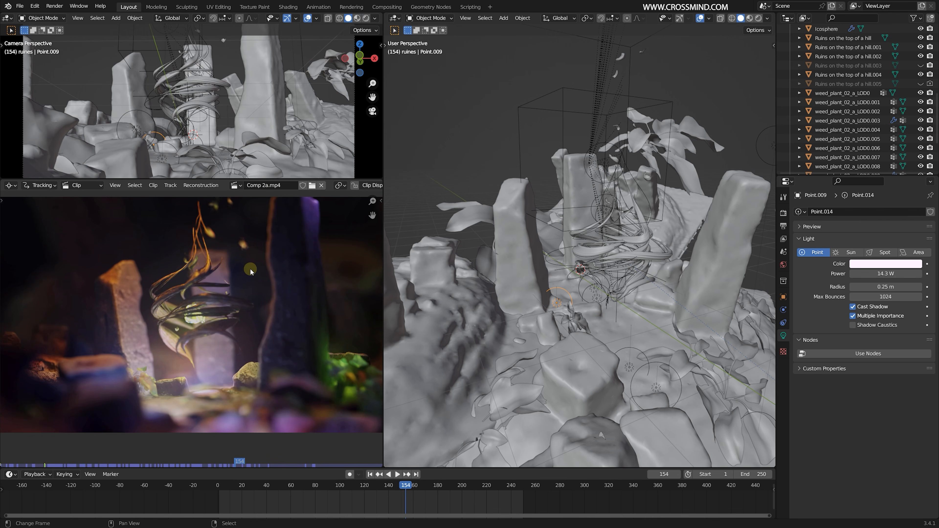
key(space)
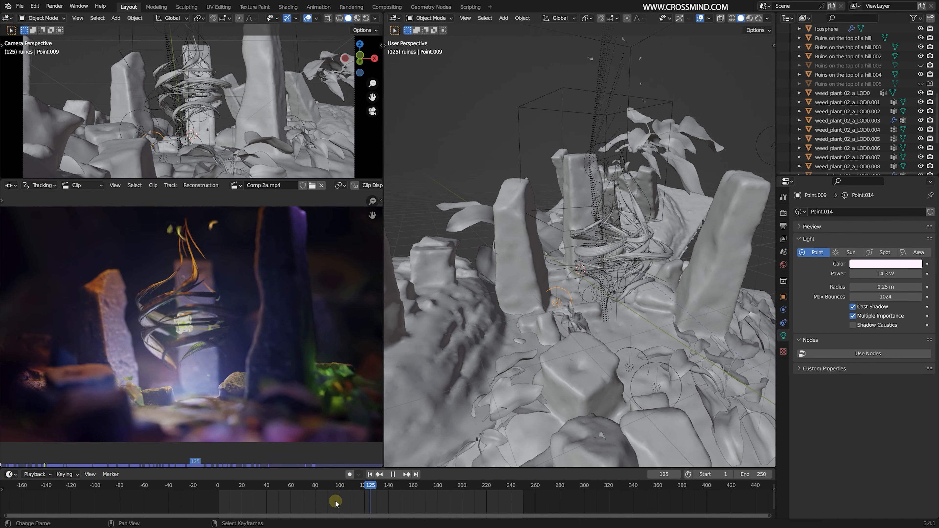
click(311, 502)
key(space)
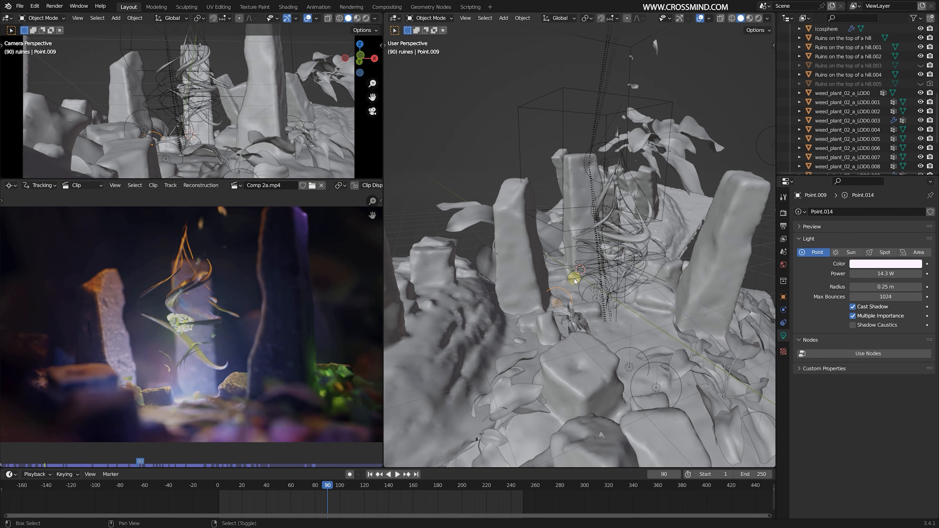
mouse_move(577, 280)
middle_down()
mouse_move(567, 254)
mouse_move(571, 263)
middle_up()
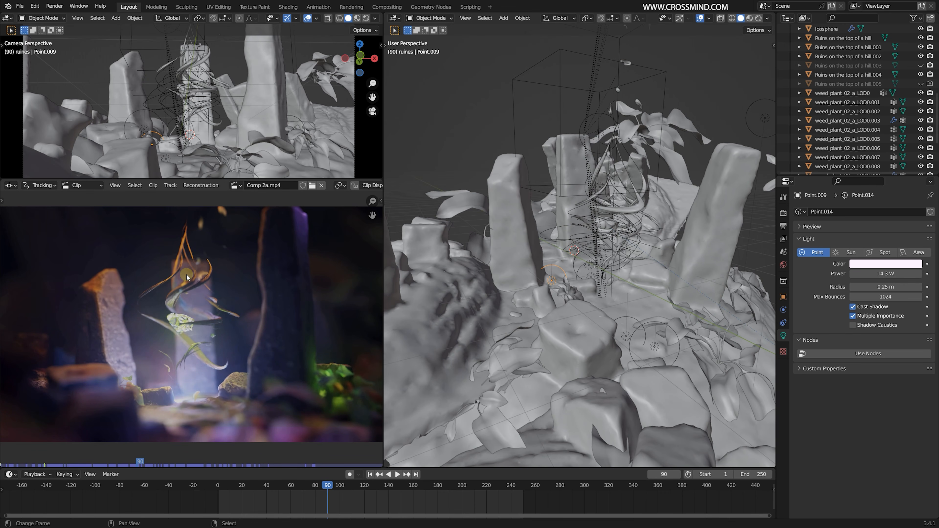
- Play the clip on to frame 115 and examine the twisting roots around the sphere up close
key(space)
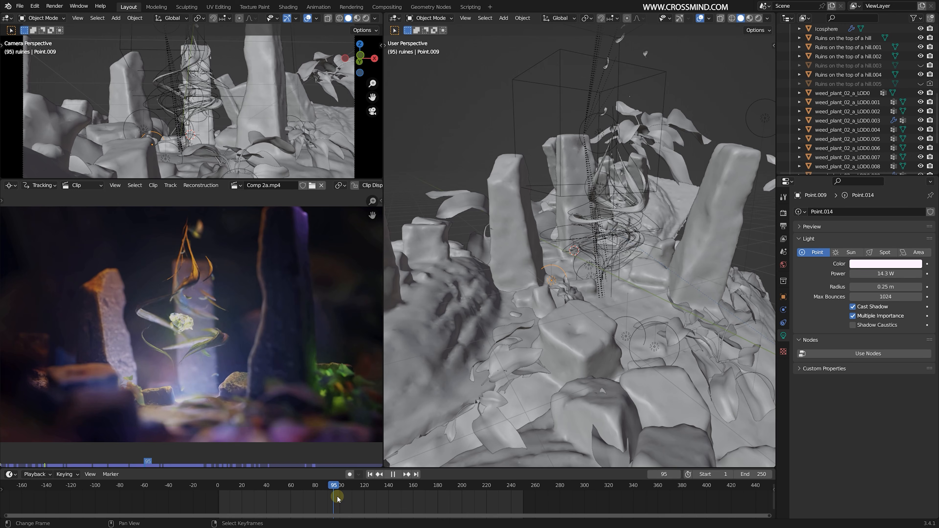
mouse_move(359, 498)
mouse_down()
mouse_move(365, 494)
mouse_move(349, 496)
mouse_up()
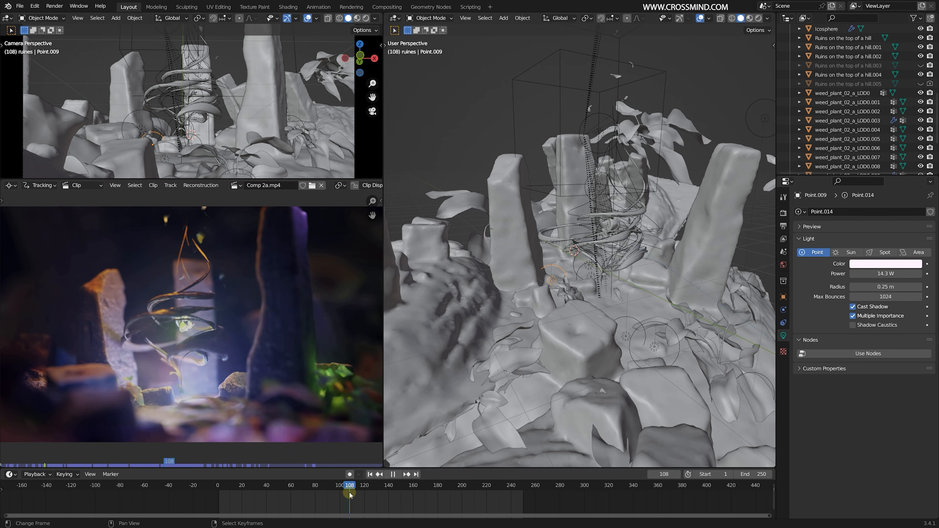
scroll(261, 383, up, 5)
key(space)
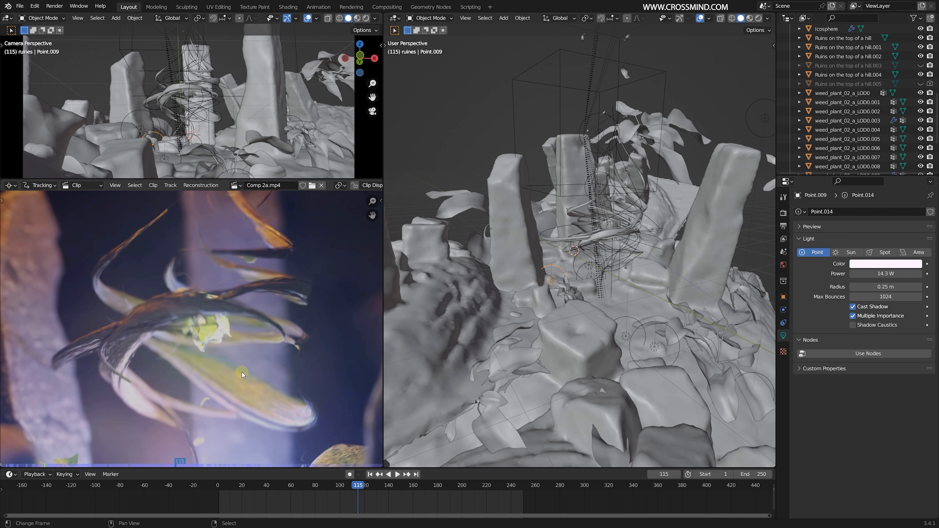
scroll(242, 373, down, 1)
middle_drag(242, 371, 180, 339)
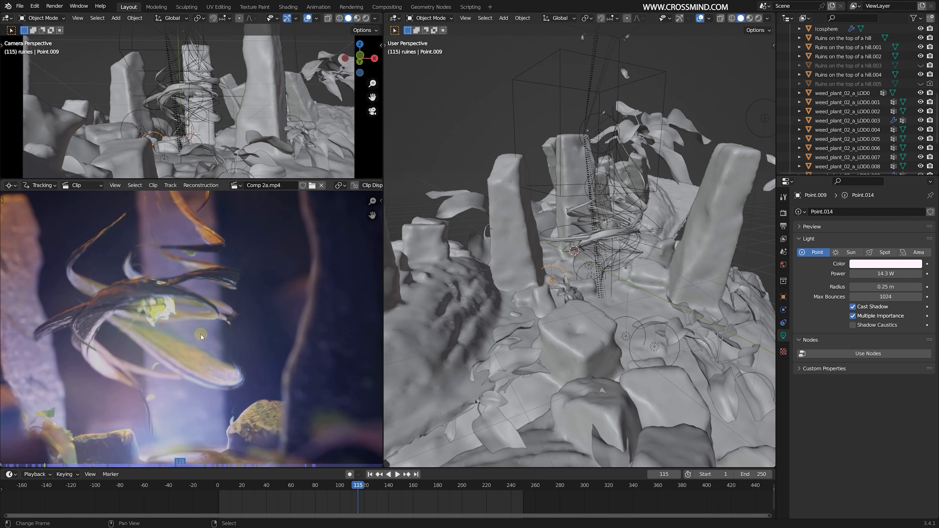
scroll(195, 319, down, 2)
- Scrub the composited clip back to frame 86 and review the roots animation again
drag(314, 499, 296, 500)
key(space)
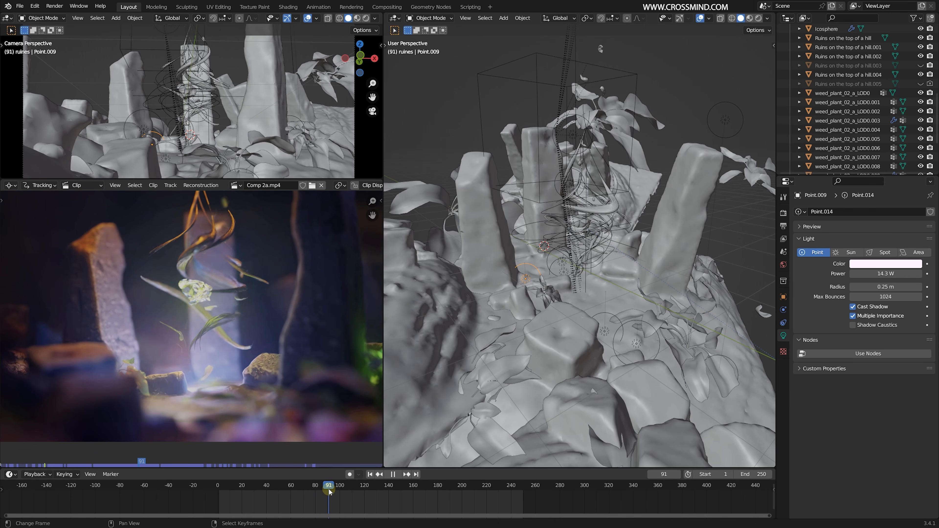
key(space)
drag(320, 491, 322, 490)
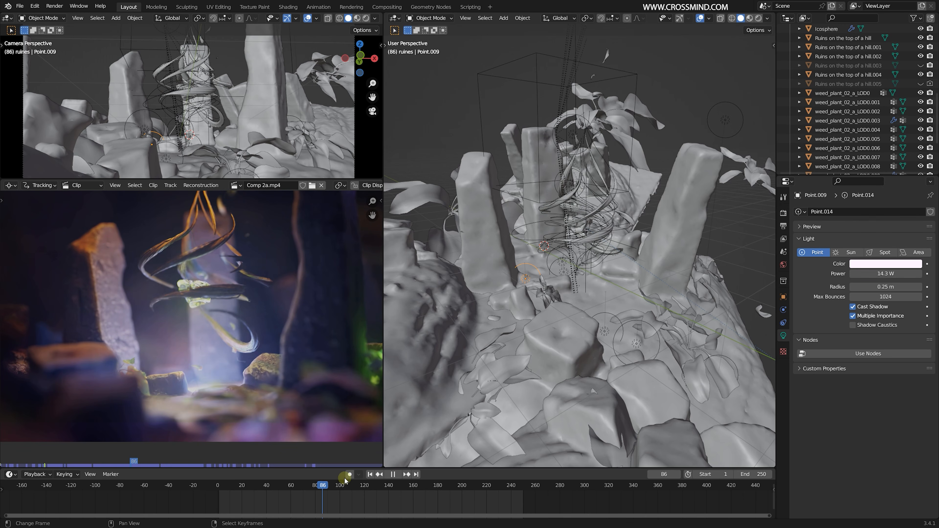
scroll(570, 312, down, 1)
- Select the main Ruins on the top of a hill piece and examine it together with the camera position
middle_drag(570, 312, 558, 311)
scroll(560, 319, down, 5)
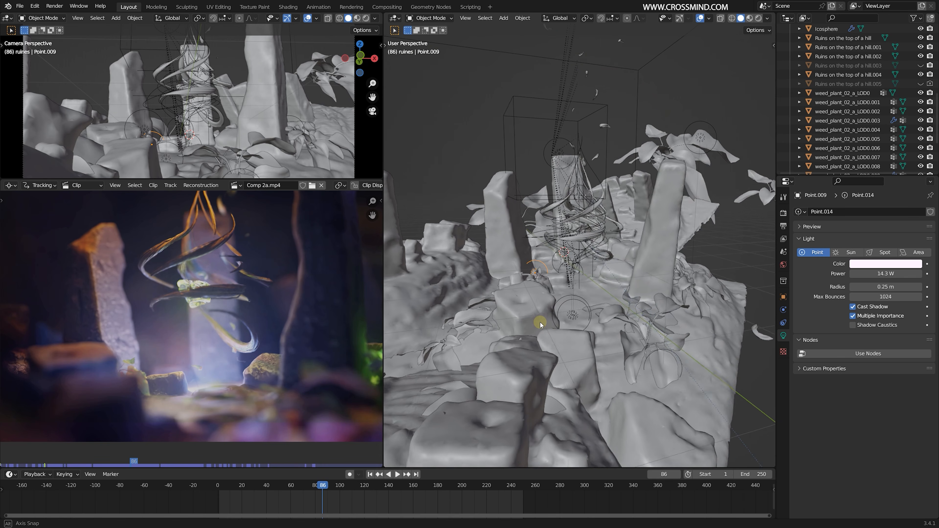
middle_drag(602, 296, 682, 286)
click(613, 286)
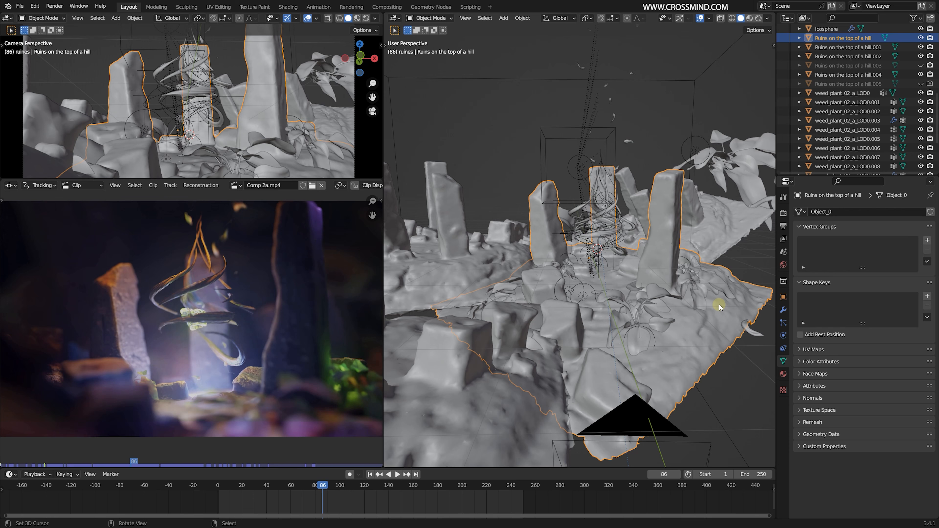
middle_drag(654, 312, 620, 312)
- Replay the composited clip and scrub to frame 55 to review the roots starting to twist
key(space)
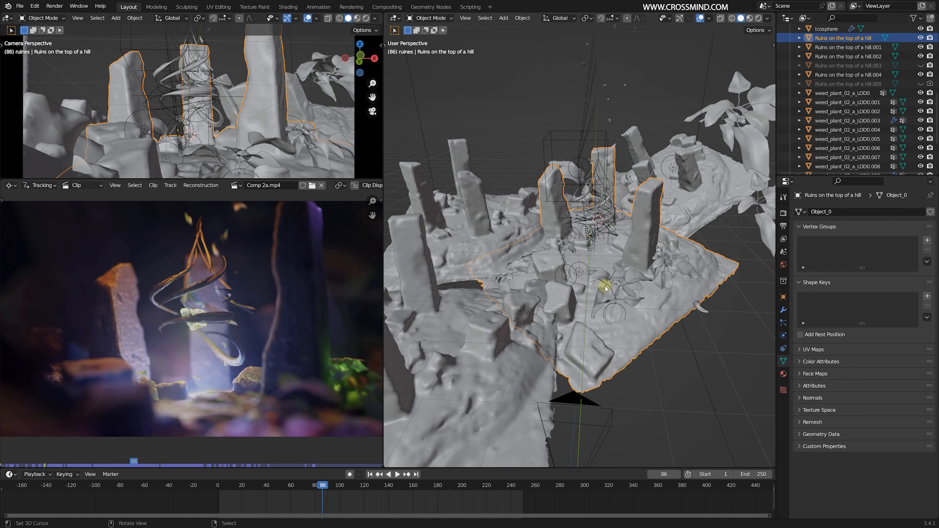
click(277, 495)
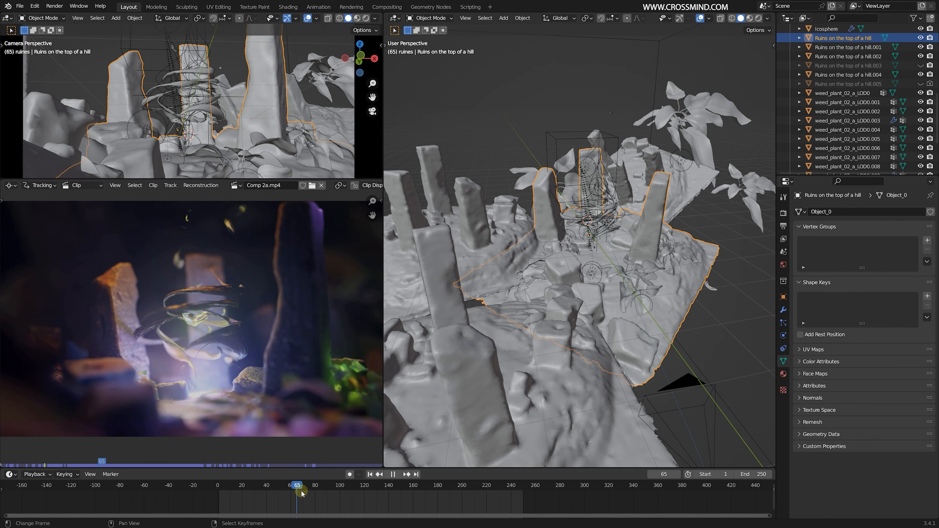
click(311, 493)
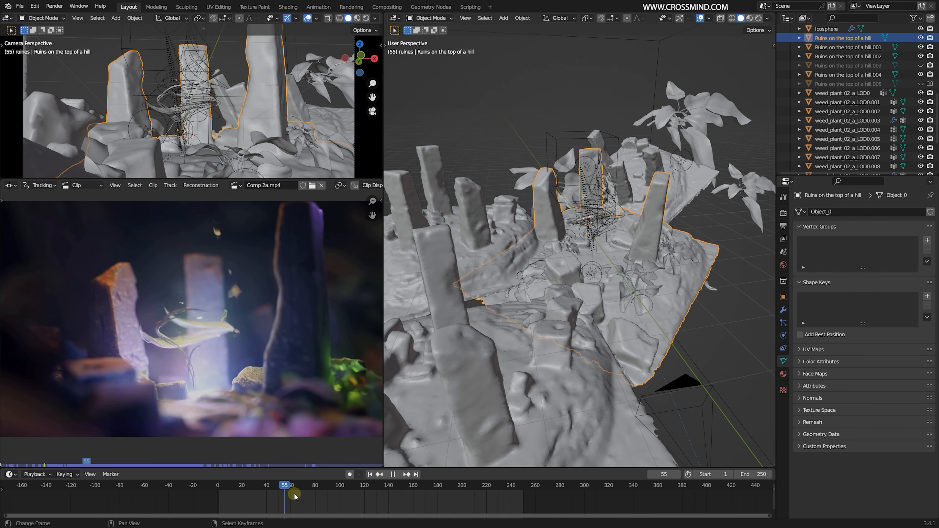
- Play the animation on to frame 88 and examine the twisting roots among the ruins from a lower angle
key(space)
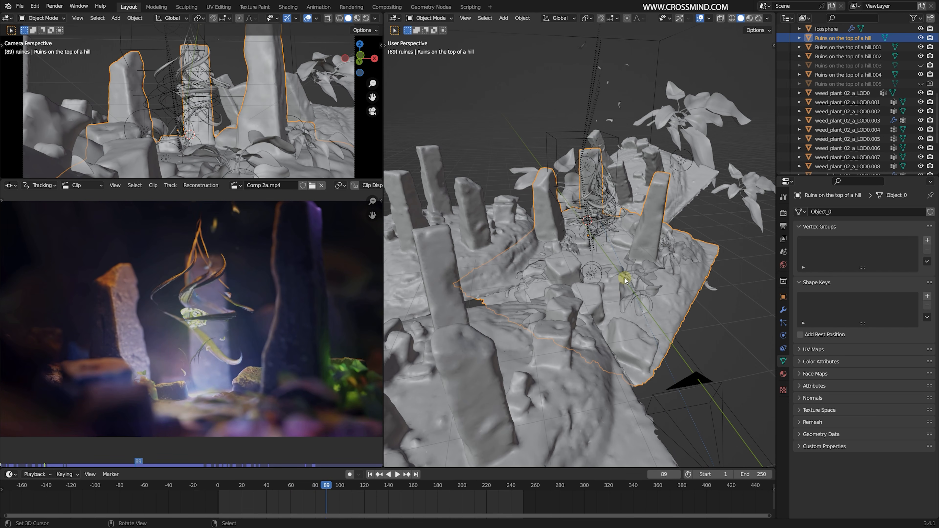
middle_drag(625, 278, 632, 298)
key(space)
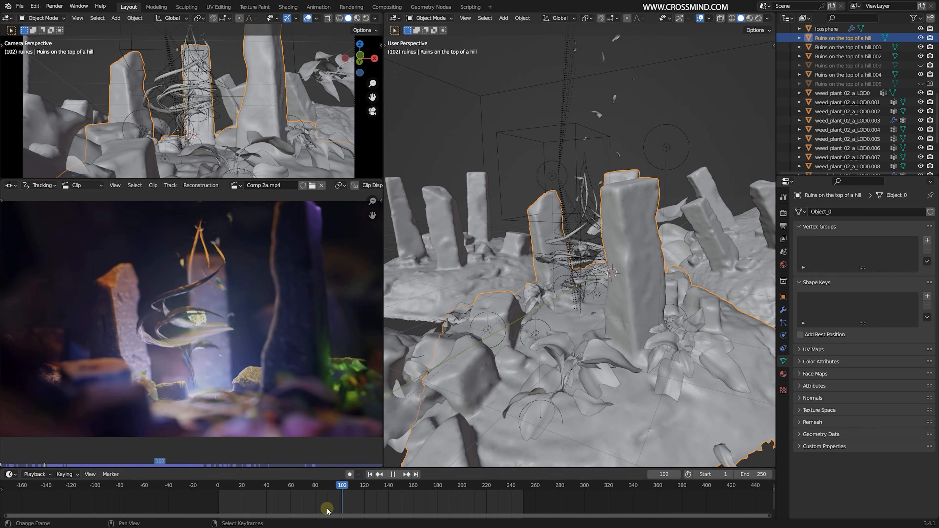
key(Escape)
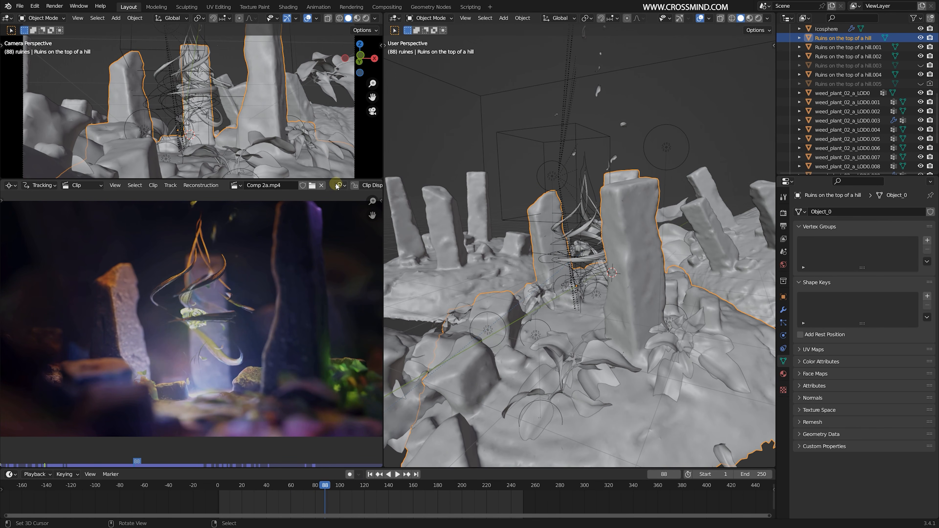
- Enlarge the camera view above the composited clip and show the scene's render settings
drag(337, 186, 341, 293)
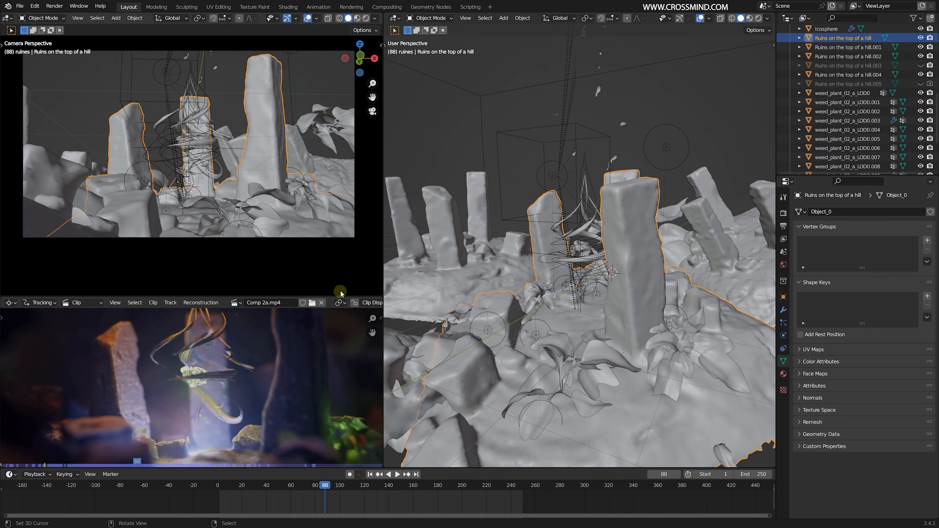
click(784, 213)
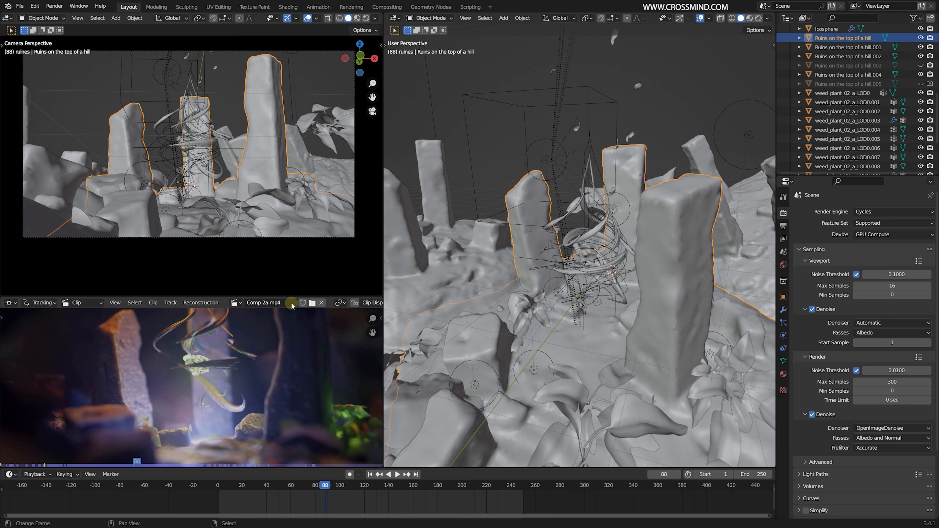
drag(292, 298, 298, 237)
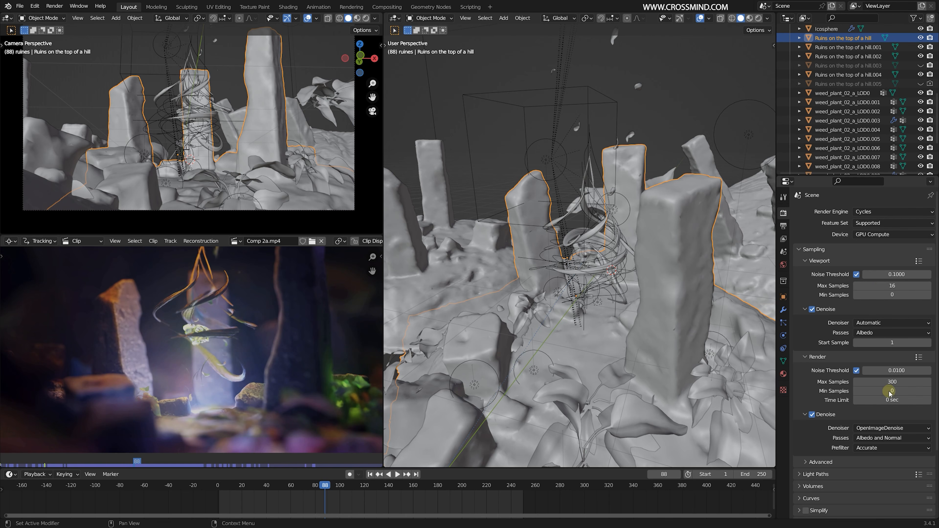
middle_drag(328, 355, 332, 354)
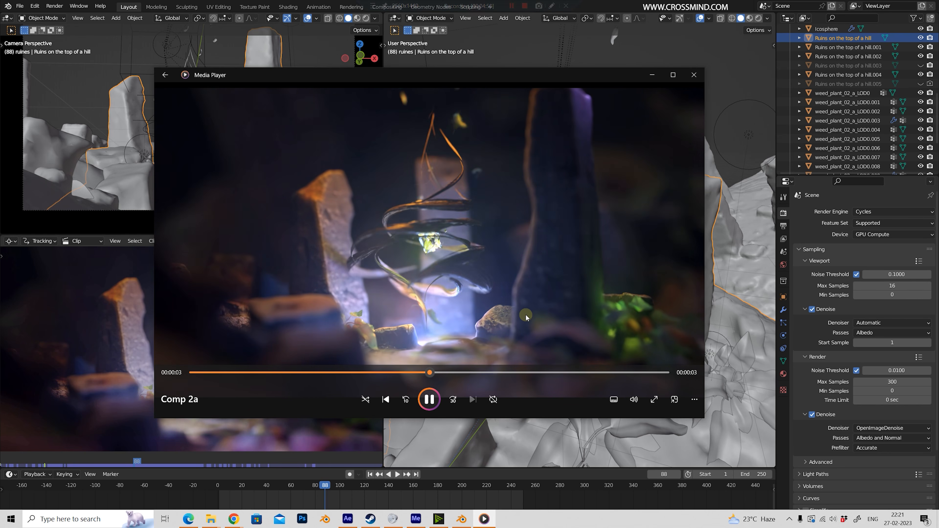
- Switch to Media Player, enlarge its window and review the Comp 2a video, replaying the roots animation from early points
drag(704, 418, 789, 474)
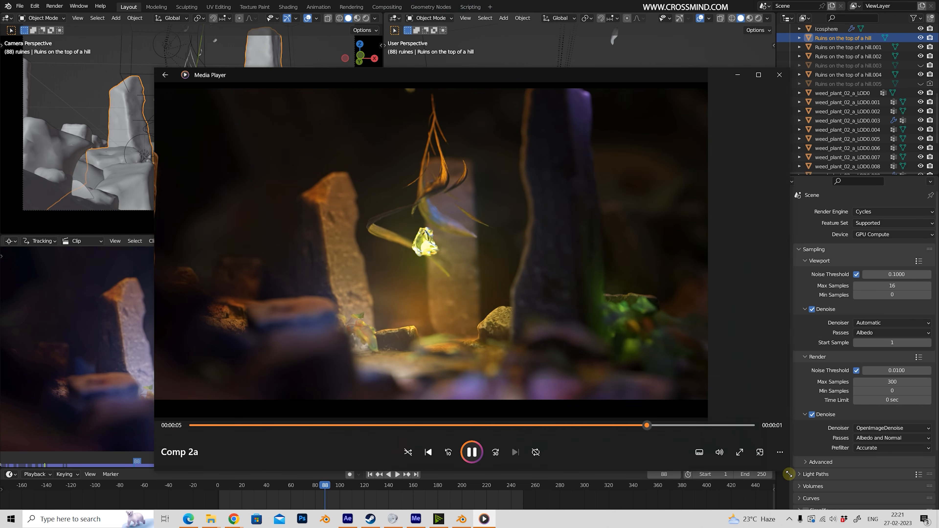
key(space)
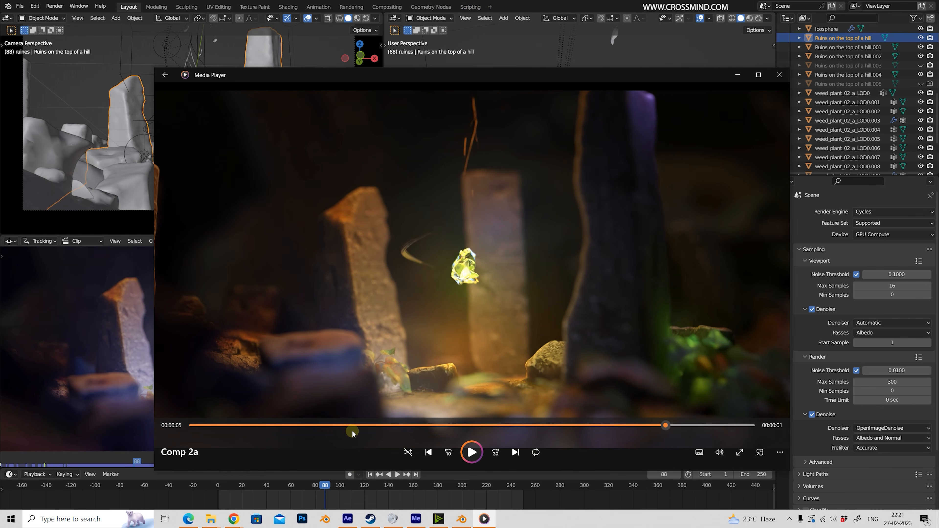
click(291, 426)
key(space)
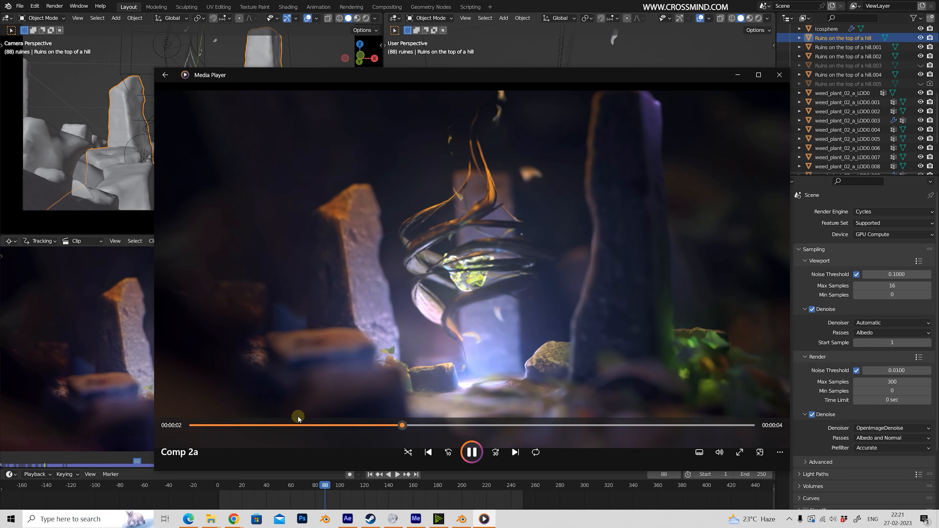
click(288, 426)
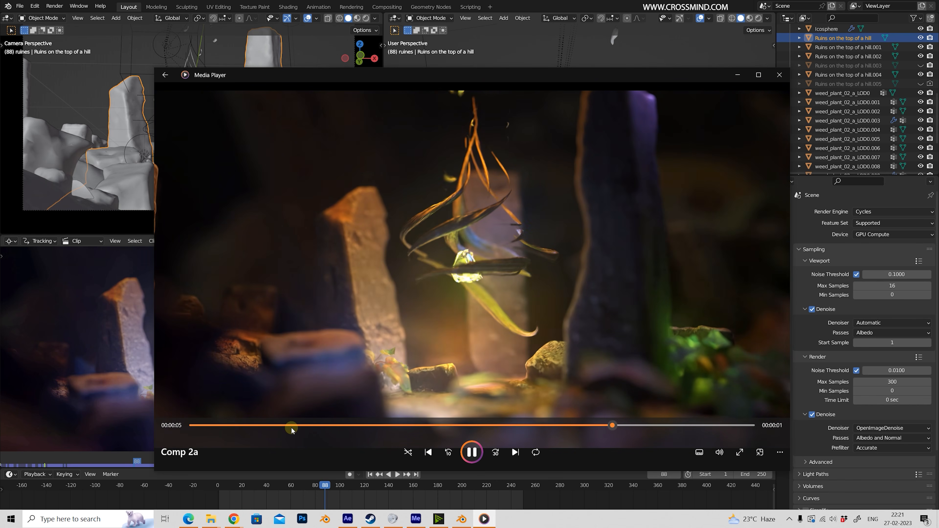
drag(291, 427, 325, 425)
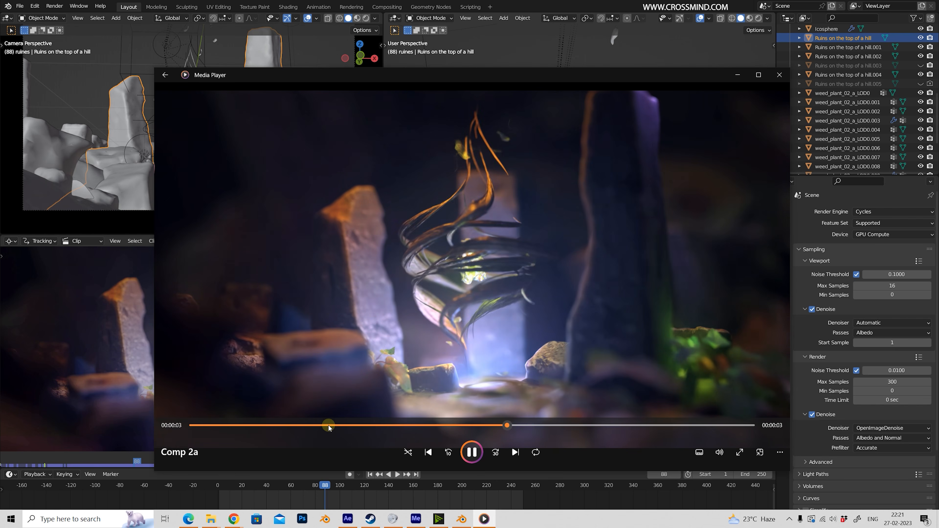
click(258, 425)
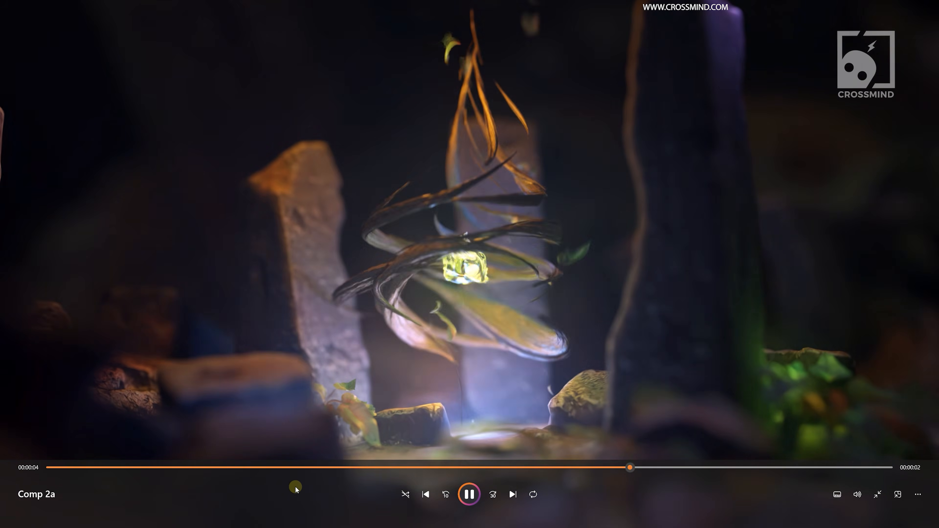
click(147, 468)
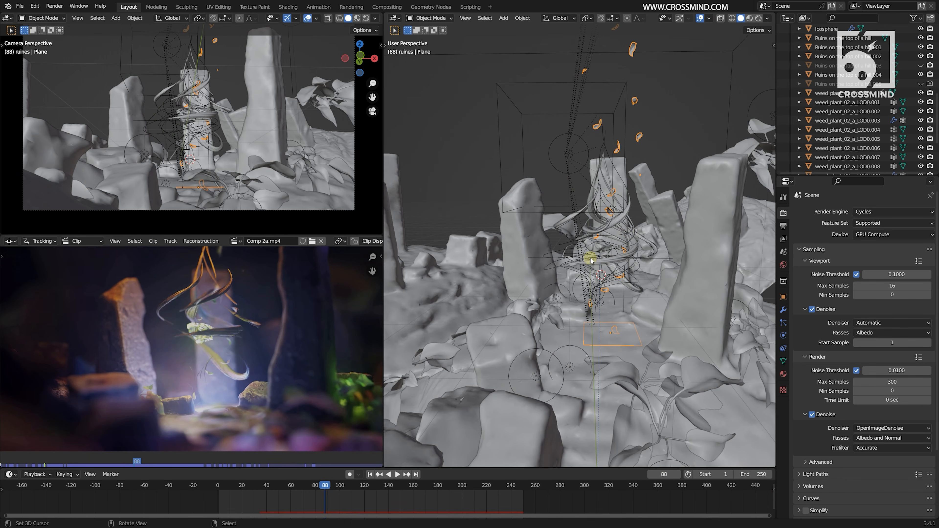
- Set the scene's render engine to Eevee
middle_drag(591, 260, 826, 237)
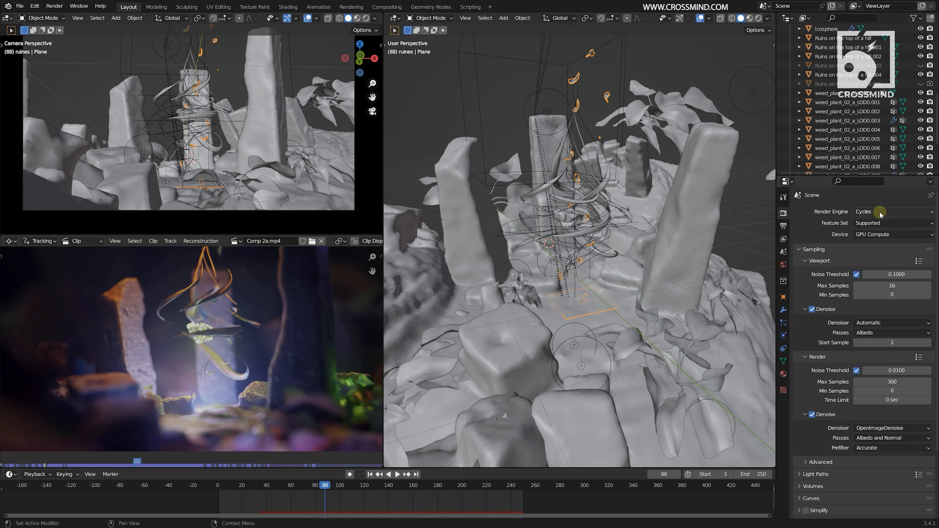
middle_drag(532, 244, 576, 251)
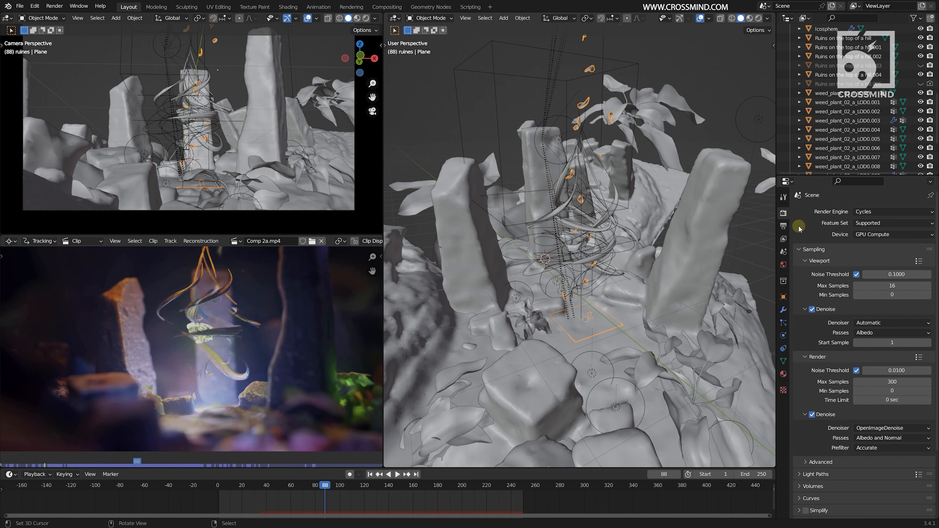
scroll(644, 254, up, 3)
middle_drag(699, 244, 658, 265)
click(876, 212)
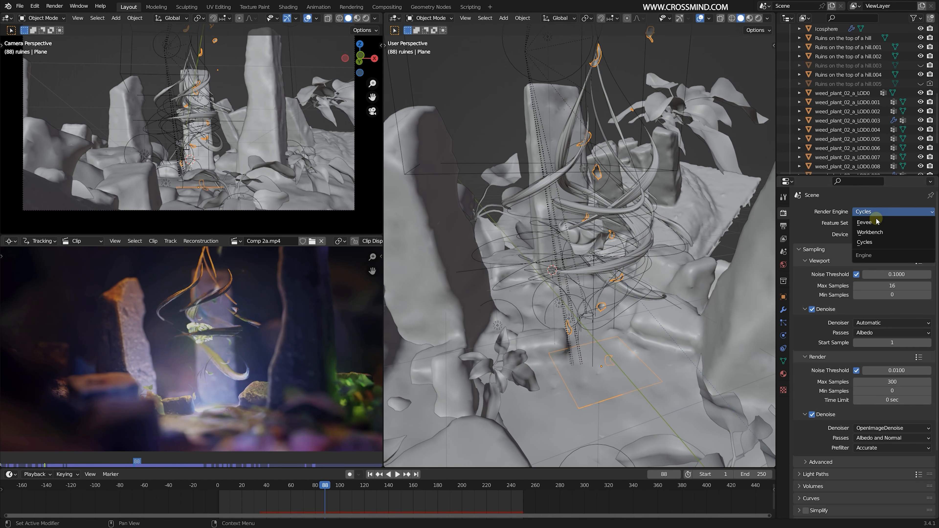
click(872, 243)
middle_drag(602, 246, 612, 251)
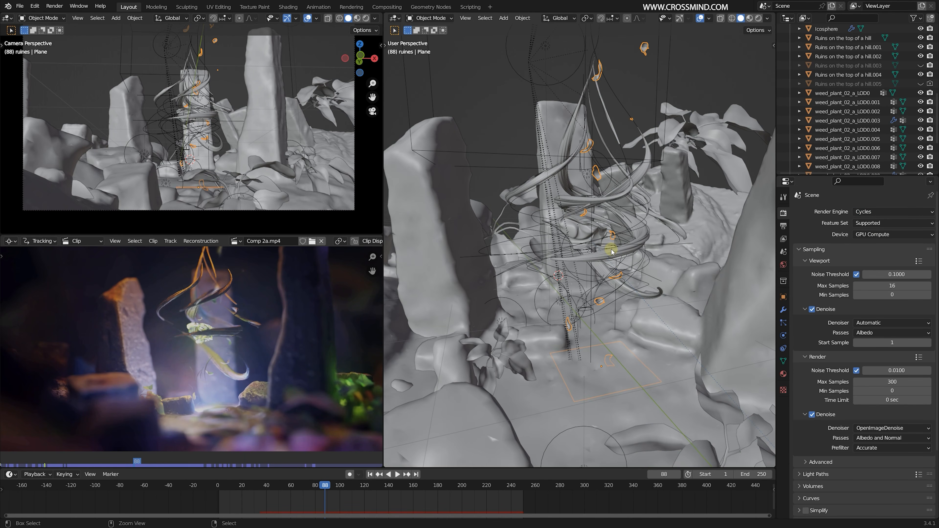
click(884, 213)
click(879, 242)
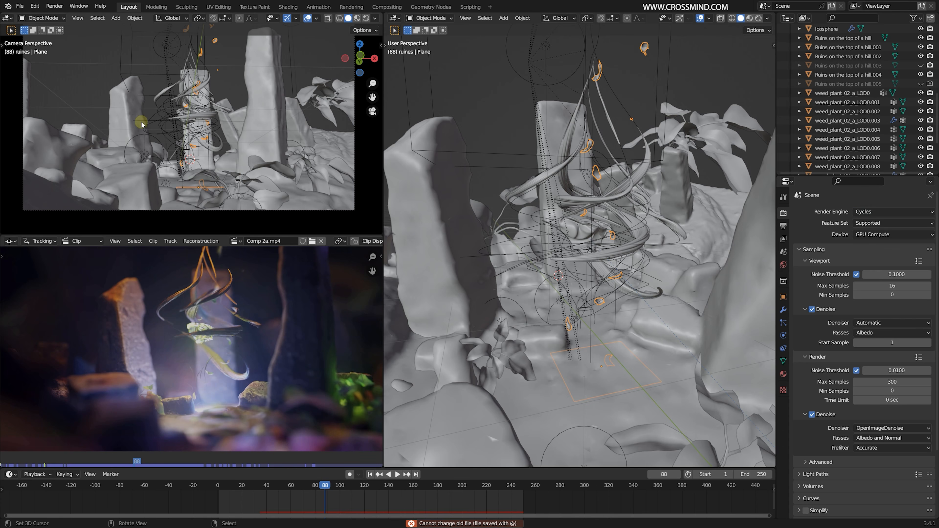
click(870, 212)
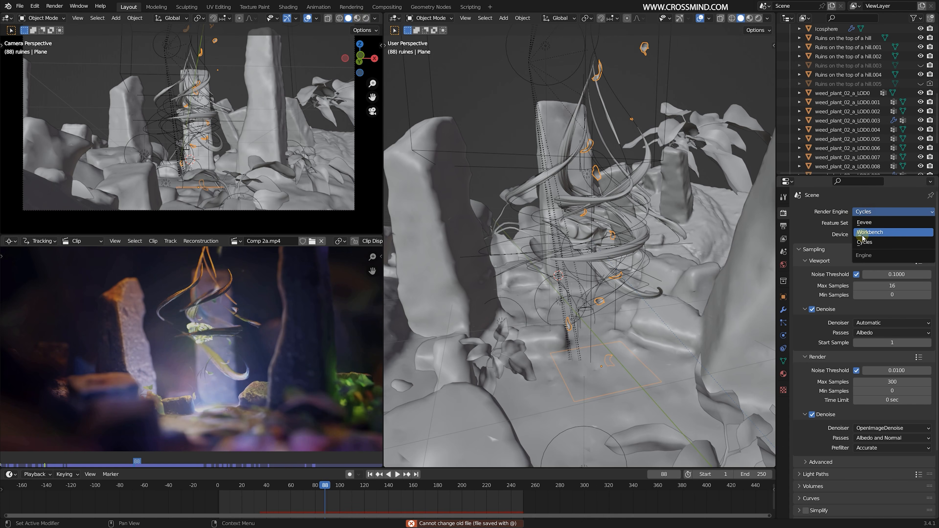
click(865, 222)
- Display the camera view with rendered shading and examine the twisting roots up close
shift+middle_drag(337, 135, 338, 148)
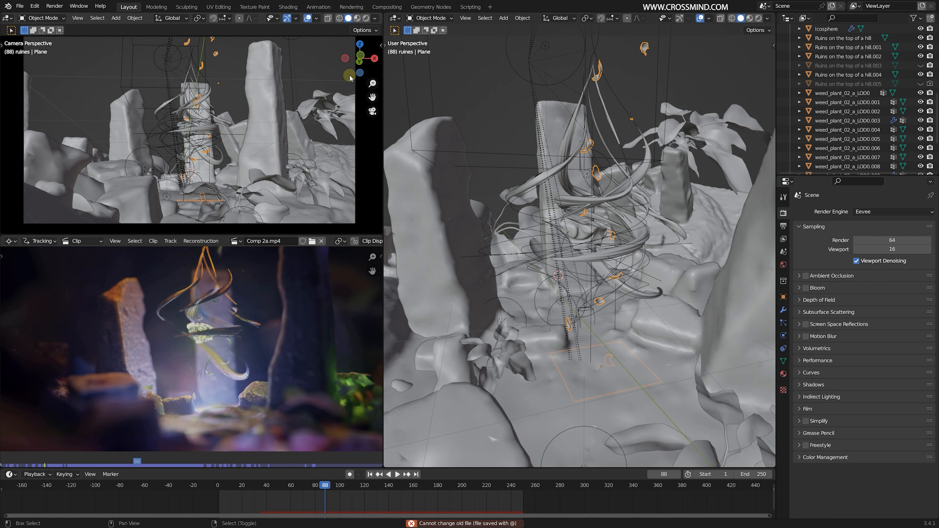
click(366, 18)
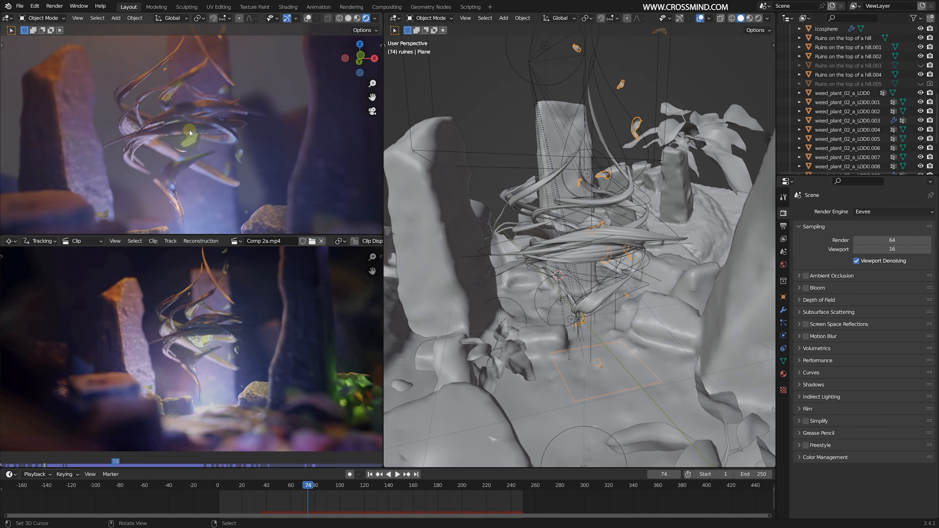
scroll(189, 130, up, 1)
shift+middle_drag(190, 130, 219, 128)
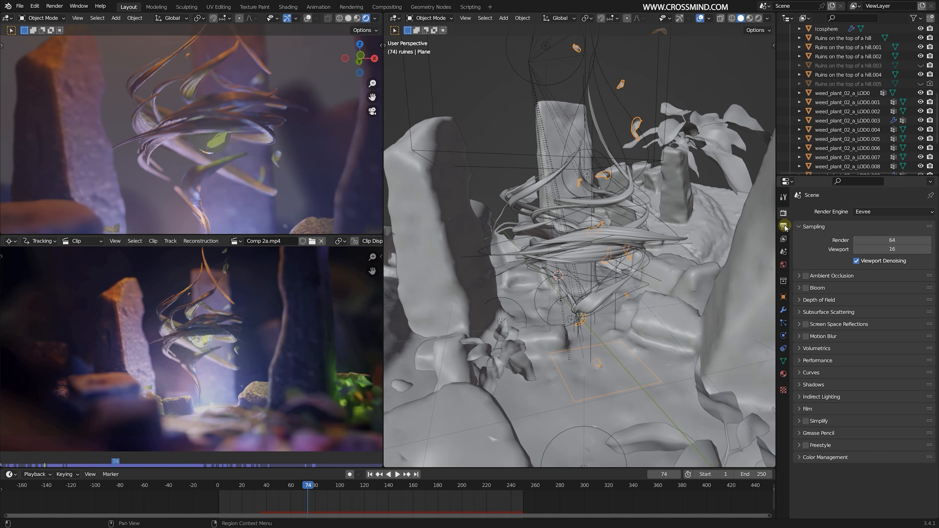
- Display the perspective viewport with rendered shading and examine the lit ruins, roots and plants from several angles
scroll(459, 236, down, 4)
mouse_move(459, 236)
middle_down()
mouse_move(593, 254)
mouse_move(623, 283)
middle_up()
scroll(612, 269, up, 3)
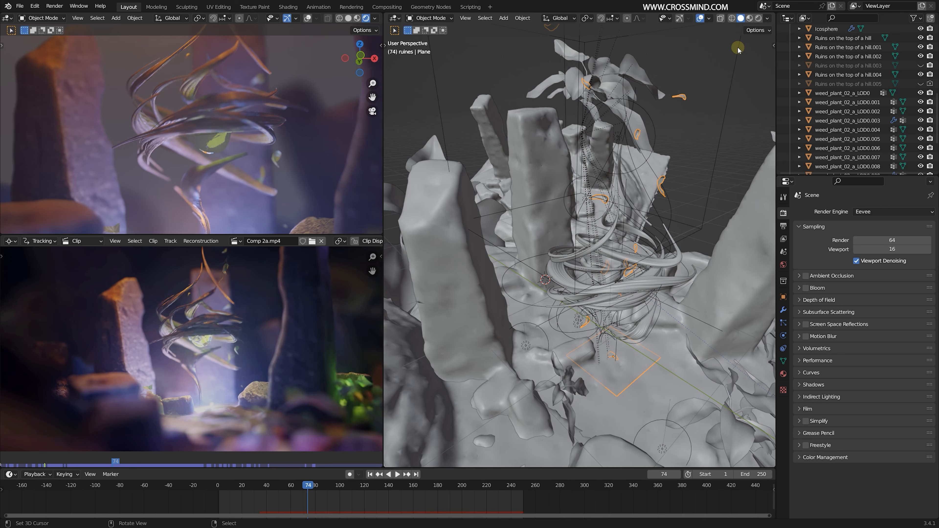
click(759, 18)
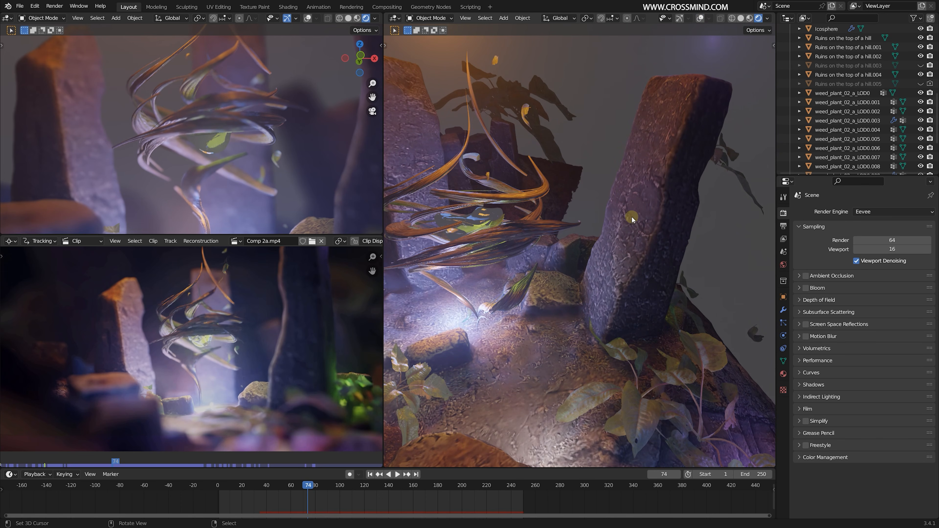
shift+middle_drag(509, 268, 601, 266)
middle_drag(678, 288, 837, 207)
scroll(641, 305, down, 2)
scroll(291, 144, down, 2)
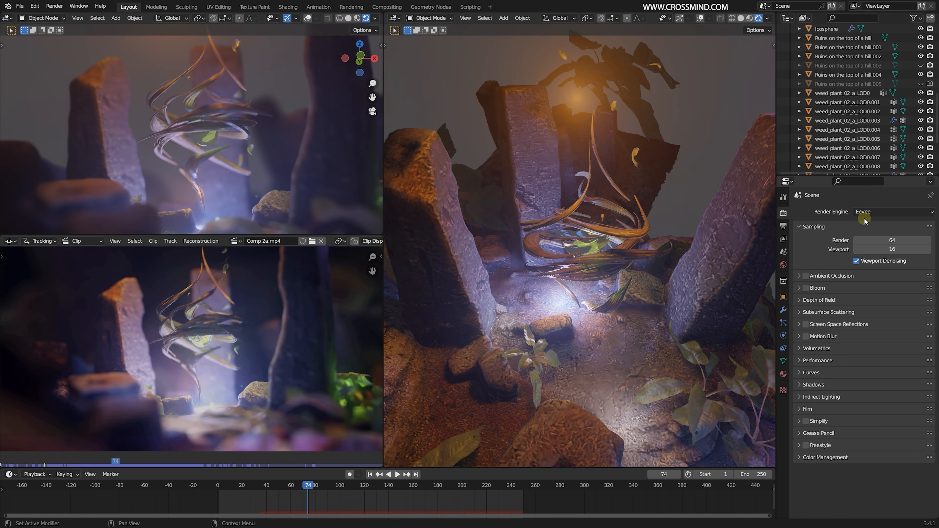
middle_drag(631, 269, 818, 263)
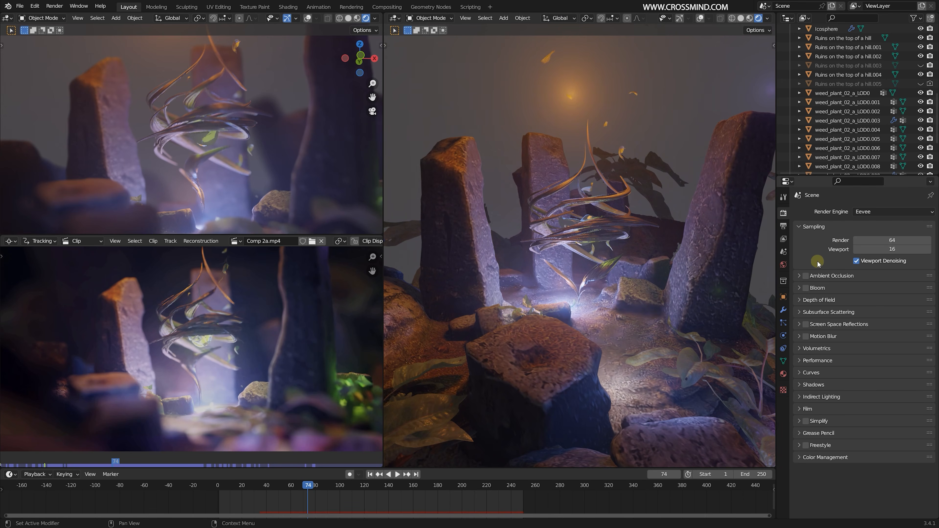
middle_drag(646, 268, 837, 278)
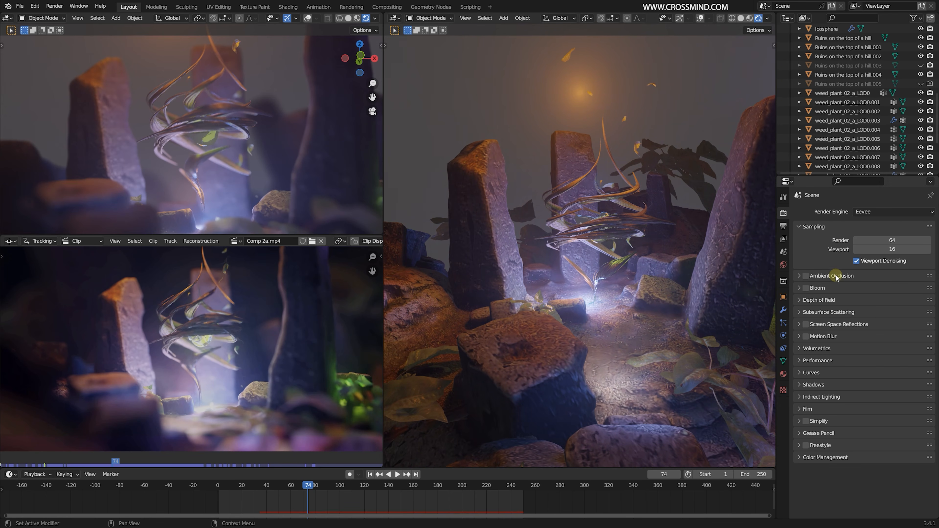
middle_drag(674, 275, 815, 283)
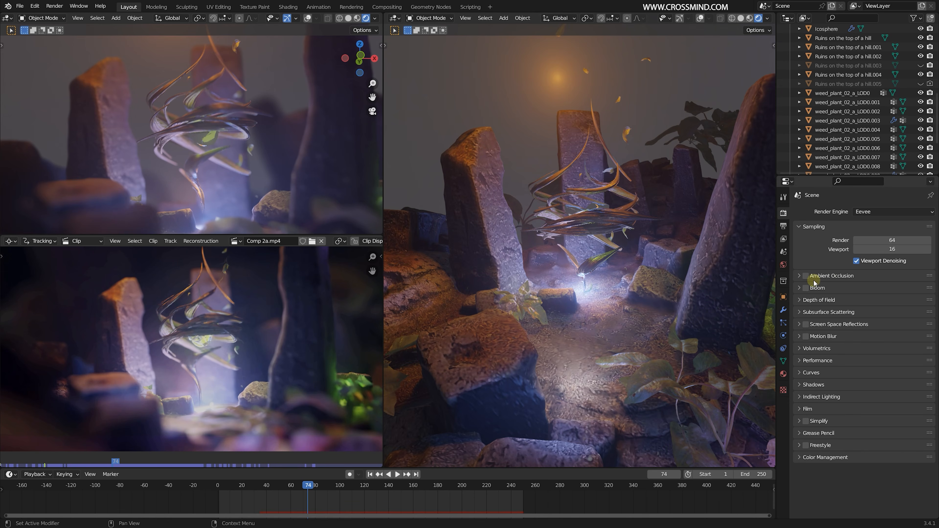
- Darken the world background color to nearly black
click(784, 265)
click(872, 272)
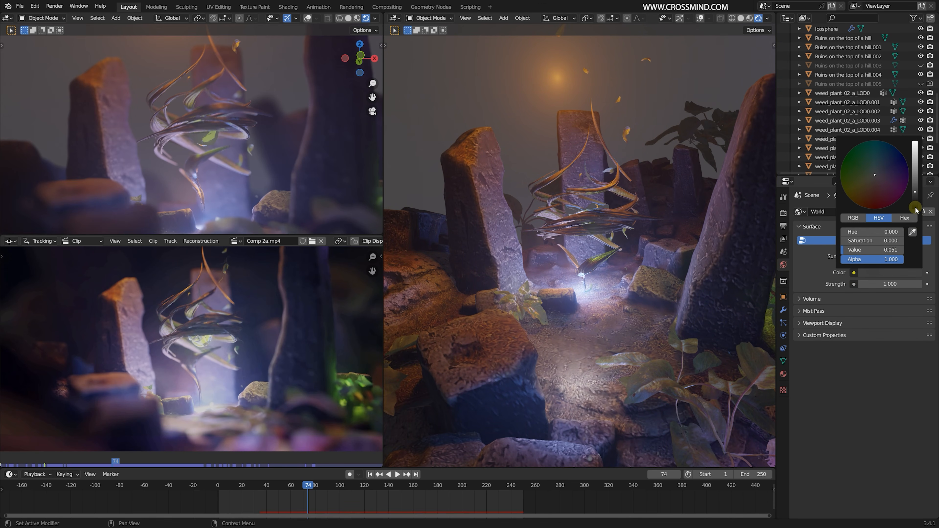
drag(915, 192, 916, 208)
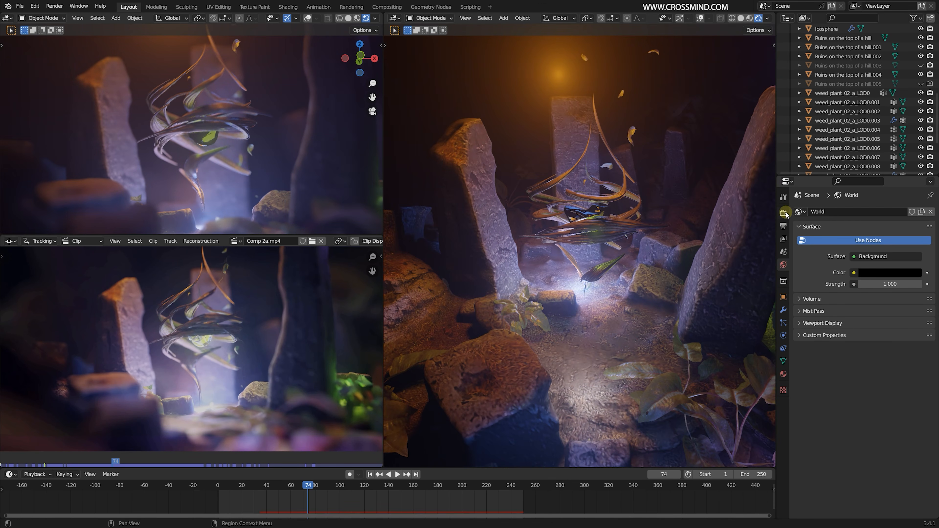
- Enable Ambient Occlusion in the Eevee render settings with a factor of 5 and a distance of 5 m
click(784, 213)
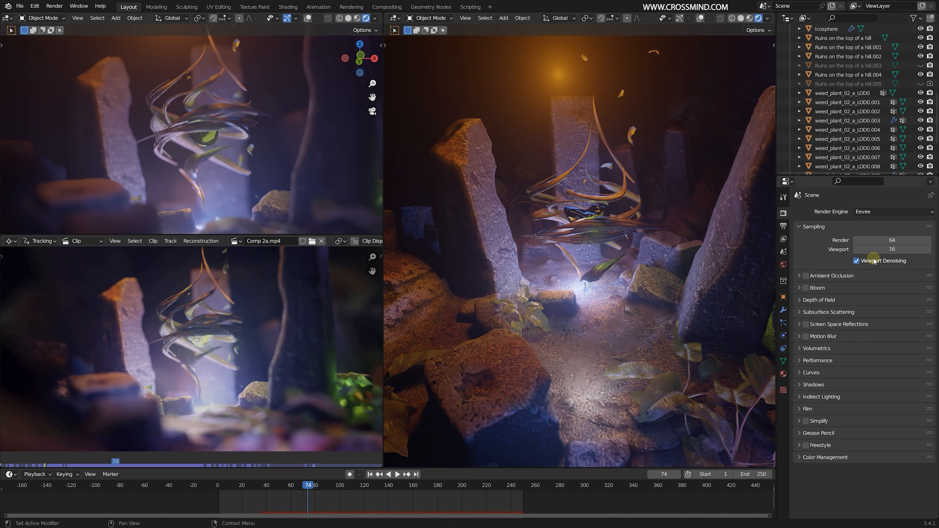
middle_drag(650, 274, 661, 284)
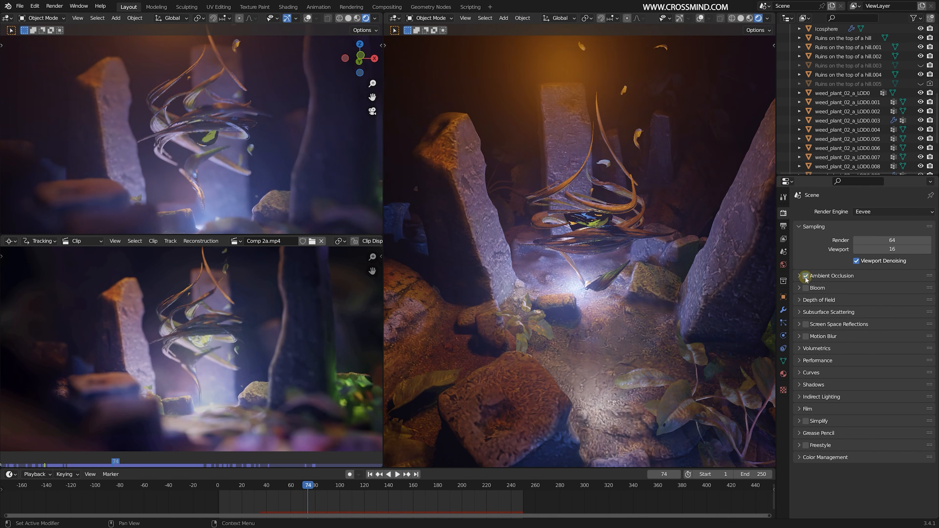
click(806, 276)
click(800, 276)
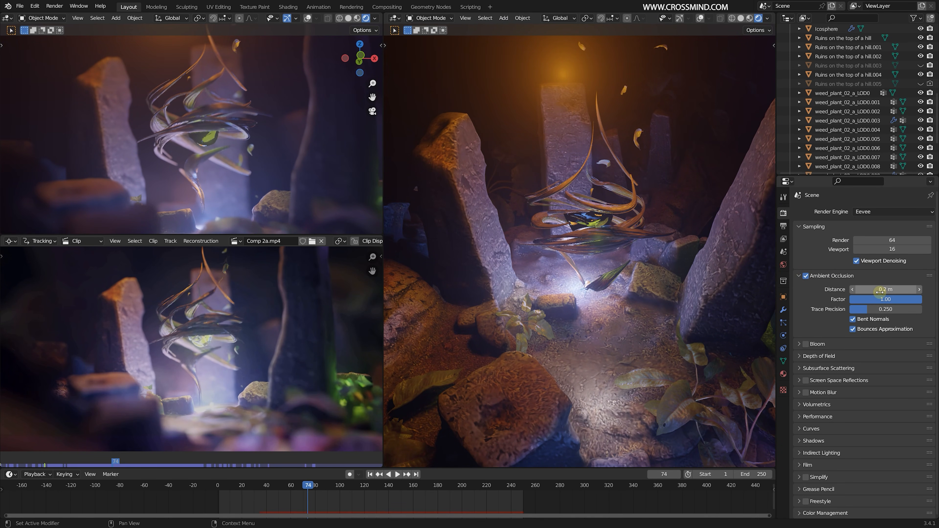
drag(880, 291, 886, 299)
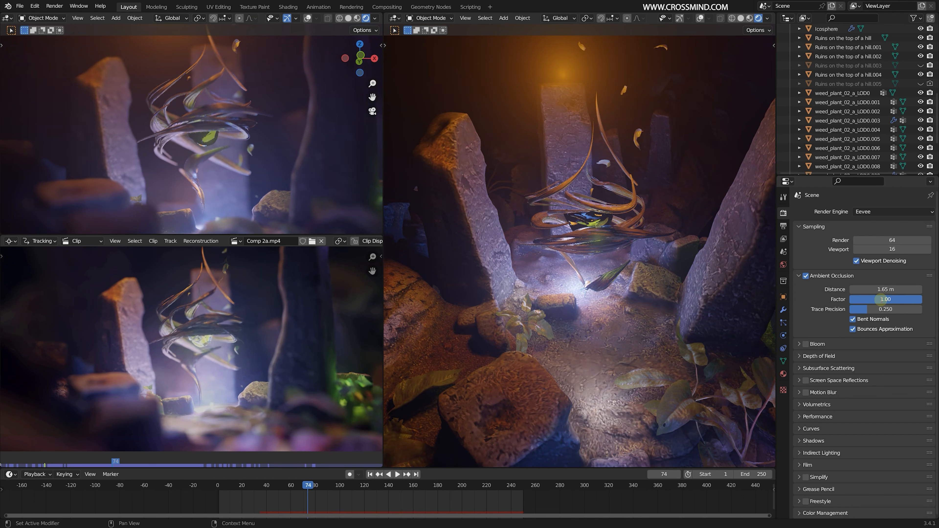
key(Return)
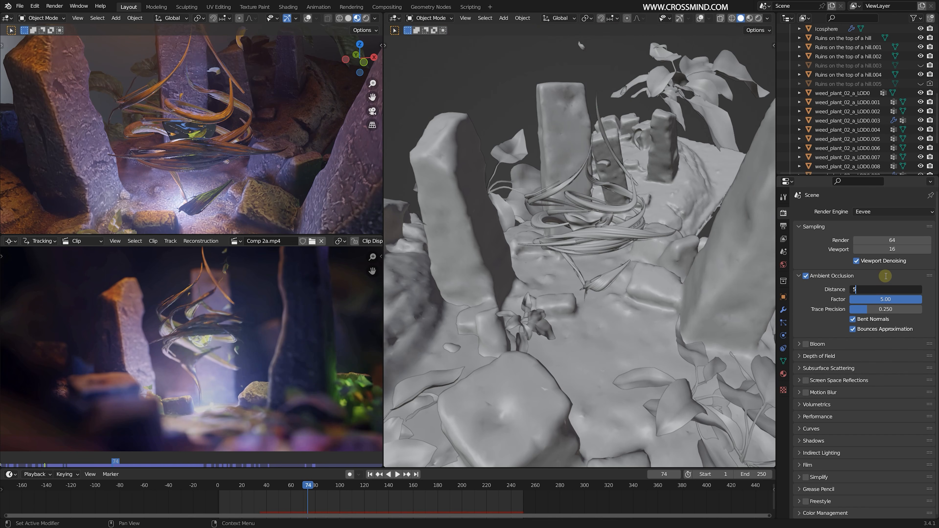
key(Return)
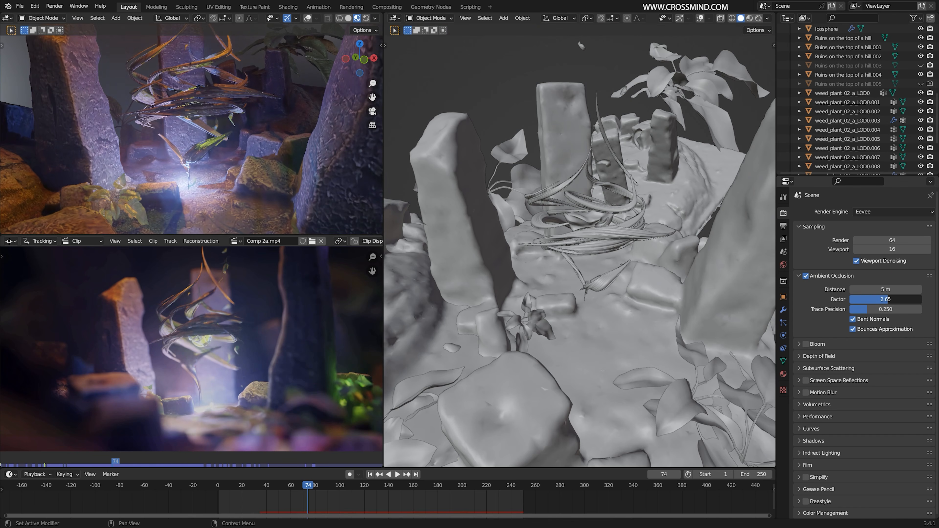
- Adjust the Ambient Occlusion to a distance of 3 m and a factor of 2.00, judging the effect in the camera view
mouse_move(891, 300)
mouse_down()
mouse_move(851, 300)
mouse_move(873, 299)
mouse_up()
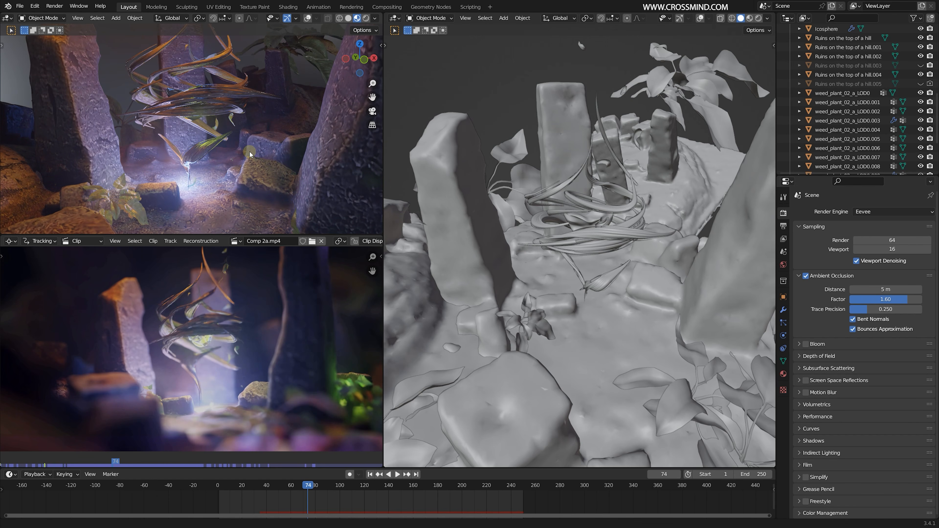
scroll(253, 163, up, 3)
middle_drag(253, 163, 288, 145)
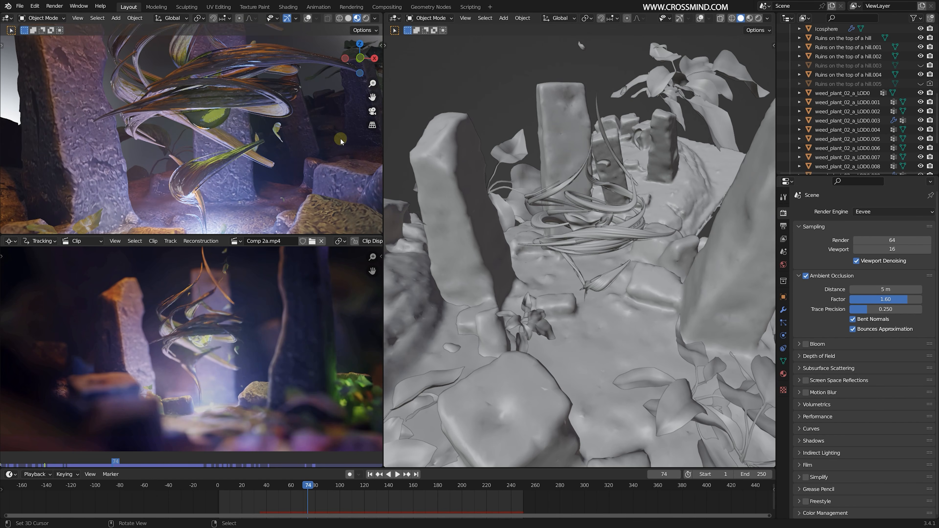
mouse_move(901, 299)
mouse_down()
mouse_move(857, 299)
mouse_move(892, 300)
mouse_up()
drag(895, 291, 895, 292)
click(896, 291)
text(5)
key(Return)
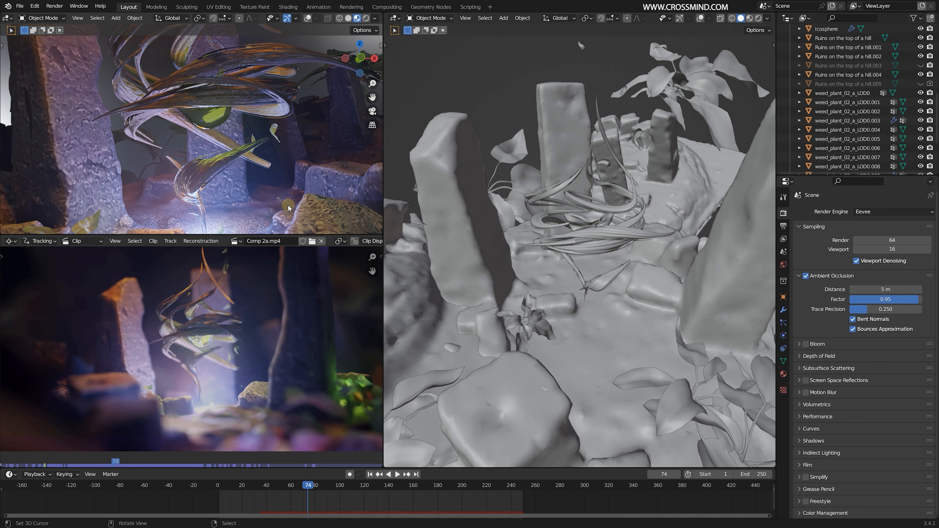
key(KP_0)
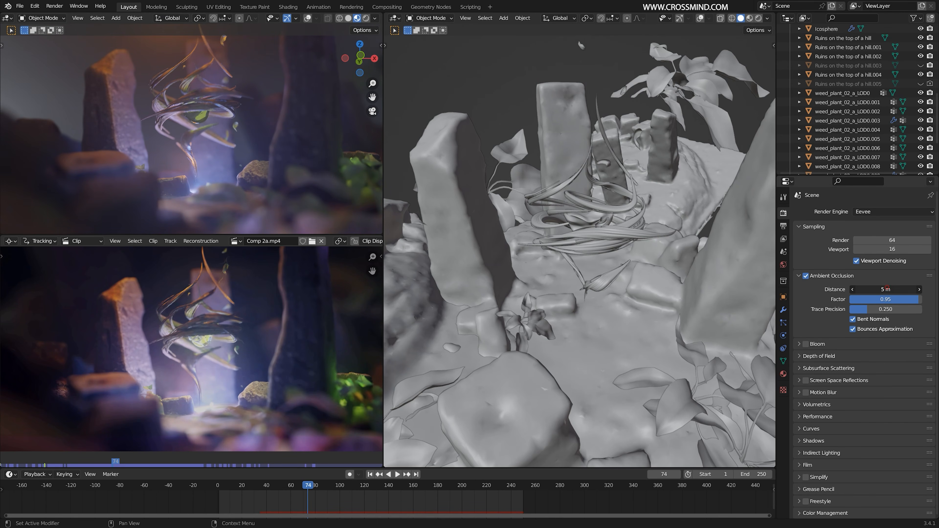
drag(887, 299, 914, 299)
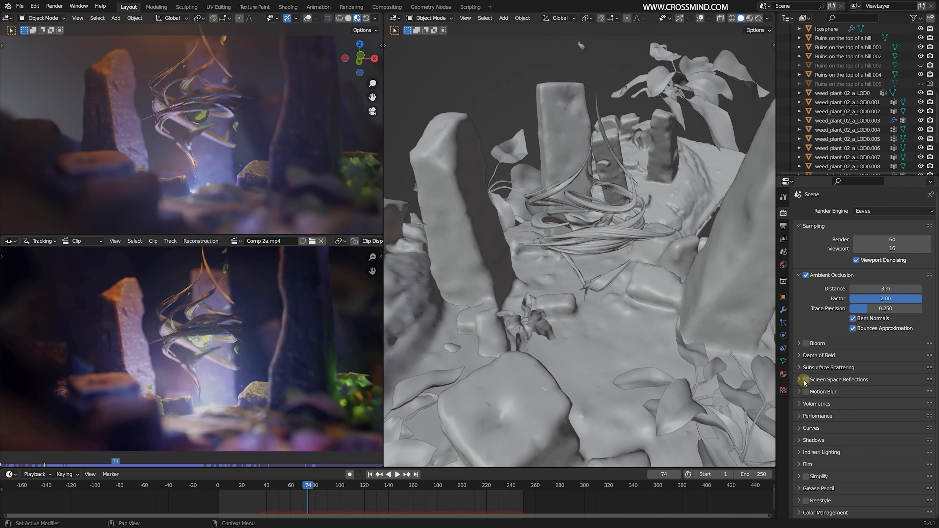
click(806, 381)
- Set the volumetrics tile size to 2 px and enable Volumetric Shadows with 64 samples
click(898, 407)
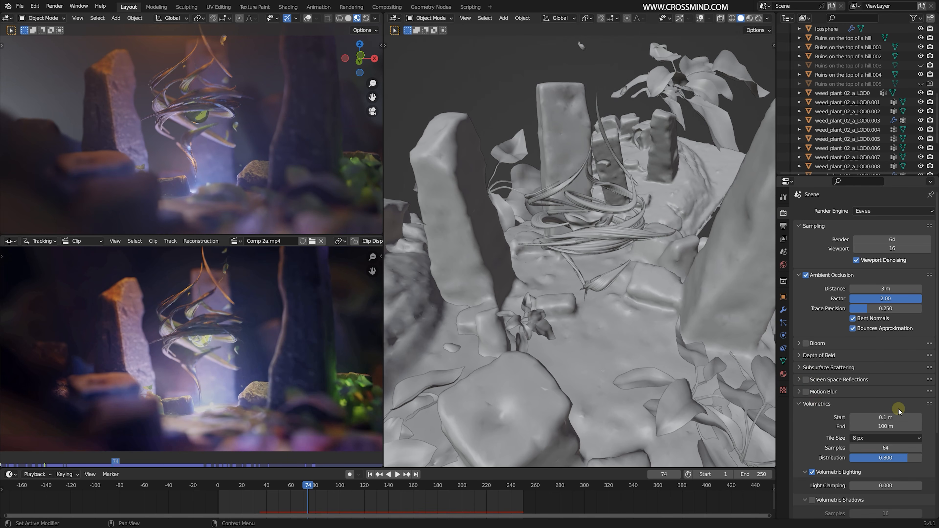
click(895, 438)
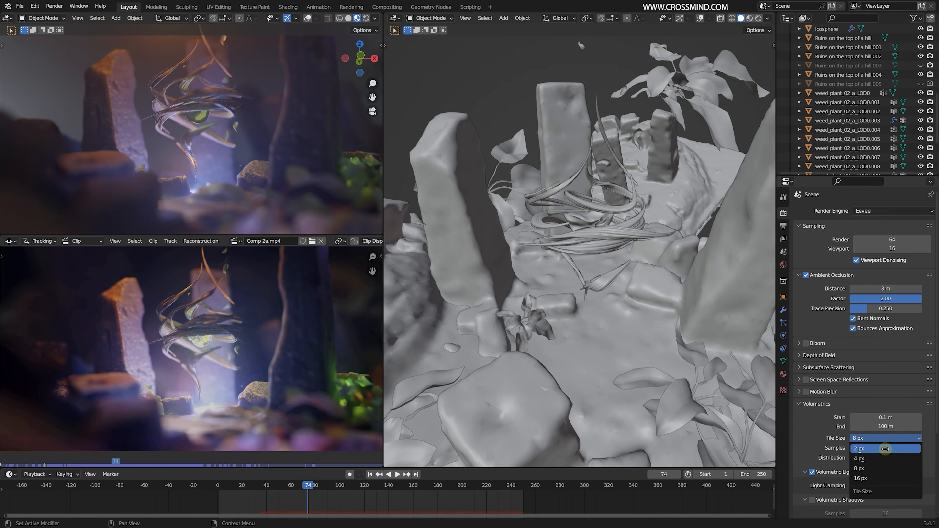
click(886, 449)
middle_drag(619, 217, 614, 189)
scroll(868, 401, down, 4)
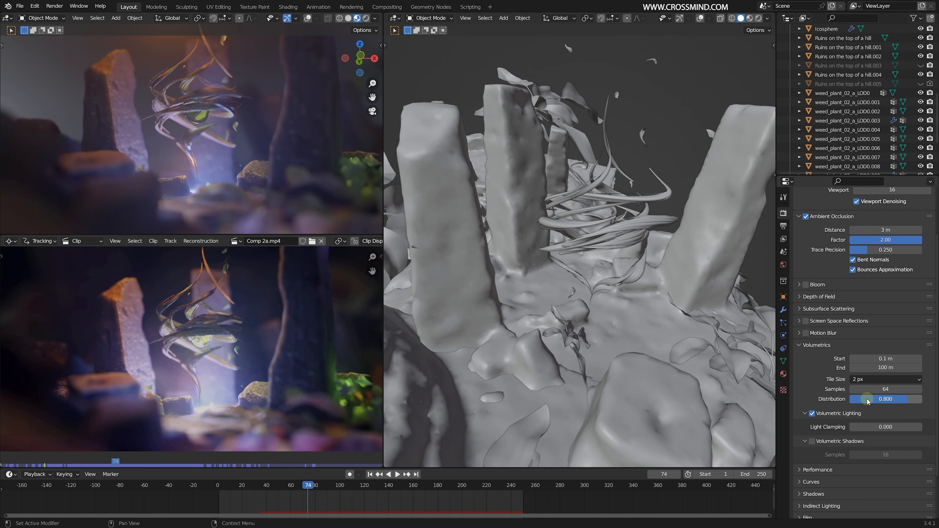
scroll(877, 426, down, 2)
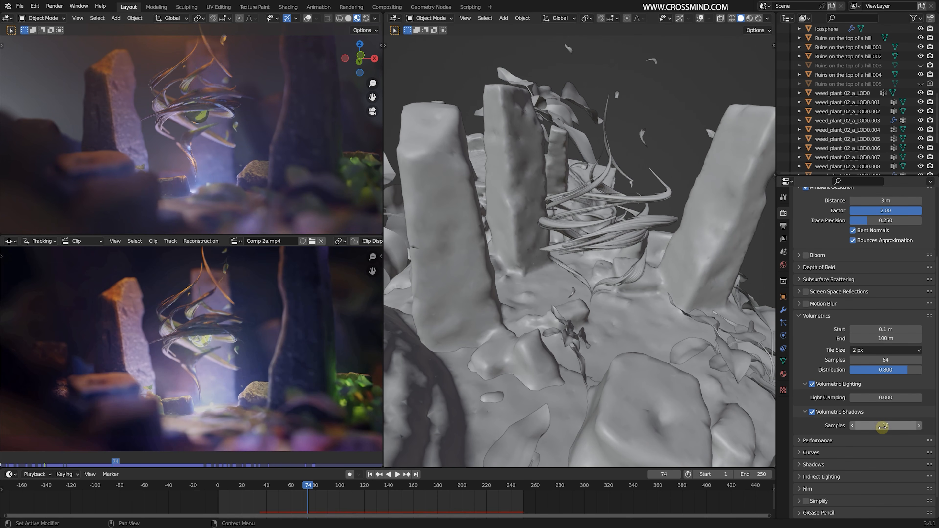
key(Return)
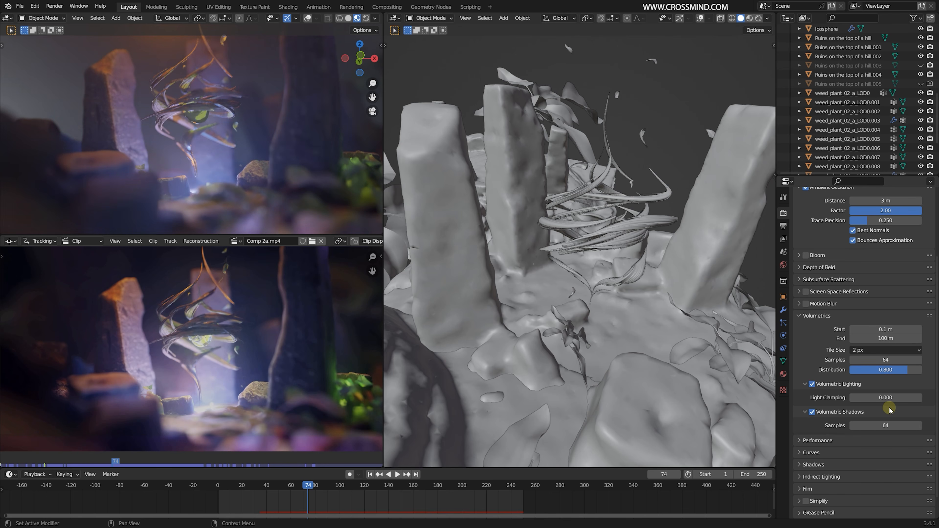
- Set the shadow Cube Size to 1024 px and enable High Bit Depth for the shadows
scroll(850, 411, down, 2)
click(820, 446)
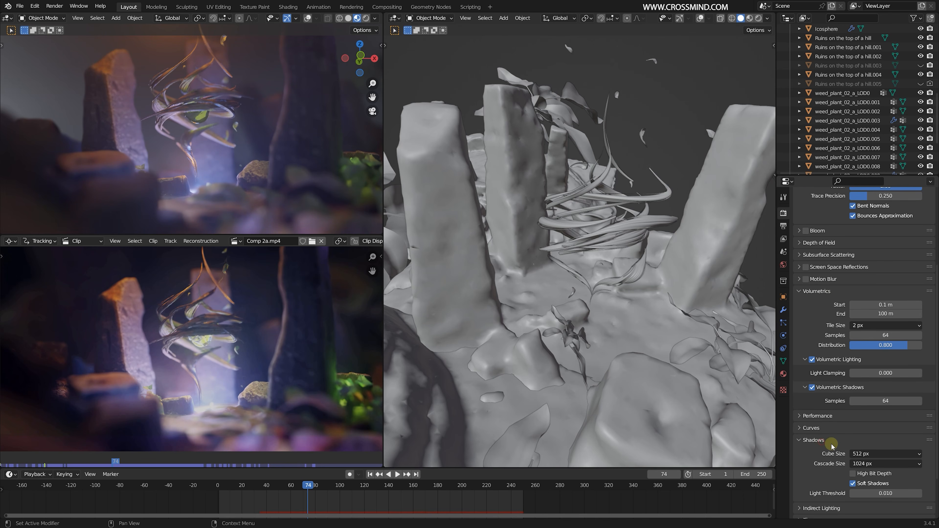
scroll(821, 449, down, 2)
click(875, 410)
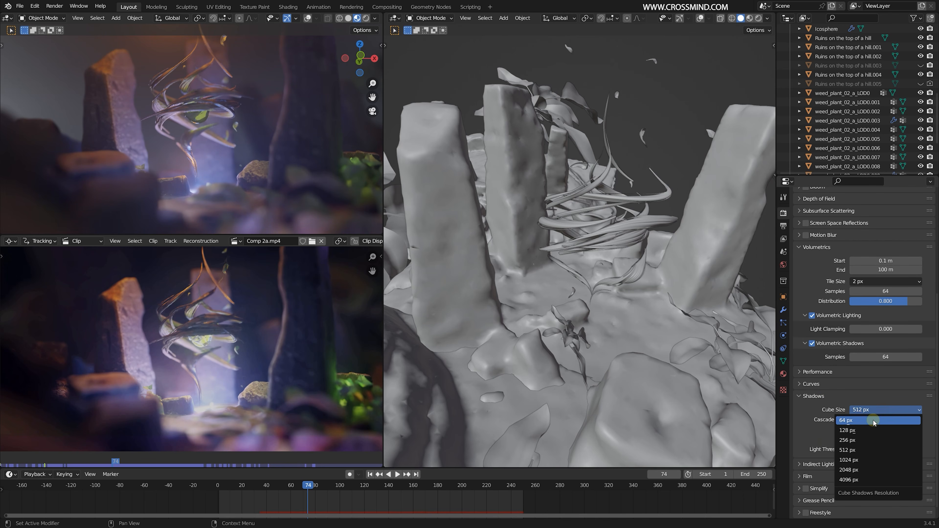
click(863, 460)
- Select Camera.001, display the large viewport through the camera and show its Track To constraint
middle_drag(667, 351, 426, 260)
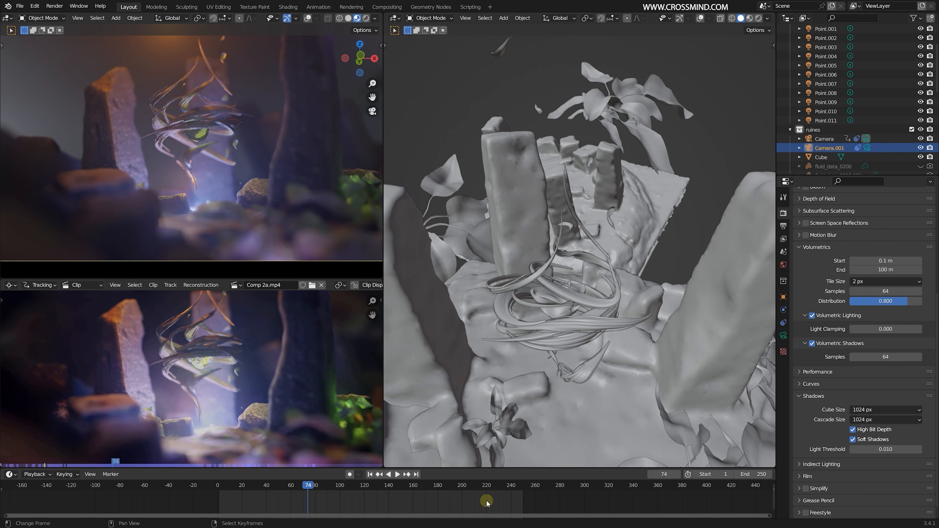
middle_drag(634, 260, 637, 232)
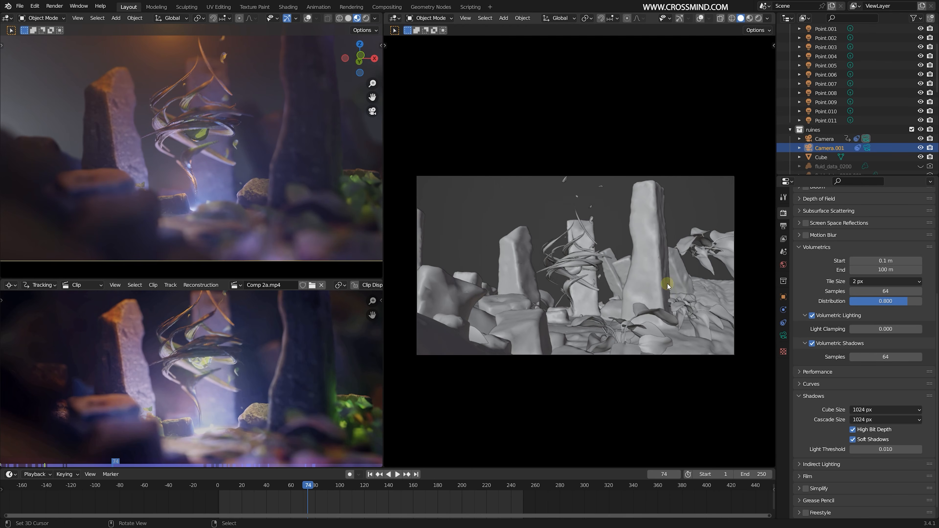
scroll(668, 286, up, 6)
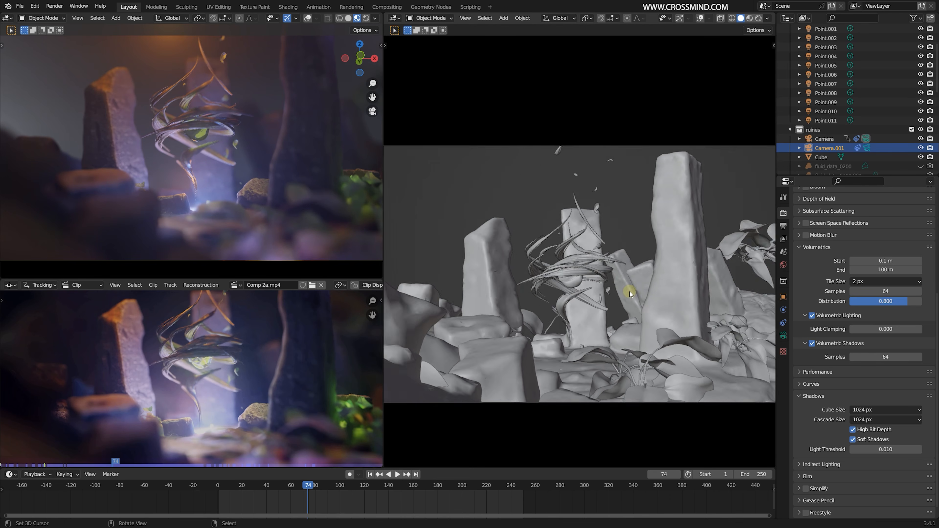
click(784, 335)
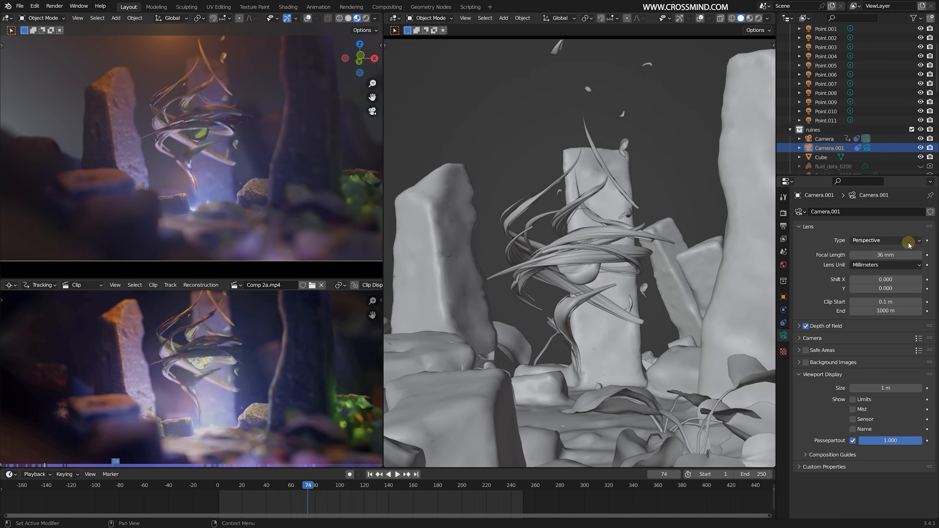
click(783, 322)
click(899, 227)
- Switch the large viewport to Material Preview shading and raise its World Opacity to 1.000
click(750, 18)
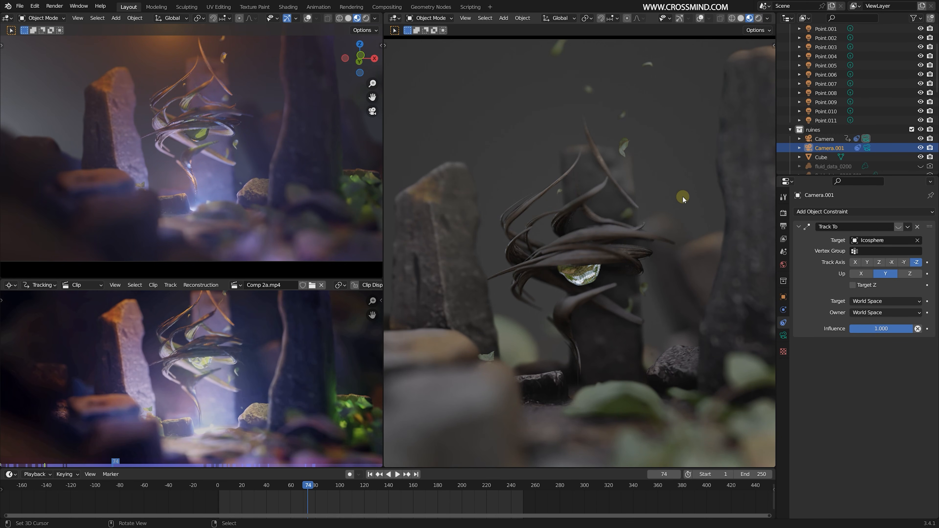
shift+middle_drag(680, 197, 682, 169)
scroll(681, 169, up, 3)
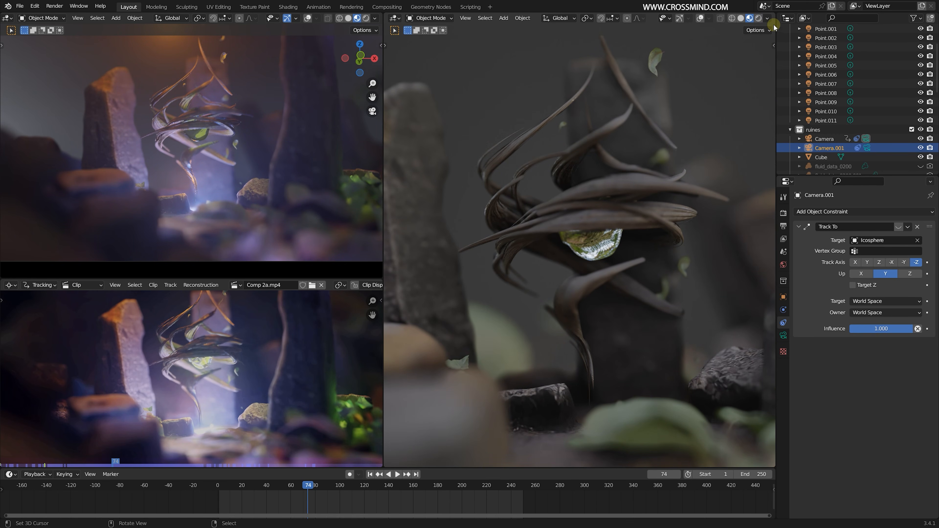
click(768, 18)
drag(750, 135, 794, 136)
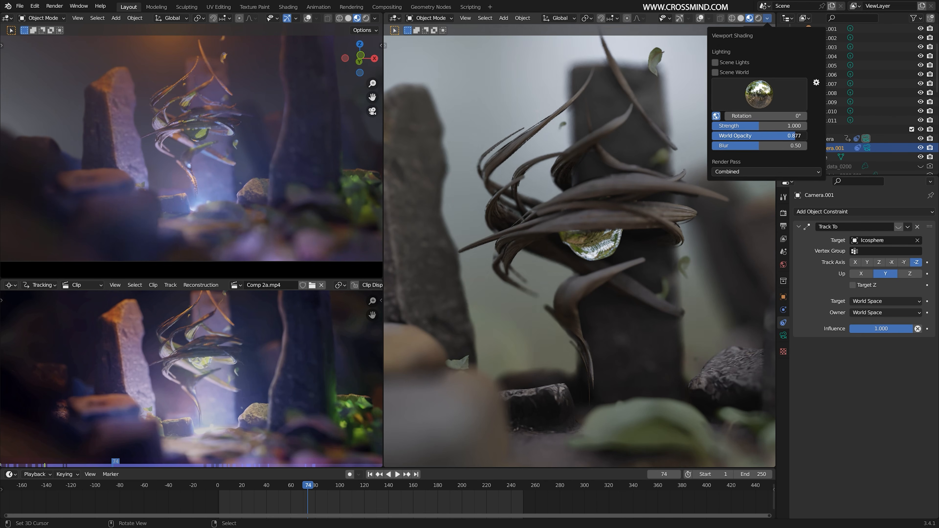
scroll(667, 231, up, 2)
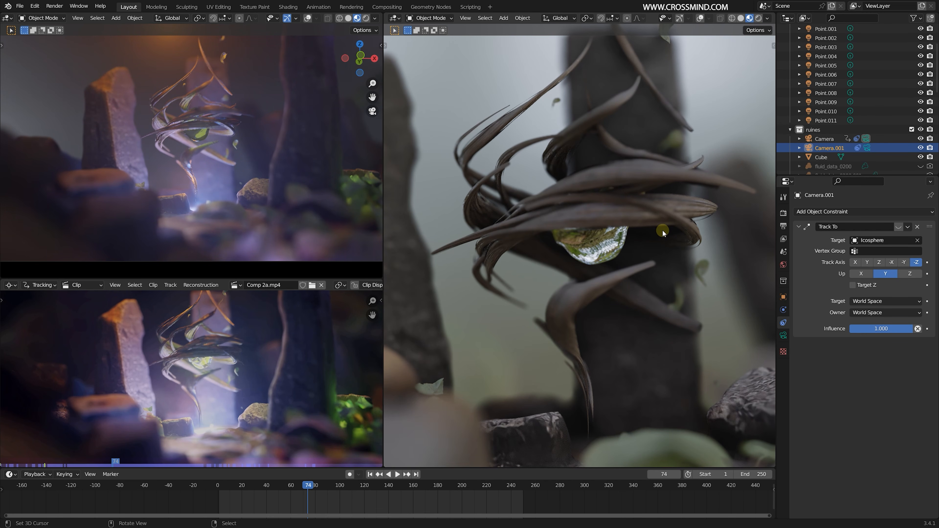
- Select the Icosphere and examine it up close before returning to the camera view
click(607, 242)
key(KP_Decimal)
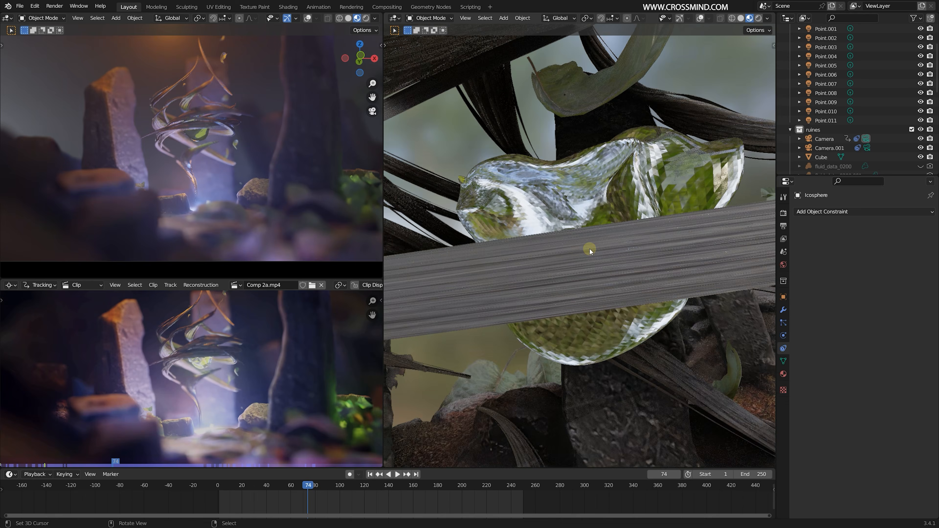
scroll(588, 262, down, 7)
key(KP_0)
- Orbit the camera around the Icosphere and reframe the twisting roots between the ruins
scroll(587, 261, down, 1)
shift+middle_drag(625, 262, 601, 251)
scroll(606, 244, down, 2)
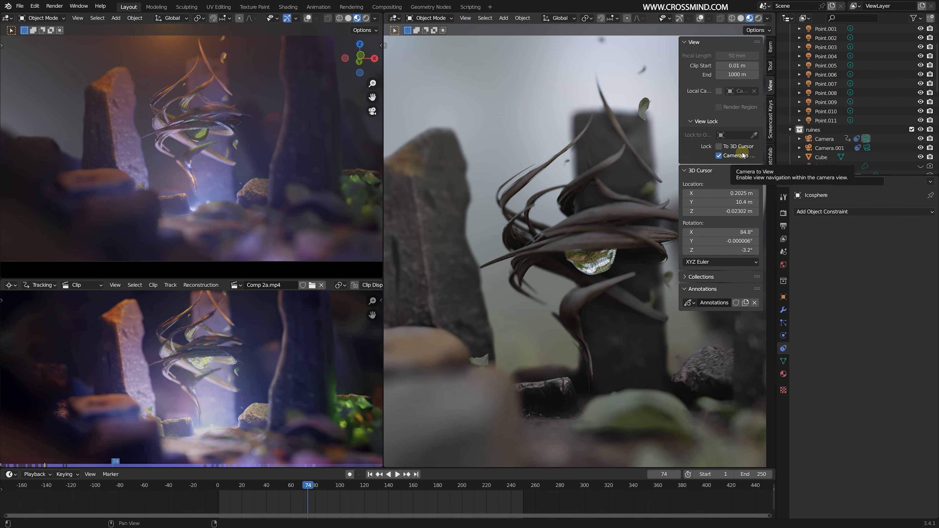
key(n)
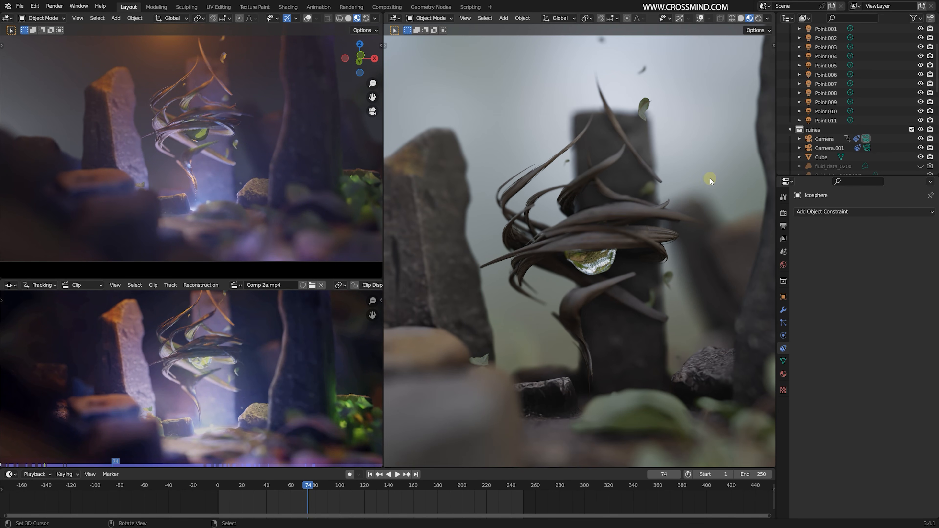
mouse_move(612, 254)
middle_down()
mouse_move(613, 267)
mouse_move(625, 253)
middle_up()
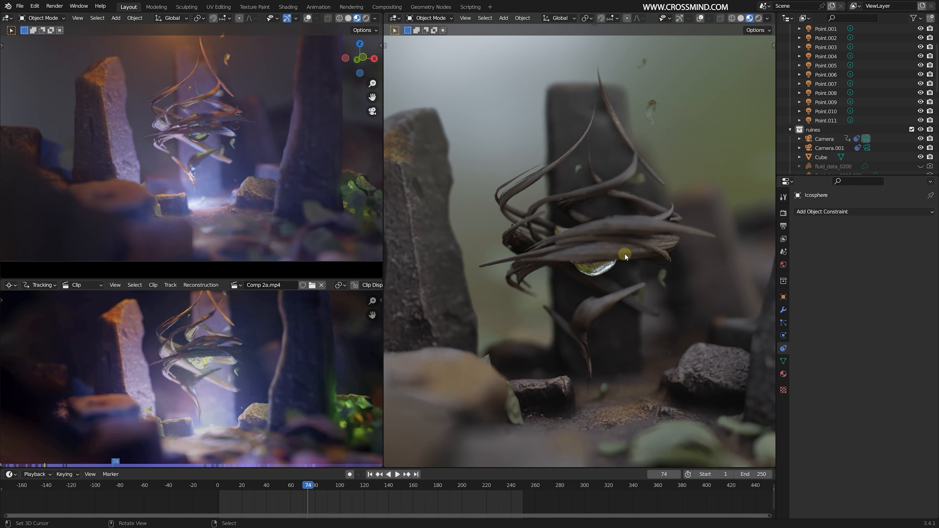
click(768, 18)
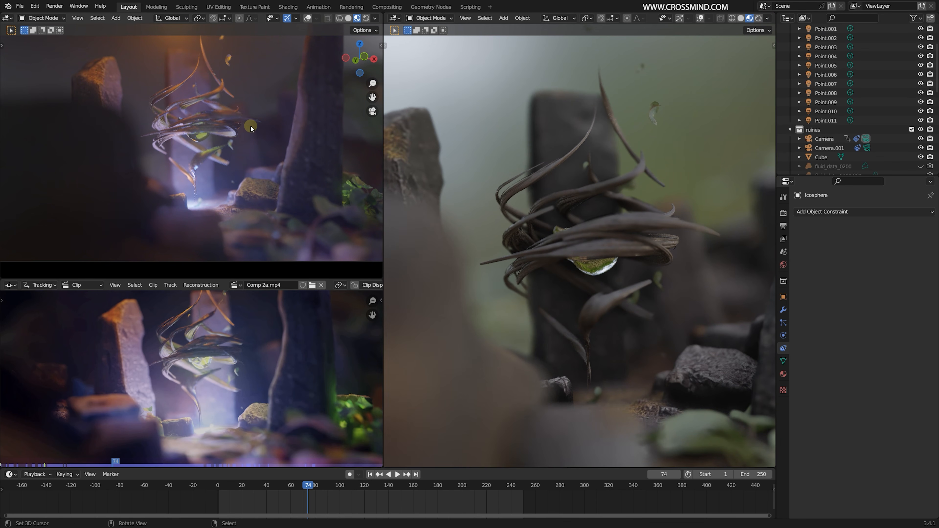
middle_drag(644, 164, 638, 164)
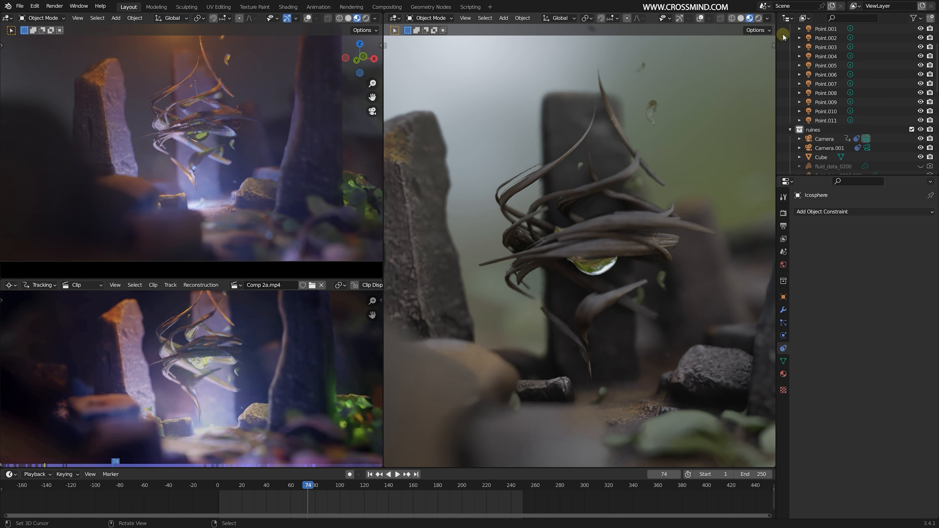
- Try the preview with Scene Lights and the blue-sky HDRI, and restore the forest HDRI with Scene Lights off
click(767, 19)
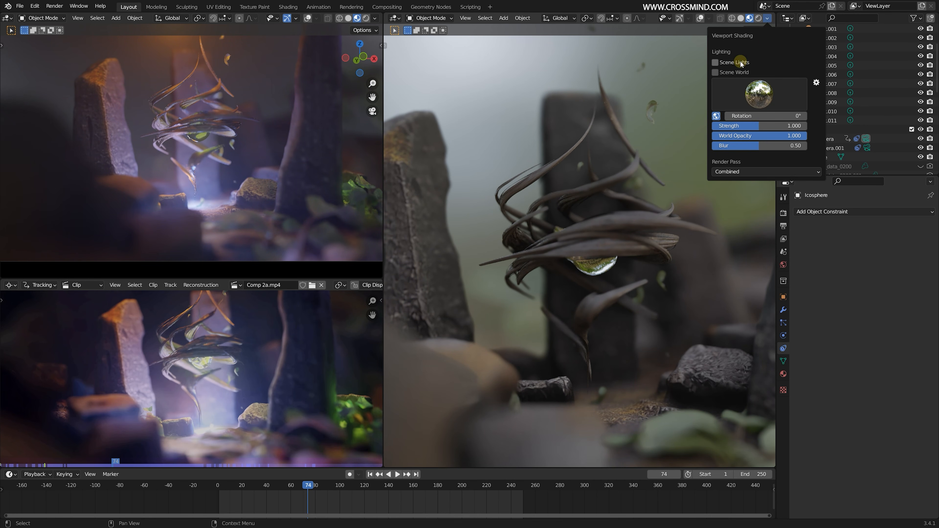
click(715, 62)
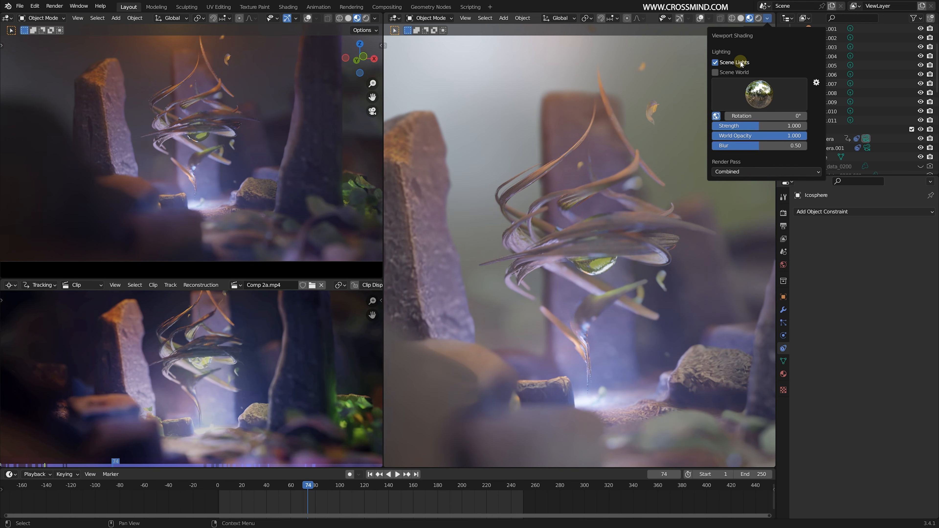
click(759, 95)
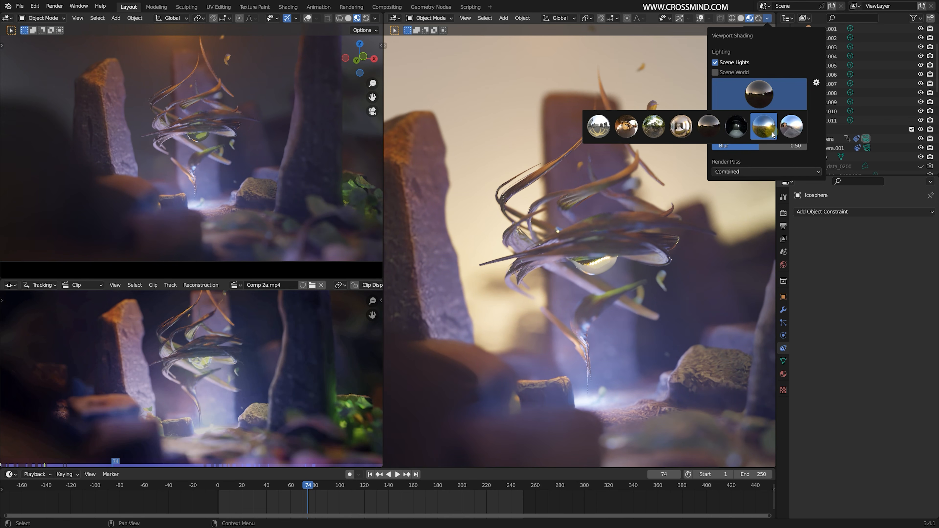
click(772, 132)
click(716, 62)
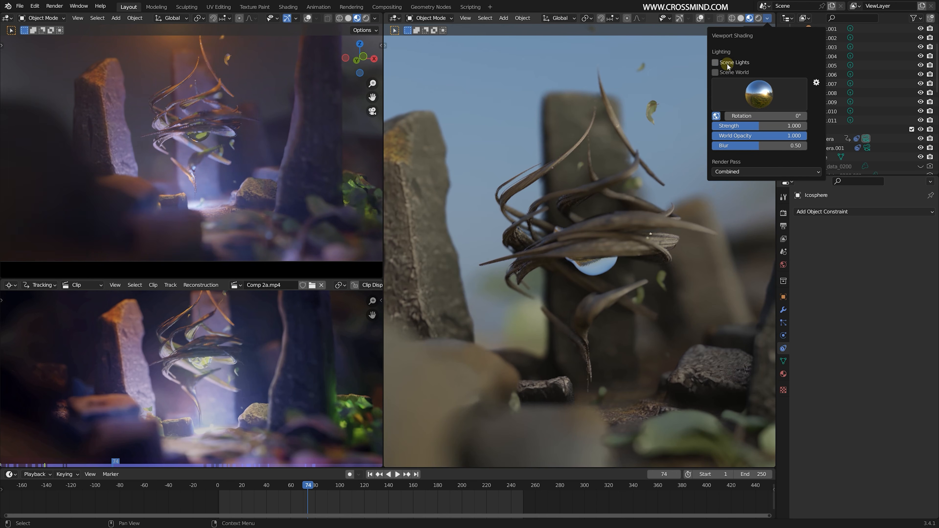
click(757, 104)
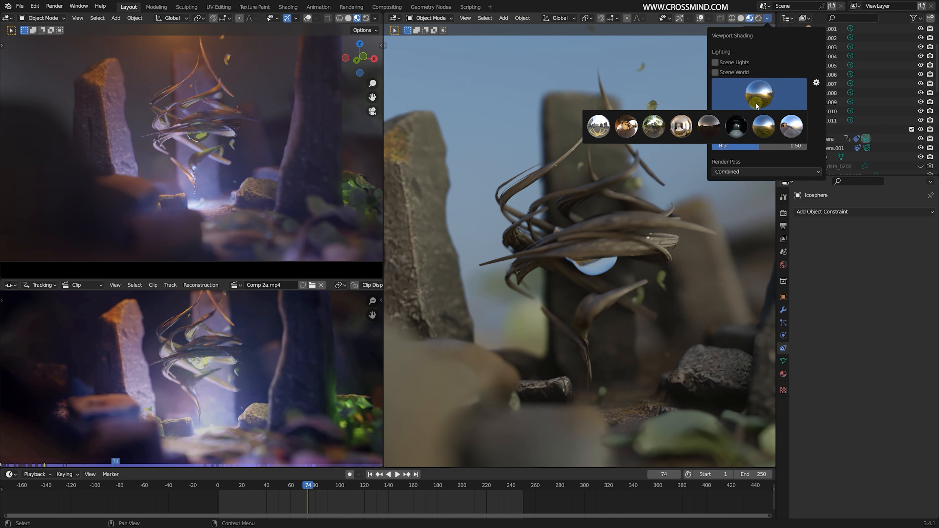
click(661, 126)
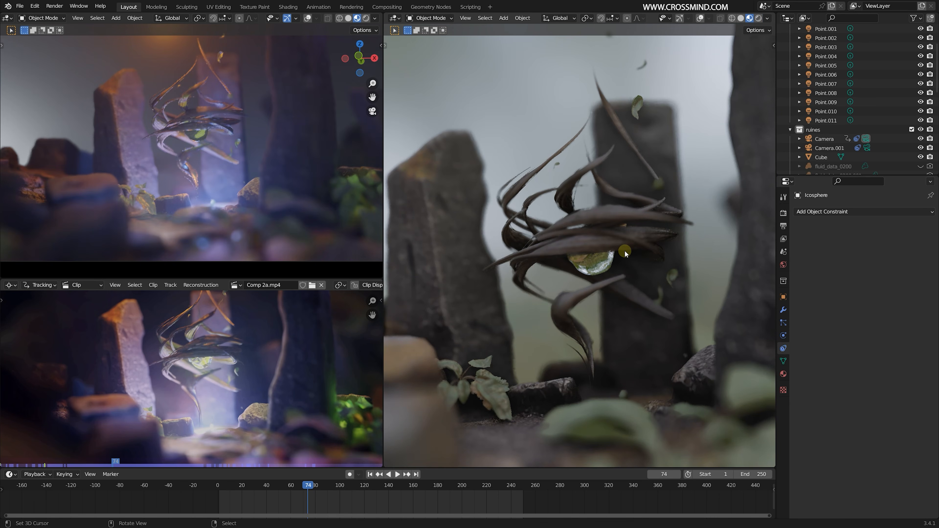
- Go to frame 141, make Camera.001 the active camera and show its Track To constraint
scroll(625, 253, up, 10)
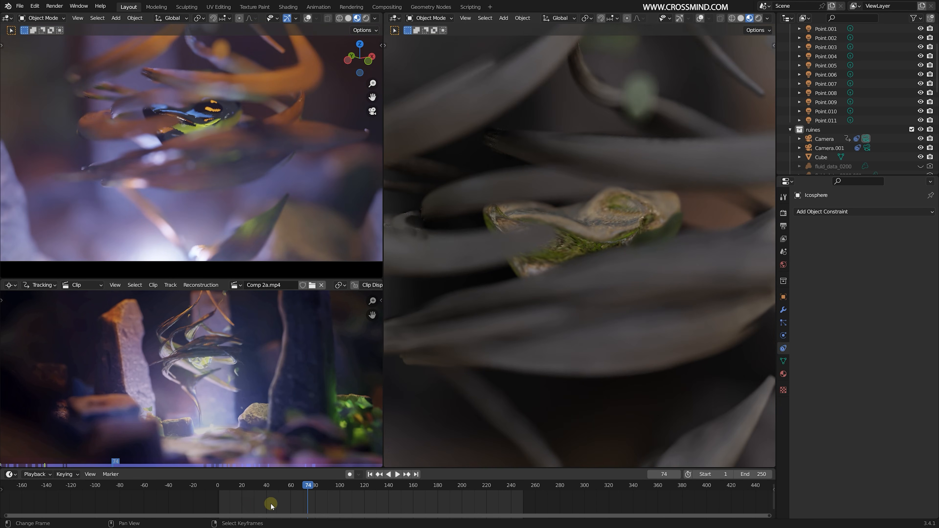
drag(271, 506, 390, 500)
click(829, 148)
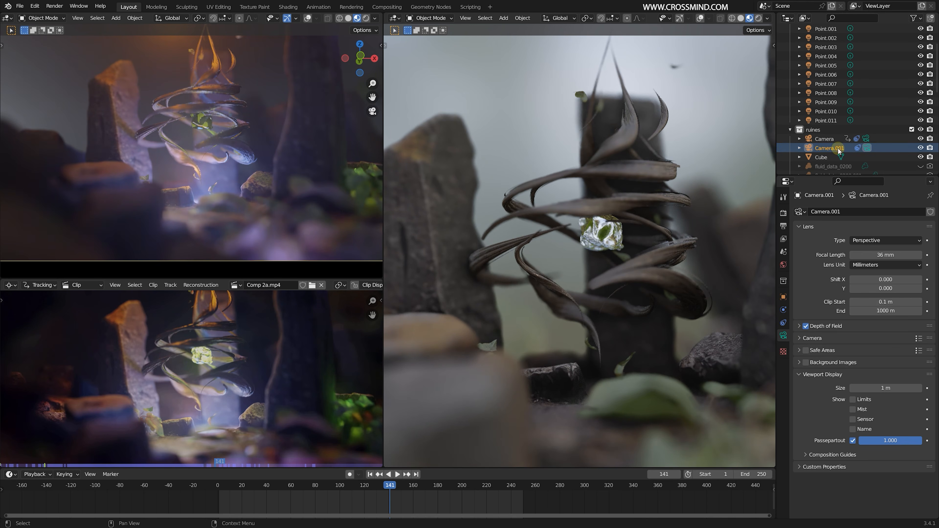
click(784, 311)
click(785, 323)
click(899, 227)
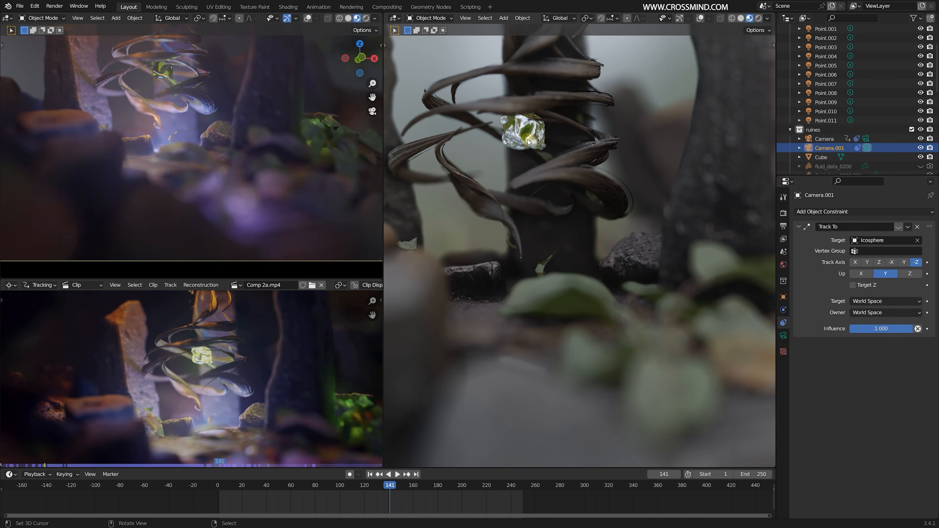
- Select the Icosphere among the roots and frame it closely in the camera view
right_click(528, 140)
key(KP_Decimal)
scroll(614, 223, down, 8)
mouse_move(614, 224)
middle_down()
mouse_move(631, 218)
mouse_move(592, 226)
mouse_move(596, 238)
mouse_move(533, 246)
middle_up()
- Switch the smaller 3D viewport to Solid shading and play the root animation through the camera
click(348, 19)
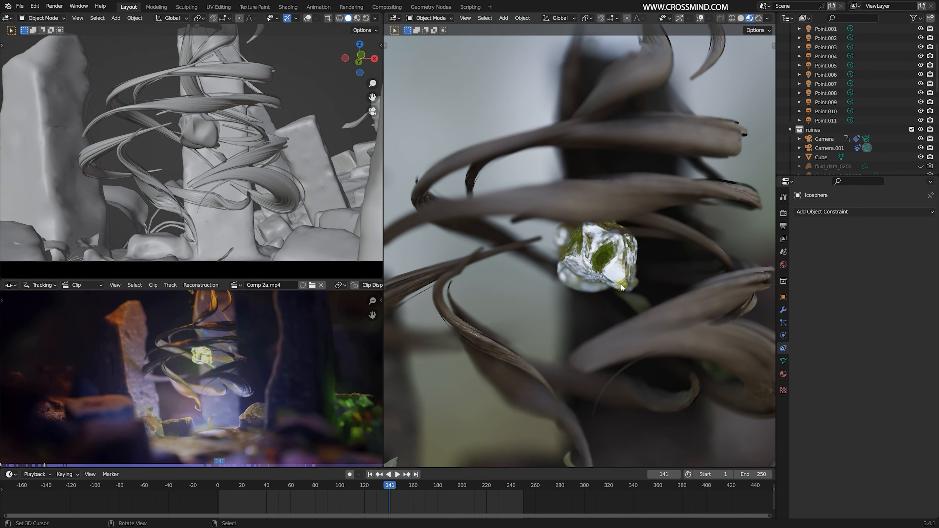
middle_drag(621, 288, 629, 245)
click(303, 497)
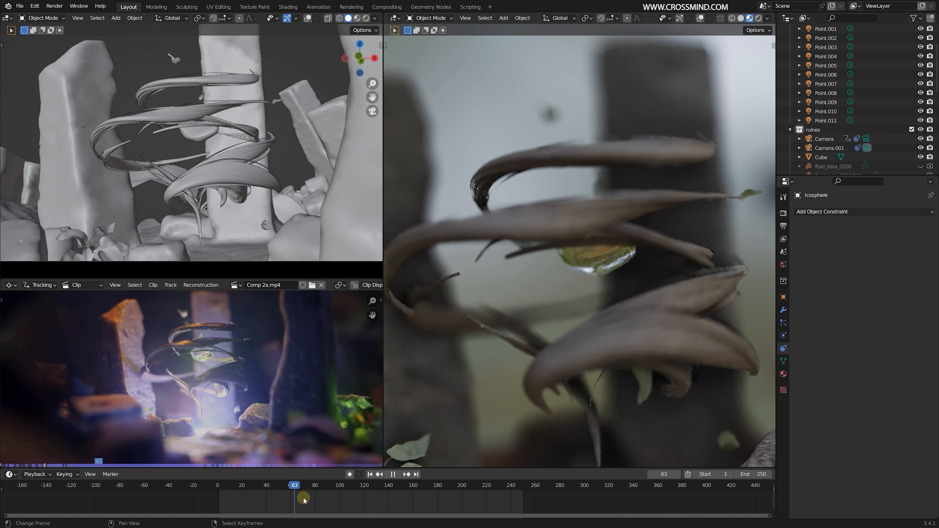
- Replay the root animation and examine the roots around the Icosphere at frame 85 from several camera angles
key(space)
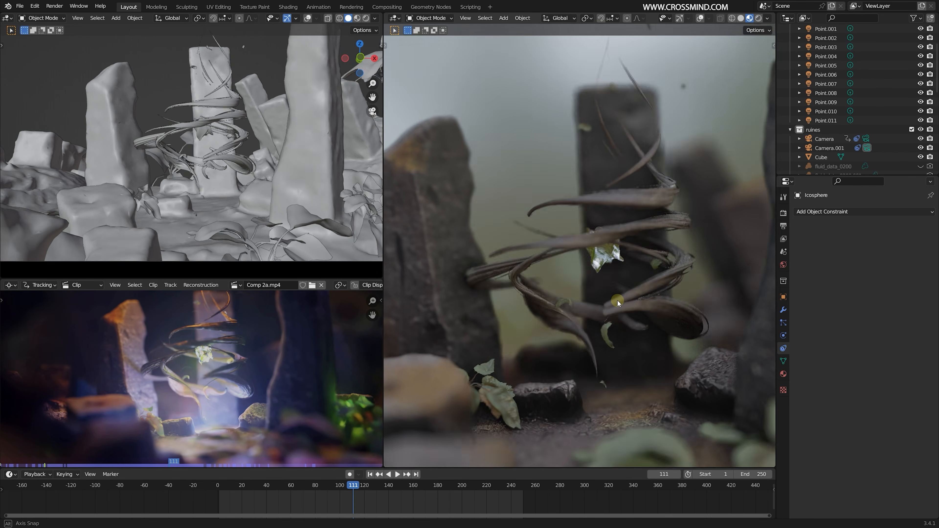
key(space)
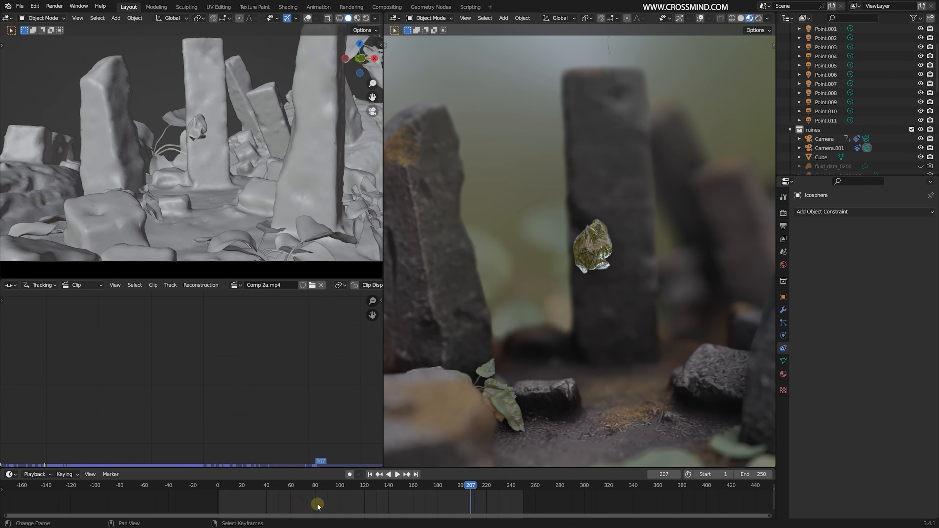
click(318, 505)
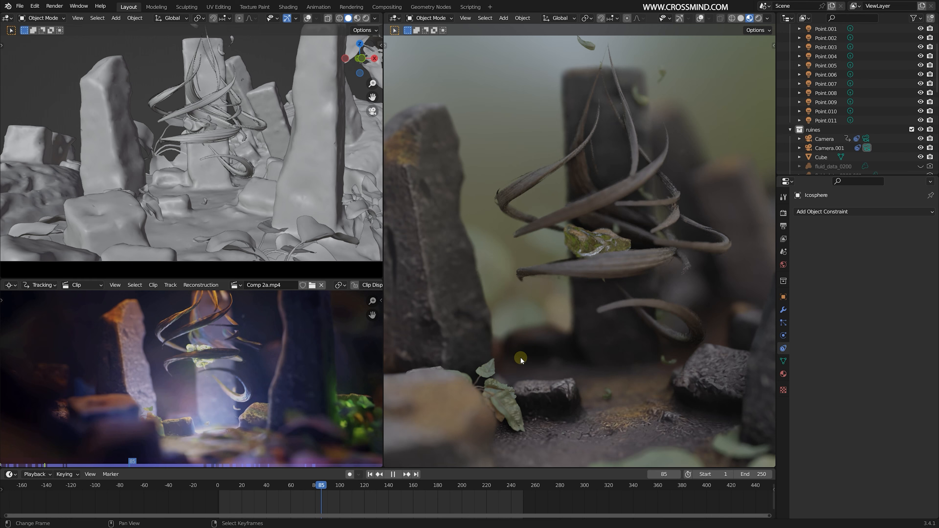
middle_drag(536, 323, 613, 299)
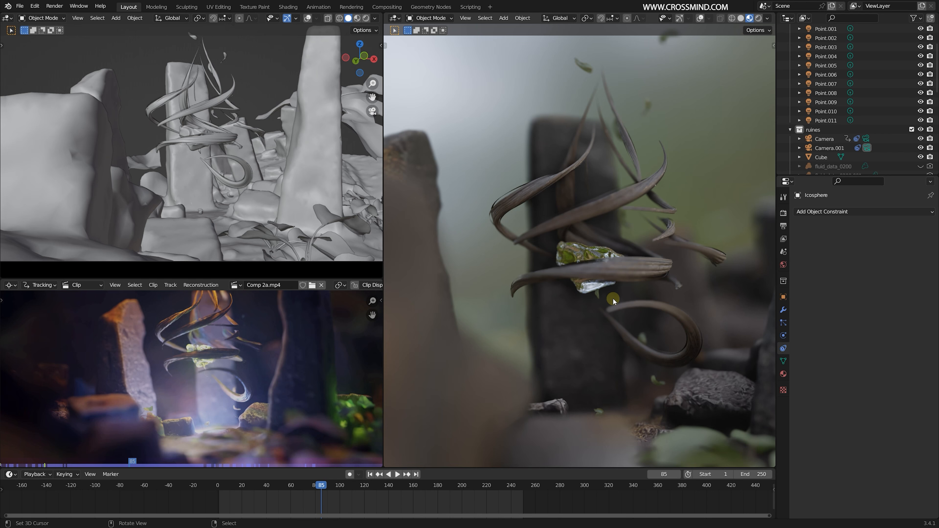
middle_drag(598, 307, 473, 444)
key(ctrl+shift+space)
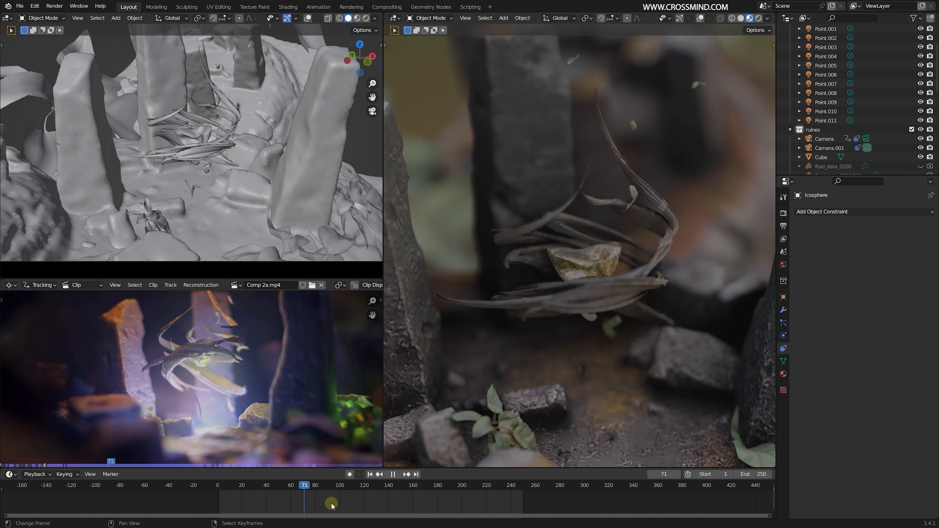
- Play the animation from different points and examine the twisted roots and depth of field at frame 140
drag(331, 504, 398, 491)
key(space)
middle_drag(661, 305, 575, 382)
drag(316, 504, 383, 503)
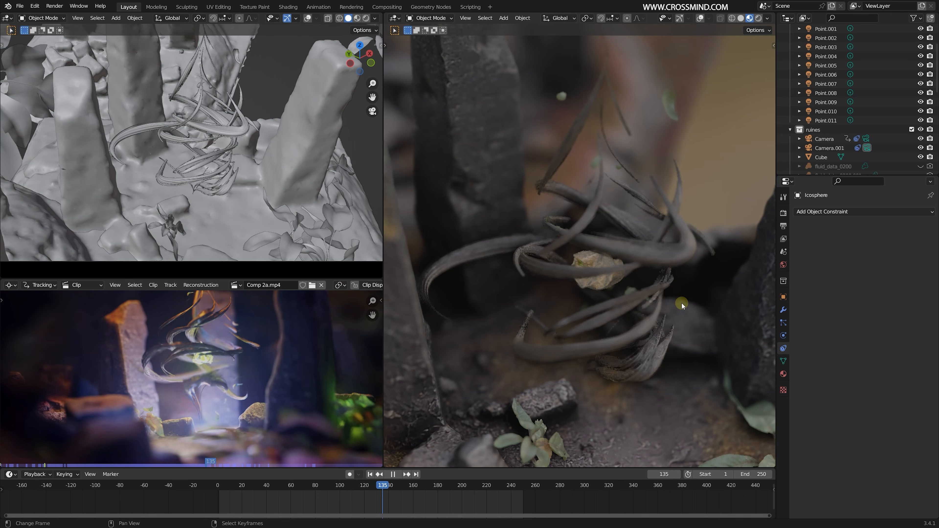
middle_drag(654, 310, 633, 299)
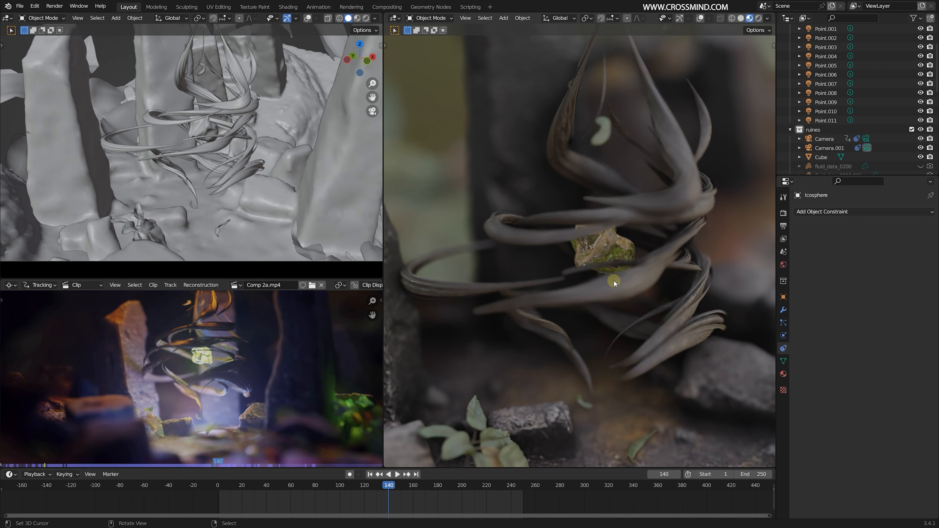
scroll(588, 267, down, 3)
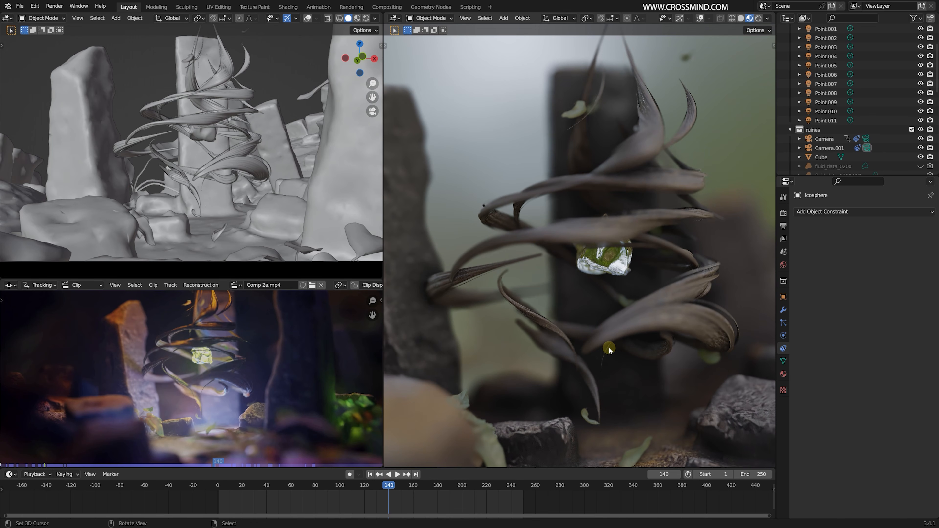
middle_drag(610, 349, 637, 339)
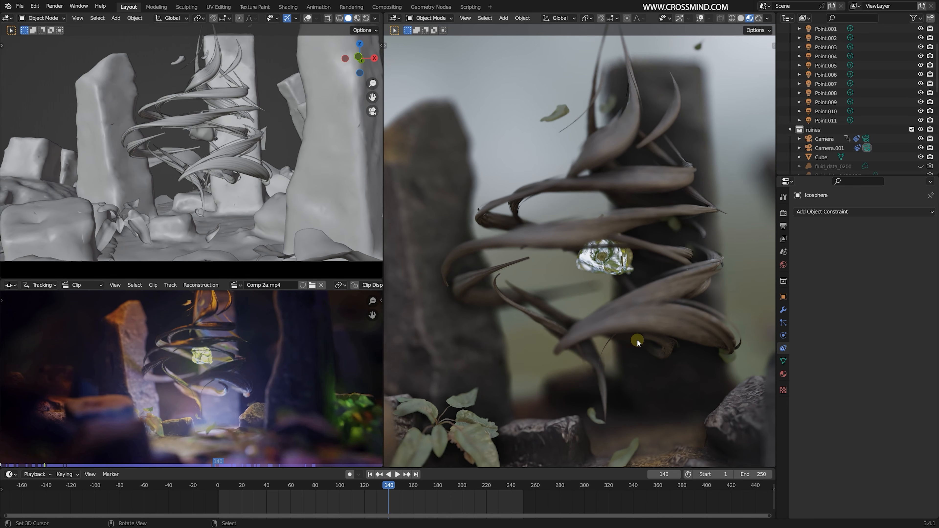
- Go to frame 110 and compare close and distant camera views of the roots, Icosphere and surrounding ruins
drag(334, 500, 351, 503)
key(space)
middle_drag(586, 278, 623, 271)
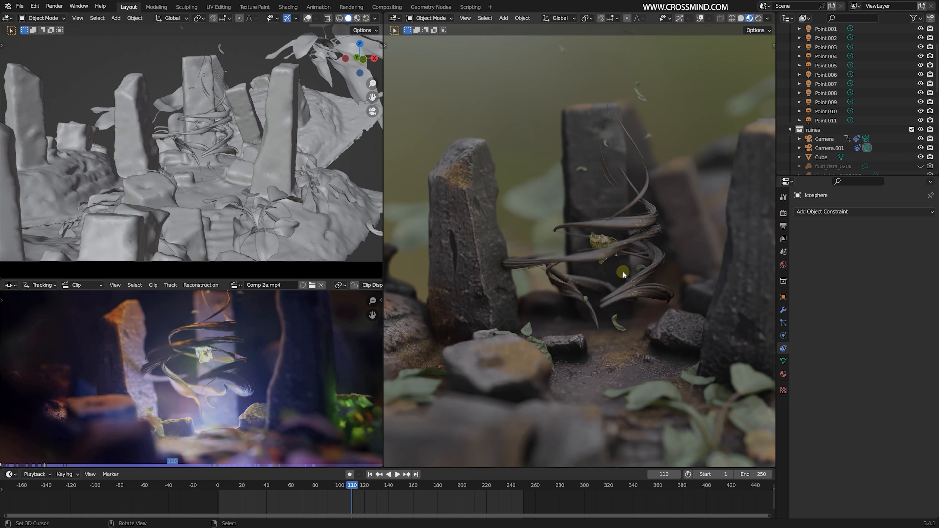
middle_drag(707, 337, 655, 263)
scroll(728, 233, up, 4)
scroll(492, 237, down, 2)
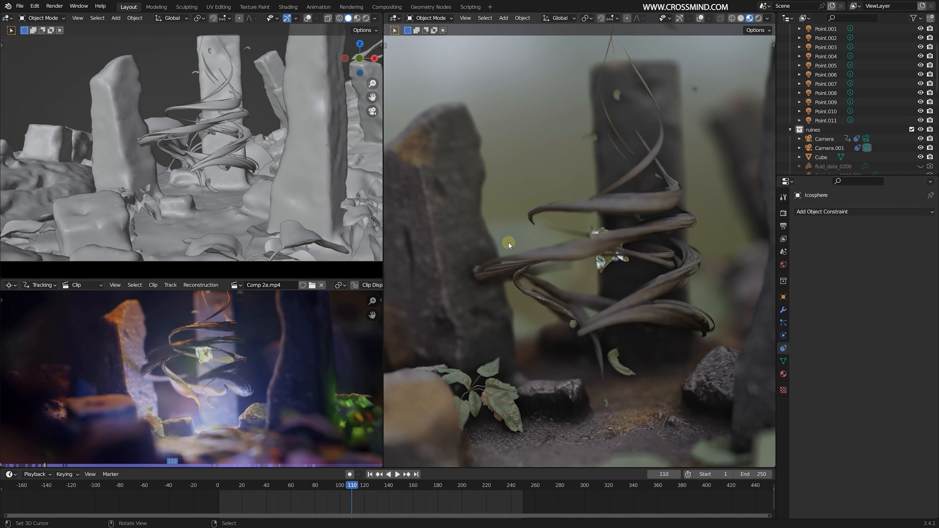
scroll(509, 242, up, 1)
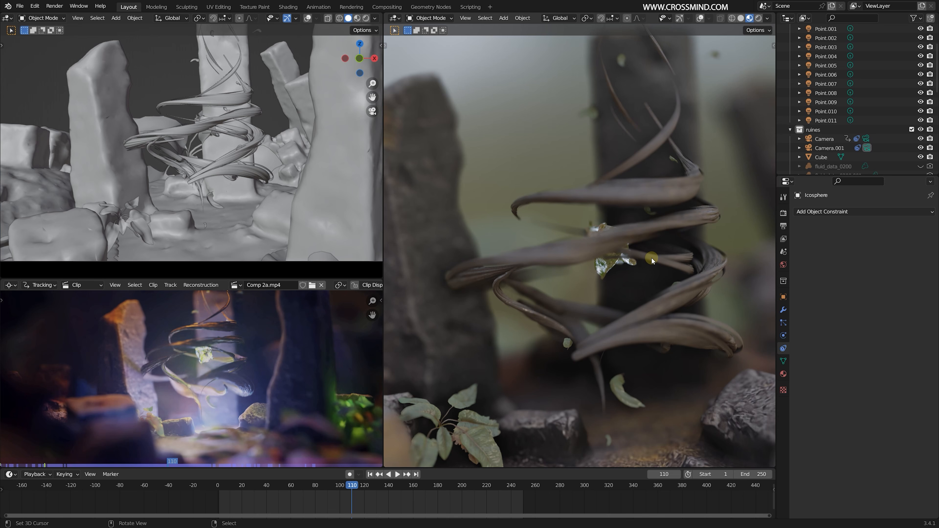
mouse_move(652, 257)
middle_down()
mouse_move(608, 266)
mouse_move(641, 254)
middle_up()
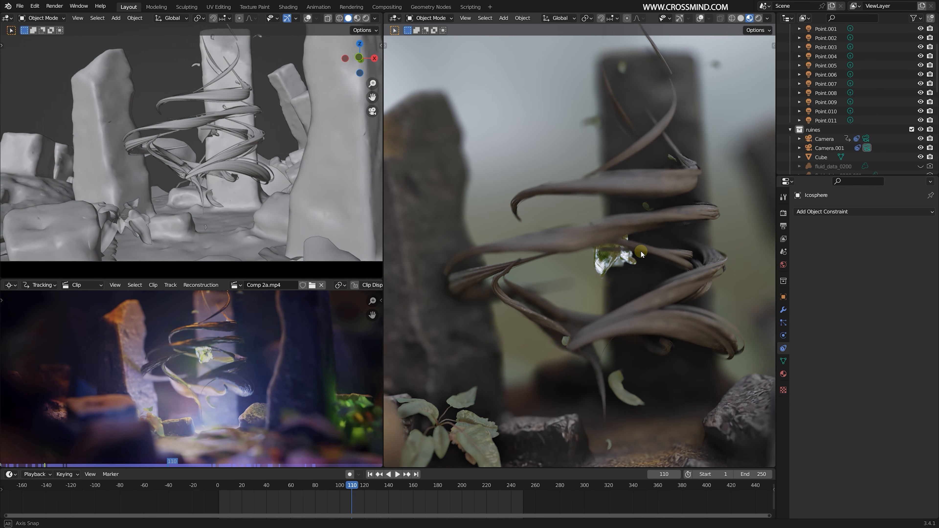
scroll(641, 252, down, 1)
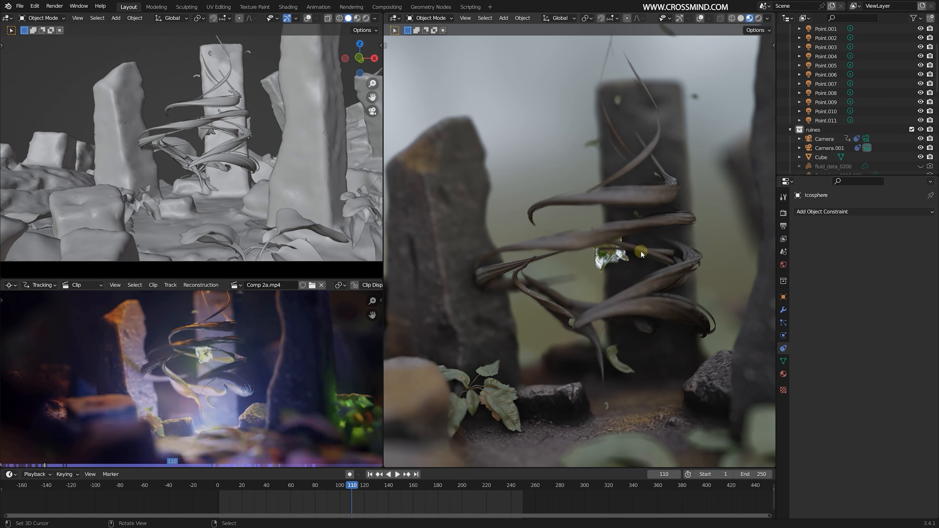
mouse_move(640, 251)
middle_down()
mouse_move(619, 262)
mouse_move(641, 256)
middle_up()
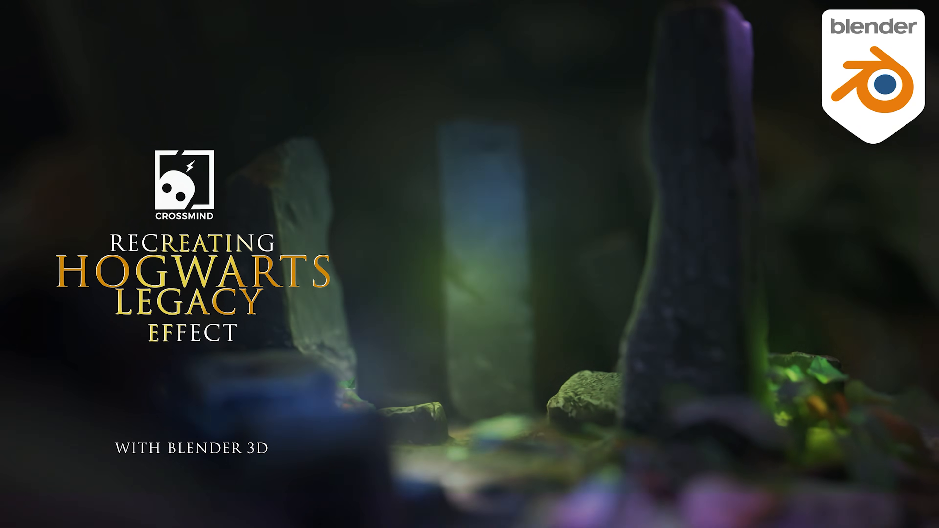